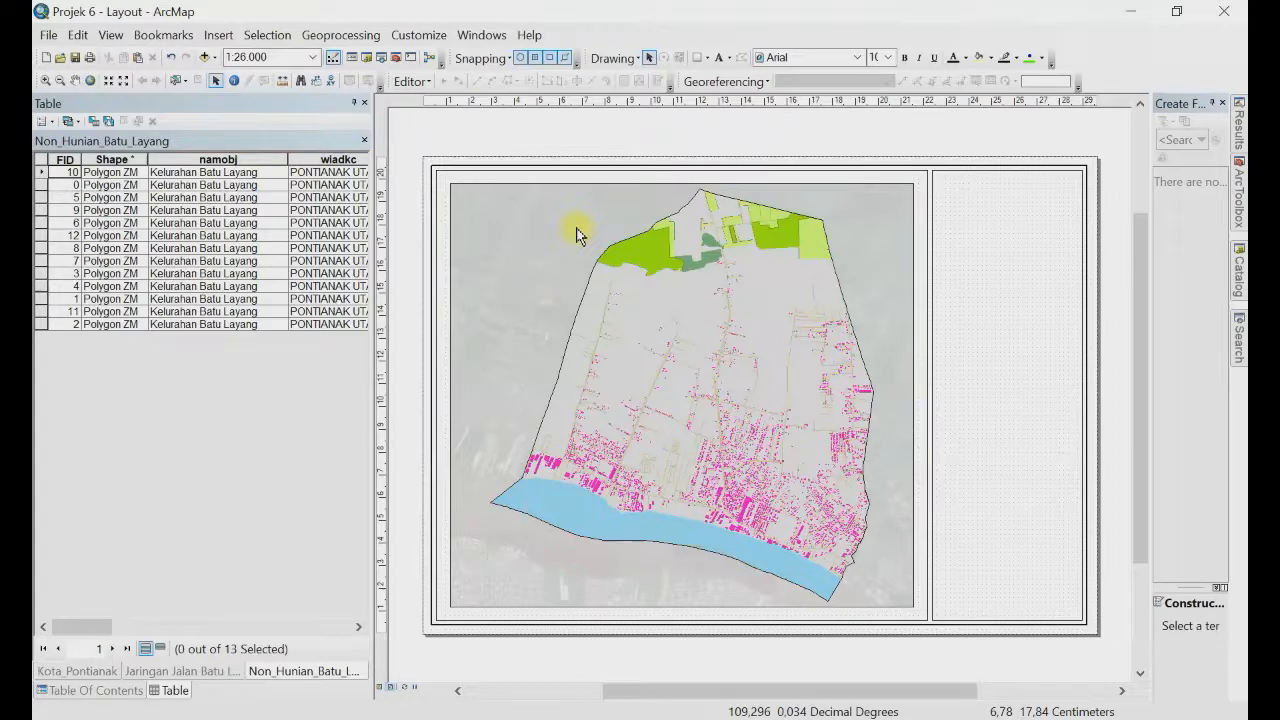
Step: Select the map data frame on the layout and open its properties at the Grids tab
{"action": "left_click", "coordinate": [661, 242]}
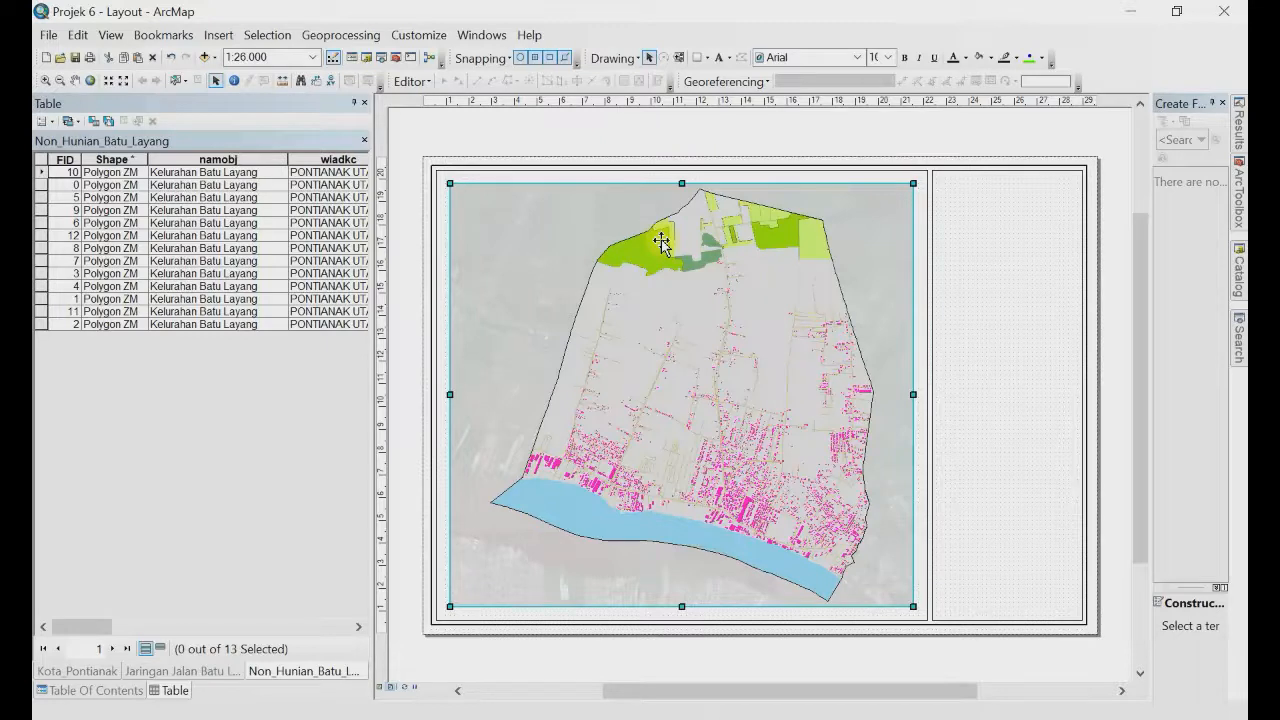
{"action": "double_click", "coordinate": [661, 242]}
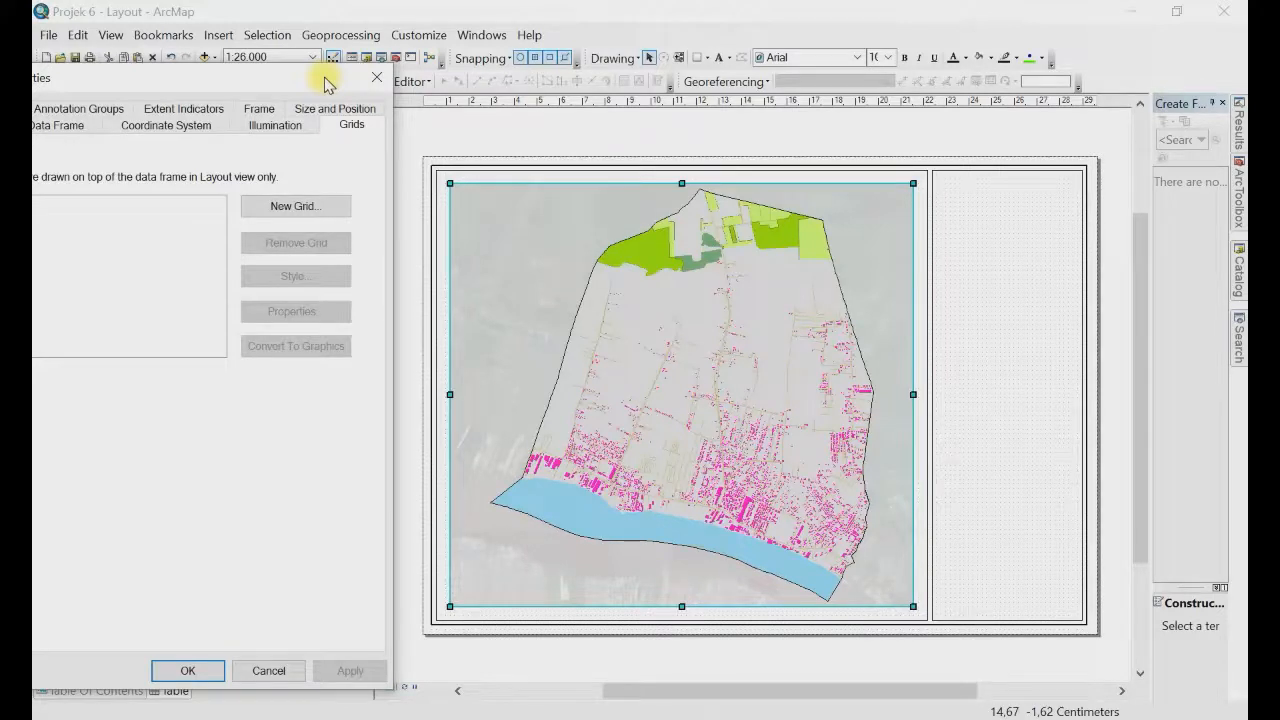
Step: Create a new Graticule with graticule-and-labels appearance at 30-second intervals using the Grids and Graticules Wizard
{"action": "left_click_drag", "start_coordinate": [325, 84], "coordinate": [333, 78]}
{"action": "left_click", "coordinate": [303, 199]}
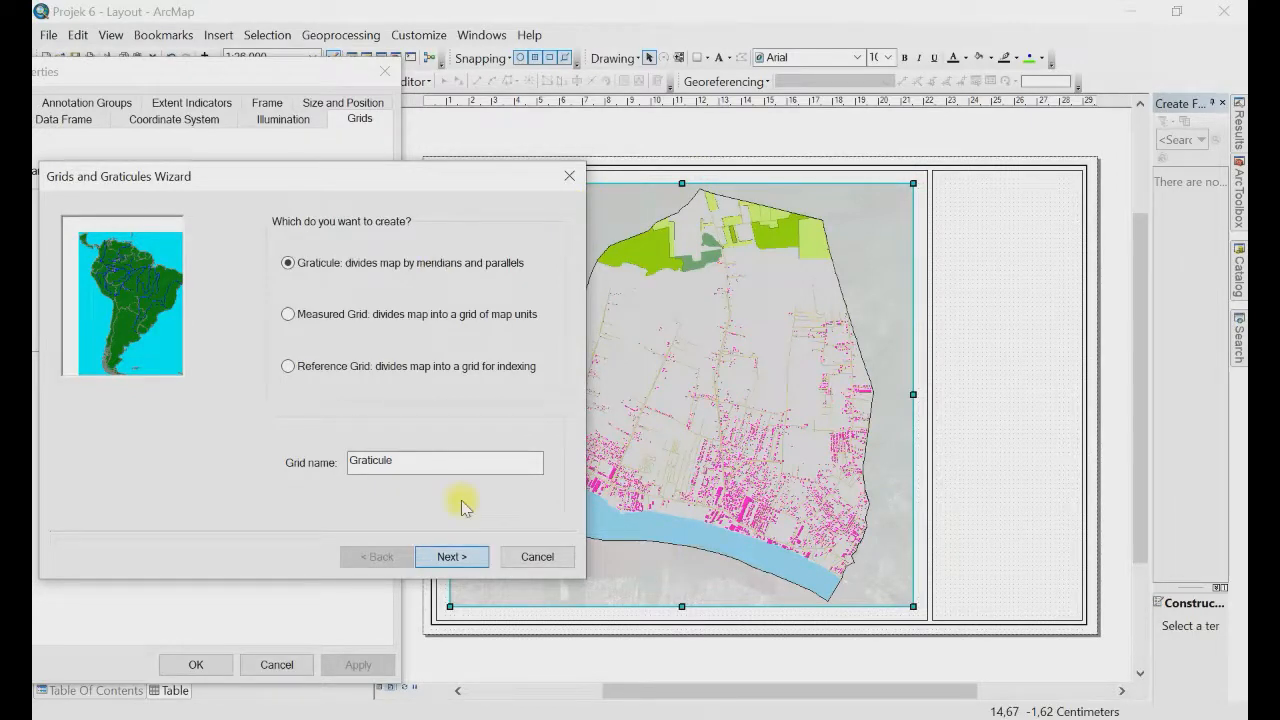
{"action": "left_click", "coordinate": [451, 556]}
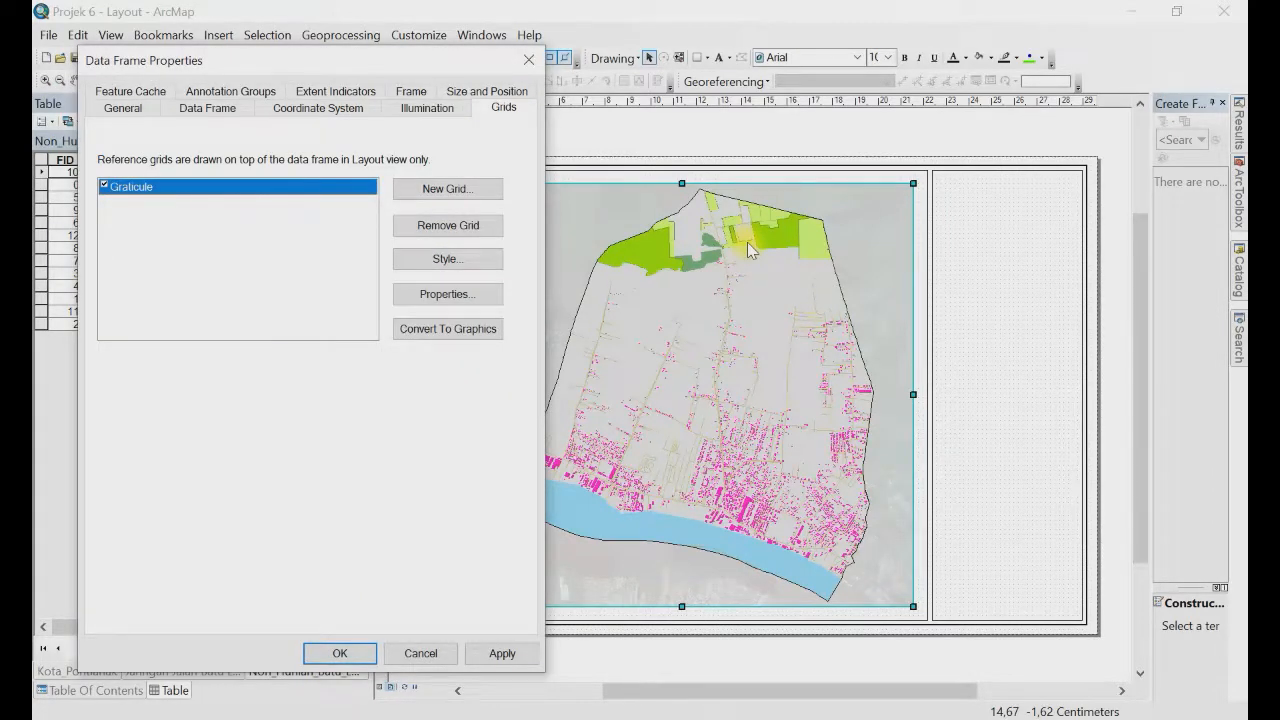
Step: Apply the Graticule so its lines and coordinate labels draw over the map, then open its reference-system properties
{"action": "left_click", "coordinate": [502, 653]}
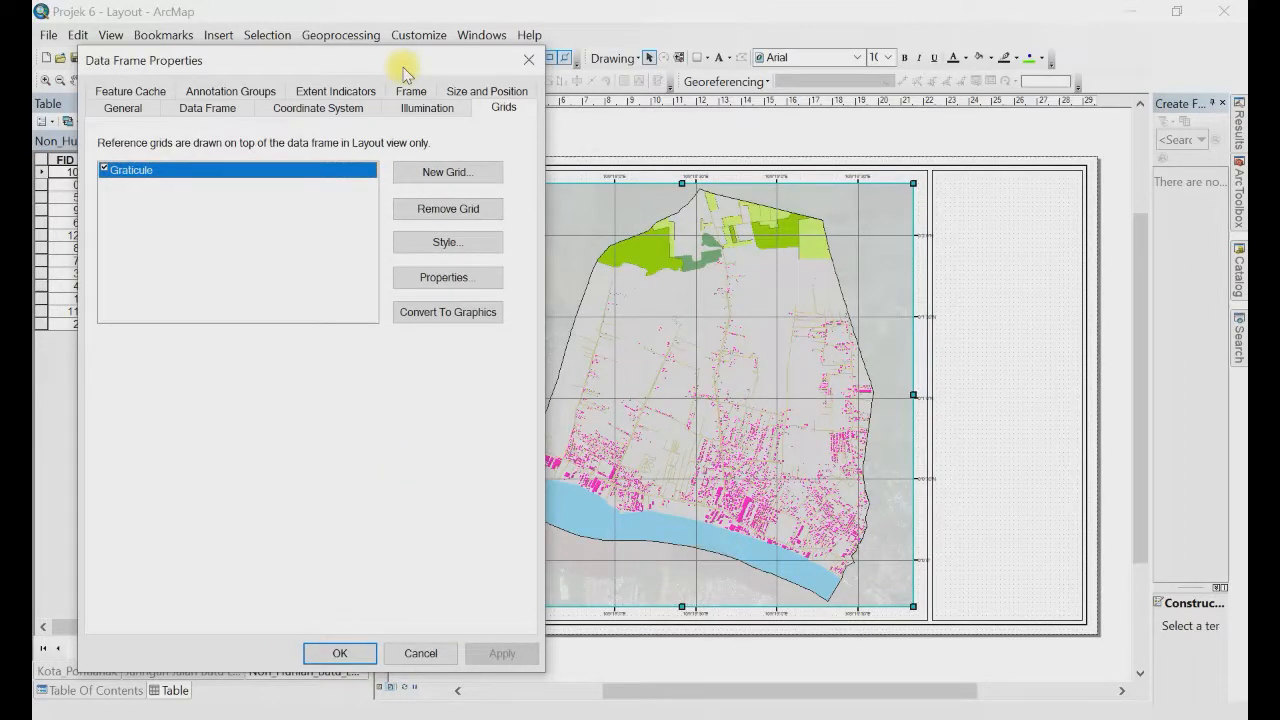
{"action": "left_click_drag", "start_coordinate": [403, 70], "coordinate": [279, 51]}
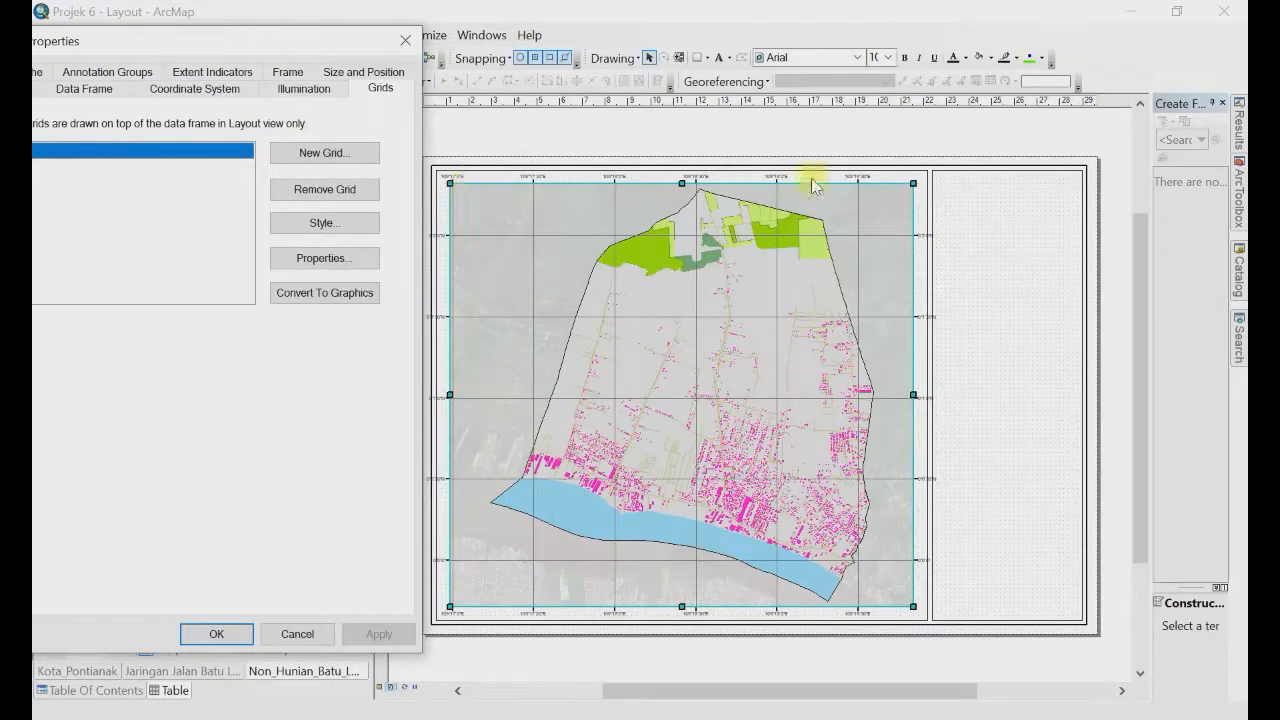
{"action": "left_click", "coordinate": [219, 636]}
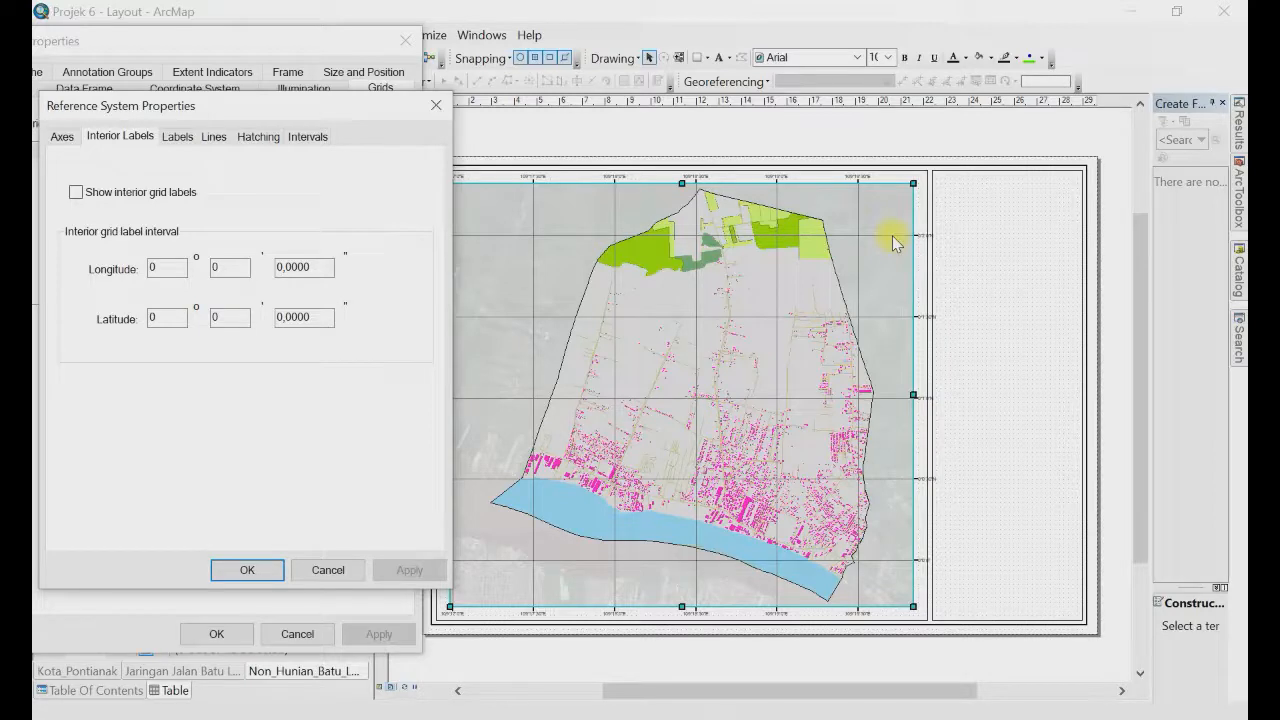
Step: Make the graticule's left and right edge labels vertical, then reopen its interval settings
{"action": "left_click", "coordinate": [178, 137]}
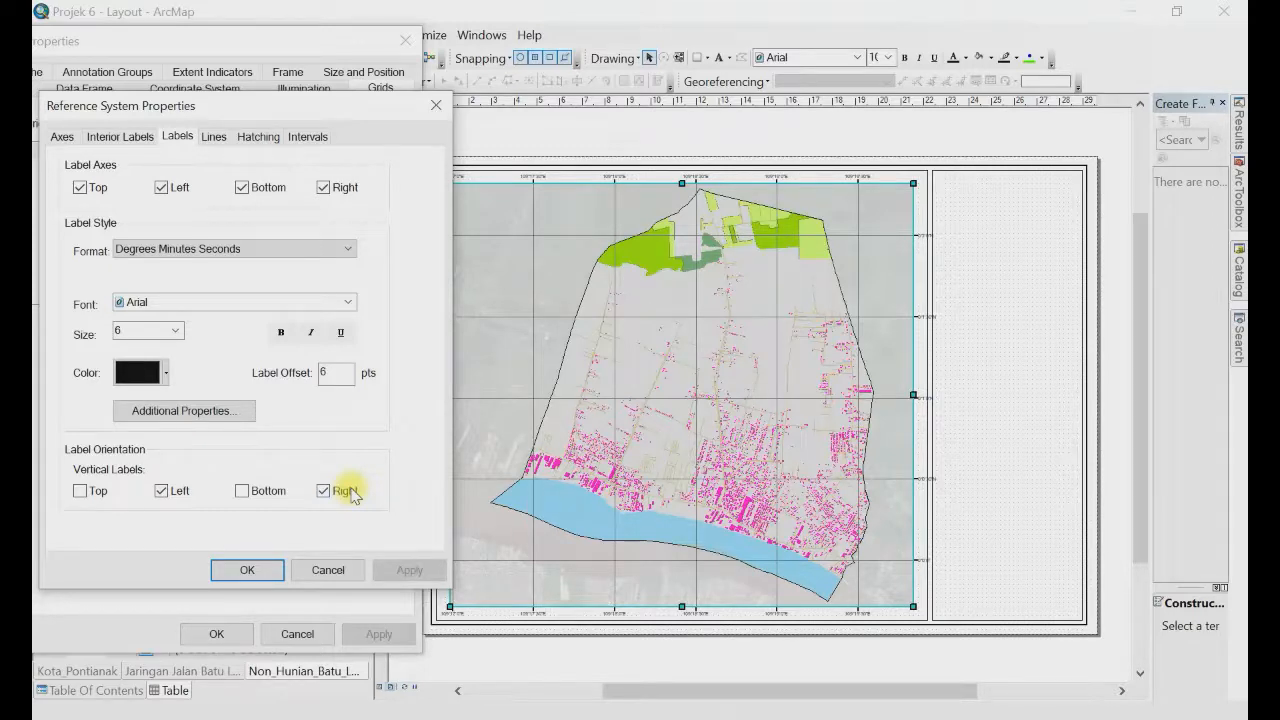
{"action": "key", "text": "Return"}
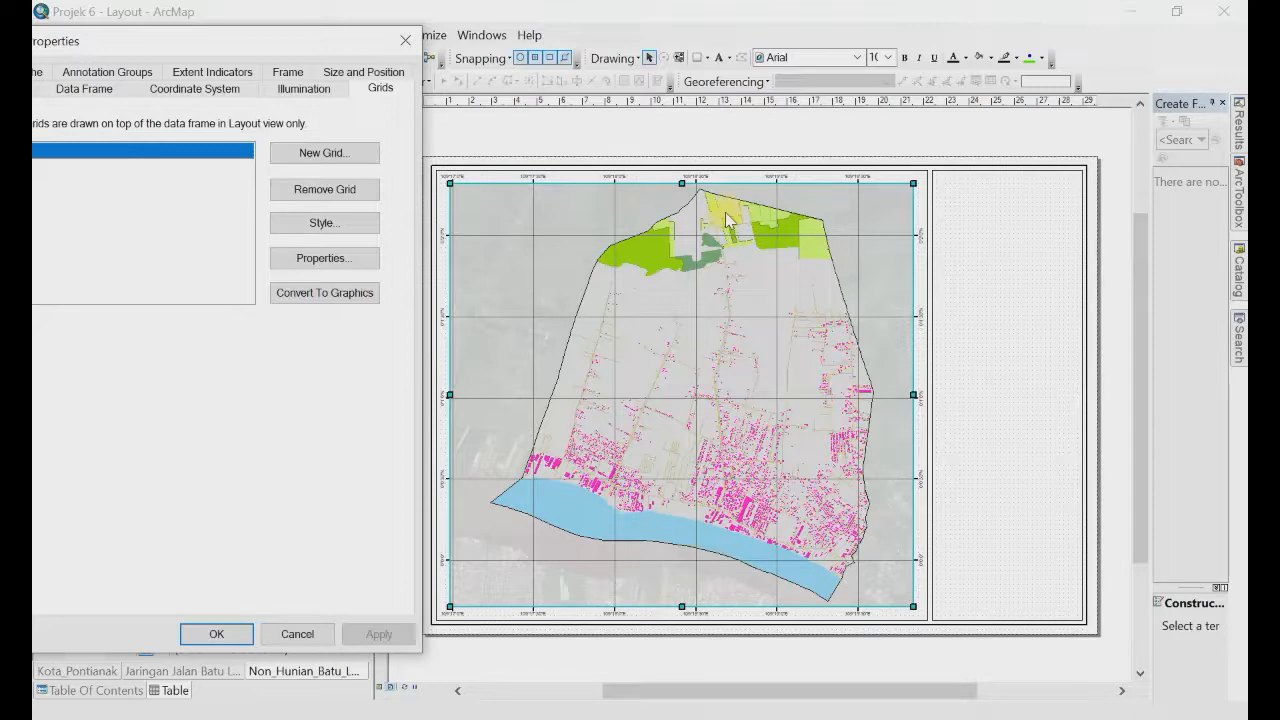
{"action": "left_click", "coordinate": [311, 257]}
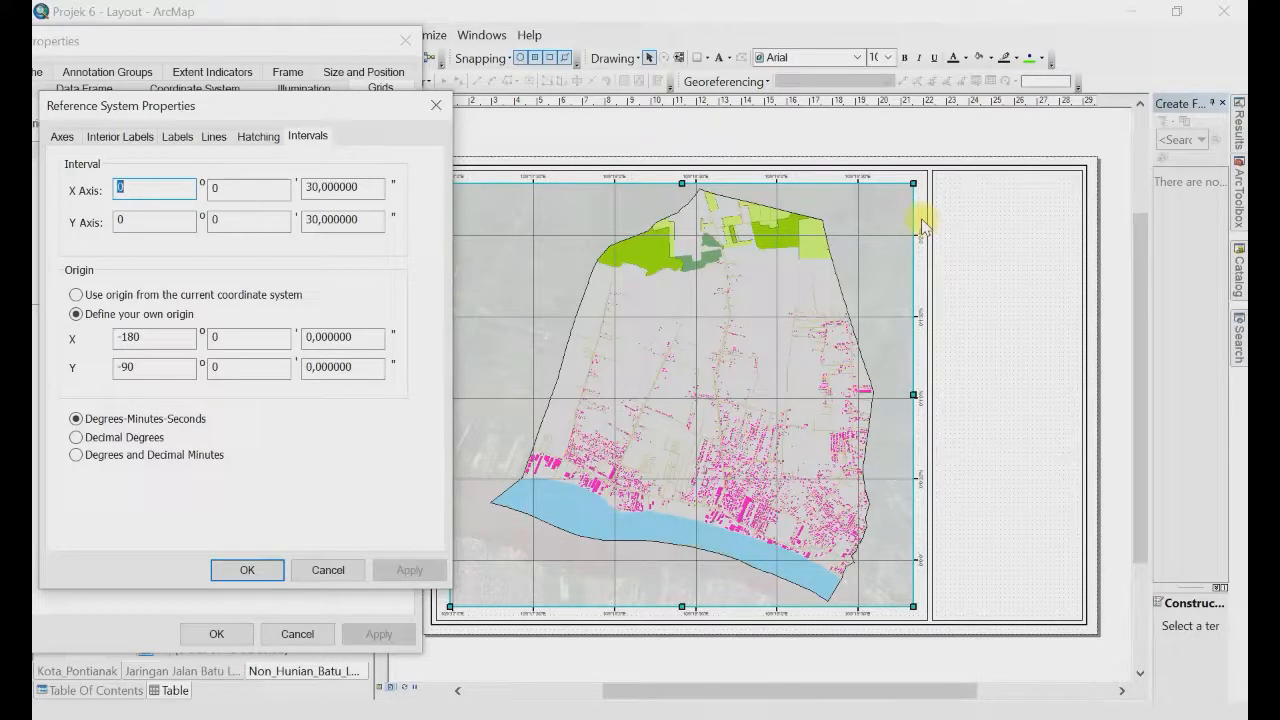
Step: Set the graticule's X and Y axis intervals to 45 seconds and apply them to the map
{"action": "left_click_drag", "start_coordinate": [360, 111], "coordinate": [338, 115]}
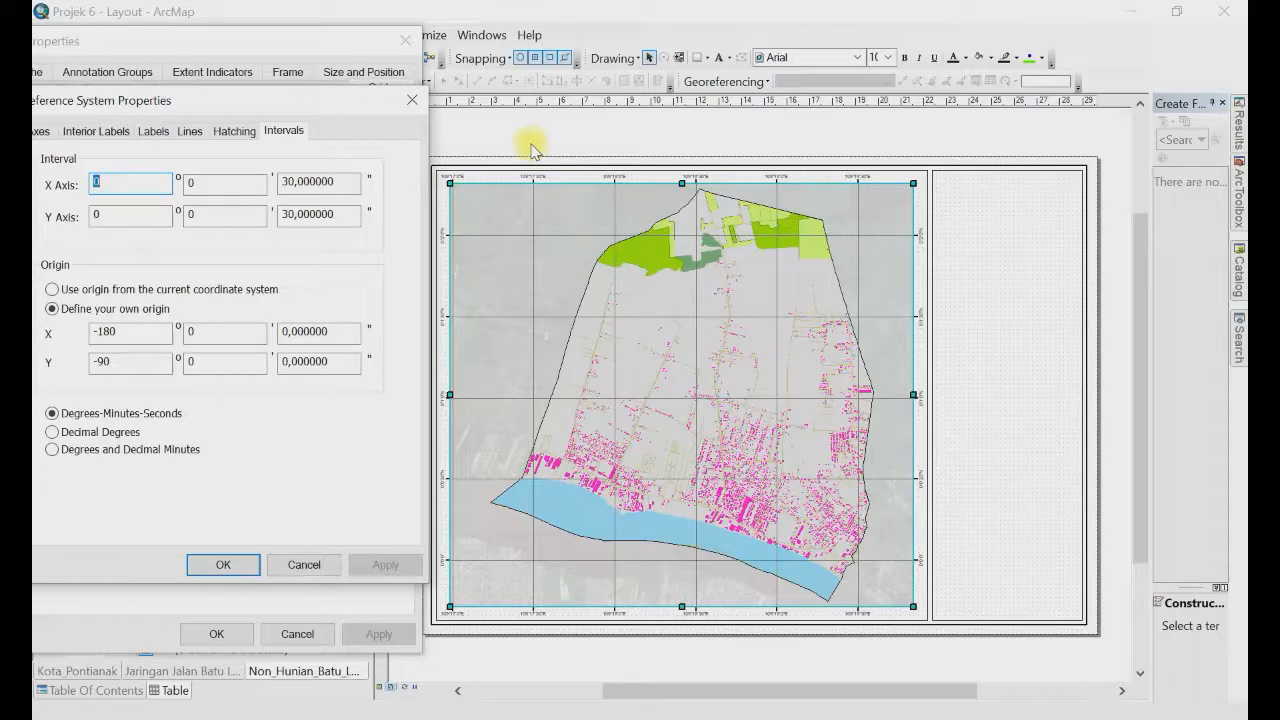
{"action": "double_click", "coordinate": [290, 181]}
{"action": "type", "text": "45"}
{"action": "double_click", "coordinate": [292, 214]}
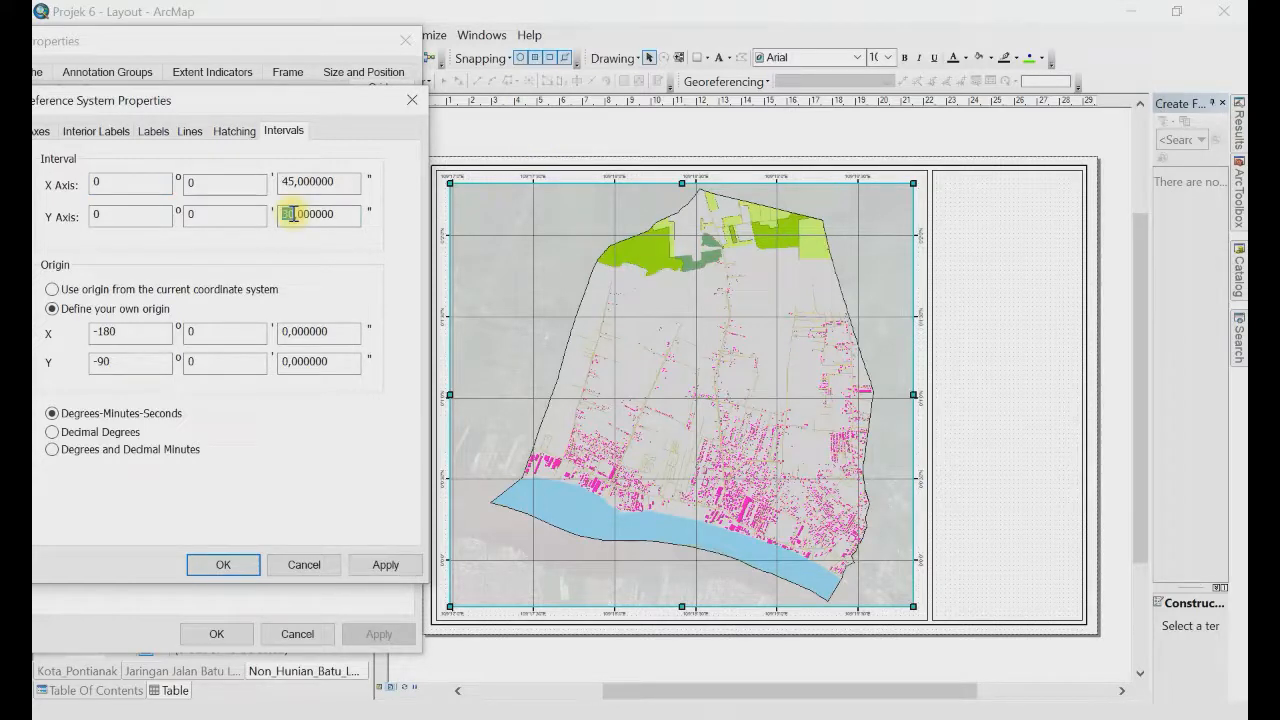
{"action": "type", "text": "45"}
{"action": "key", "text": "Delete"}
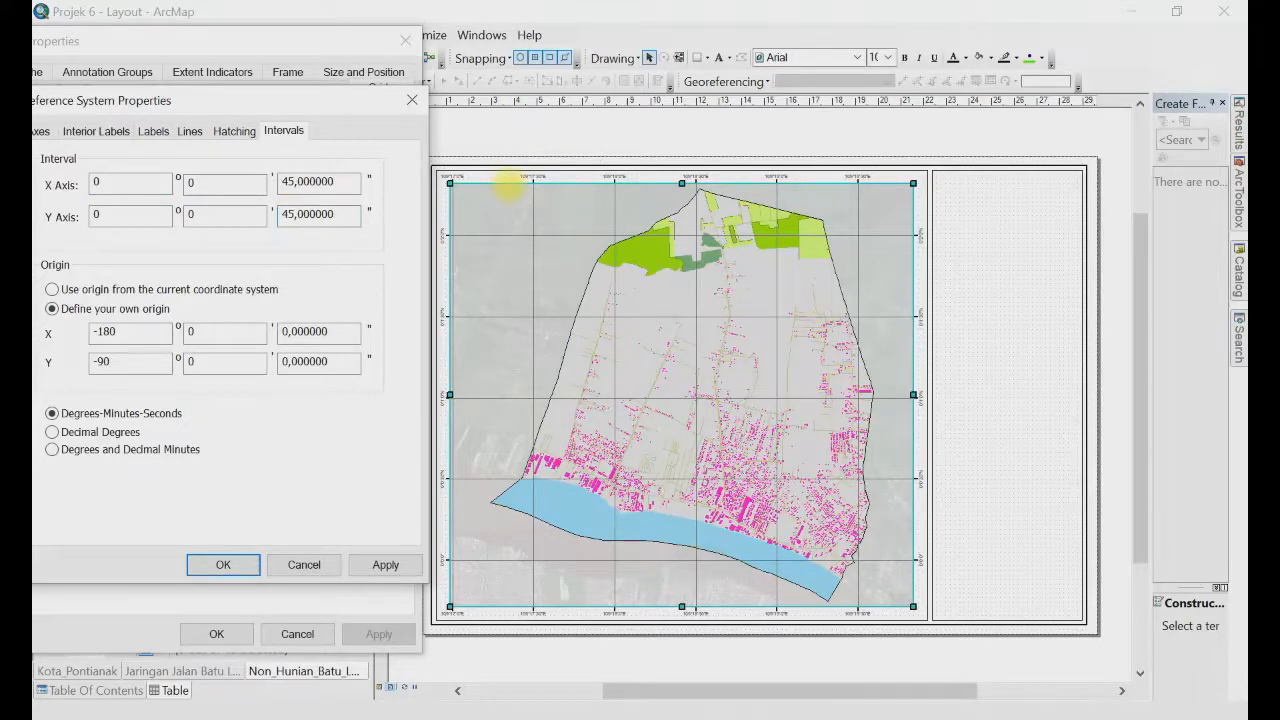
{"action": "left_click", "coordinate": [224, 566]}
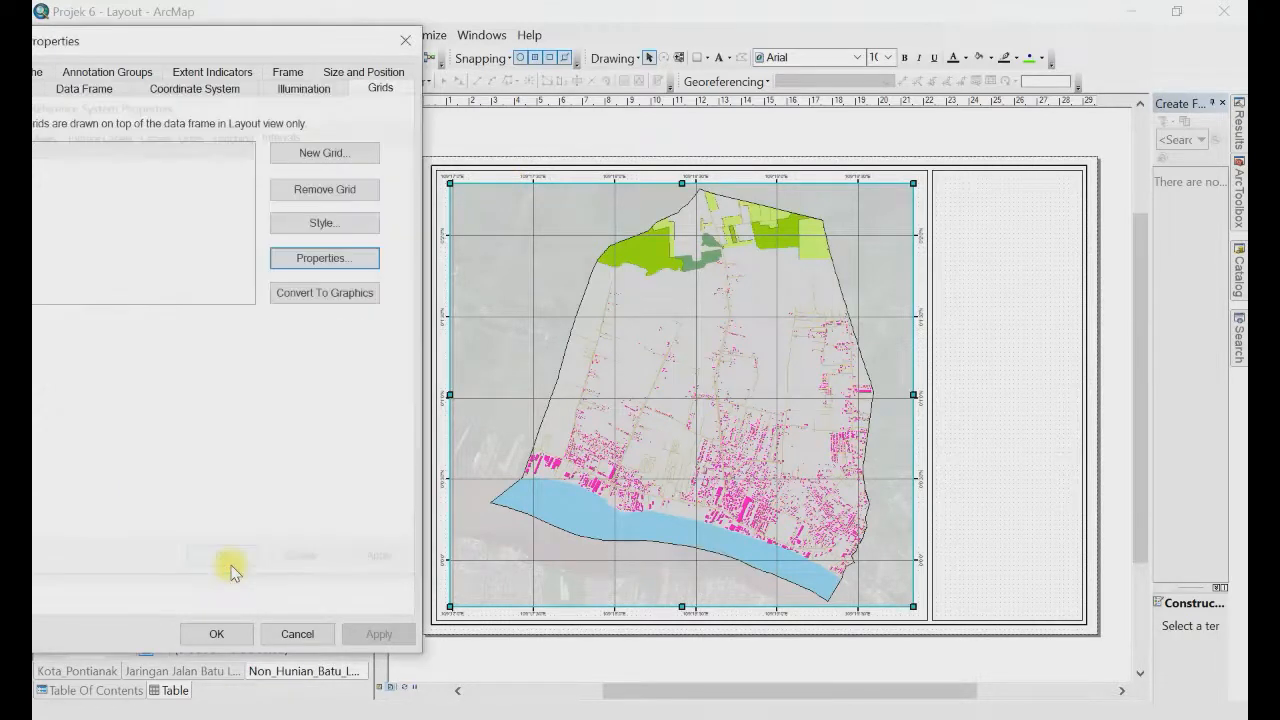
{"action": "left_click", "coordinate": [378, 636]}
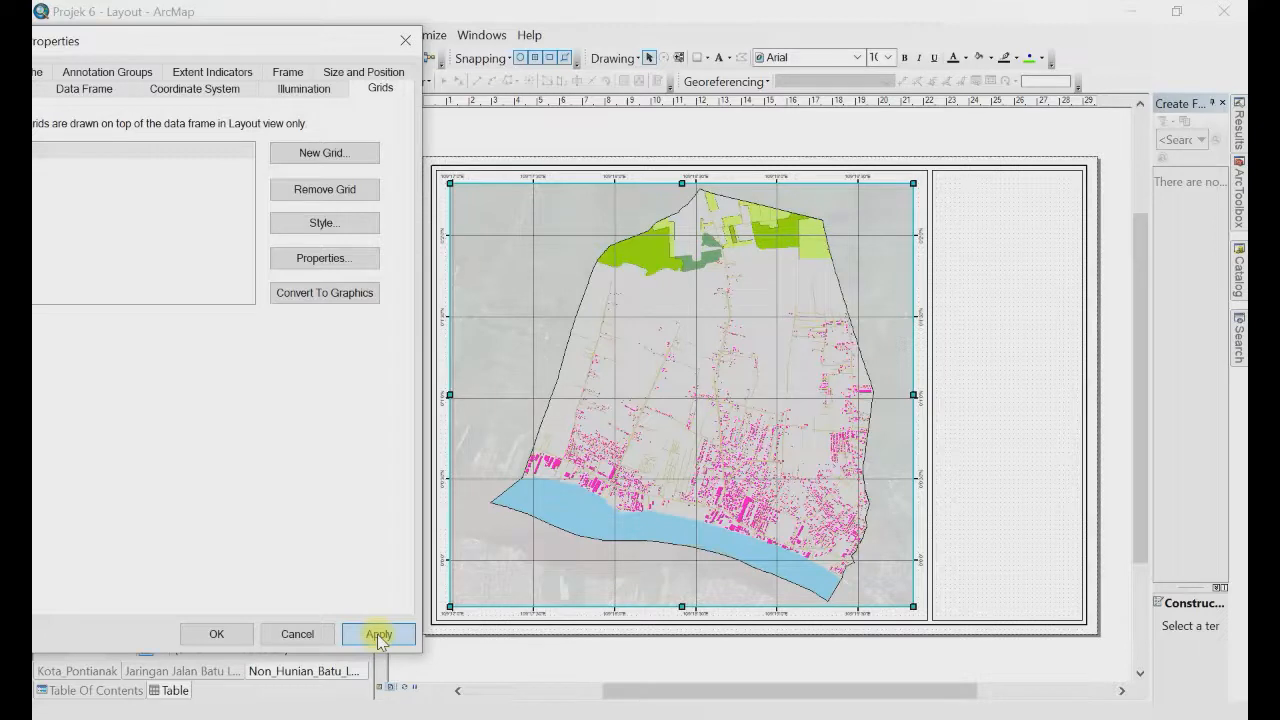
{"action": "left_click", "coordinate": [378, 635]}
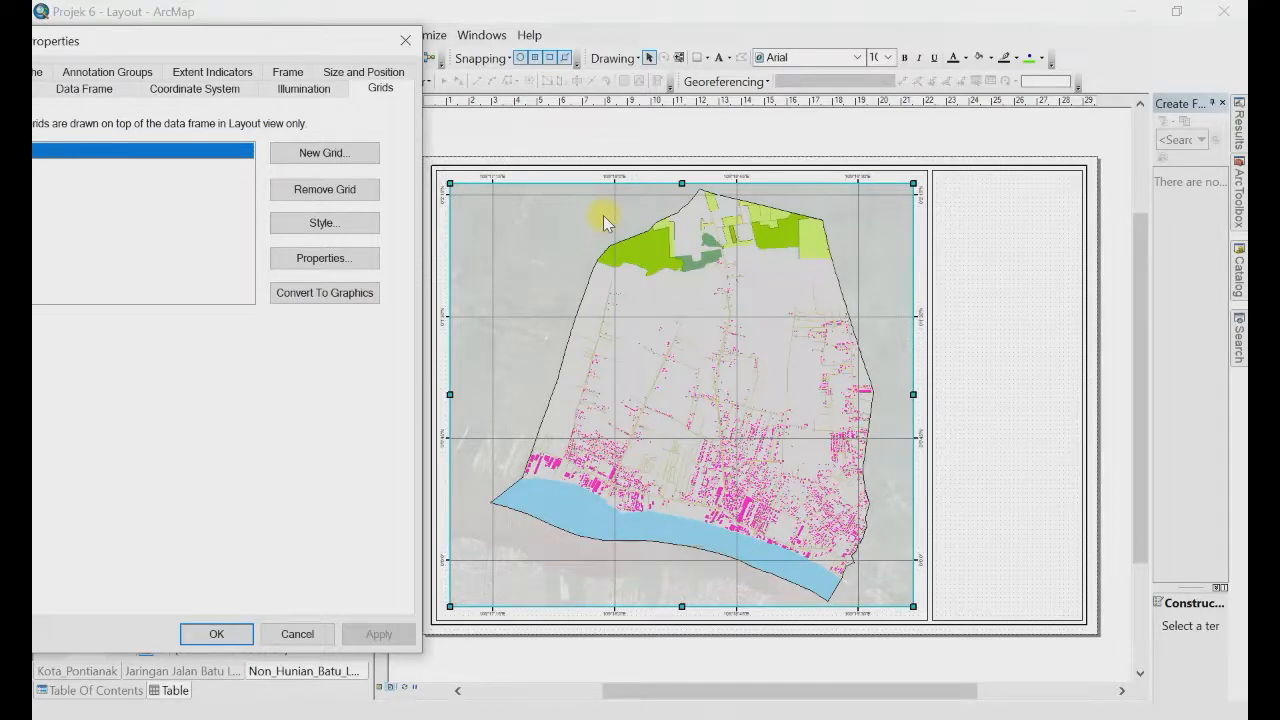
Step: Change both graticule axis intervals to 0° 1' 0" (one minute)
{"action": "left_click", "coordinate": [324, 258]}
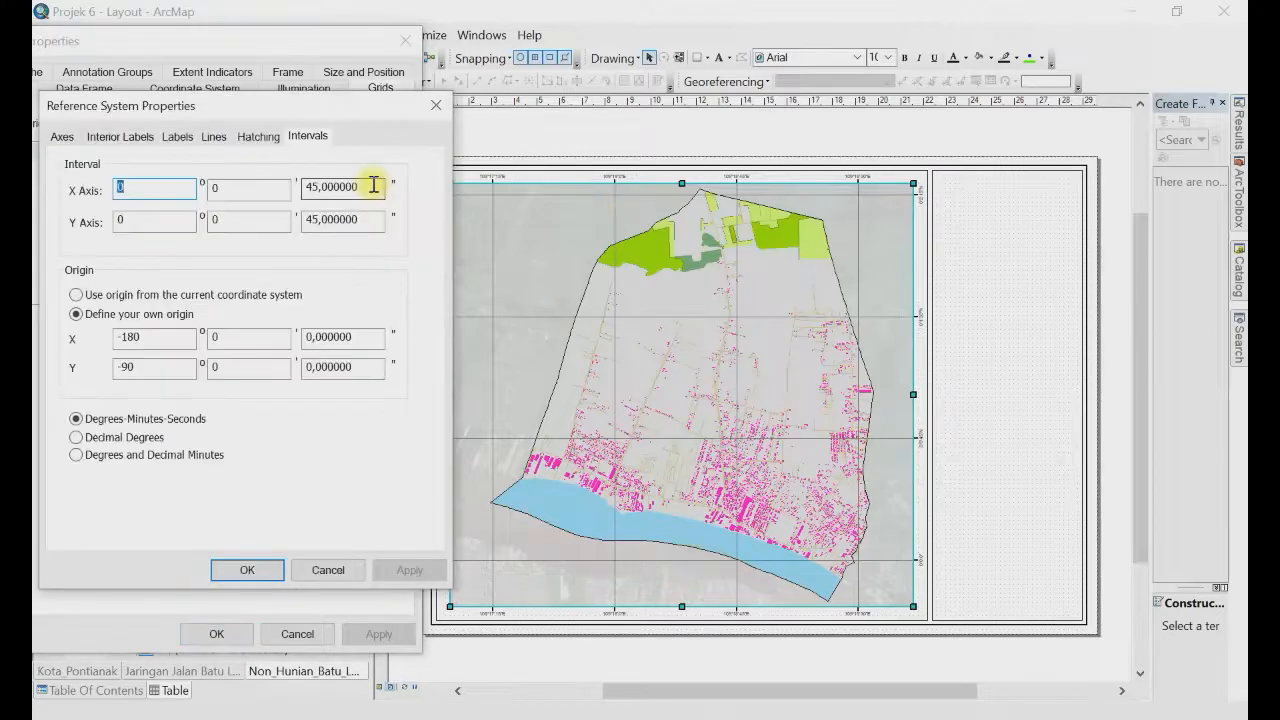
{"action": "double_click", "coordinate": [373, 186]}
{"action": "type", "text": "0"}
{"action": "double_click", "coordinate": [233, 189]}
{"action": "type", "text": "1"}
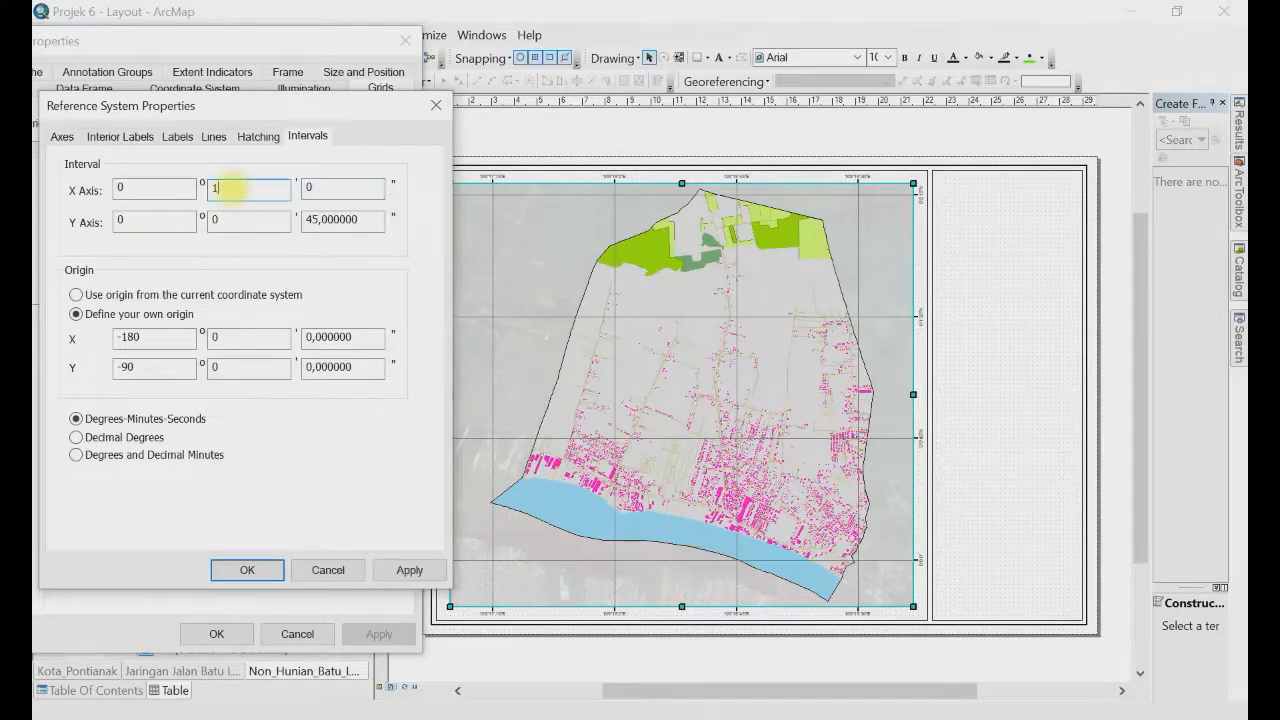
{"action": "key", "text": "Tab"}
{"action": "key", "text": "Return"}
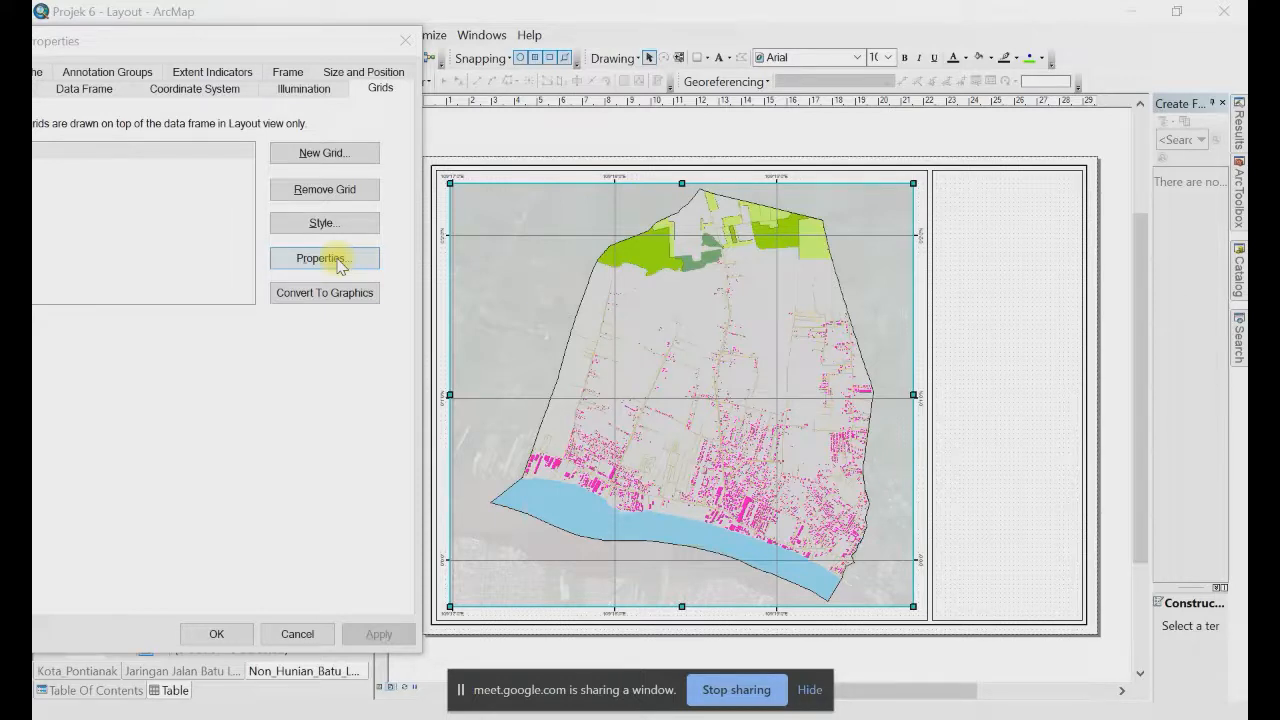
Step: Offset the graticule's X origin seconds to 0,1 and apply to redraw the grid
{"action": "left_click", "coordinate": [340, 262]}
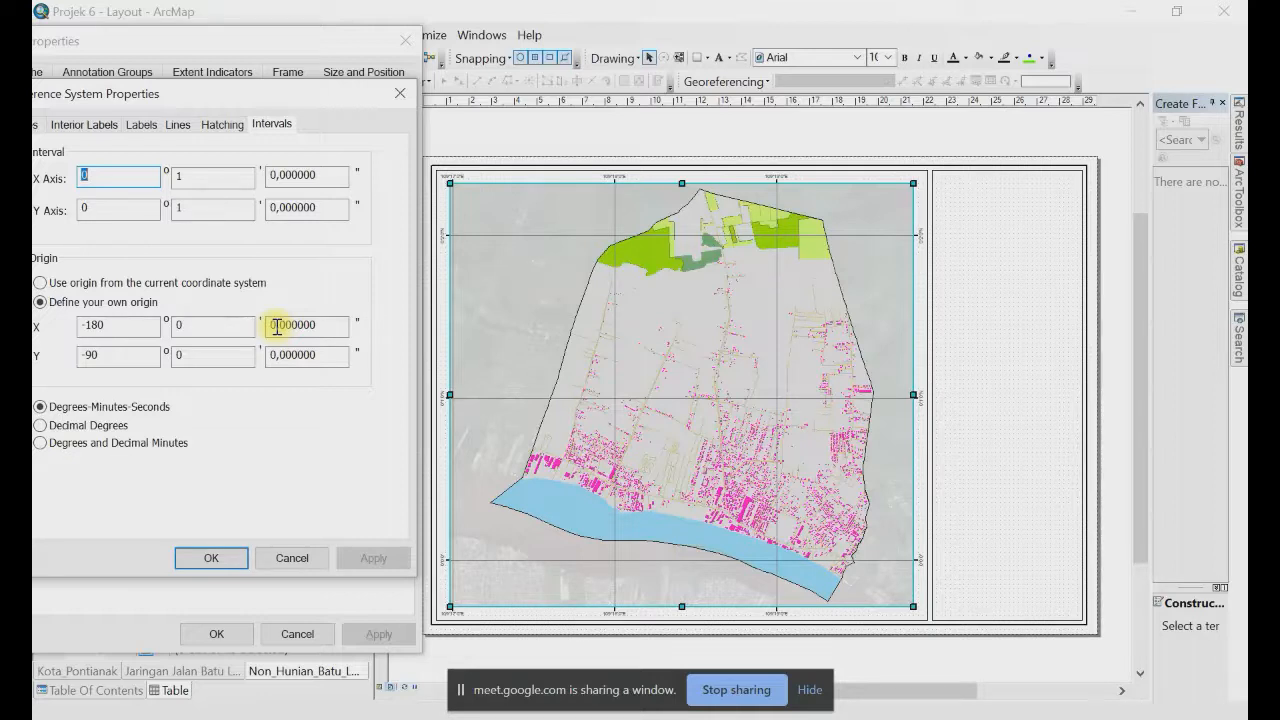
{"action": "left_click", "coordinate": [277, 326]}
{"action": "type", "text": "1"}
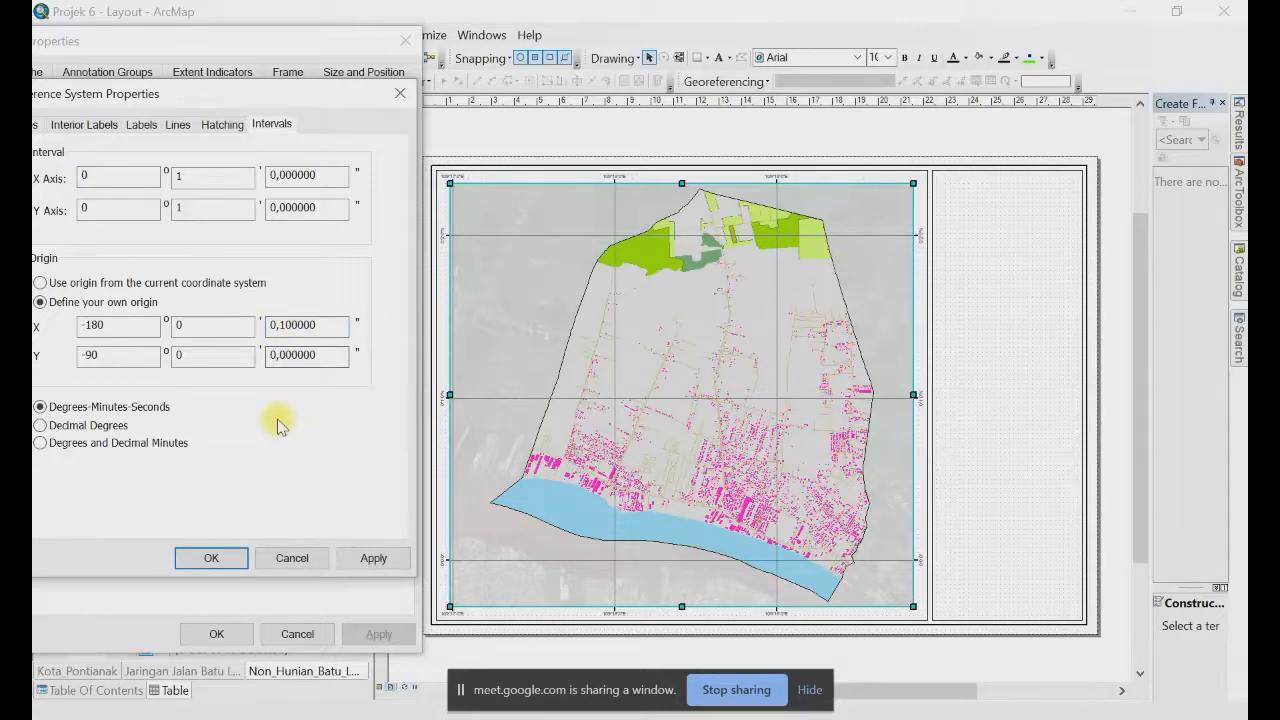
{"action": "left_click", "coordinate": [211, 558]}
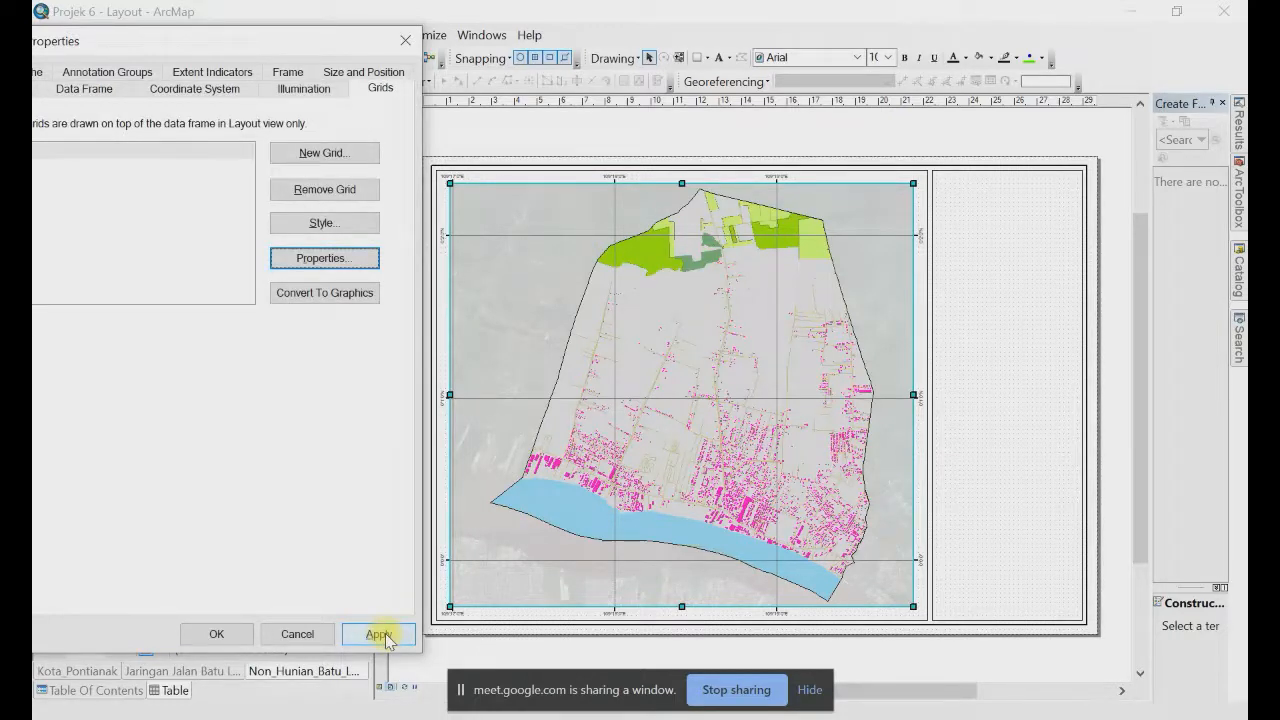
{"action": "left_click", "coordinate": [380, 634]}
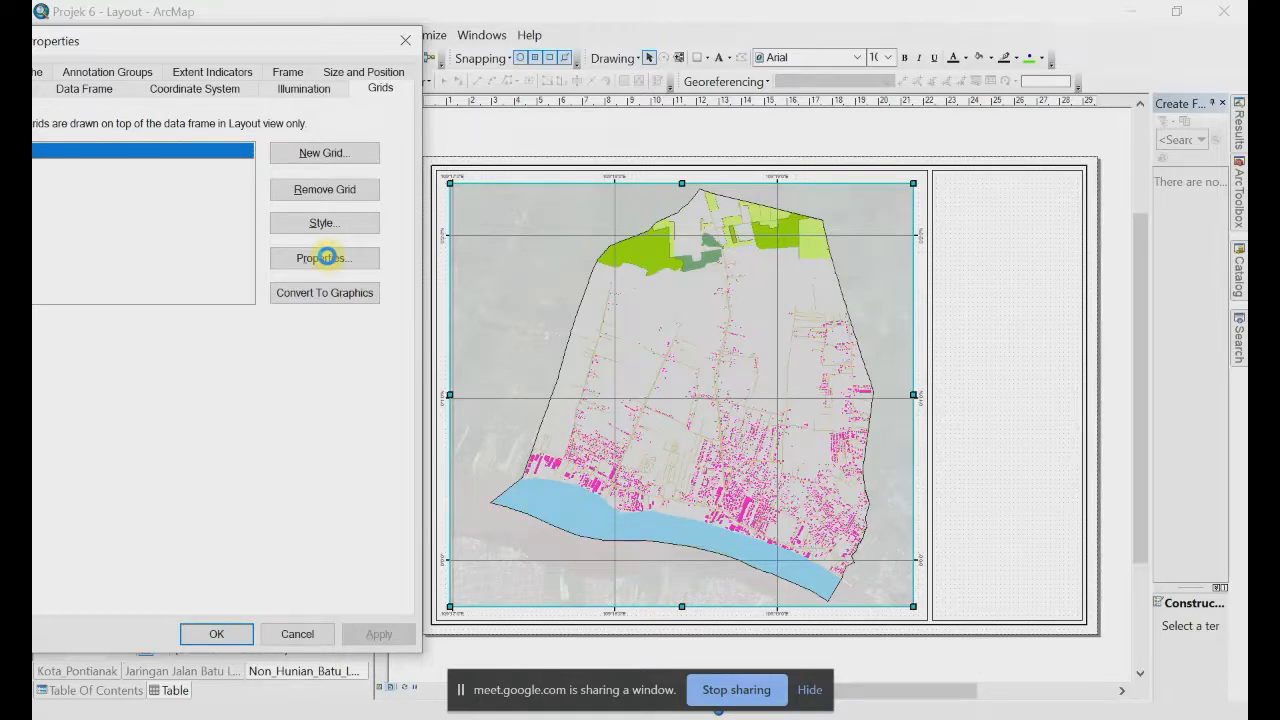
Step: Reset the graticule's X origin to 180° 0', redraw the map, and close Data Frame Properties
{"action": "left_click", "coordinate": [326, 257]}
{"action": "left_click_drag", "start_coordinate": [128, 336], "coordinate": [62, 342]}
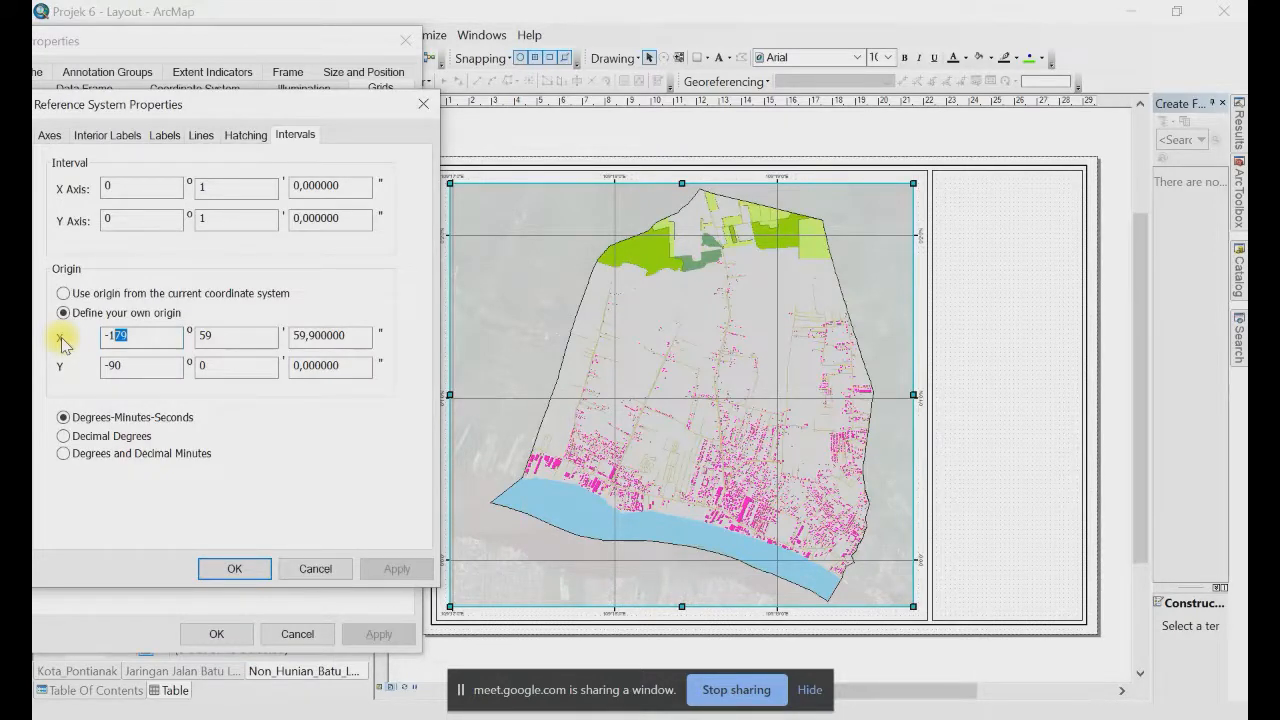
{"action": "type", "text": "180"}
{"action": "key", "text": "Tab"}
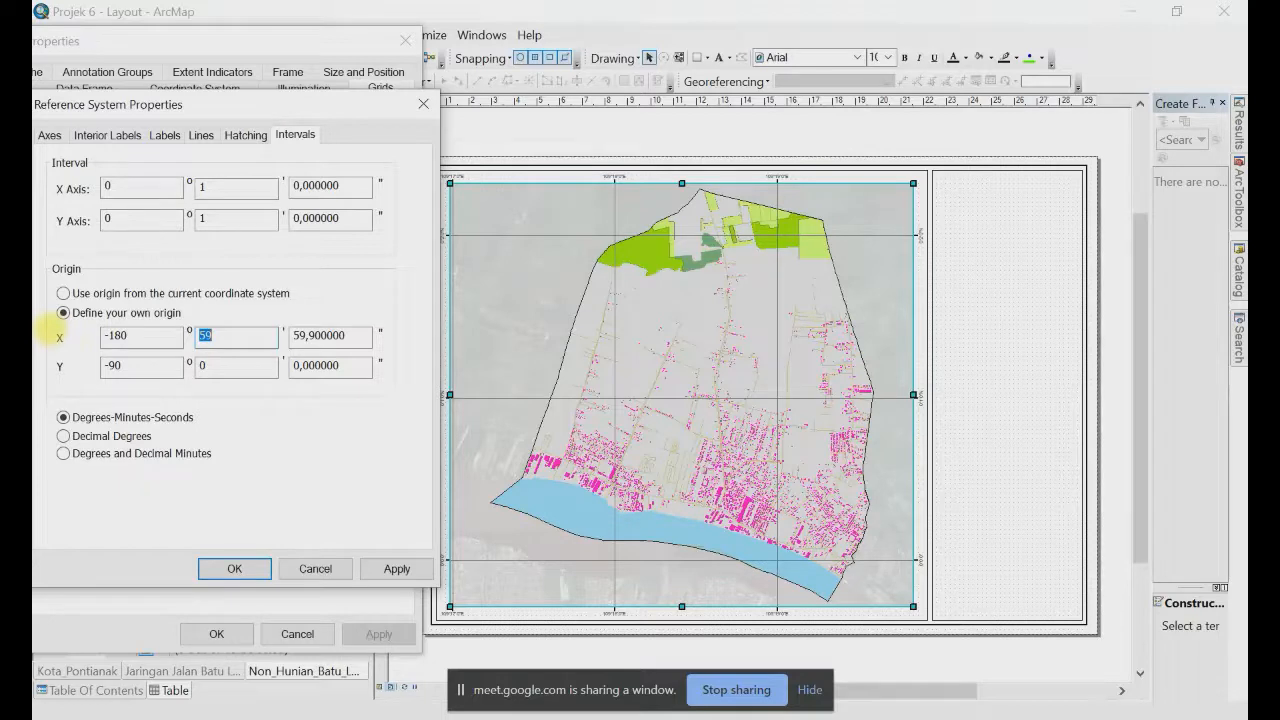
{"action": "type", "text": "0"}
{"action": "key", "text": "Tab"}
{"action": "type", "text": "0"}
{"action": "key", "text": "Tab"}
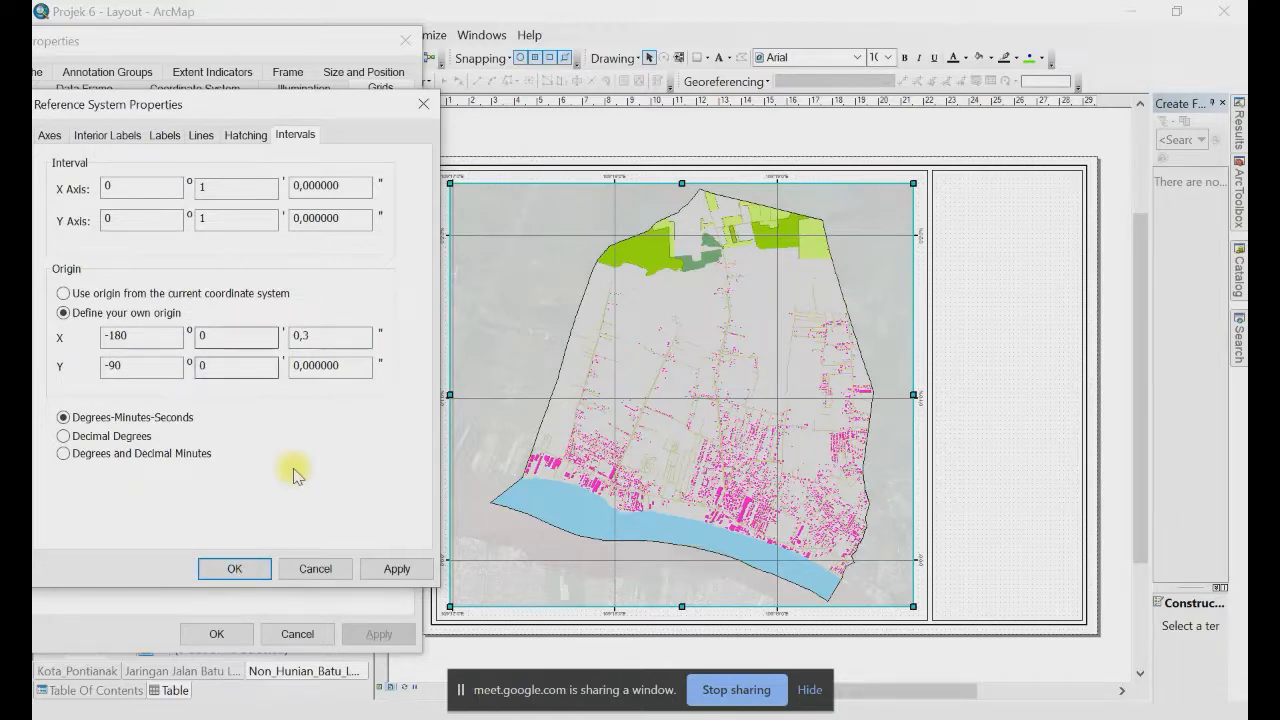
{"action": "key", "text": "Return"}
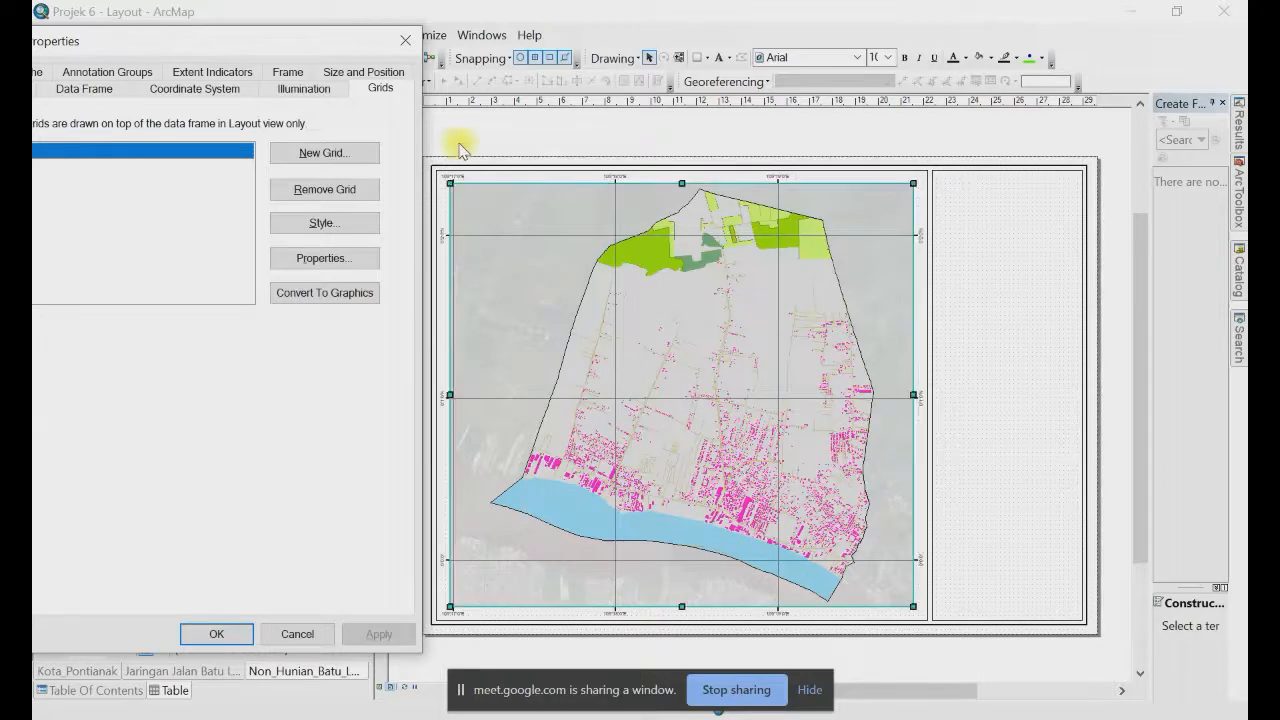
{"action": "left_click", "coordinate": [286, 643]}
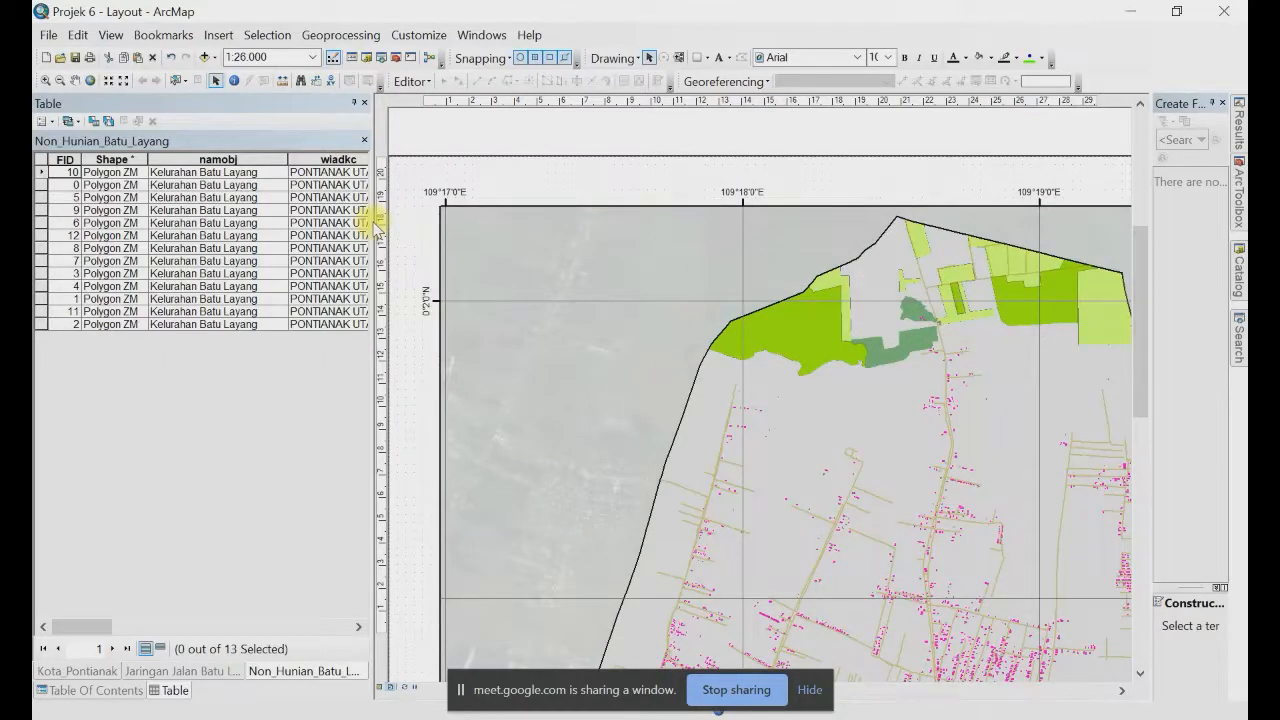
Step: Widen the layout view and zoom in on the graticule-labelled top-left corner of the map frame
{"action": "left_click_drag", "start_coordinate": [378, 228], "coordinate": [273, 225]}
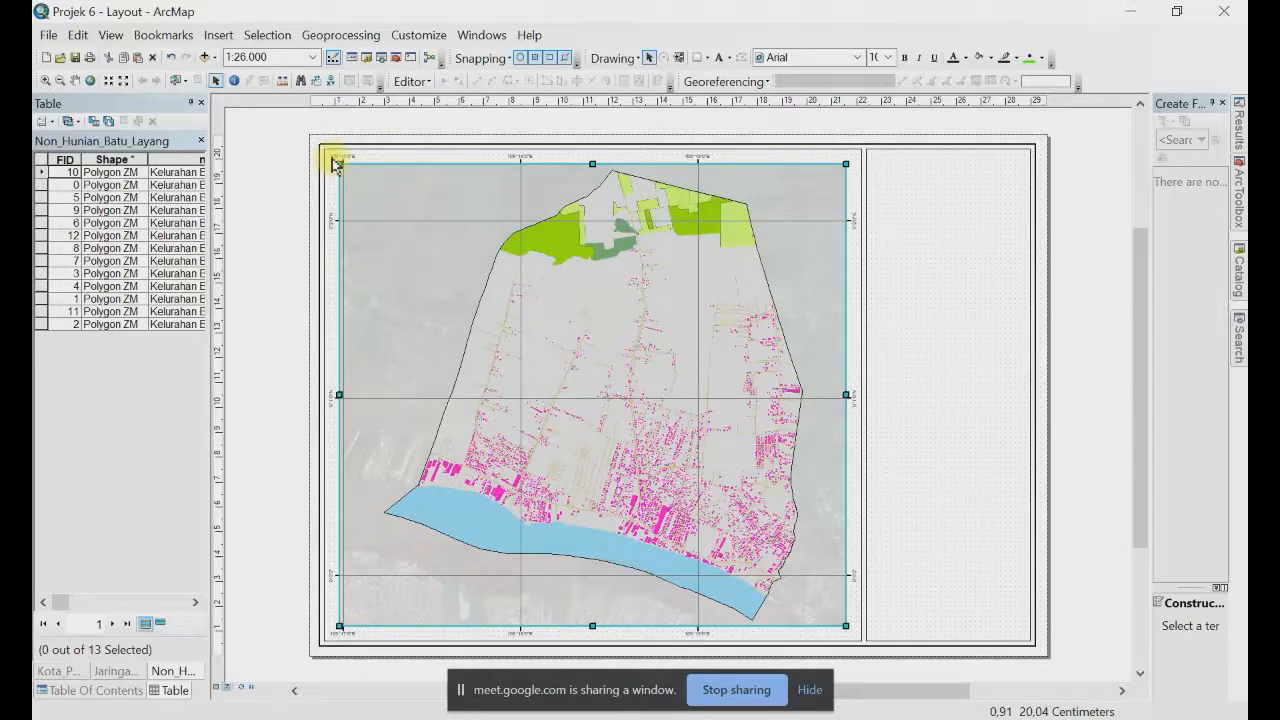
{"action": "scroll", "coordinate": [336, 163], "scroll_direction": "up", "scroll_amount": 3}
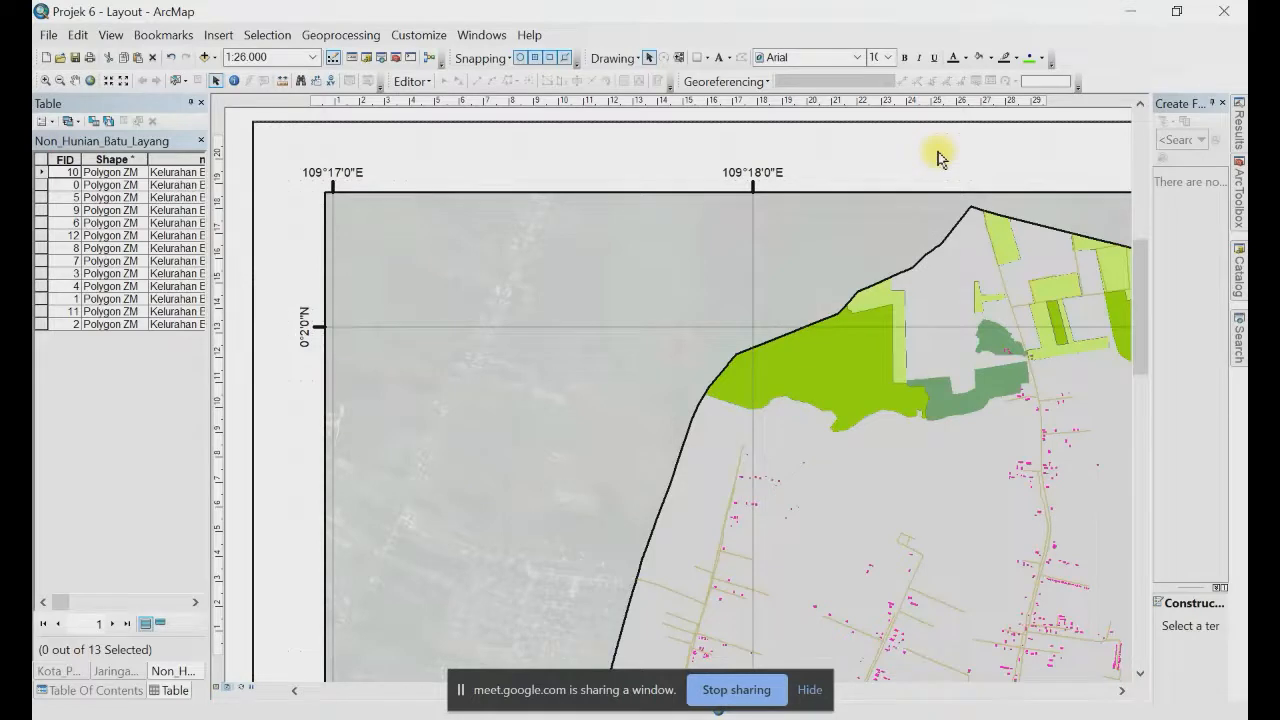
{"action": "left_click_drag", "start_coordinate": [938, 157], "coordinate": [762, 175]}
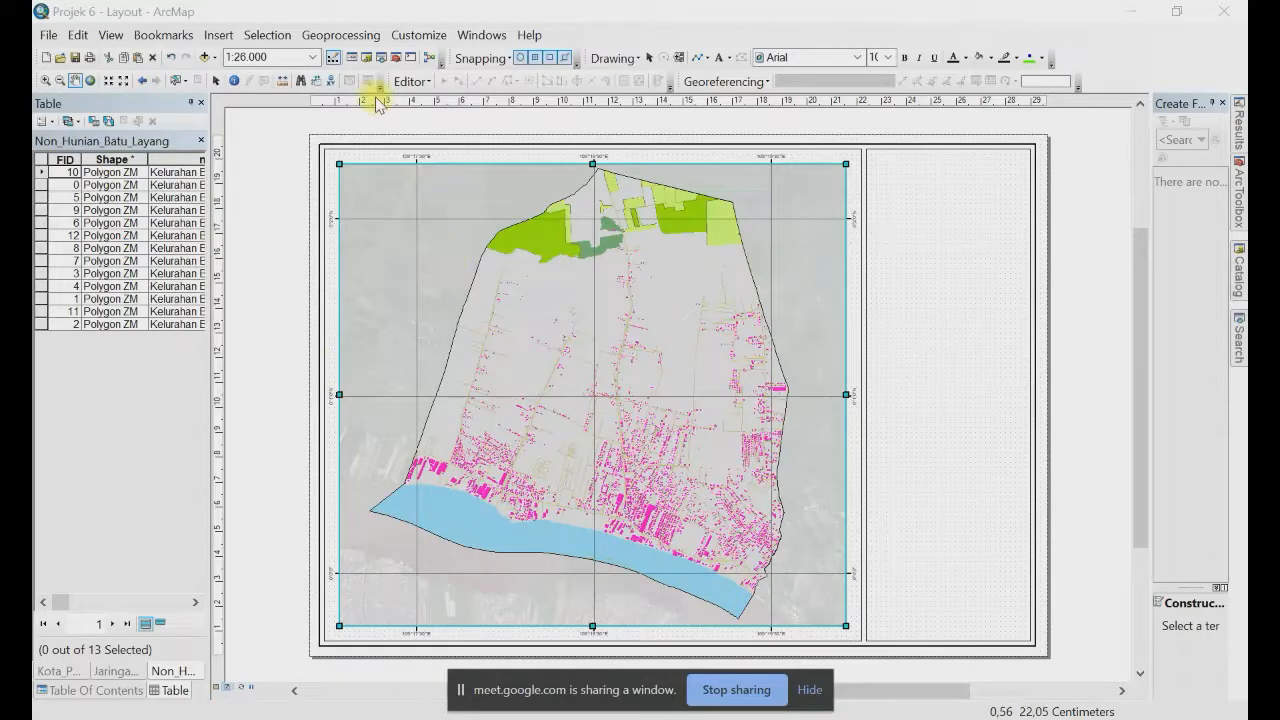
{"action": "left_click", "coordinate": [216, 81]}
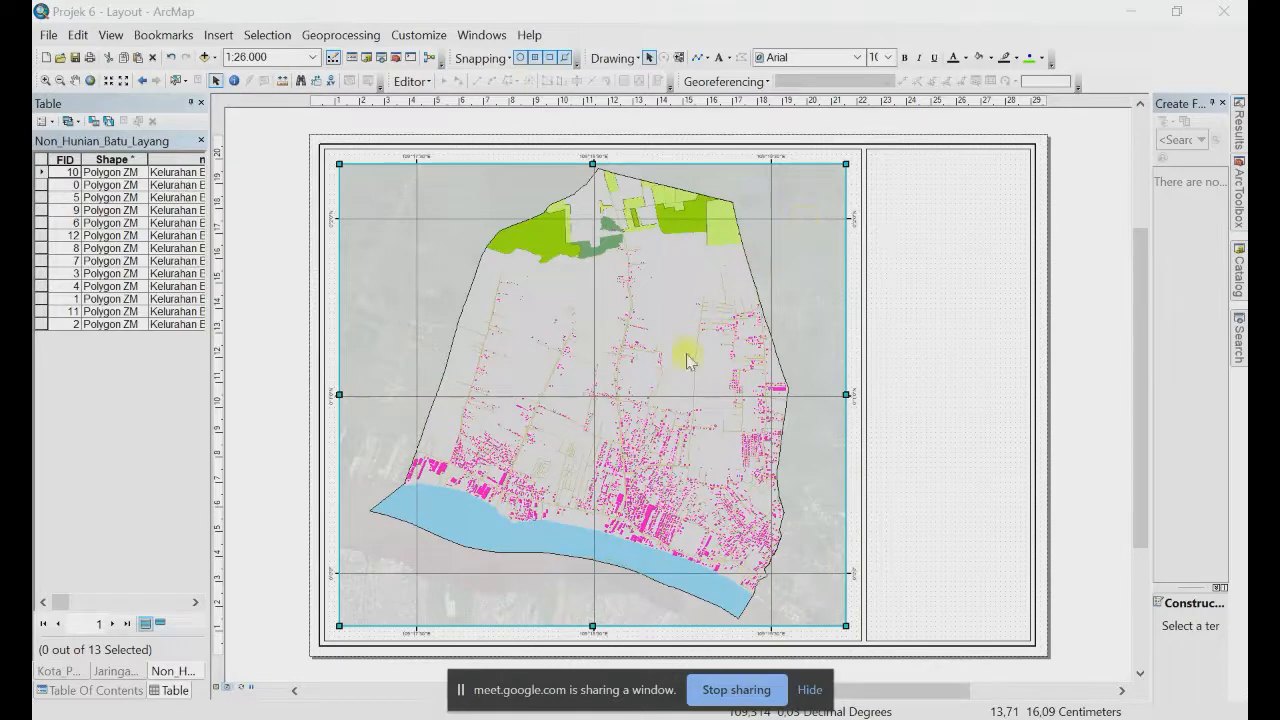
Step: Reopen Data Frame Properties with Alt+Enter to show the existing Graticule on the Grids tab
{"action": "key", "text": "alt+Return"}
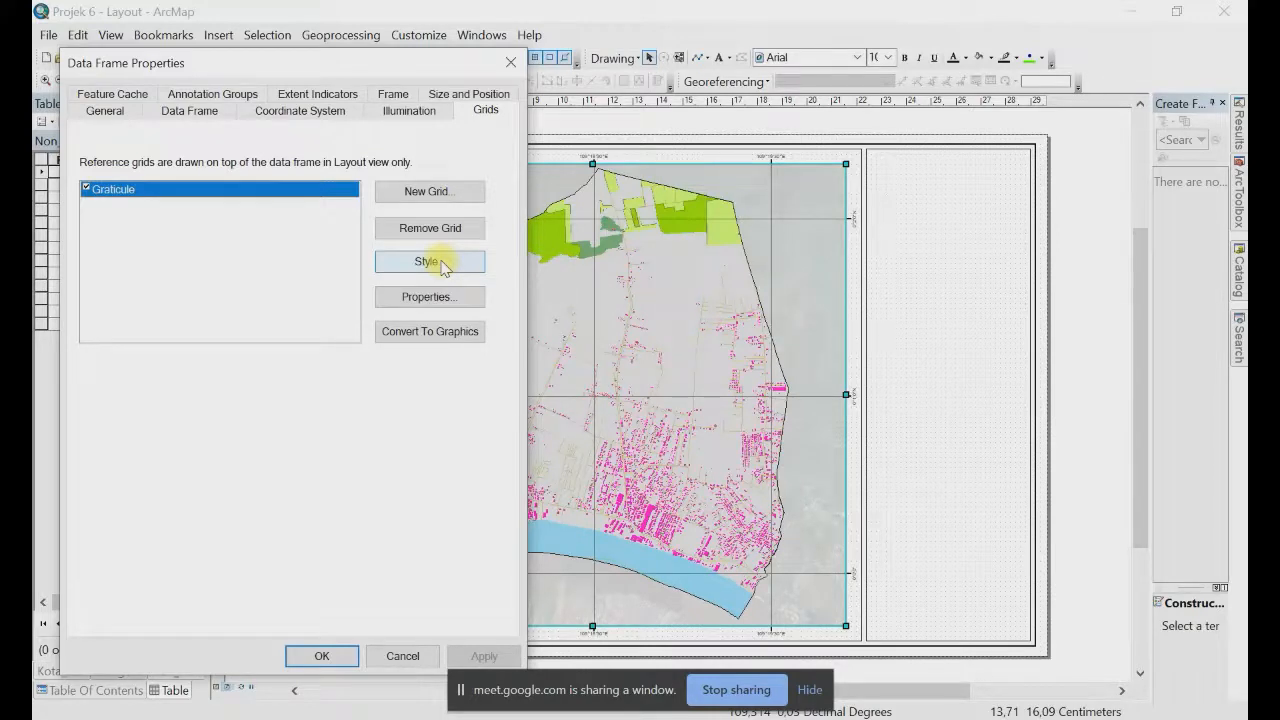
{"action": "left_click", "coordinate": [441, 263]}
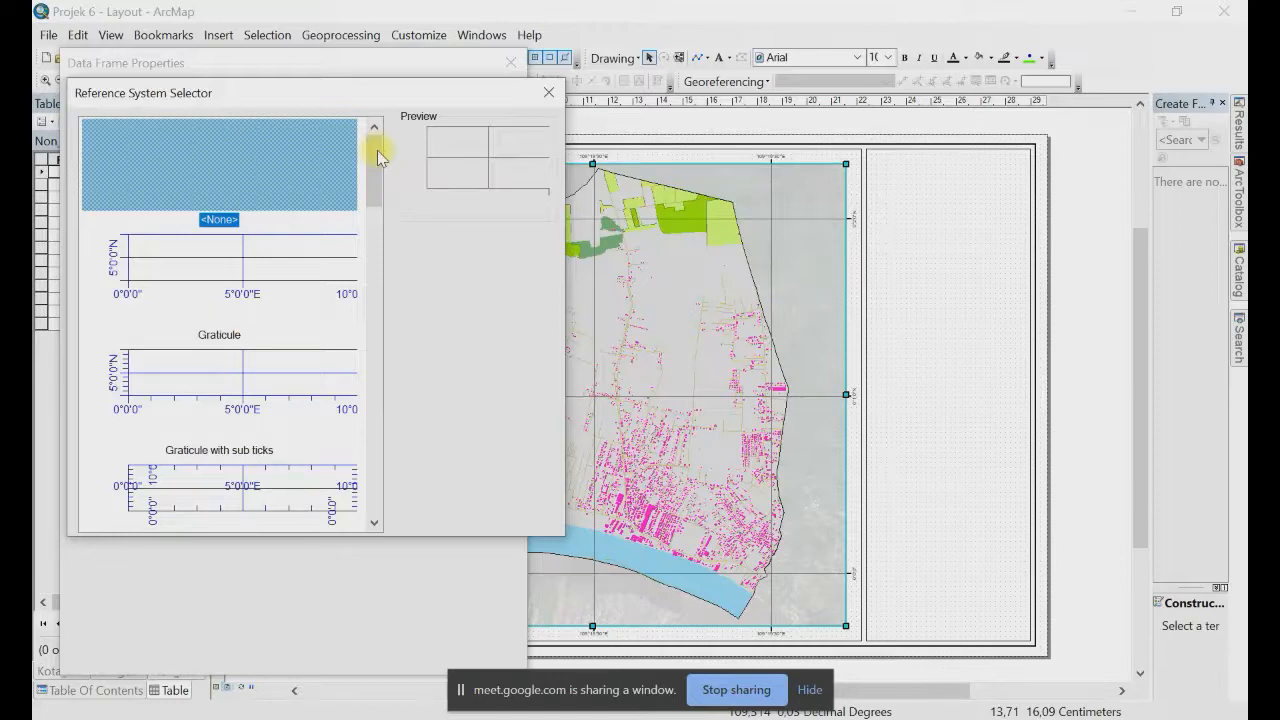
{"action": "scroll", "coordinate": [379, 281], "scroll_direction": "down", "scroll_amount": 3}
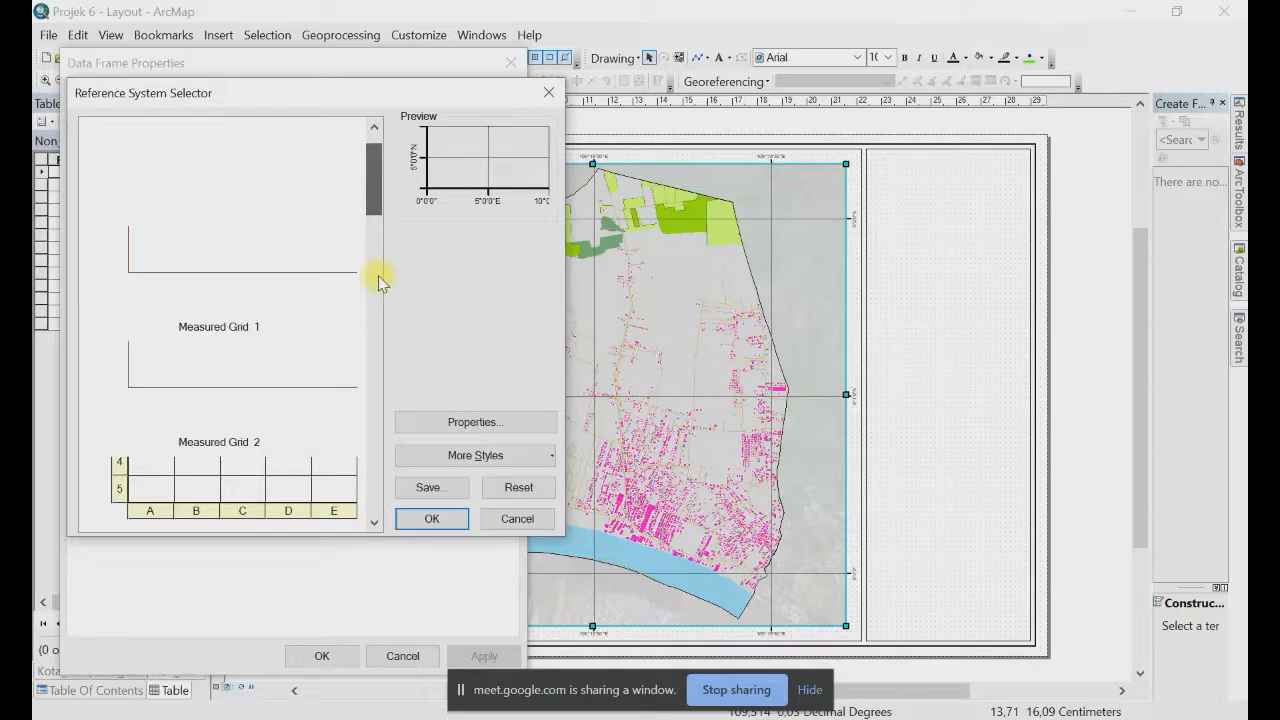
{"action": "scroll", "coordinate": [379, 254], "scroll_direction": "down", "scroll_amount": 5}
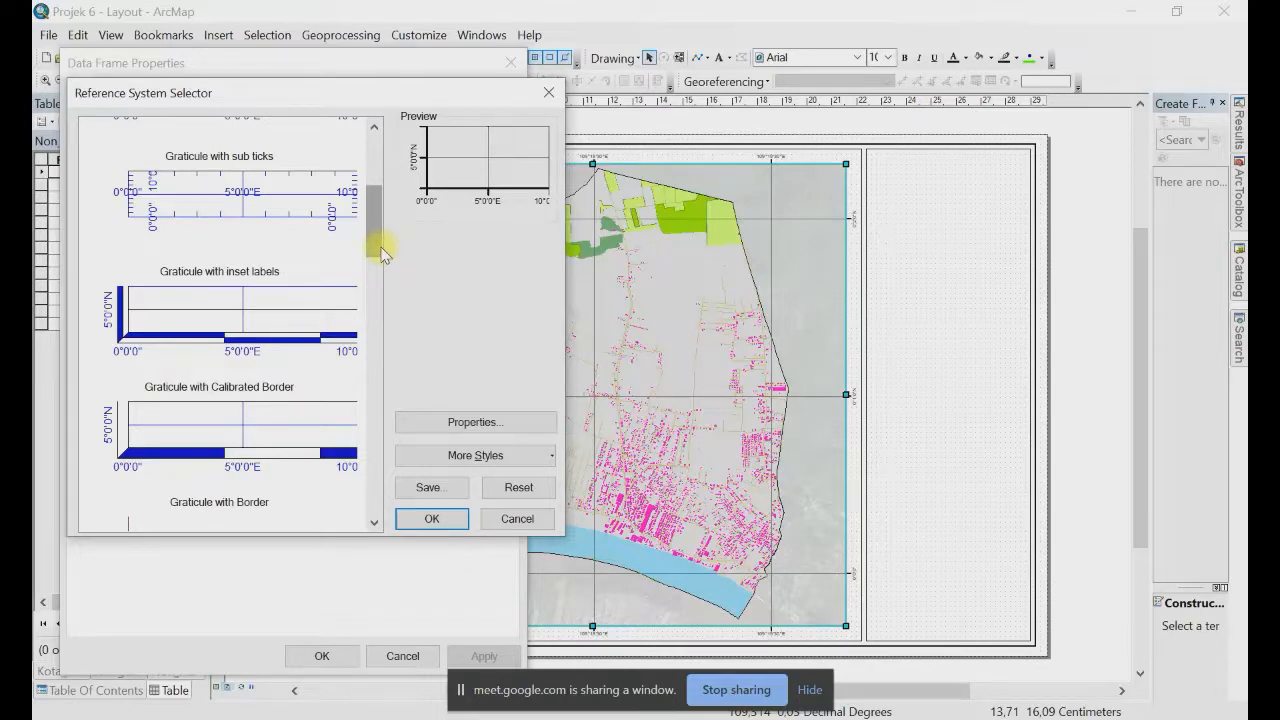
{"action": "key", "text": "Escape"}
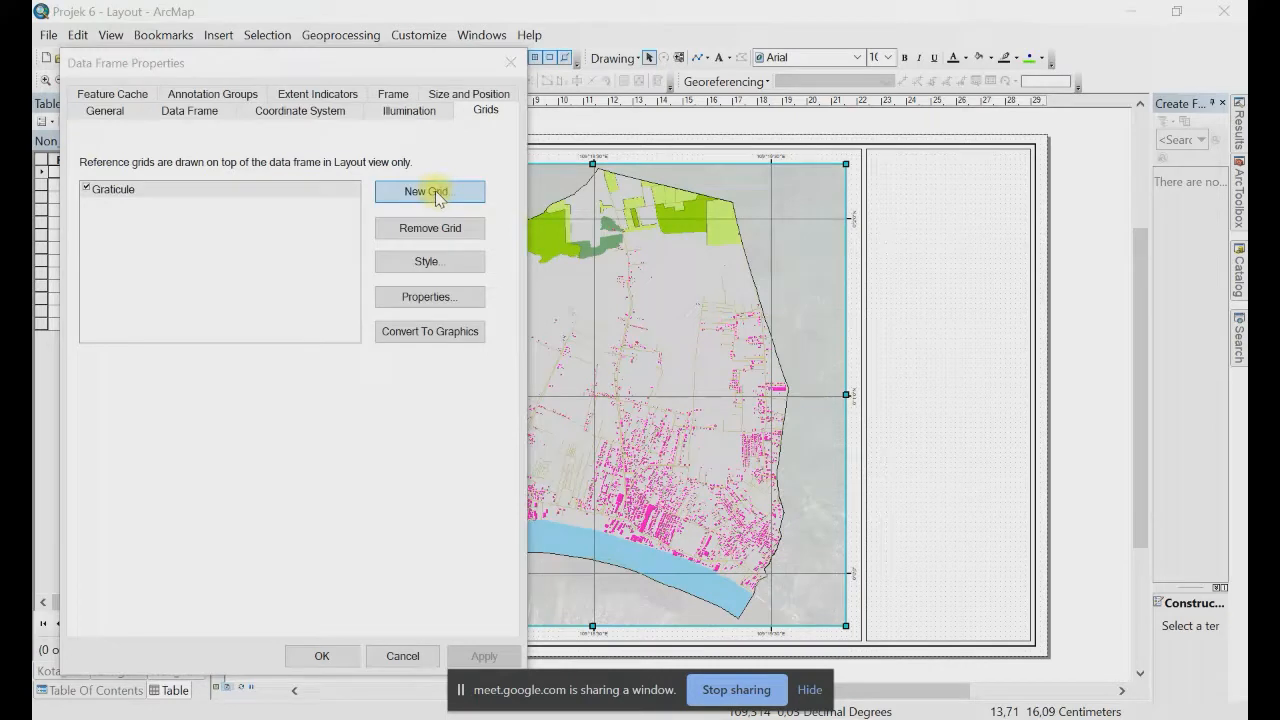
Step: Begin a new Measured Grid in map units in the Grids and Graticules Wizard and advance to its settings
{"action": "left_click", "coordinate": [427, 195]}
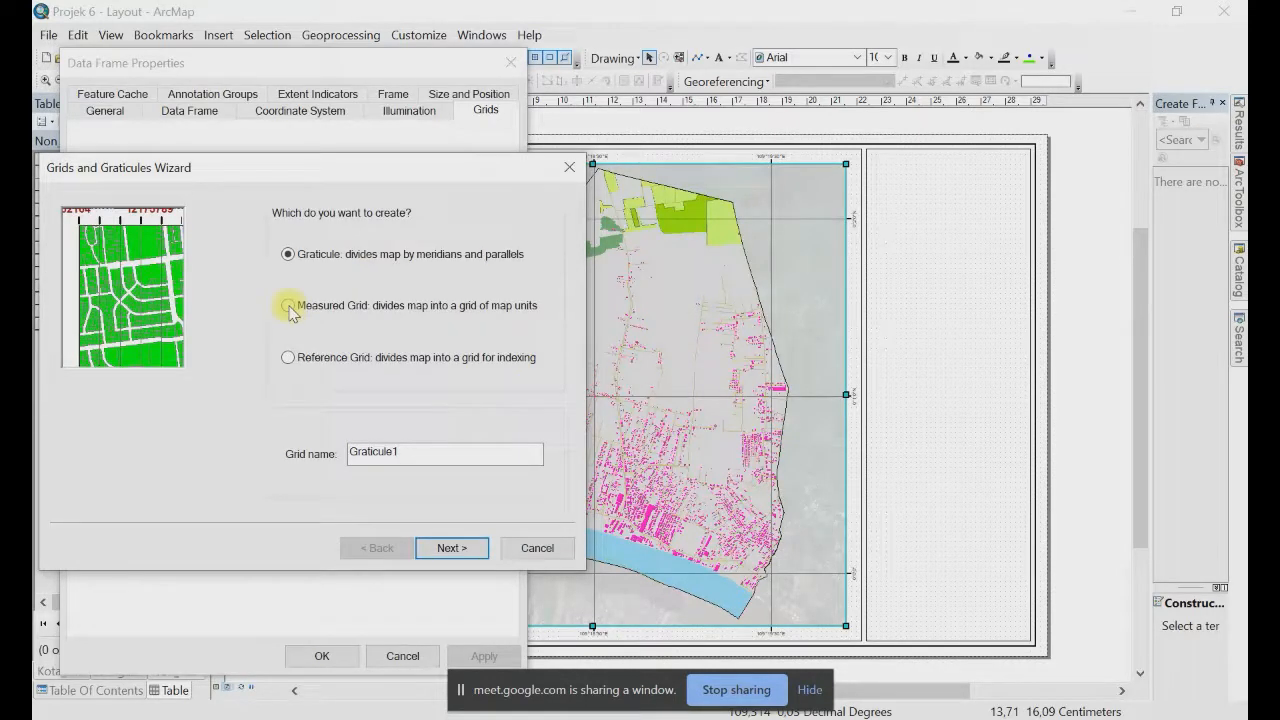
{"action": "left_click", "coordinate": [289, 306]}
{"action": "left_click", "coordinate": [460, 543]}
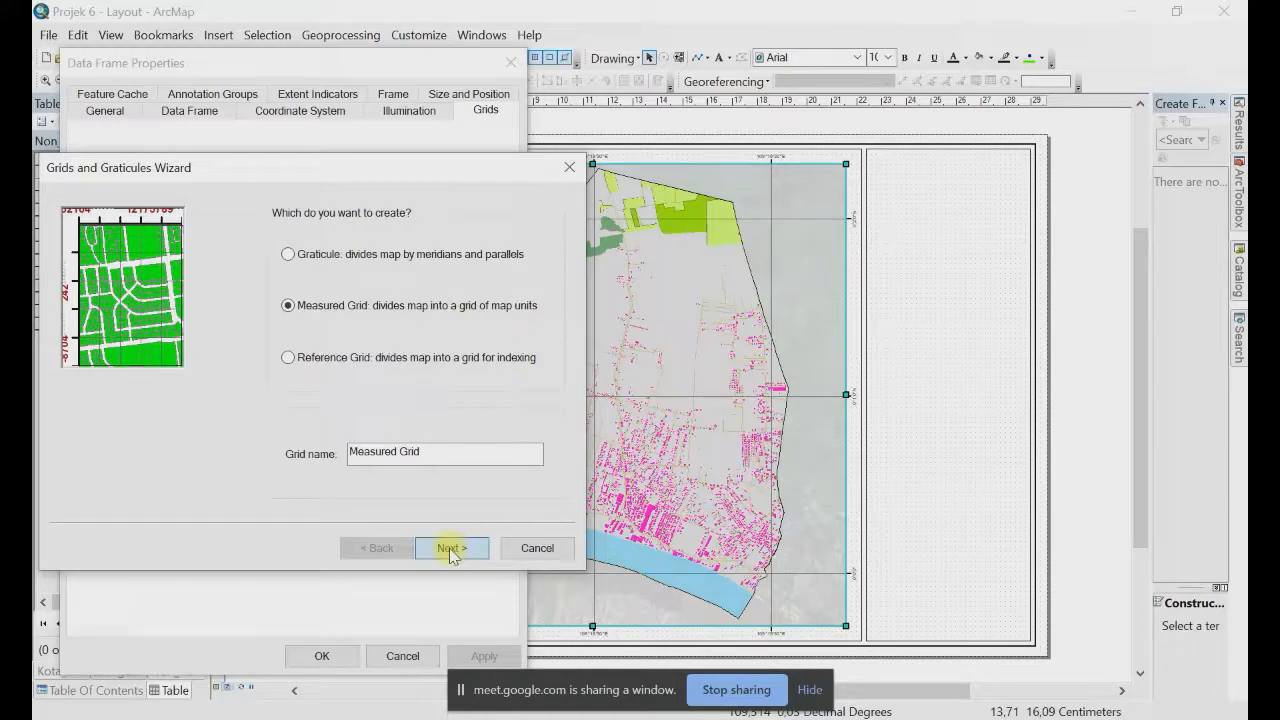
{"action": "left_click", "coordinate": [451, 548]}
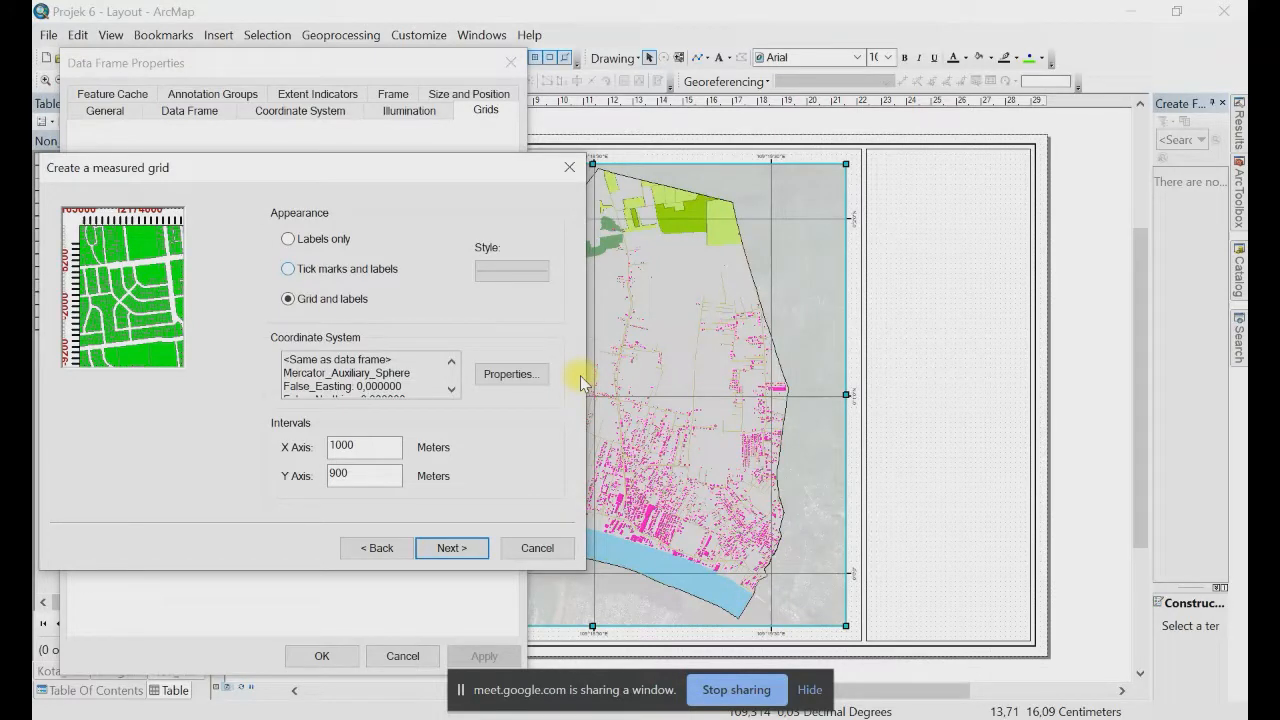
Step: Complete the Measured Grid showing tick marks and labels only, with 1000 m intervals
{"action": "key", "text": "Up"}
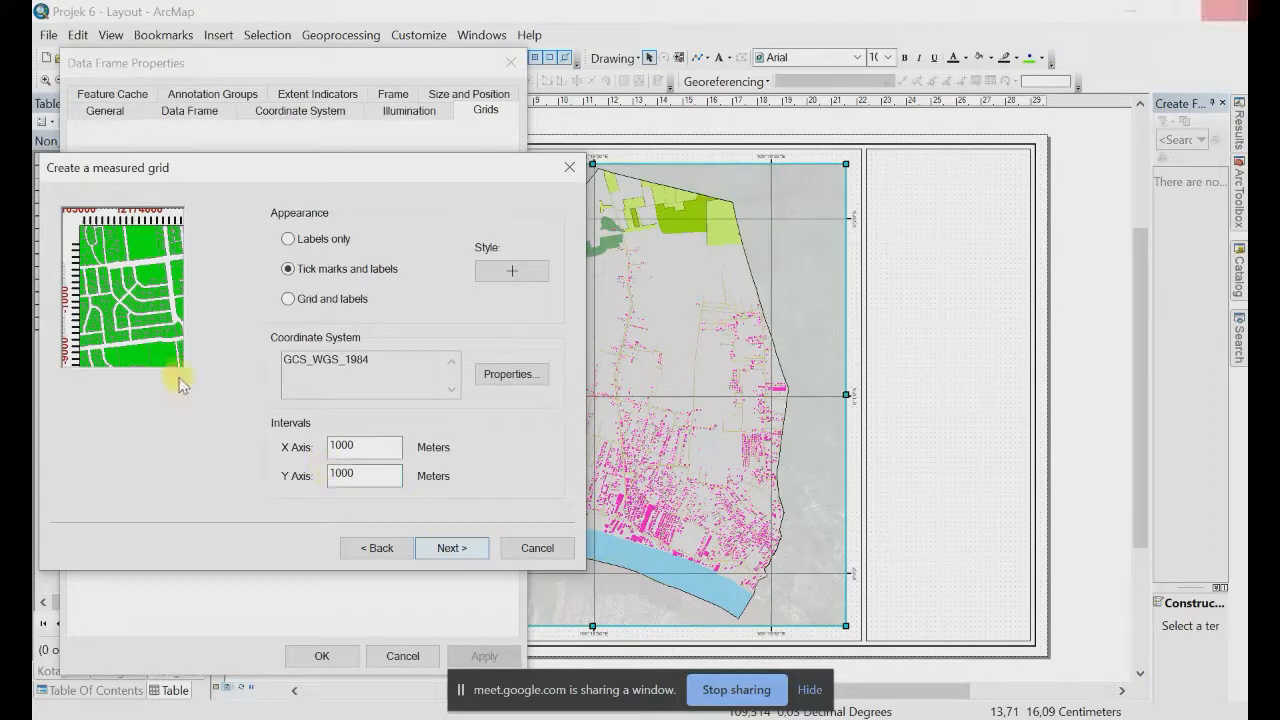
{"action": "key", "text": "Return"}
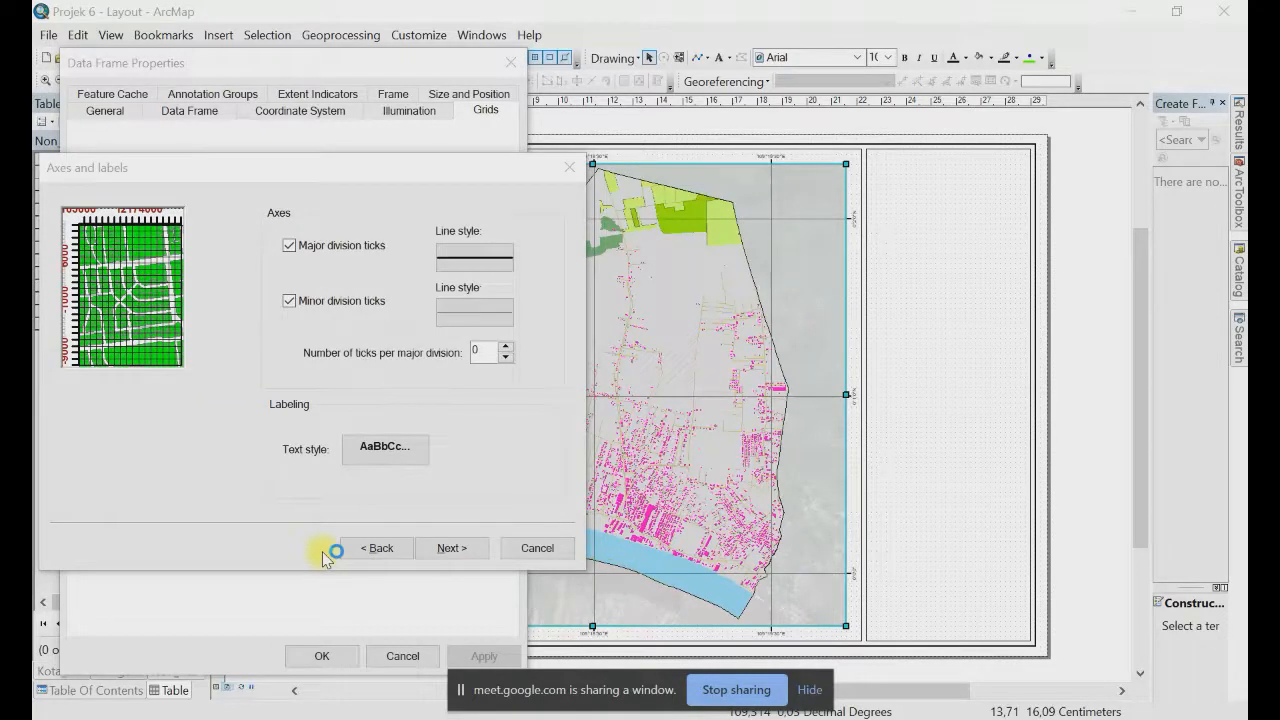
{"action": "left_click", "coordinate": [450, 548]}
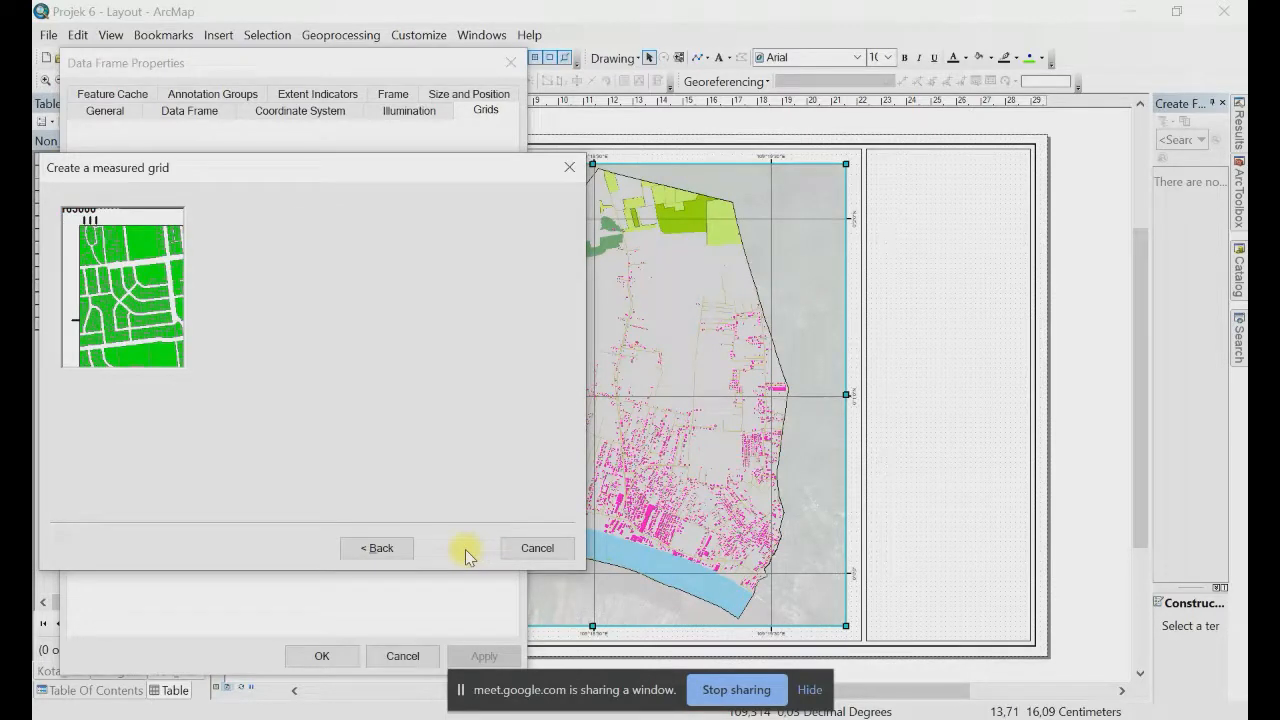
{"action": "left_click", "coordinate": [463, 548]}
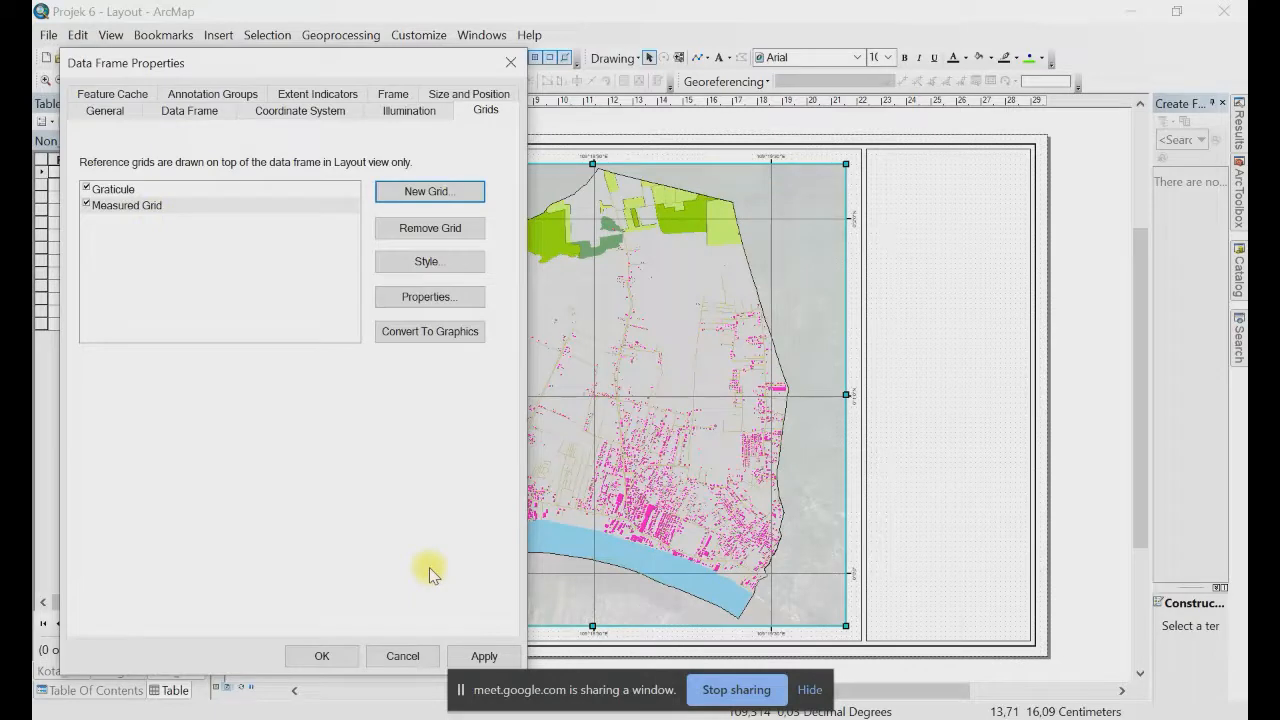
Step: Apply the Measured Grid to the layout, then recheck it in the data frame properties
{"action": "left_click", "coordinate": [484, 656]}
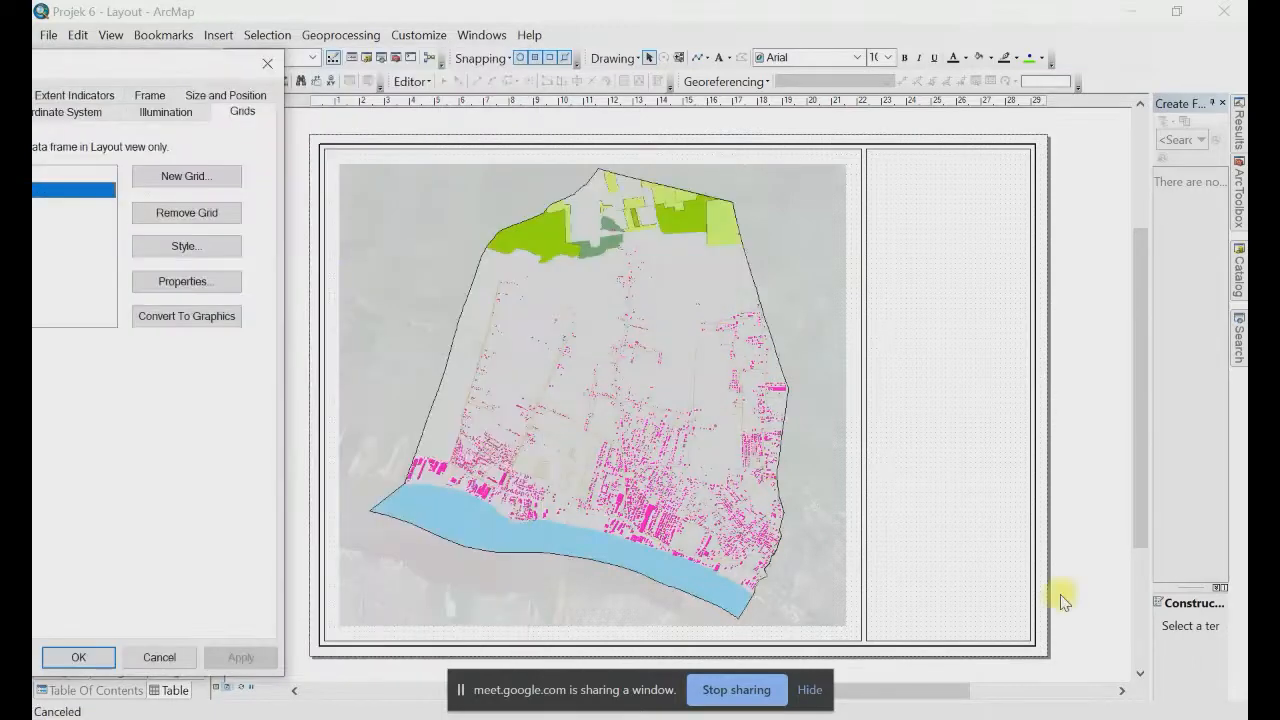
{"action": "left_click", "coordinate": [88, 657]}
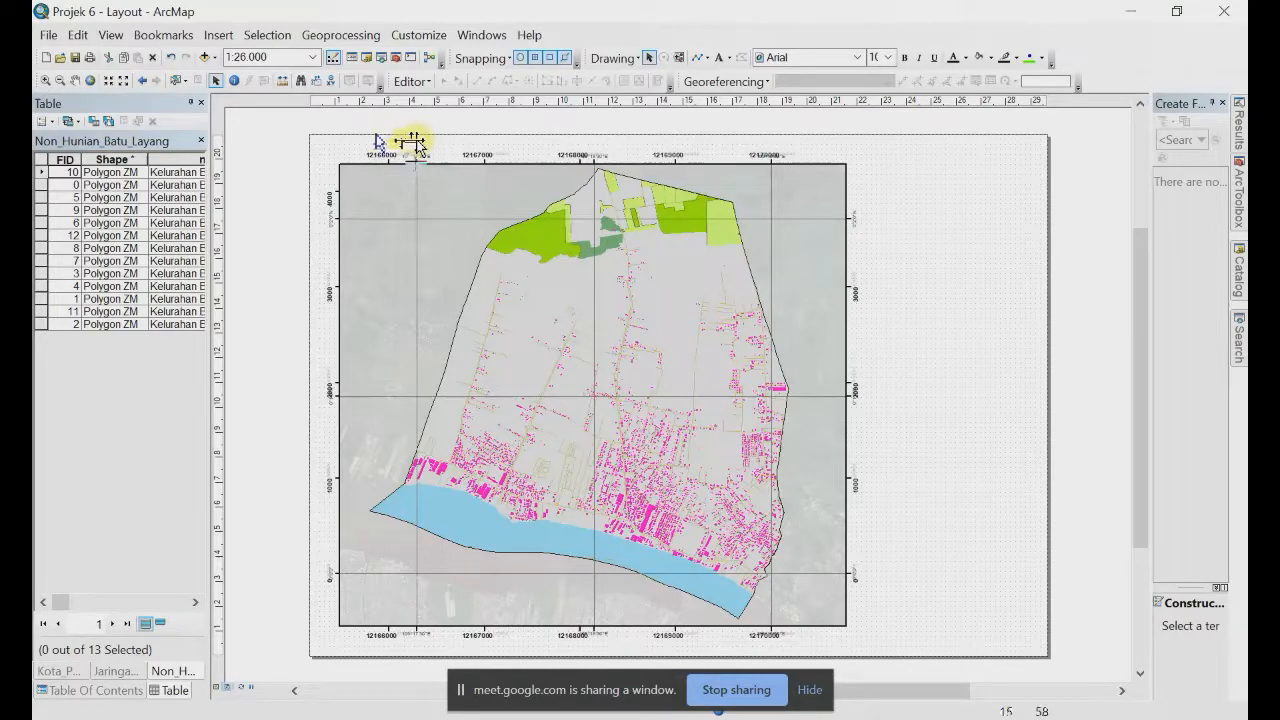
{"action": "left_click", "coordinate": [389, 234]}
{"action": "right_click", "coordinate": [392, 229]}
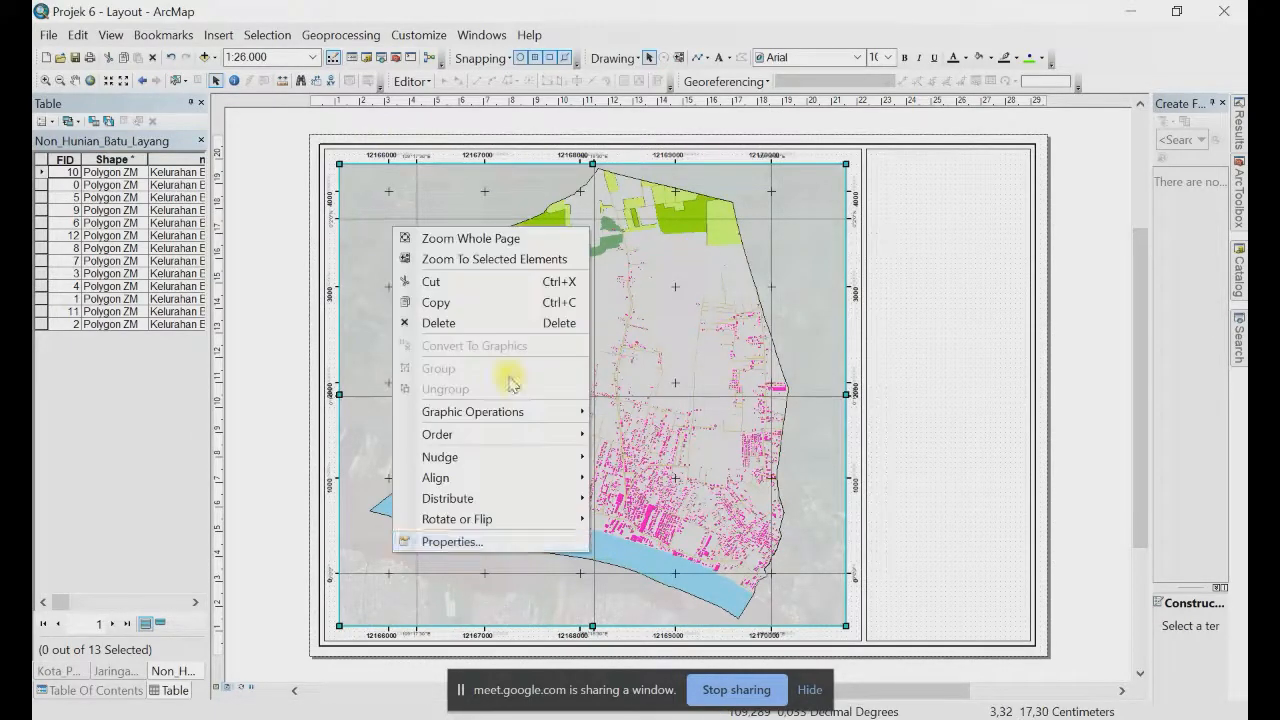
{"action": "left_click", "coordinate": [505, 542]}
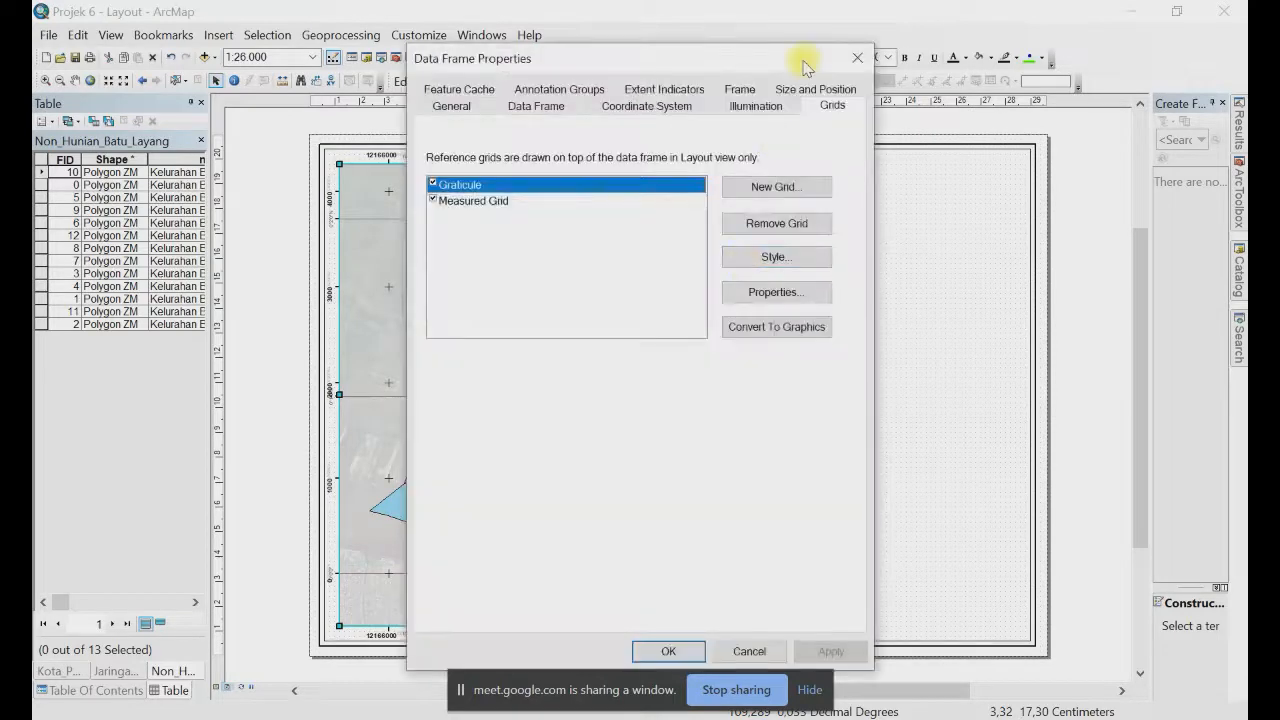
{"action": "left_click_drag", "start_coordinate": [806, 66], "coordinate": [151, 106]}
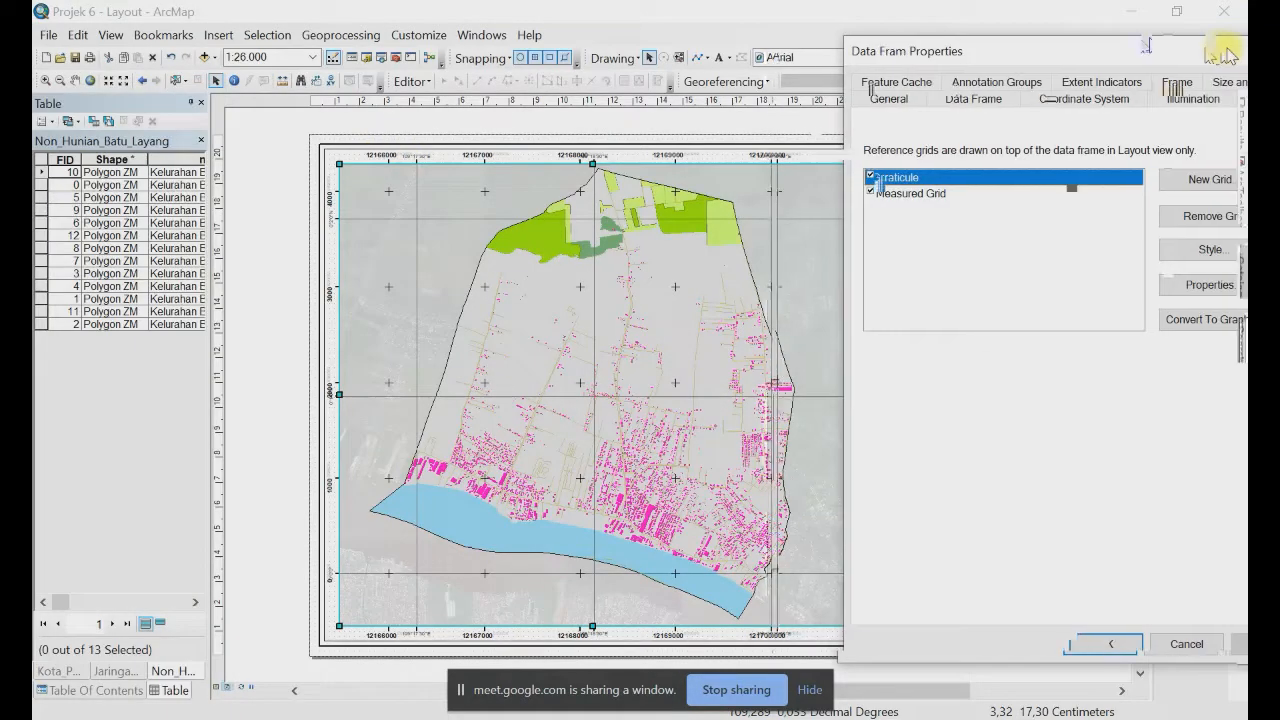
{"action": "left_click", "coordinate": [840, 178]}
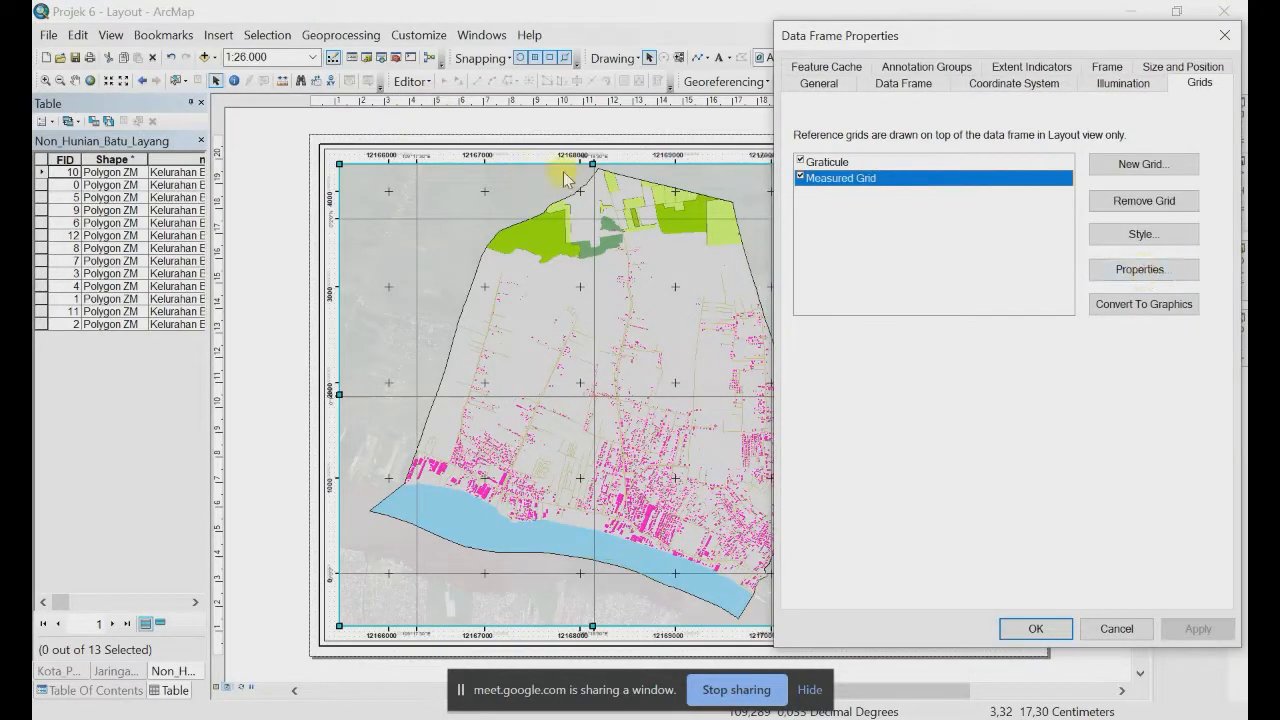
{"action": "left_click", "coordinate": [1117, 628]}
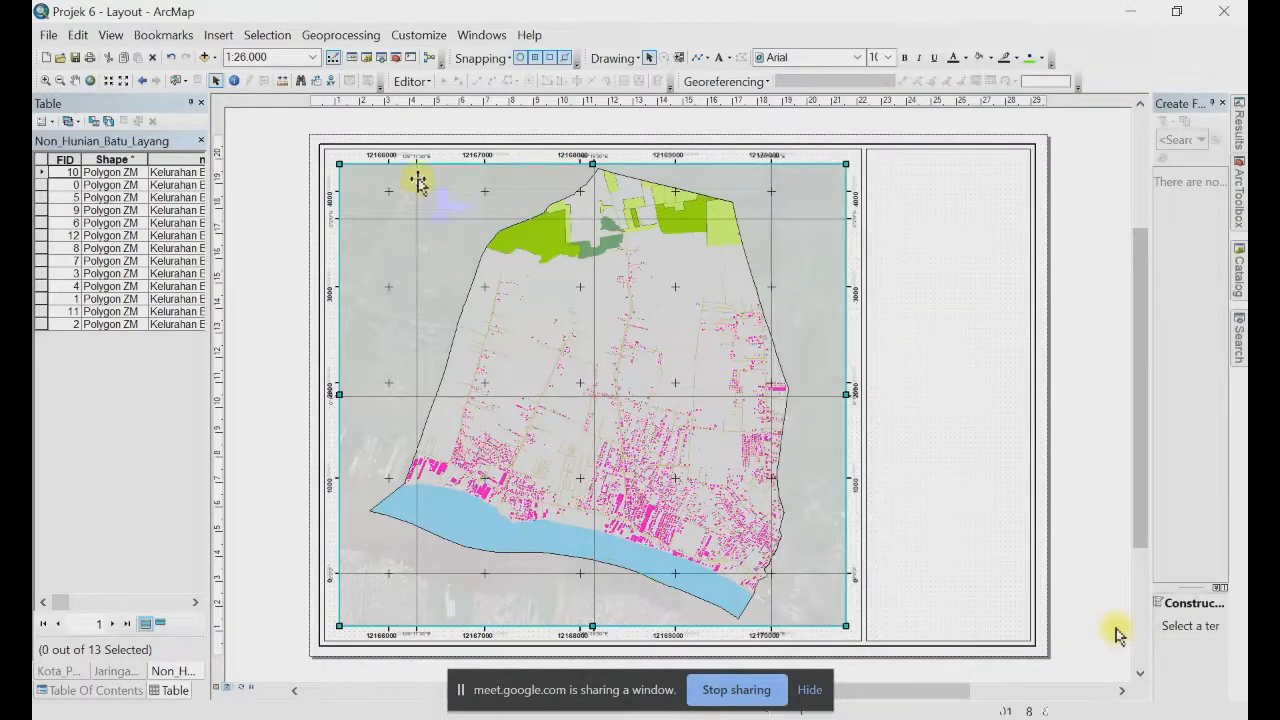
Step: Zoom into the grid labels and open the Graticule's properties from the data frame's Grids tab
{"action": "scroll", "coordinate": [400, 170], "scroll_direction": "up", "scroll_amount": 5}
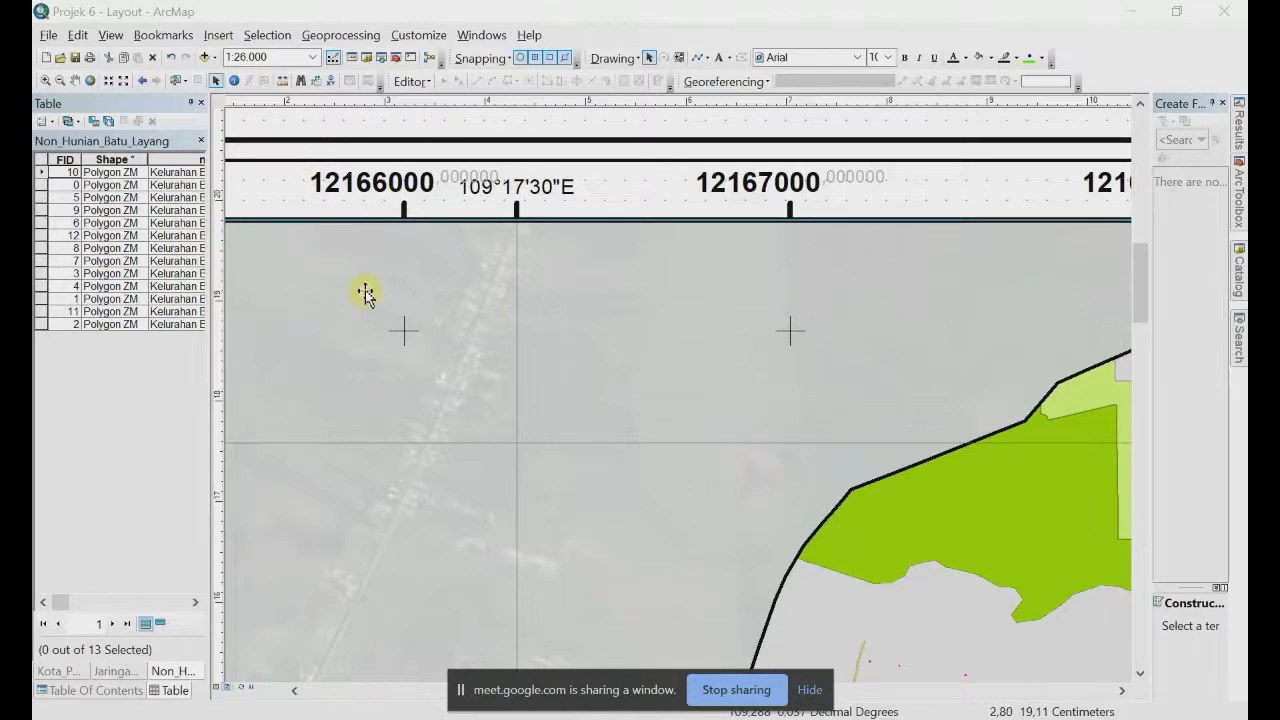
{"action": "right_click", "coordinate": [453, 605]}
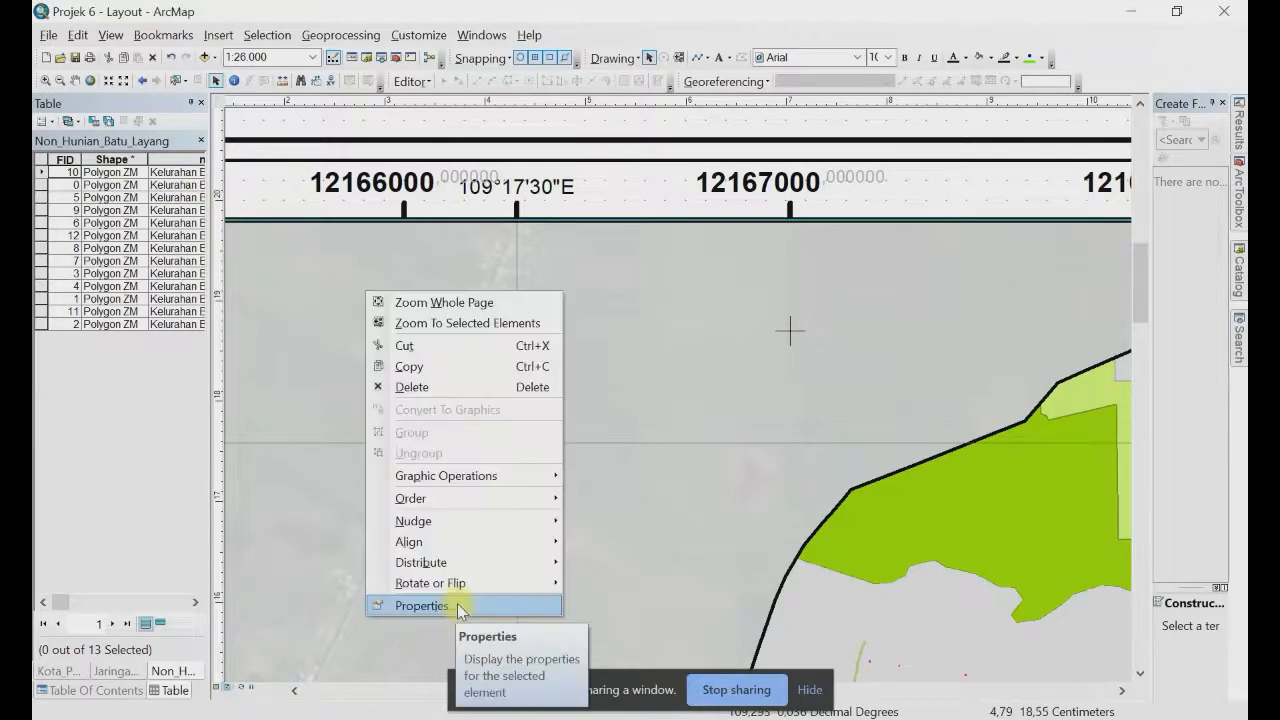
{"action": "left_click", "coordinate": [455, 605]}
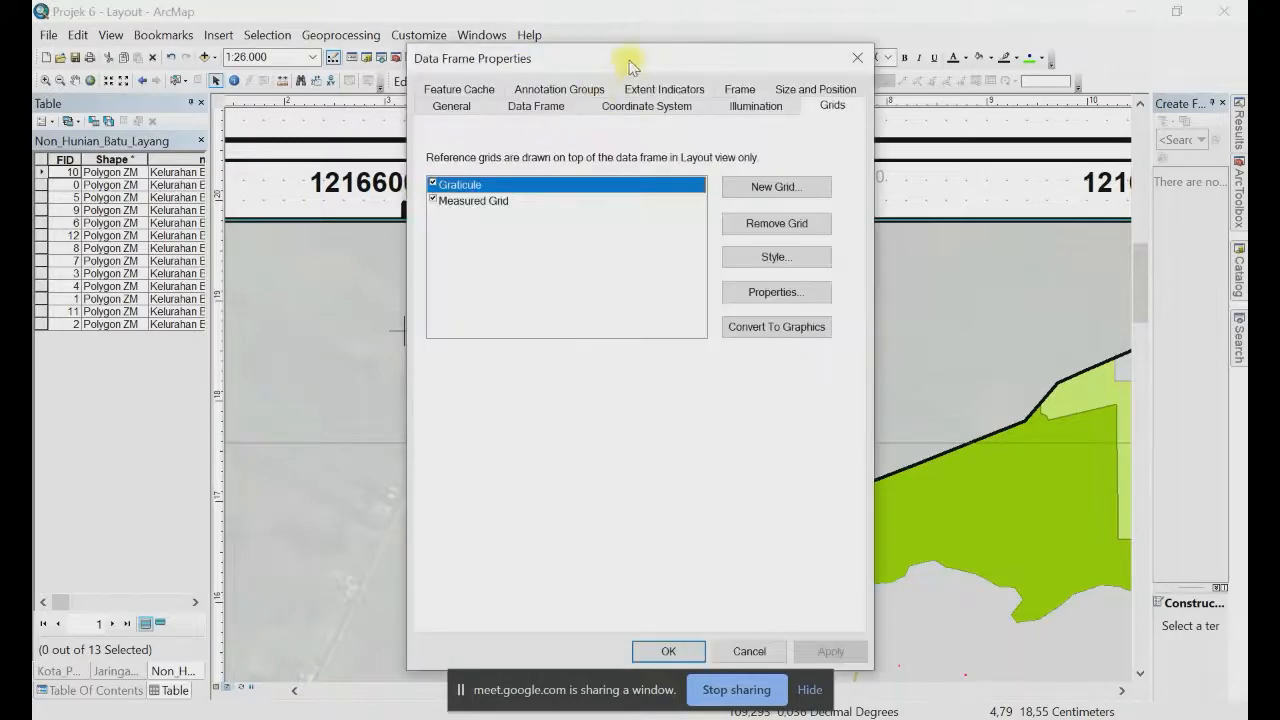
{"action": "left_click_drag", "start_coordinate": [634, 63], "coordinate": [255, 322]}
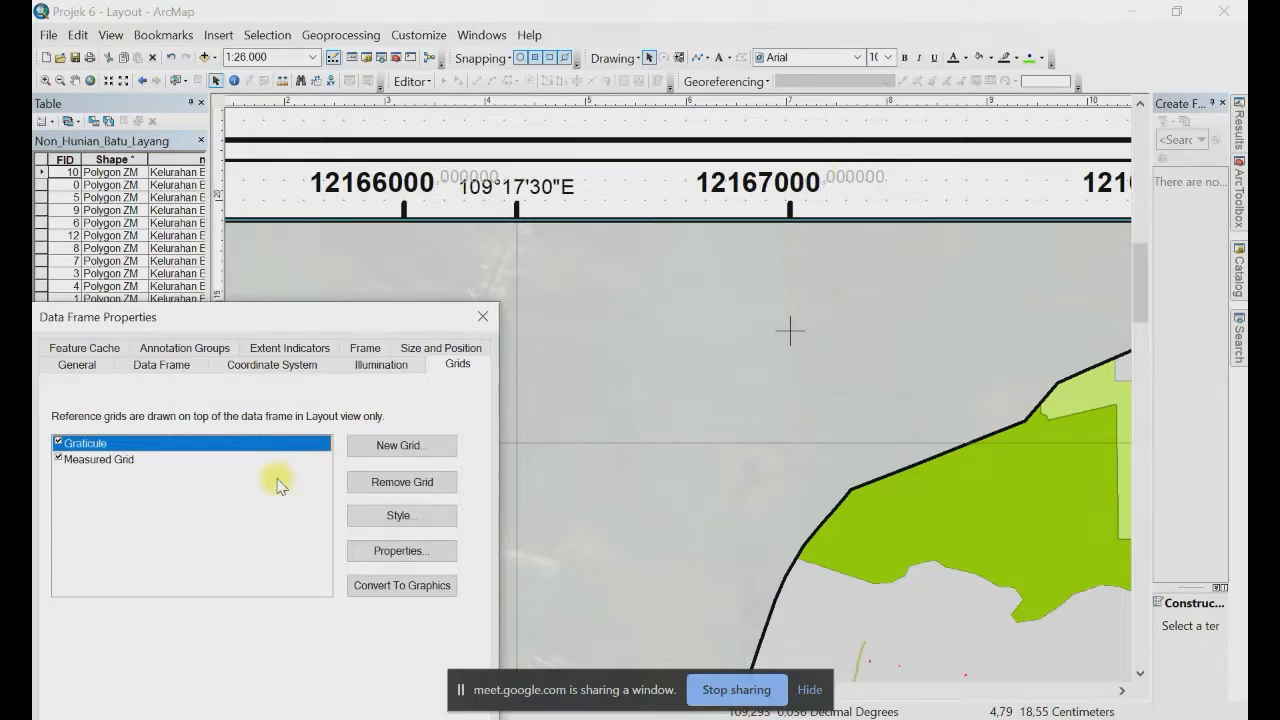
{"action": "left_click", "coordinate": [419, 551]}
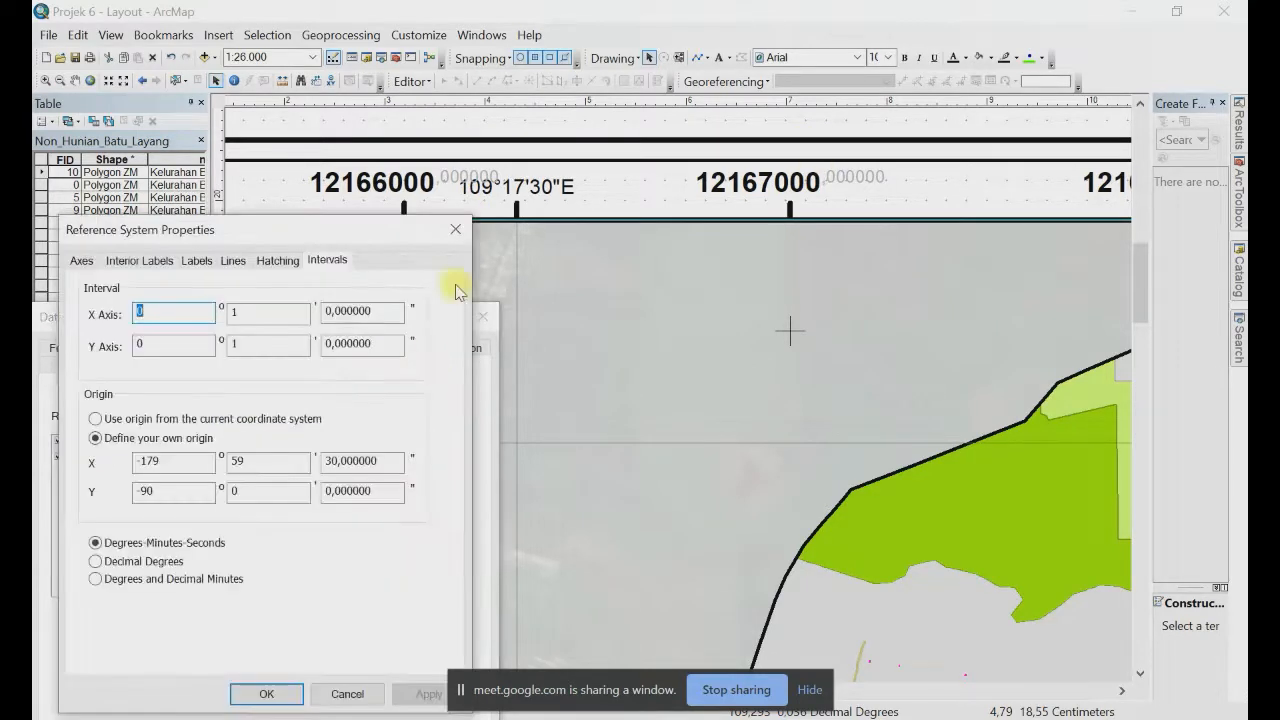
Step: Close the Graticule settings and open the Measured Grid's properties instead
{"action": "left_click", "coordinate": [458, 226]}
{"action": "left_click", "coordinate": [100, 462]}
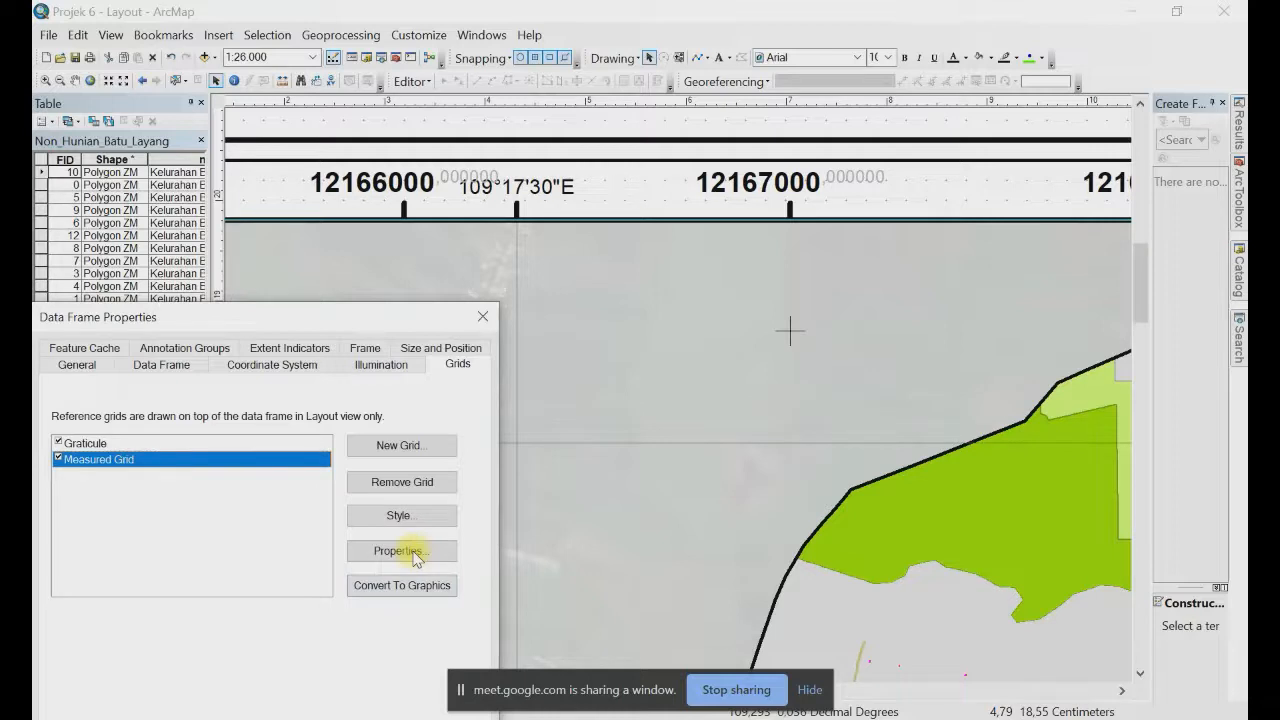
{"action": "left_click", "coordinate": [401, 551]}
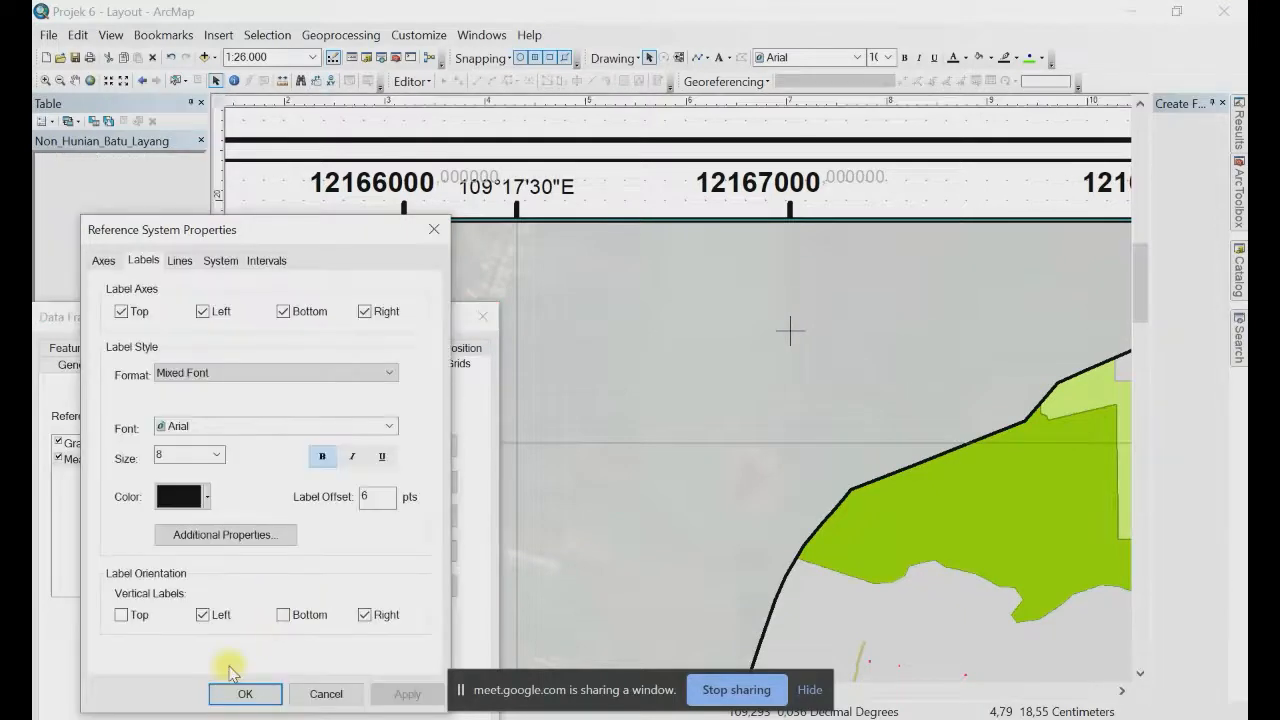
Step: Set the Measured Grid label number format to 0 decimal places
{"action": "left_click", "coordinate": [226, 538]}
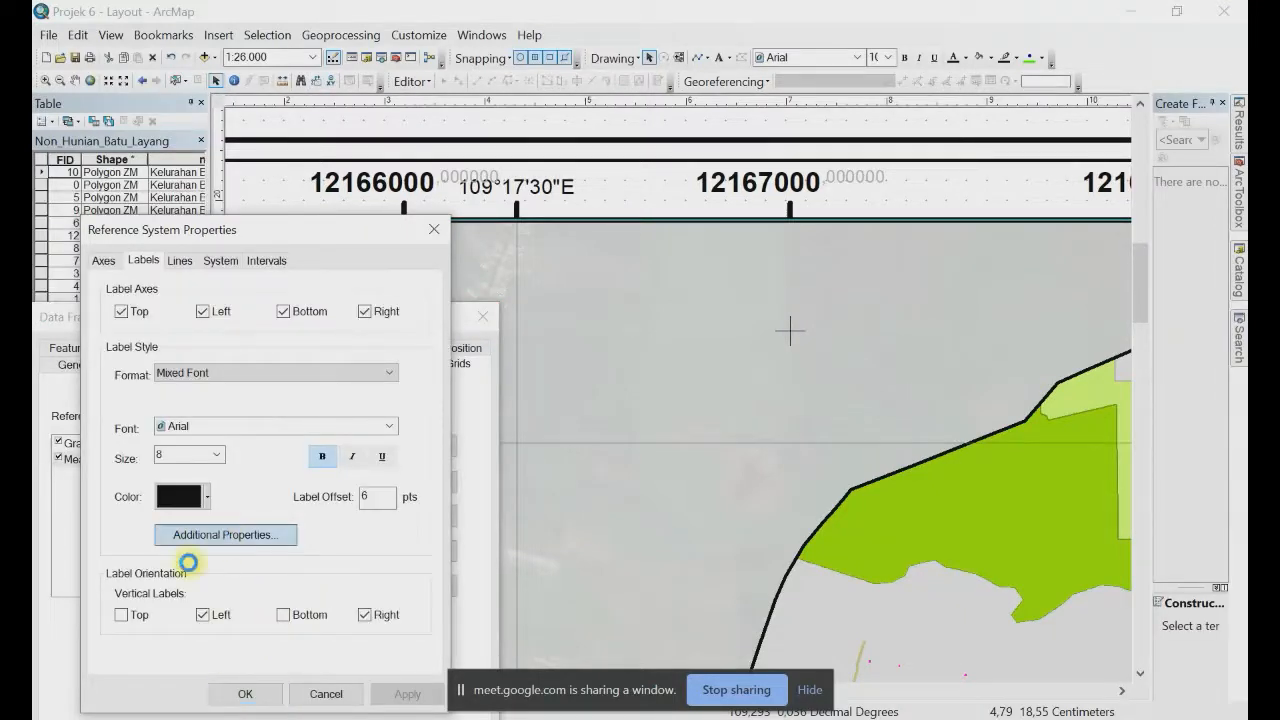
{"action": "left_click", "coordinate": [192, 535]}
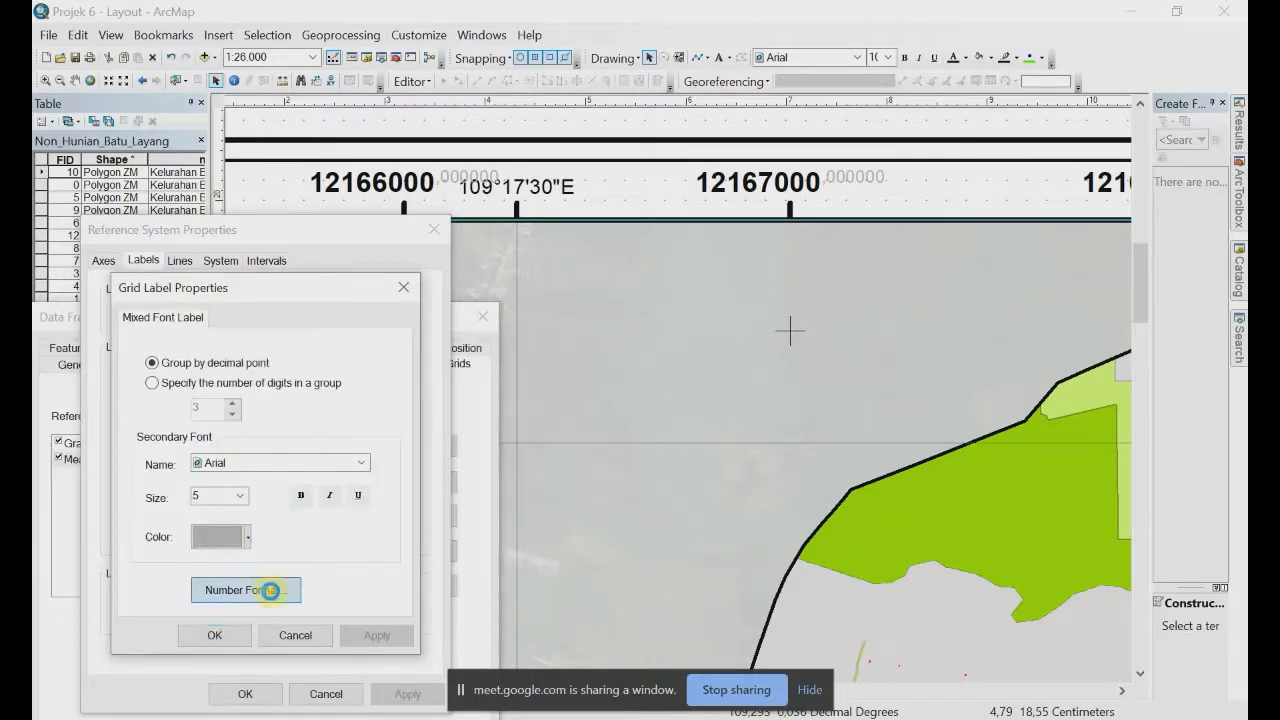
{"action": "left_click", "coordinate": [270, 590]}
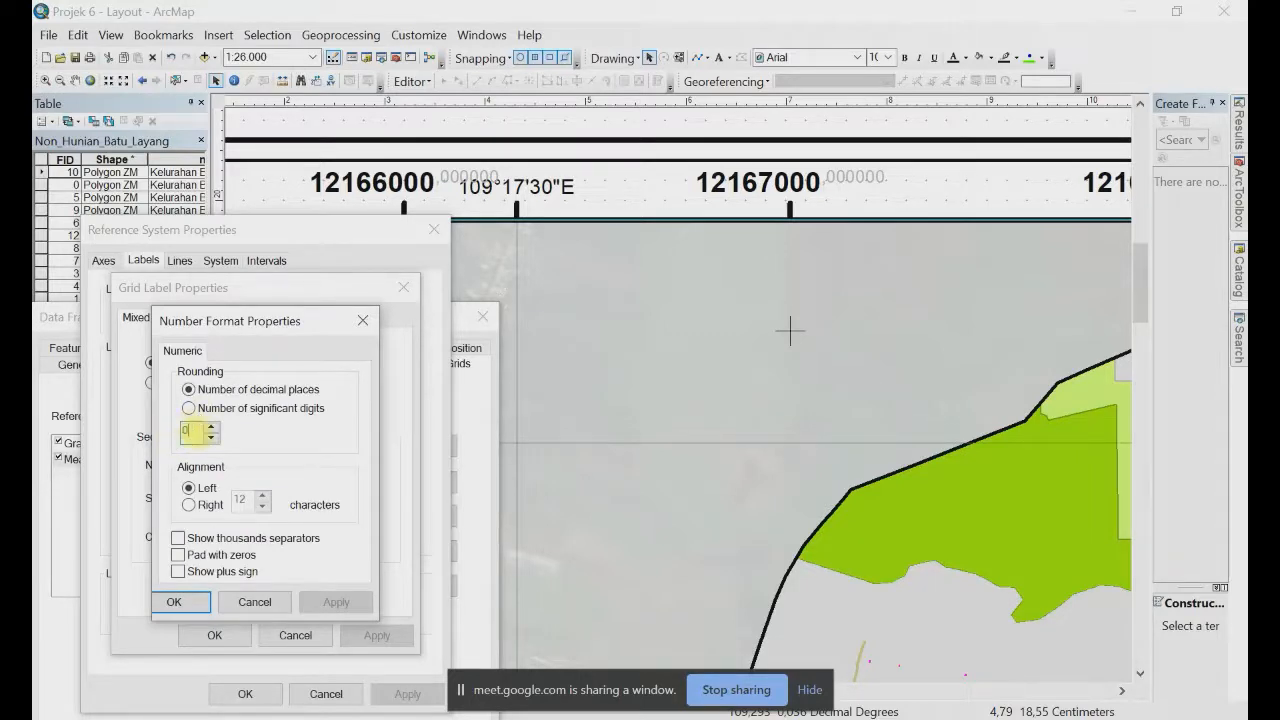
{"action": "left_click", "coordinate": [187, 430]}
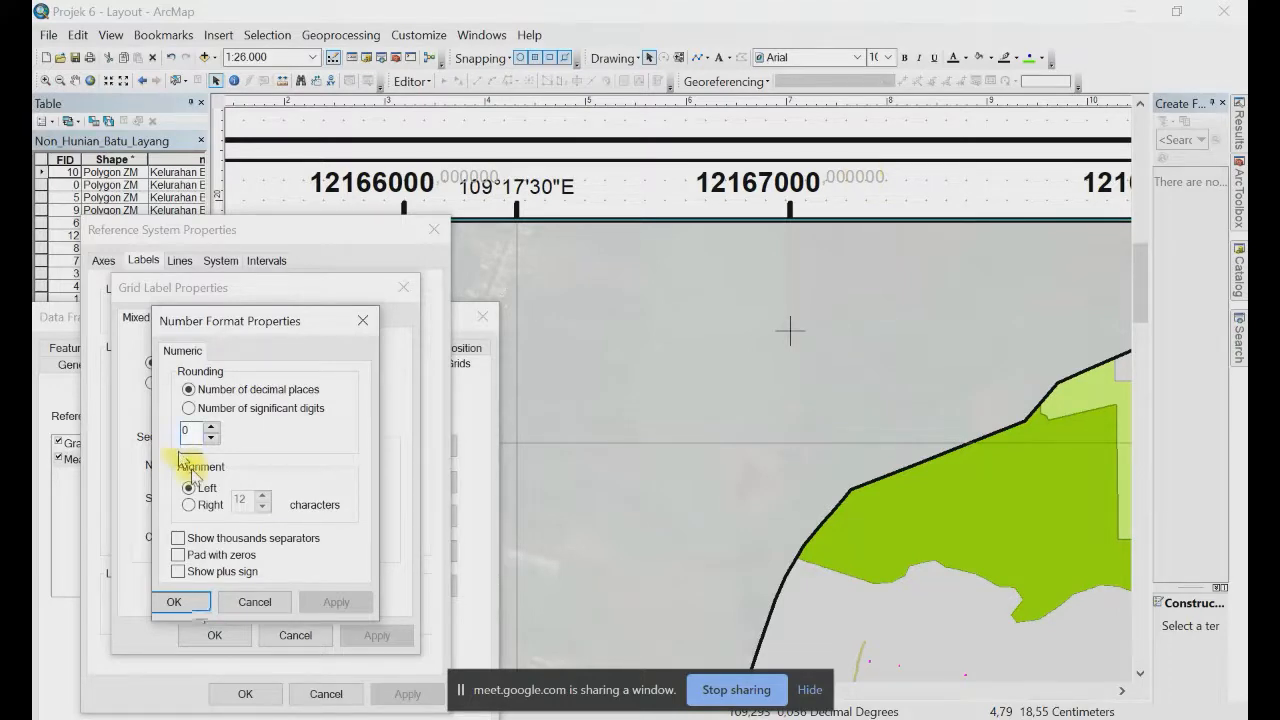
{"action": "left_click", "coordinate": [176, 602]}
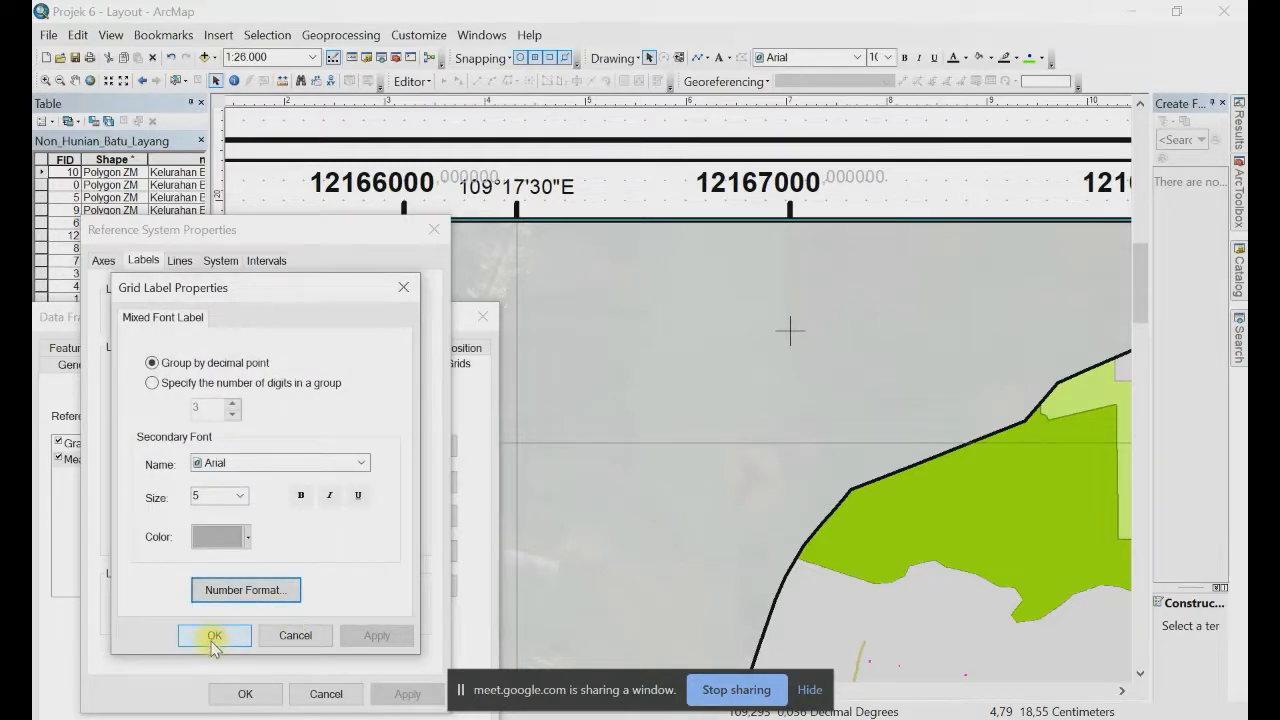
{"action": "left_click", "coordinate": [214, 635]}
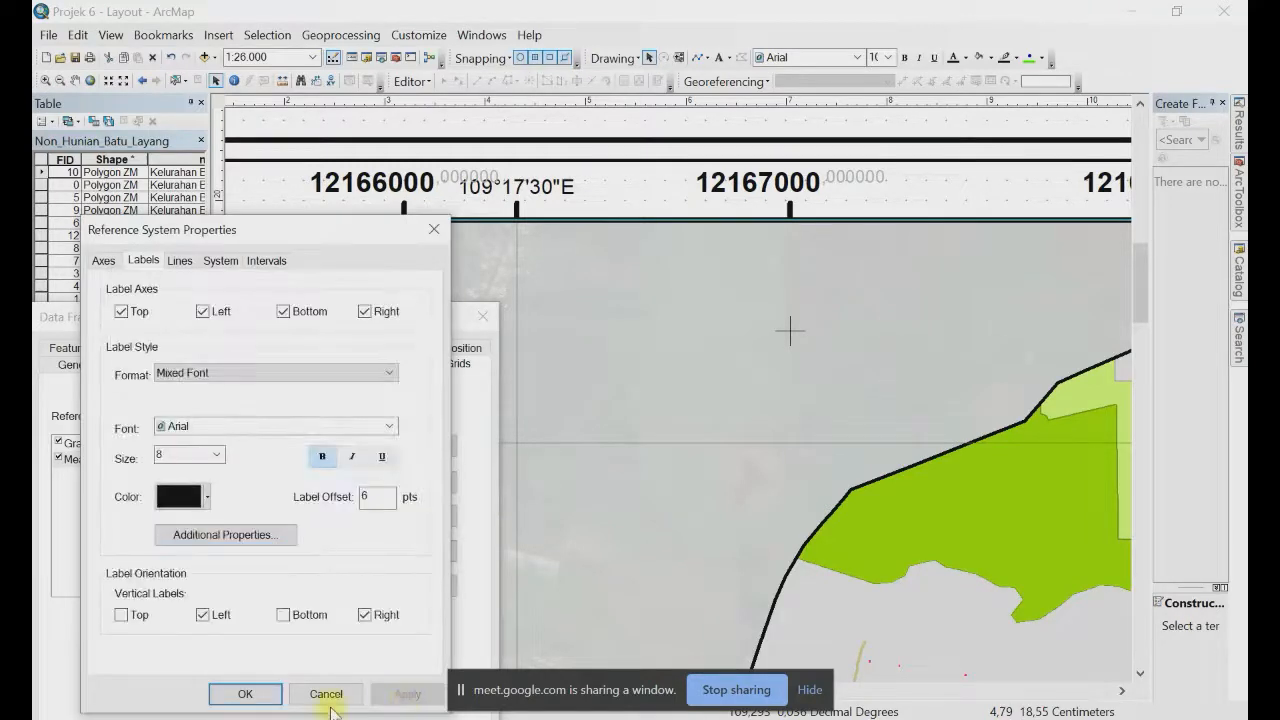
{"action": "left_click", "coordinate": [245, 695]}
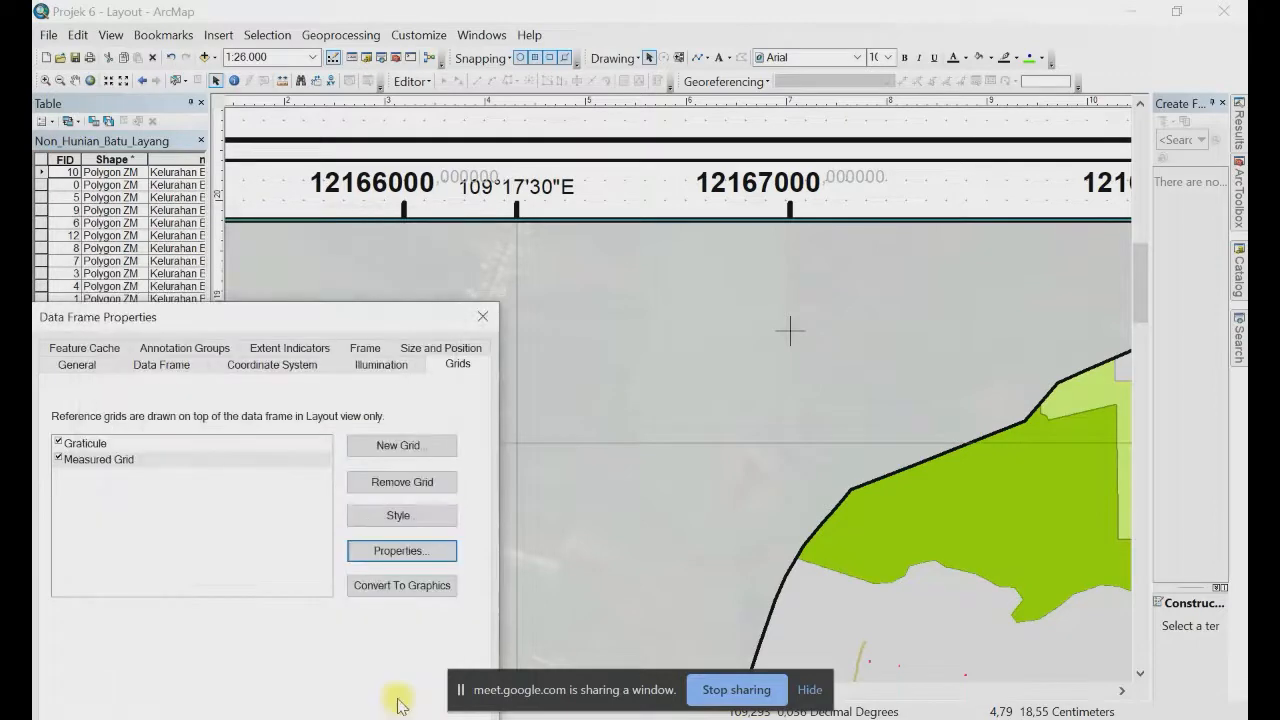
Step: Apply the whole-number grid labels to the layout and reopen the Measured Grid properties
{"action": "left_click_drag", "start_coordinate": [307, 322], "coordinate": [311, 56]}
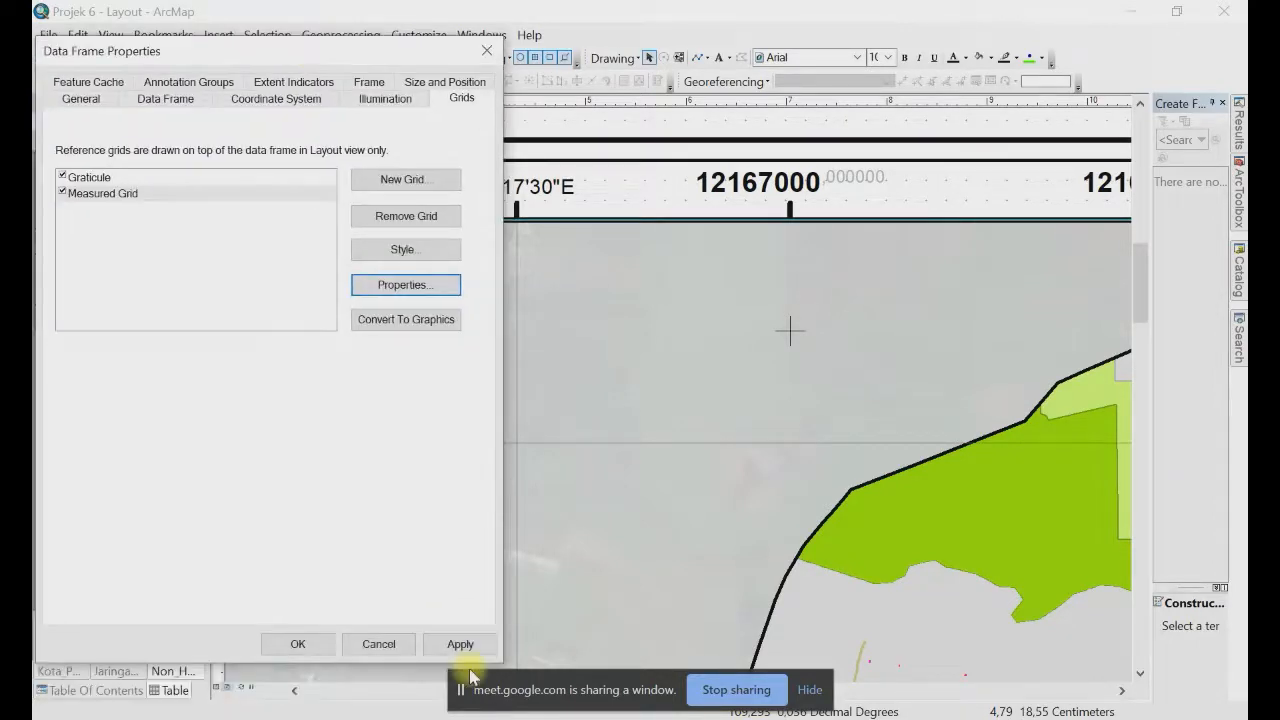
{"action": "left_click", "coordinate": [460, 644]}
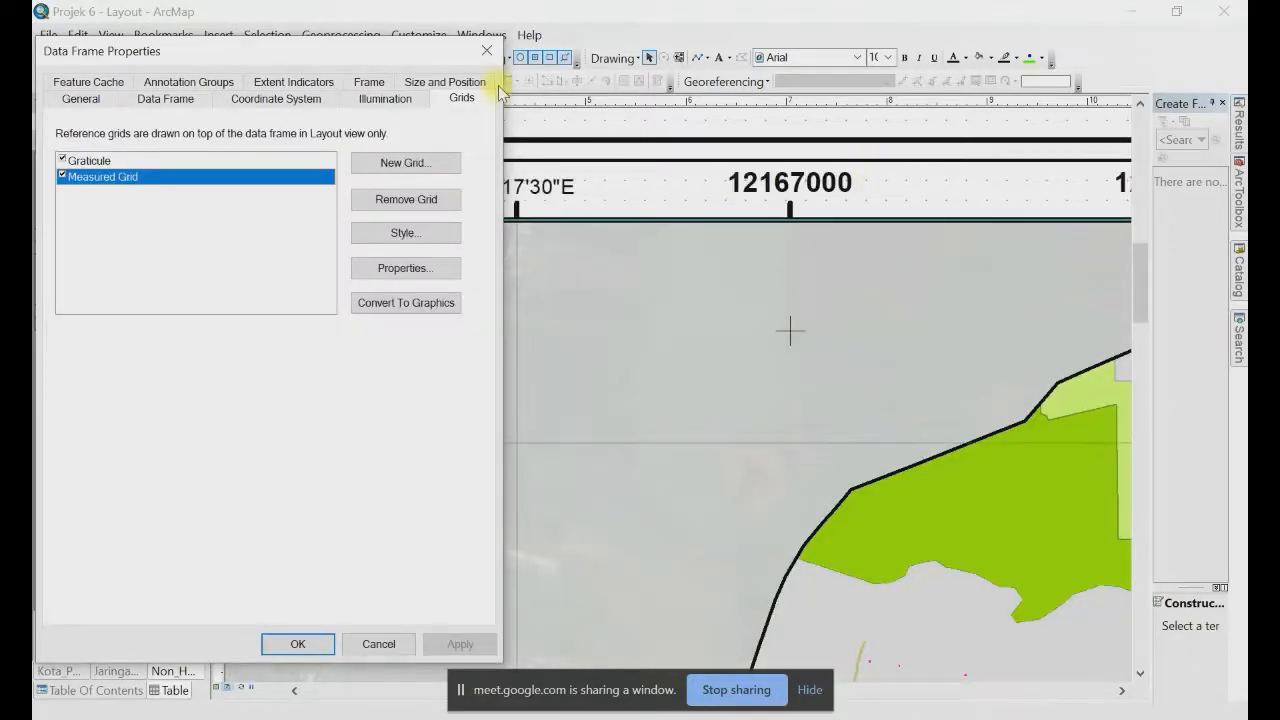
{"action": "left_click_drag", "start_coordinate": [428, 52], "coordinate": [445, 362]}
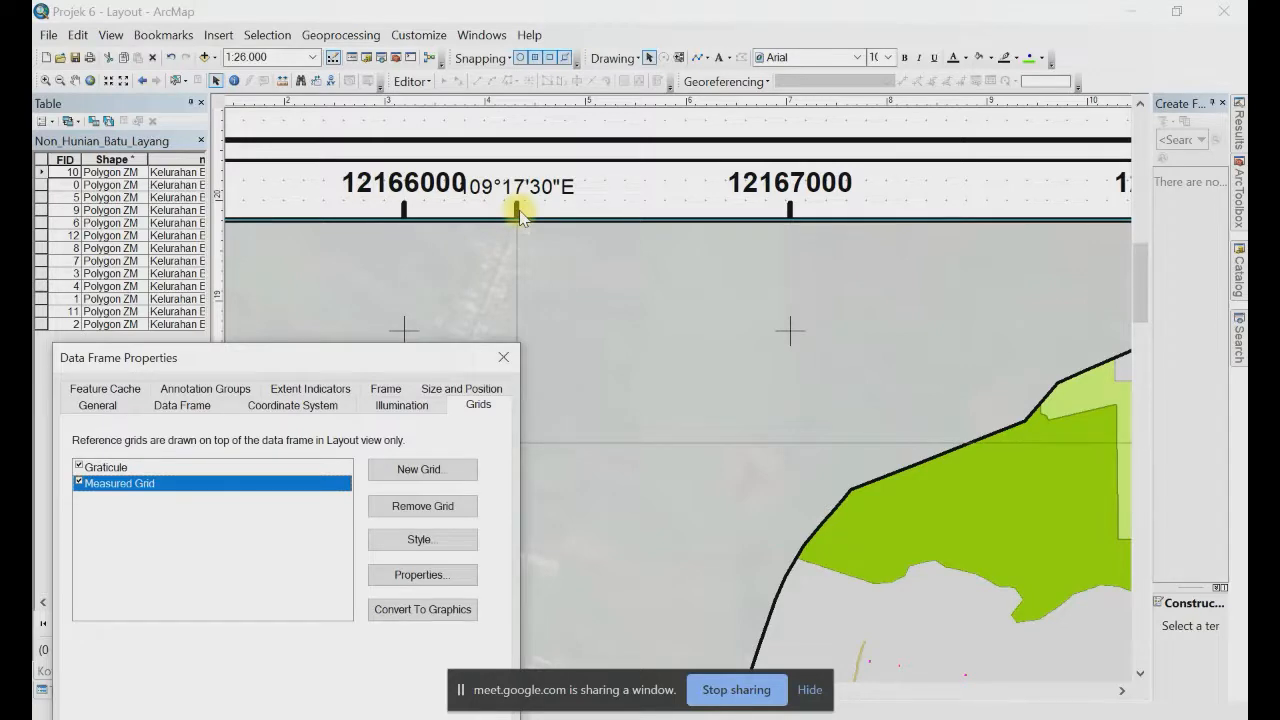
{"action": "left_click", "coordinate": [517, 212]}
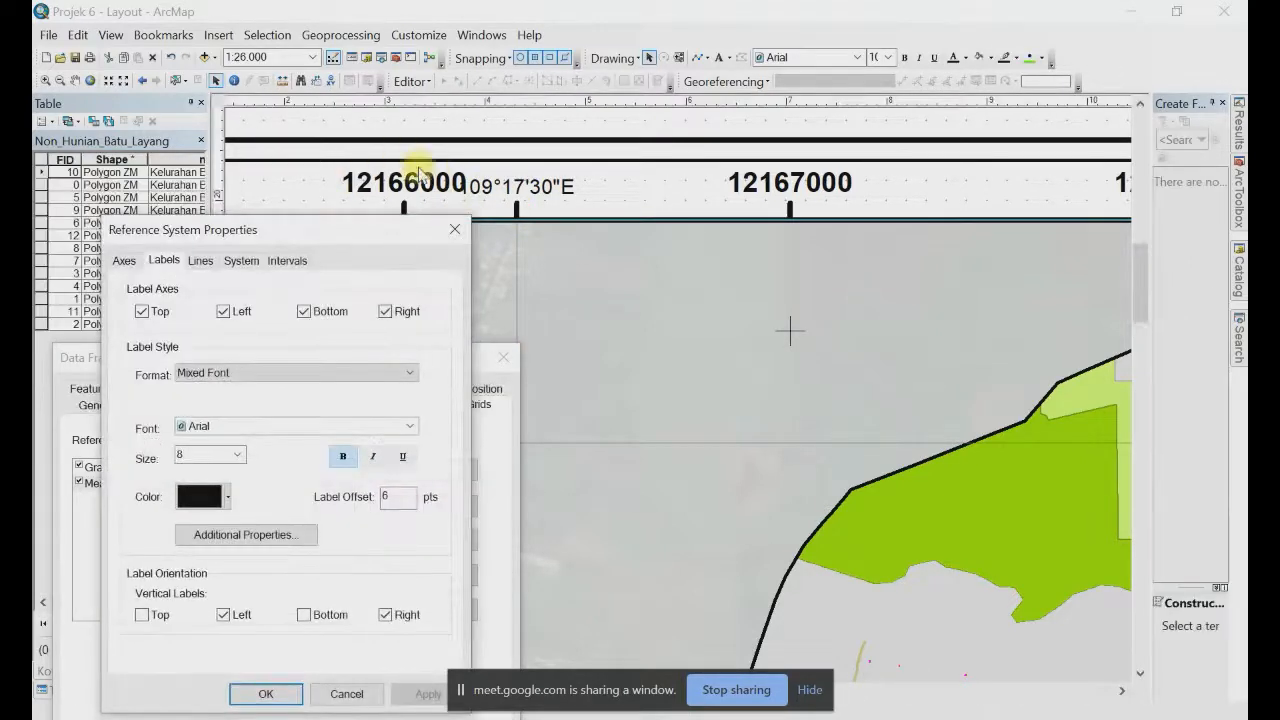
Step: Set the Measured Grid's major tick size to 2
{"action": "left_click_drag", "start_coordinate": [417, 243], "coordinate": [612, 292]}
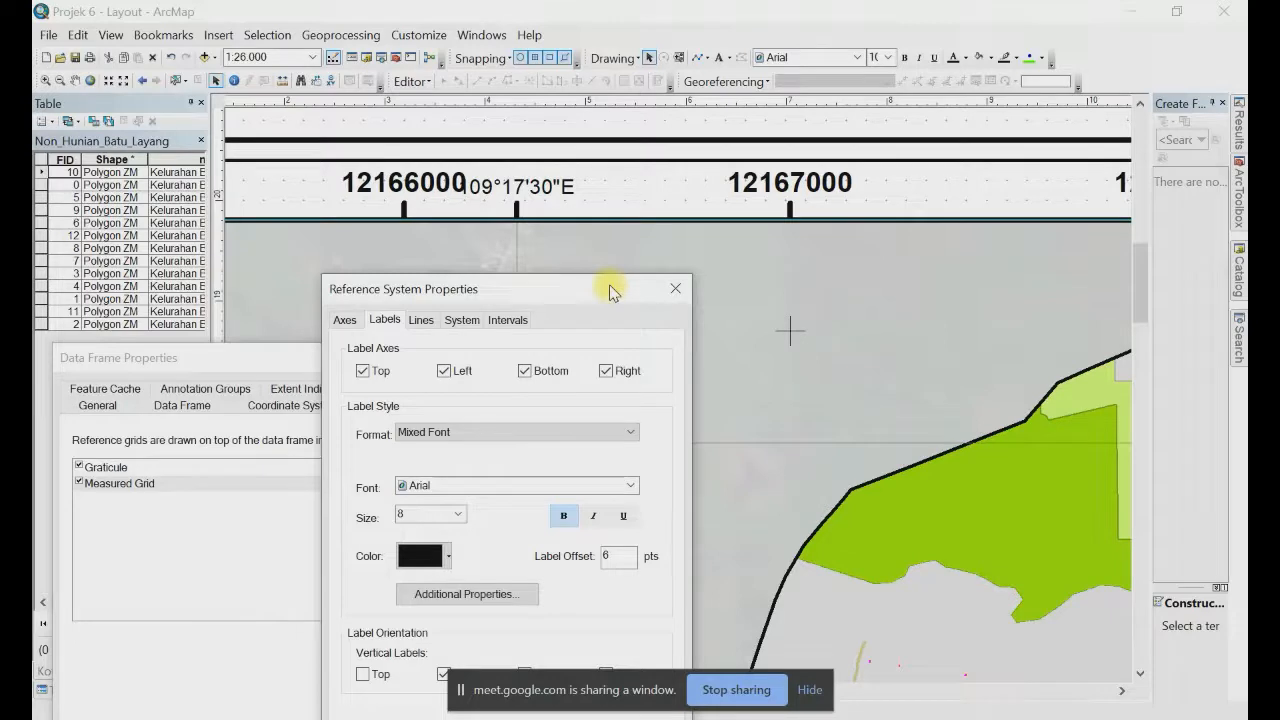
{"action": "left_click_drag", "start_coordinate": [612, 292], "coordinate": [610, 291]}
{"action": "left_click", "coordinate": [350, 318]}
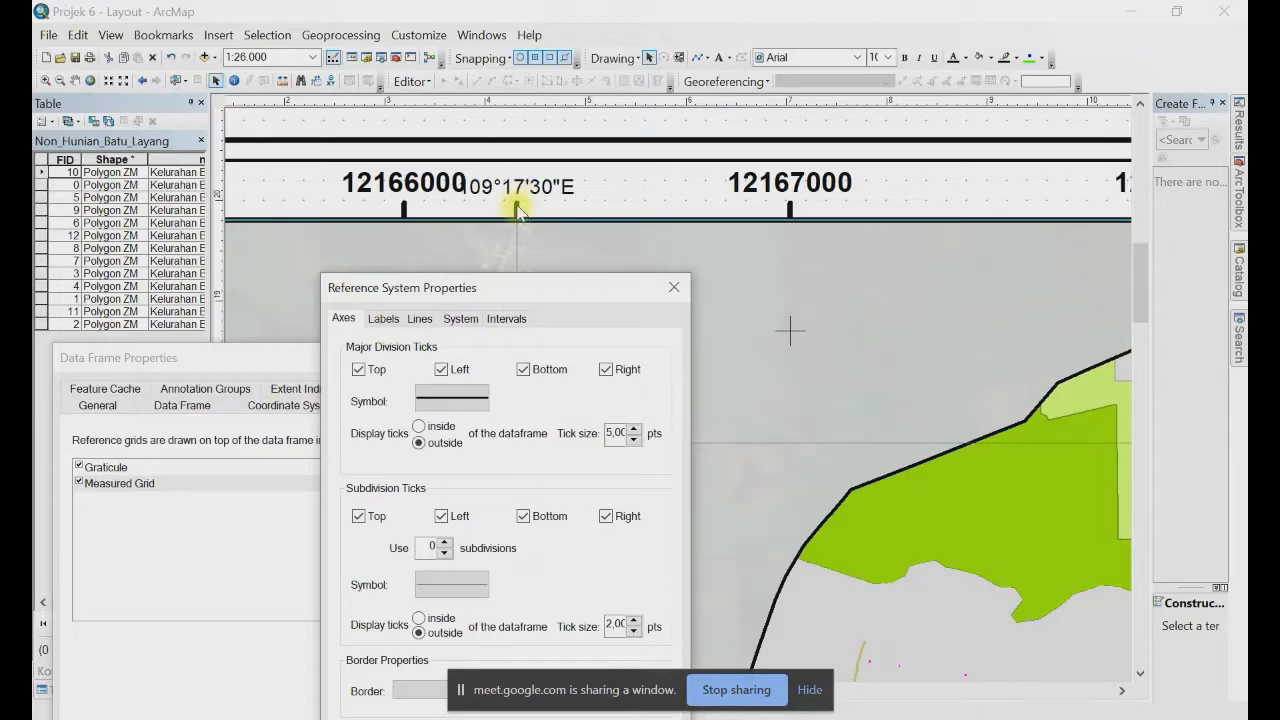
{"action": "left_click", "coordinate": [614, 432]}
{"action": "key", "text": "BackSpace"}
{"action": "type", "text": "2"}
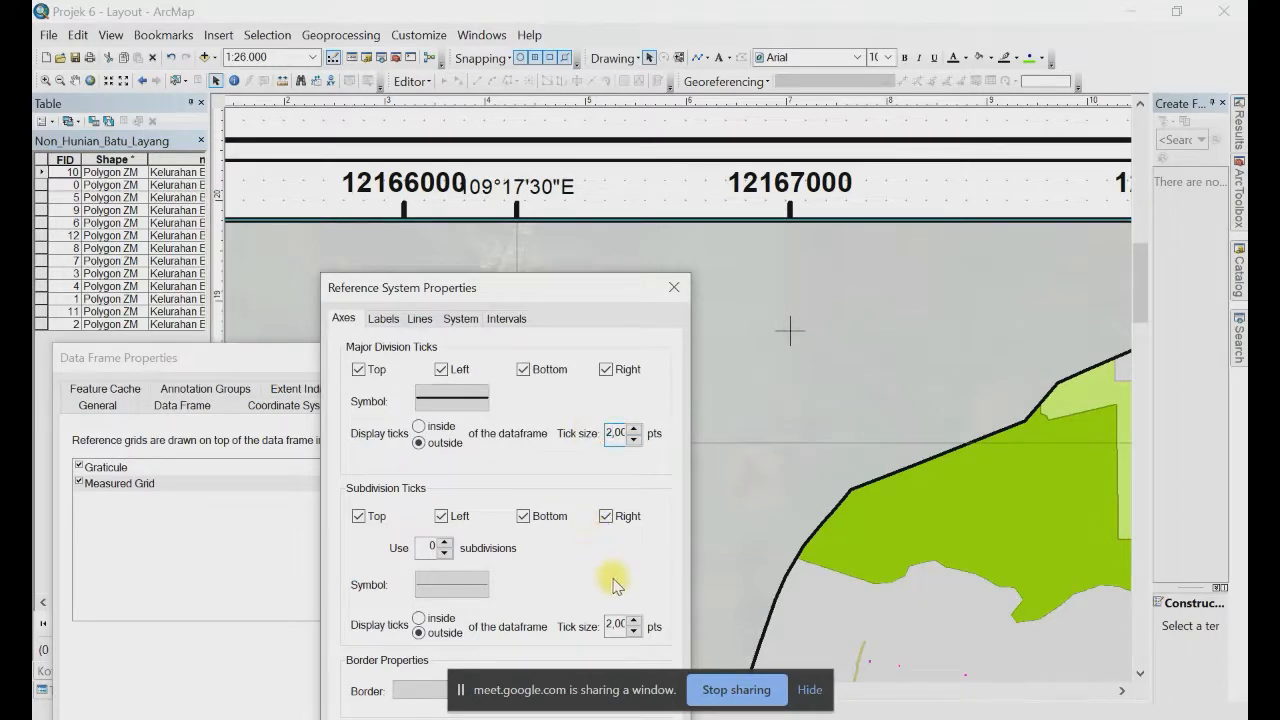
{"action": "left_click_drag", "start_coordinate": [543, 289], "coordinate": [551, 256]}
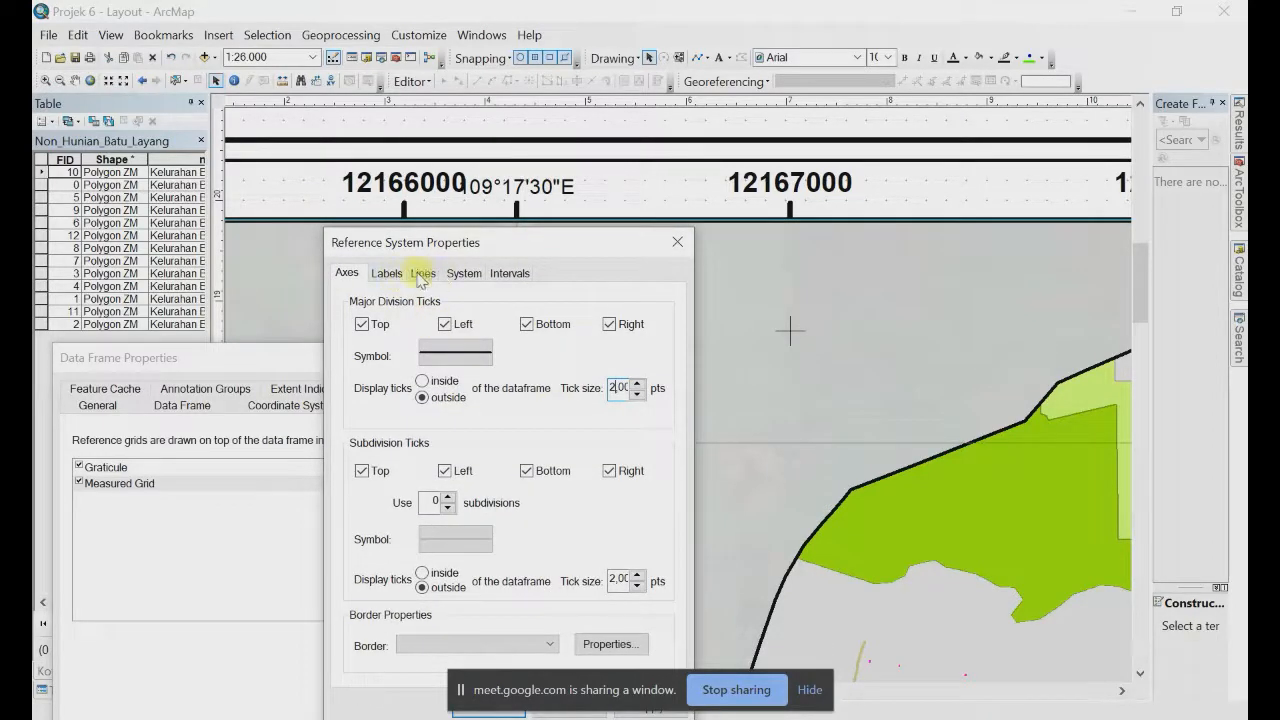
Step: Give the grid labels a 3 pt offset and size 7, then apply to the layout
{"action": "left_click", "coordinate": [386, 277]}
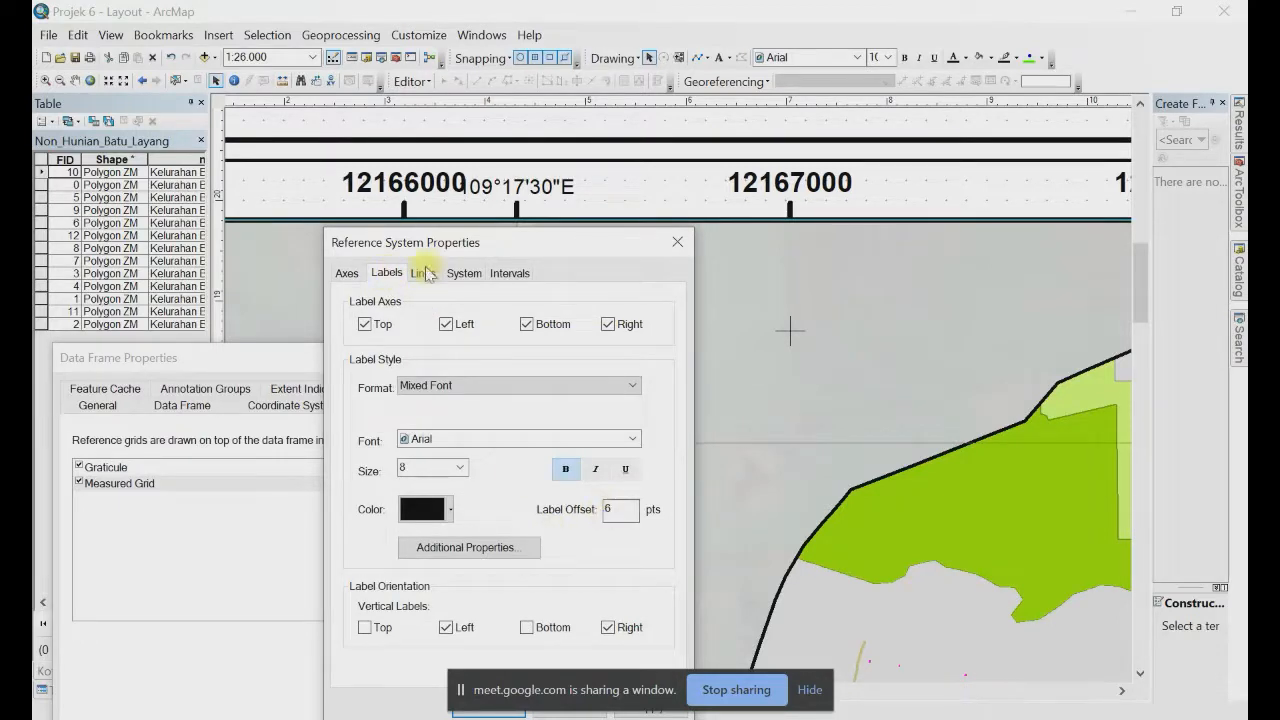
{"action": "left_click_drag", "start_coordinate": [632, 508], "coordinate": [564, 503]}
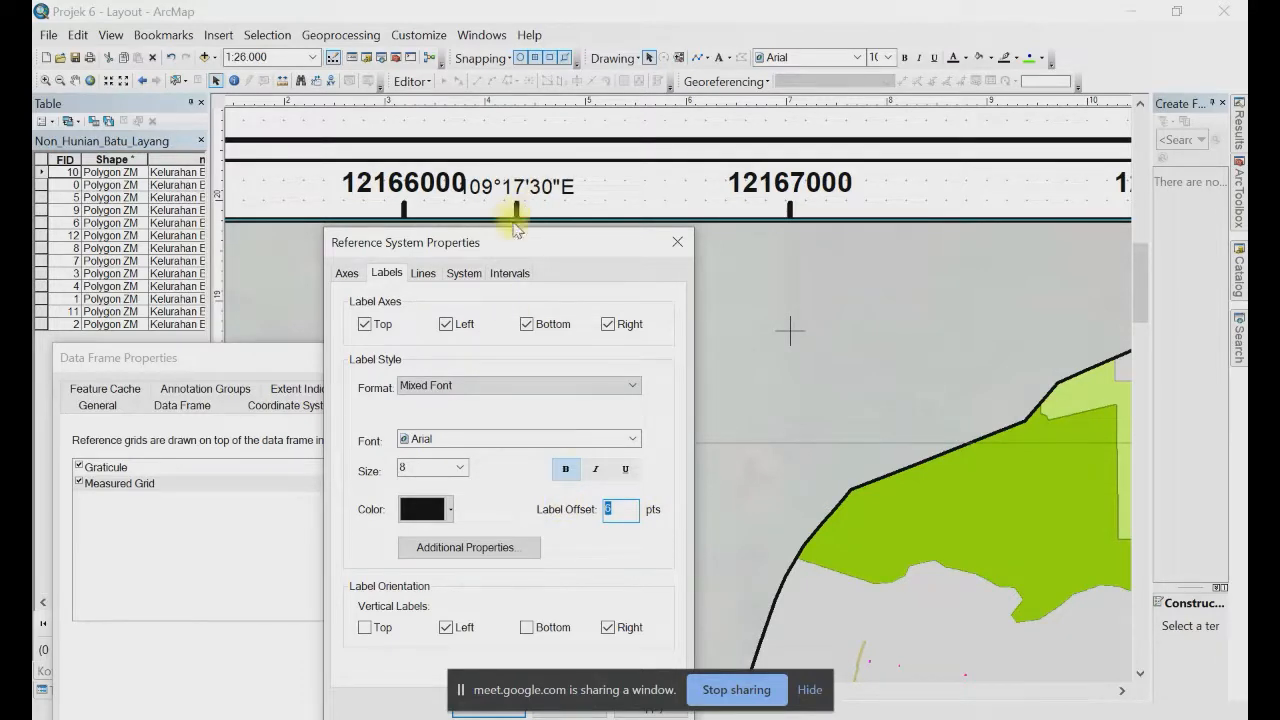
{"action": "type", "text": "3"}
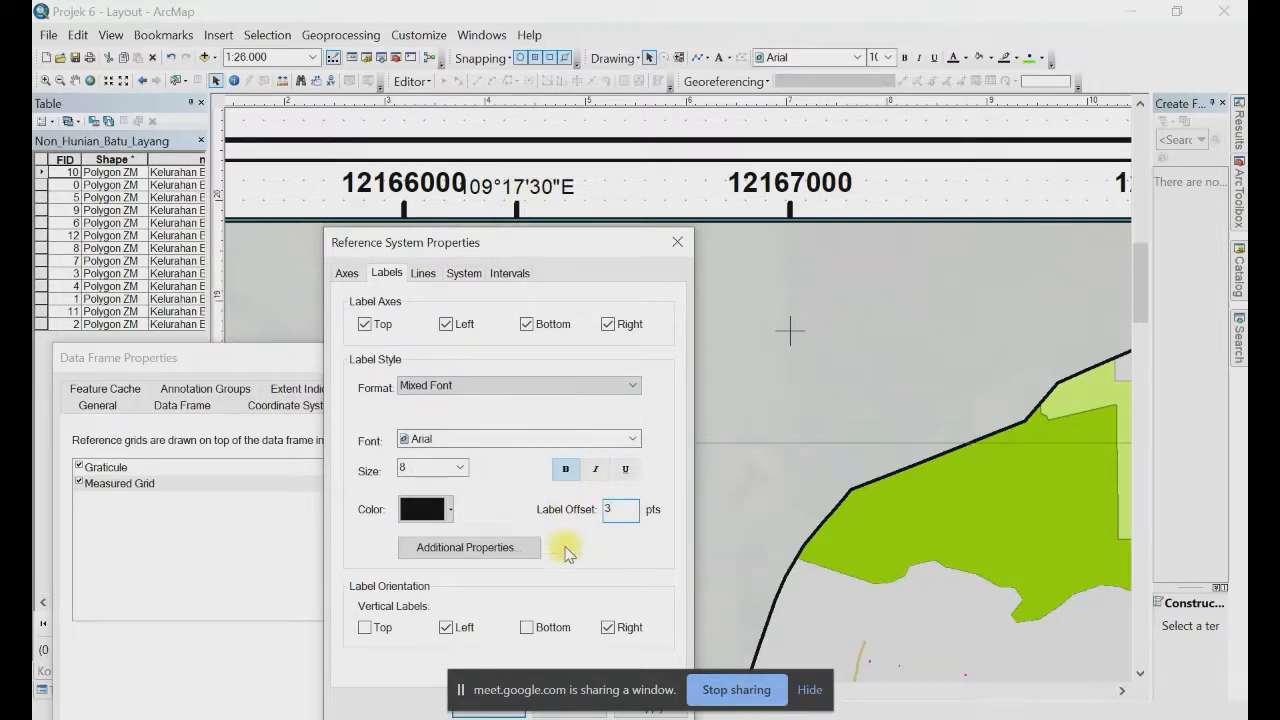
{"action": "left_click", "coordinate": [568, 467]}
{"action": "mouse_move", "coordinate": [517, 244]}
{"action": "left_mouse_down"}
{"action": "mouse_move", "coordinate": [517, 228]}
{"action": "mouse_move", "coordinate": [518, 244]}
{"action": "left_mouse_up"}
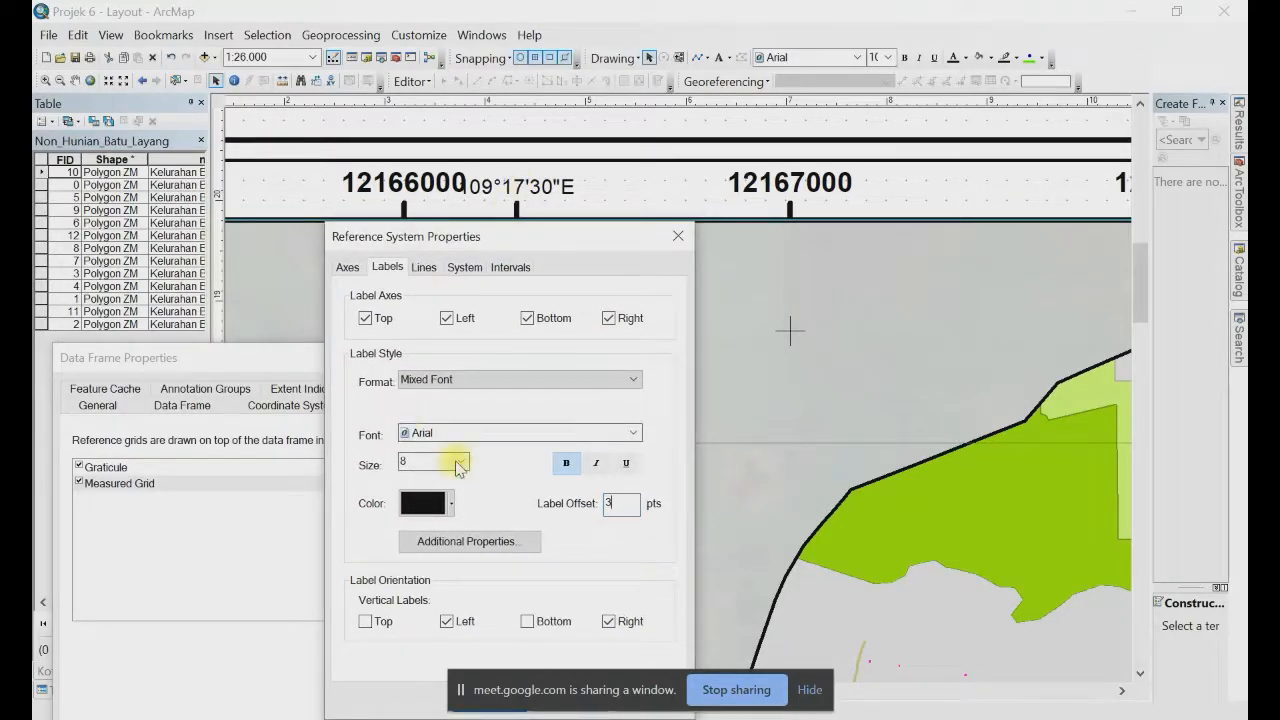
{"action": "left_click", "coordinate": [460, 461]}
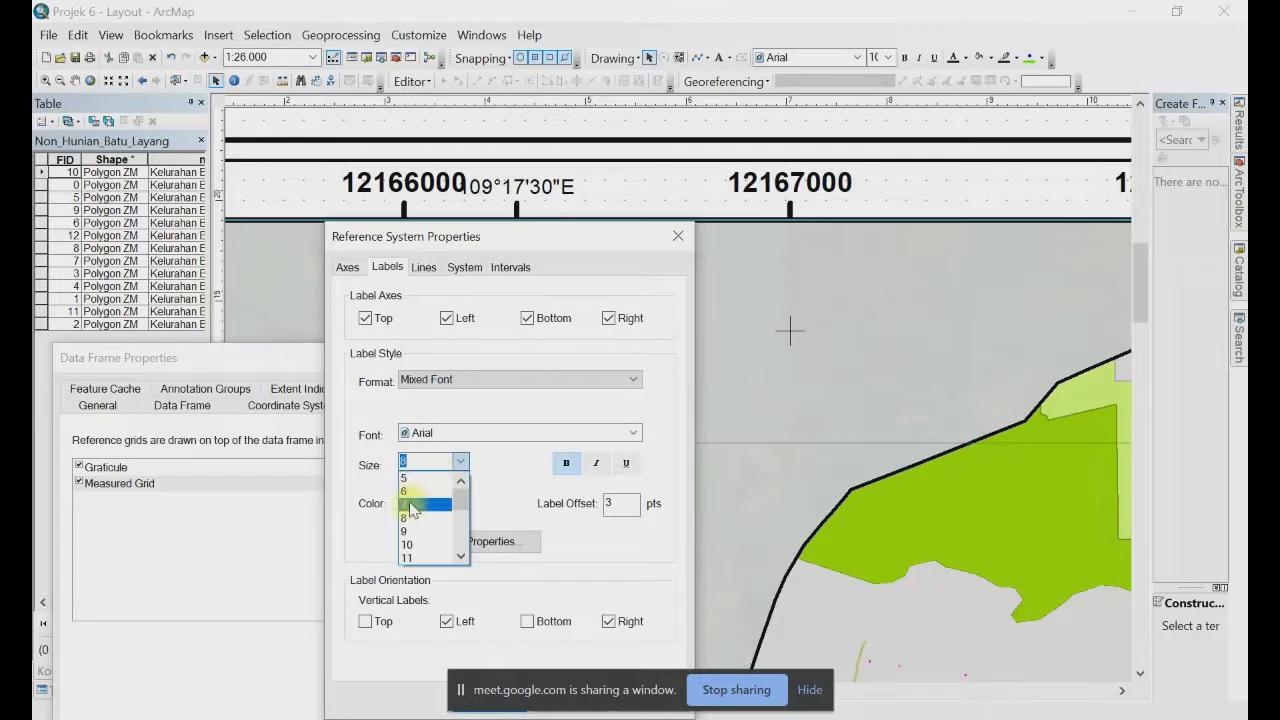
{"action": "left_click", "coordinate": [411, 506]}
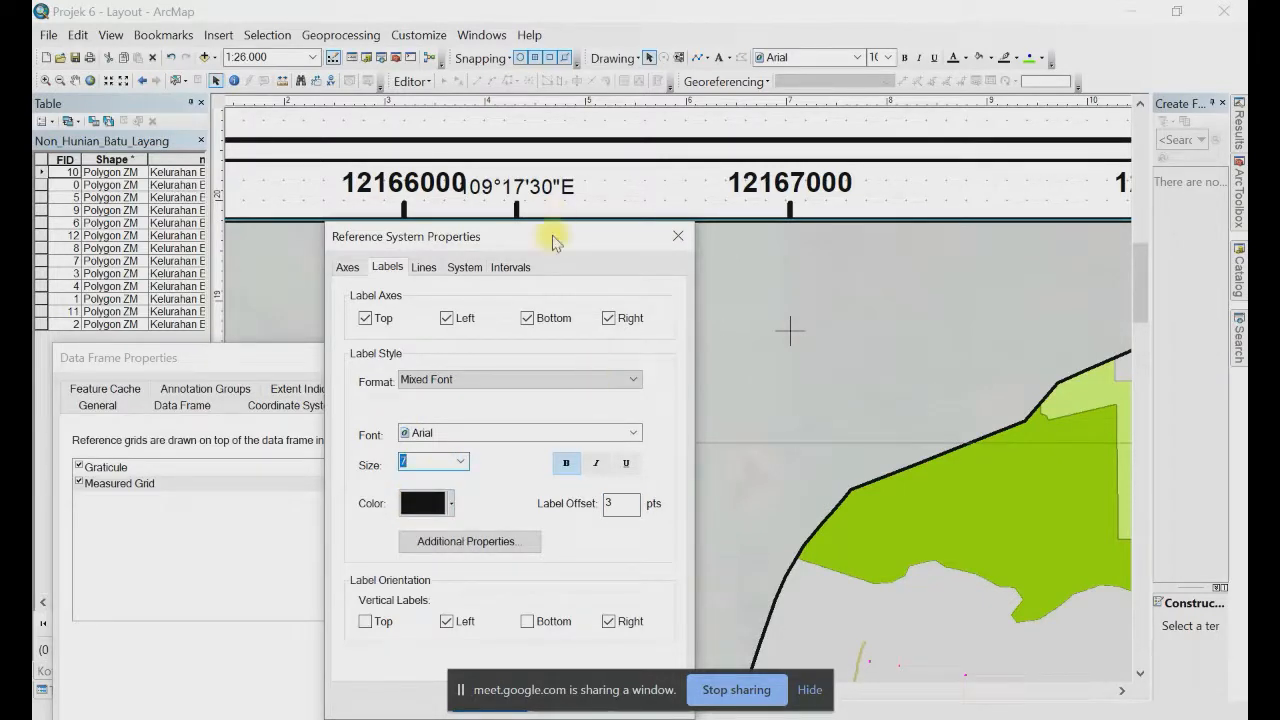
{"action": "left_click_drag", "start_coordinate": [553, 238], "coordinate": [568, 169]}
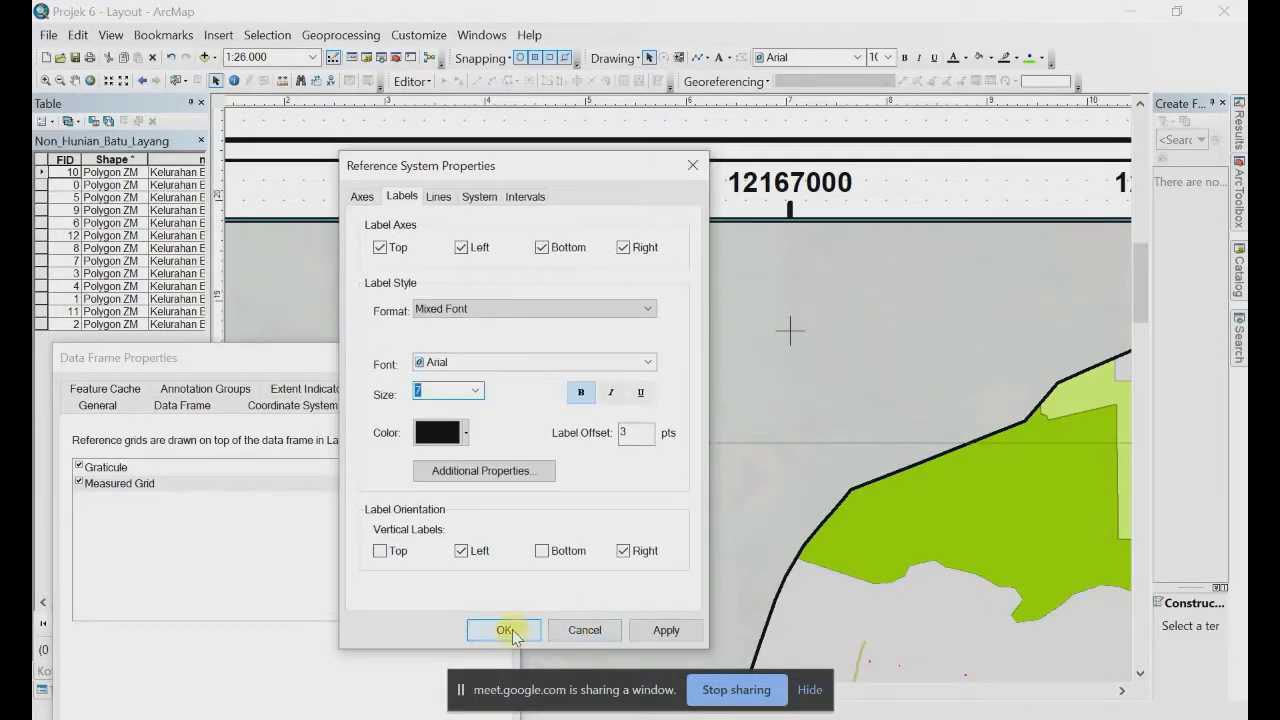
{"action": "left_click", "coordinate": [505, 630]}
{"action": "left_click_drag", "start_coordinate": [353, 360], "coordinate": [295, 63]}
{"action": "left_click", "coordinate": [411, 654]}
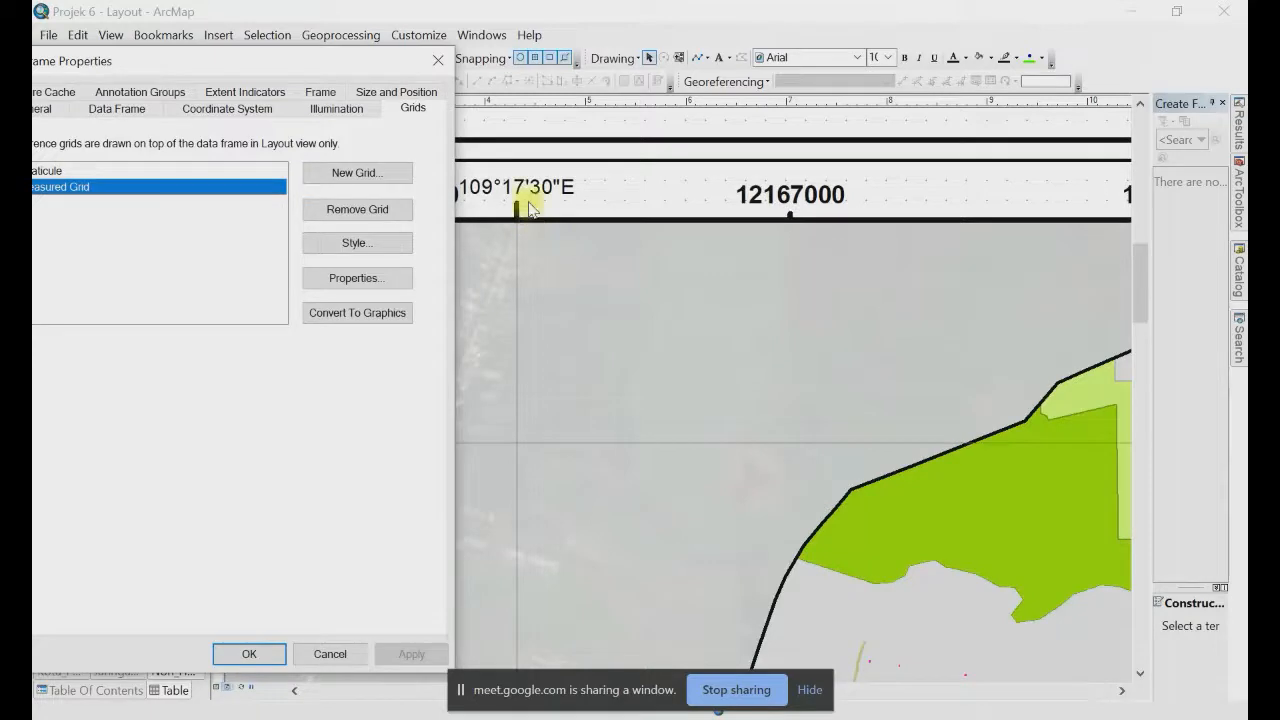
{"action": "left_click_drag", "start_coordinate": [370, 62], "coordinate": [313, 291]}
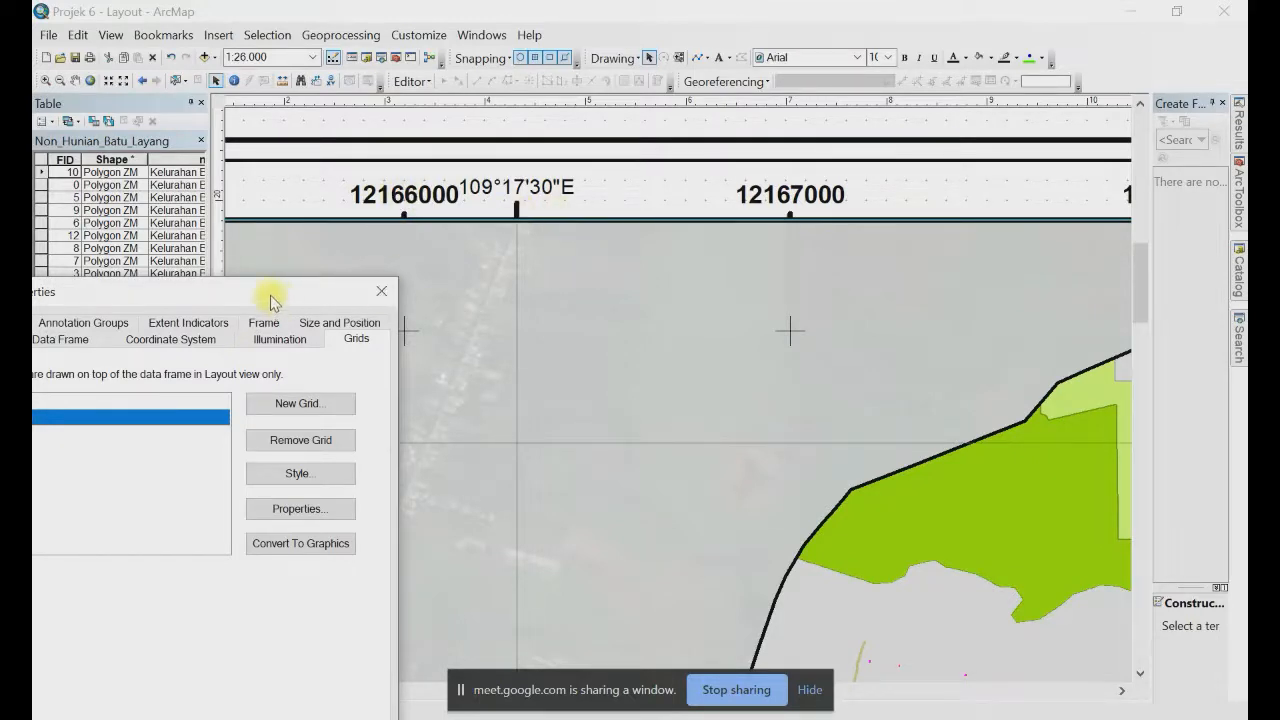
{"action": "left_click_drag", "start_coordinate": [273, 302], "coordinate": [420, 292]}
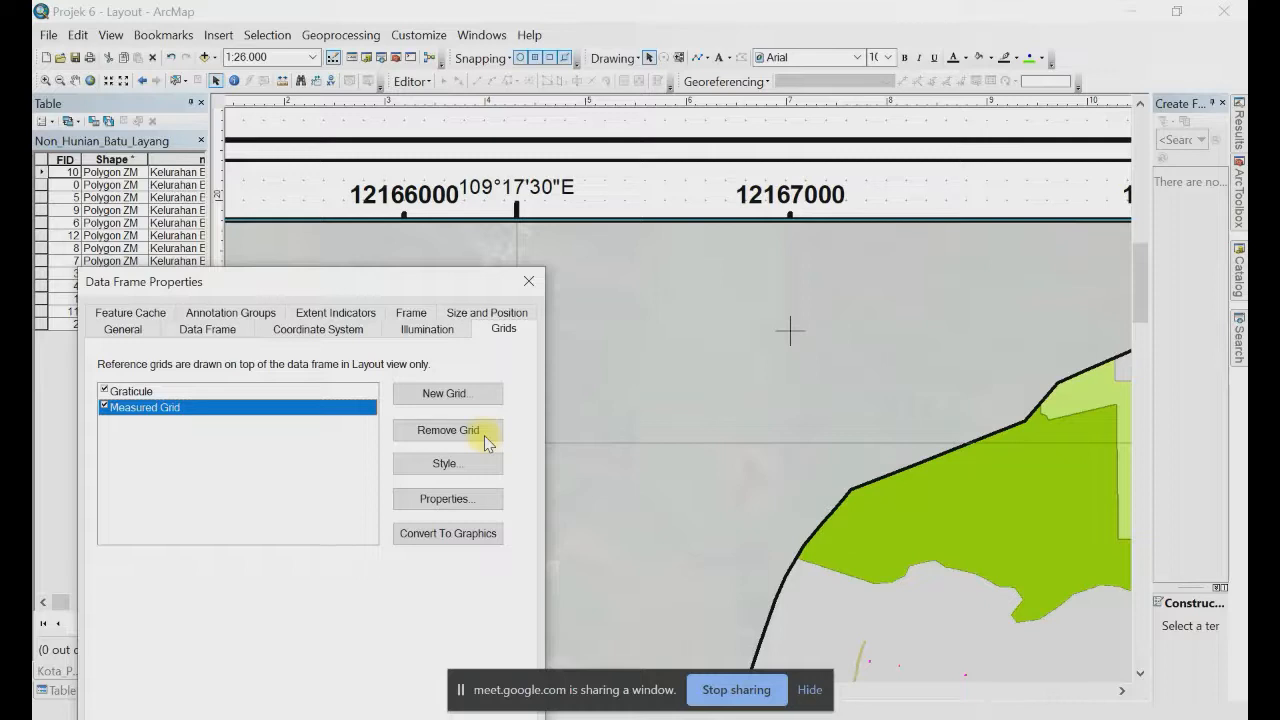
{"action": "left_click", "coordinate": [402, 193]}
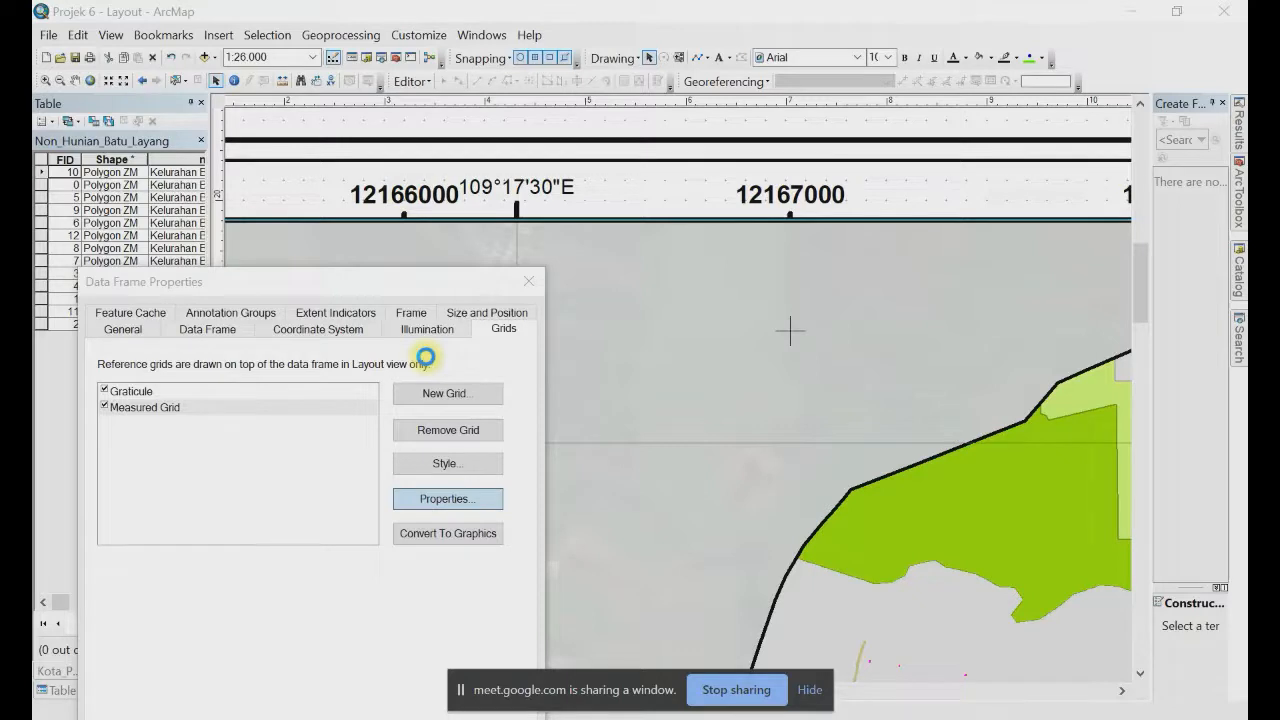
Step: Set the Measured Grid labels to size 5, a 12 pt offset and blue colour
{"action": "double_click", "coordinate": [343, 405]}
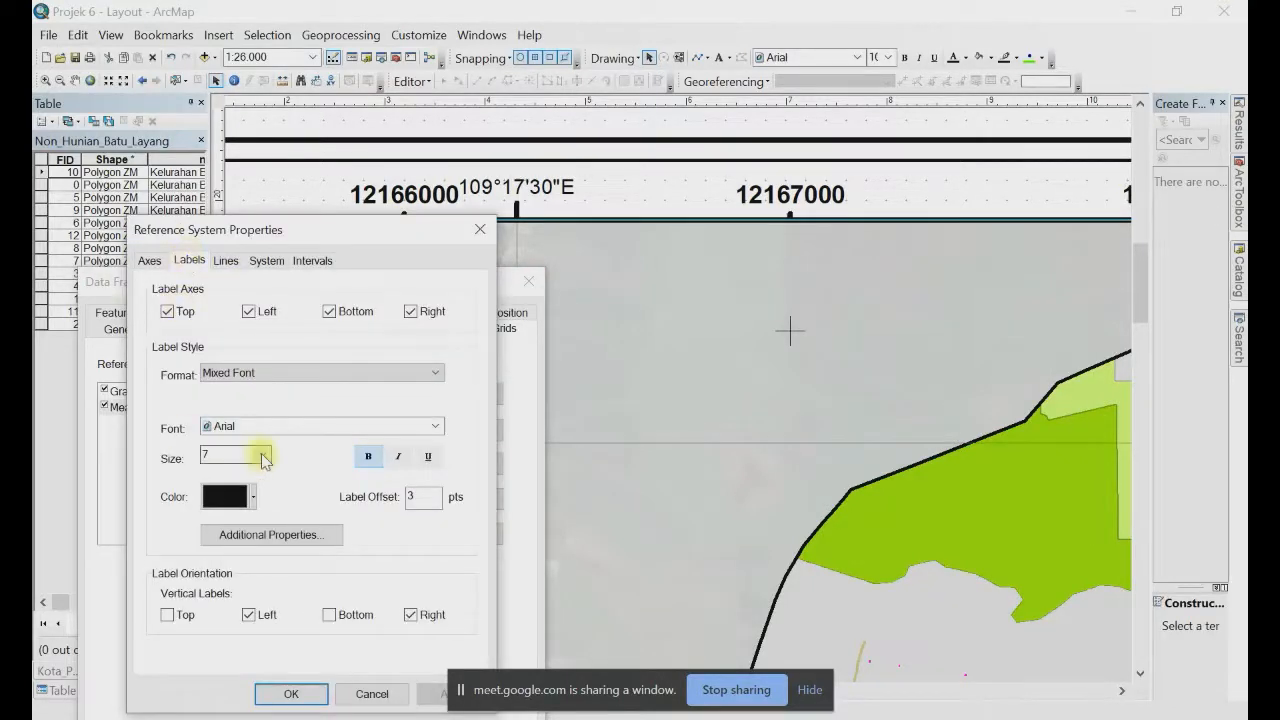
{"action": "left_click", "coordinate": [261, 455]}
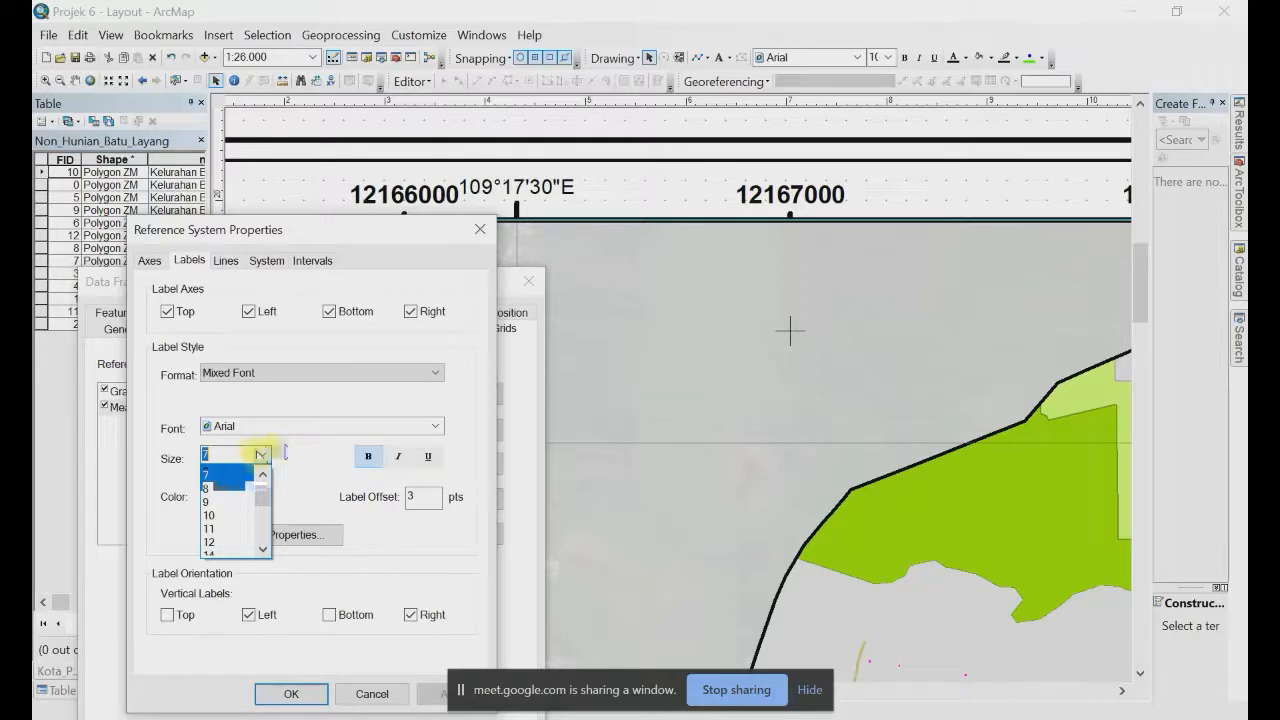
{"action": "type", "text": "5"}
{"action": "double_click", "coordinate": [397, 495]}
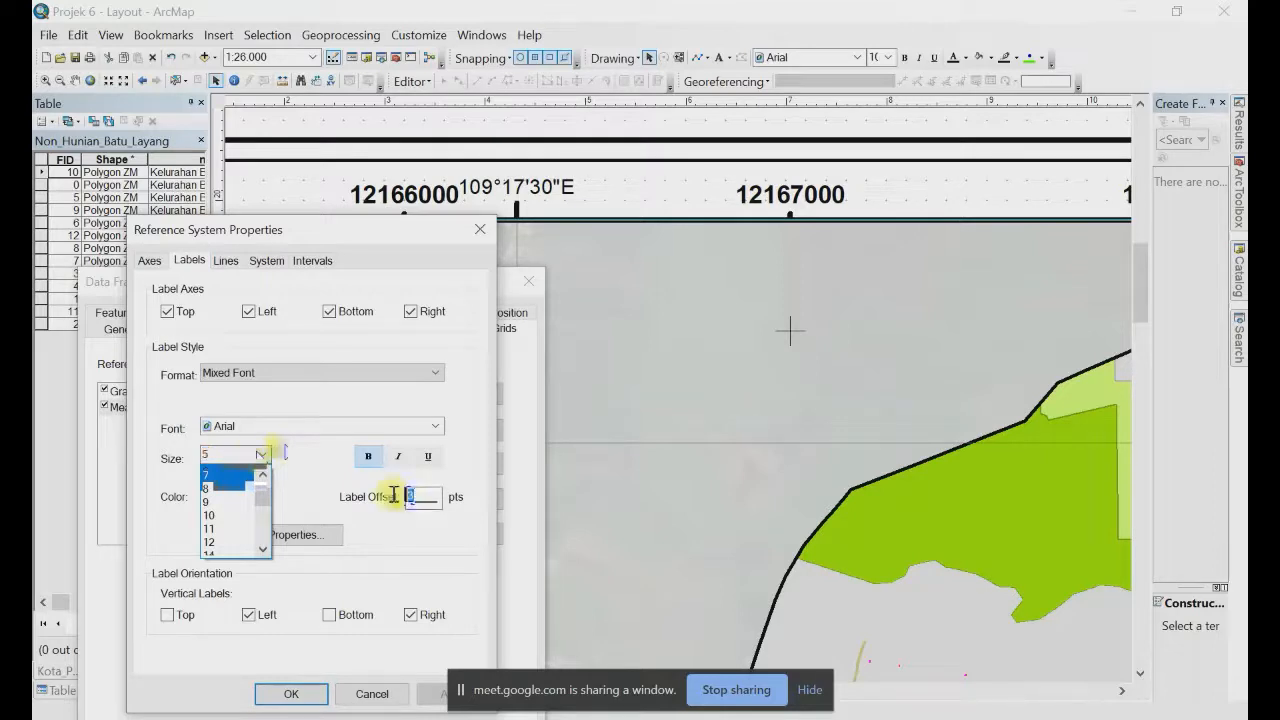
{"action": "type", "text": "12"}
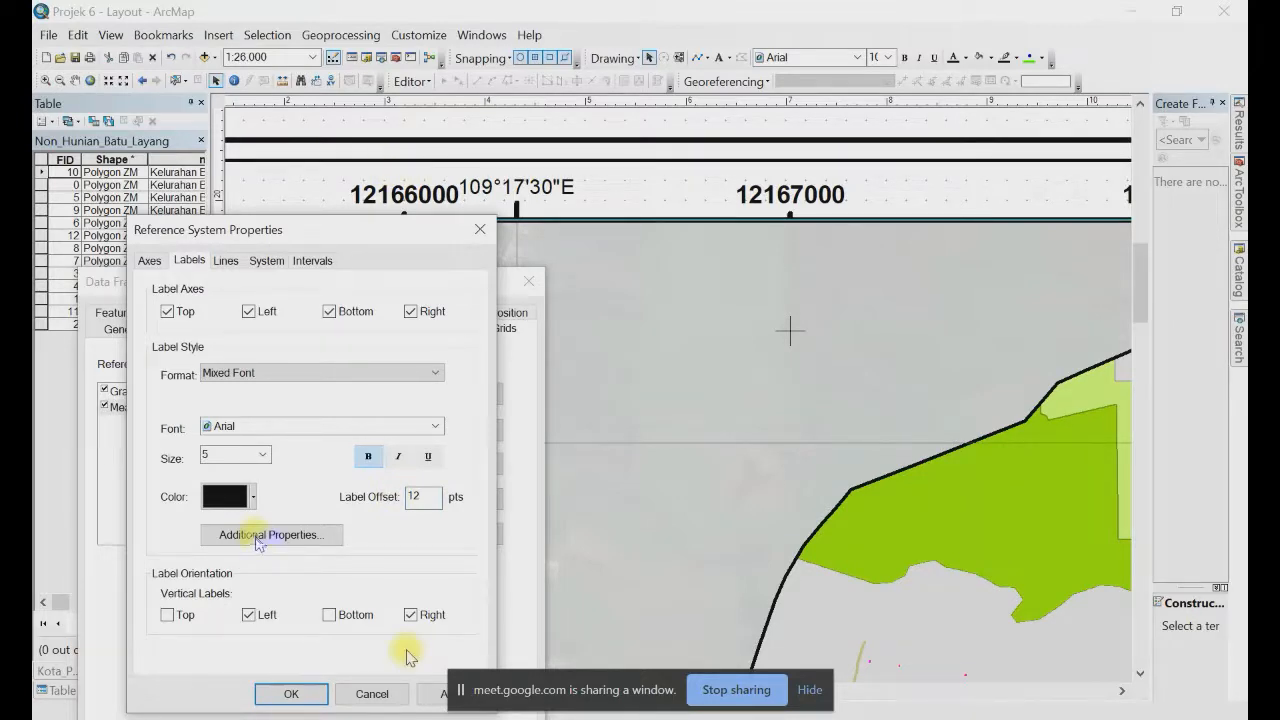
{"action": "left_click", "coordinate": [253, 496]}
{"action": "left_click", "coordinate": [290, 517]}
{"action": "left_click", "coordinate": [253, 496]}
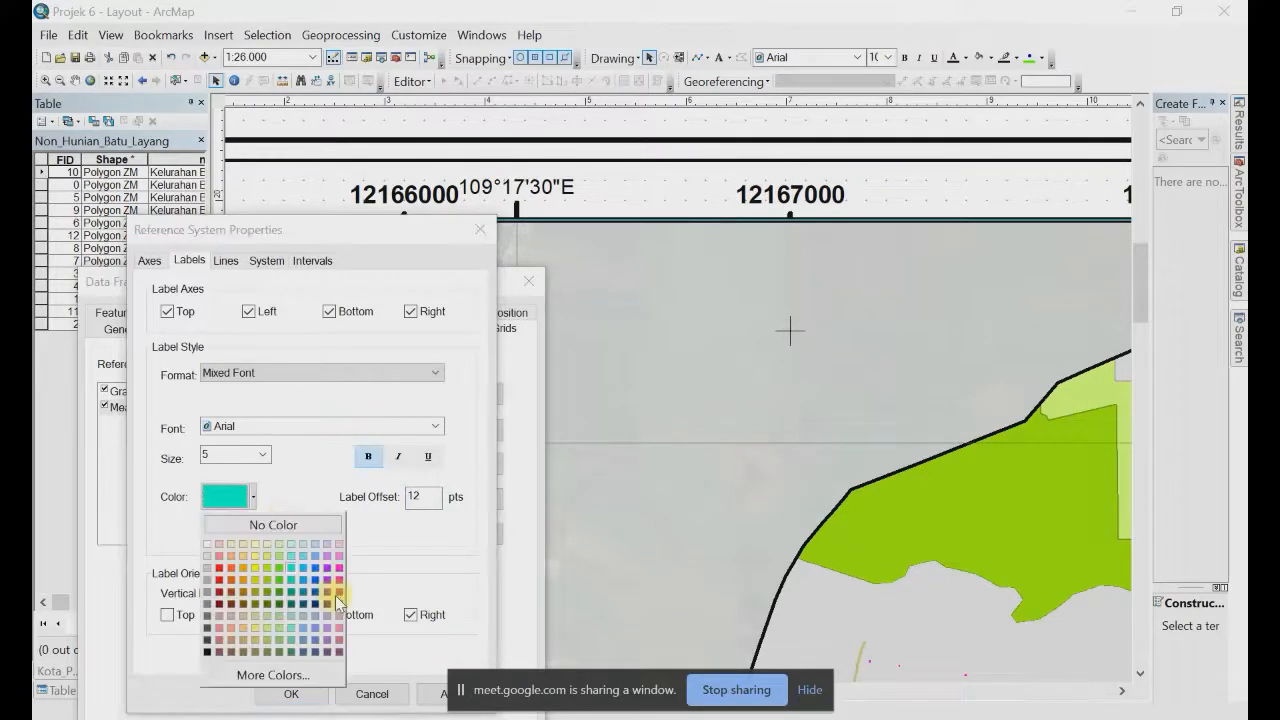
{"action": "left_click", "coordinate": [291, 580]}
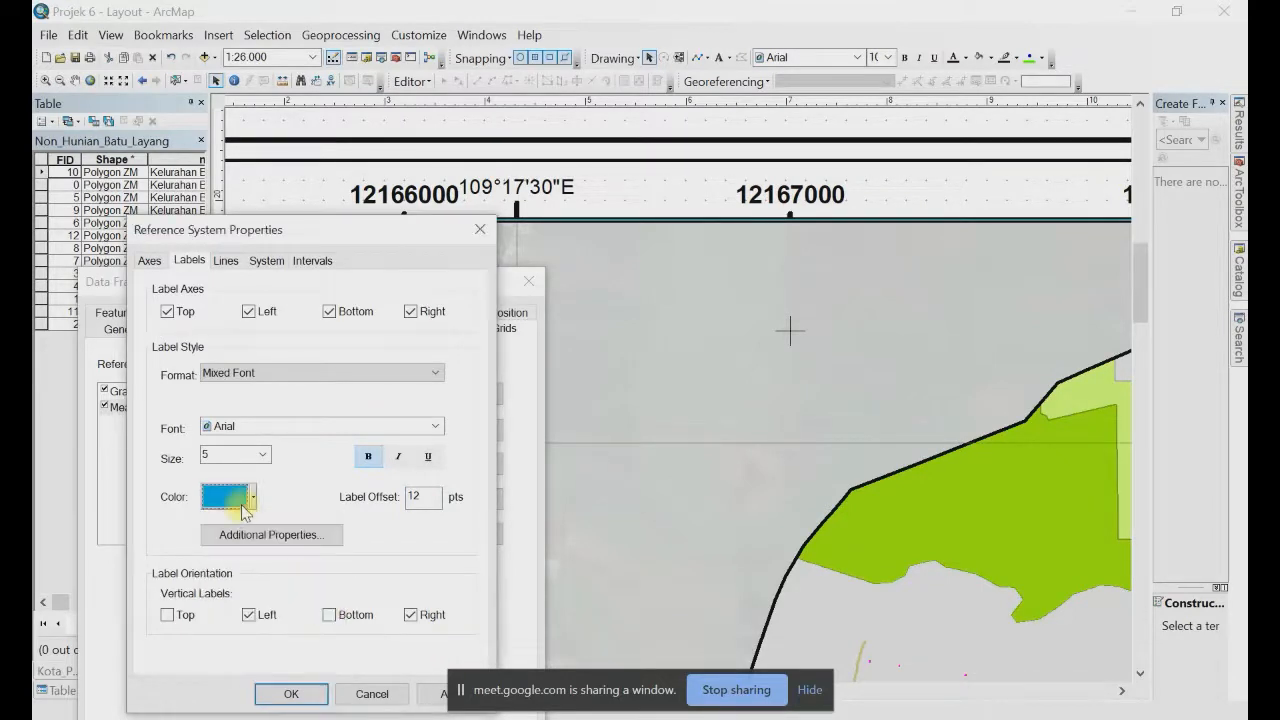
{"action": "left_click", "coordinate": [291, 694]}
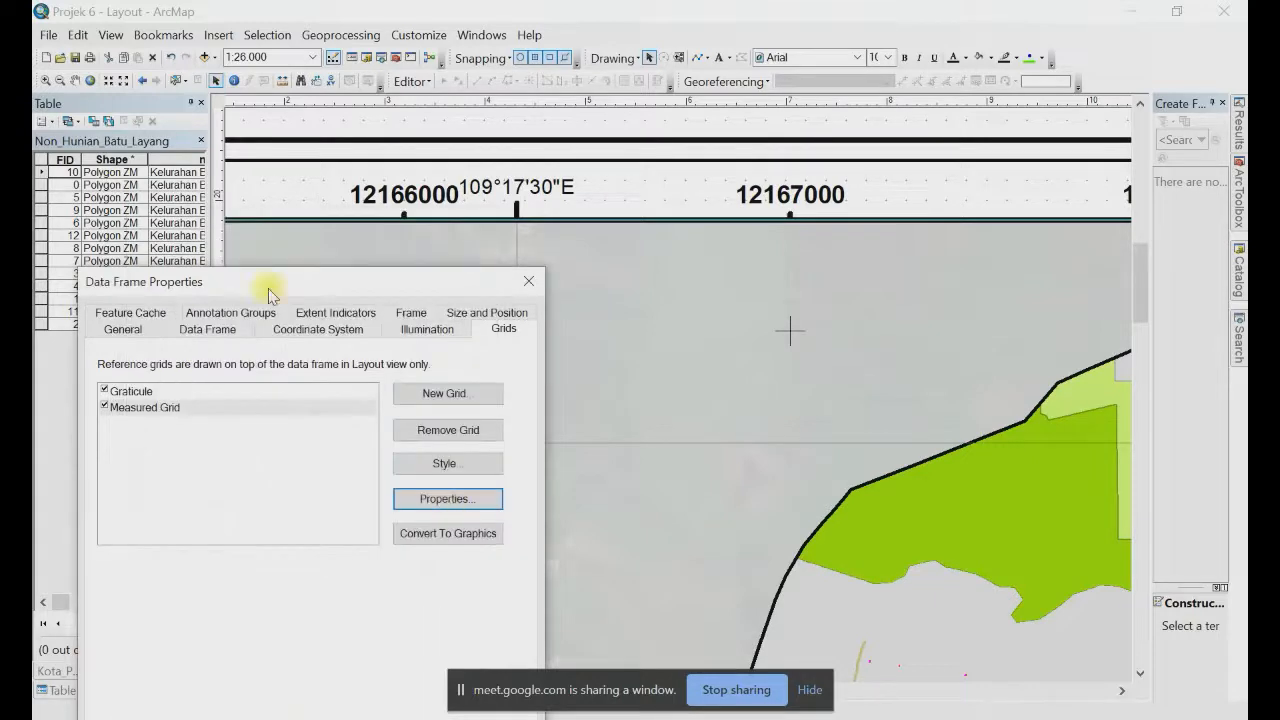
Step: Check the blue labels on the layout, then change the Measured Grid label offset to 10
{"action": "left_click_drag", "start_coordinate": [262, 287], "coordinate": [215, 121]}
{"action": "left_click", "coordinate": [96, 241]}
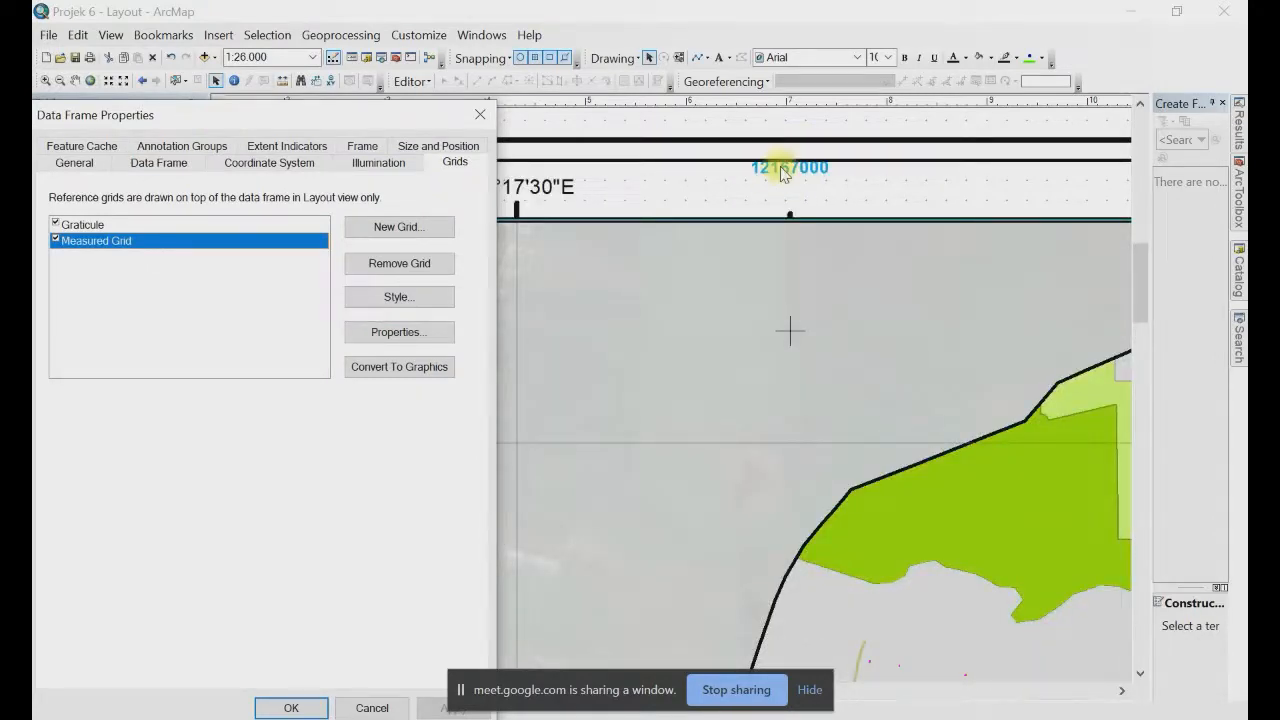
{"action": "left_click", "coordinate": [667, 296]}
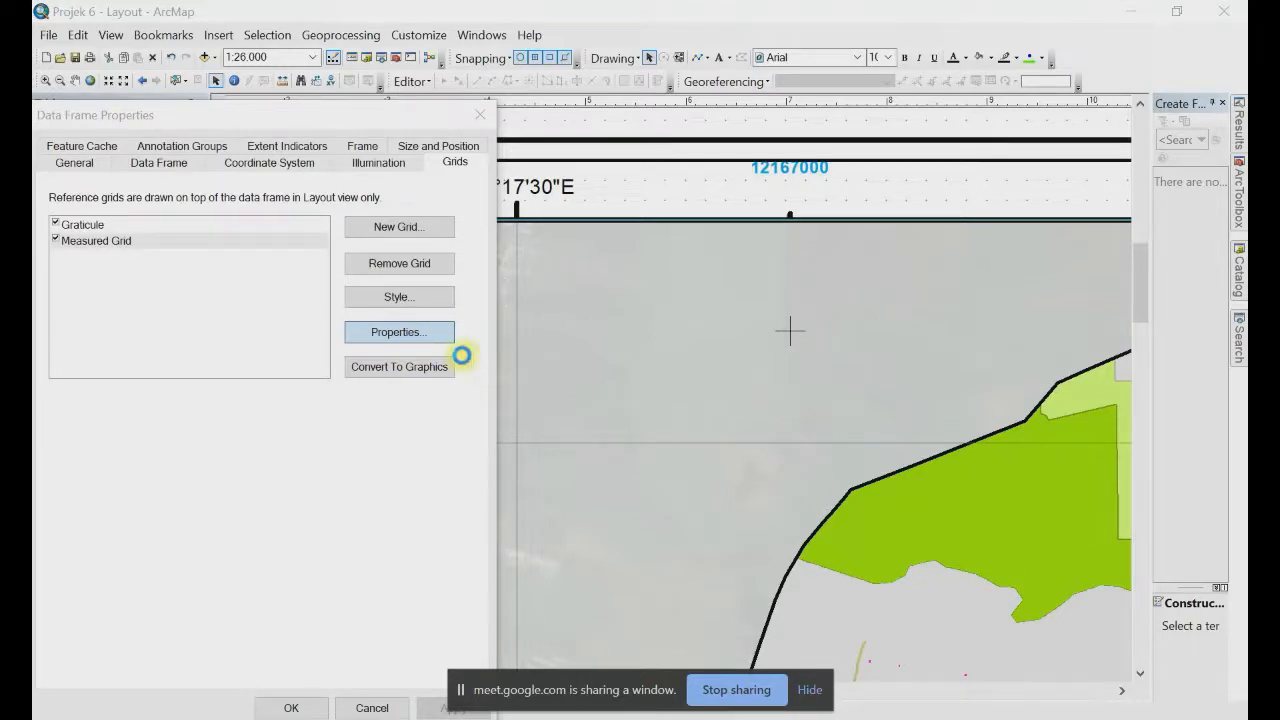
{"action": "left_click", "coordinate": [461, 355]}
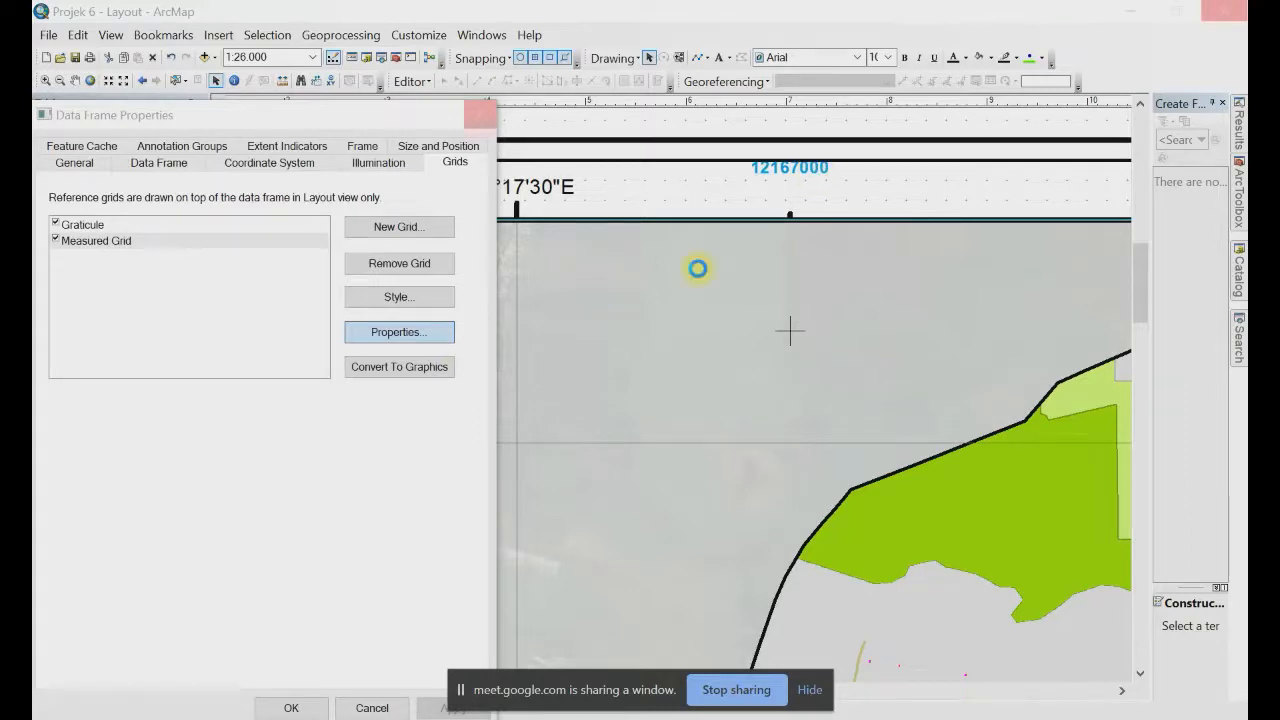
{"action": "left_click", "coordinate": [399, 331]}
{"action": "left_click", "coordinate": [378, 447]}
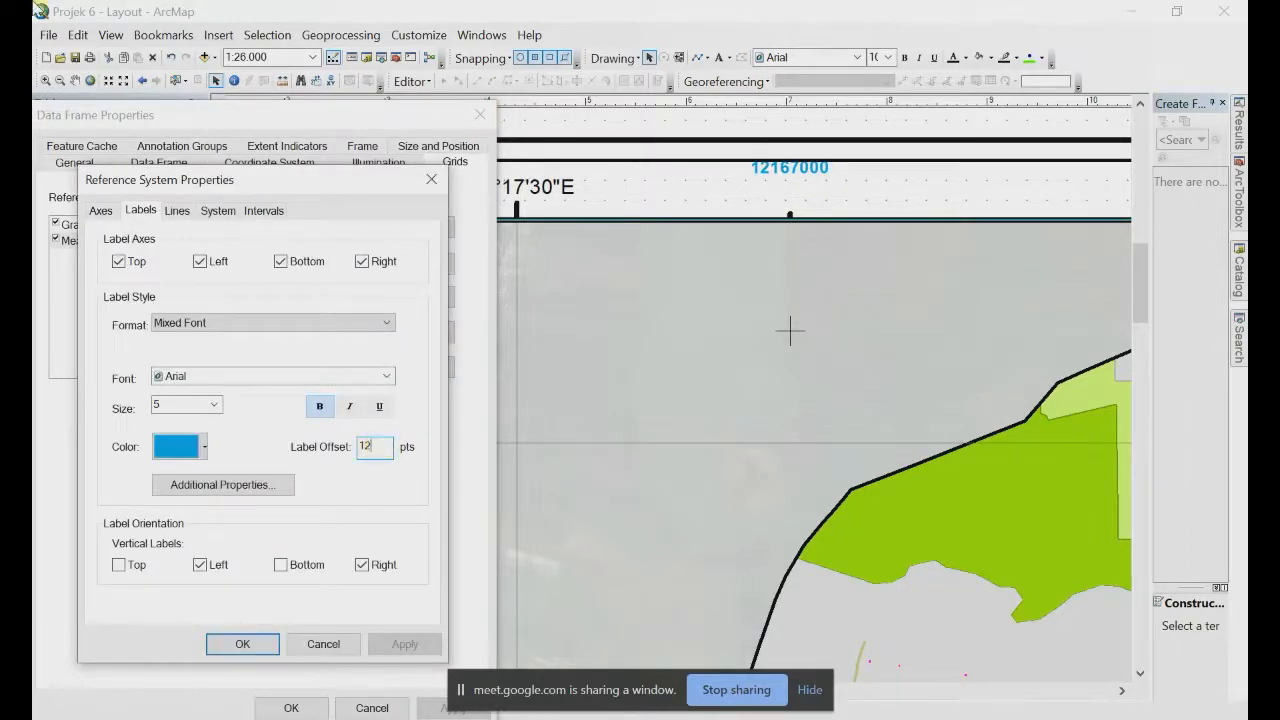
{"action": "key", "text": "BackSpace"}
{"action": "type", "text": "0"}
Step: Make the Measured Grid's major ticks blue lines of width 1,30 and confirm the settings
{"action": "left_click", "coordinate": [101, 216]}
{"action": "left_click", "coordinate": [209, 290]}
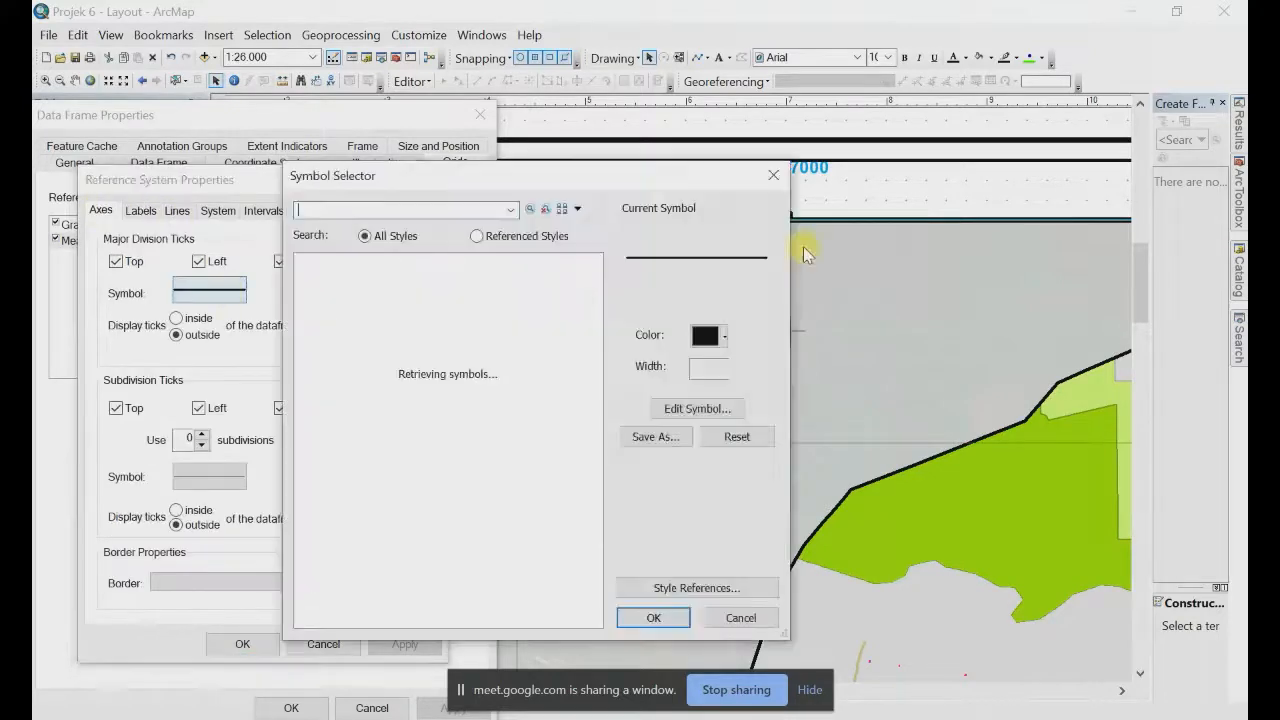
{"action": "left_click_drag", "start_coordinate": [680, 180], "coordinate": [551, 193]}
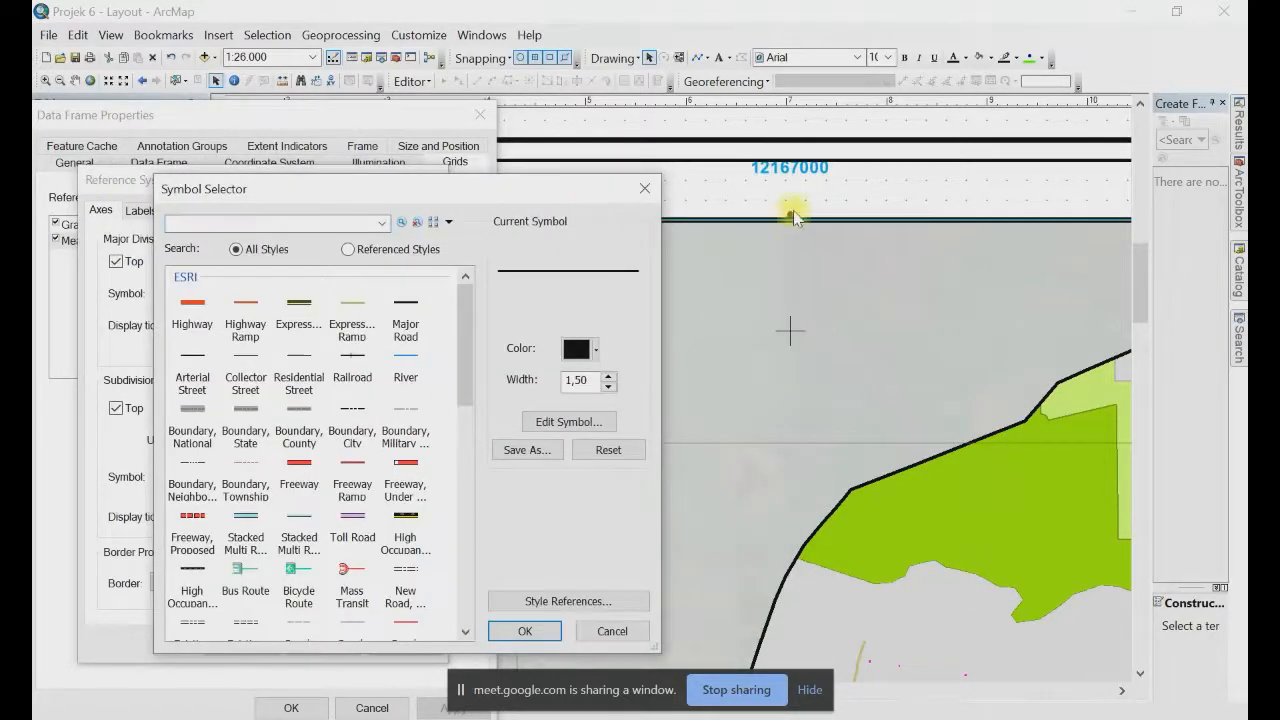
{"action": "left_click", "coordinate": [597, 346]}
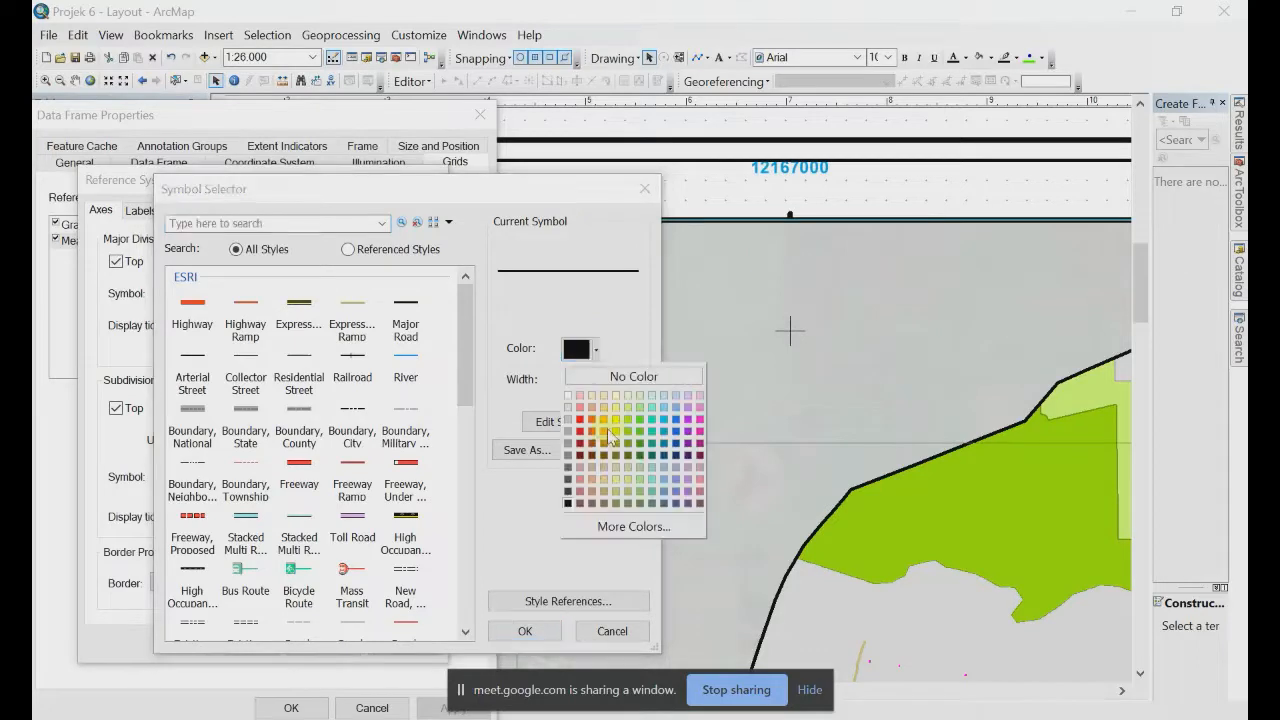
{"action": "left_click", "coordinate": [672, 440]}
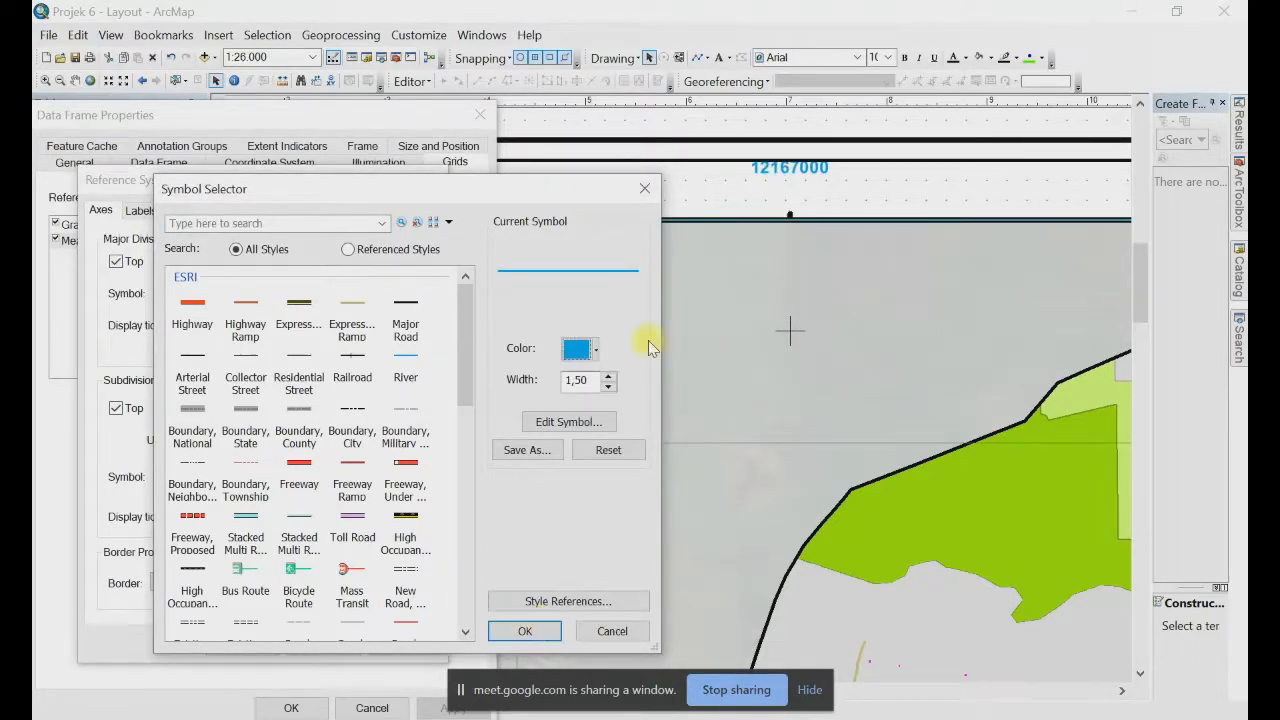
{"action": "left_click", "coordinate": [609, 386]}
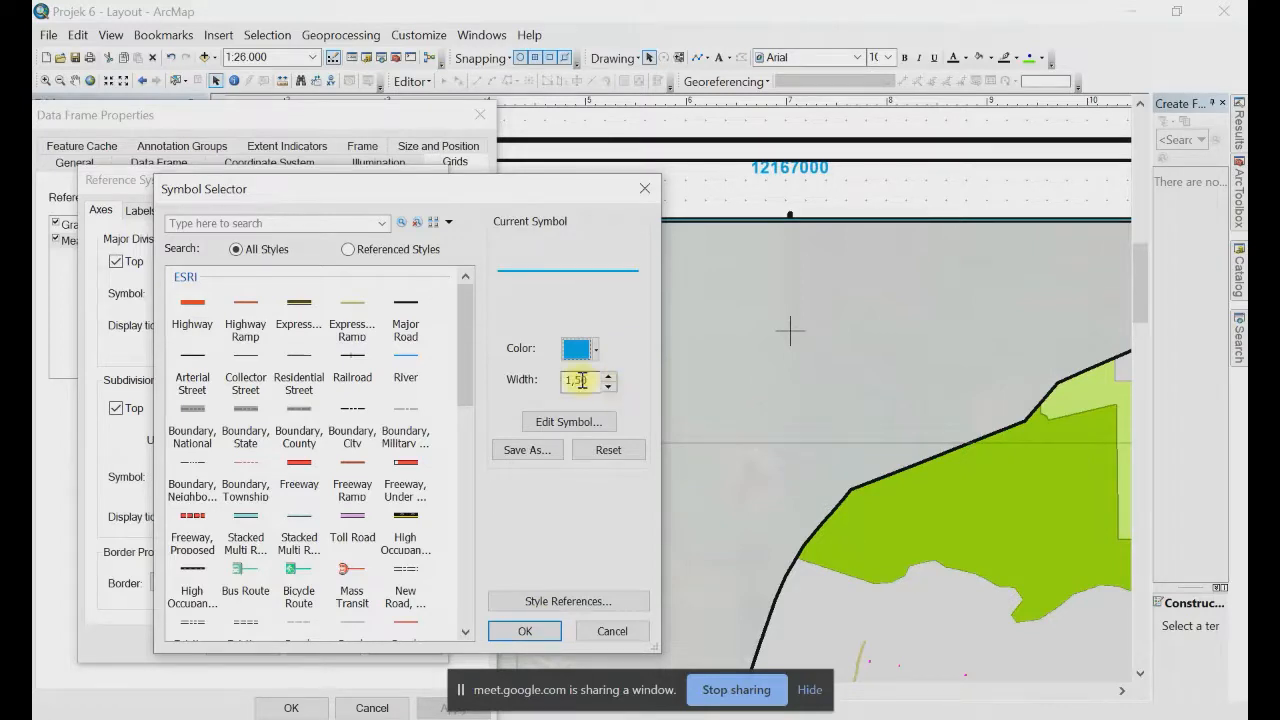
{"action": "key", "text": "BackSpace"}
{"action": "key", "text": "BackSpace"}
{"action": "type", "text": "30"}
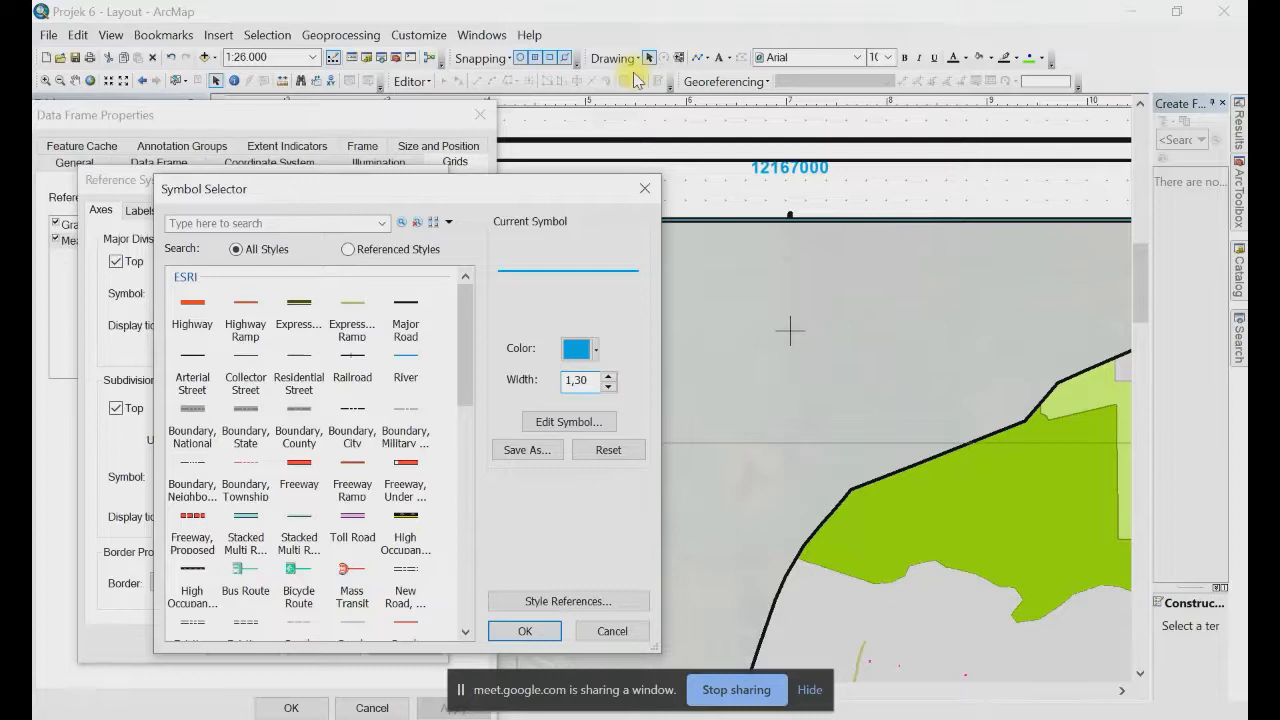
{"action": "key", "text": "Return"}
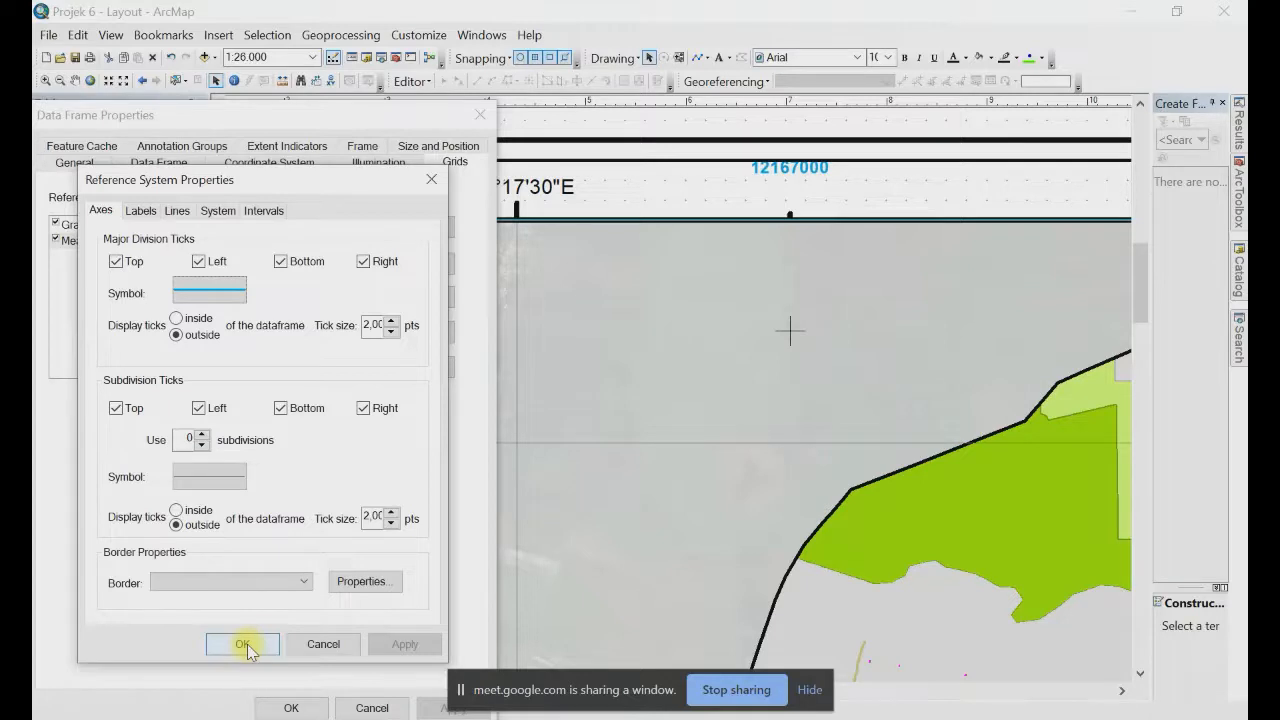
{"action": "left_click", "coordinate": [245, 646]}
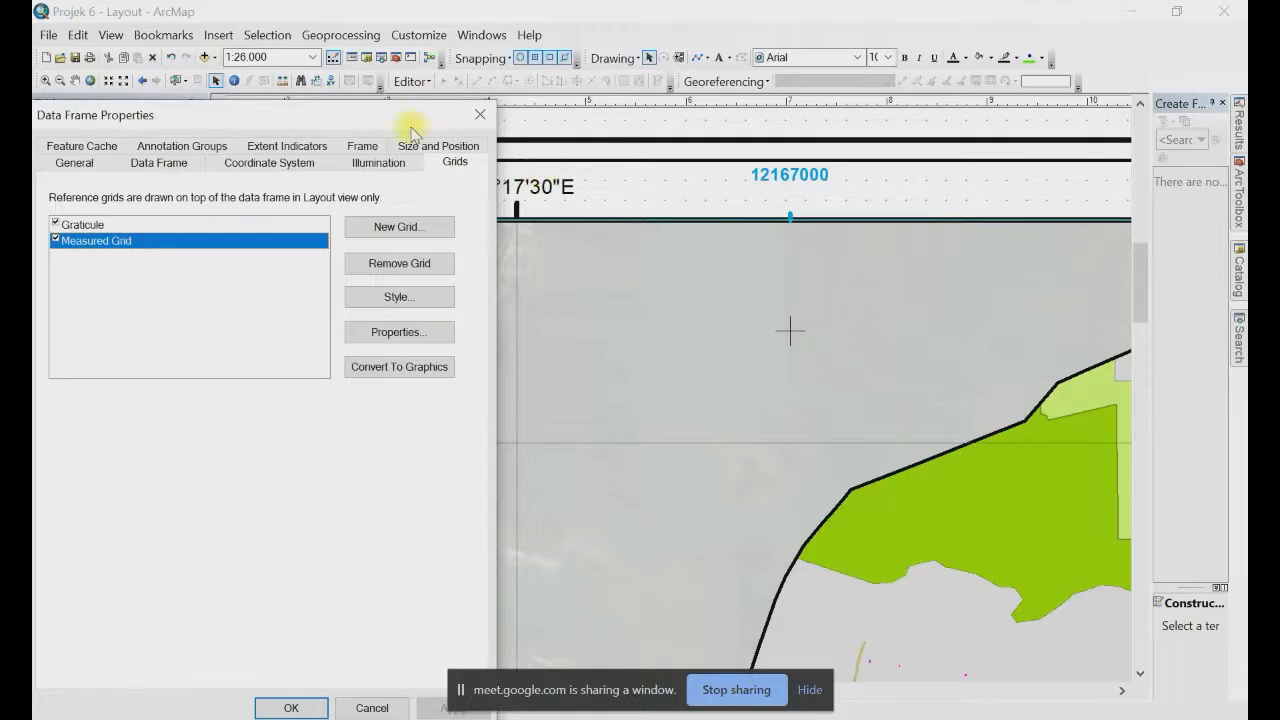
Step: Set the Graticule's major tick size to 2,00 pts and bring up its label settings
{"action": "left_click_drag", "start_coordinate": [411, 127], "coordinate": [1122, 100]}
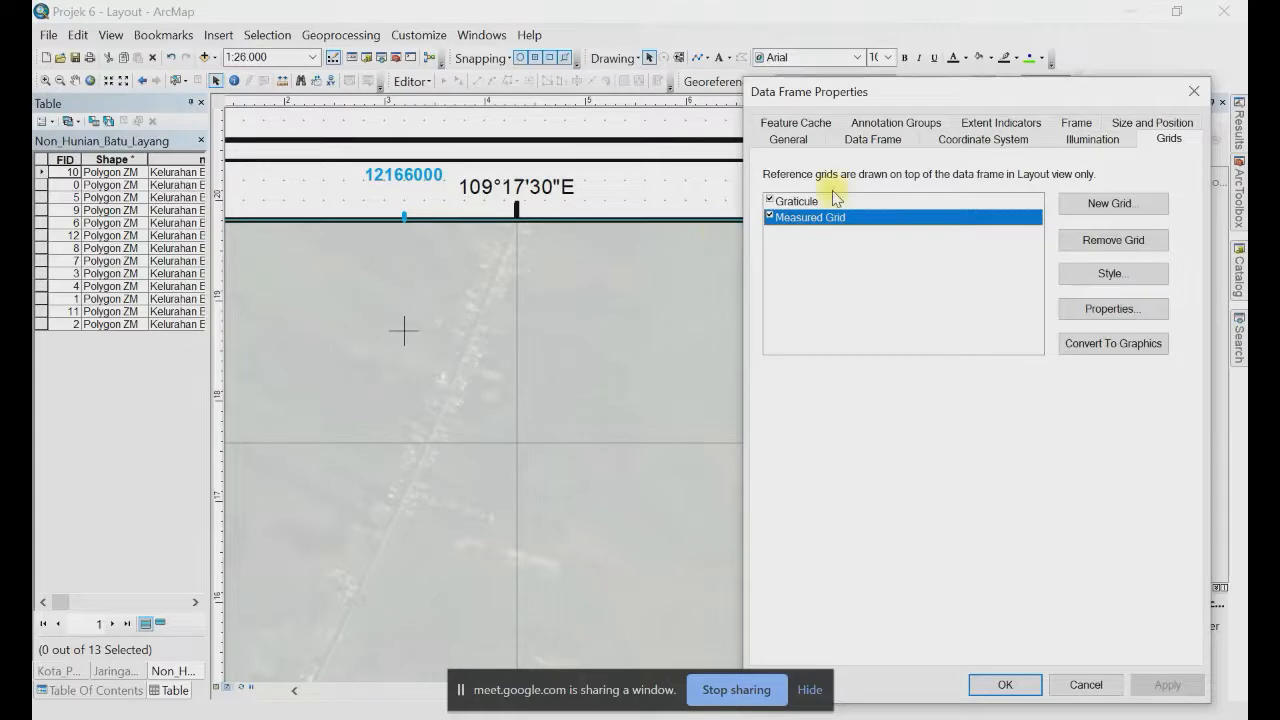
{"action": "left_click", "coordinate": [805, 201]}
{"action": "left_click", "coordinate": [1145, 316]}
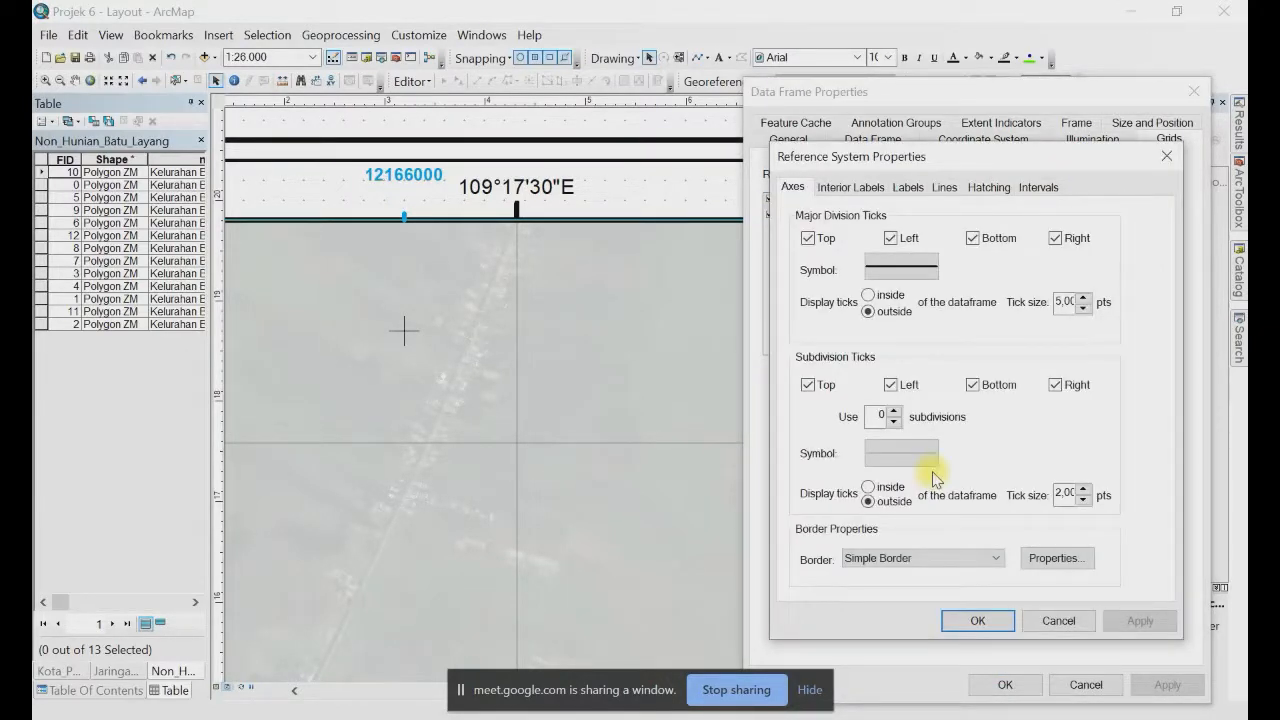
{"action": "double_click", "coordinate": [1060, 302]}
{"action": "type", "text": "2,00"}
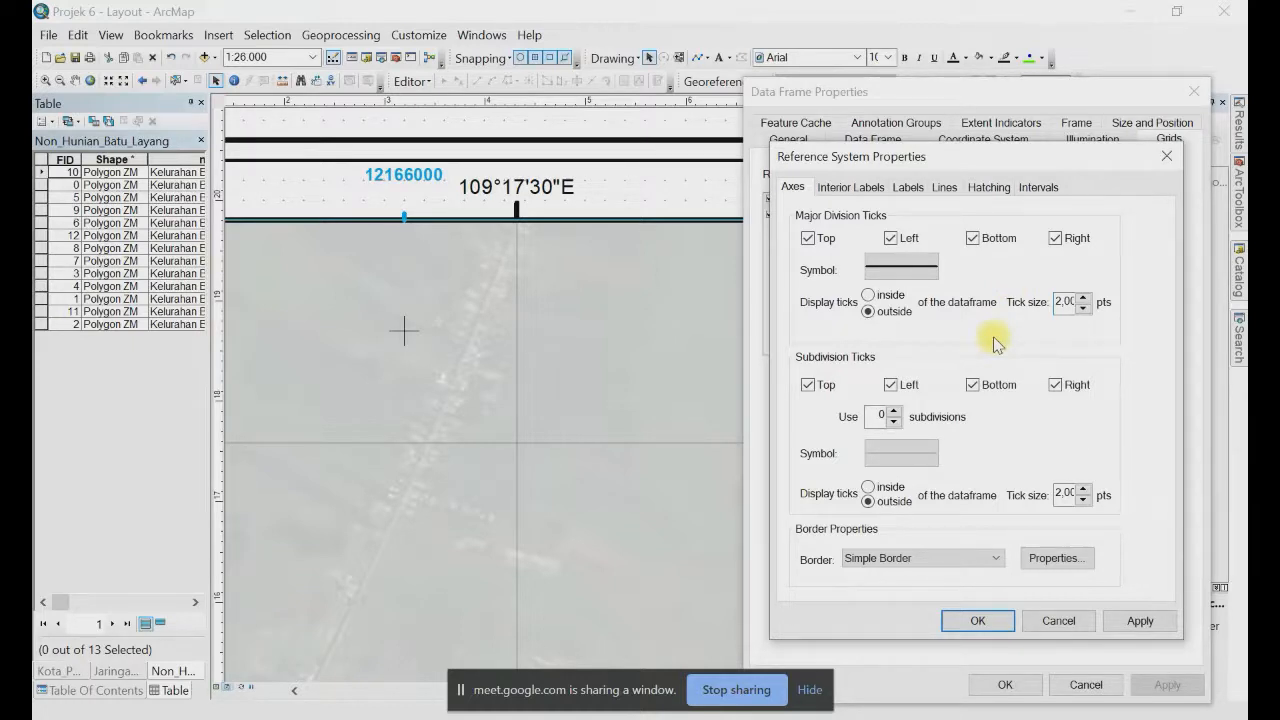
{"action": "left_click", "coordinate": [908, 187]}
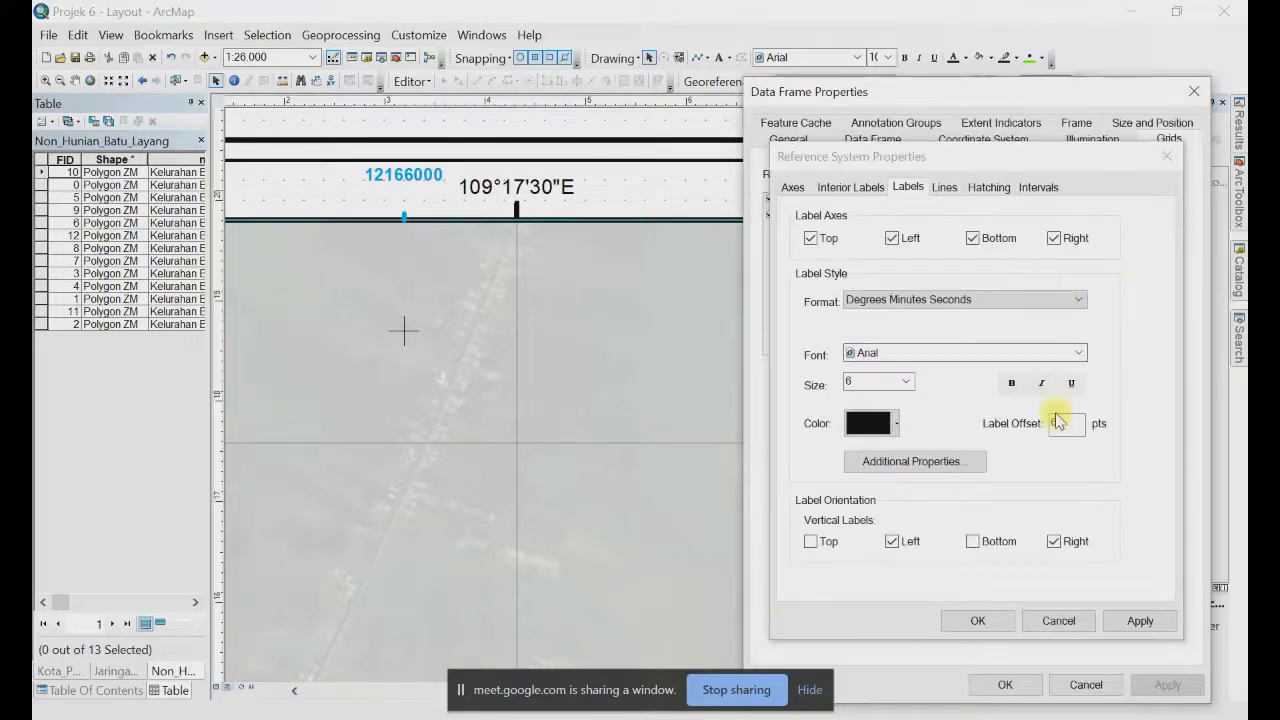
Step: Give the graticule labels a 3 pt offset at size 6 and apply the grid changes
{"action": "double_click", "coordinate": [1069, 428]}
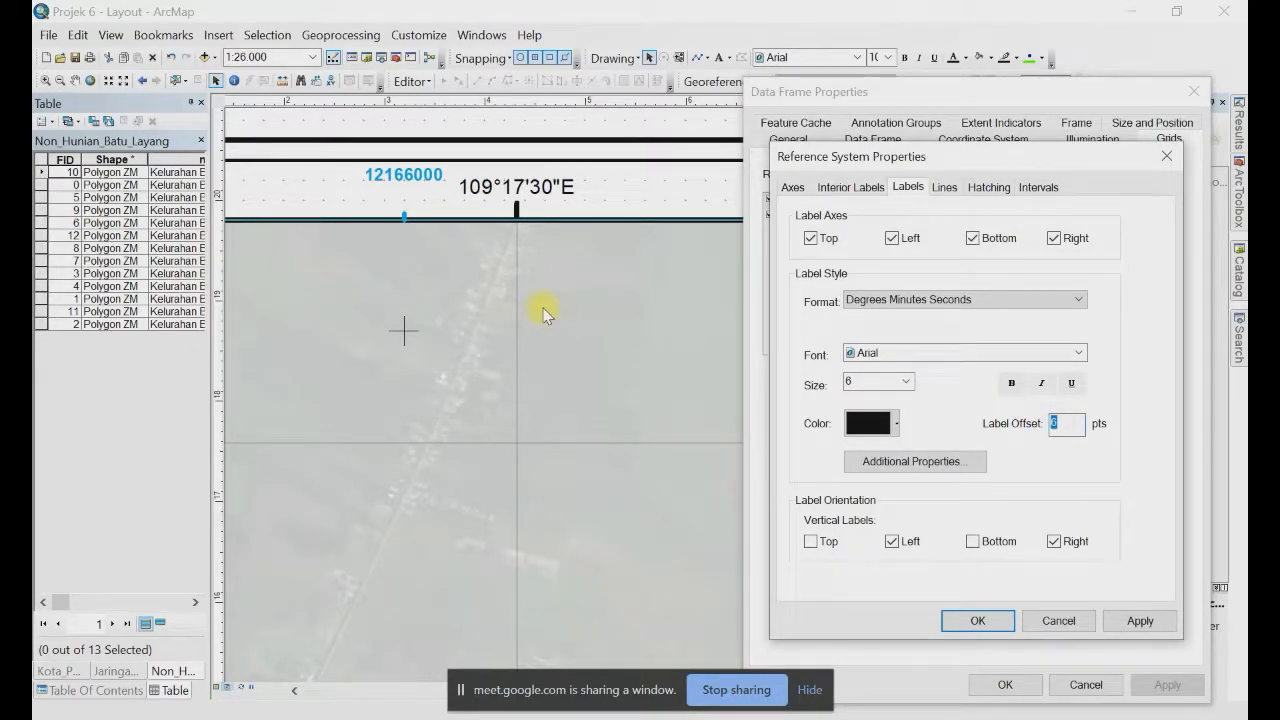
{"action": "type", "text": "3"}
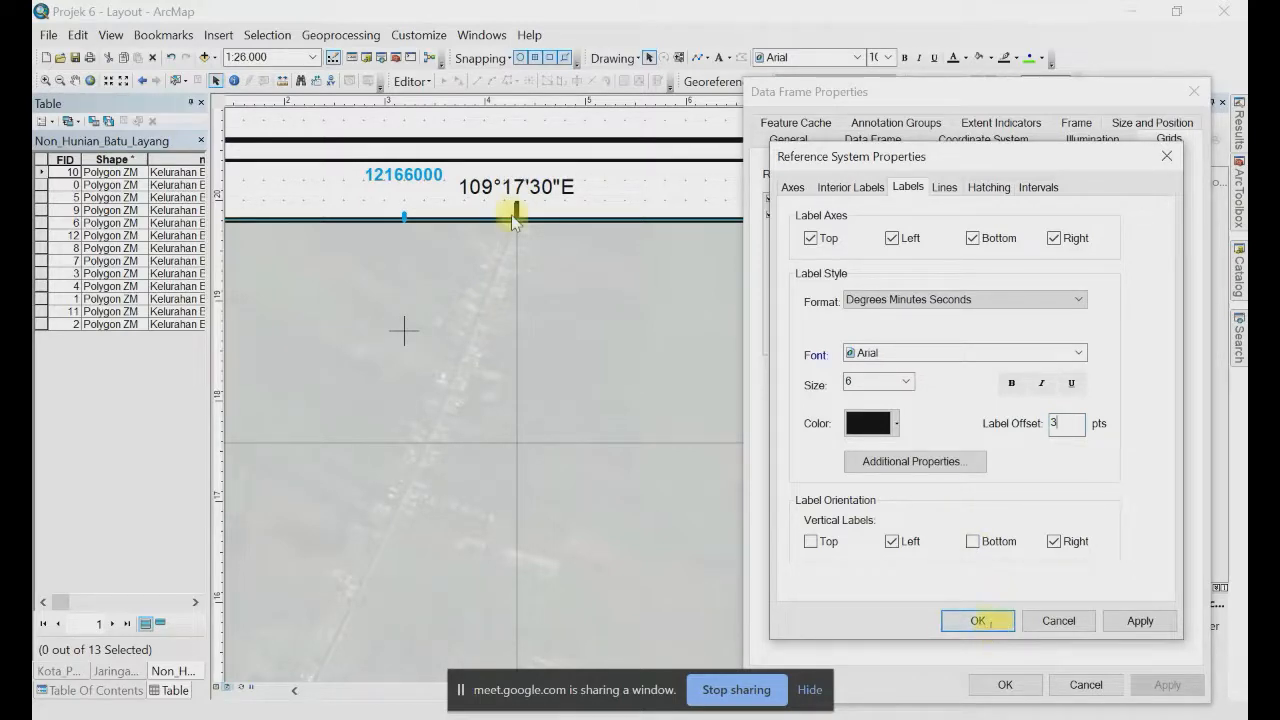
{"action": "key", "text": "shift+Tab"}
{"action": "key", "text": "alt+Down"}
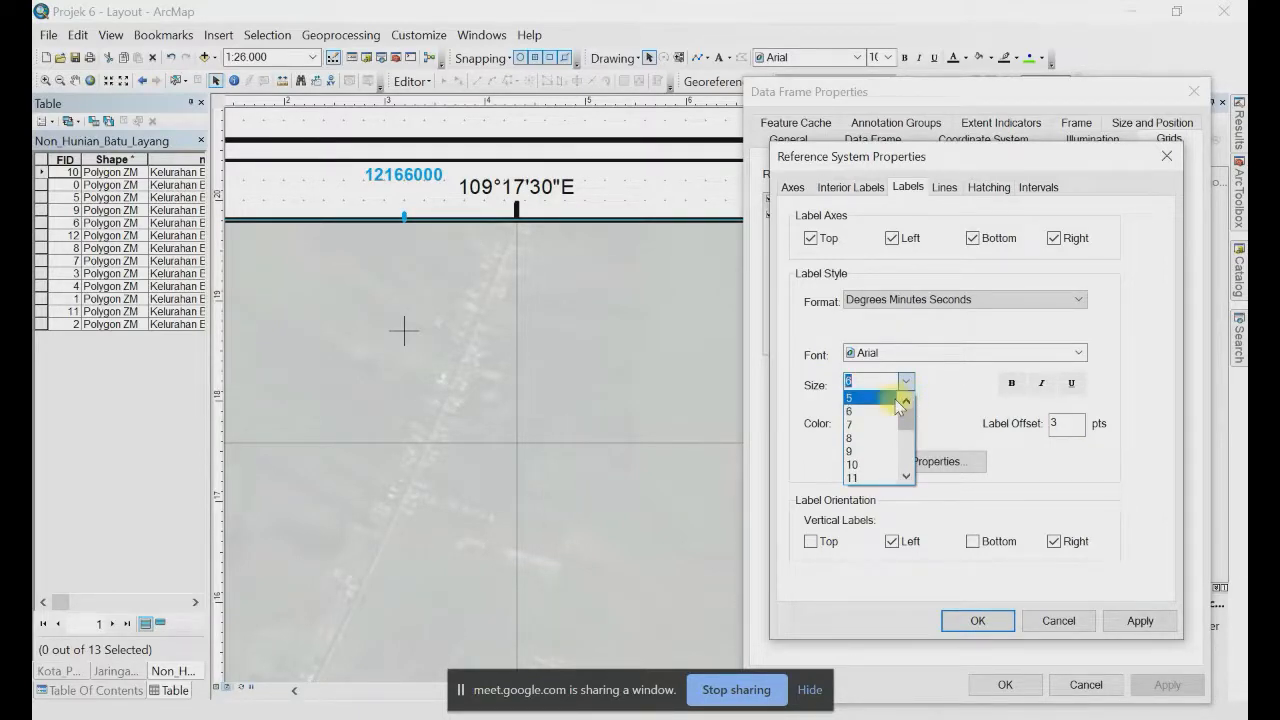
{"action": "left_click", "coordinate": [949, 401]}
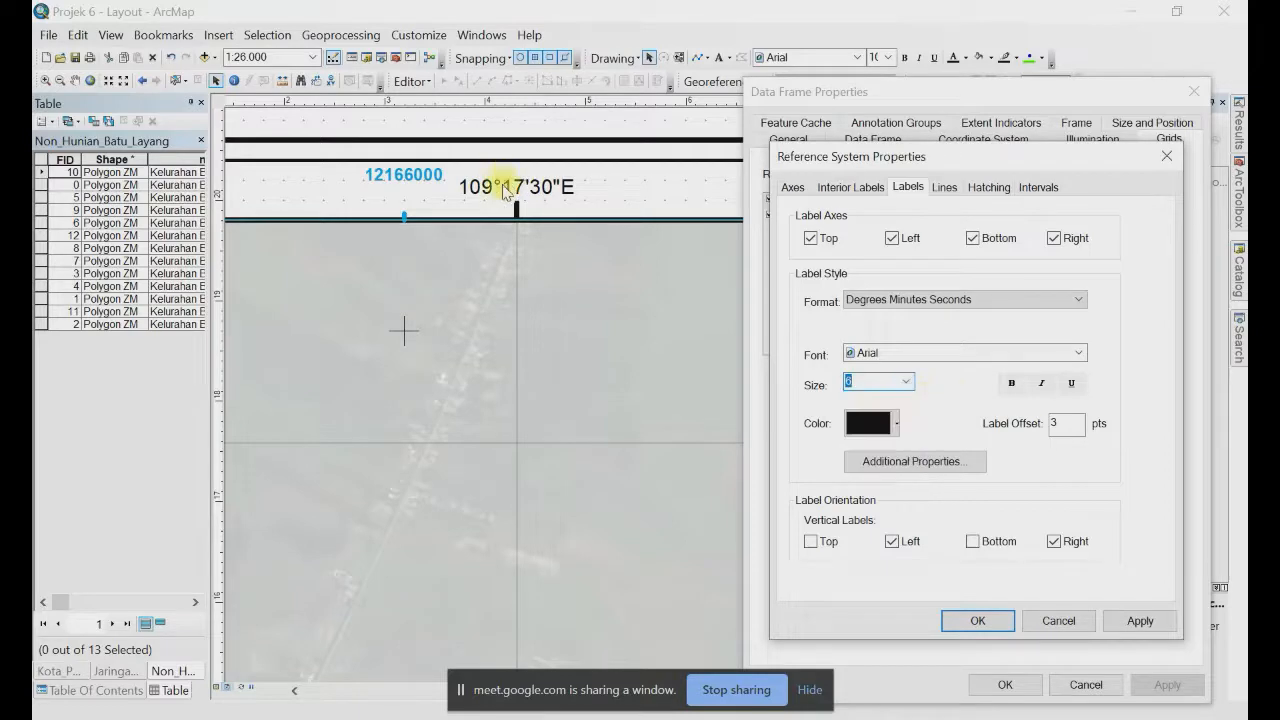
{"action": "left_click", "coordinate": [843, 383]}
{"action": "left_click", "coordinate": [488, 189]}
{"action": "left_click", "coordinate": [998, 627]}
{"action": "left_click", "coordinate": [1157, 686]}
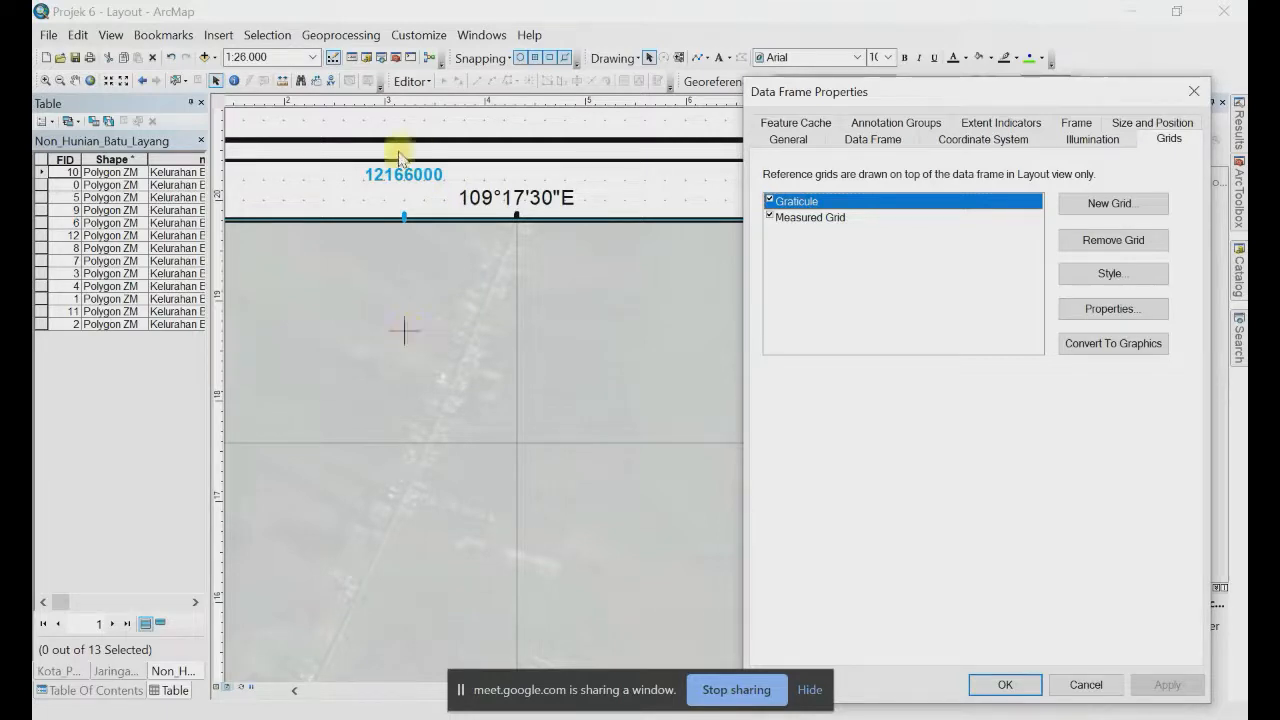
Step: Make the Measured Grid tick symbol a blue cross at size 7 and apply it
{"action": "left_click", "coordinate": [818, 219]}
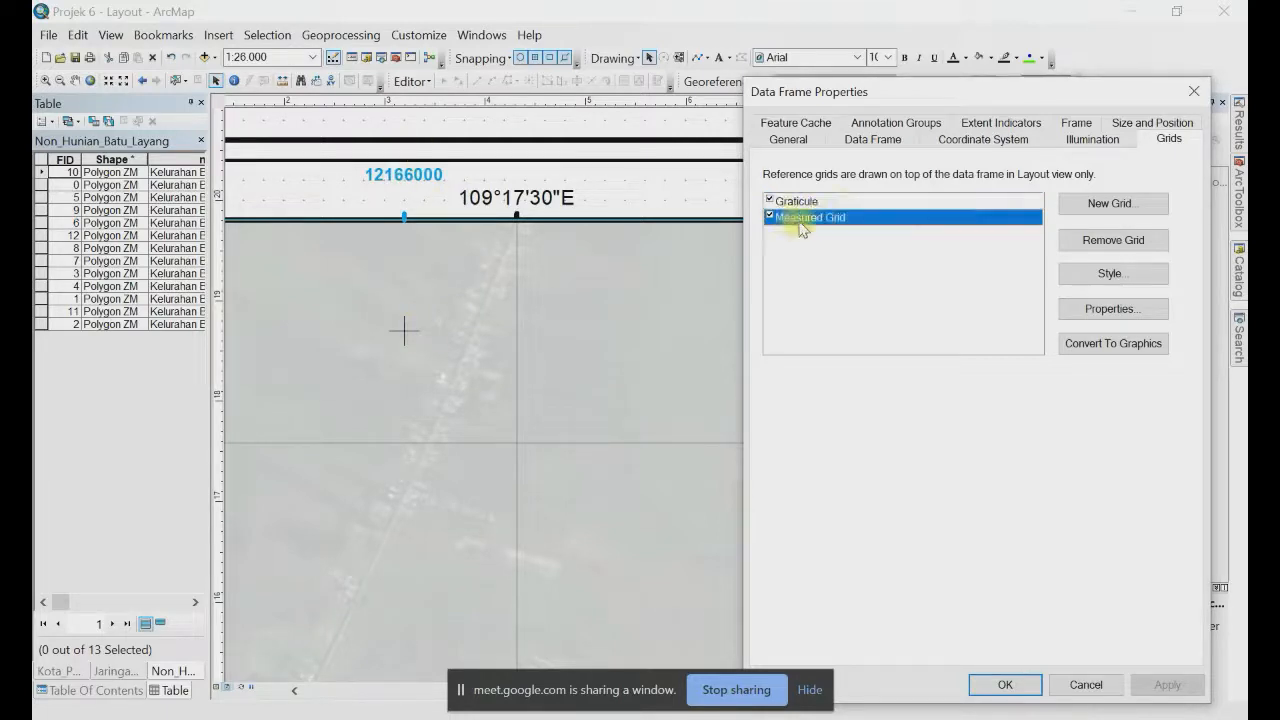
{"action": "left_click", "coordinate": [1124, 320]}
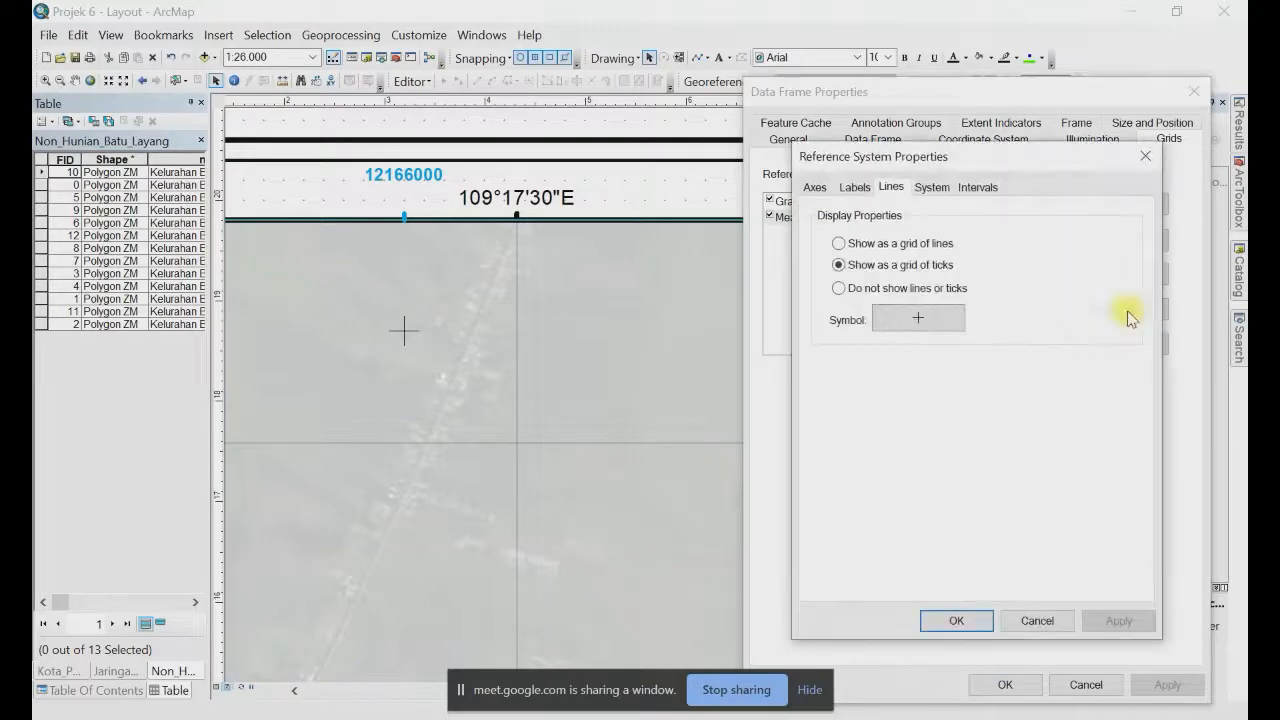
{"action": "left_click", "coordinate": [920, 320]}
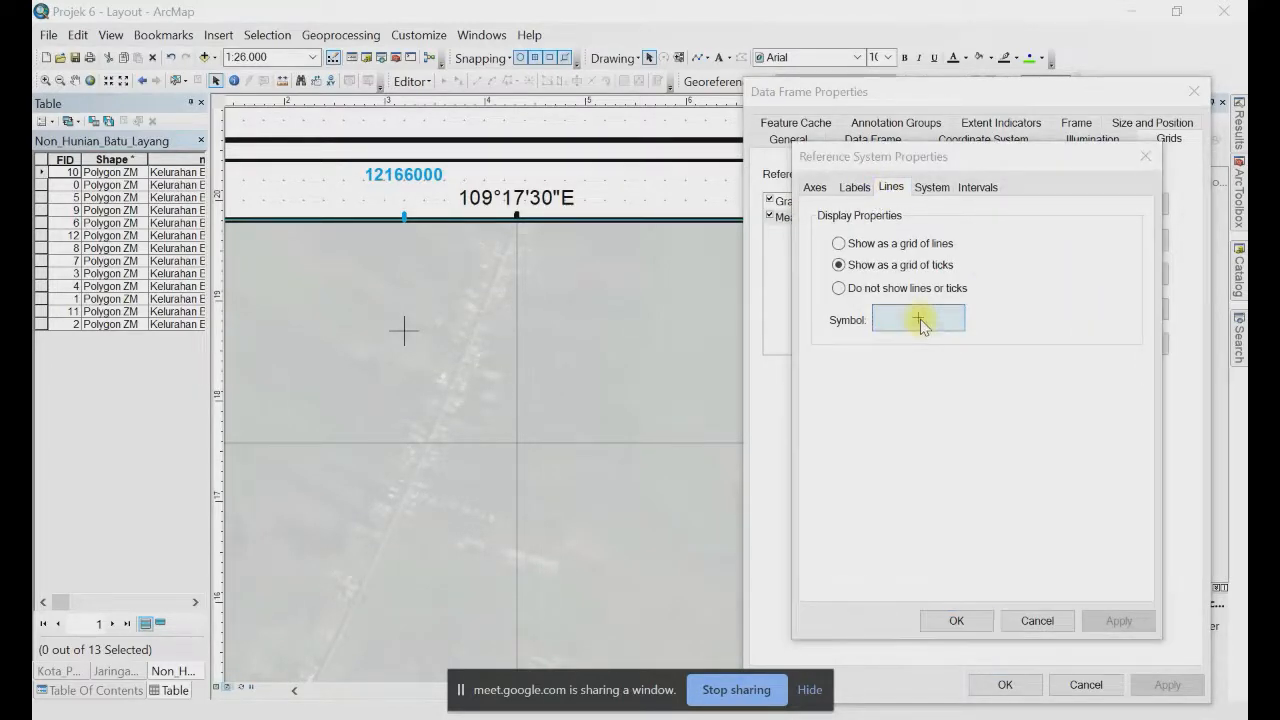
{"action": "left_click_drag", "start_coordinate": [401, 197], "coordinate": [888, 106]}
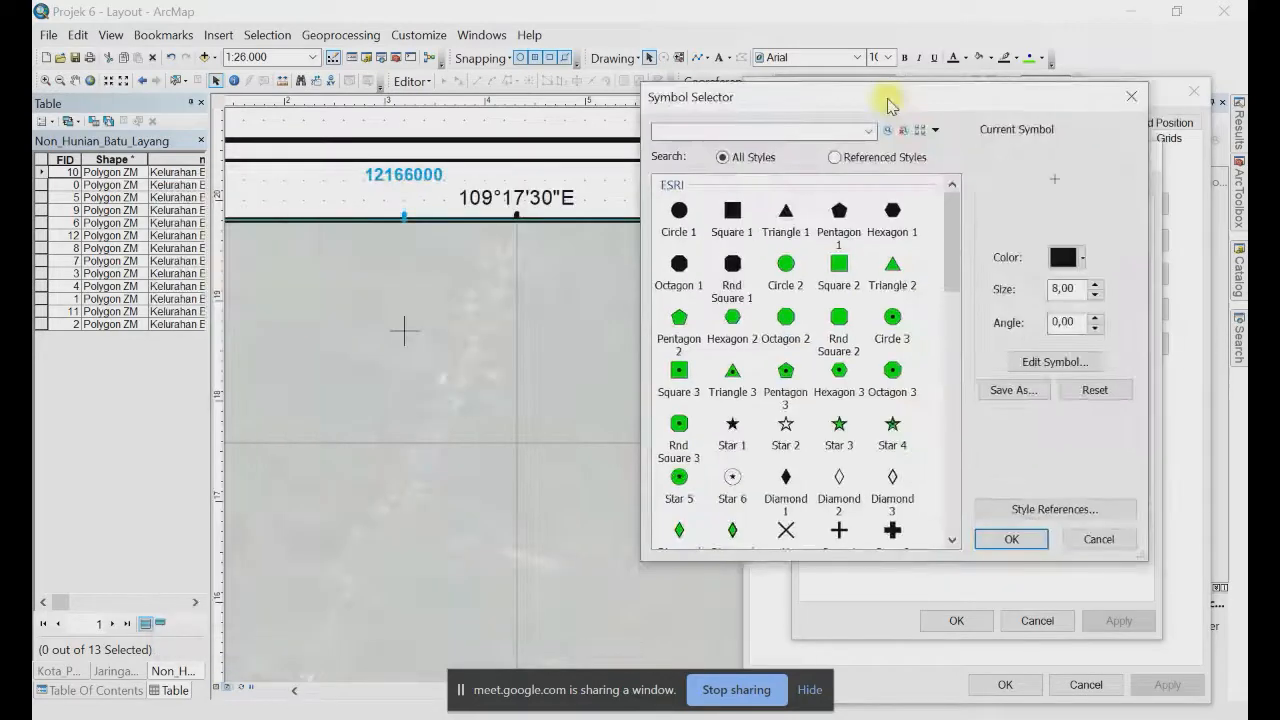
{"action": "left_click", "coordinate": [1085, 262]}
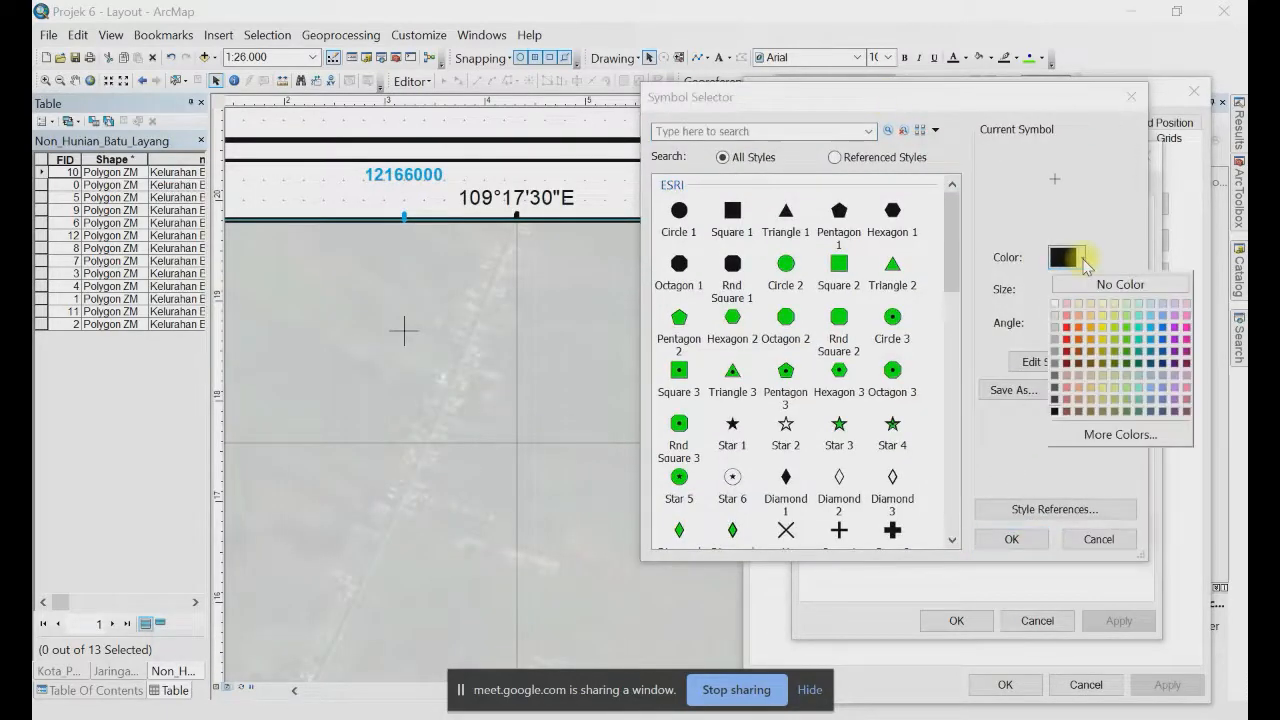
{"action": "left_click", "coordinate": [1138, 345]}
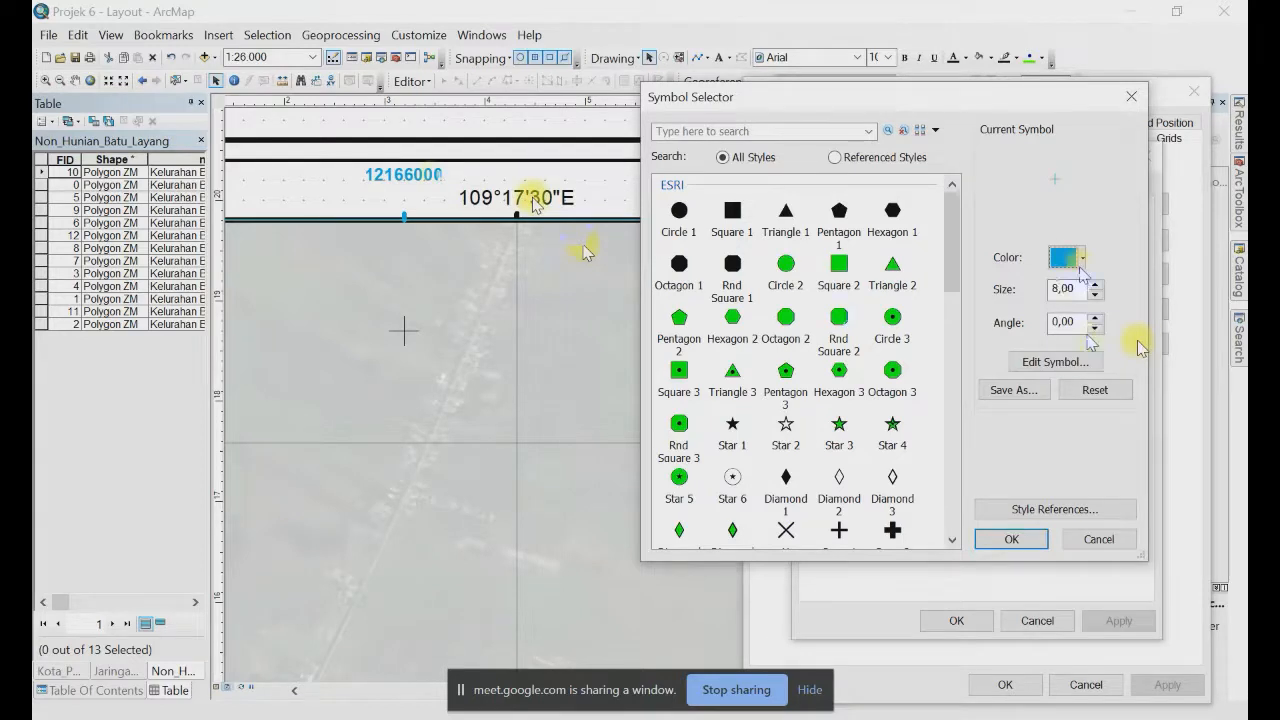
{"action": "left_click", "coordinate": [1096, 296]}
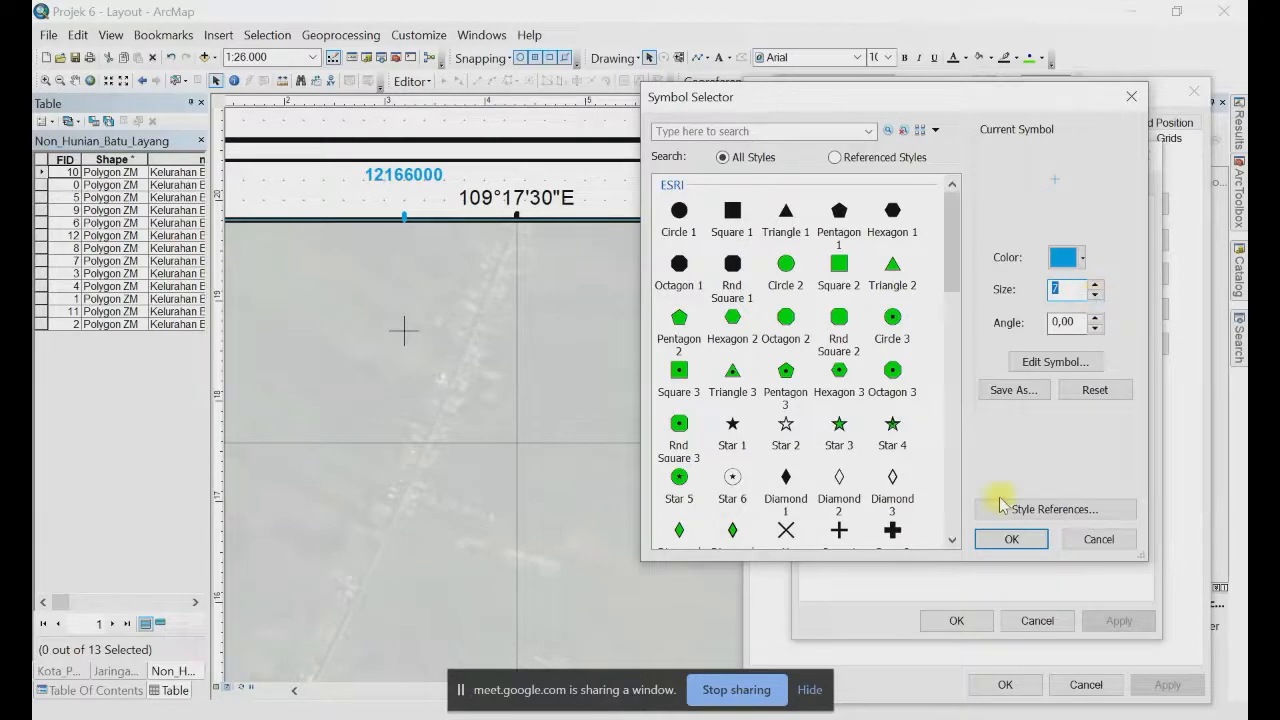
{"action": "left_click", "coordinate": [1013, 538]}
{"action": "left_click", "coordinate": [950, 624]}
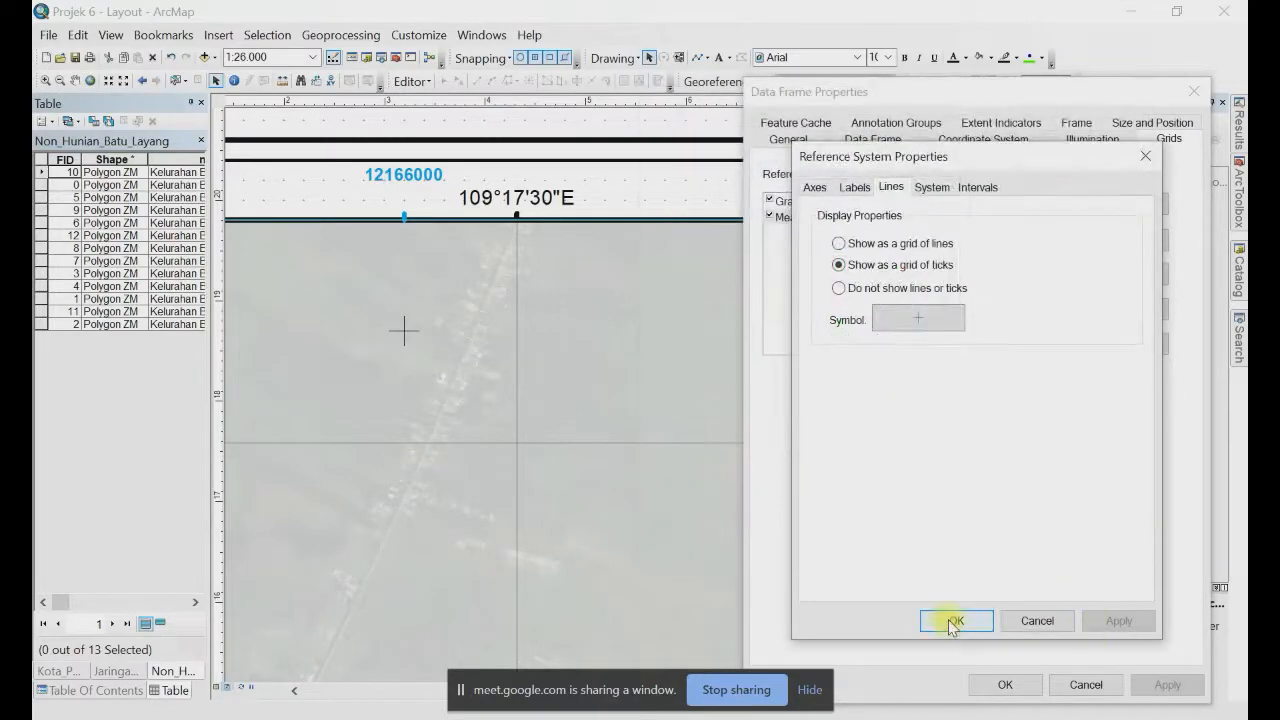
{"action": "left_click", "coordinate": [1164, 685]}
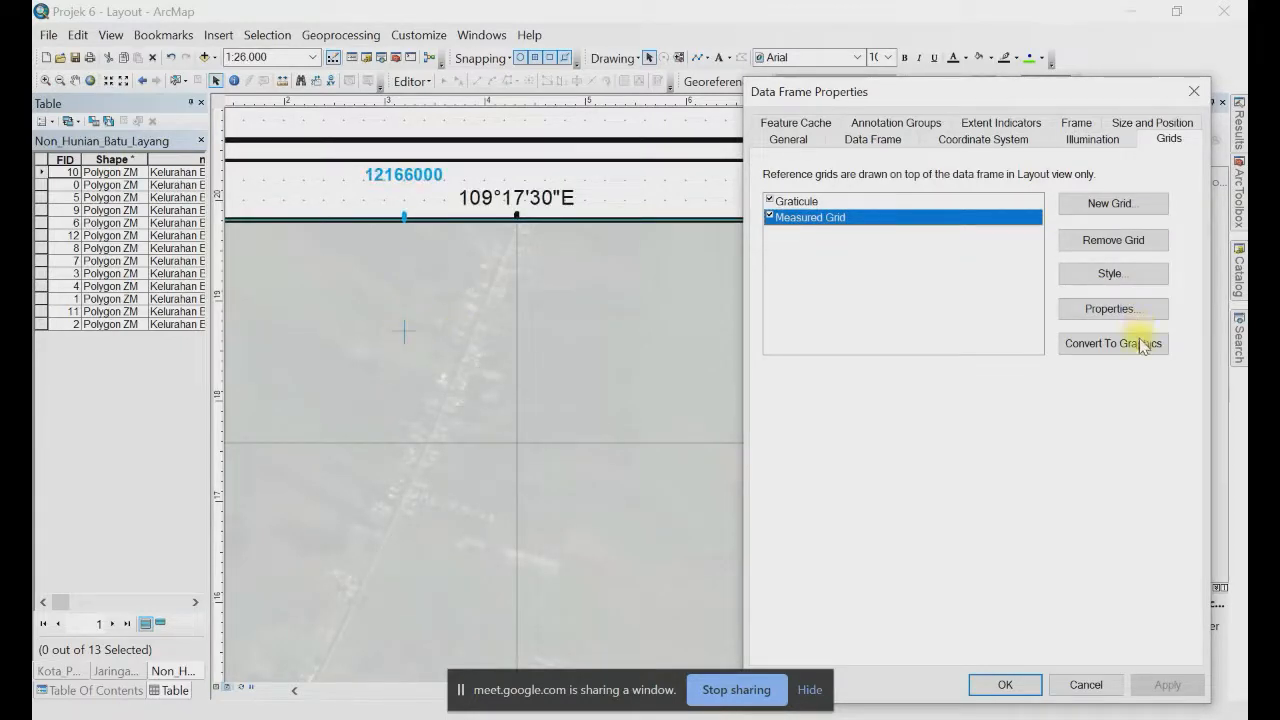
Step: Close Data Frame Properties and zoom in on the layout's empty right-hand side panel
{"action": "left_click", "coordinate": [1005, 685]}
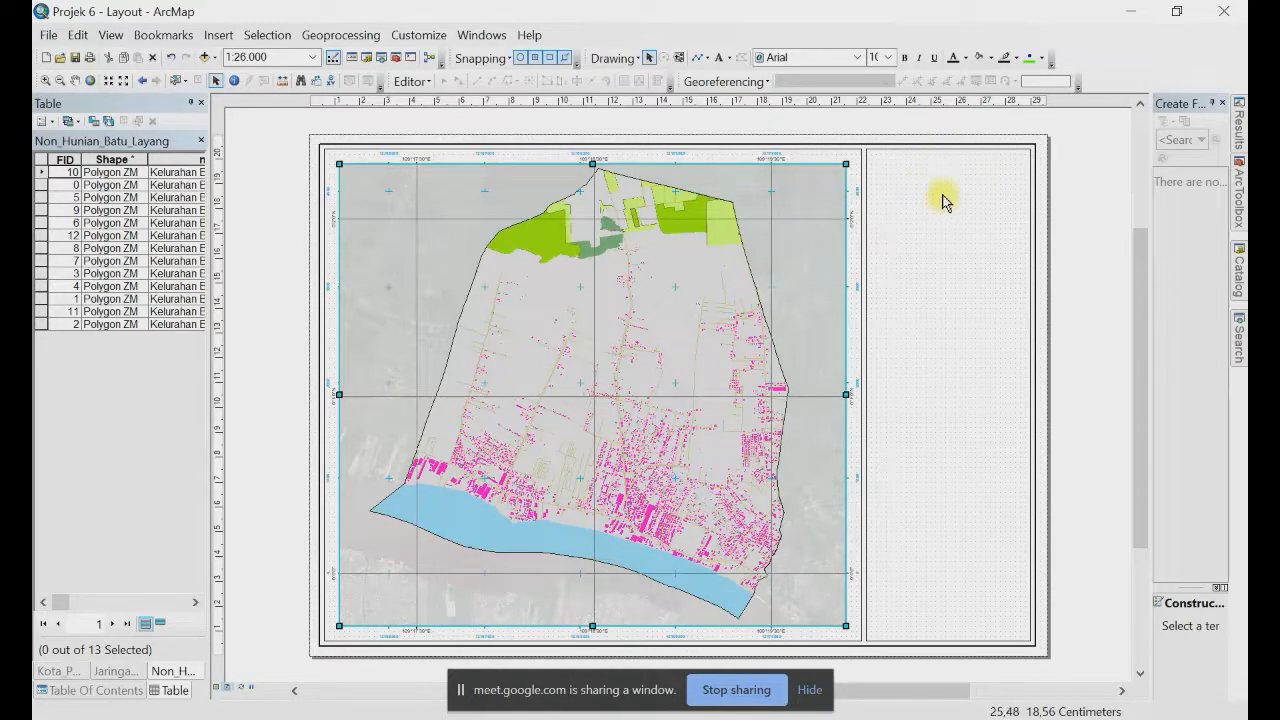
{"action": "scroll", "coordinate": [975, 130], "scroll_direction": "down", "scroll_amount": 1}
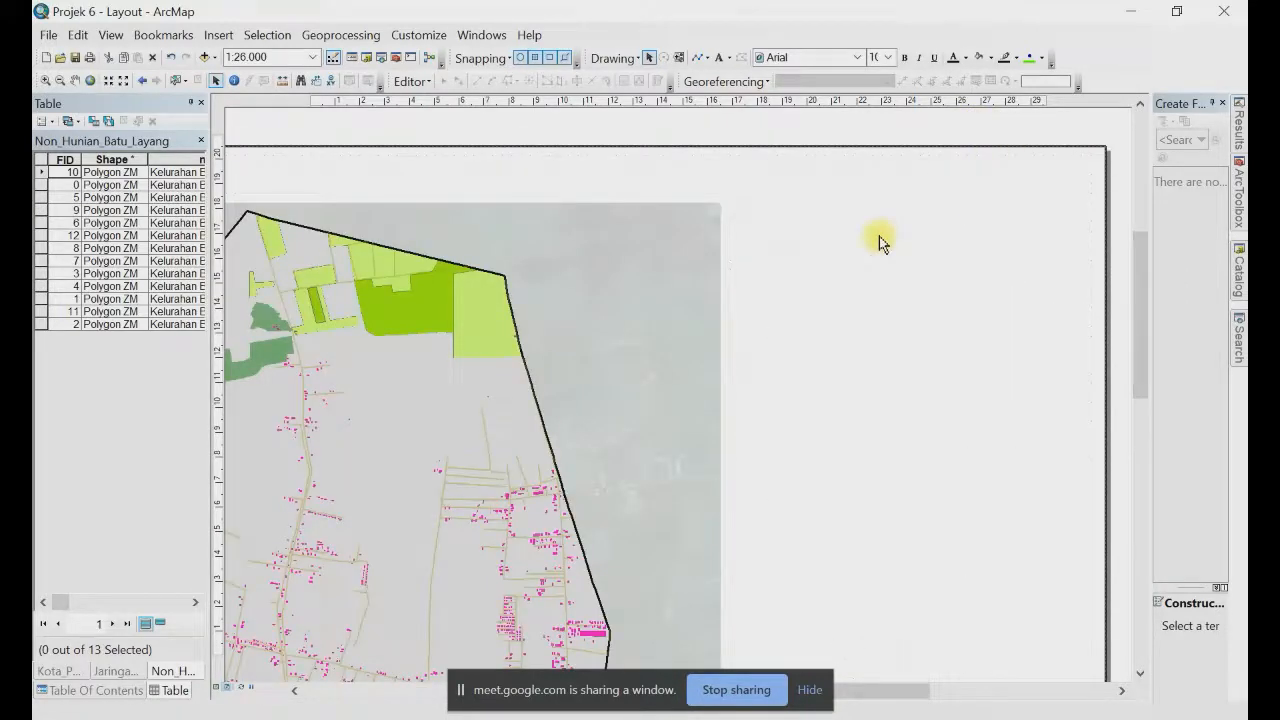
{"action": "scroll", "coordinate": [1104, 201], "scroll_direction": "down", "scroll_amount": 1}
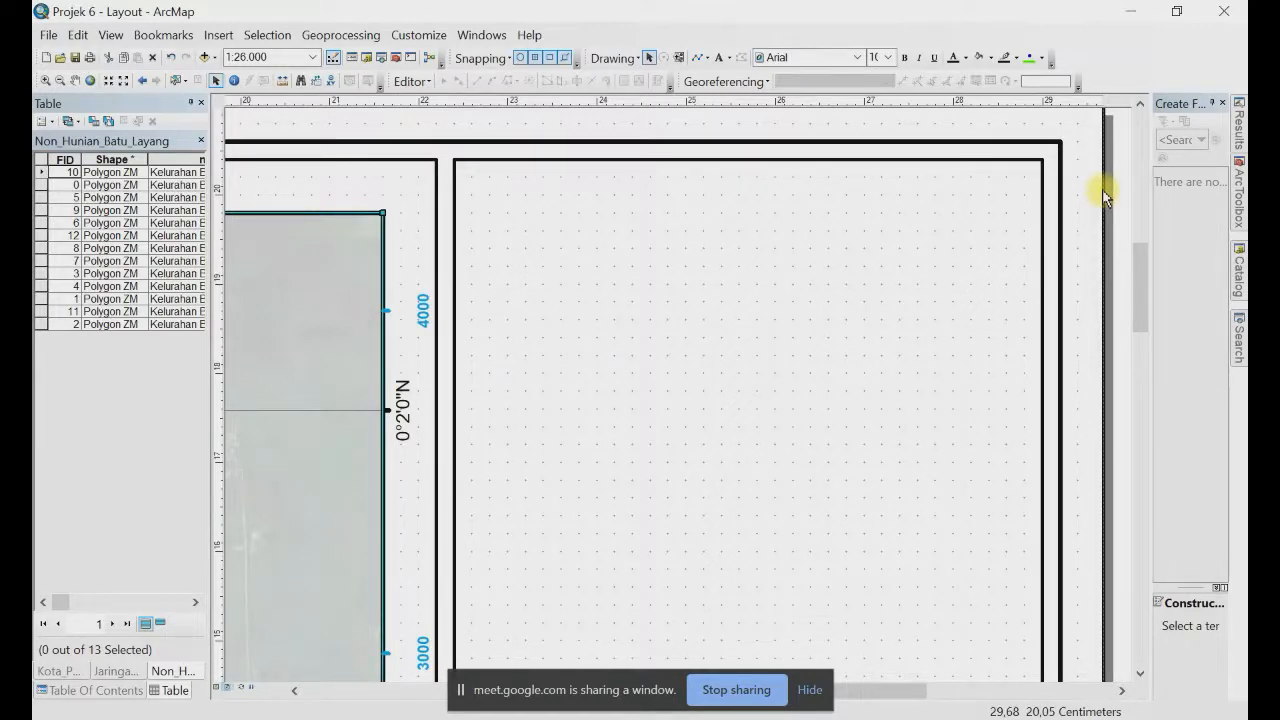
Step: Insert the Logo Polnep image as a picture into the side panel
{"action": "left_click", "coordinate": [596, 227]}
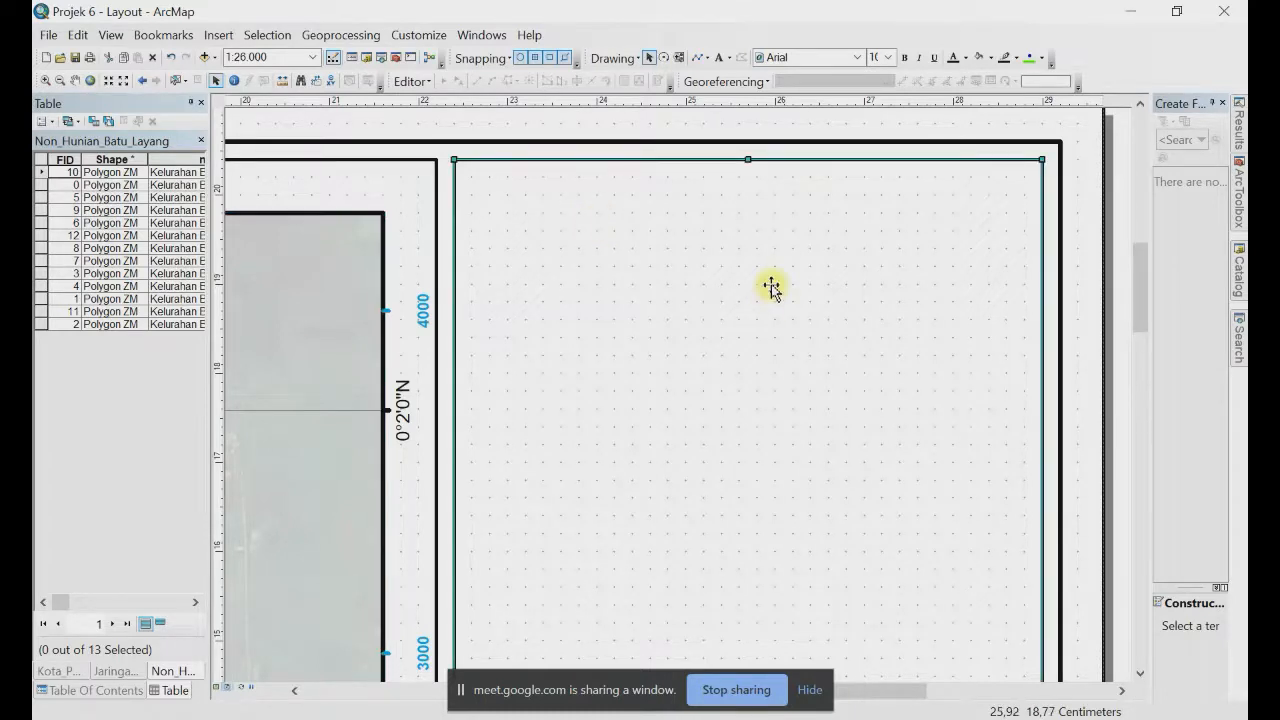
{"action": "left_click", "coordinate": [219, 36]}
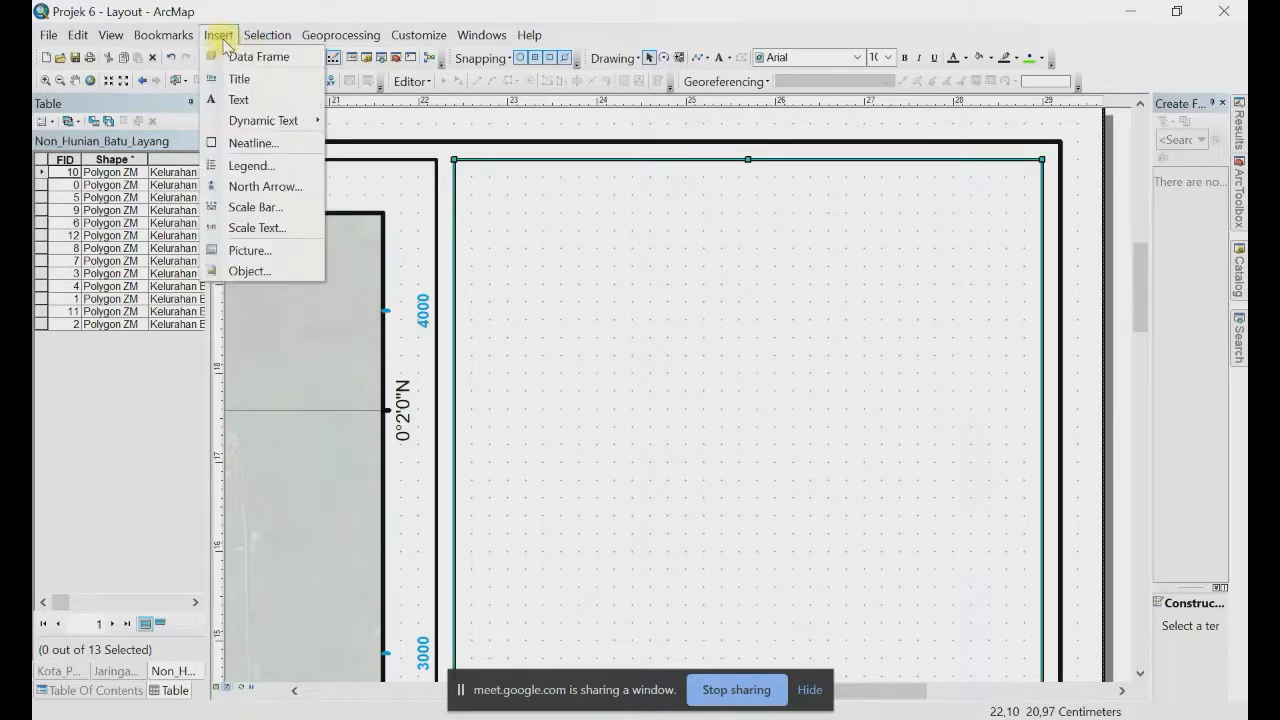
{"action": "left_click", "coordinate": [251, 251]}
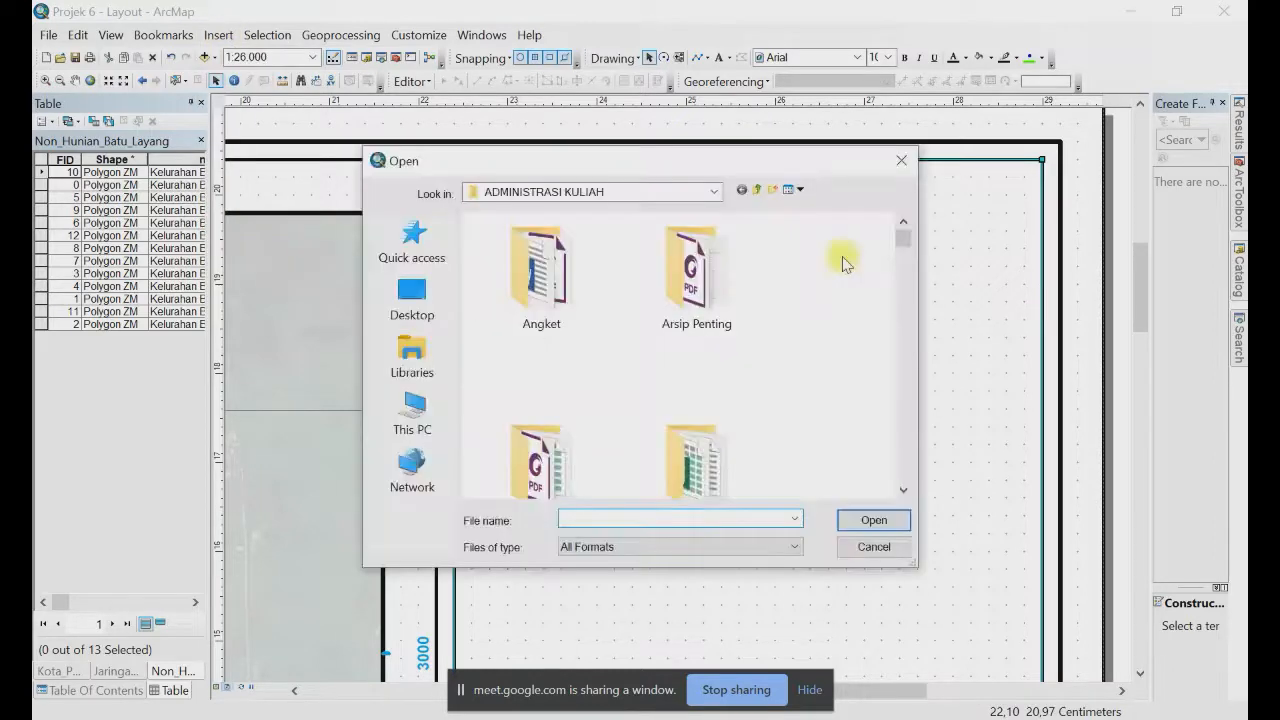
{"action": "scroll", "coordinate": [831, 387], "scroll_direction": "down", "scroll_amount": 5}
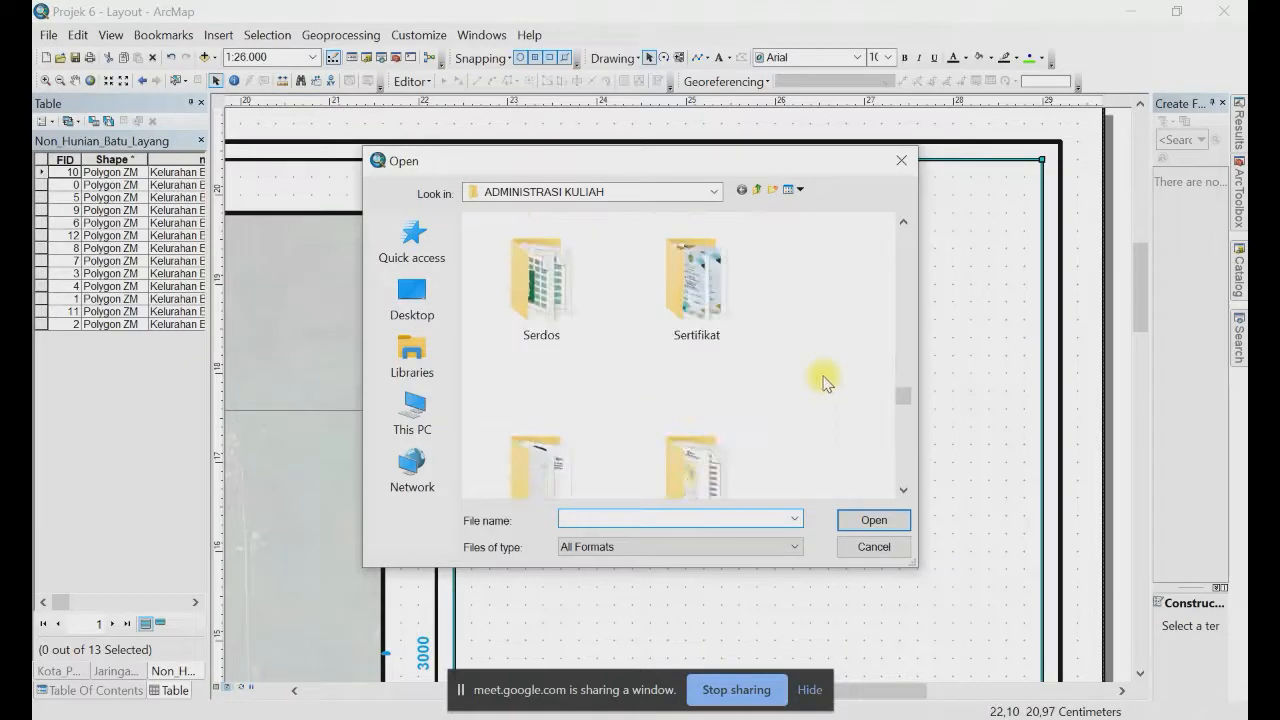
{"action": "scroll", "coordinate": [850, 400], "scroll_direction": "down", "scroll_amount": 2}
{"action": "scroll", "coordinate": [905, 439], "scroll_direction": "down", "scroll_amount": 3}
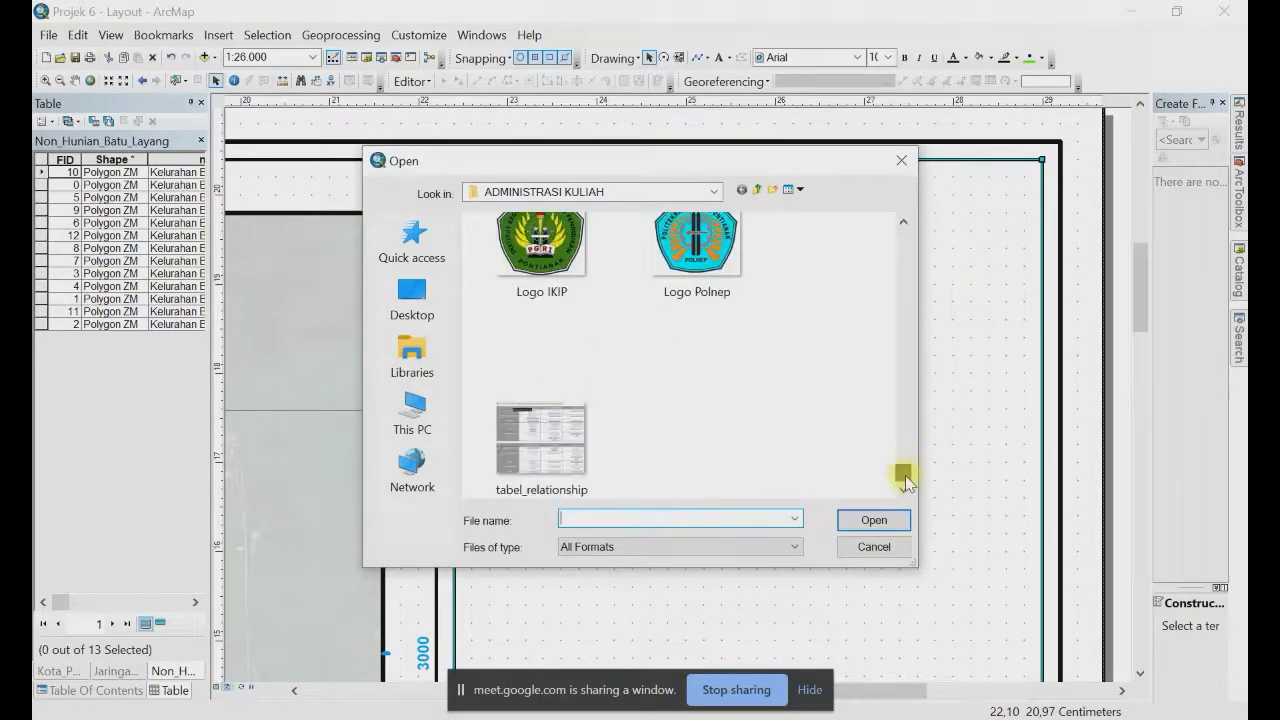
{"action": "scroll", "coordinate": [777, 337], "scroll_direction": "up", "scroll_amount": 1}
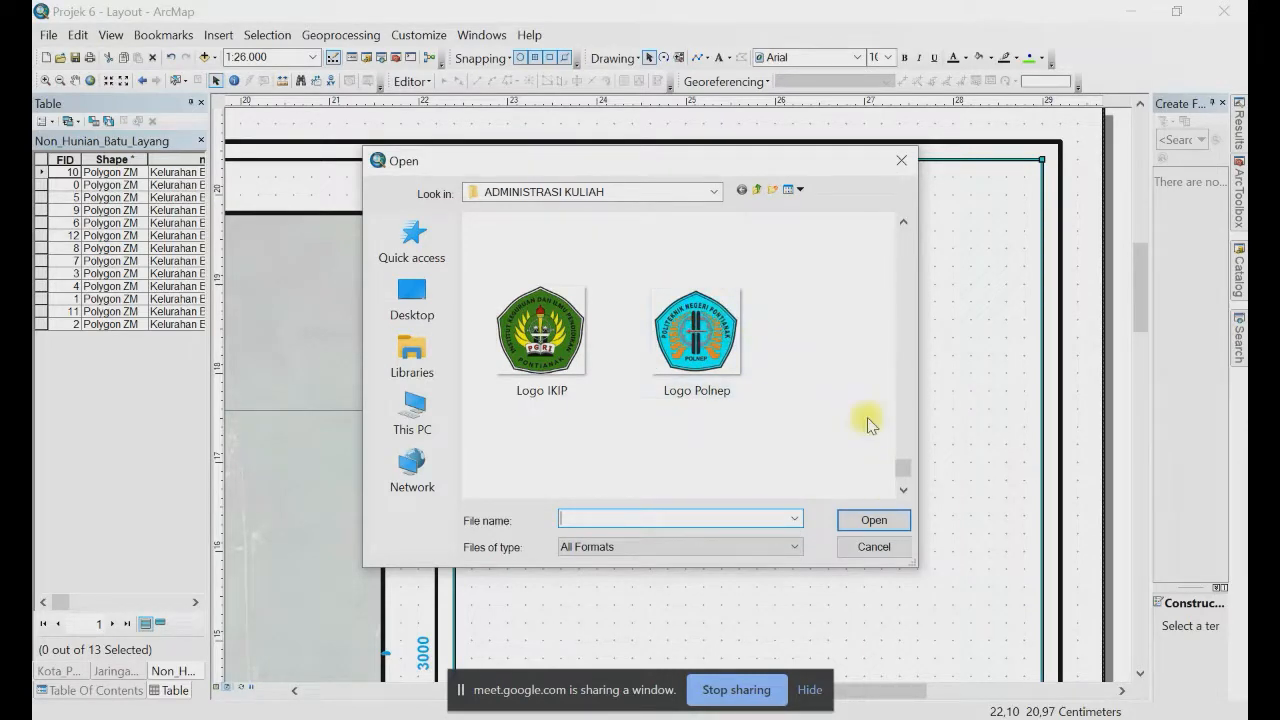
{"action": "scroll", "coordinate": [835, 403], "scroll_direction": "up", "scroll_amount": 1}
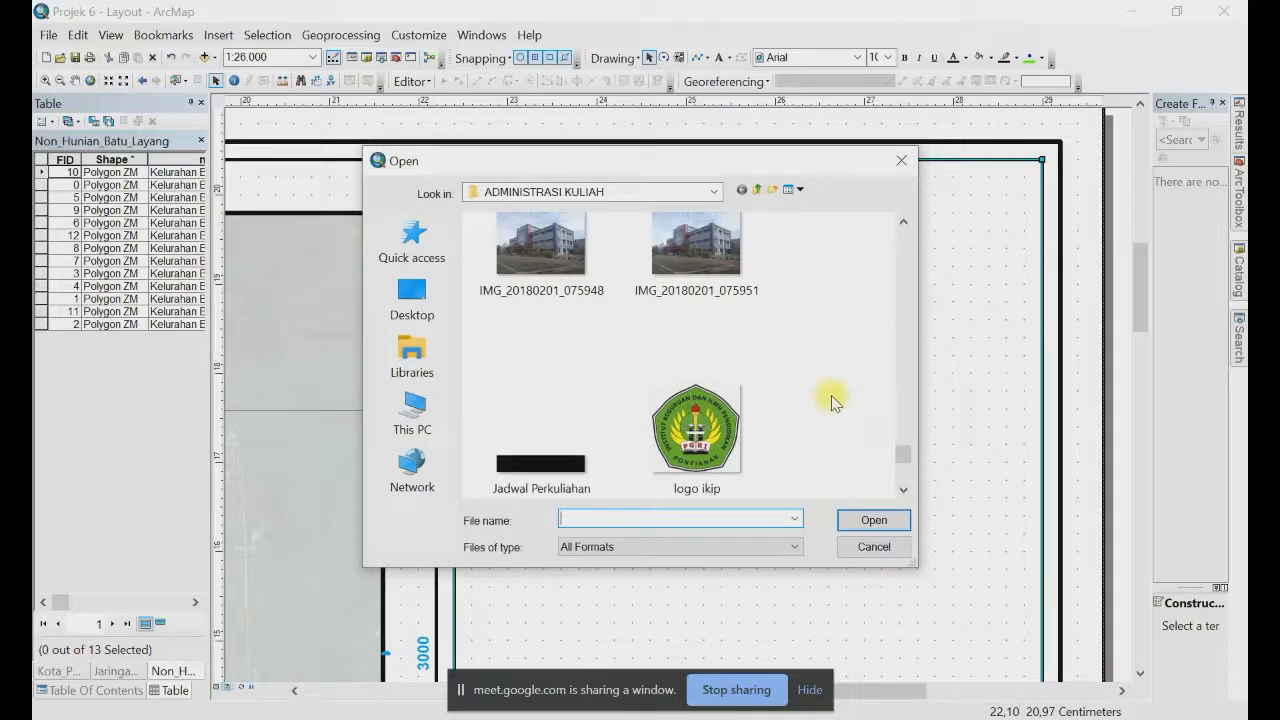
{"action": "scroll", "coordinate": [833, 398], "scroll_direction": "down", "scroll_amount": 4}
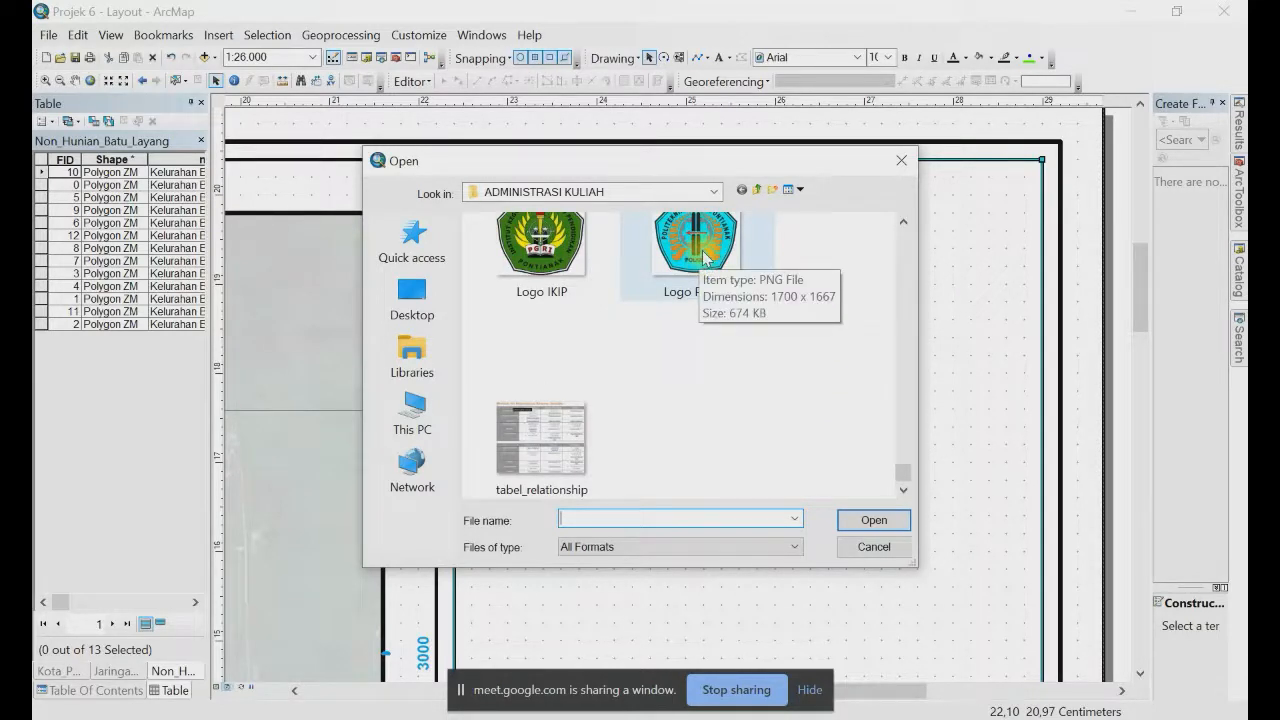
{"action": "left_click", "coordinate": [705, 258]}
{"action": "left_click", "coordinate": [876, 526]}
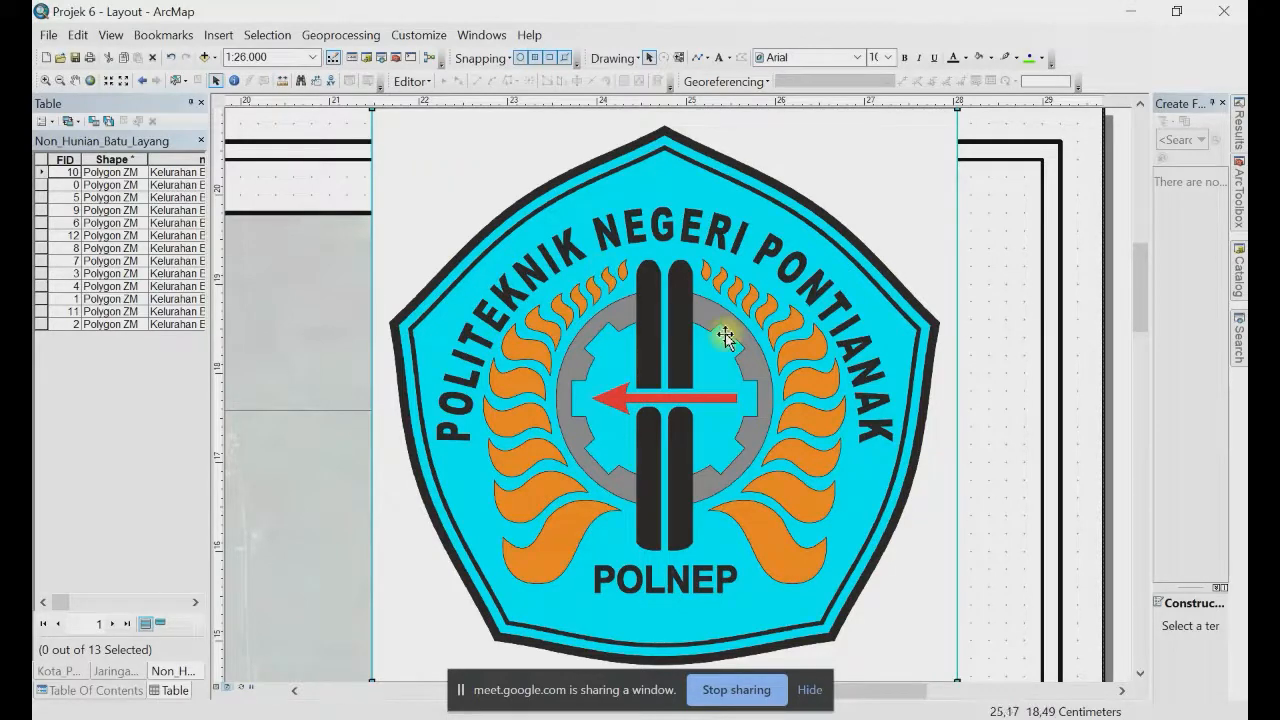
Step: Shrink the logo proportionally and move it to the side panel's top-left corner
{"action": "scroll", "coordinate": [730, 335], "scroll_direction": "up", "scroll_amount": 2}
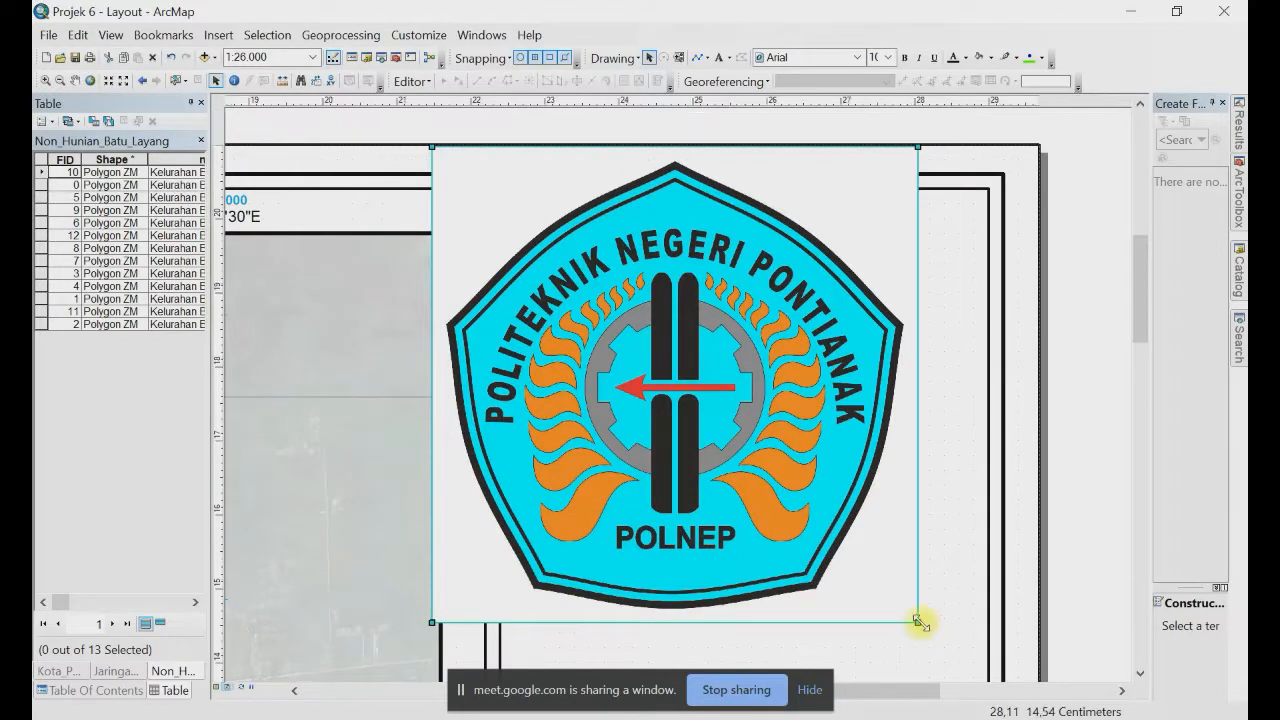
{"action": "left_click_drag", "start_coordinate": [920, 620], "coordinate": [550, 330]}
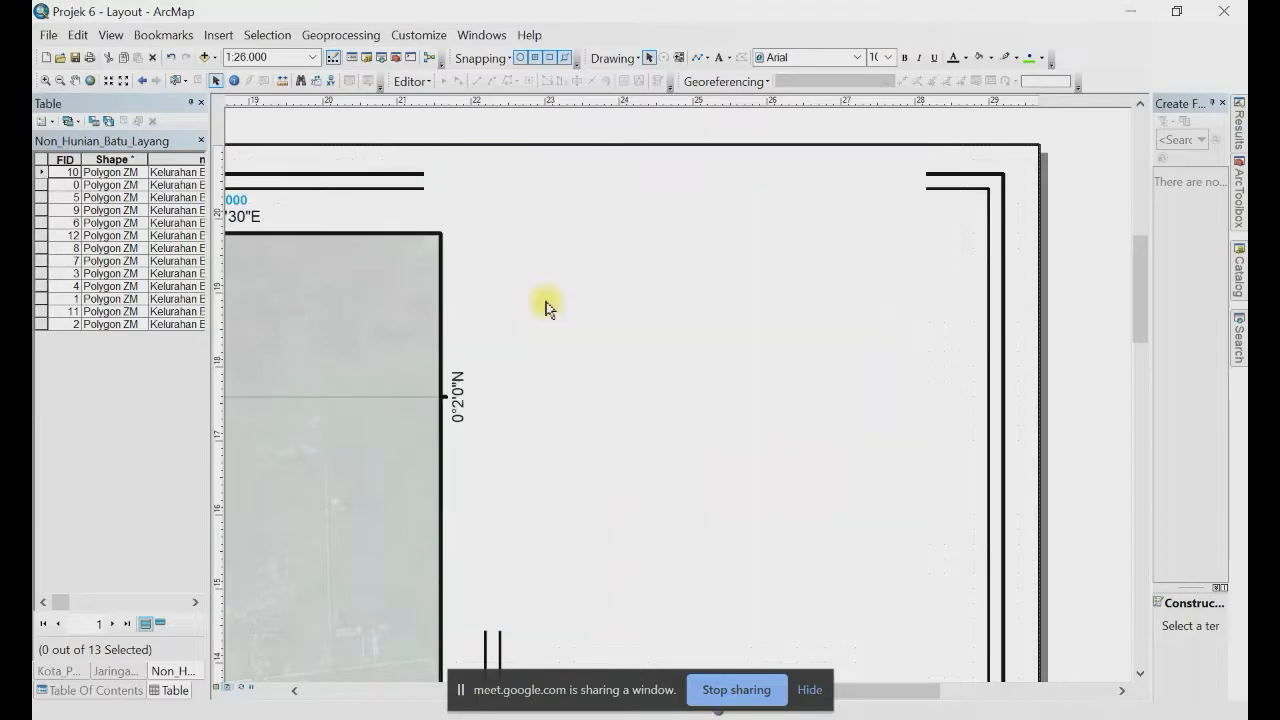
{"action": "left_click_drag", "start_coordinate": [461, 196], "coordinate": [543, 253]}
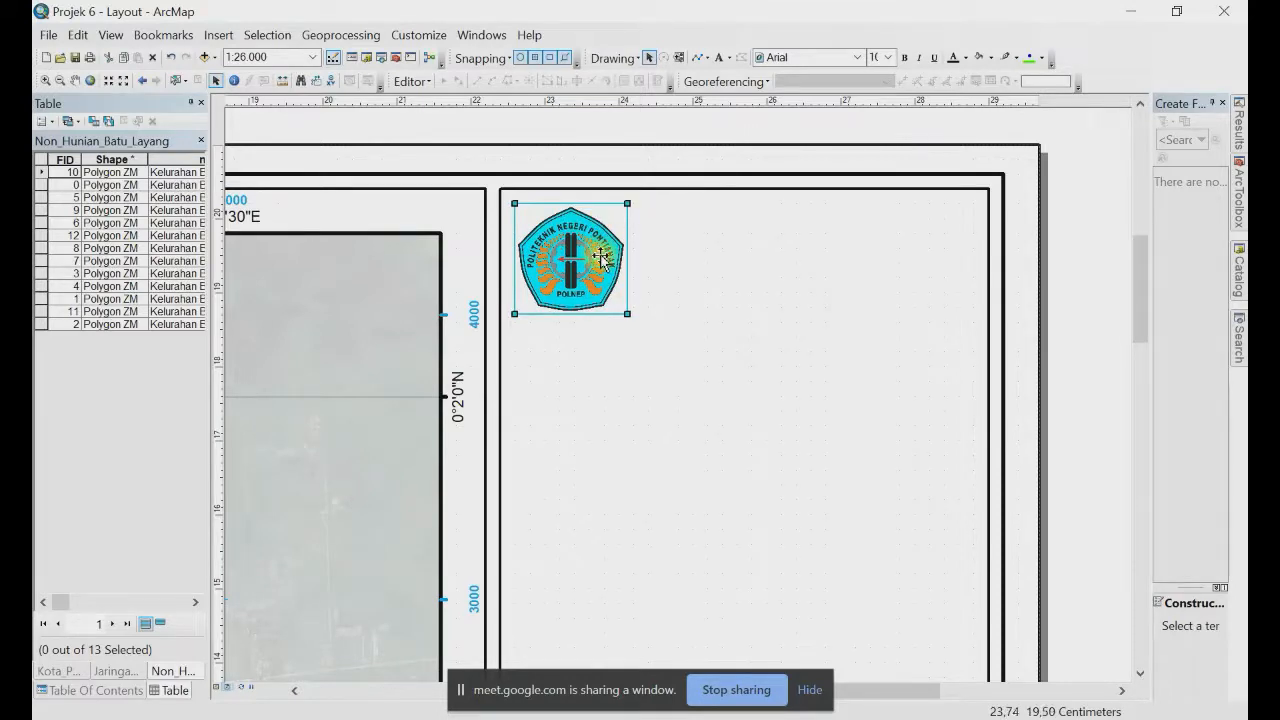
{"action": "left_click", "coordinate": [1075, 215]}
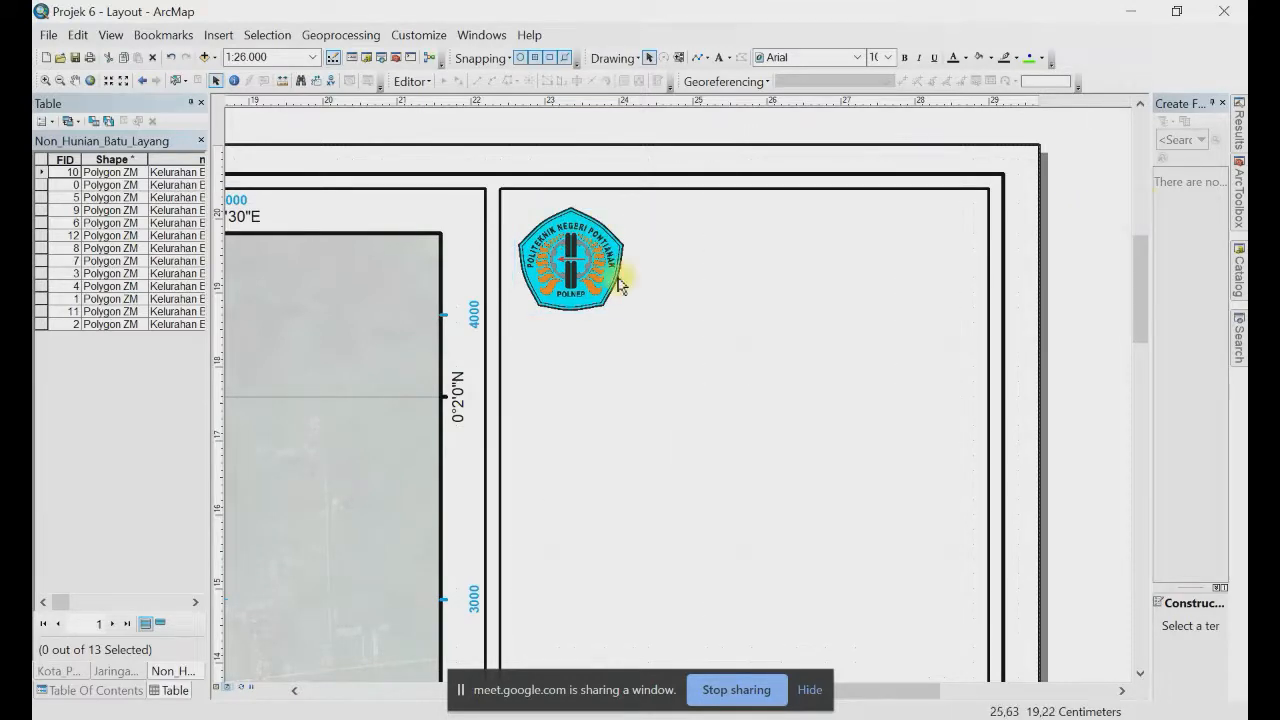
{"action": "left_click", "coordinate": [577, 265]}
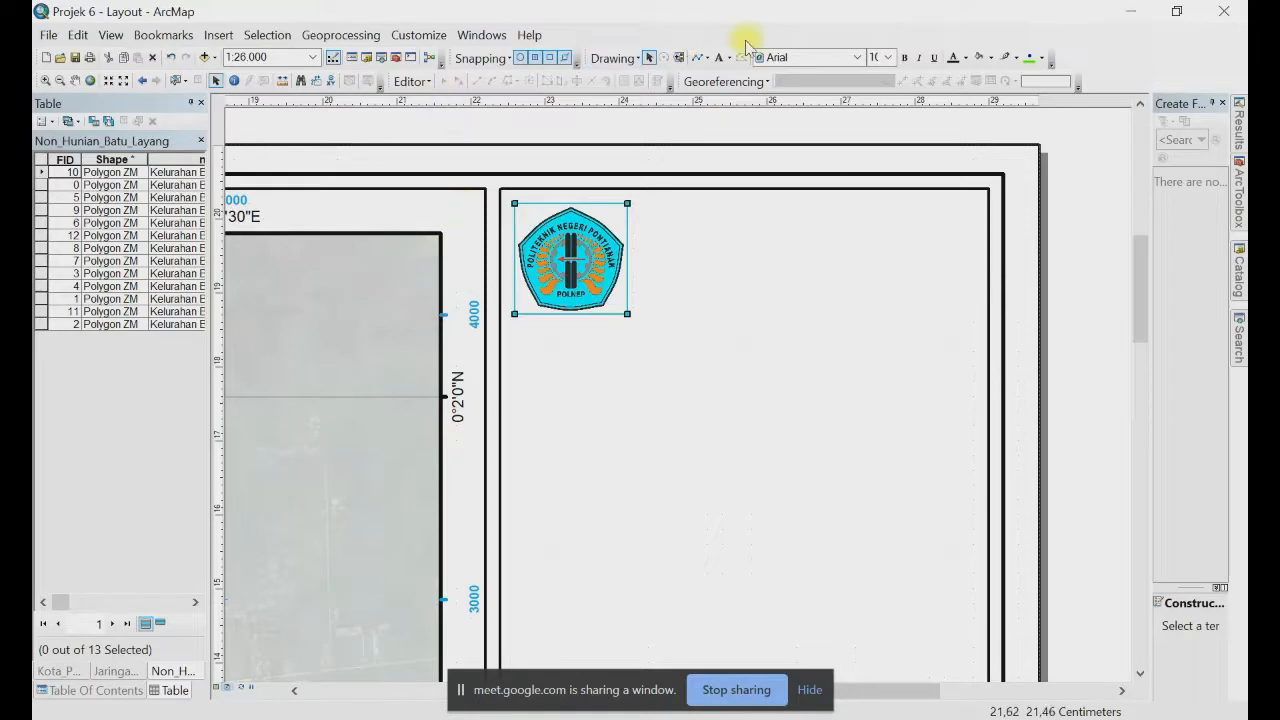
Step: Add a header text starting 'PROGRAM STUDI DESAIN KAWASAN' at the top of the side panel
{"action": "left_click", "coordinate": [720, 58]}
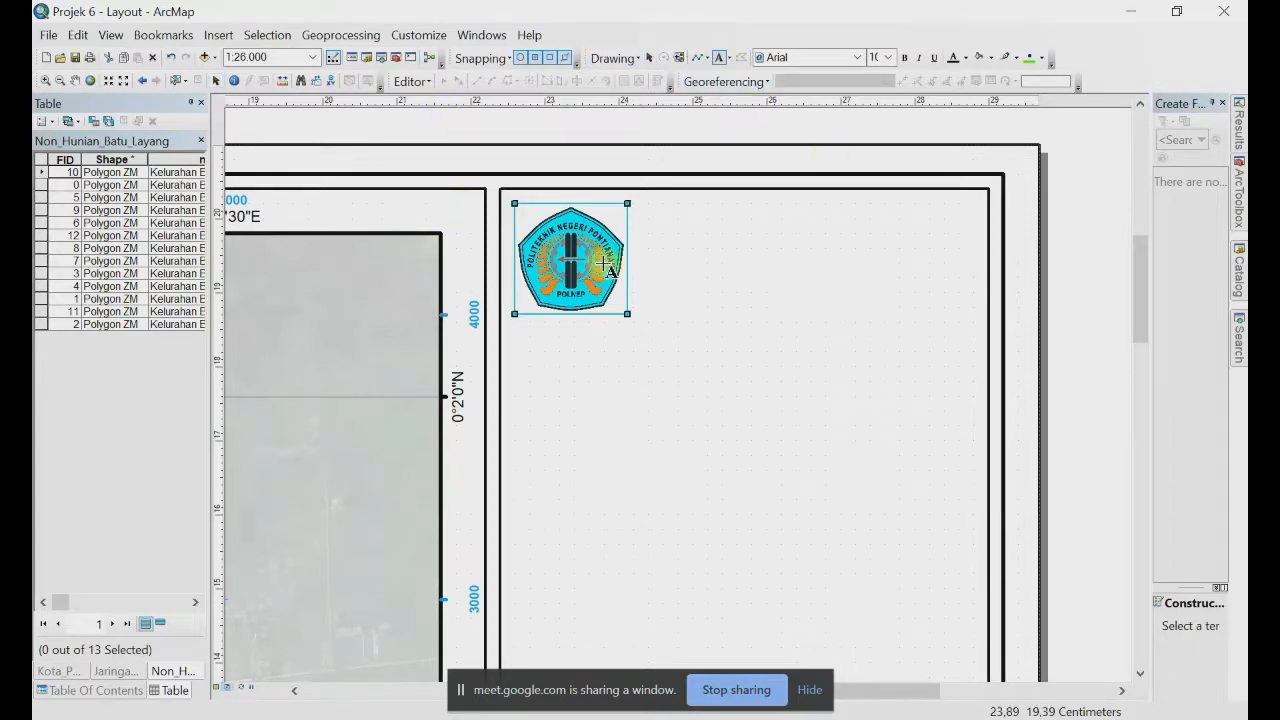
{"action": "left_click", "coordinate": [635, 205]}
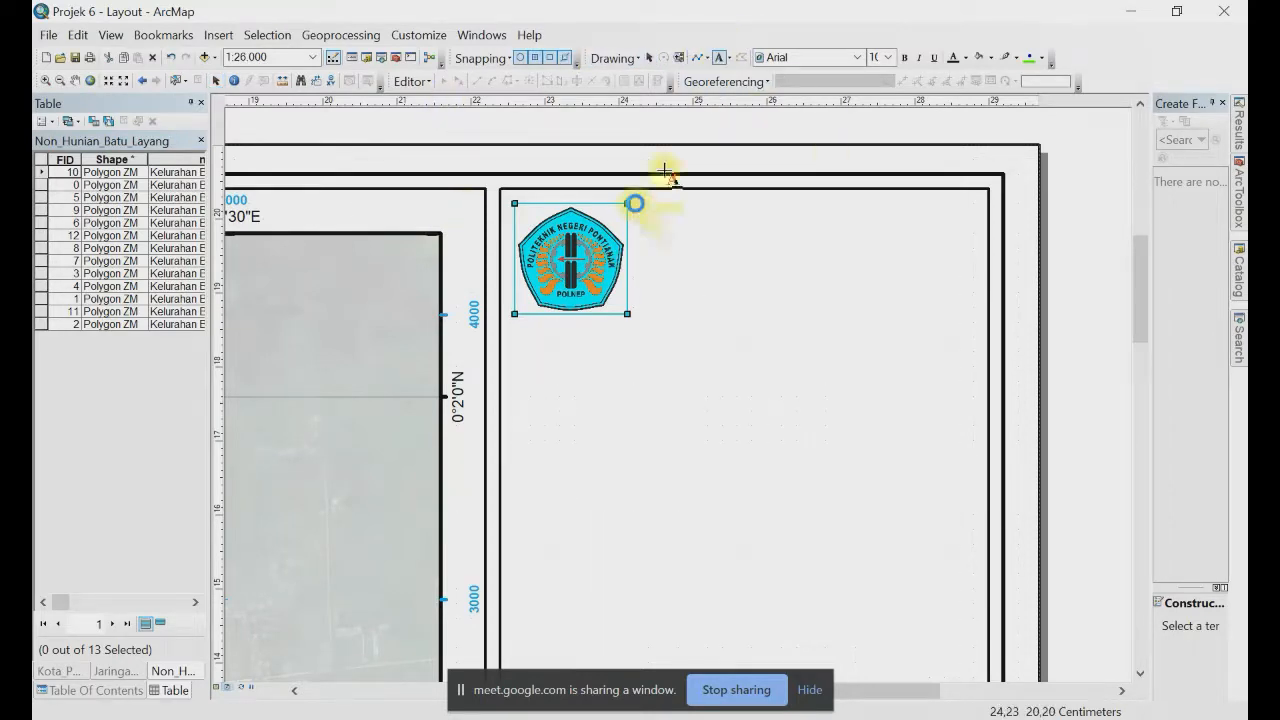
{"action": "left_click", "coordinate": [665, 172]}
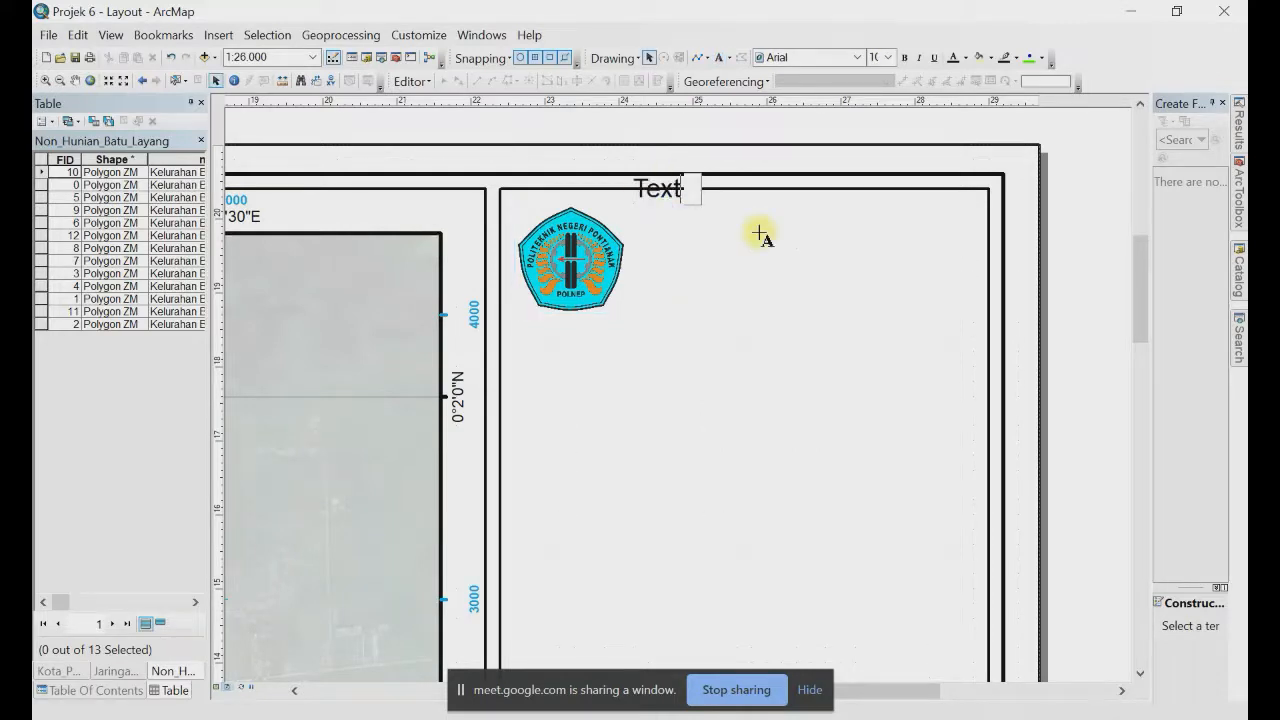
{"action": "key", "text": "ctrl+v"}
{"action": "key", "text": "Return"}
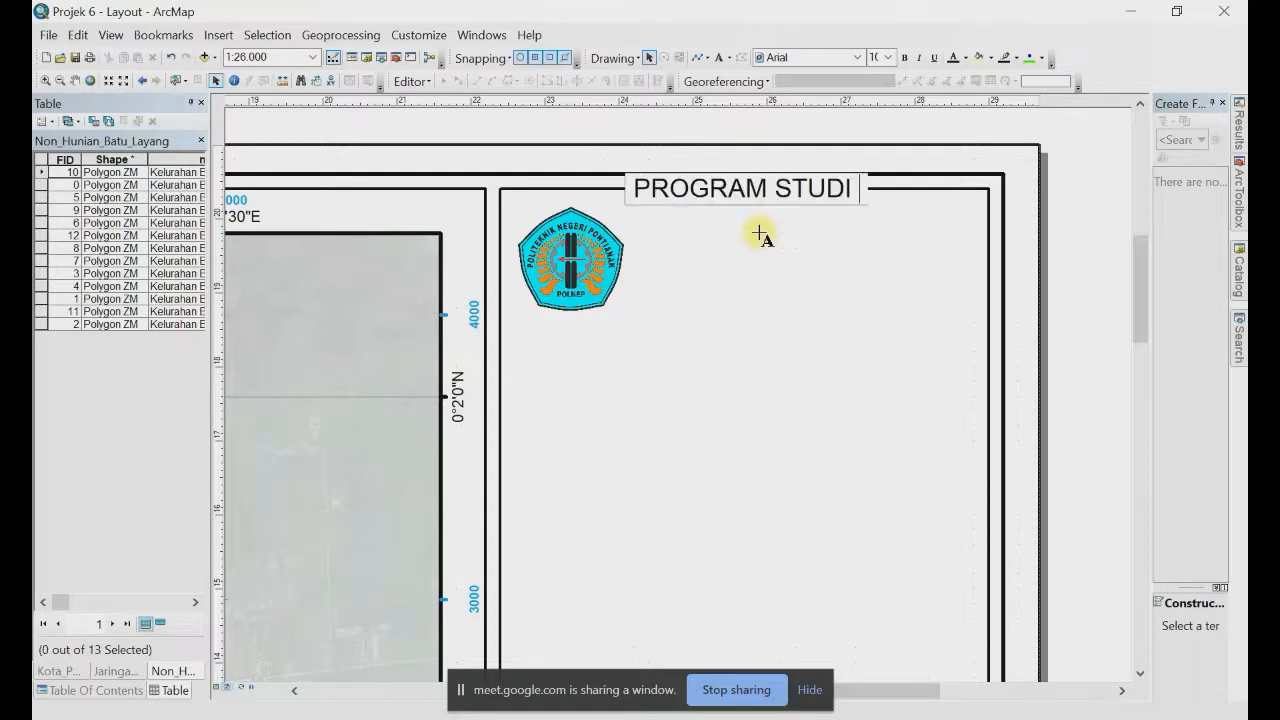
{"action": "type", "text": "DE"}
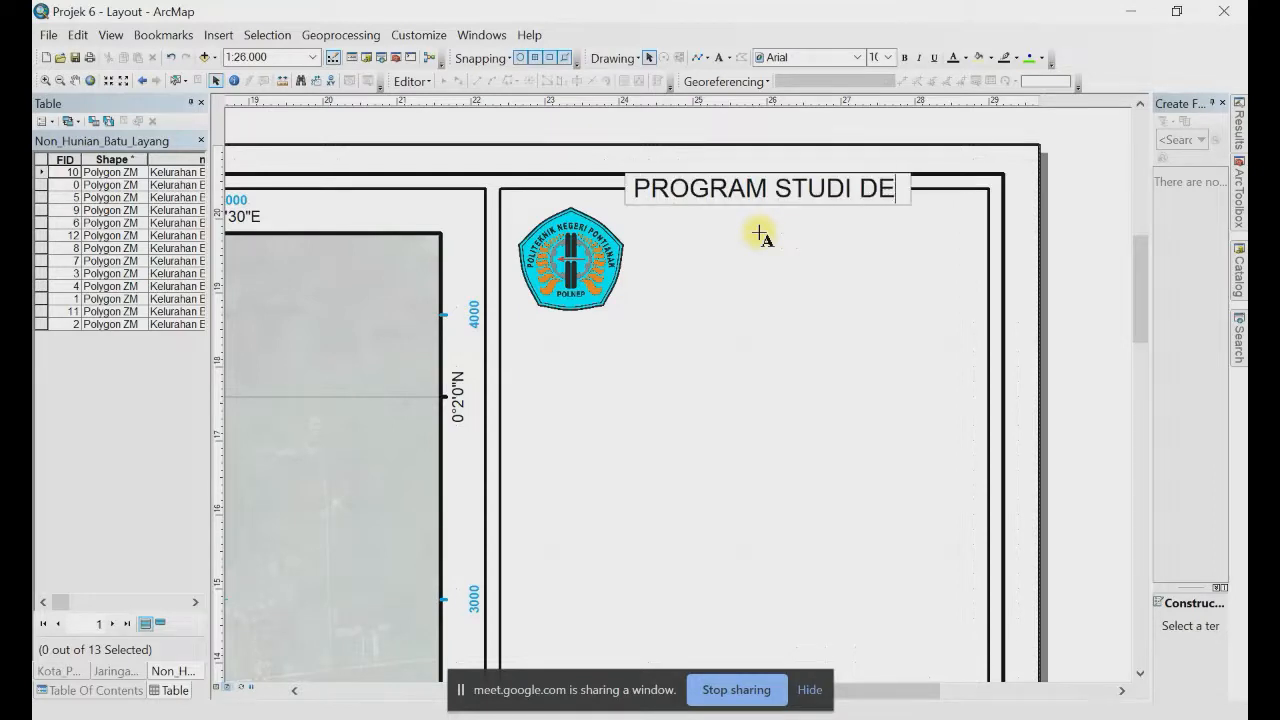
{"action": "type", "text": "SAIN KAWASAN"}
{"action": "key", "text": "BackSpace"}
{"action": "key", "text": "BackSpace"}
{"action": "key", "text": "BackSpace"}
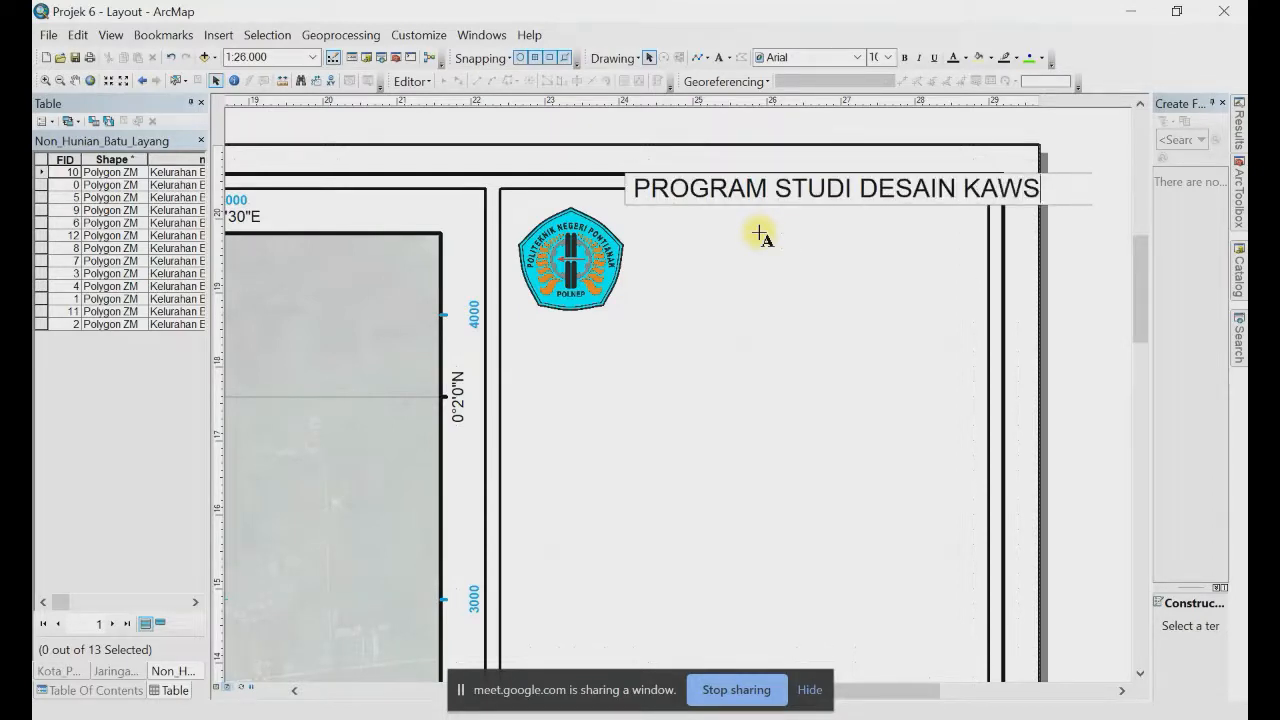
{"action": "type", "text": "ASAN BIN"}
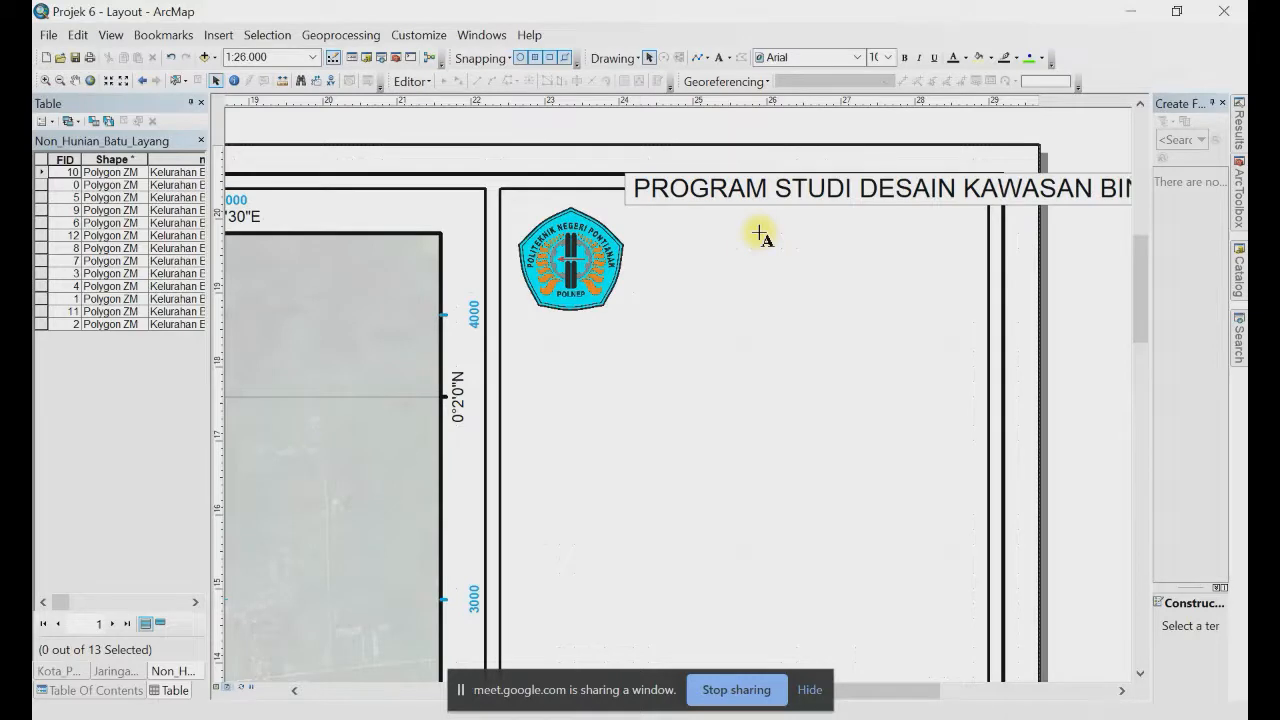
{"action": "key", "text": "Return"}
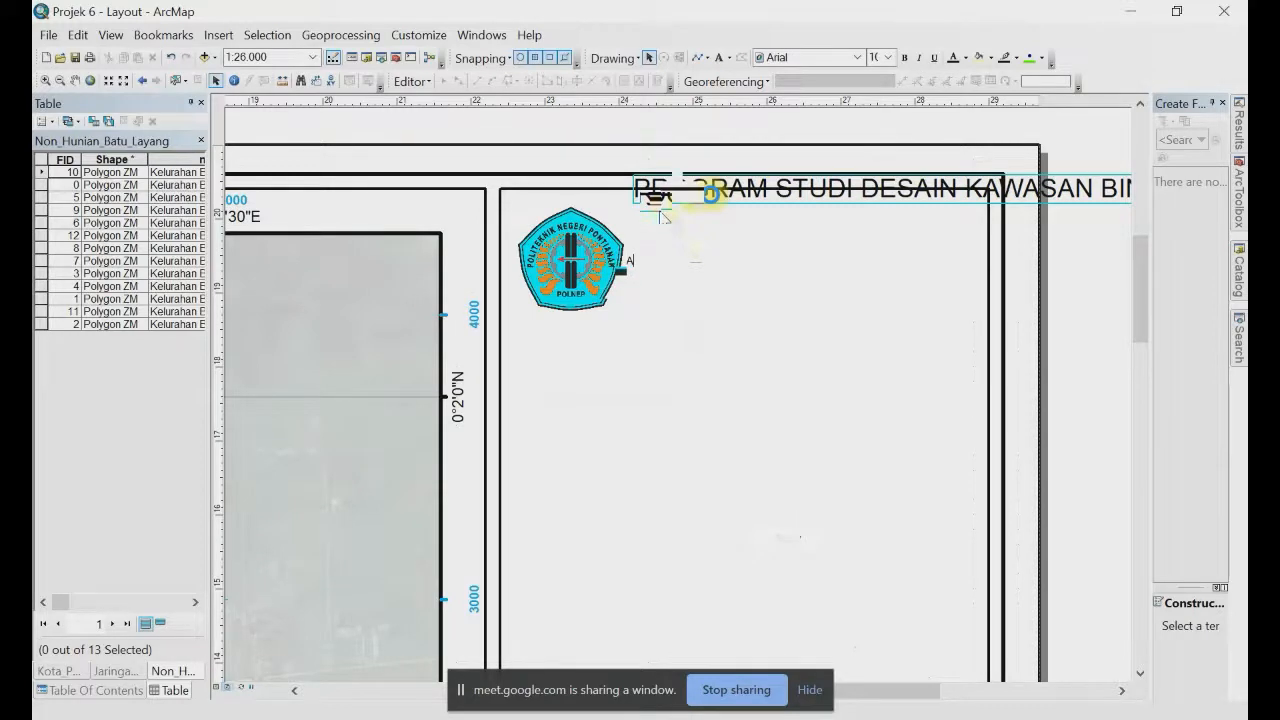
Step: Add POLITEKNIK NEGERI PONTIANAK and an address line with the postal code to the header
{"action": "double_click", "coordinate": [710, 194]}
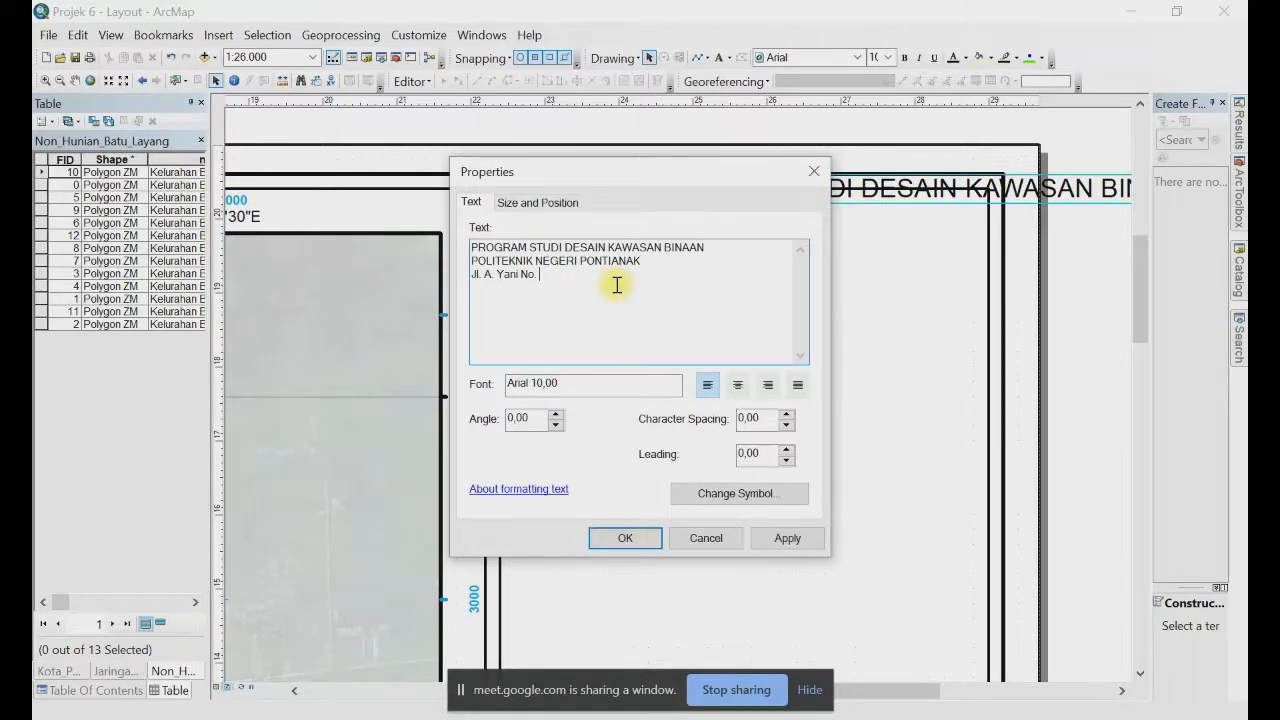
{"action": "left_click", "coordinate": [1174, 704]}
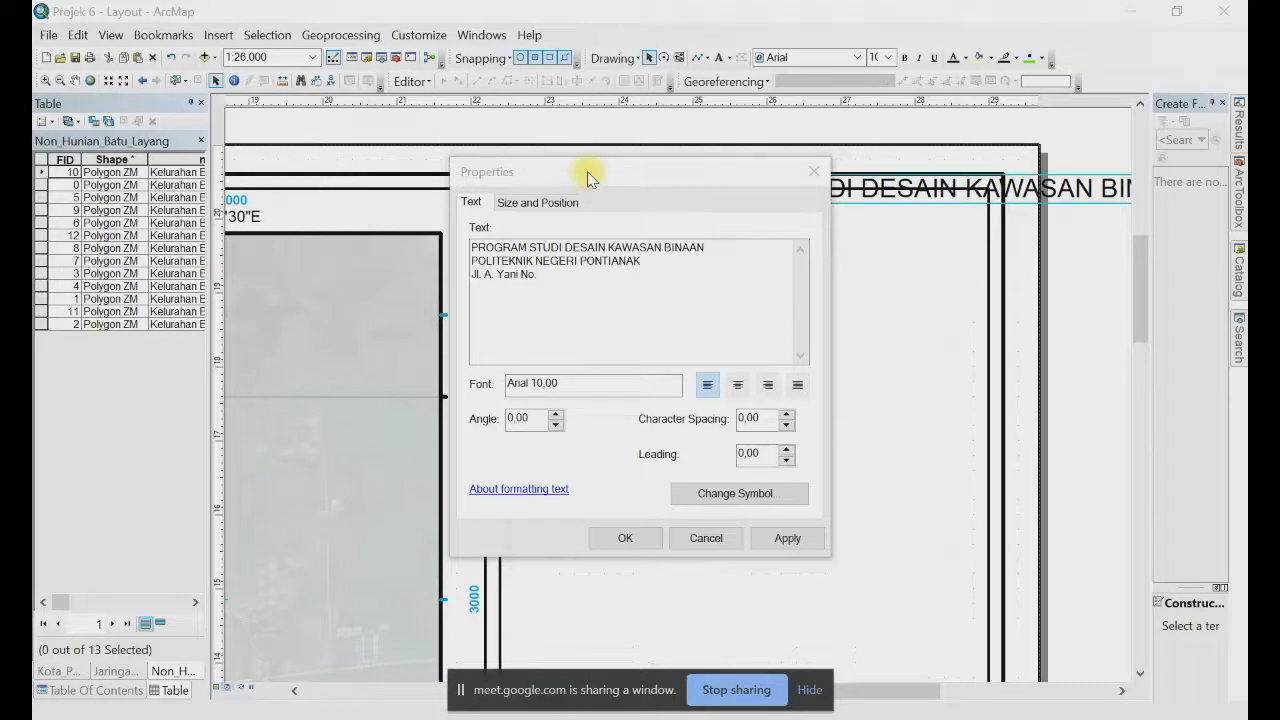
{"action": "left_click_drag", "start_coordinate": [509, 274], "coordinate": [537, 274]}
{"action": "type", "text": "78124"}
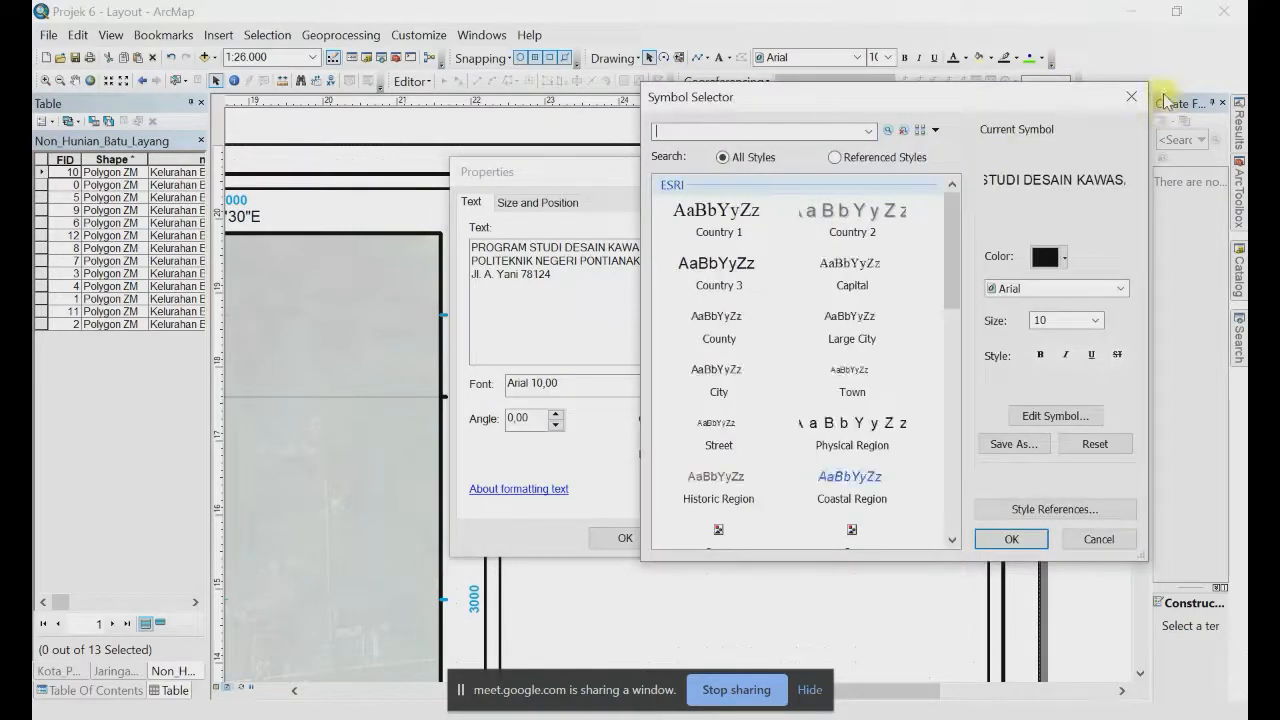
{"action": "left_click", "coordinate": [1132, 96]}
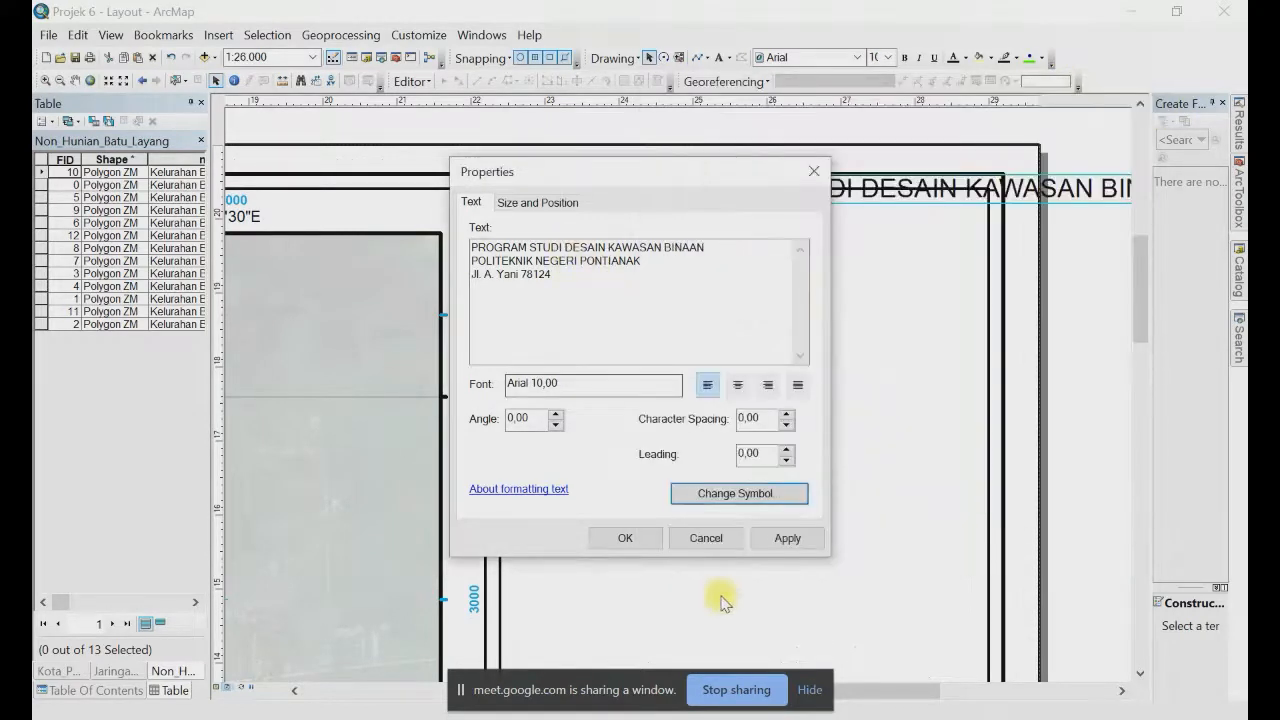
{"action": "left_click", "coordinate": [626, 538]}
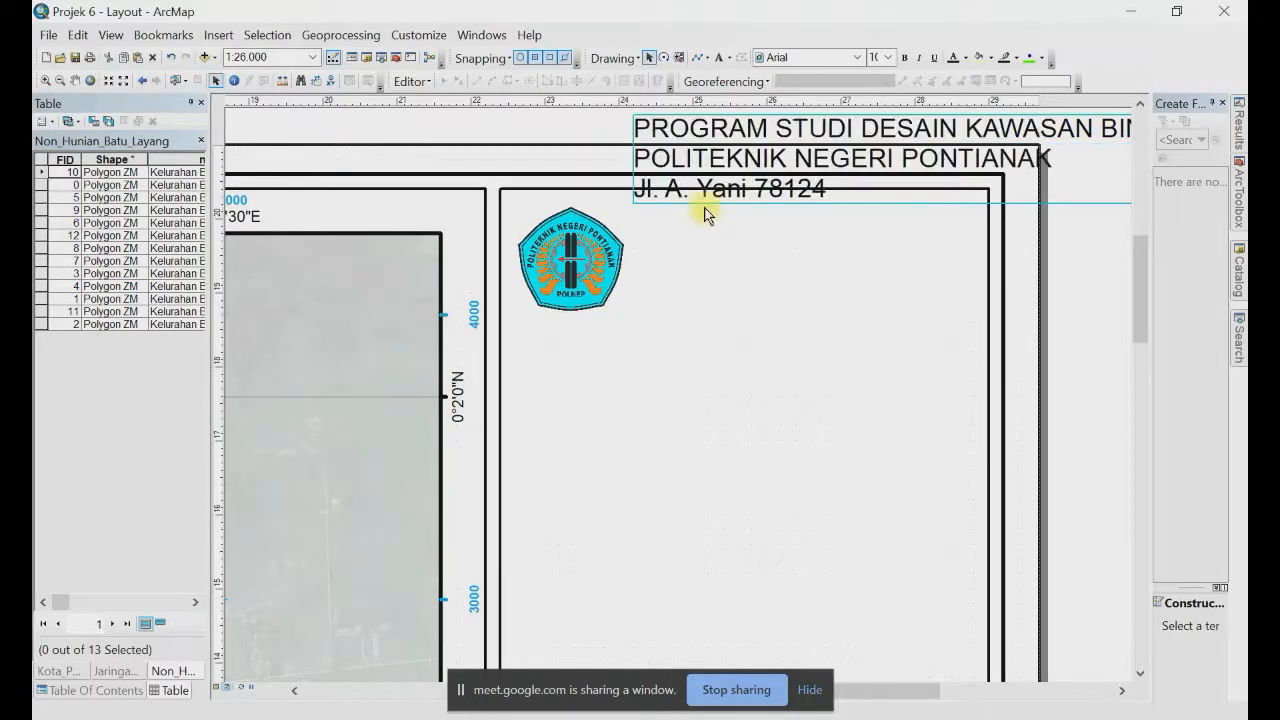
Step: Position the three-line header beside the logo and set its font size to 6
{"action": "left_click_drag", "start_coordinate": [886, 129], "coordinate": [783, 270]}
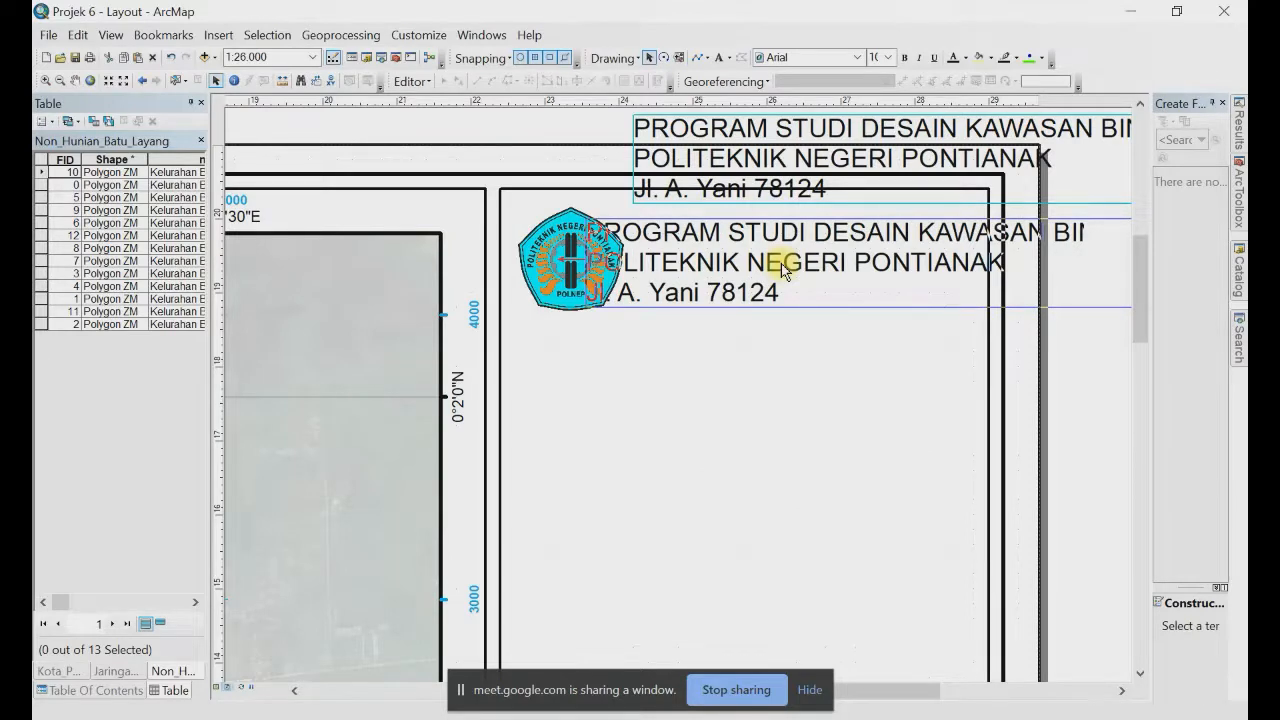
{"action": "left_click_drag", "start_coordinate": [783, 270], "coordinate": [701, 287]}
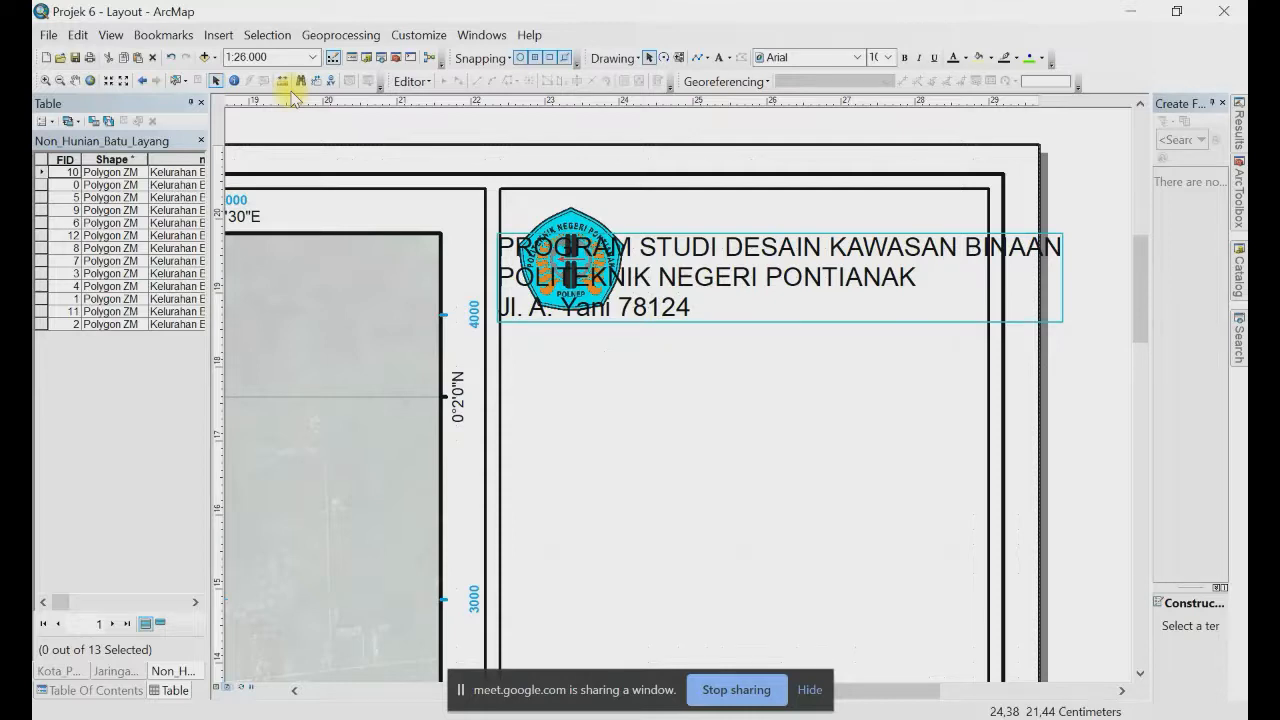
{"action": "left_click", "coordinate": [887, 57]}
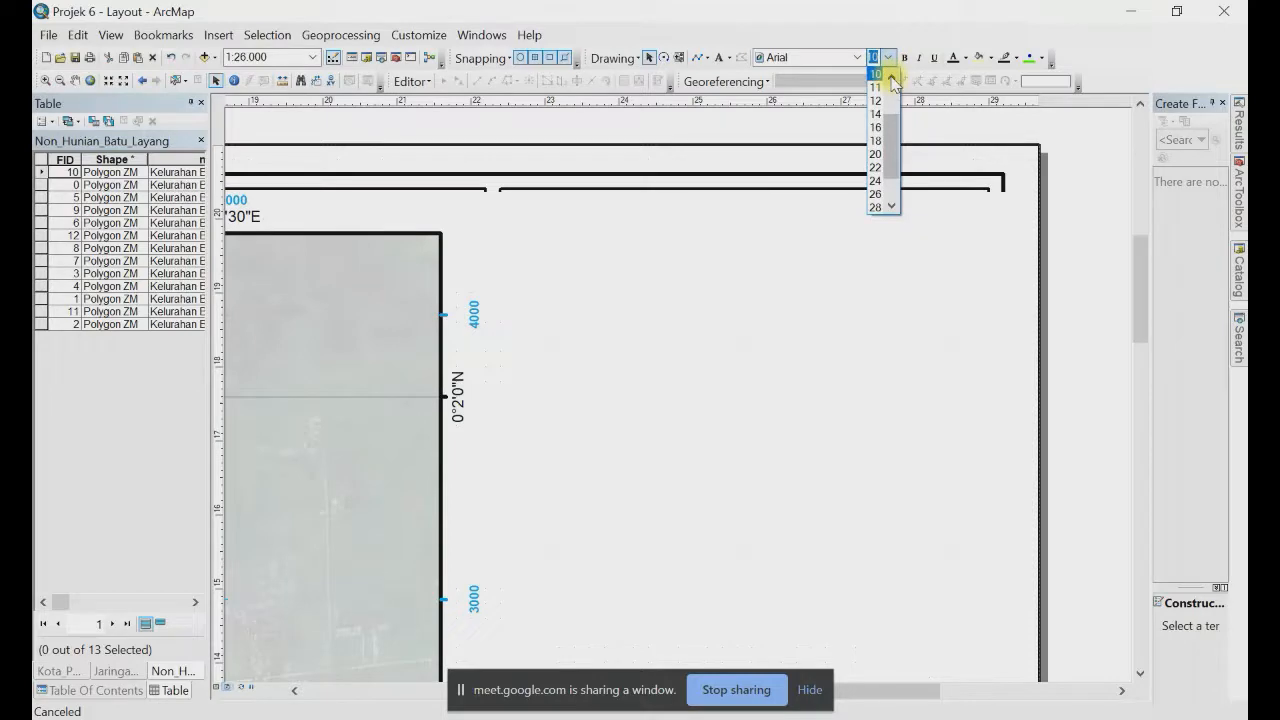
{"action": "left_click", "coordinate": [893, 84]}
{"action": "left_click", "coordinate": [875, 74]}
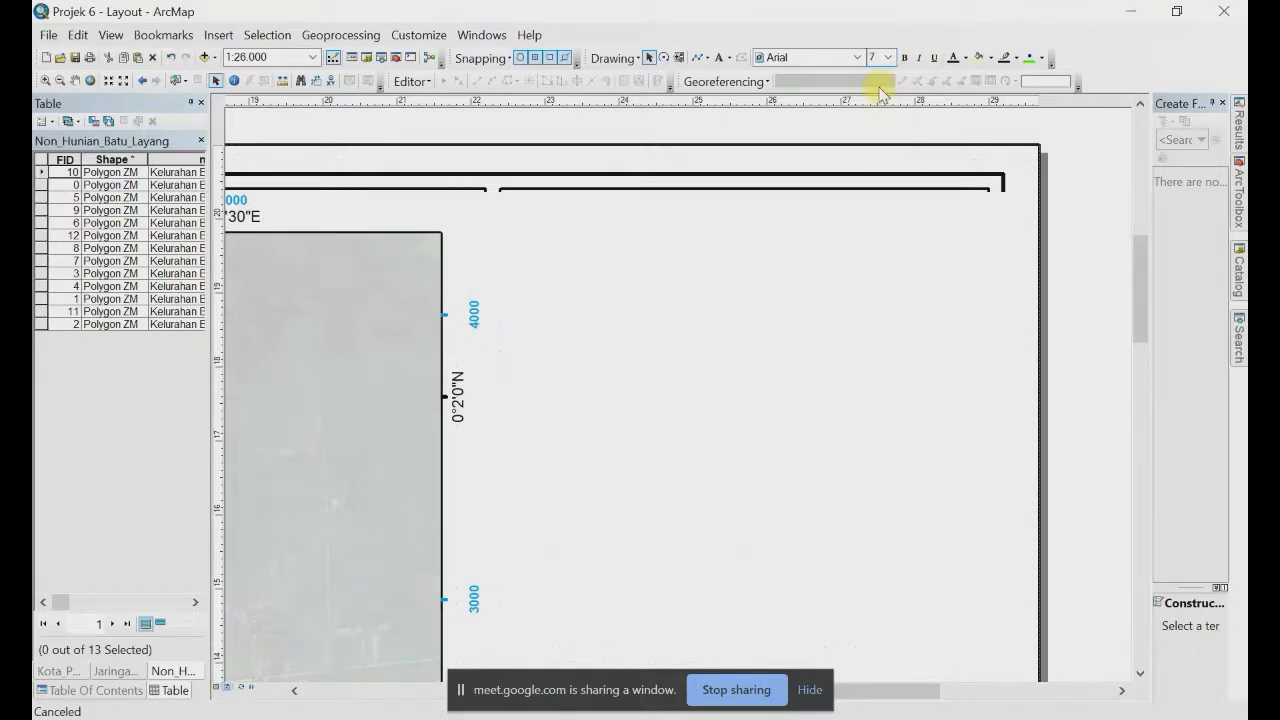
{"action": "left_click_drag", "start_coordinate": [643, 283], "coordinate": [712, 246]}
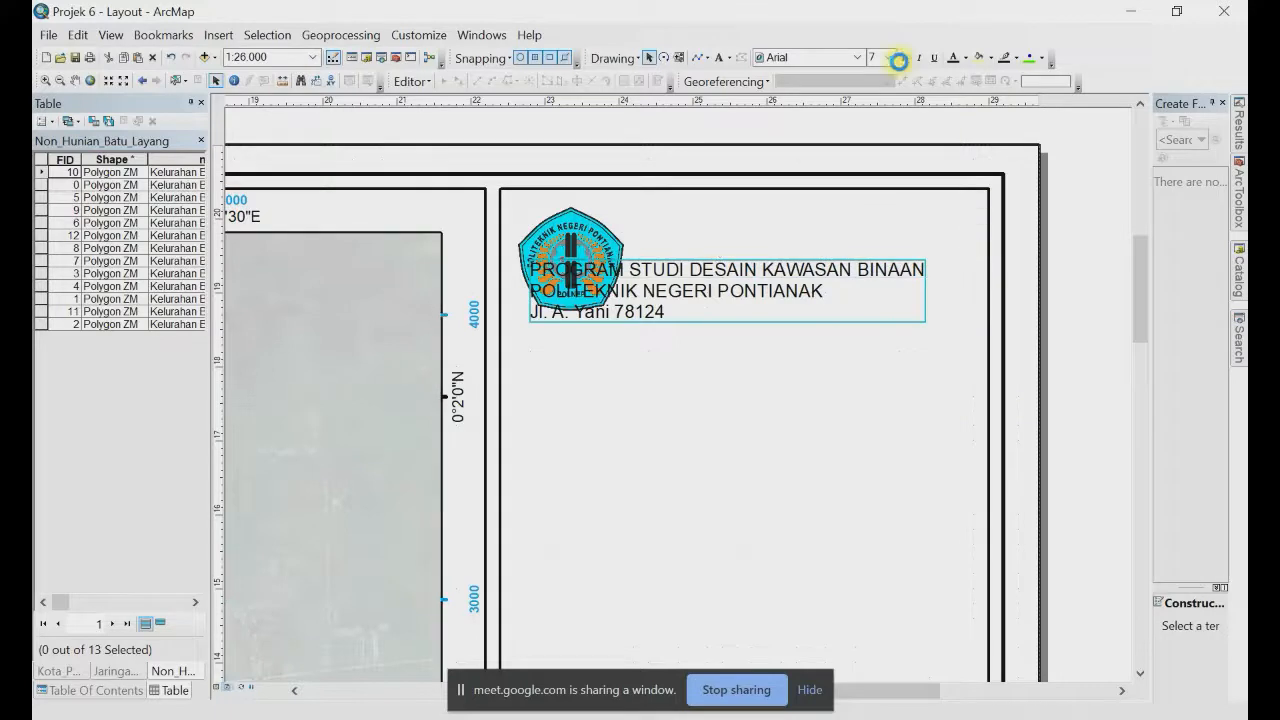
{"action": "left_click", "coordinate": [887, 57]}
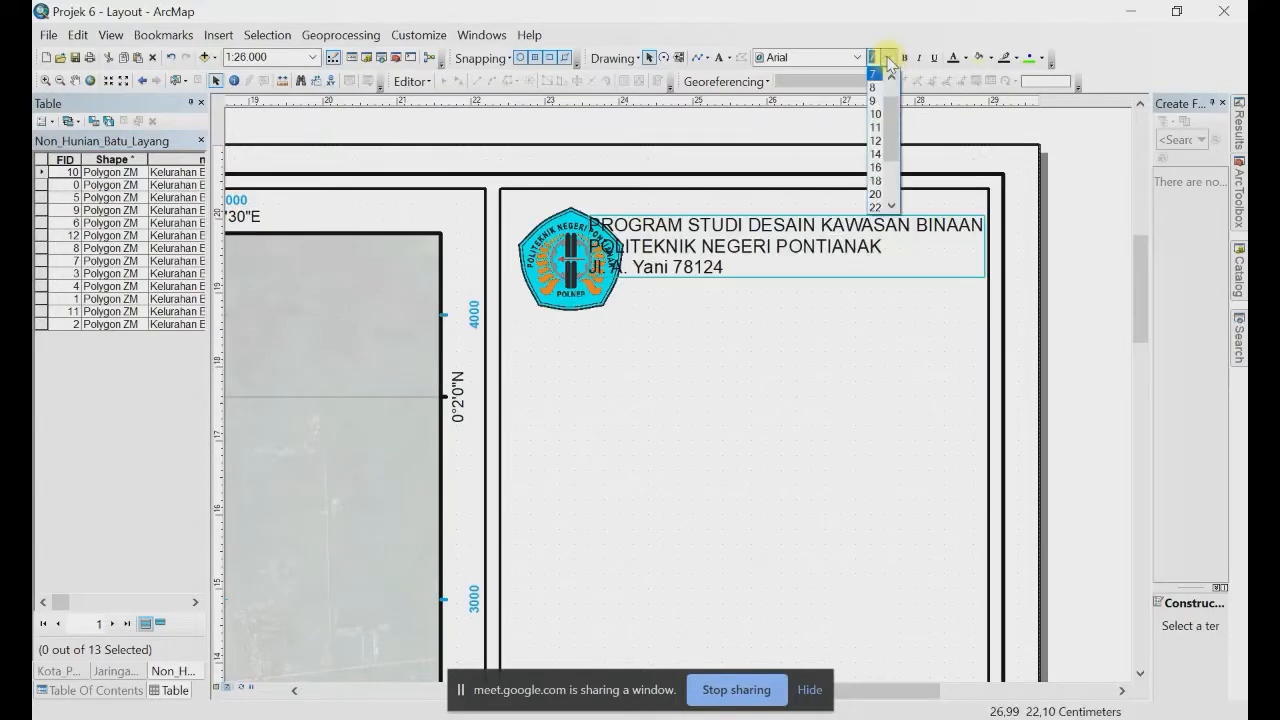
{"action": "left_click", "coordinate": [876, 67]}
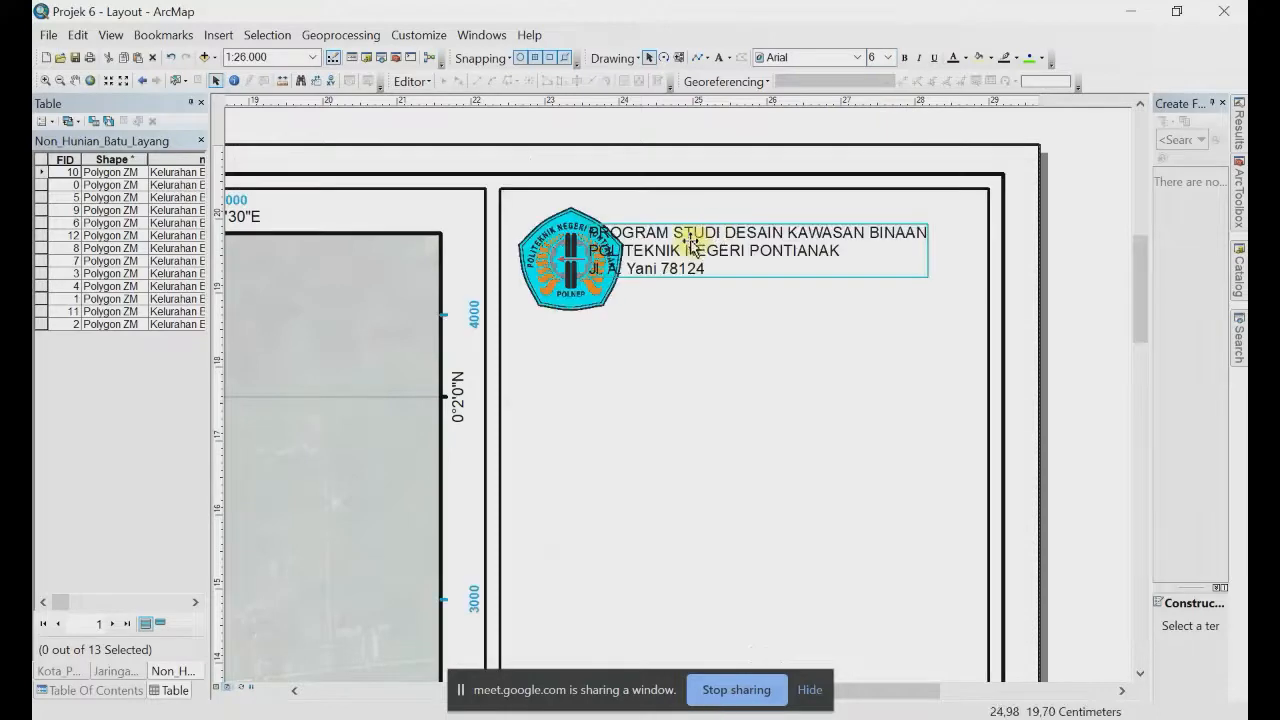
{"action": "left_click_drag", "start_coordinate": [706, 248], "coordinate": [738, 229]}
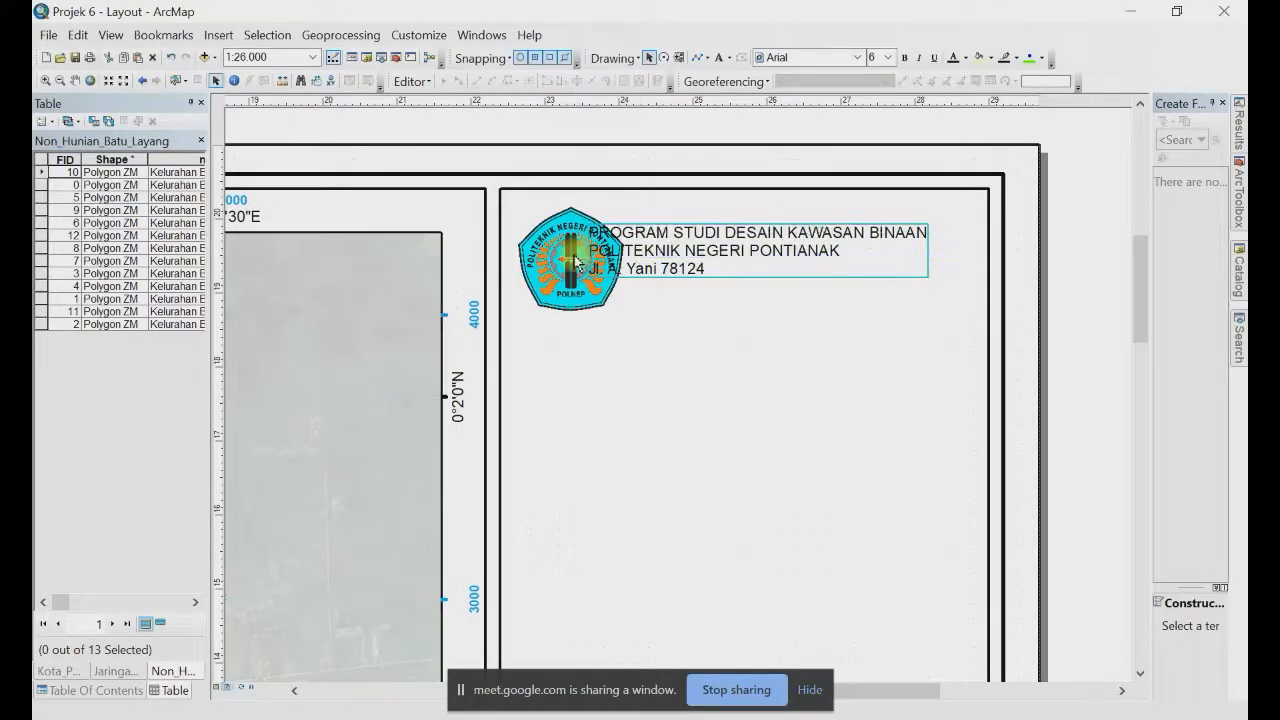
Step: Shrink the Polnep logo further and shift the header text clear to its right
{"action": "left_click", "coordinate": [575, 250]}
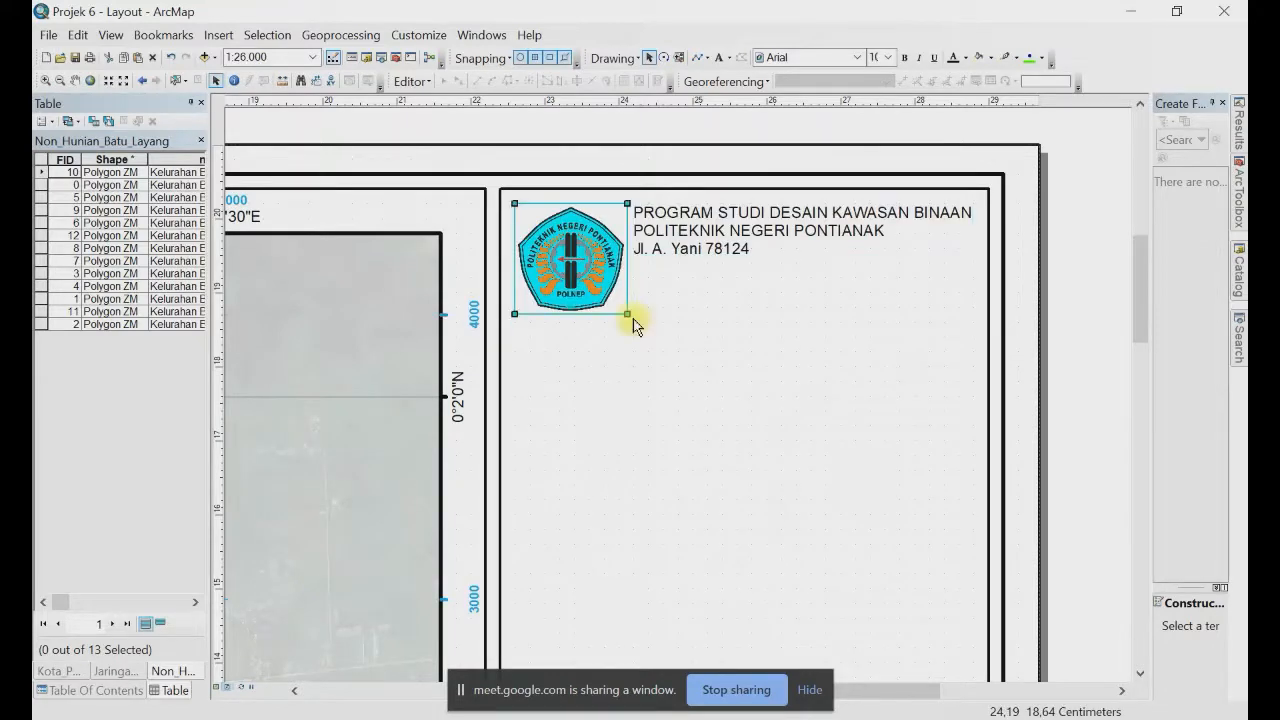
{"action": "left_click_drag", "start_coordinate": [627, 314], "coordinate": [591, 278]}
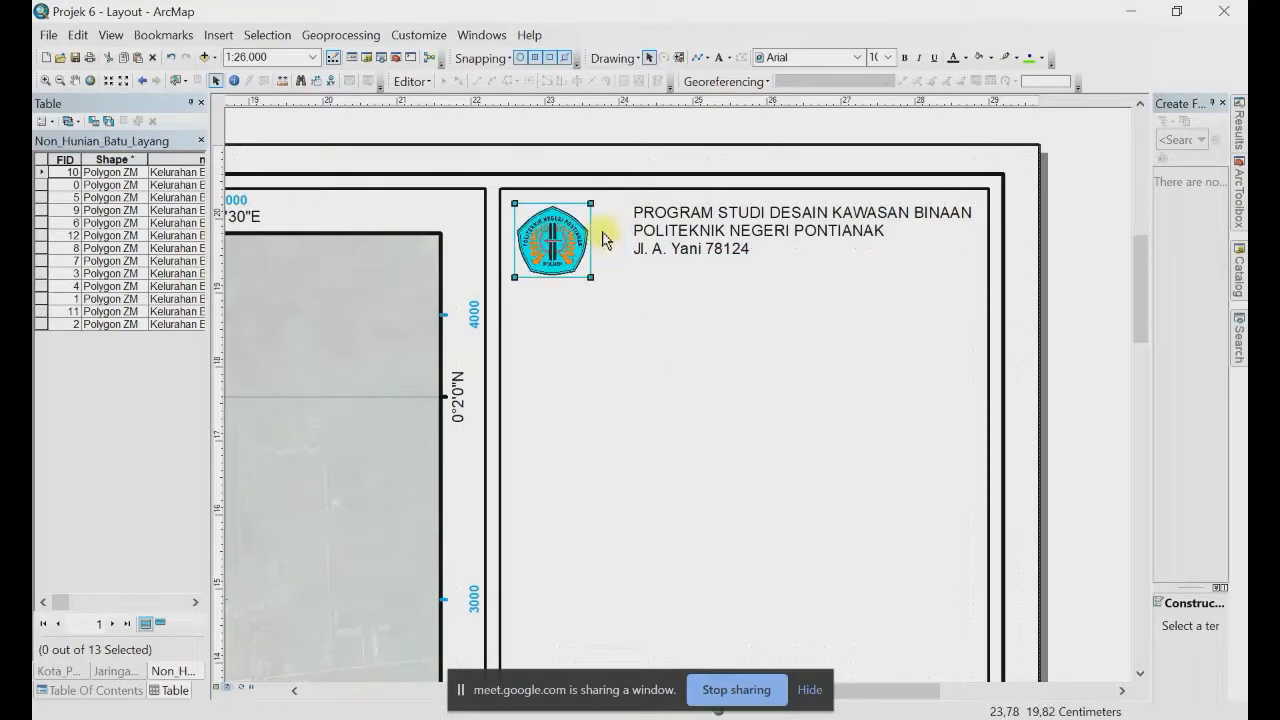
{"action": "left_click", "coordinate": [668, 238]}
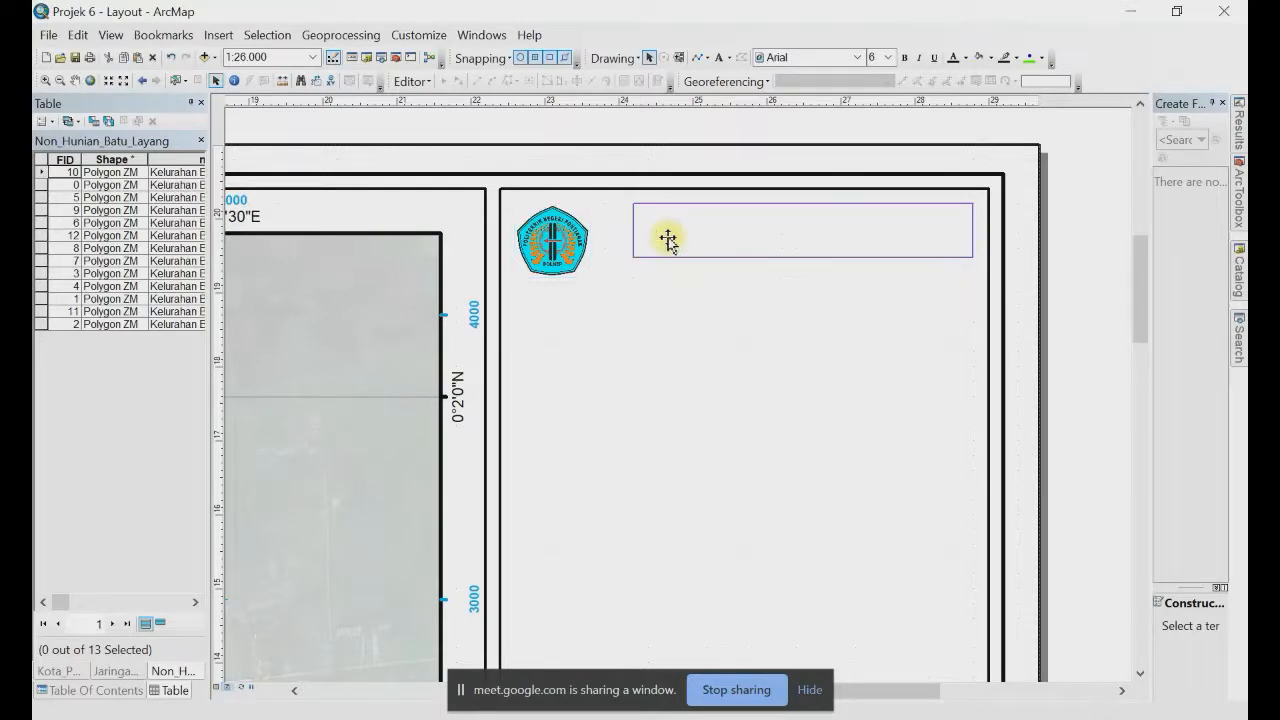
{"action": "left_click_drag", "start_coordinate": [668, 240], "coordinate": [657, 242]}
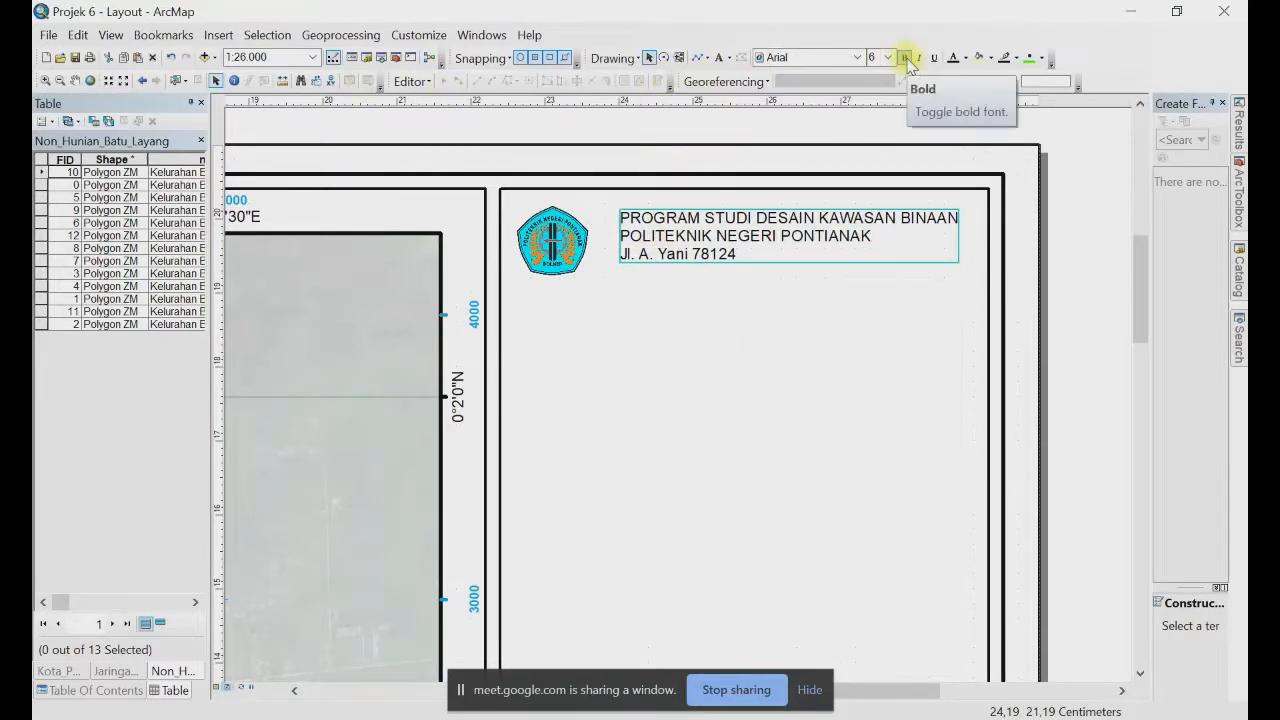
Step: Draw a vertical divider line between logo and header, then begin a horizontal line below
{"action": "left_click", "coordinate": [697, 58]}
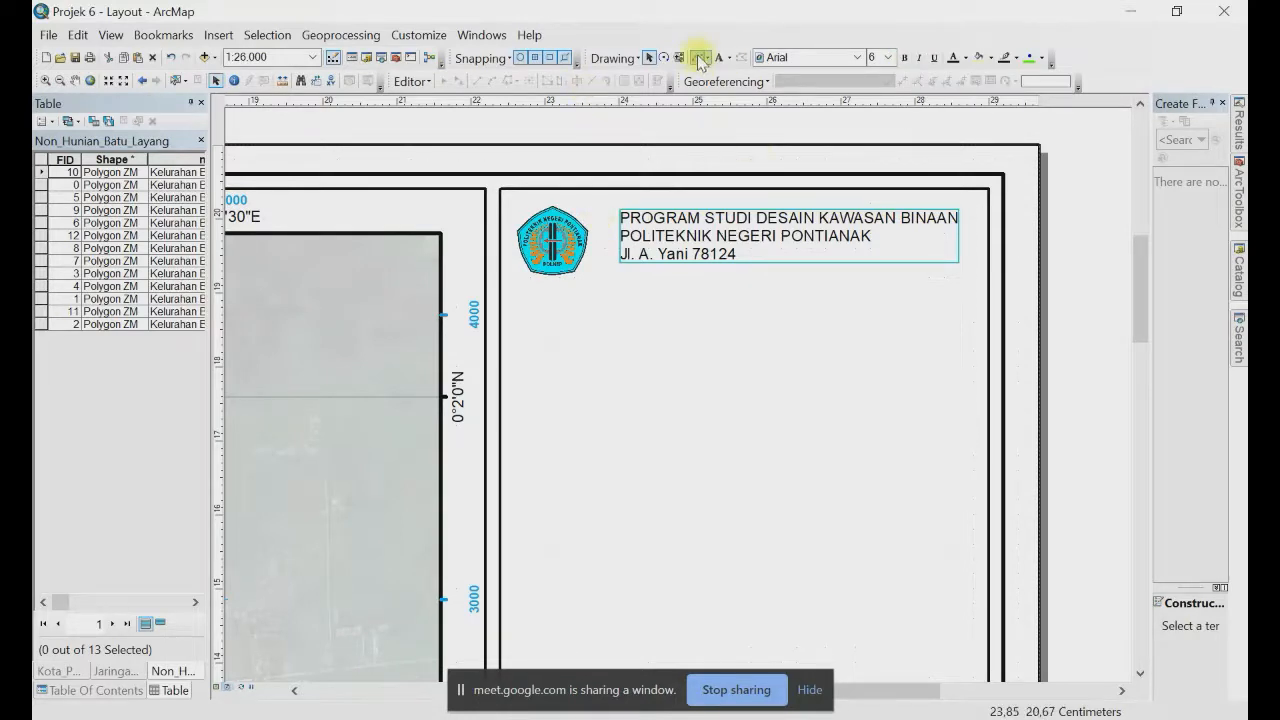
{"action": "left_click", "coordinate": [589, 204]}
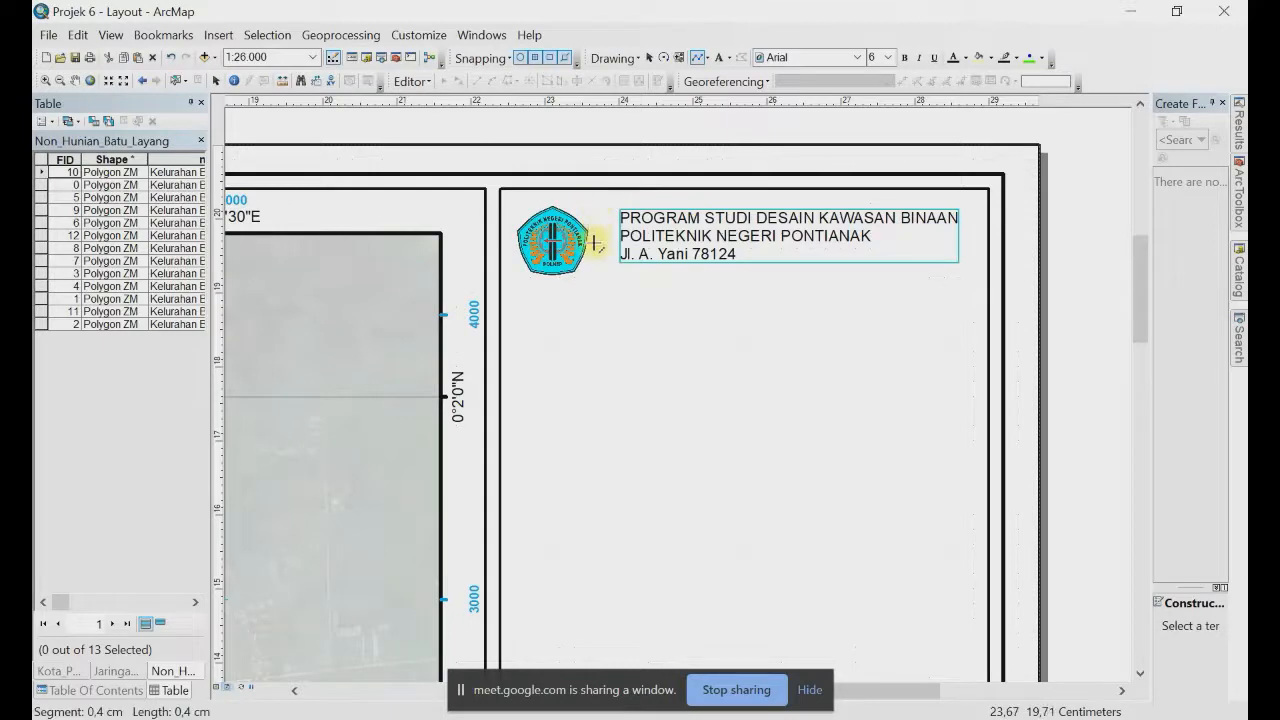
{"action": "double_click", "coordinate": [588, 276]}
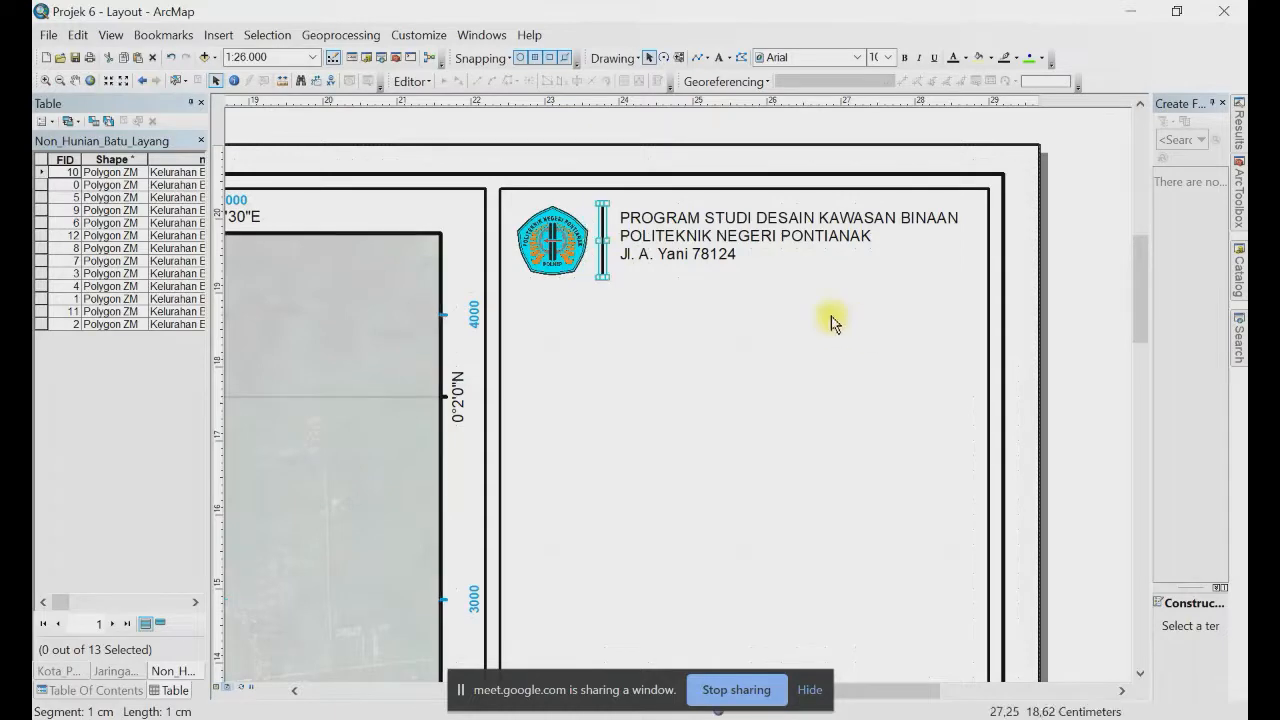
{"action": "left_click", "coordinate": [700, 60]}
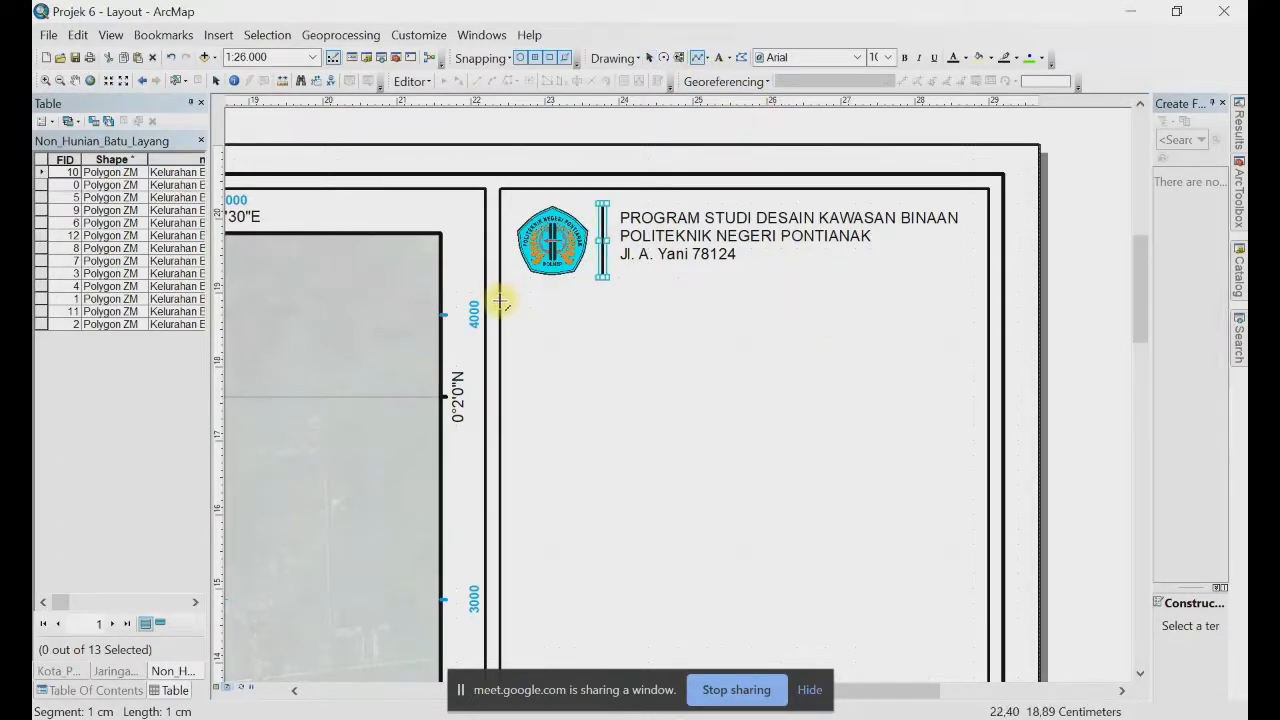
{"action": "left_click", "coordinate": [500, 305]}
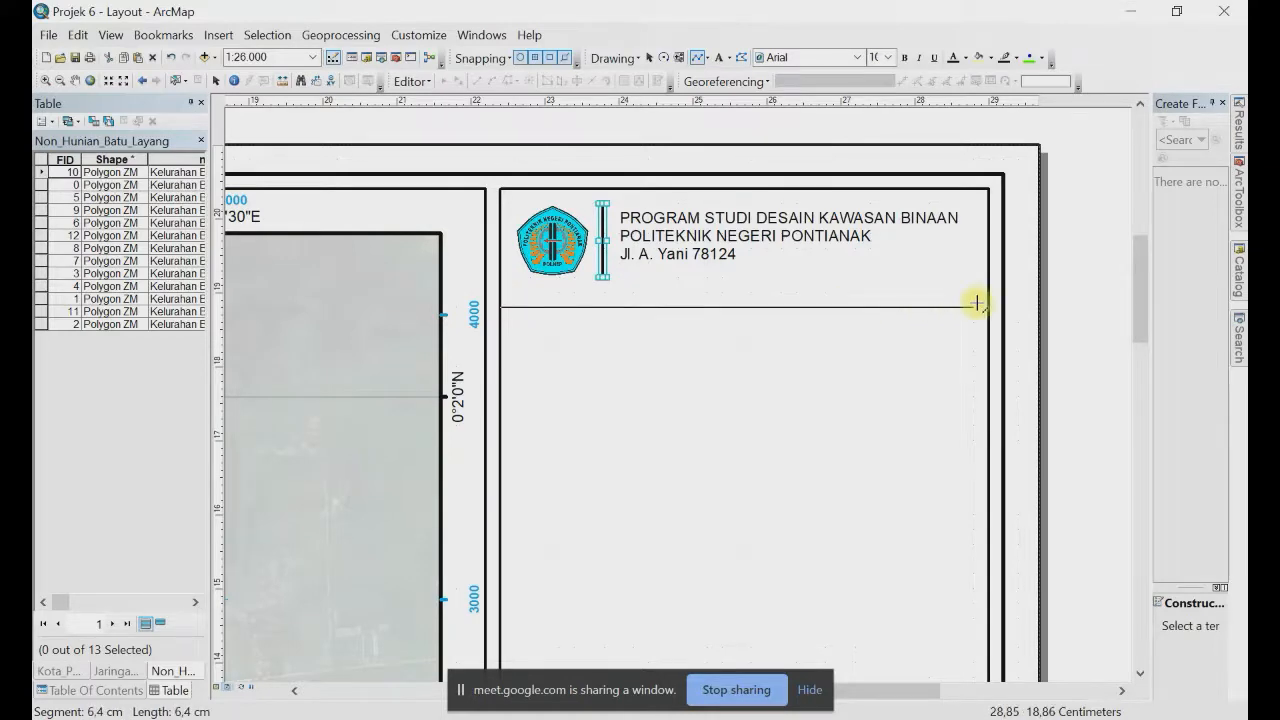
Step: Finish the horizontal divider line across the side panel and move it up just beneath the logo and header
{"action": "double_click", "coordinate": [987, 305]}
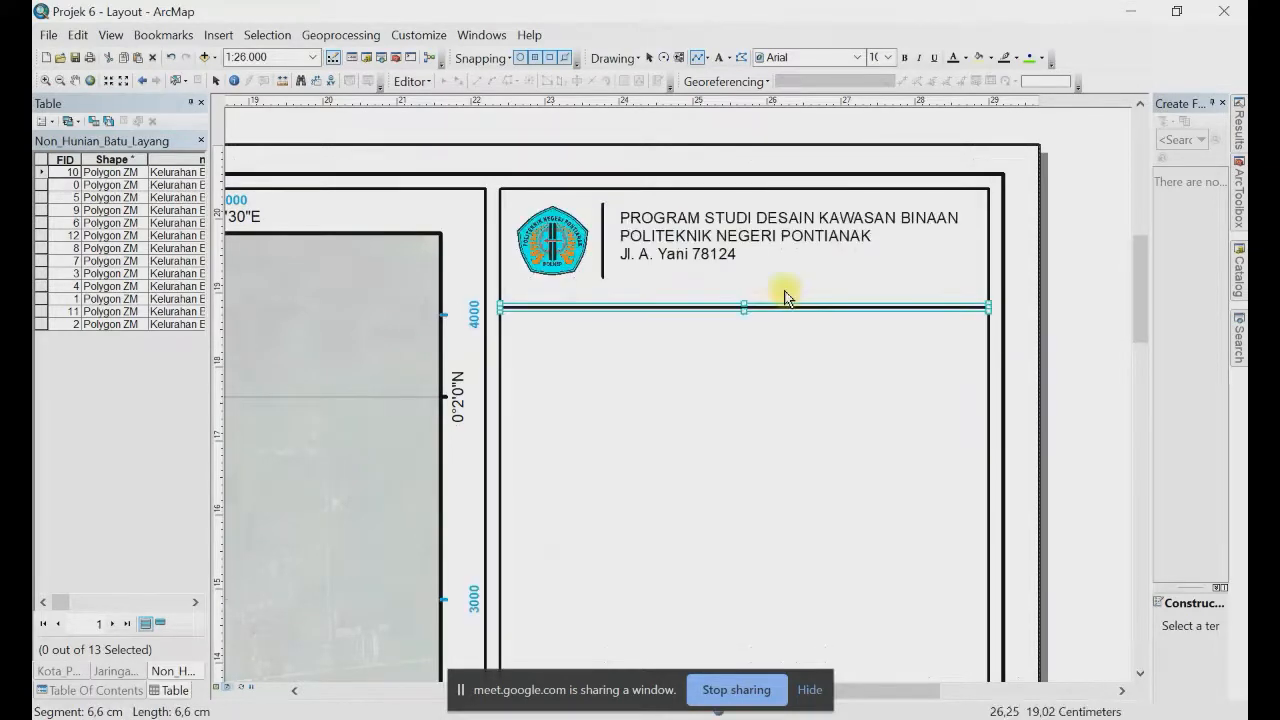
{"action": "left_click_drag", "start_coordinate": [690, 307], "coordinate": [688, 292]}
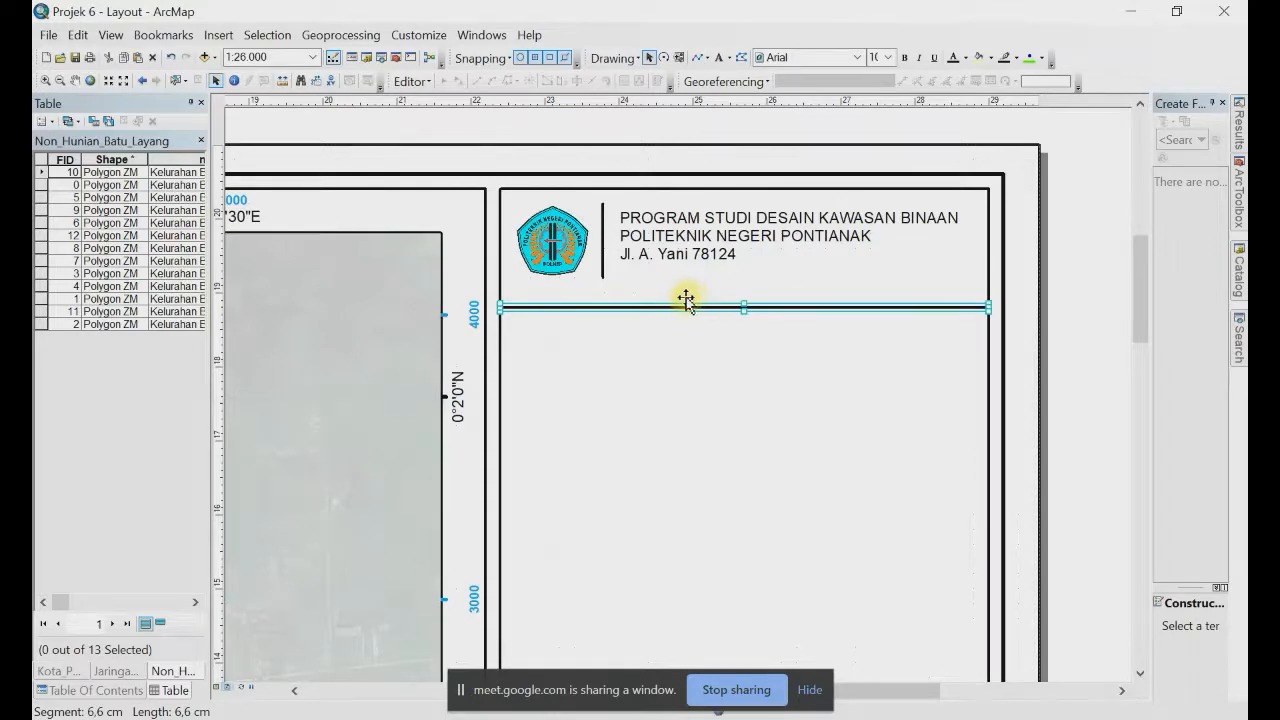
{"action": "left_click", "coordinate": [1088, 290]}
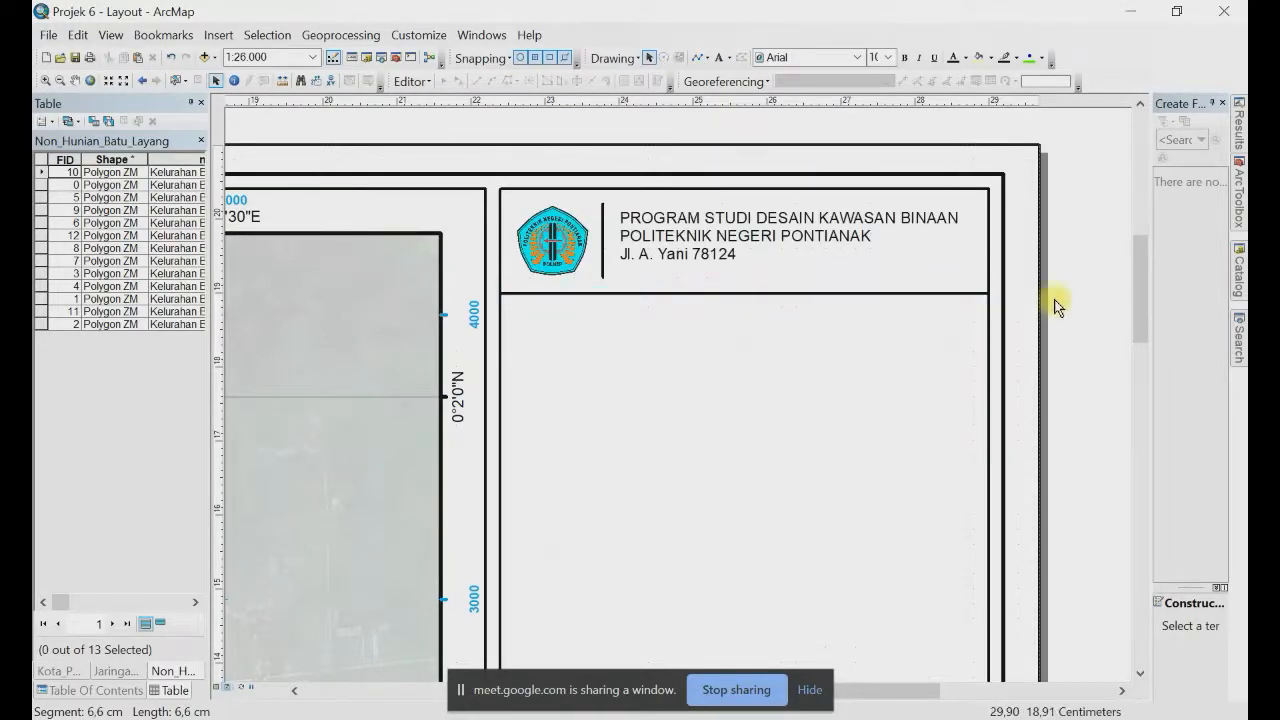
{"action": "left_click", "coordinate": [687, 238]}
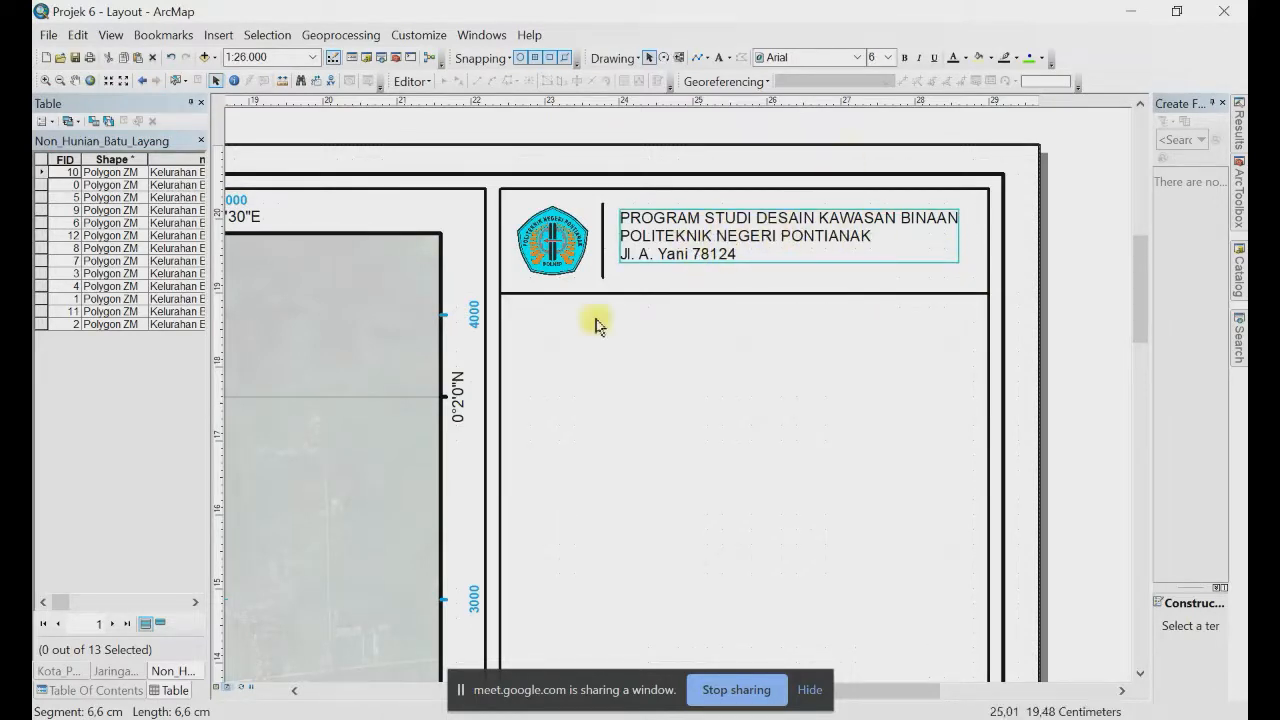
Step: Duplicate the three-line institution text below the header divider, then zoom to the whole page
{"action": "left_click", "coordinate": [688, 347]}
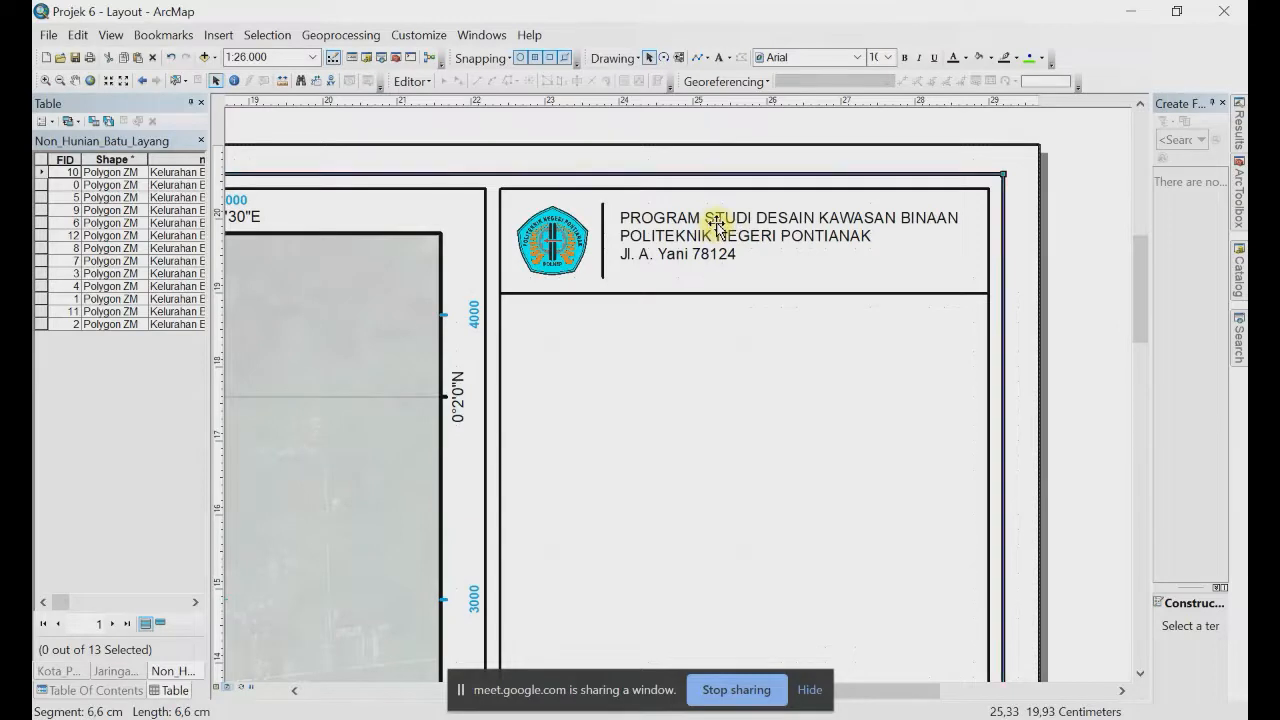
{"action": "left_click", "coordinate": [717, 228]}
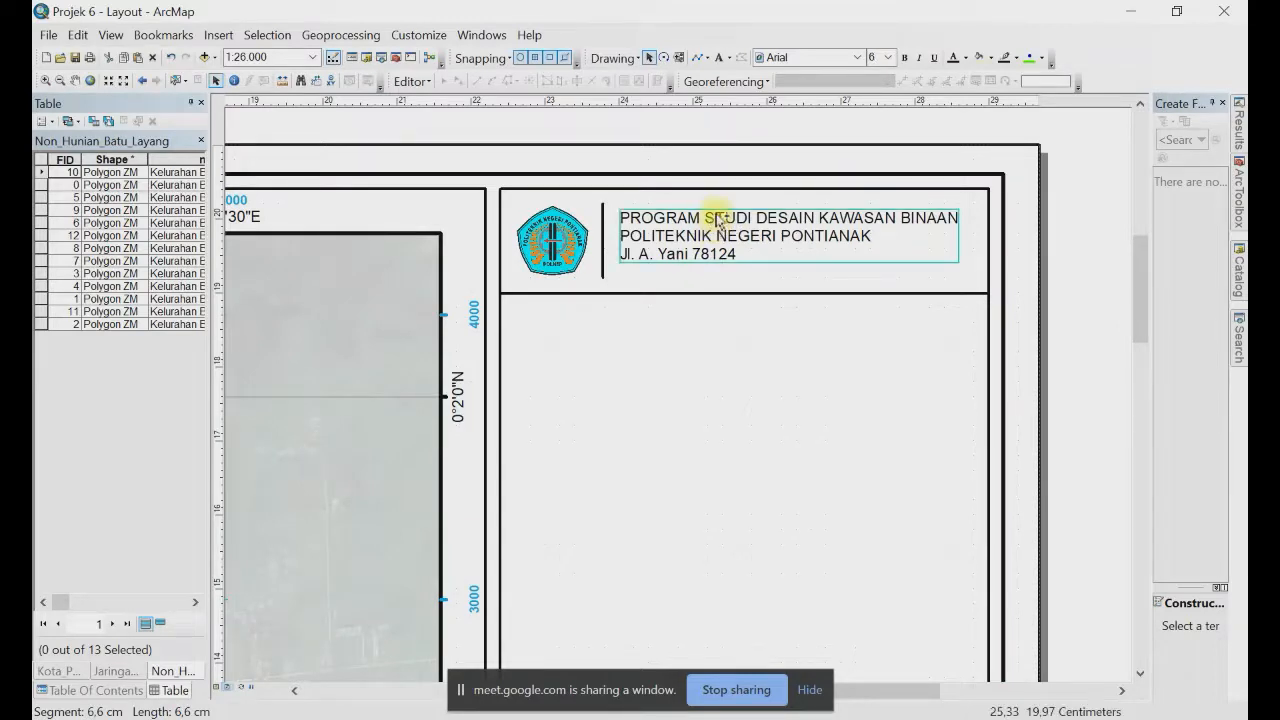
{"action": "left_click_drag", "start_coordinate": [717, 228], "coordinate": [651, 338]}
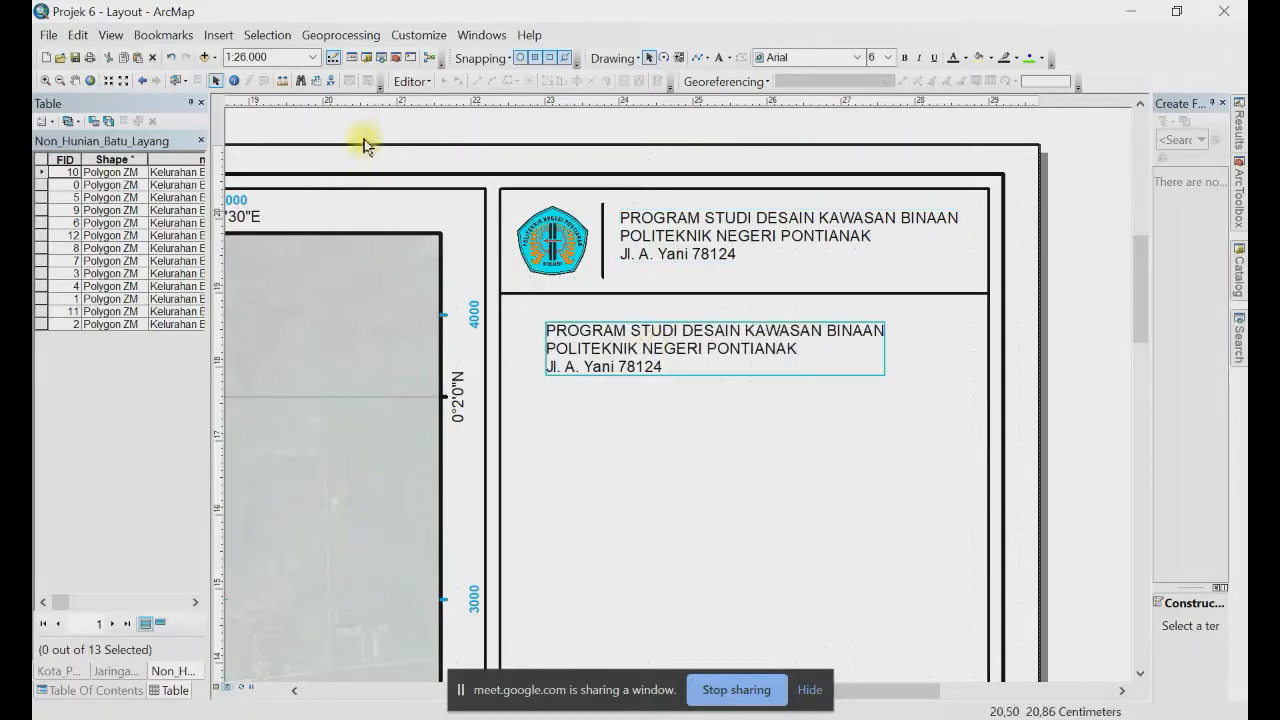
{"action": "right_click", "coordinate": [386, 137]}
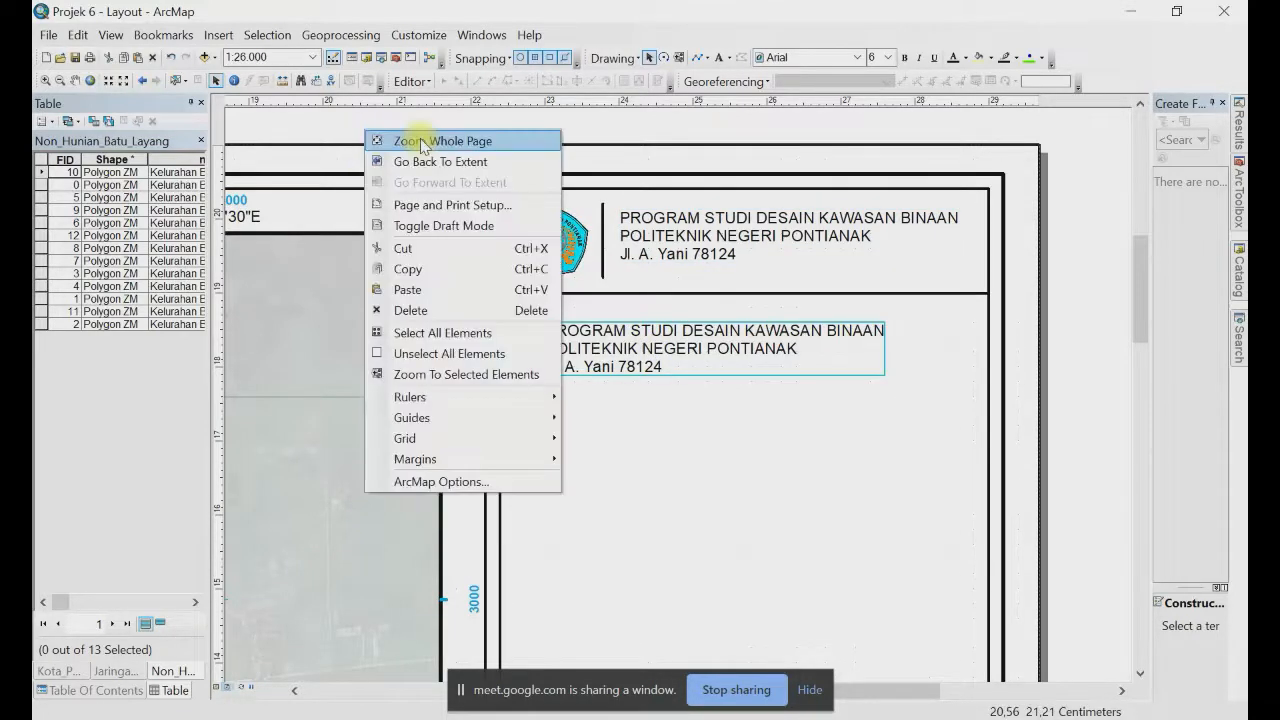
{"action": "left_click", "coordinate": [422, 143]}
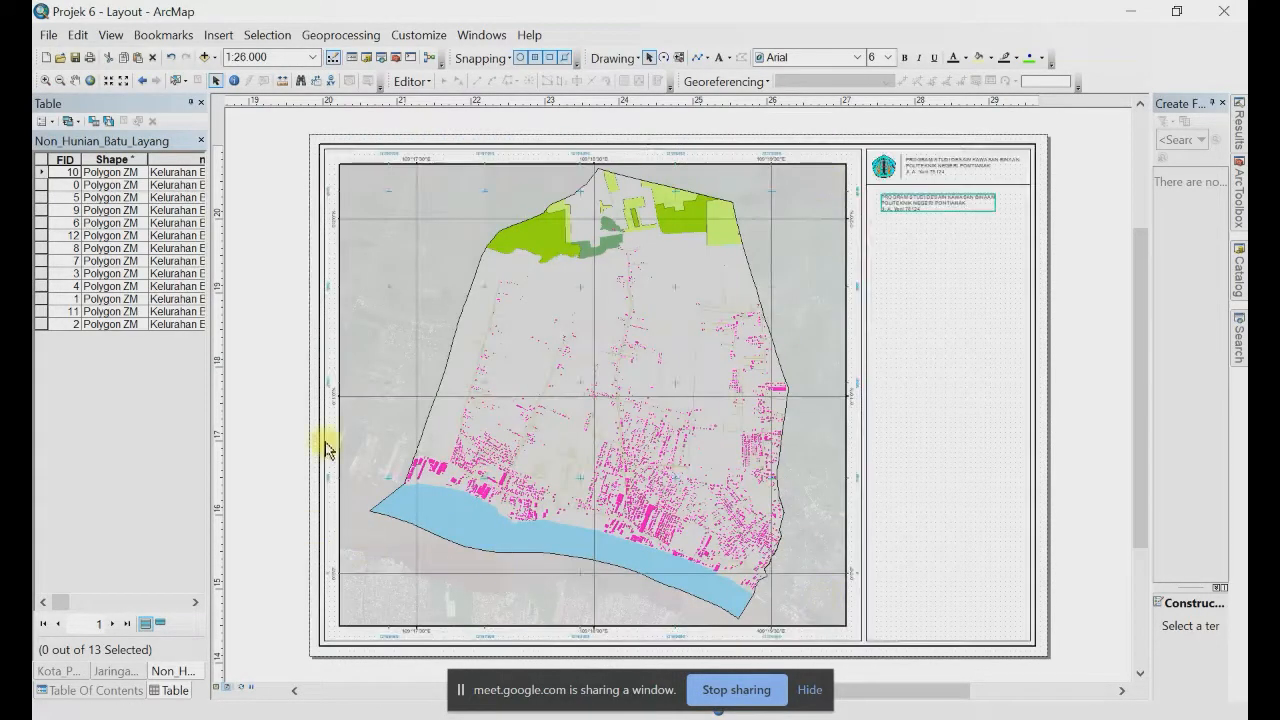
Step: Change the copied text to centre-aligned PETA PENGGUNAAN LAHAN / KELURAHAN BATULAYANG / KECAMATAN PONTIANAK UTARA
{"action": "double_click", "coordinate": [918, 205]}
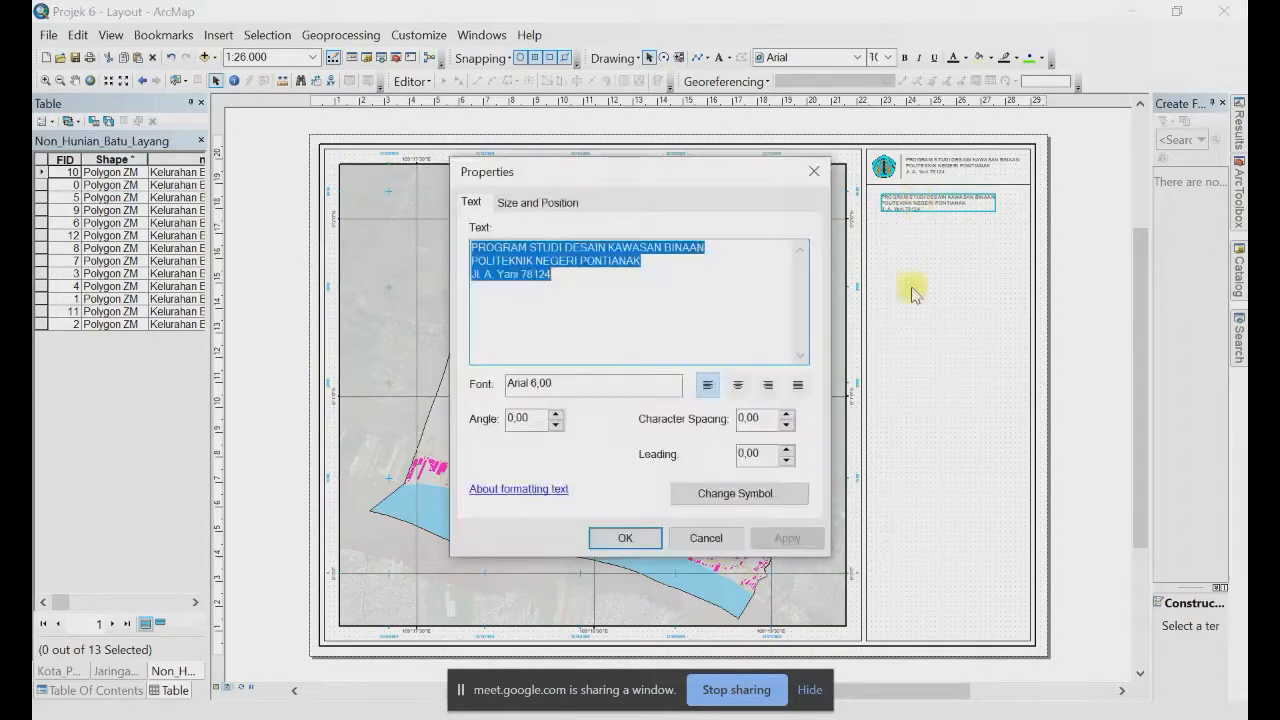
{"action": "type", "text": "PETA PENGGUNAAN LAHAN"}
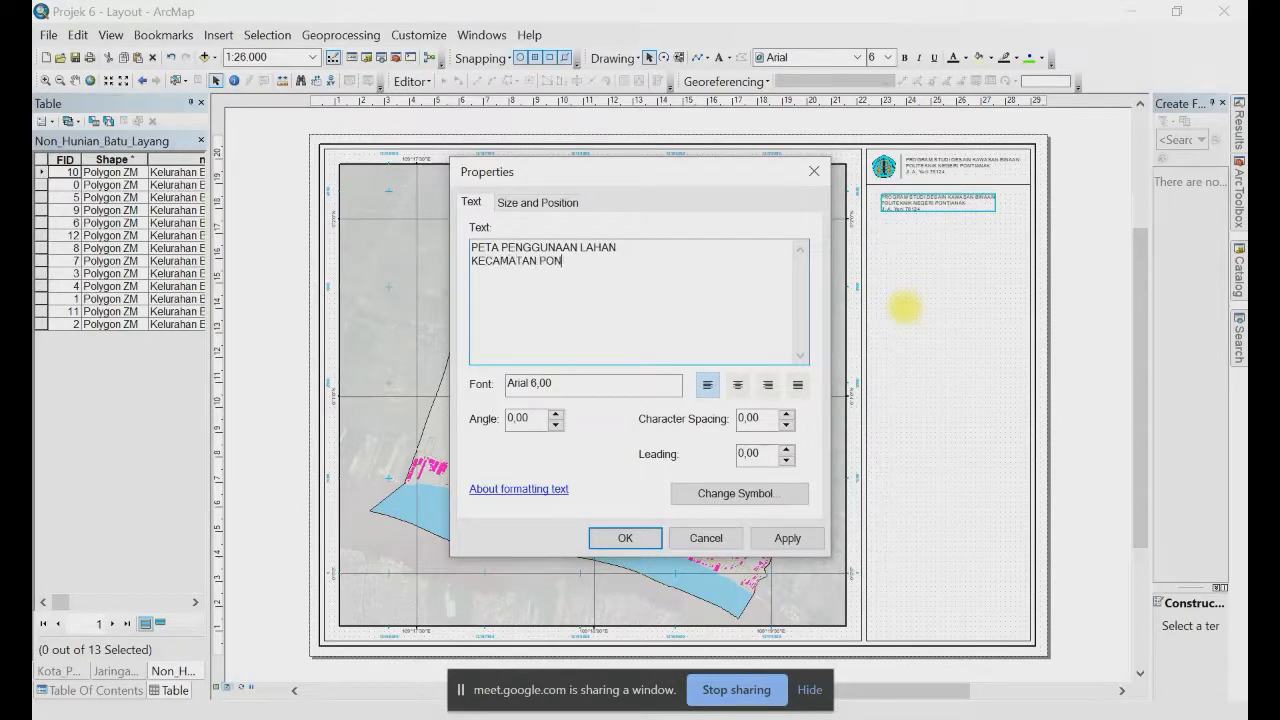
{"action": "key", "text": "ctrl+shift+Left"}
{"action": "key", "text": "ctrl+shift+Left"}
{"action": "type", "text": "KE"}
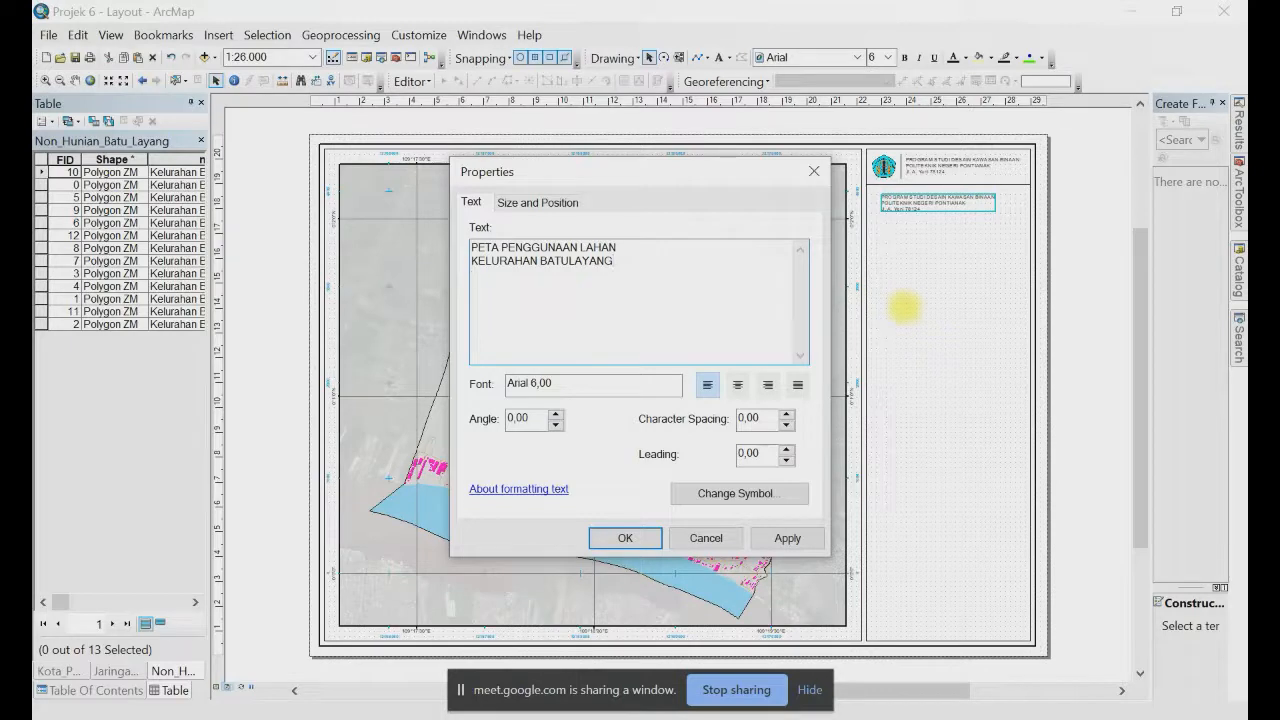
{"action": "type", "text": "PONTIANAK UTARA"}
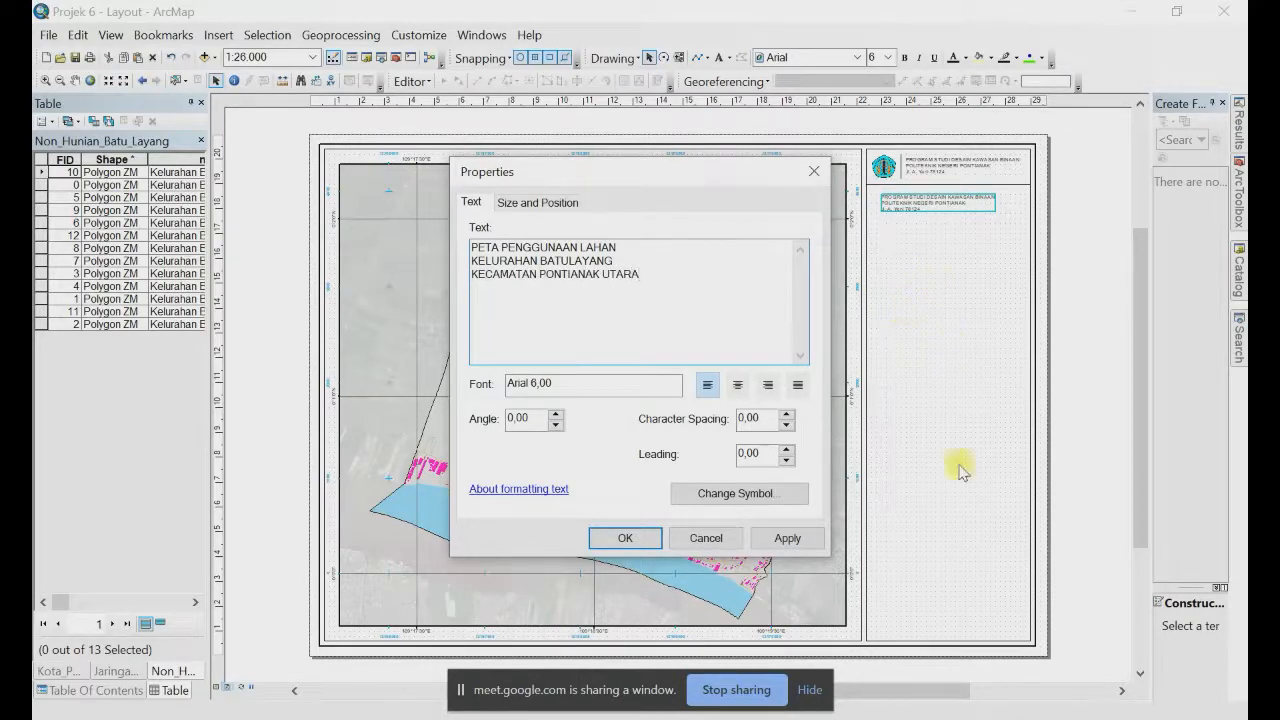
{"action": "left_click", "coordinate": [739, 387]}
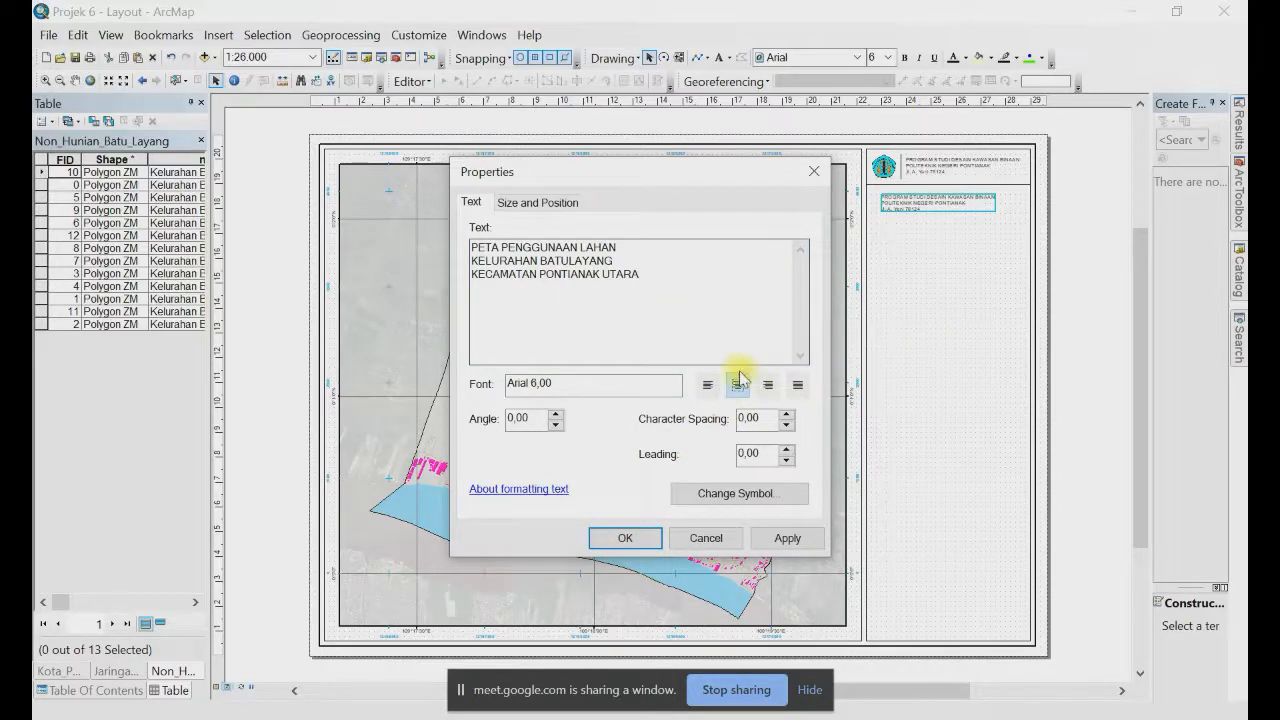
{"action": "left_click", "coordinate": [618, 537]}
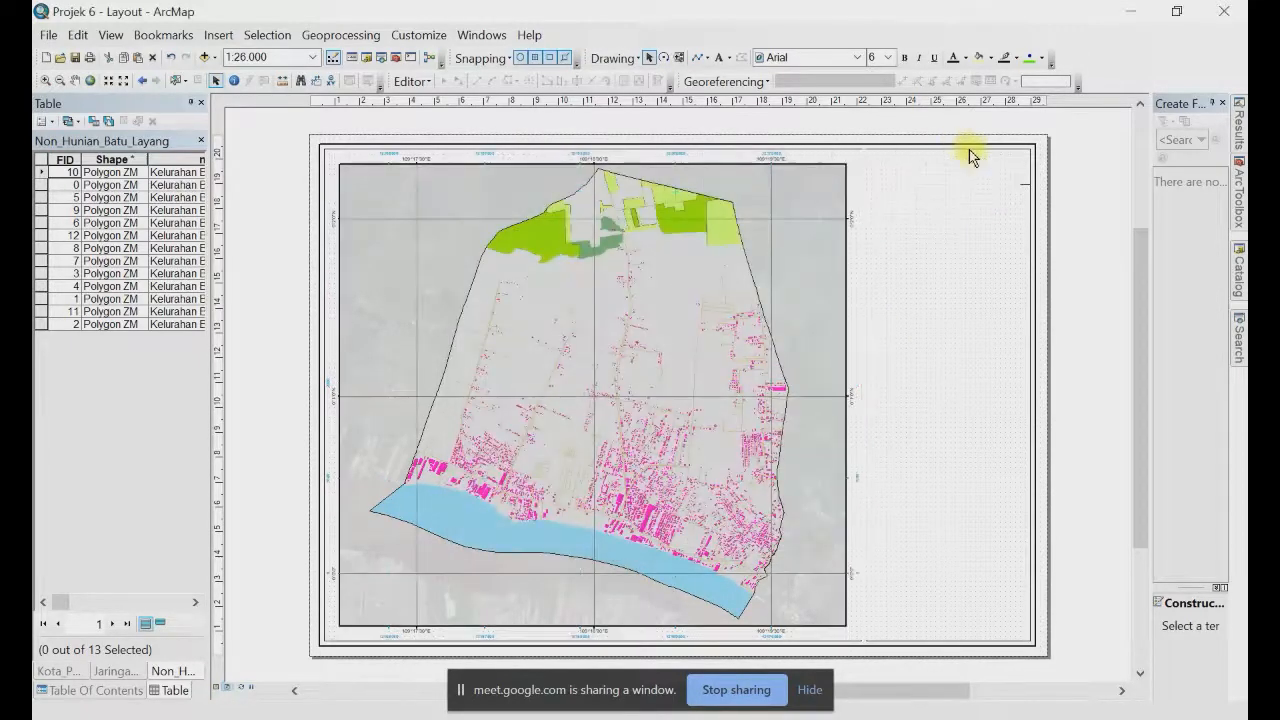
Step: Make the map title text bold
{"action": "left_click", "coordinate": [906, 58]}
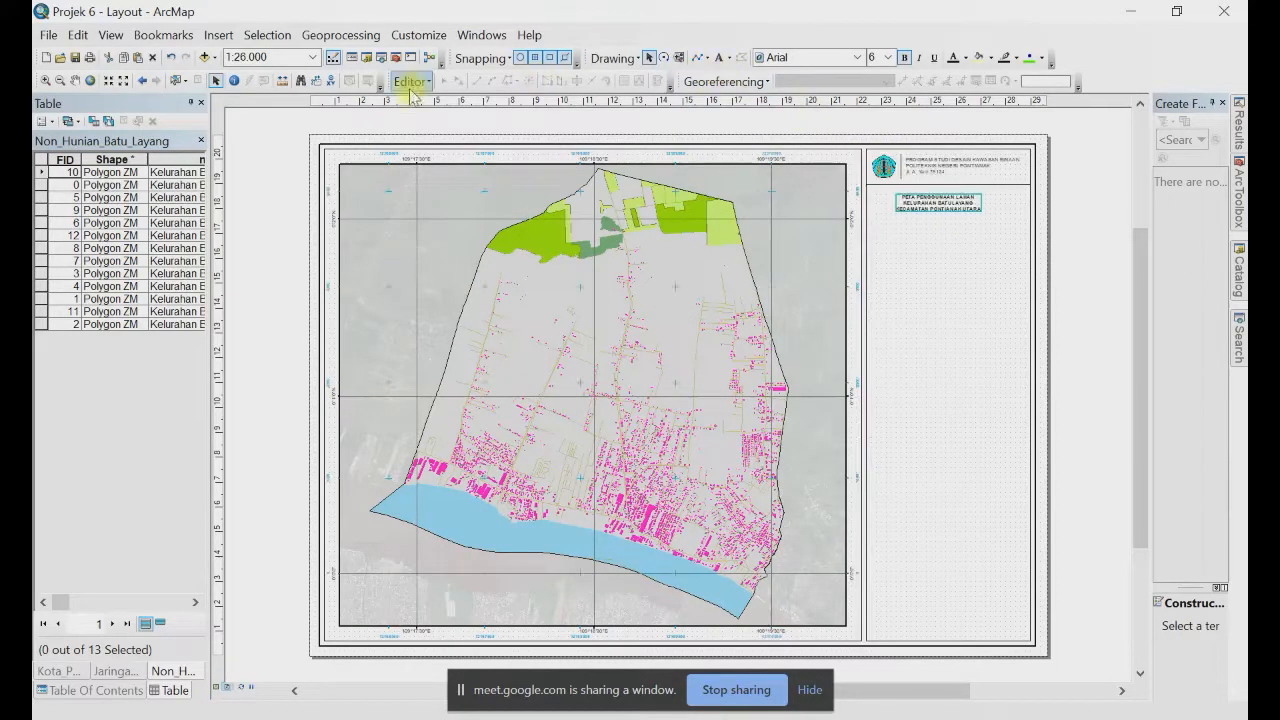
{"action": "left_click", "coordinate": [176, 82]}
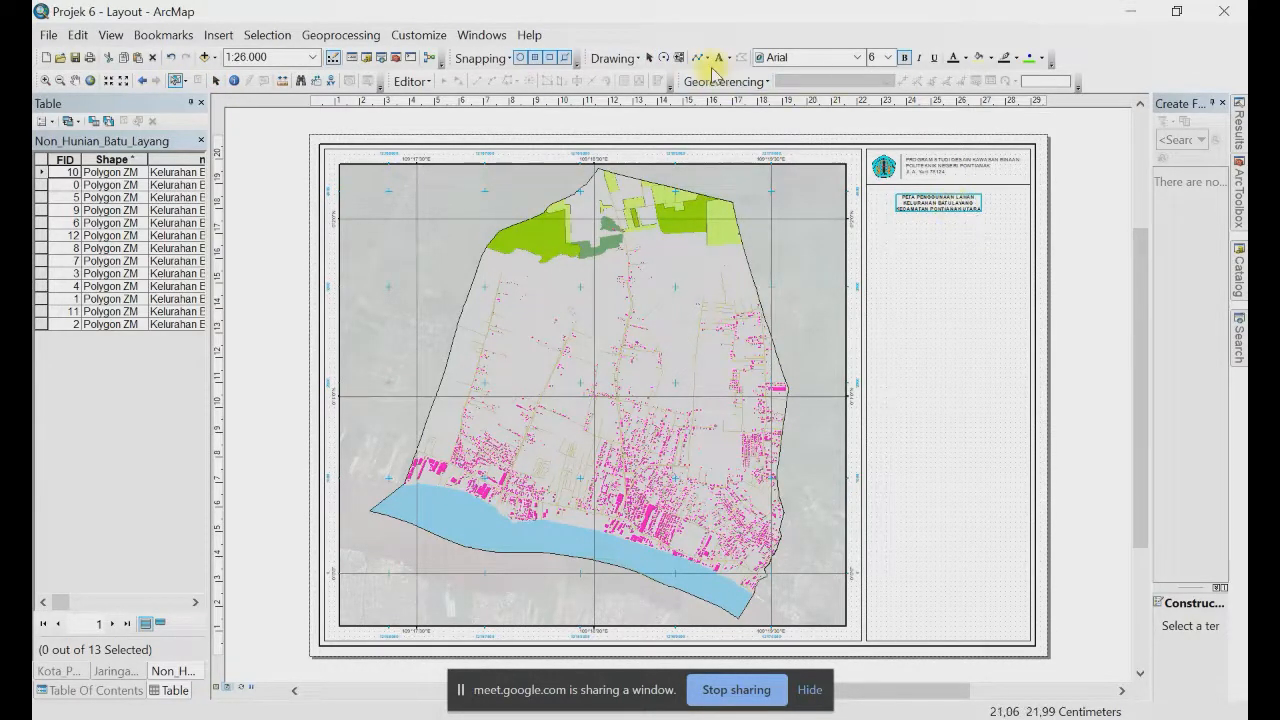
{"action": "left_click", "coordinate": [613, 58]}
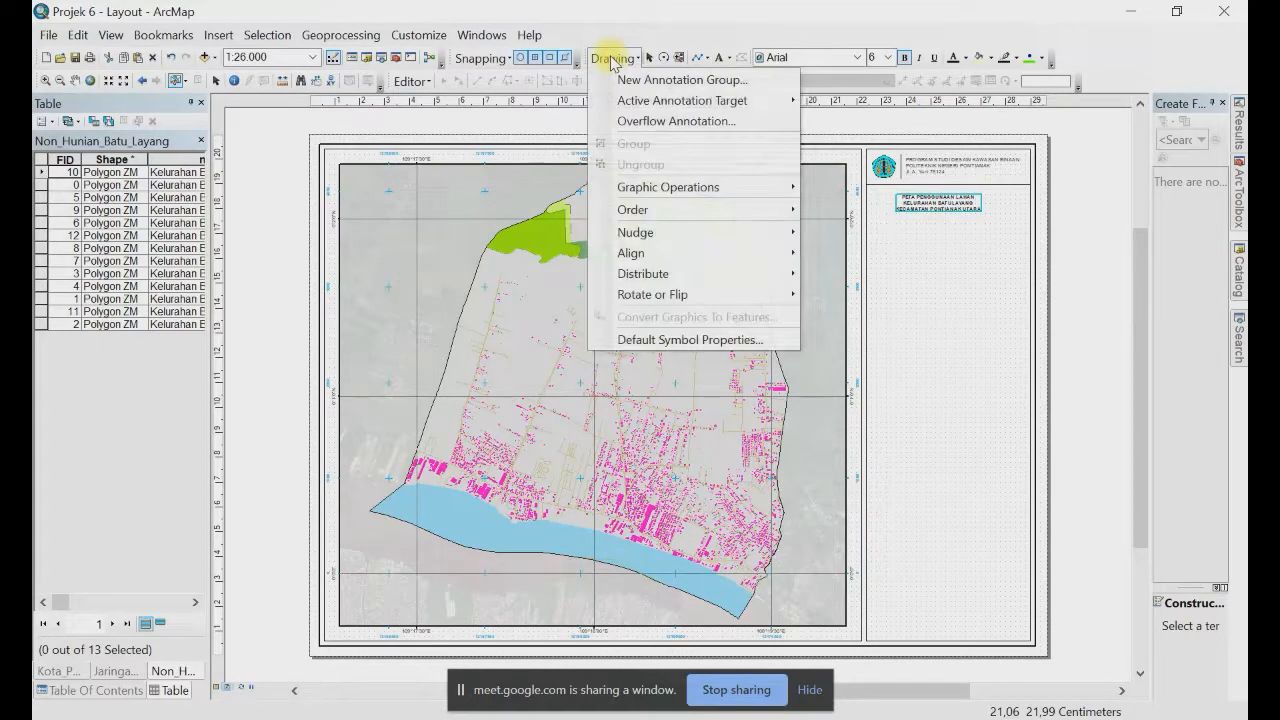
{"action": "left_click", "coordinate": [613, 58]}
{"action": "left_click", "coordinate": [648, 57]}
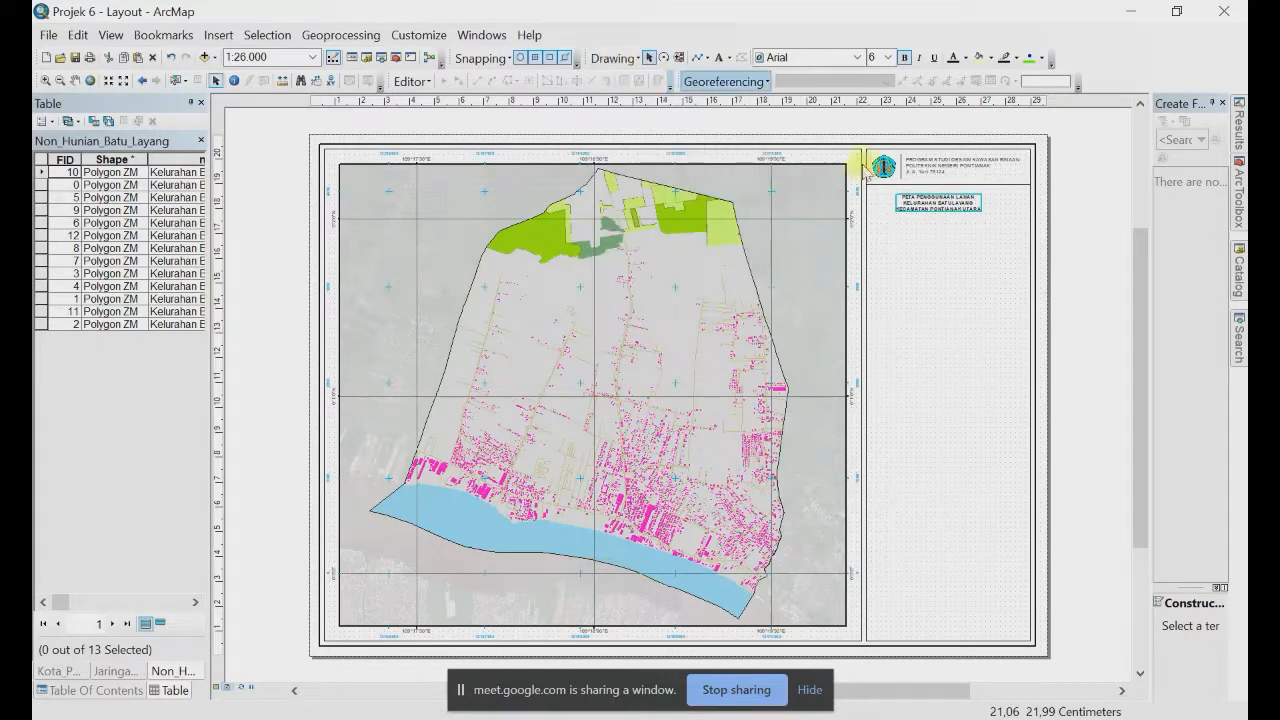
Step: Set the map title's font size to 10 and centre it beneath the header line
{"action": "left_click", "coordinate": [969, 210]}
{"action": "left_click", "coordinate": [963, 201]}
{"action": "left_click", "coordinate": [952, 212]}
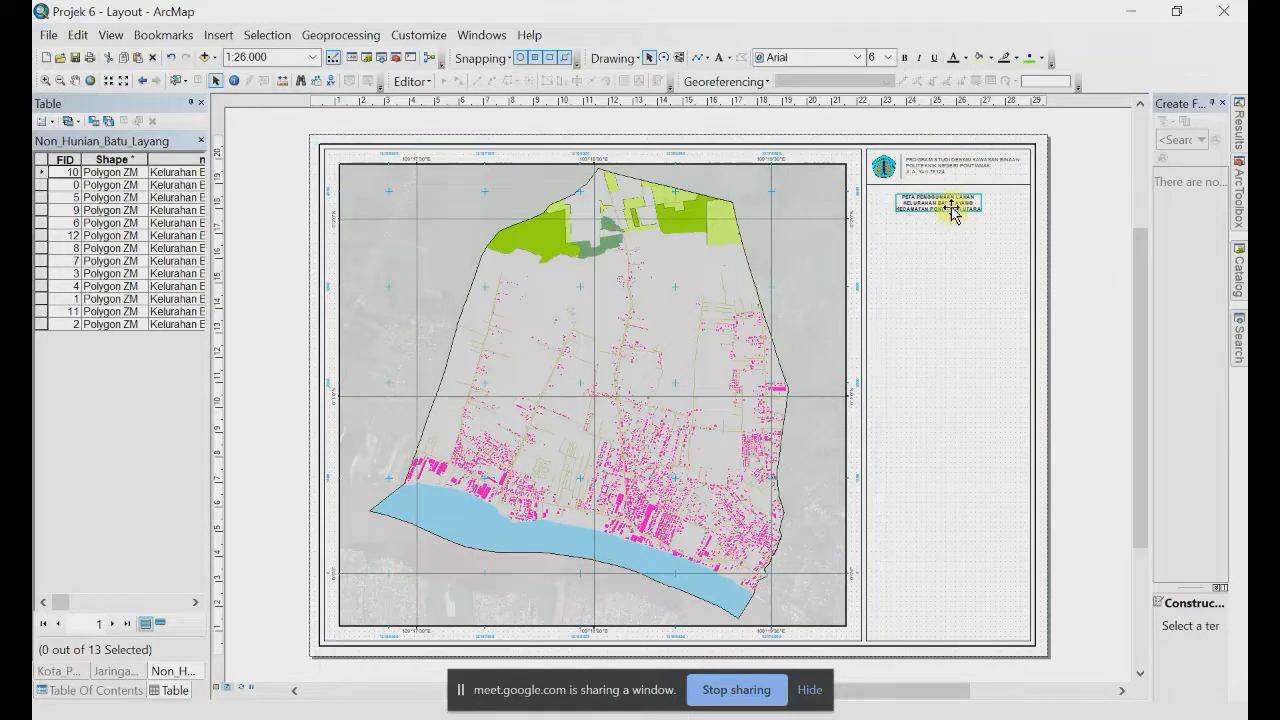
{"action": "left_click", "coordinate": [887, 57]}
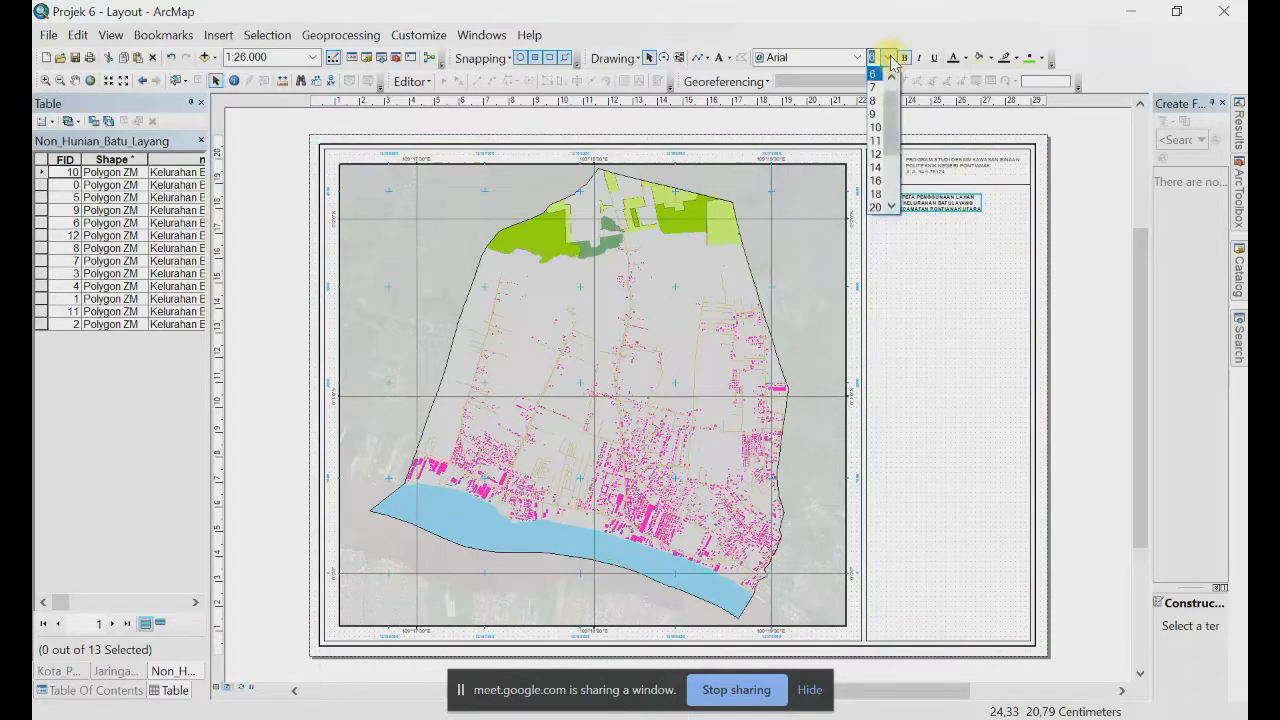
{"action": "left_click", "coordinate": [876, 128]}
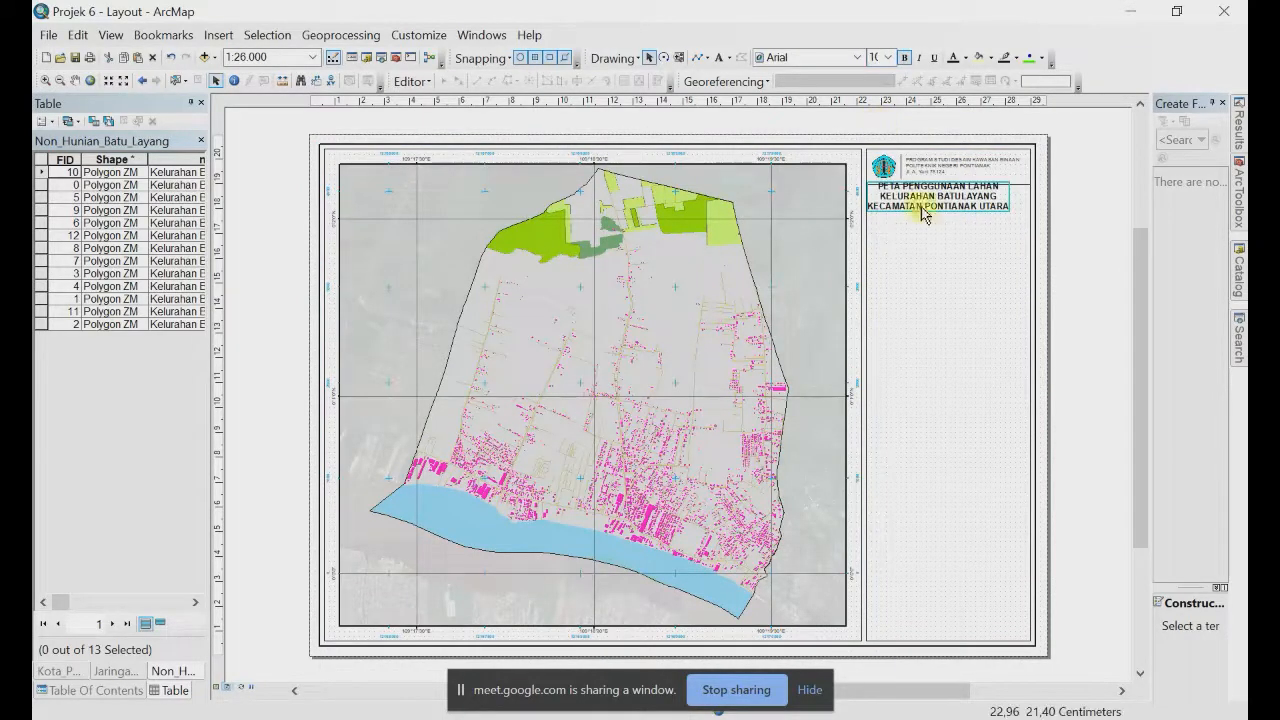
{"action": "left_click_drag", "start_coordinate": [920, 197], "coordinate": [929, 214]}
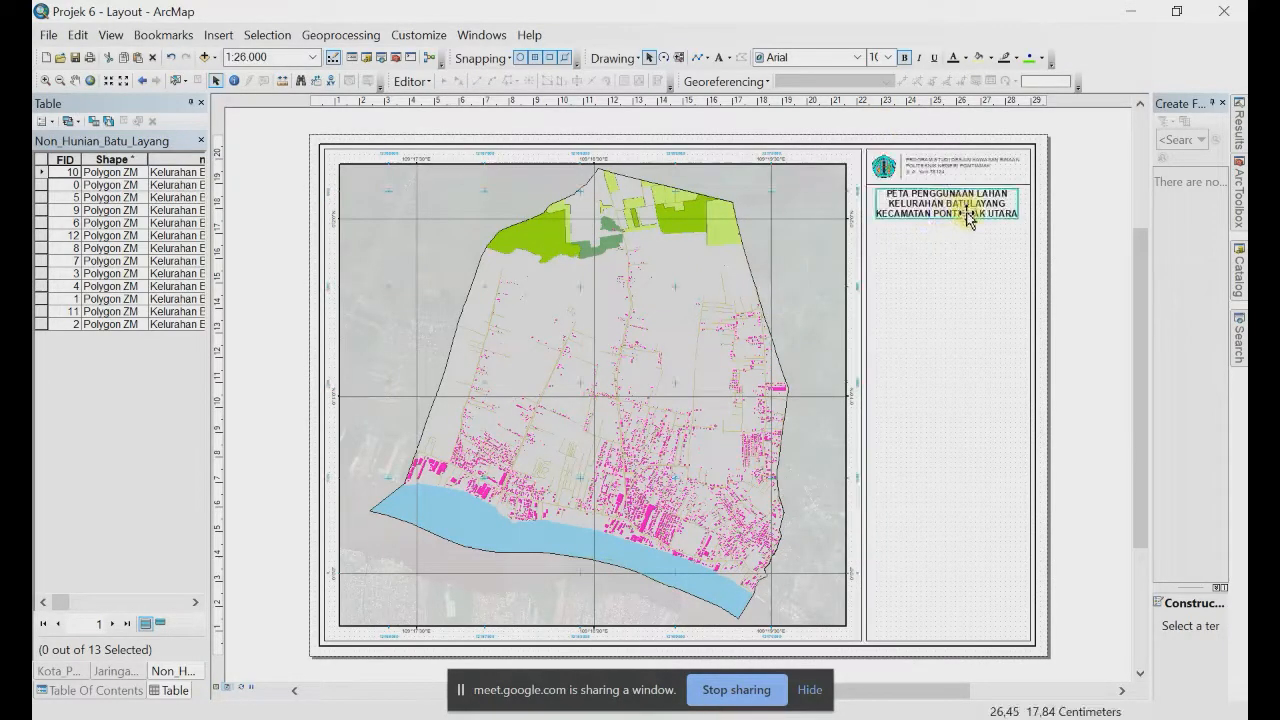
Step: Copy the header divider line below the map title, then start inserting a north arrow
{"action": "scroll", "coordinate": [960, 157], "scroll_direction": "up", "scroll_amount": 2}
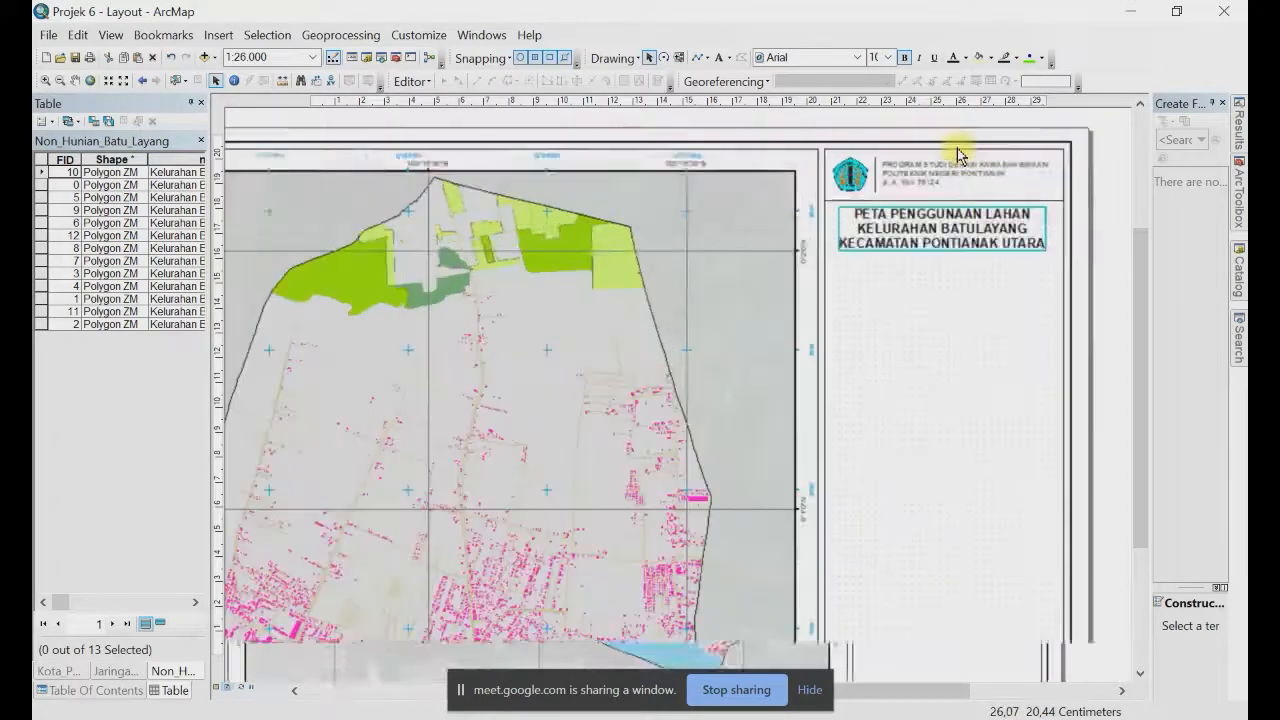
{"action": "scroll", "coordinate": [957, 152], "scroll_direction": "up", "scroll_amount": 2}
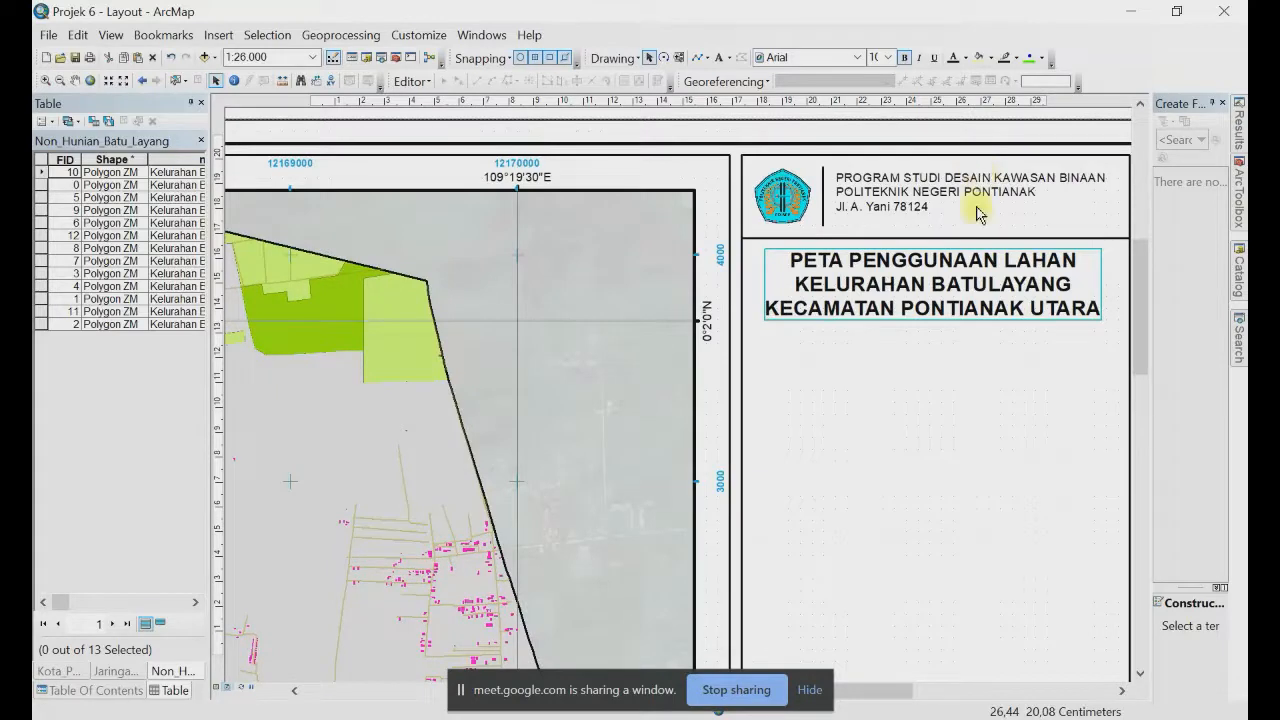
{"action": "left_click", "coordinate": [960, 241]}
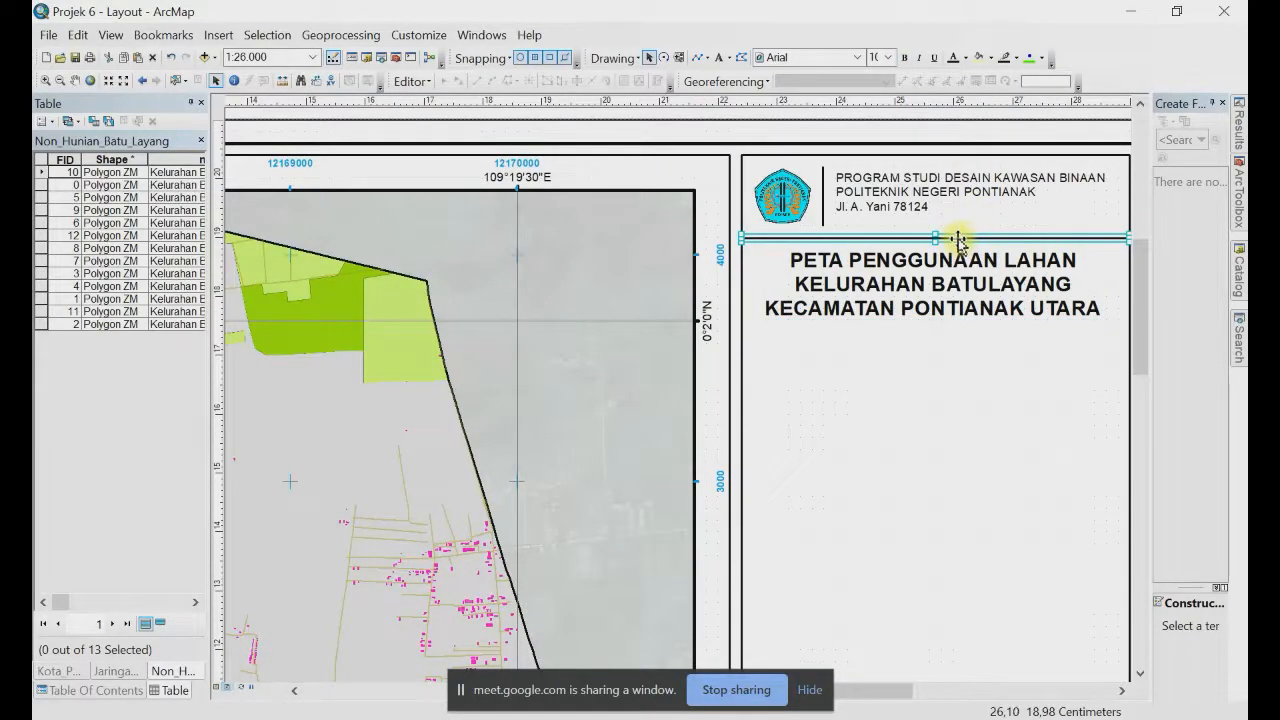
{"action": "left_click_drag", "start_coordinate": [958, 240], "coordinate": [960, 338]}
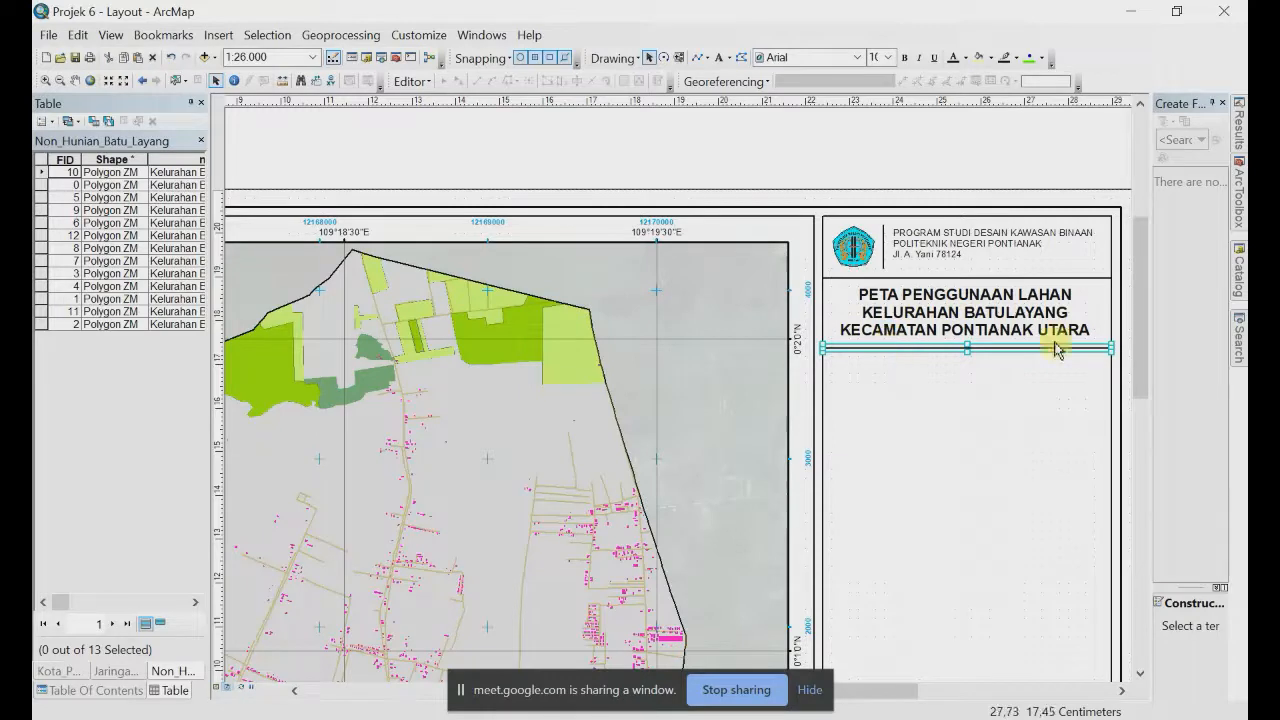
{"action": "left_click", "coordinate": [1055, 213]}
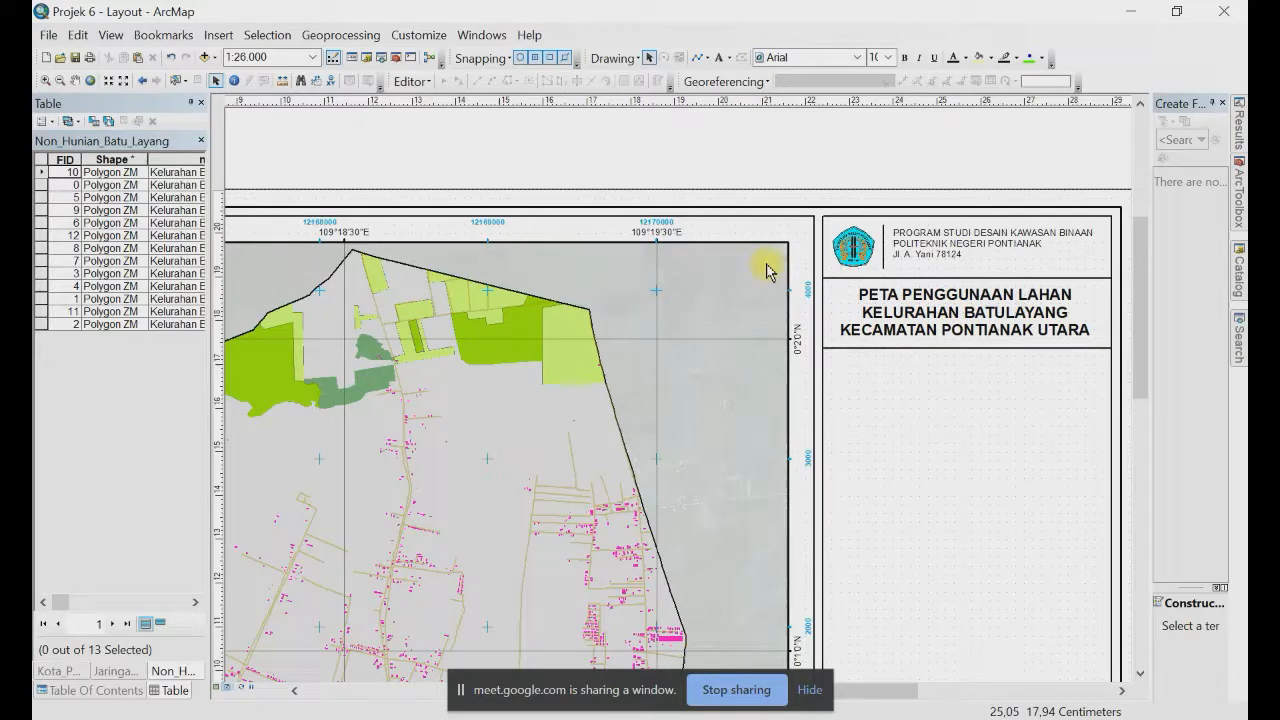
{"action": "left_click", "coordinate": [218, 35]}
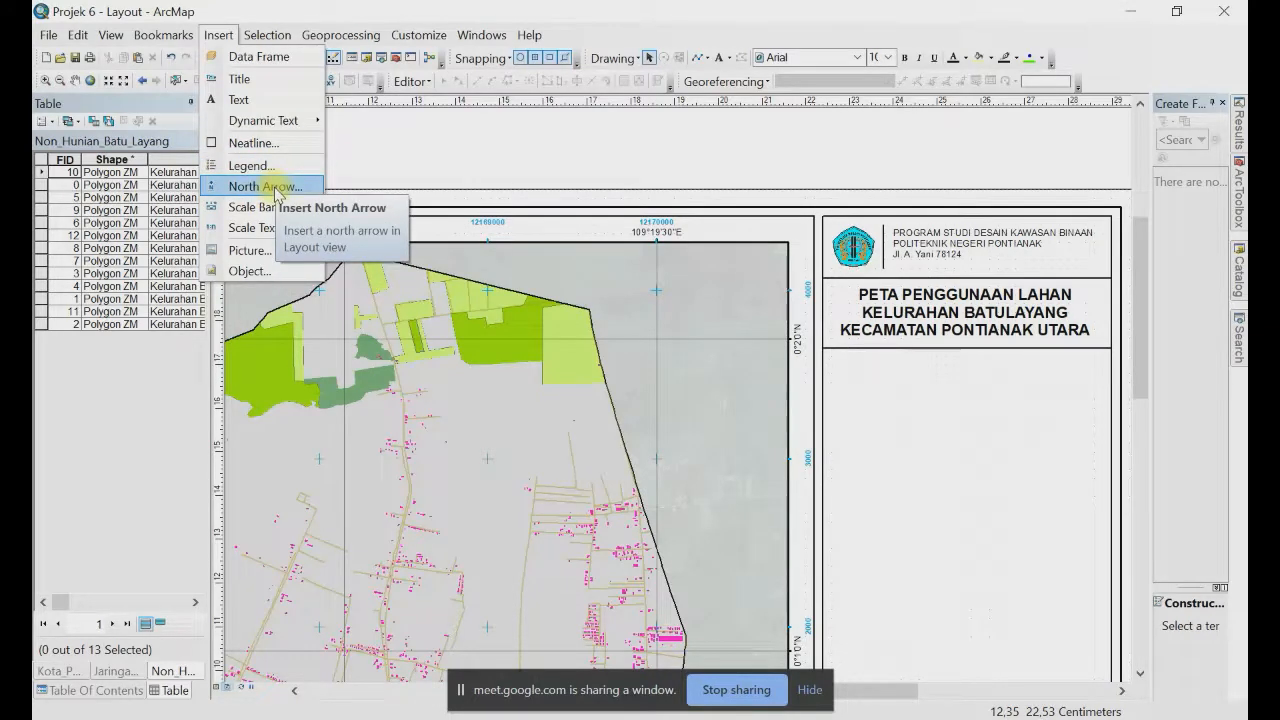
{"action": "left_click", "coordinate": [274, 187]}
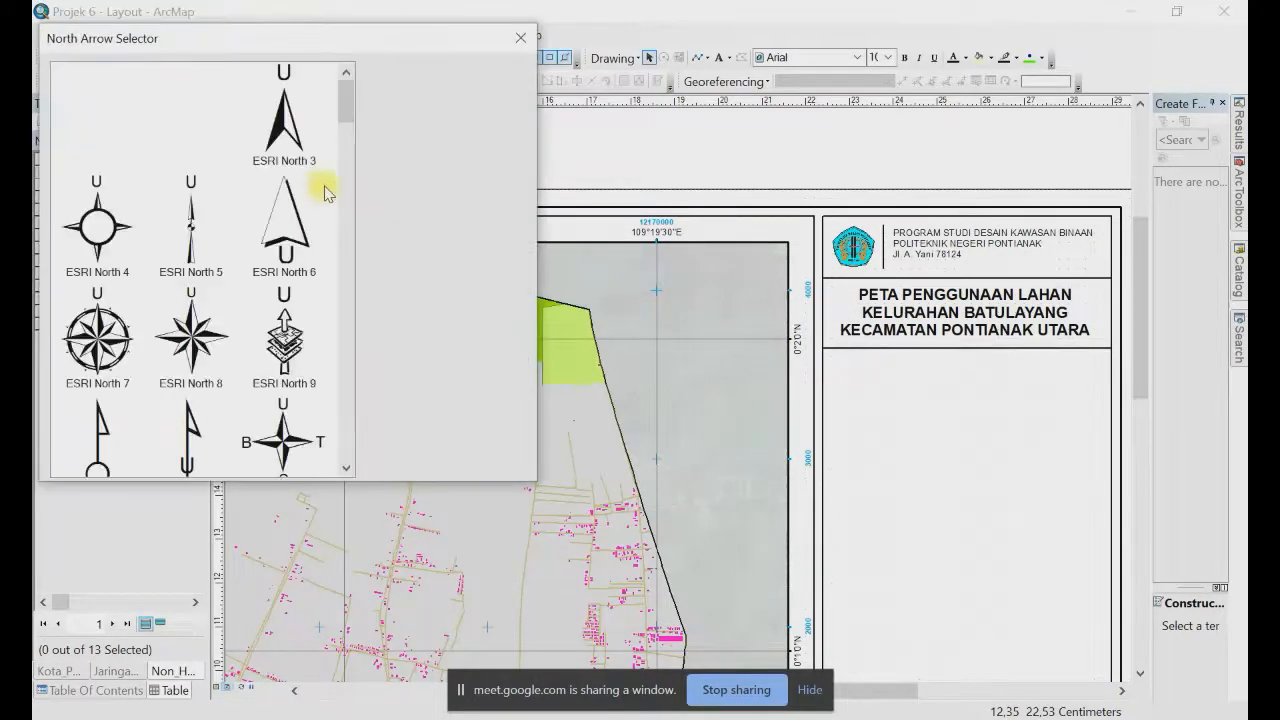
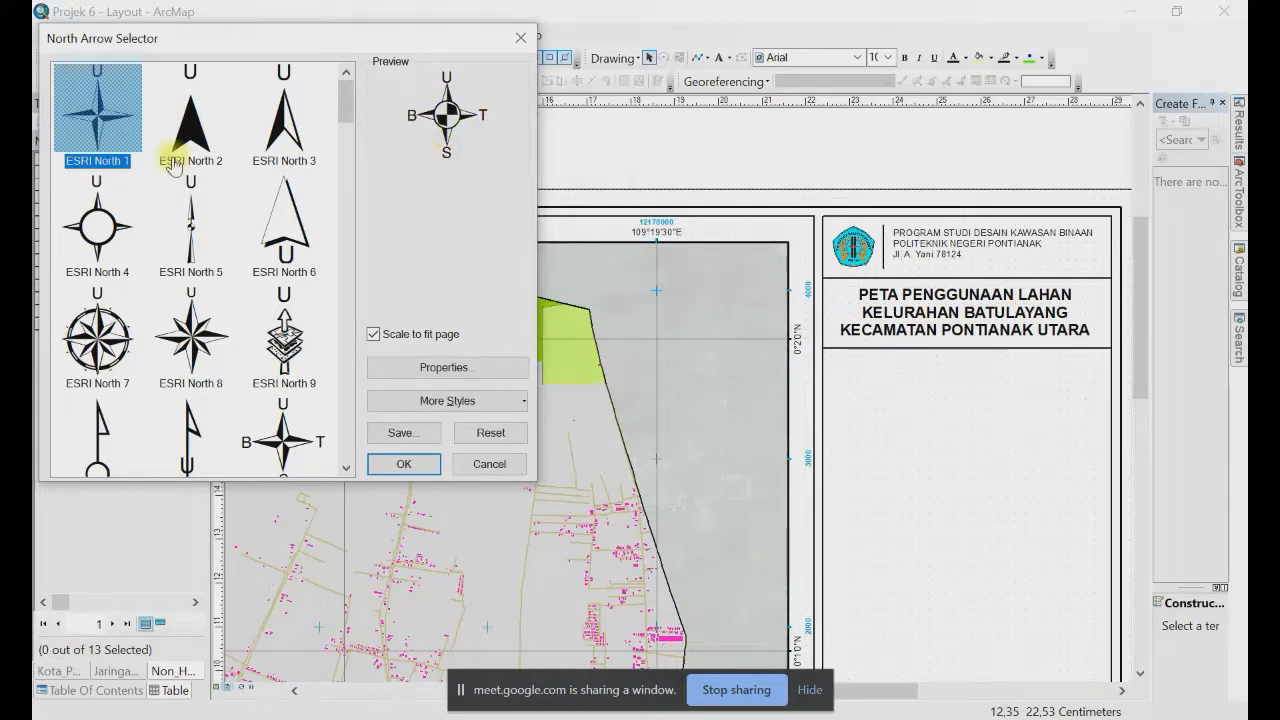
Step: Insert an ESRI North 4 north arrow and move it into the legend panel below the title
{"action": "left_click", "coordinate": [113, 238]}
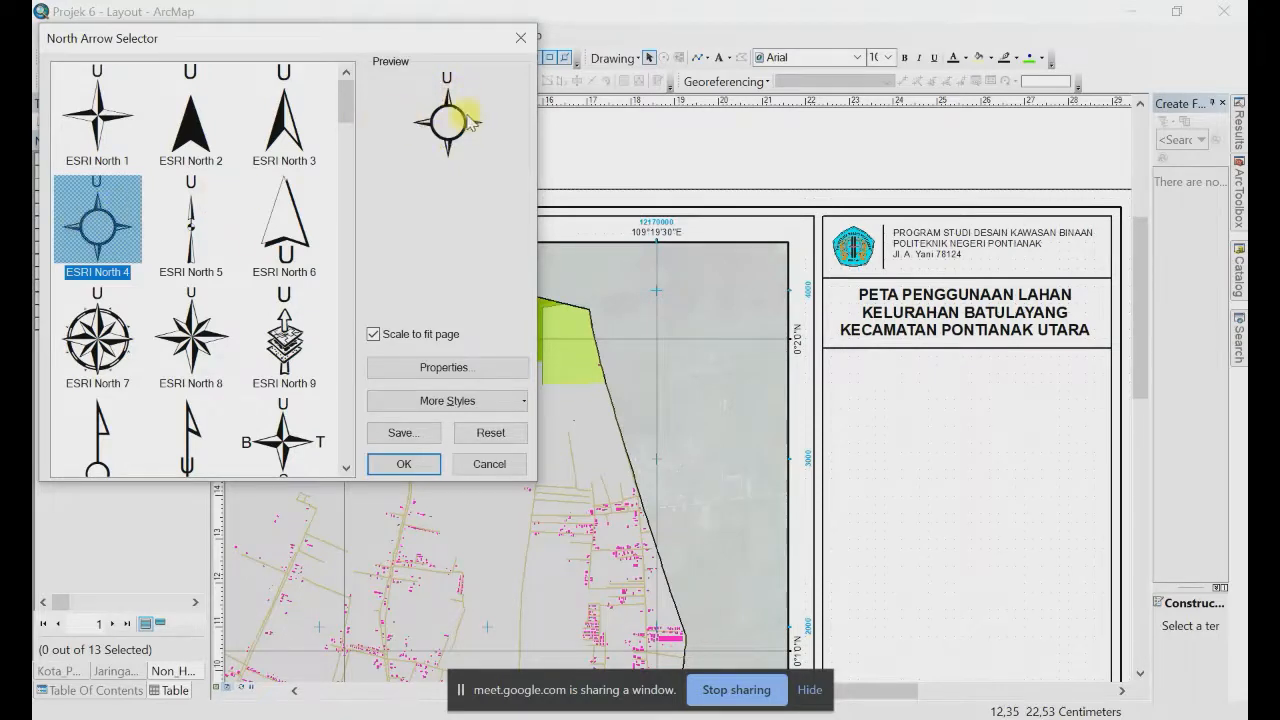
{"action": "left_click", "coordinate": [419, 469]}
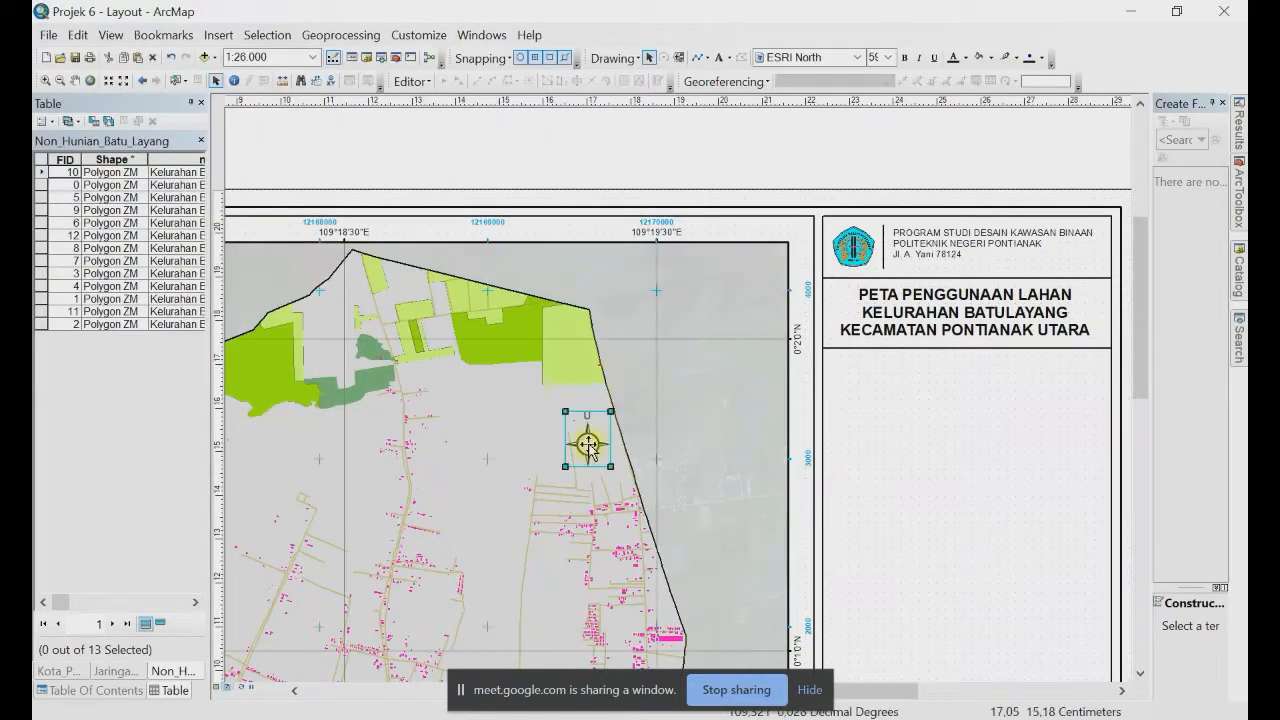
{"action": "left_click_drag", "start_coordinate": [588, 443], "coordinate": [967, 395]}
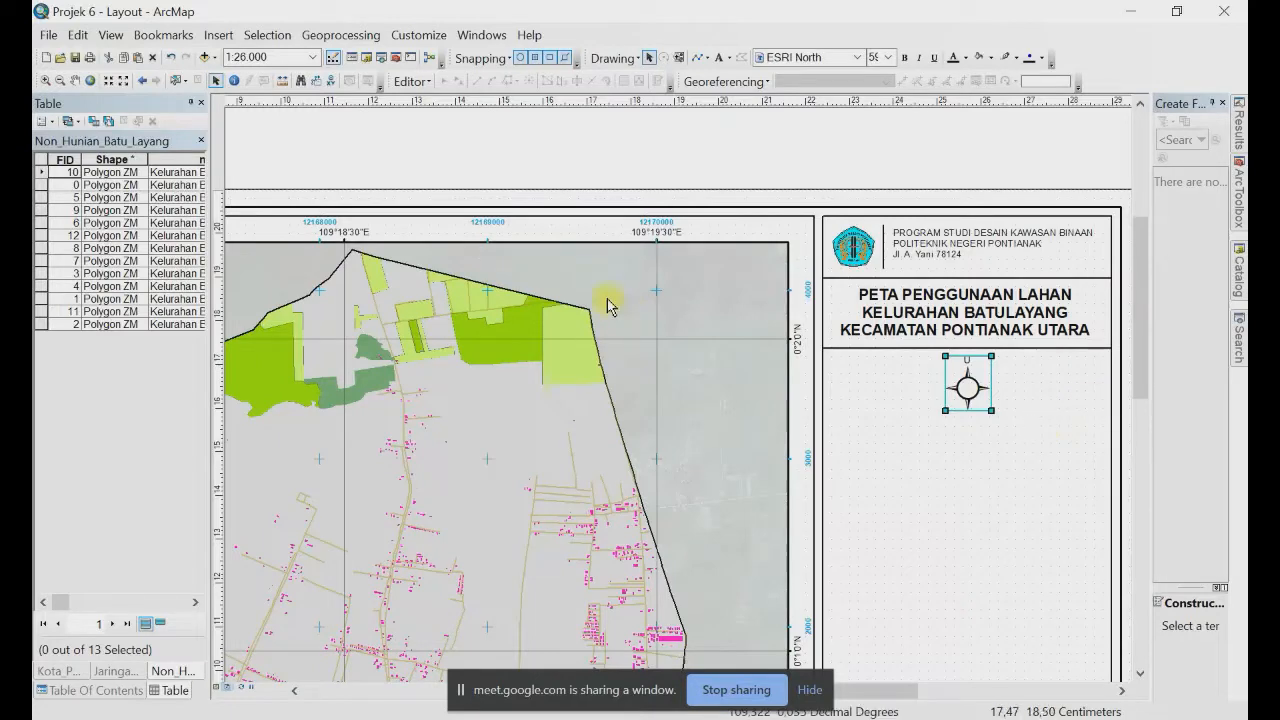
{"action": "left_click", "coordinate": [218, 35]}
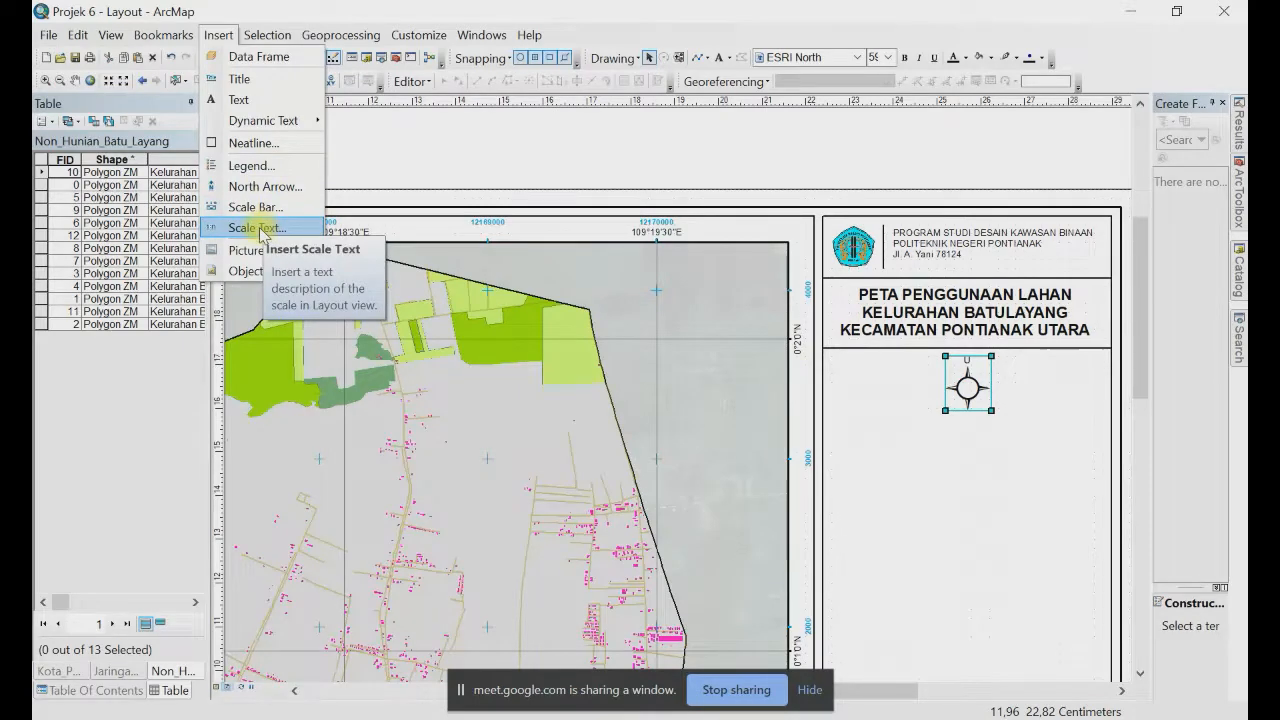
Step: Add a scale text element in the Absolute Scale (1:1.000.000) style
{"action": "left_click", "coordinate": [259, 230]}
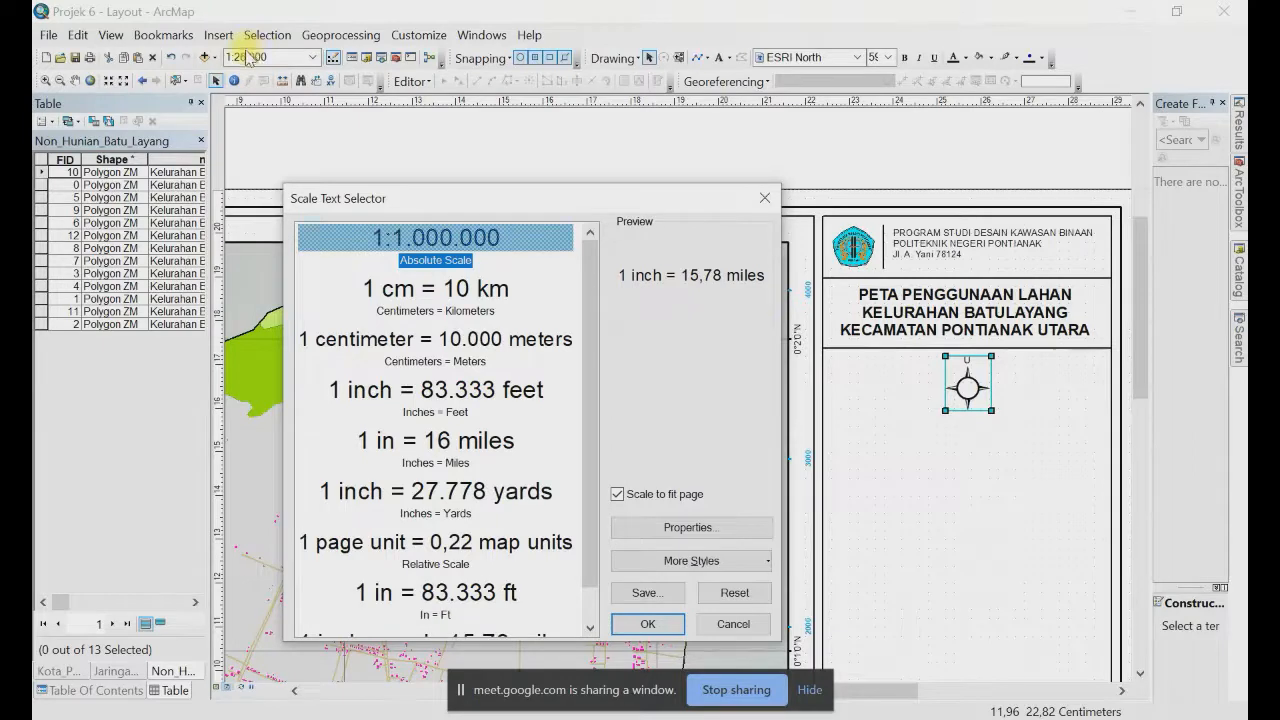
{"action": "left_click", "coordinate": [418, 237]}
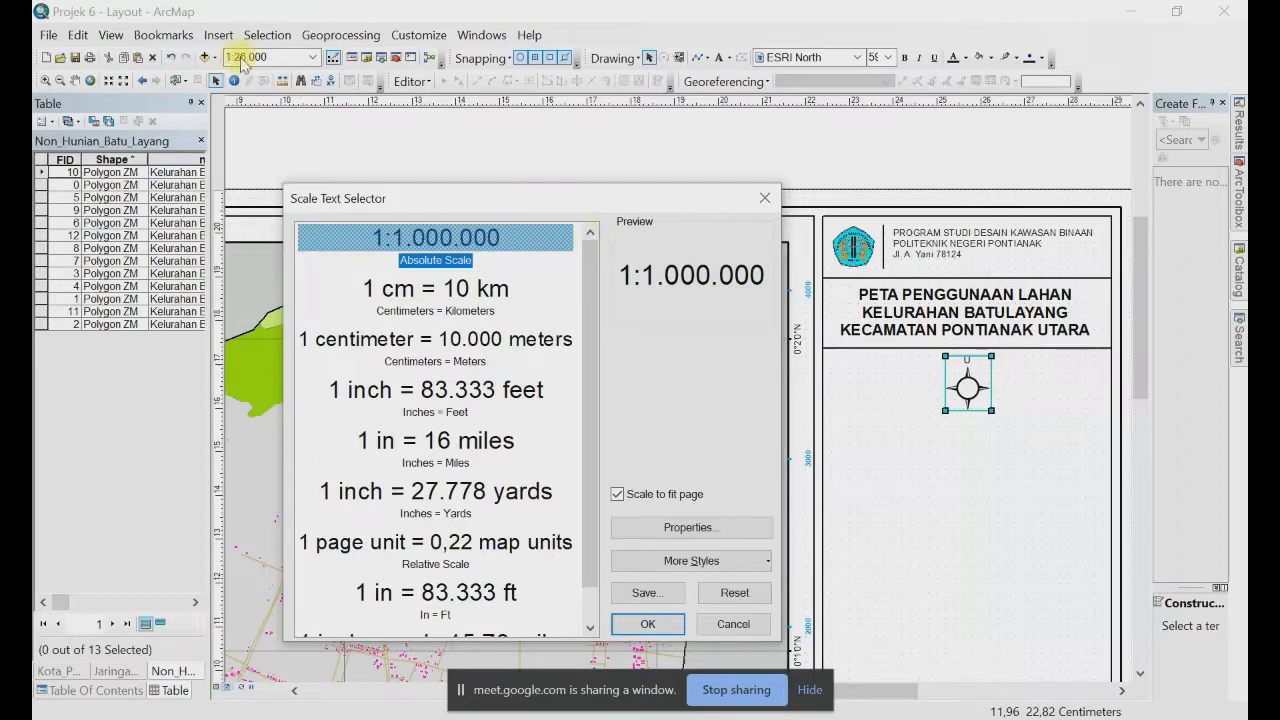
{"action": "left_click", "coordinate": [648, 624]}
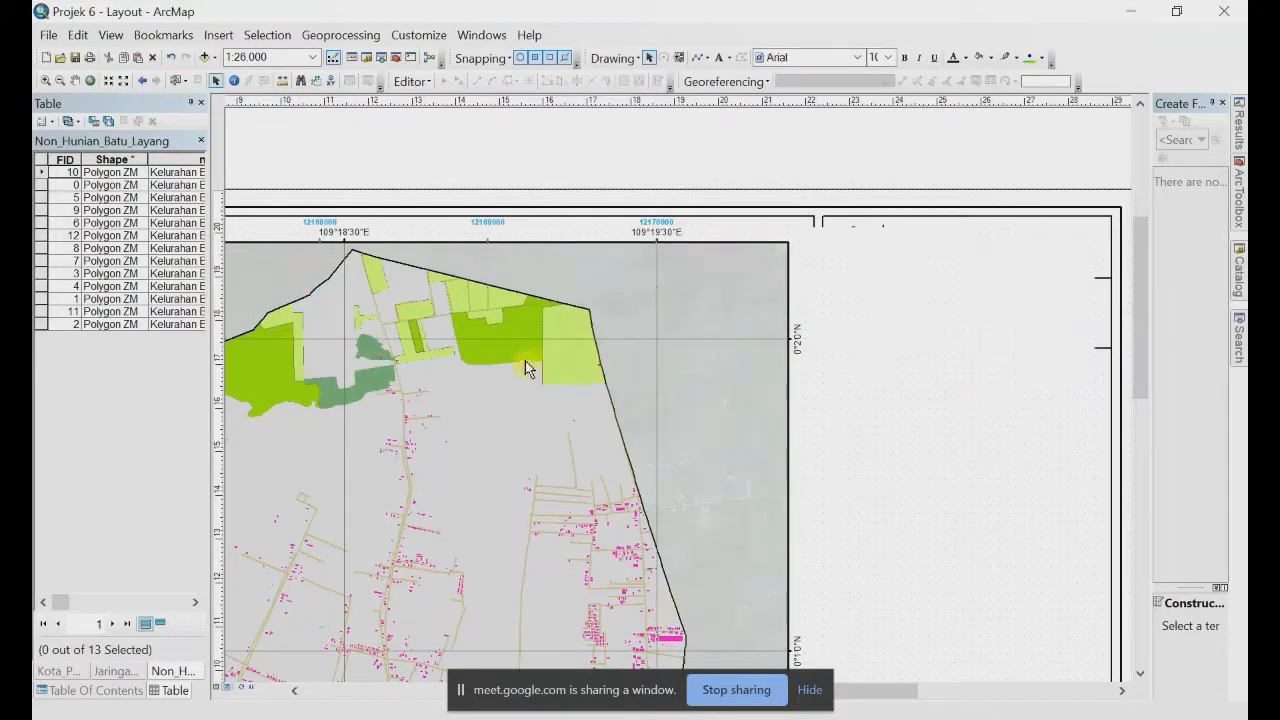
Step: Move the 1:26.000 scale text under the north arrow, leaving it in regular weight
{"action": "left_click_drag", "start_coordinate": [592, 398], "coordinate": [997, 447]}
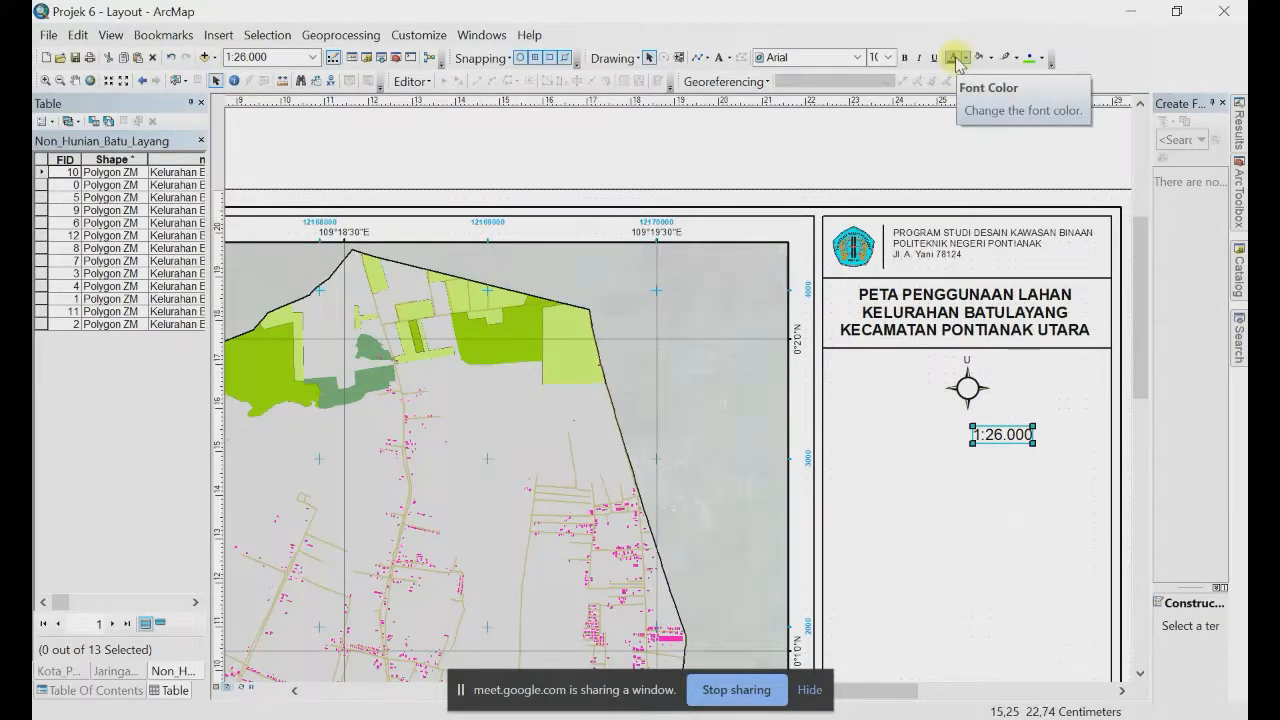
{"action": "left_click", "coordinate": [905, 58]}
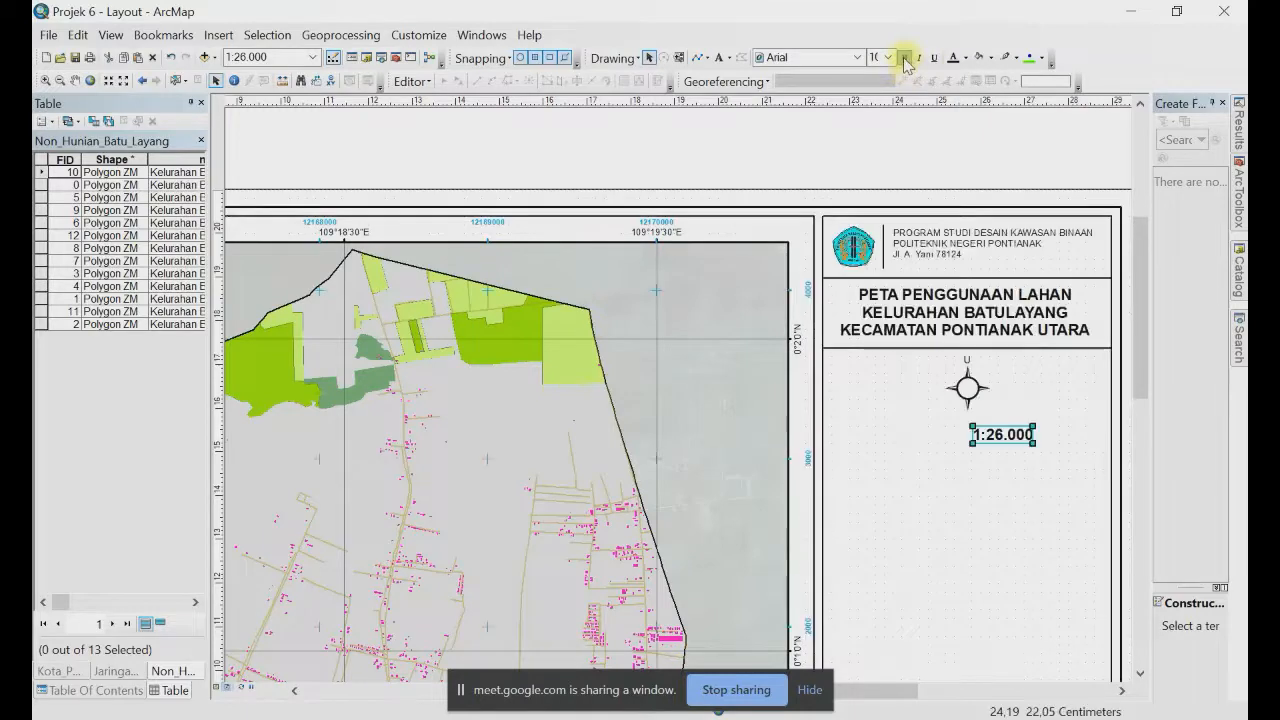
{"action": "left_click", "coordinate": [905, 58]}
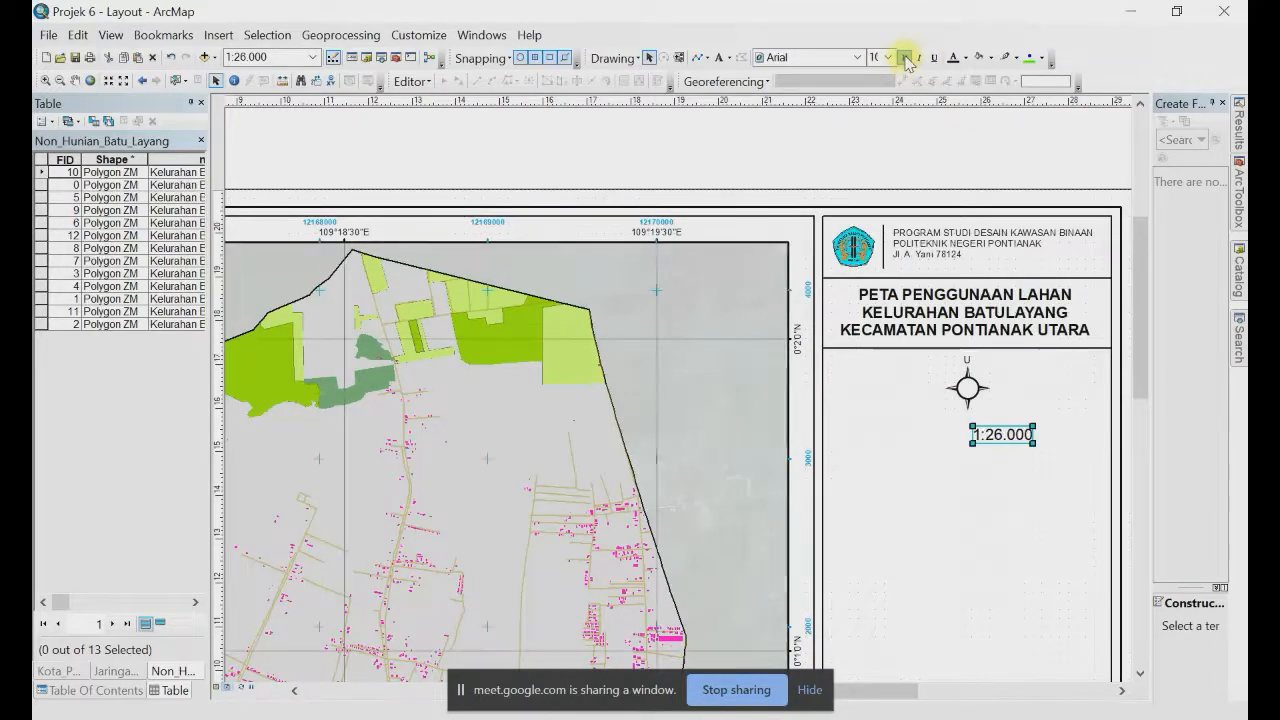
Step: Add a 'SKALA' text label and place it beside the 1:26.000 scale text
{"action": "left_click", "coordinate": [719, 57]}
{"action": "left_click", "coordinate": [879, 430]}
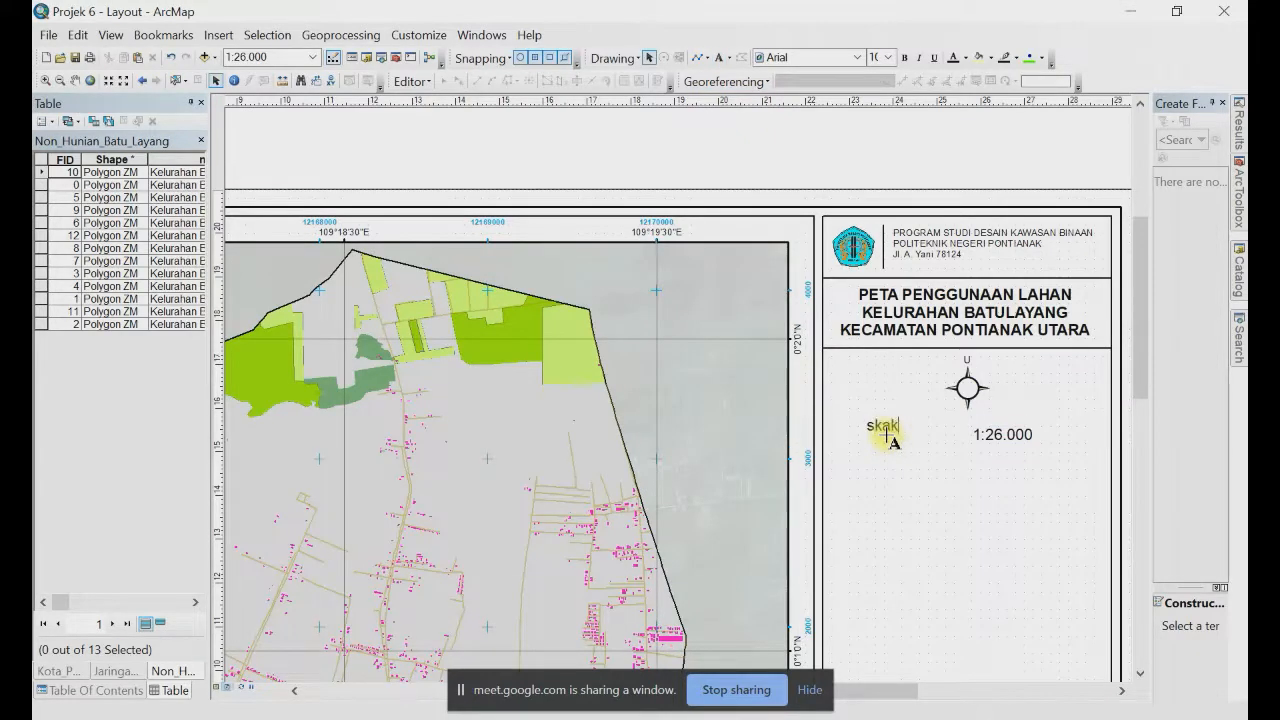
{"action": "type", "text": "SKALA"}
{"action": "key", "text": "Return"}
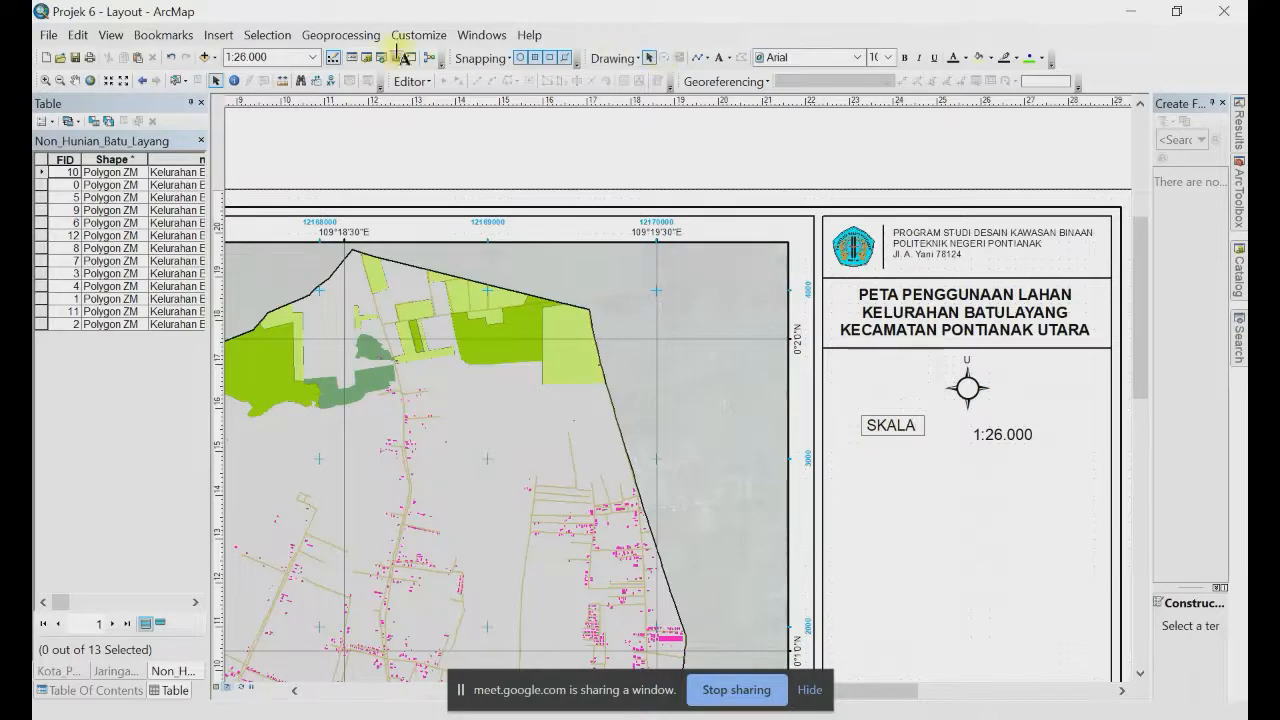
{"action": "left_click", "coordinate": [648, 58]}
{"action": "left_click", "coordinate": [891, 428]}
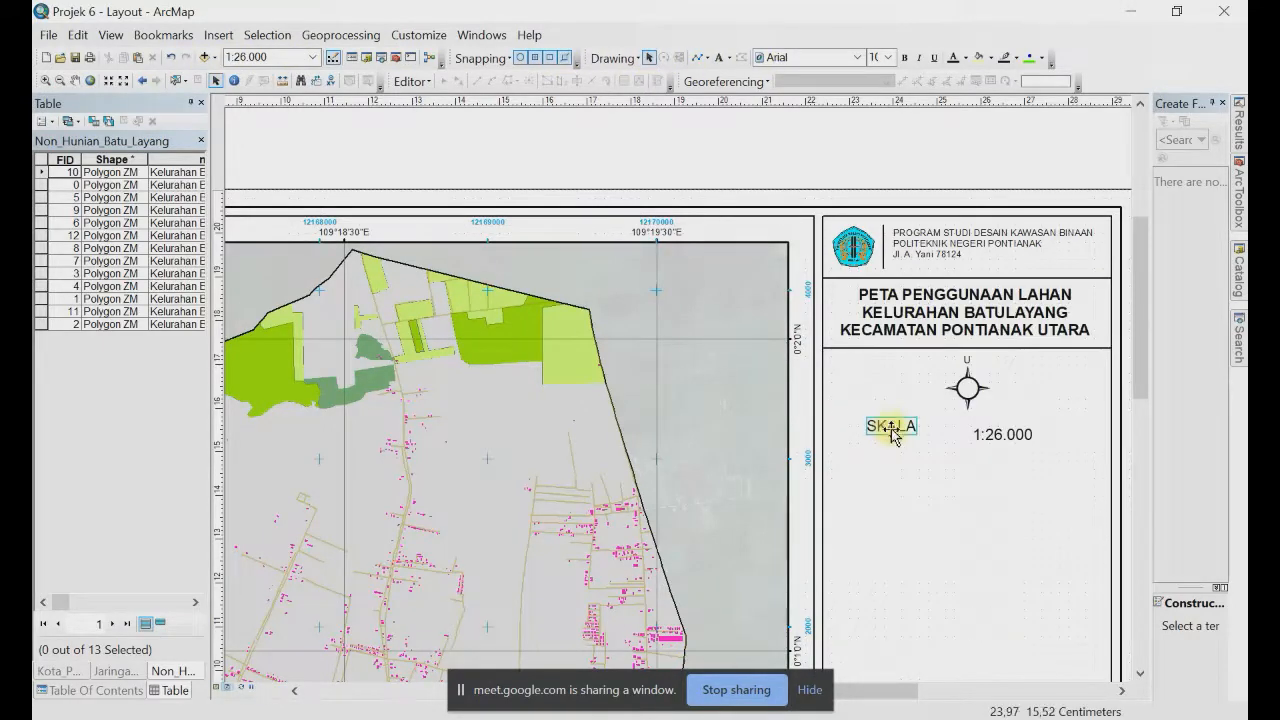
{"action": "key", "text": "ctrl+c"}
{"action": "key", "text": "ctrl+v"}
{"action": "left_click_drag", "start_coordinate": [891, 428], "coordinate": [942, 447]}
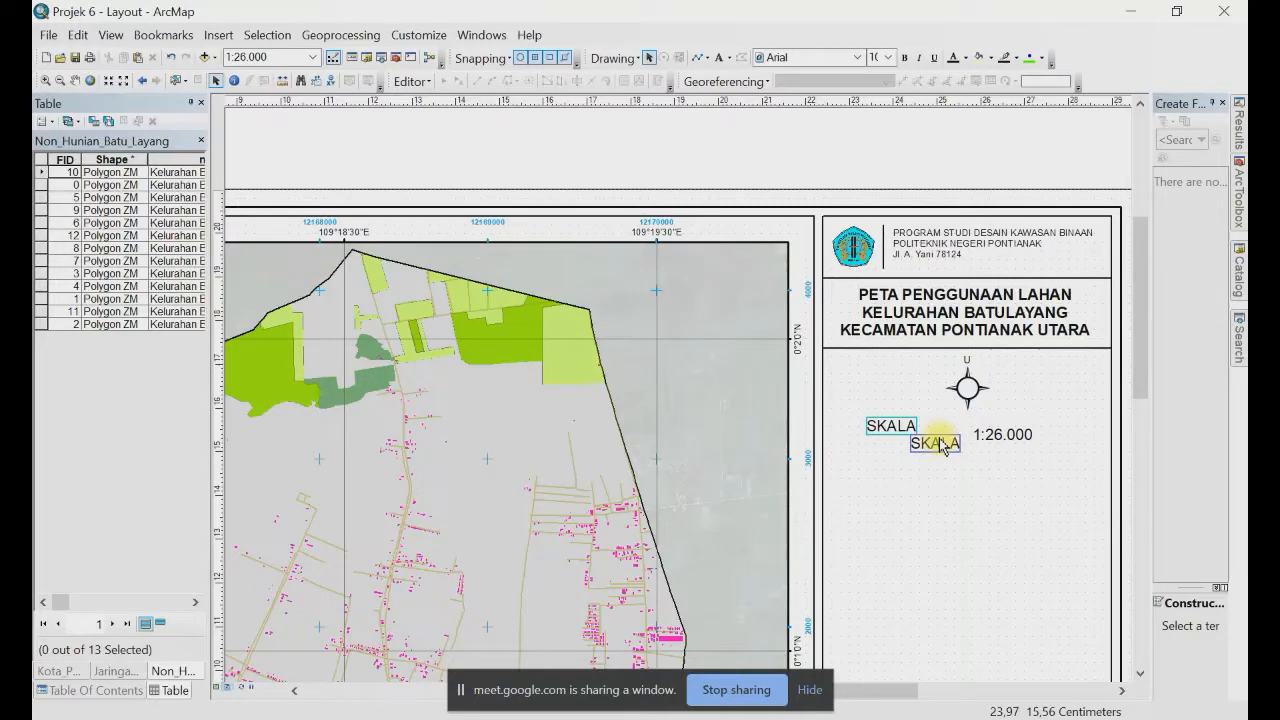
{"action": "key", "text": "ctrl+z"}
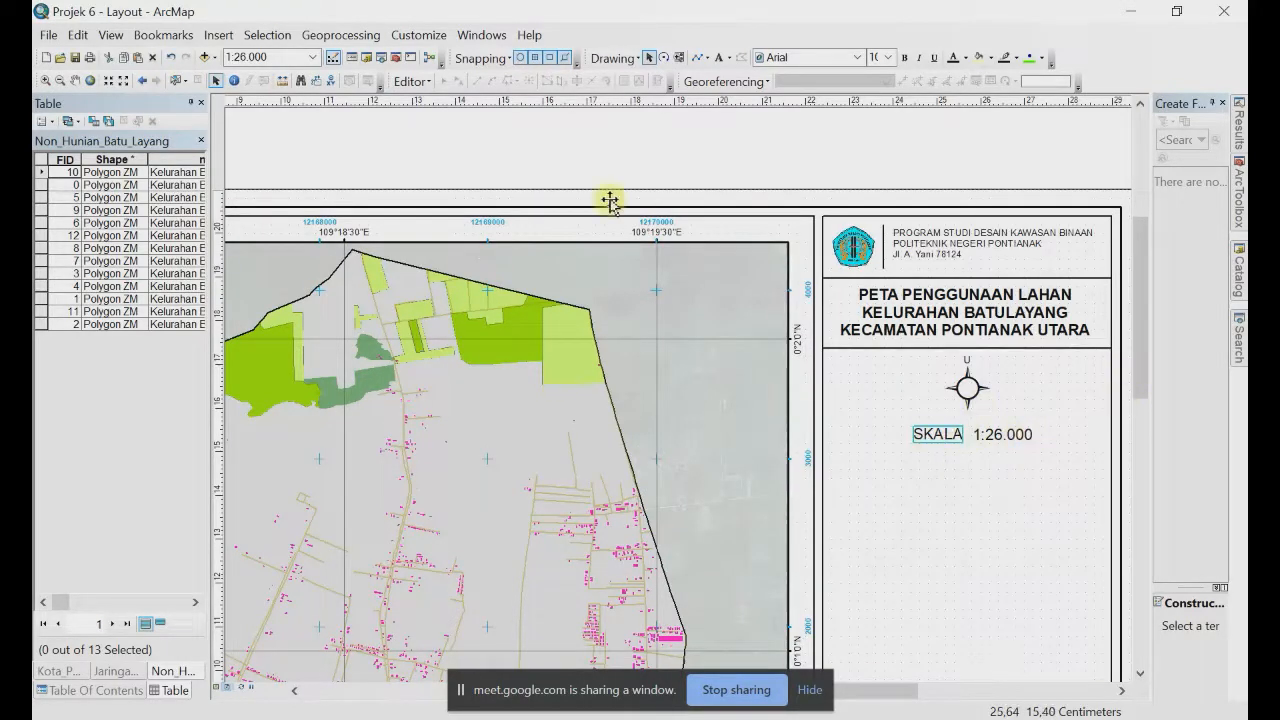
{"action": "left_click", "coordinate": [220, 40]}
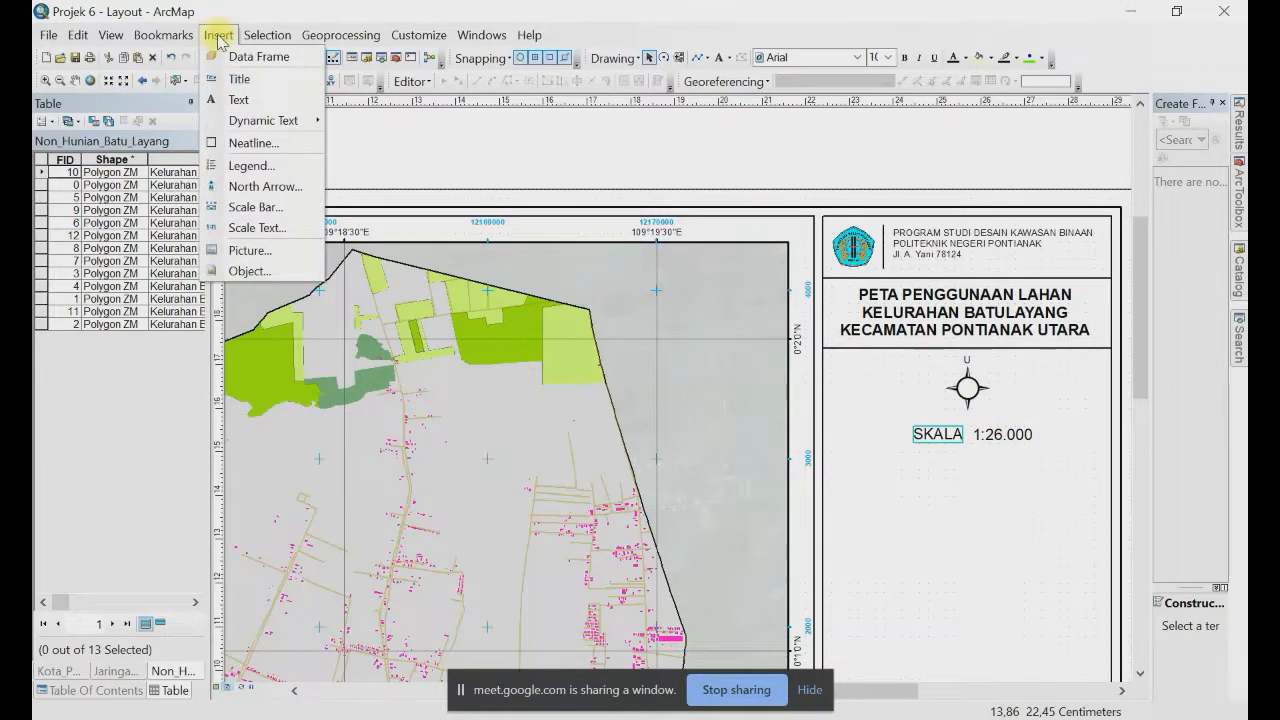
Step: Choose Alternating Scale Bar 1 as the scale bar style and open its properties
{"action": "left_click", "coordinate": [250, 207]}
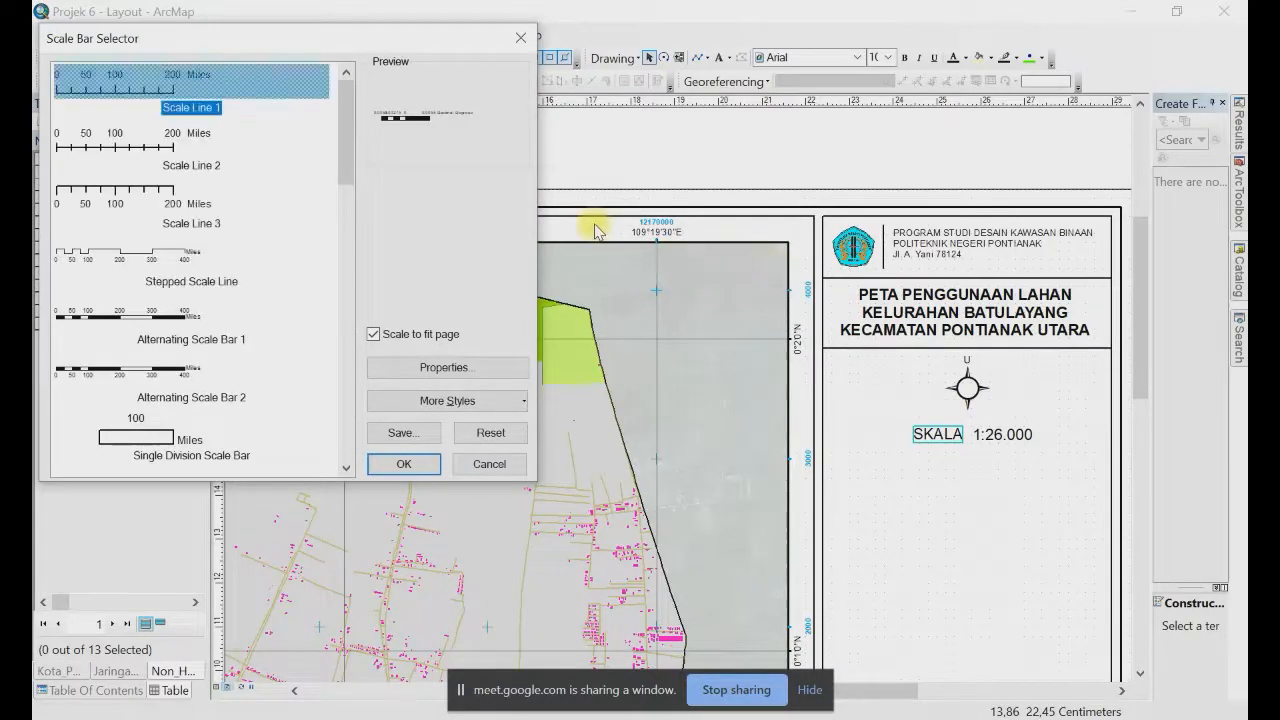
{"action": "left_click", "coordinate": [106, 320]}
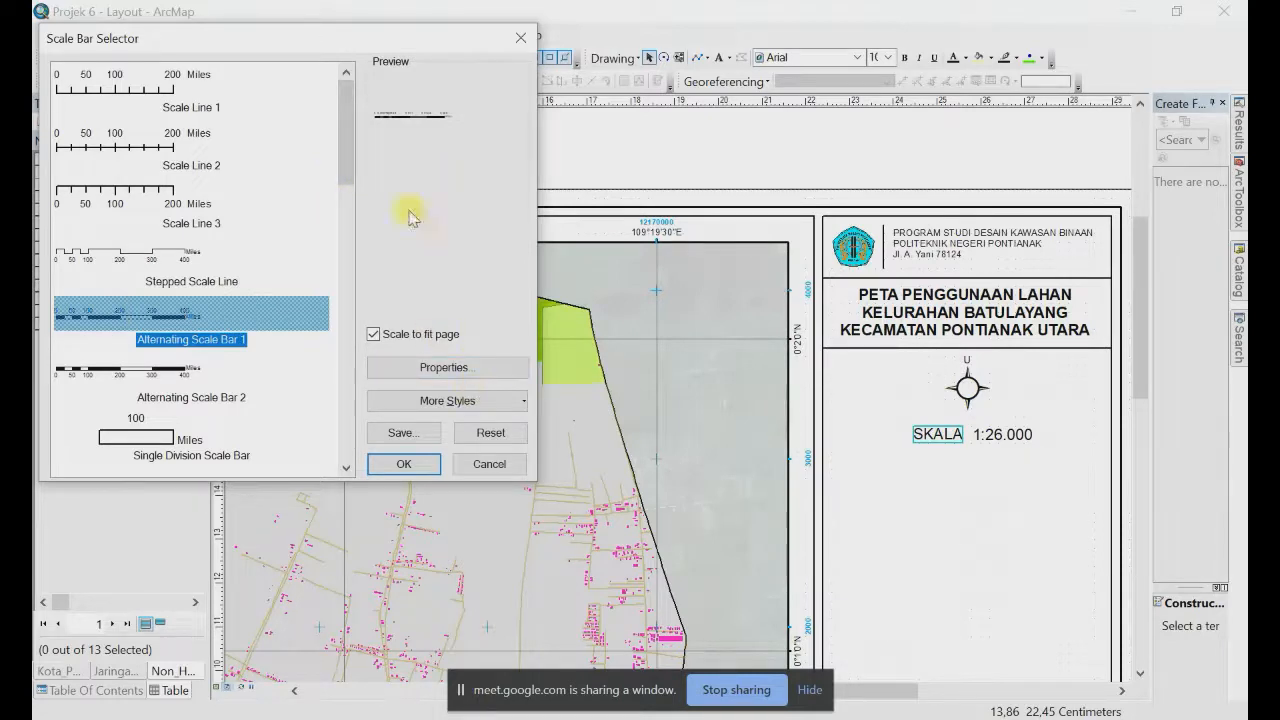
{"action": "left_click", "coordinate": [441, 368]}
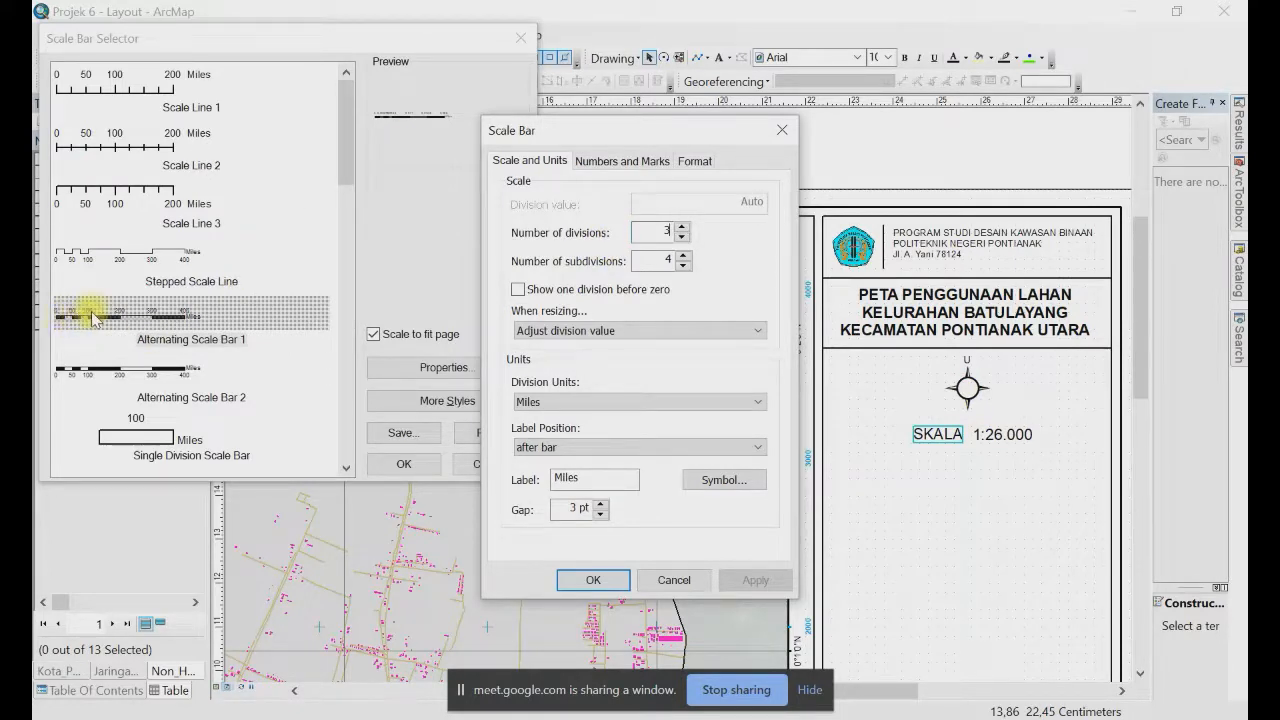
Step: Give the scale bar 2 subdivisions and set its division units to Kilometers
{"action": "double_click", "coordinate": [650, 259]}
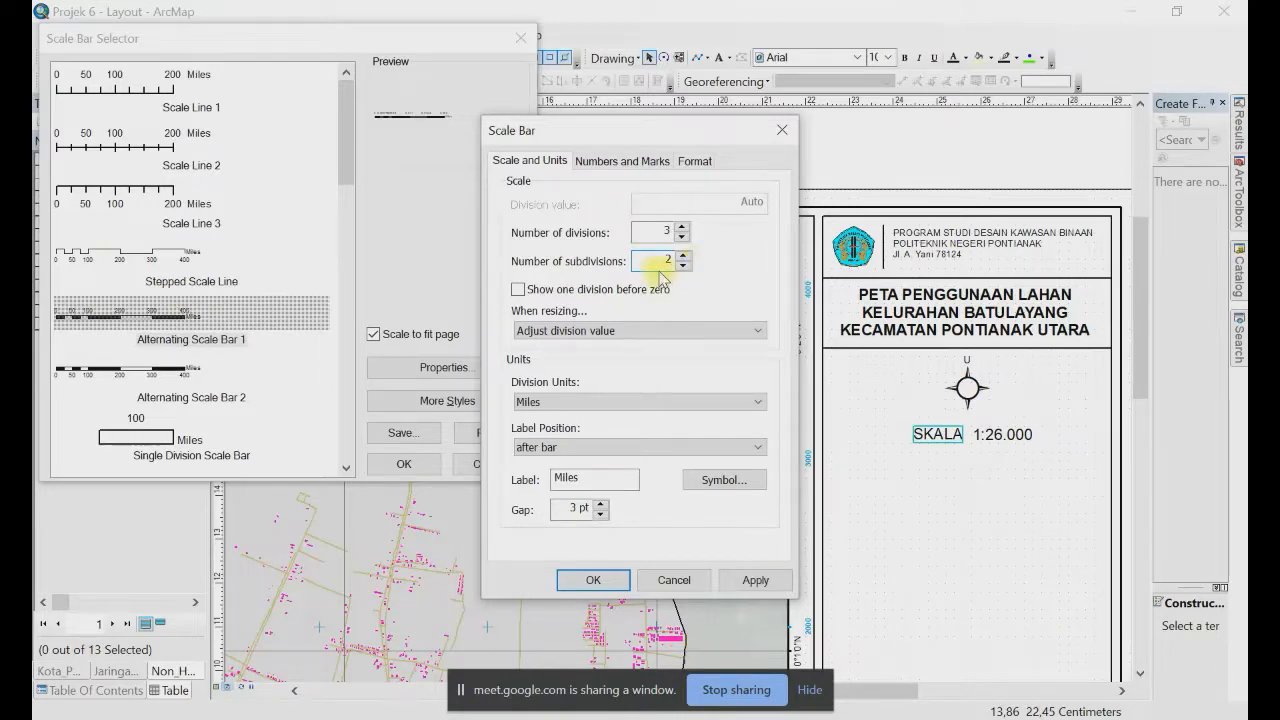
{"action": "key", "text": "BackSpace"}
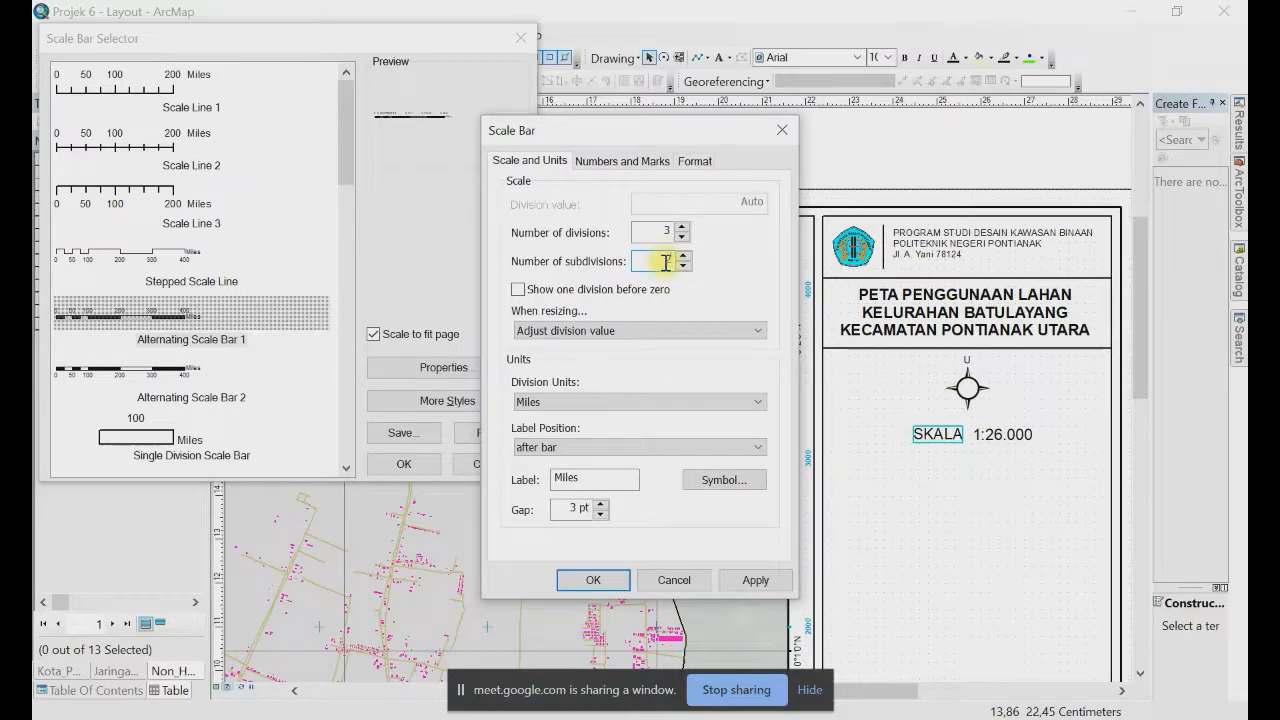
{"action": "type", "text": "2"}
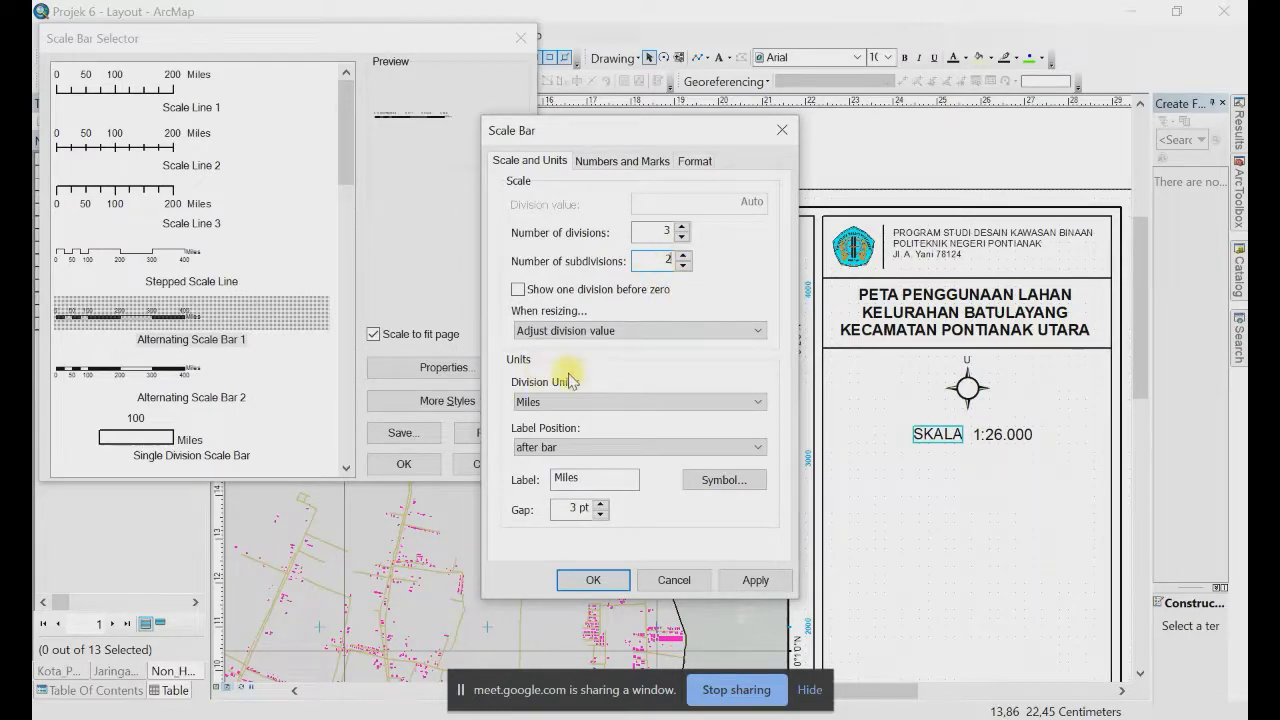
{"action": "left_click", "coordinate": [550, 402]}
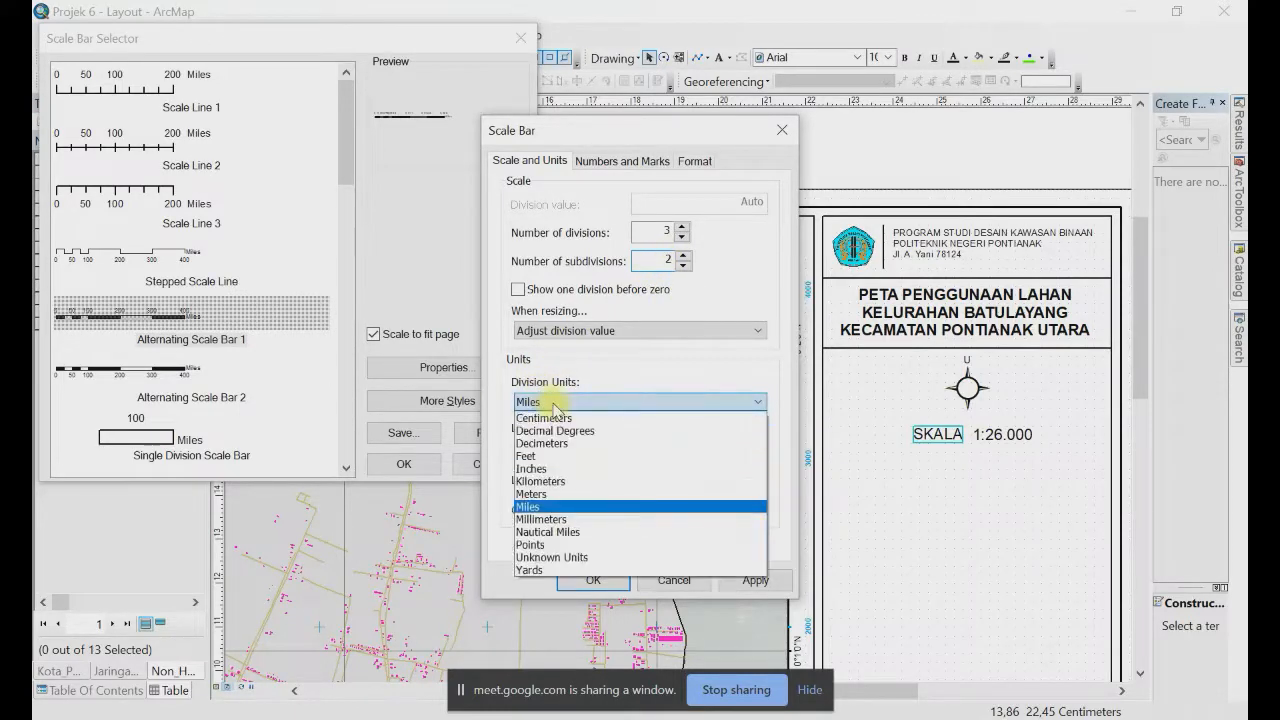
{"action": "left_click", "coordinate": [553, 481]}
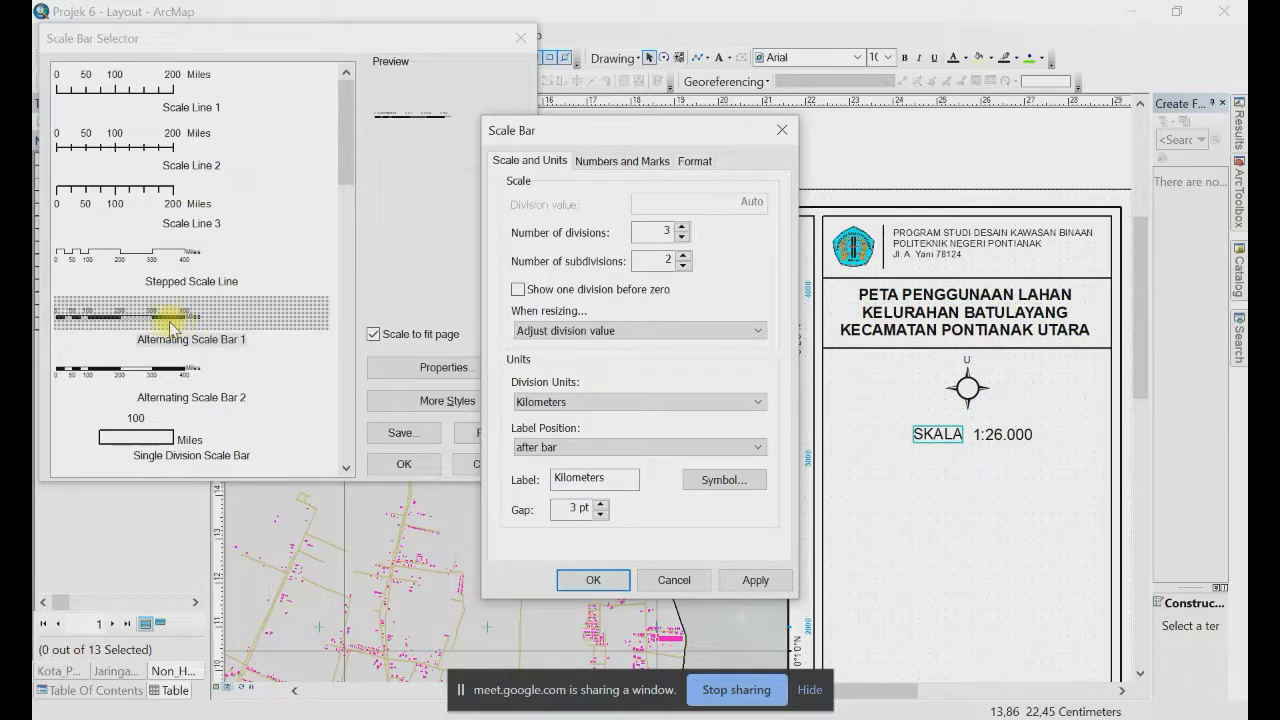
Step: Set the scale bar's unit label to 'km', positioned below right
{"action": "left_click", "coordinate": [579, 448]}
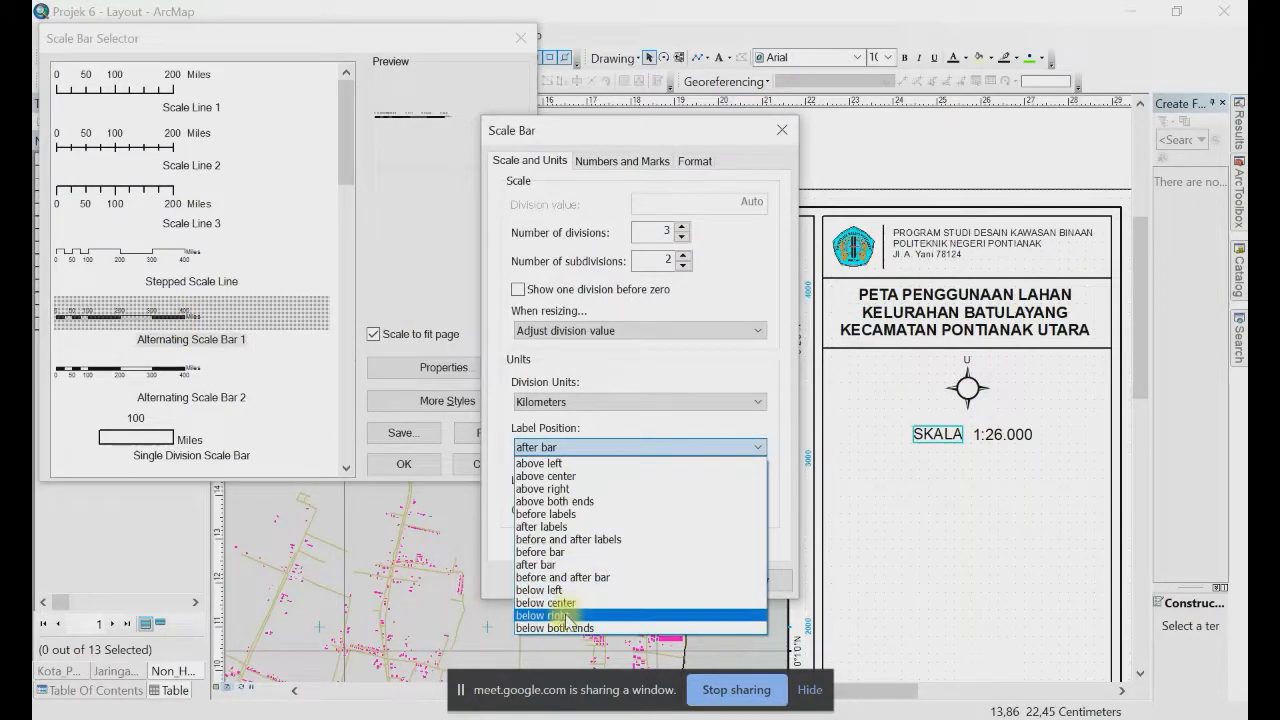
{"action": "left_click", "coordinate": [566, 615]}
{"action": "left_click", "coordinate": [560, 448]}
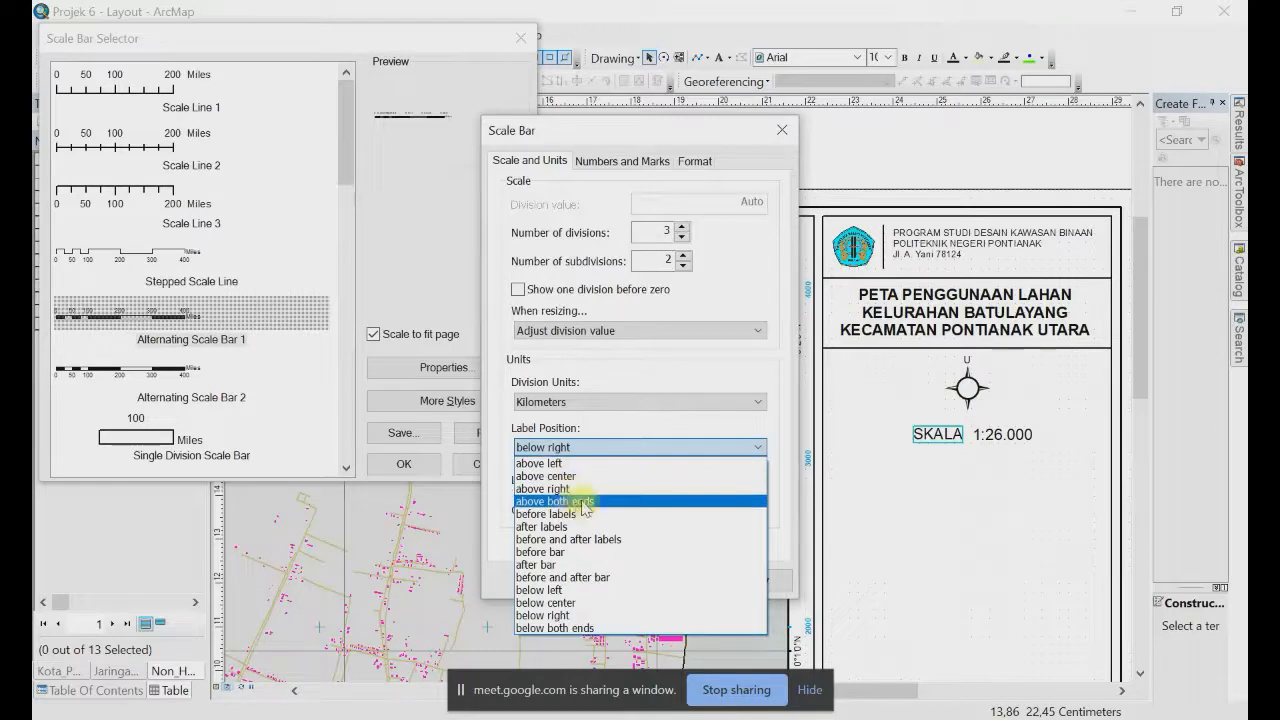
{"action": "left_click", "coordinate": [571, 615]}
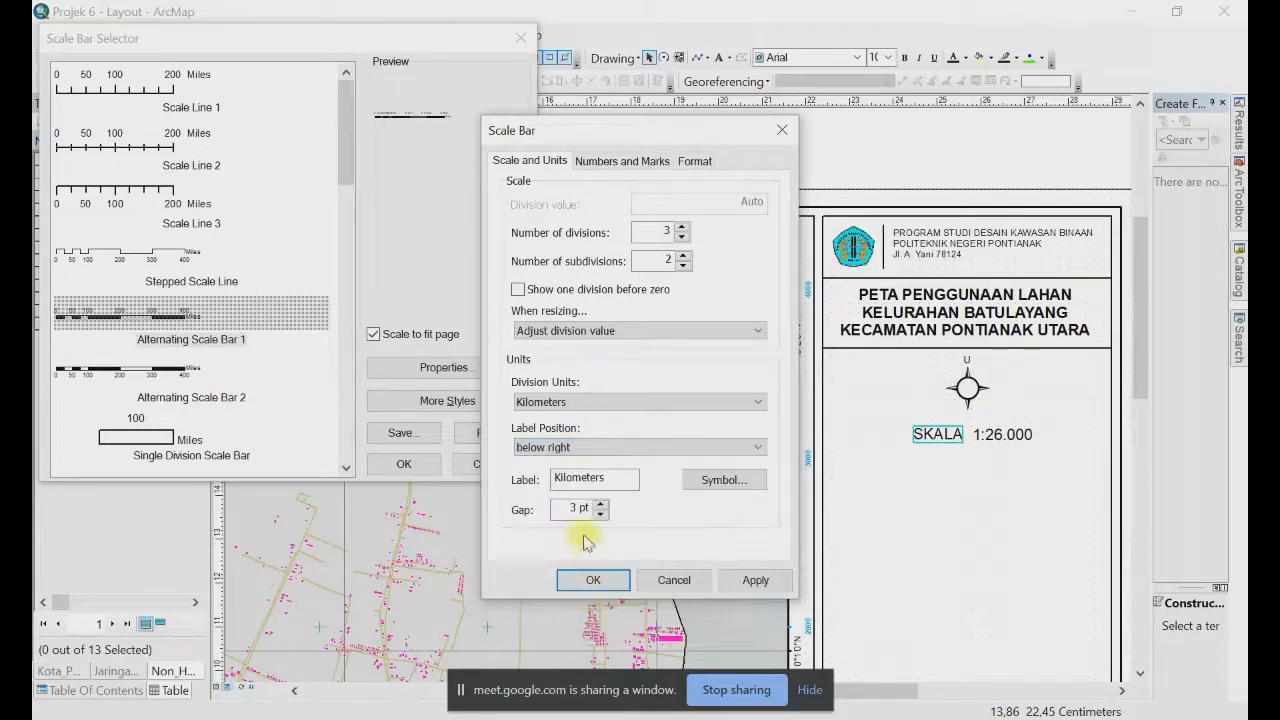
{"action": "left_click_drag", "start_coordinate": [620, 478], "coordinate": [537, 482]}
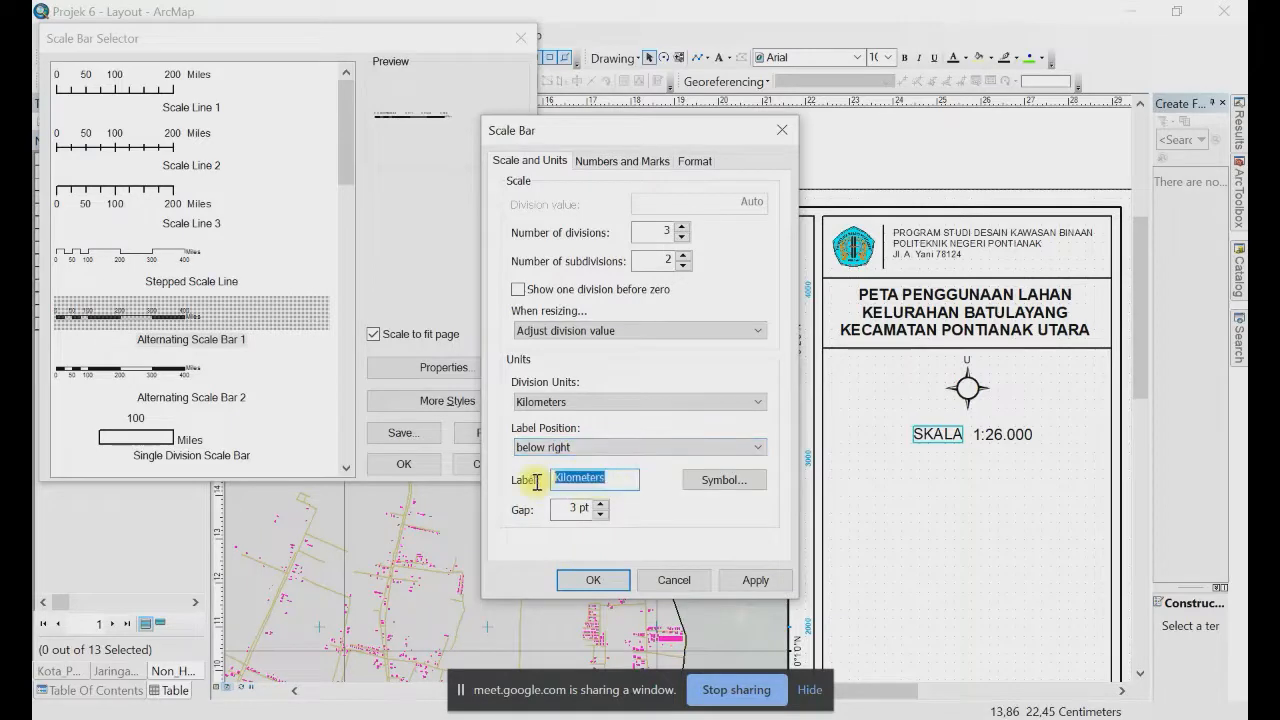
{"action": "type", "text": "km"}
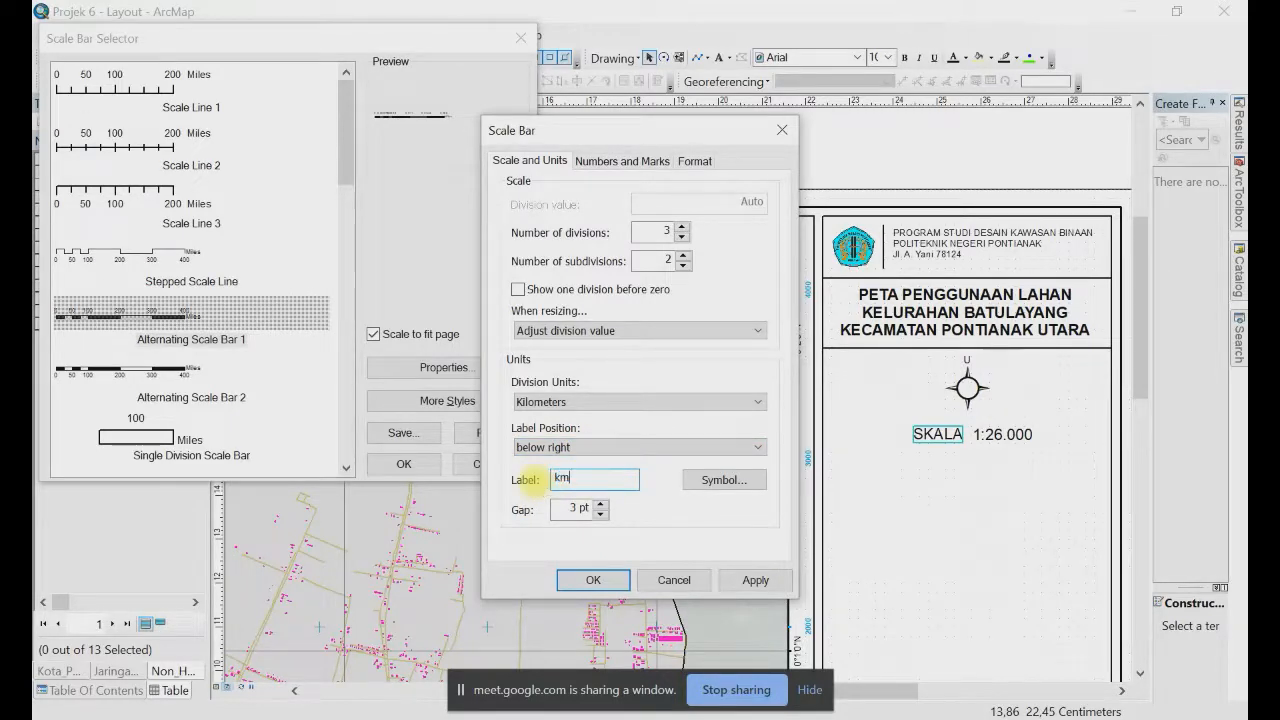
{"action": "double_click", "coordinate": [561, 477]}
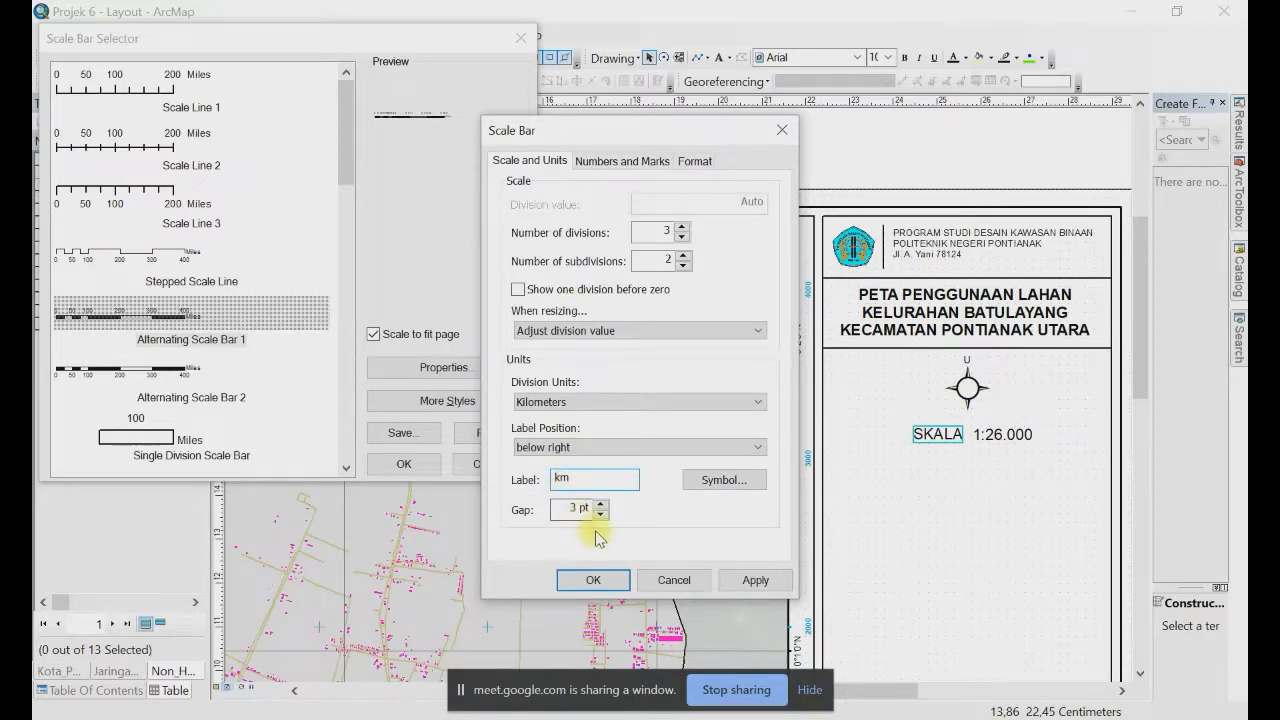
{"action": "left_click", "coordinate": [720, 476]}
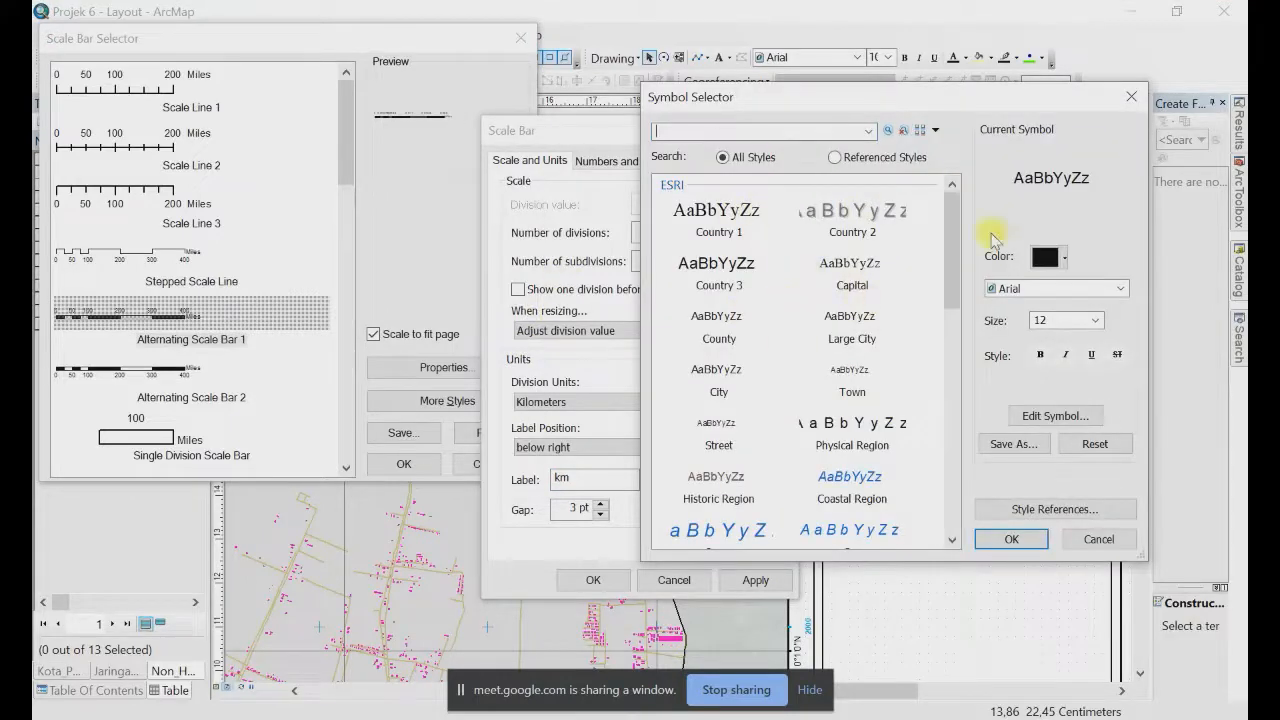
Step: Review the Numbers and Marks and Scale and Units settings, then accept and insert the kilometre scale bar
{"action": "left_click", "coordinate": [1131, 96]}
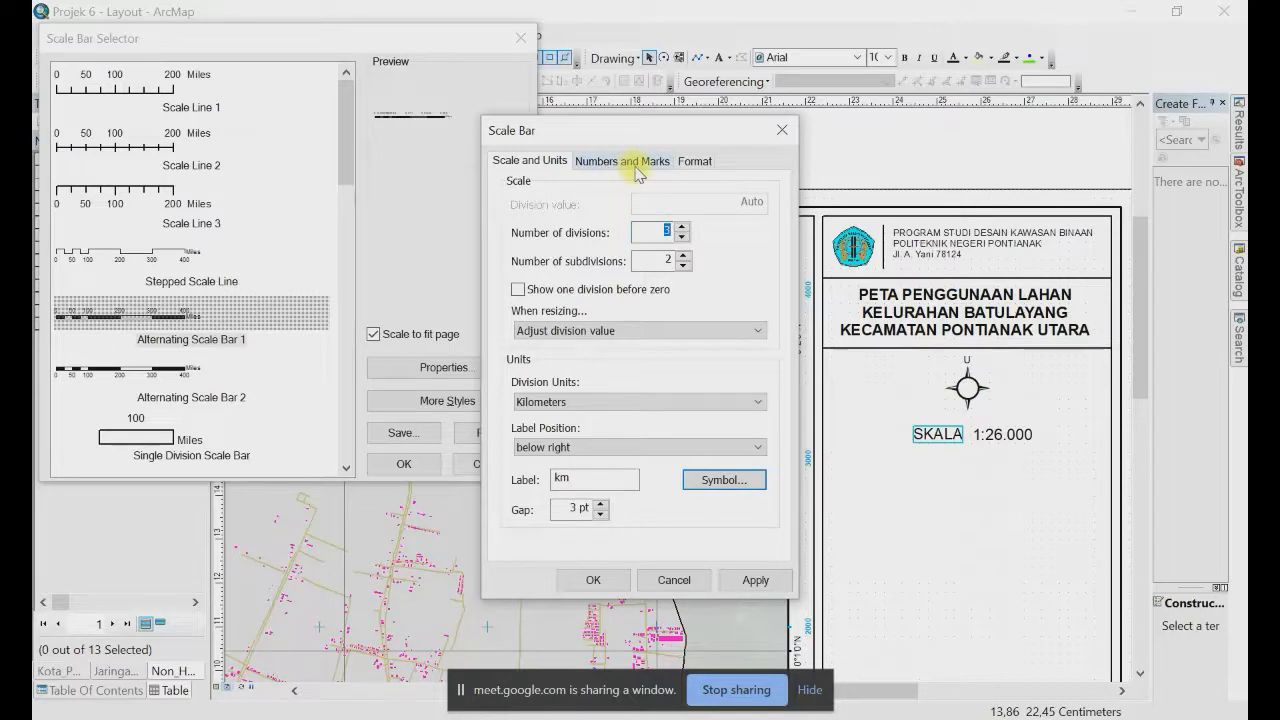
{"action": "left_click", "coordinate": [667, 161]}
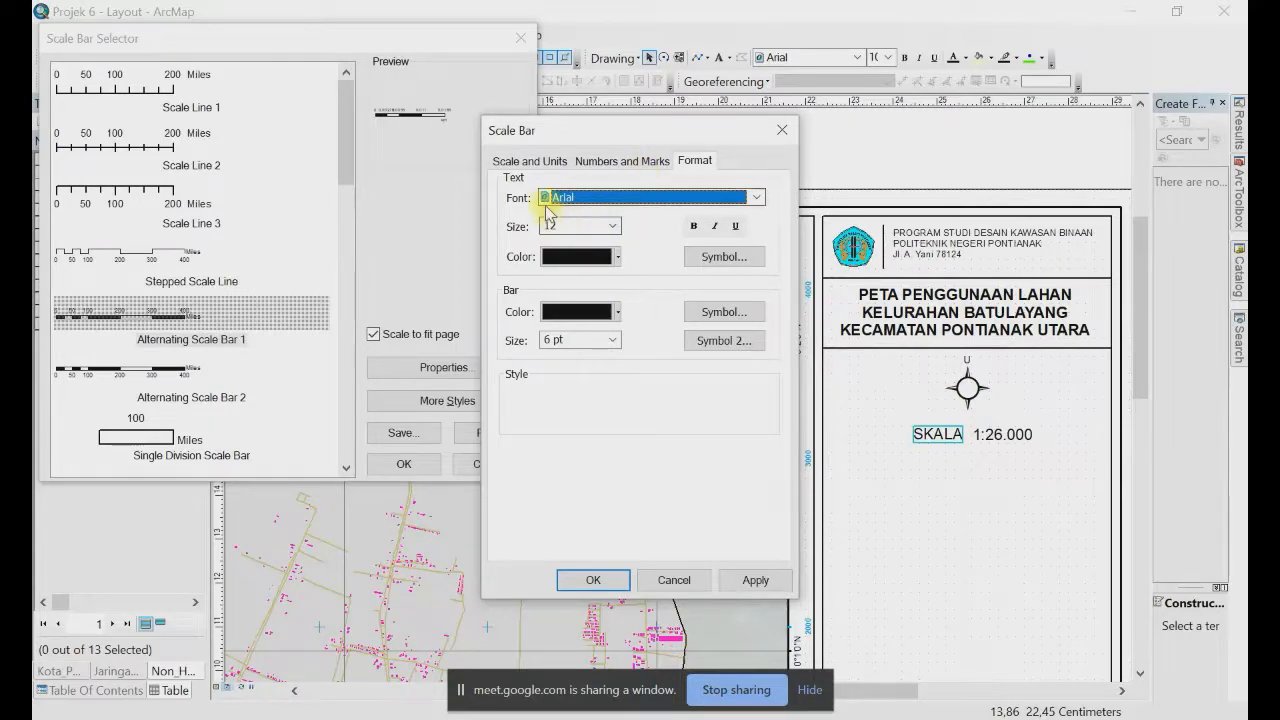
{"action": "left_click", "coordinate": [623, 160]}
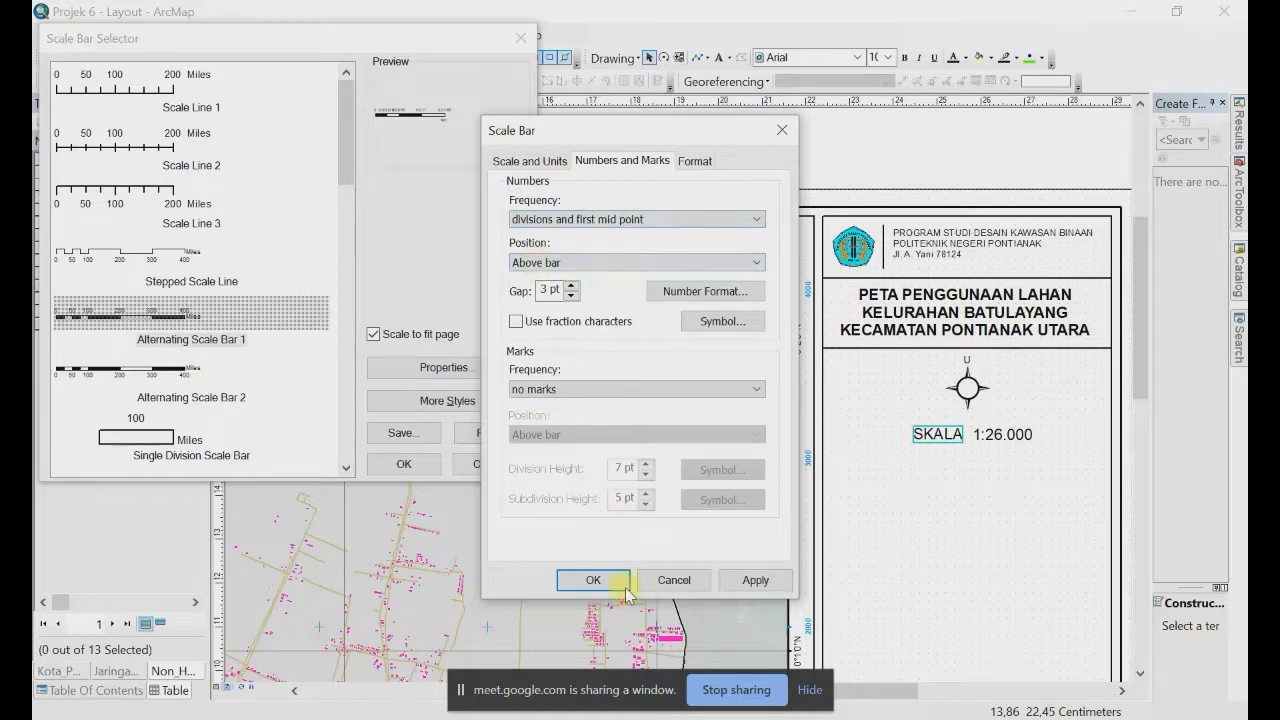
{"action": "left_click", "coordinate": [513, 163]}
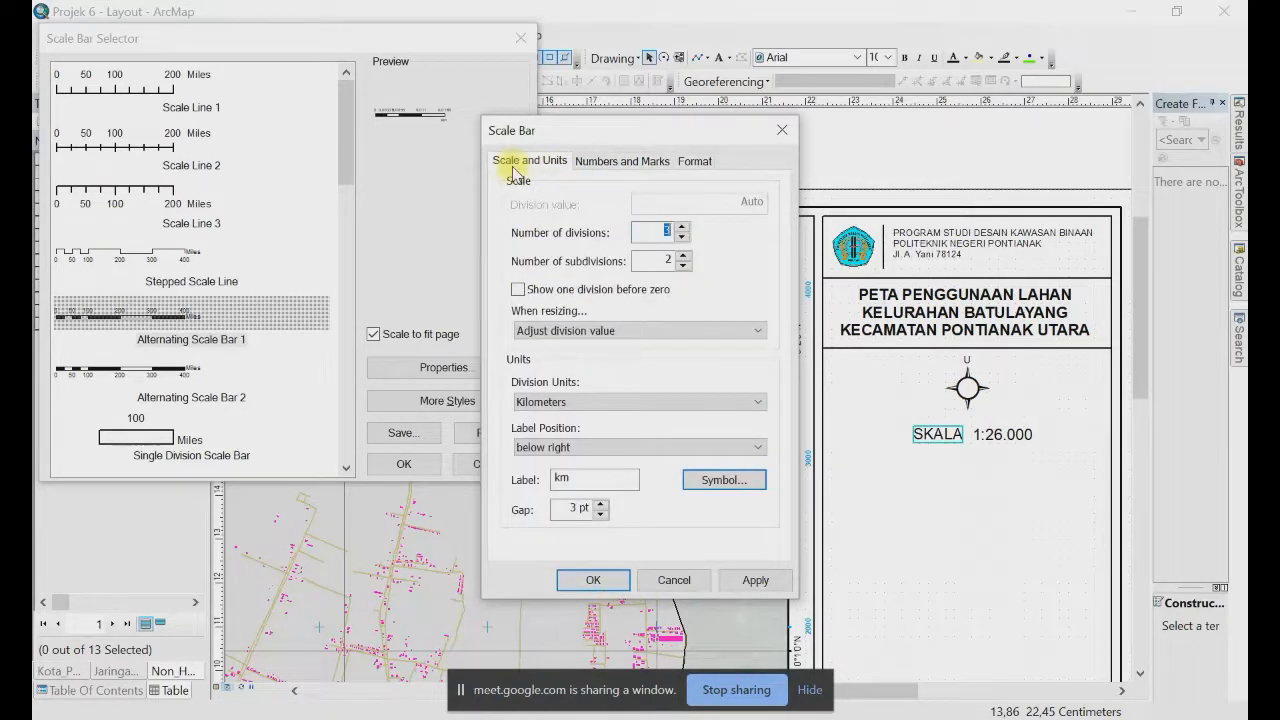
{"action": "left_click", "coordinate": [592, 579]}
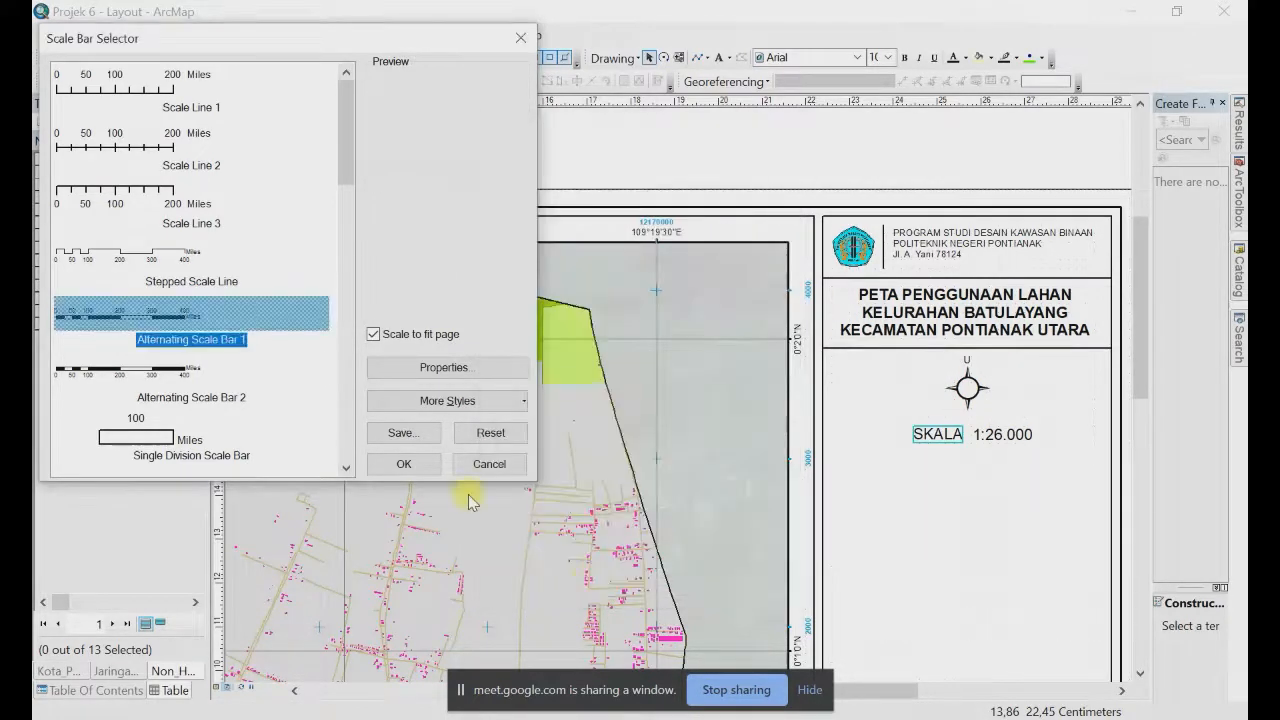
{"action": "left_click", "coordinate": [403, 464]}
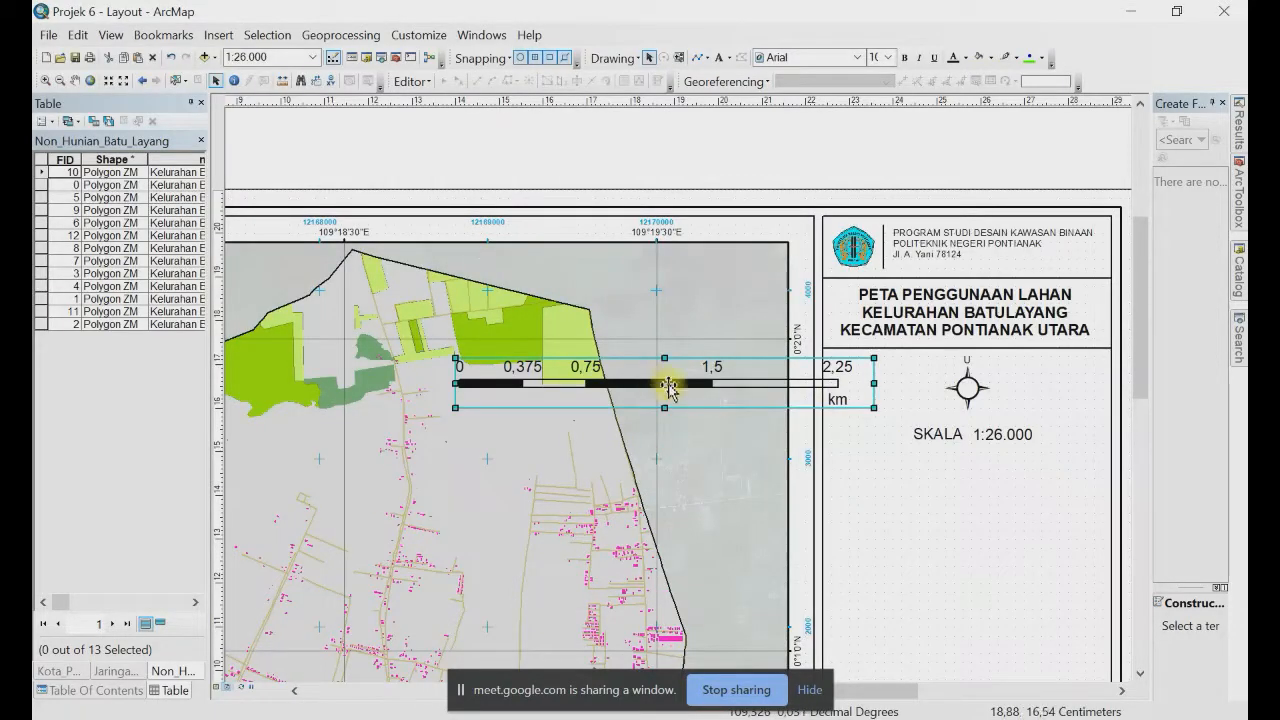
Step: Resize the 0–1.5 km scale bar and position it beneath SKALA 1:26.000 in the legend panel
{"action": "left_click_drag", "start_coordinate": [669, 389], "coordinate": [844, 512]}
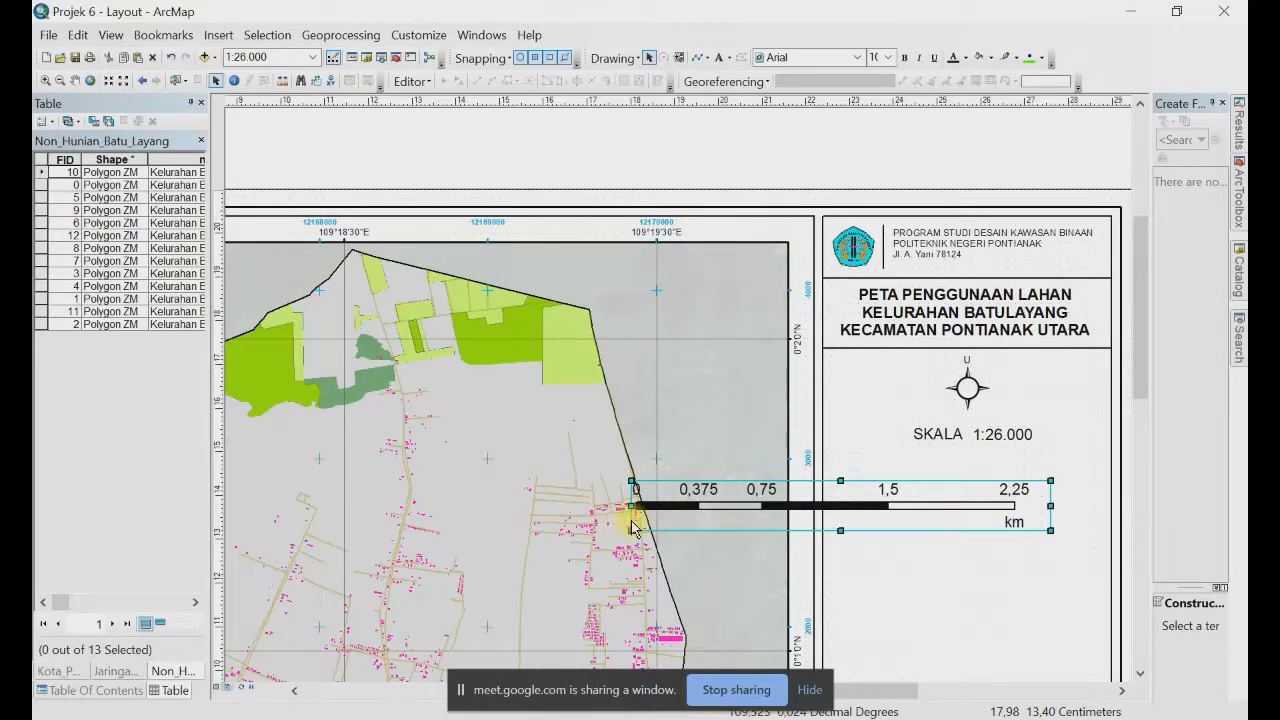
{"action": "left_click_drag", "start_coordinate": [880, 505], "coordinate": [924, 494]}
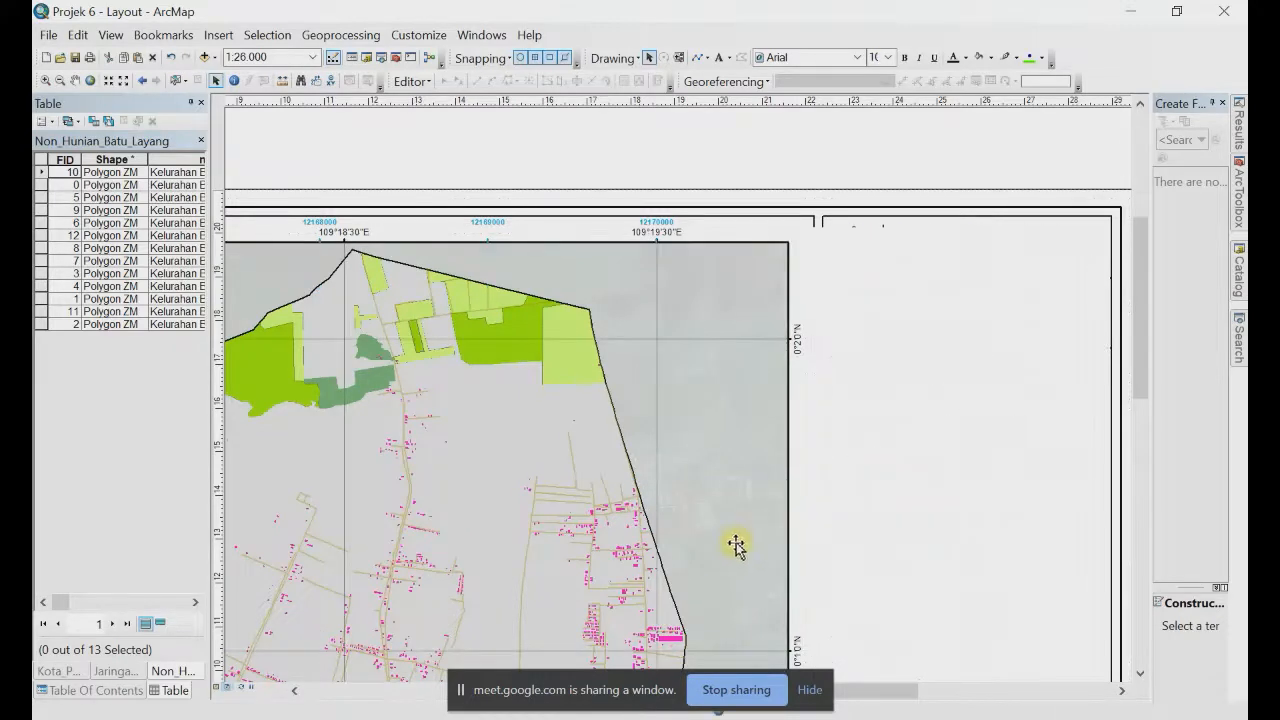
{"action": "left_click_drag", "start_coordinate": [681, 519], "coordinate": [831, 501]}
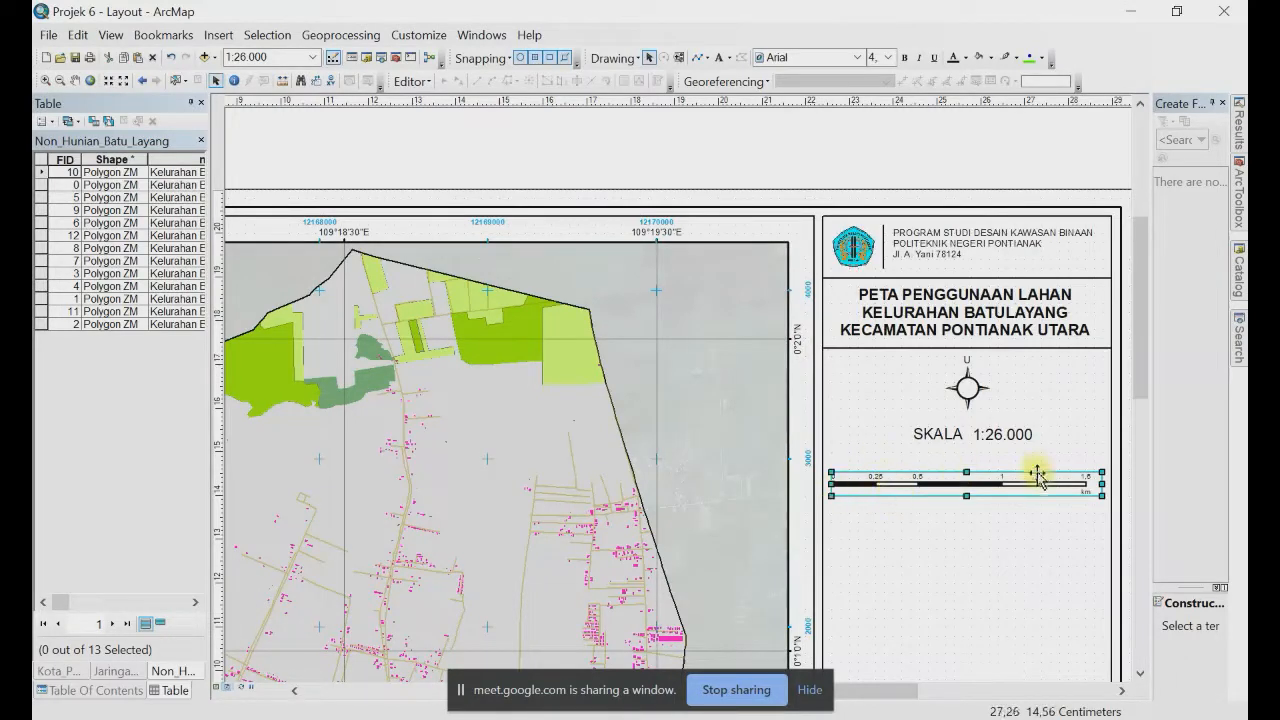
{"action": "left_click_drag", "start_coordinate": [975, 490], "coordinate": [978, 470]}
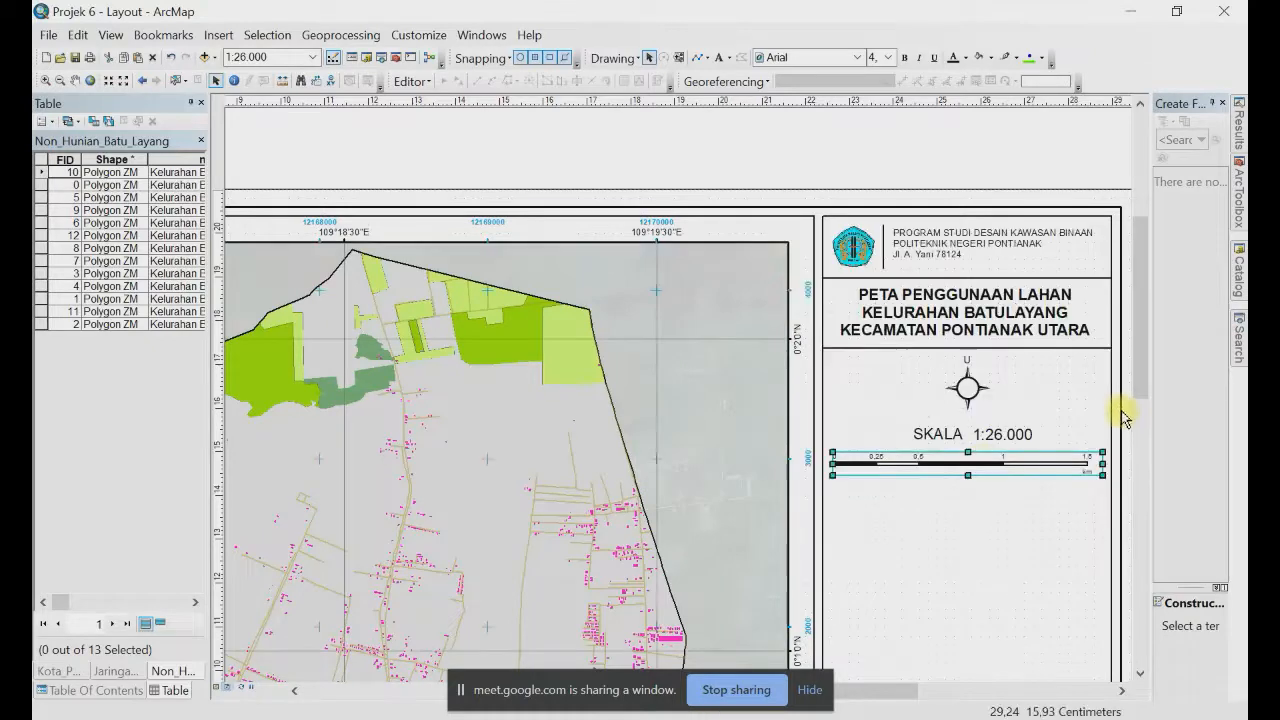
{"action": "left_click", "coordinate": [1003, 353]}
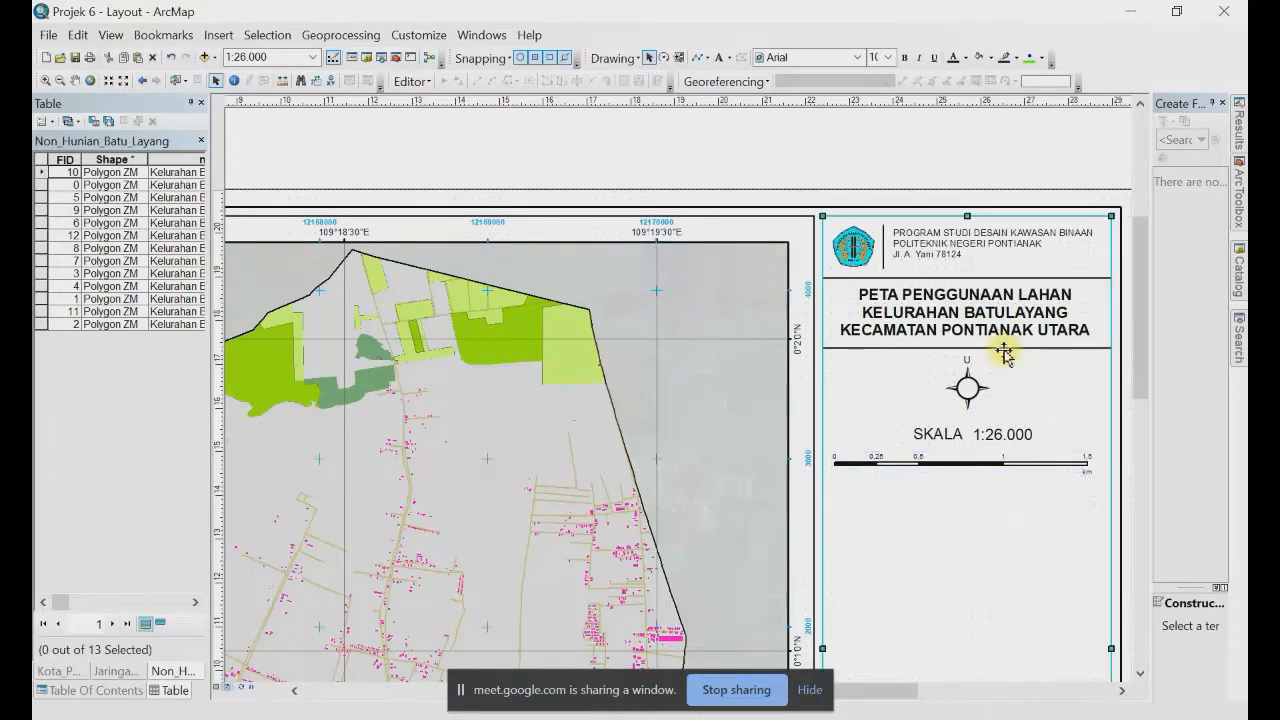
{"action": "left_click", "coordinate": [1003, 350]}
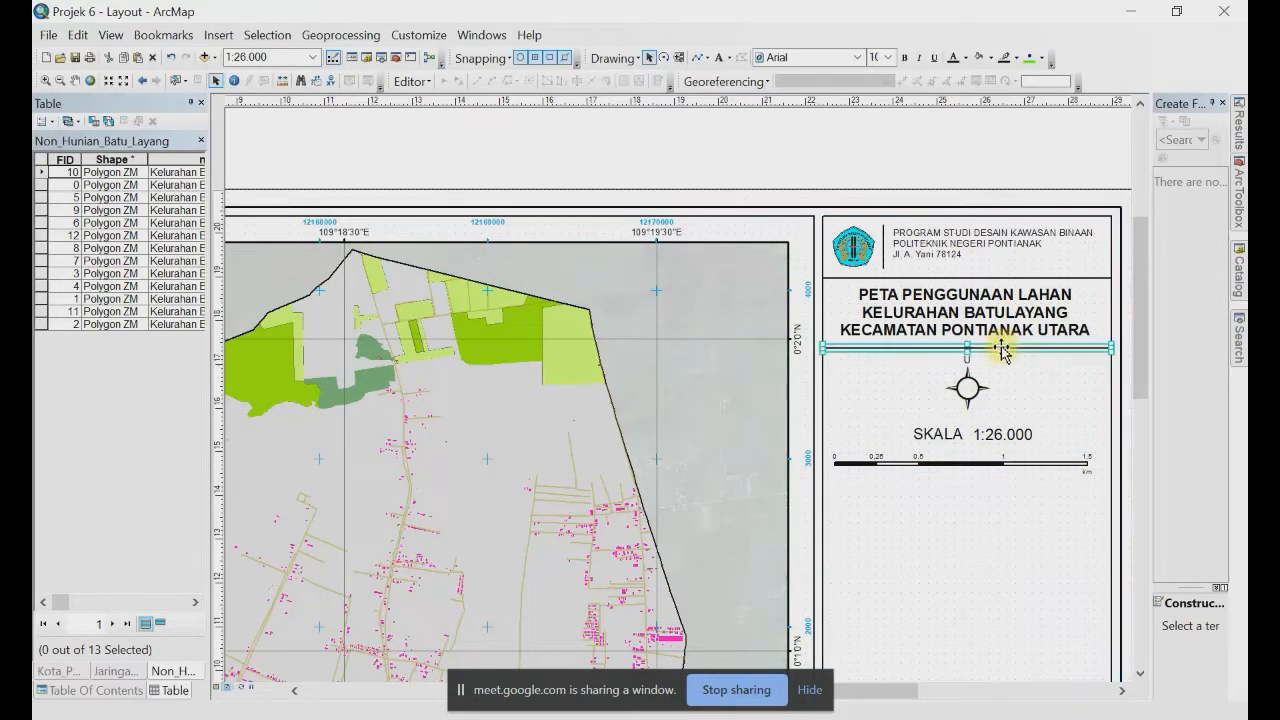
Step: Drag the title divider line down to sit just below the scale bar
{"action": "left_click_drag", "start_coordinate": [1001, 352], "coordinate": [1004, 487]}
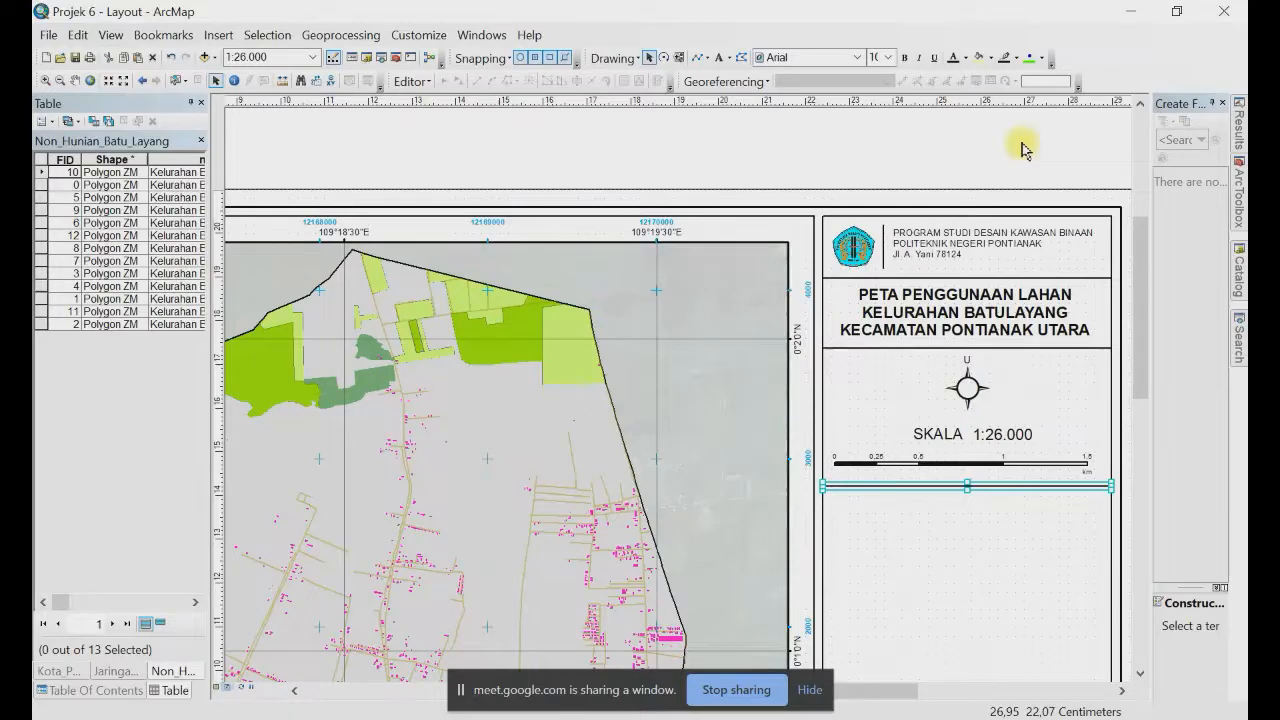
{"action": "scroll", "coordinate": [1018, 218], "scroll_direction": "up", "scroll_amount": 1}
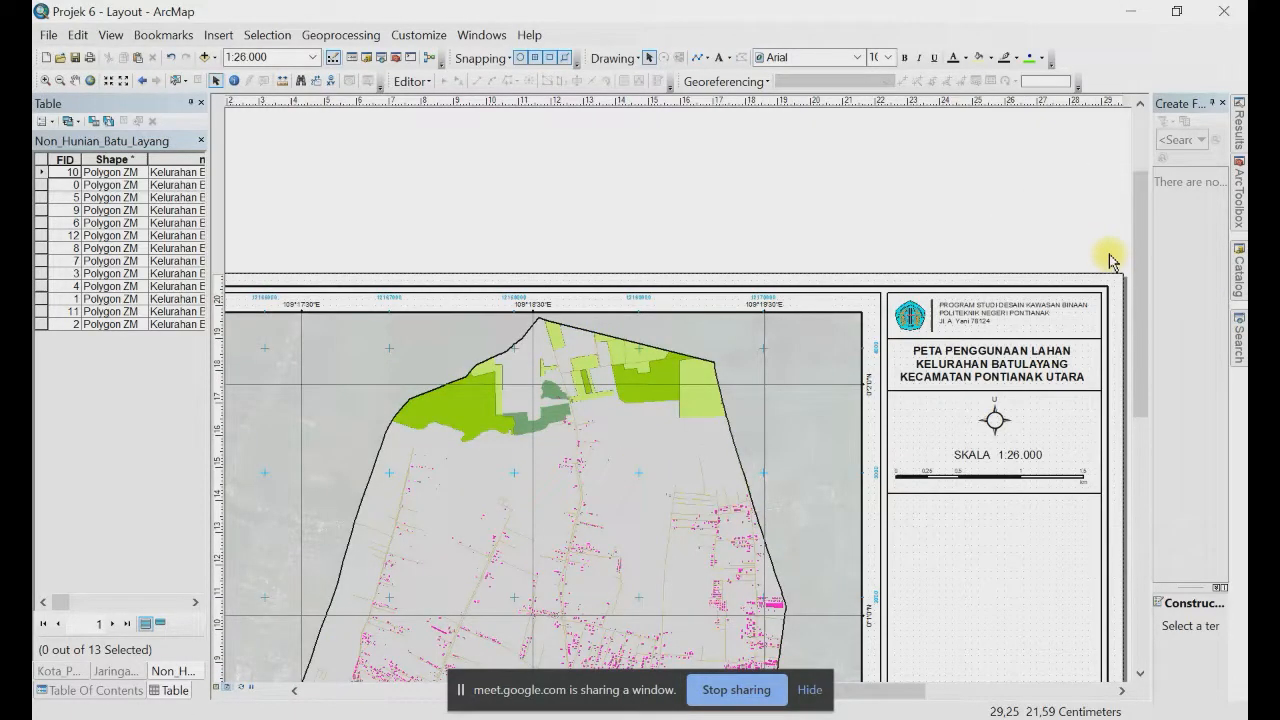
{"action": "left_click_drag", "start_coordinate": [1034, 458], "coordinate": [811, 323]}
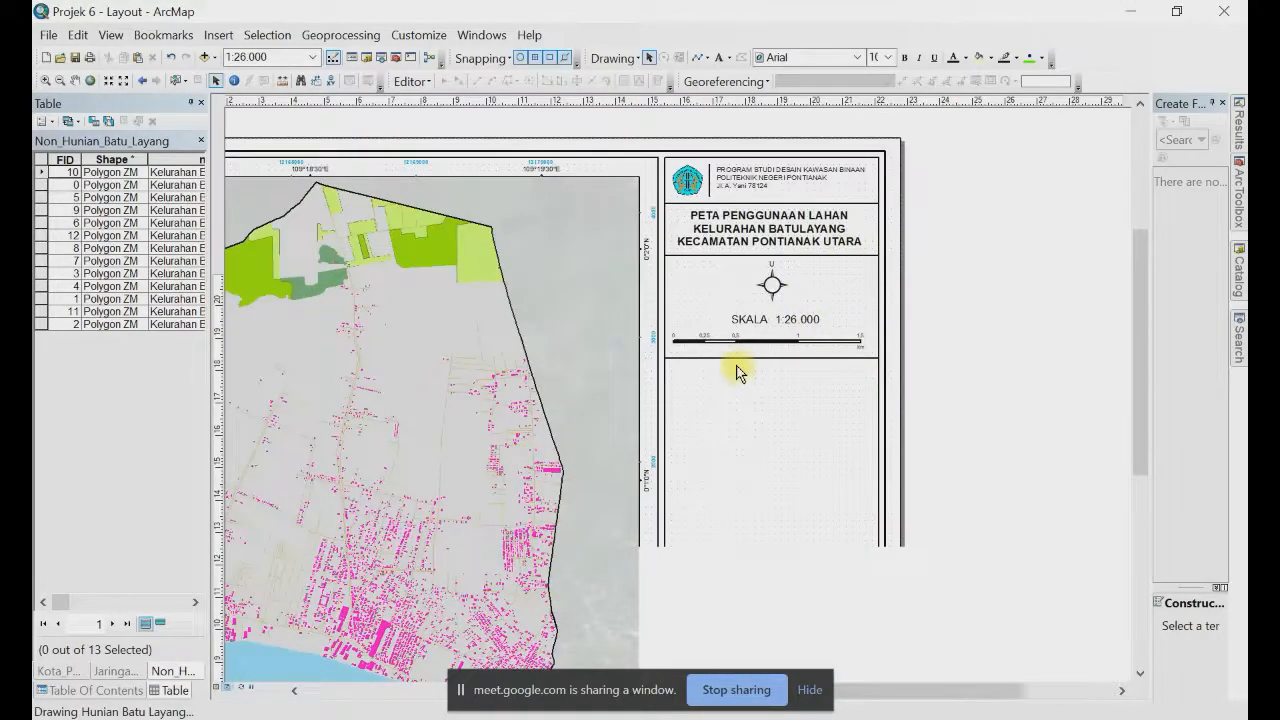
{"action": "scroll", "coordinate": [737, 370], "scroll_direction": "down", "scroll_amount": 3}
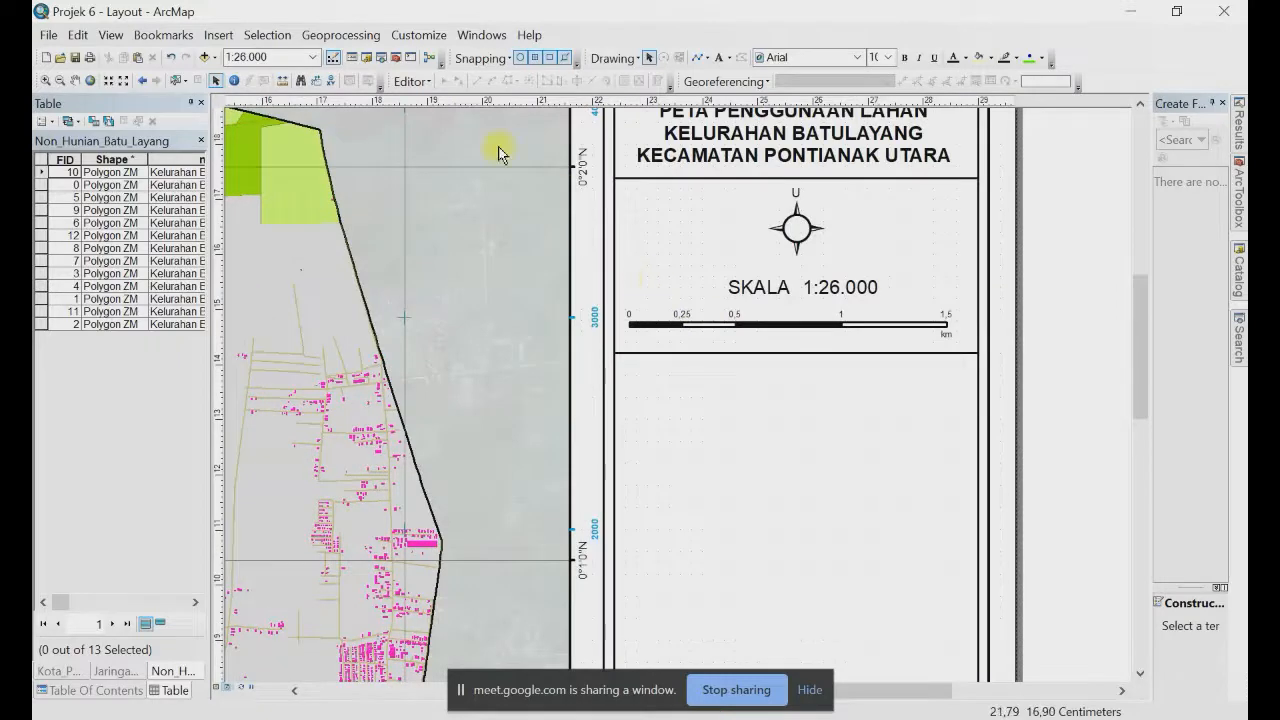
Step: Copy the SKALA text below the scale section and change it to 'Sistem Koordinat Referensi'
{"action": "left_click", "coordinate": [217, 37]}
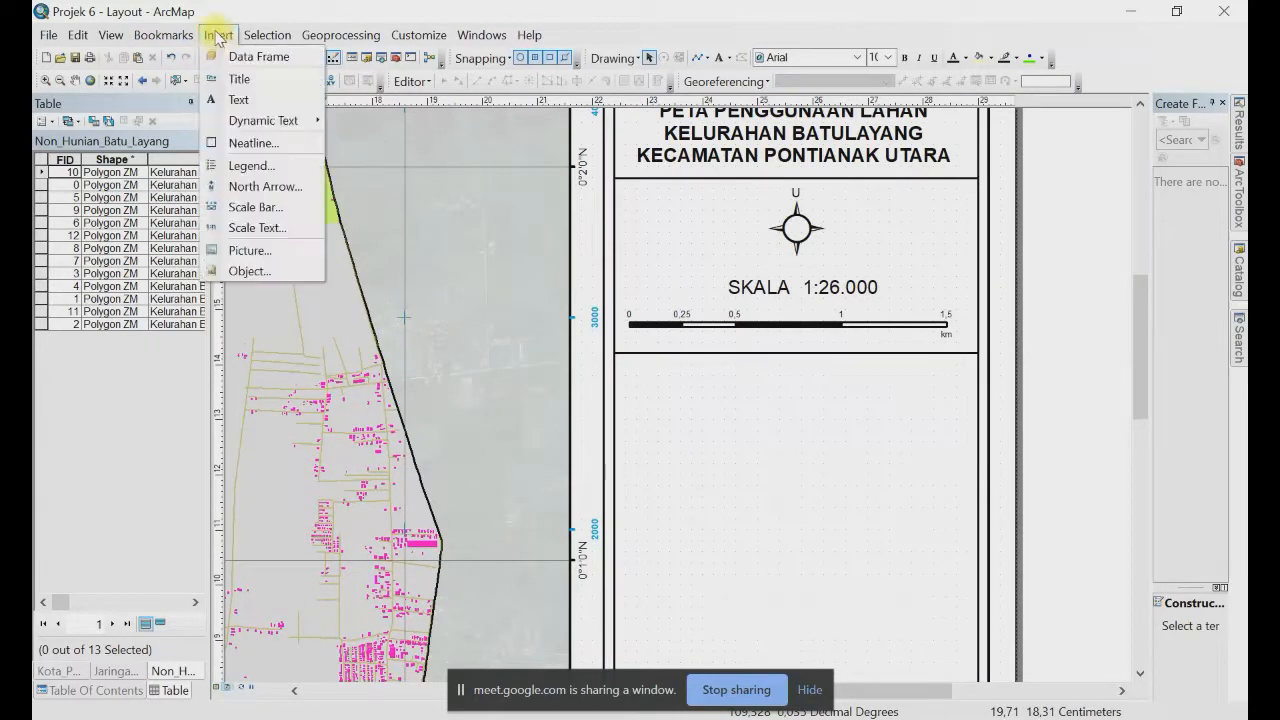
{"action": "left_click", "coordinate": [766, 292]}
{"action": "left_click", "coordinate": [766, 295]}
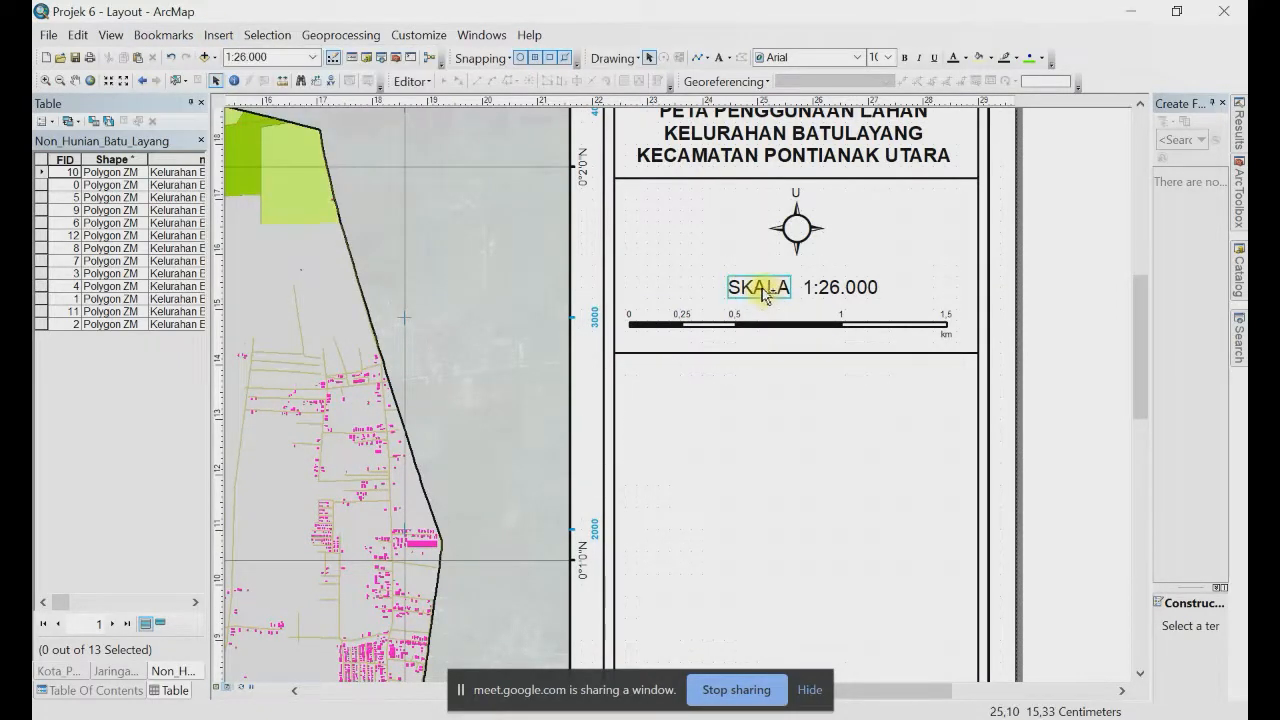
{"action": "left_click_drag", "start_coordinate": [762, 292], "coordinate": [683, 390]}
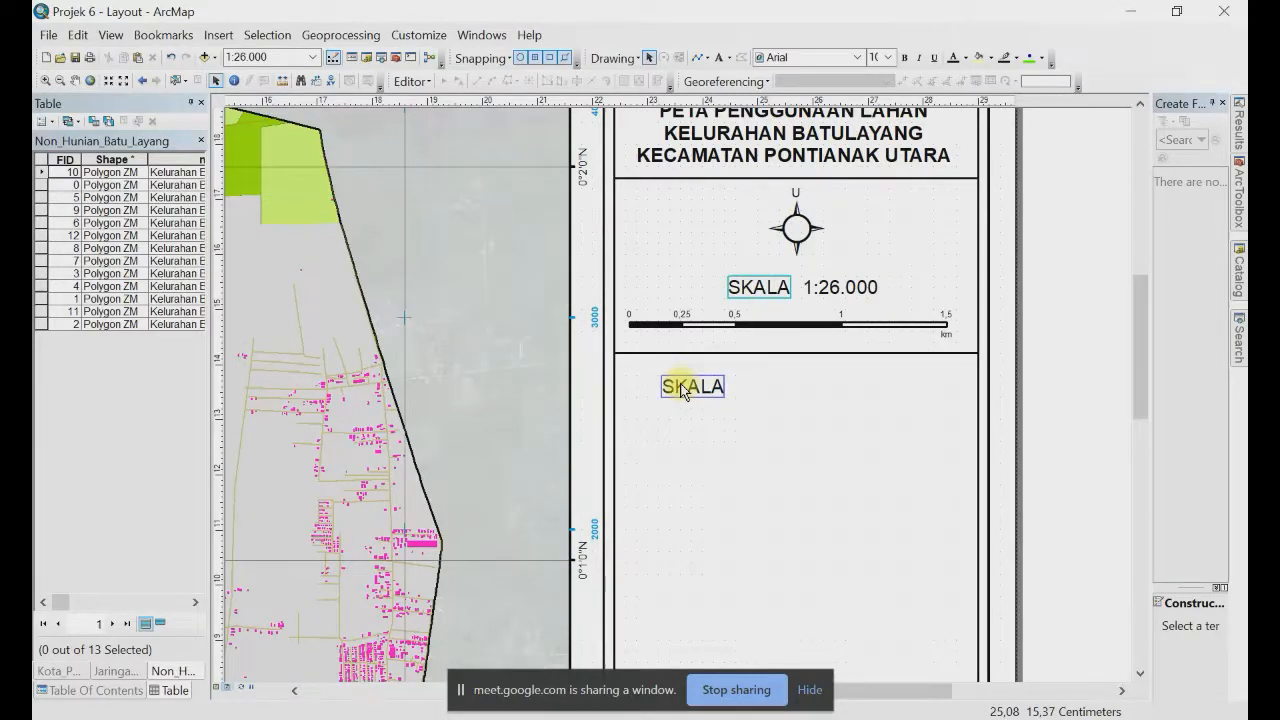
{"action": "double_click", "coordinate": [663, 380]}
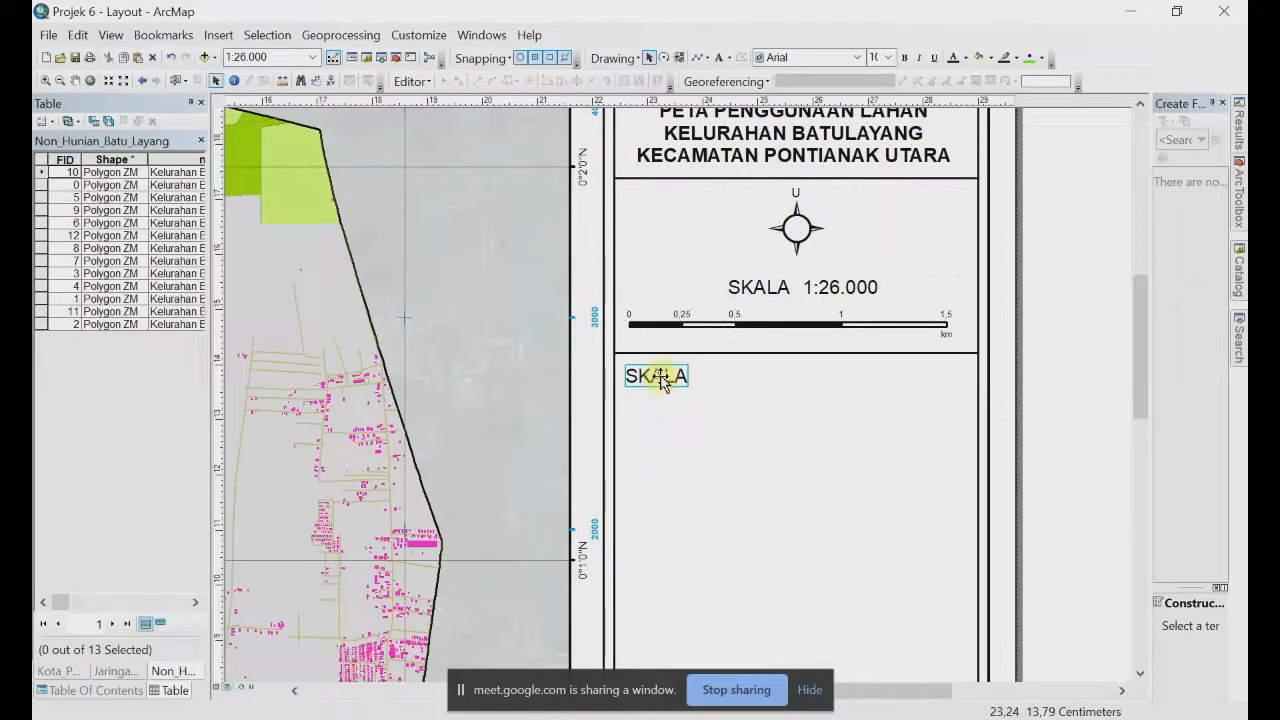
{"action": "type", "text": "sIS"}
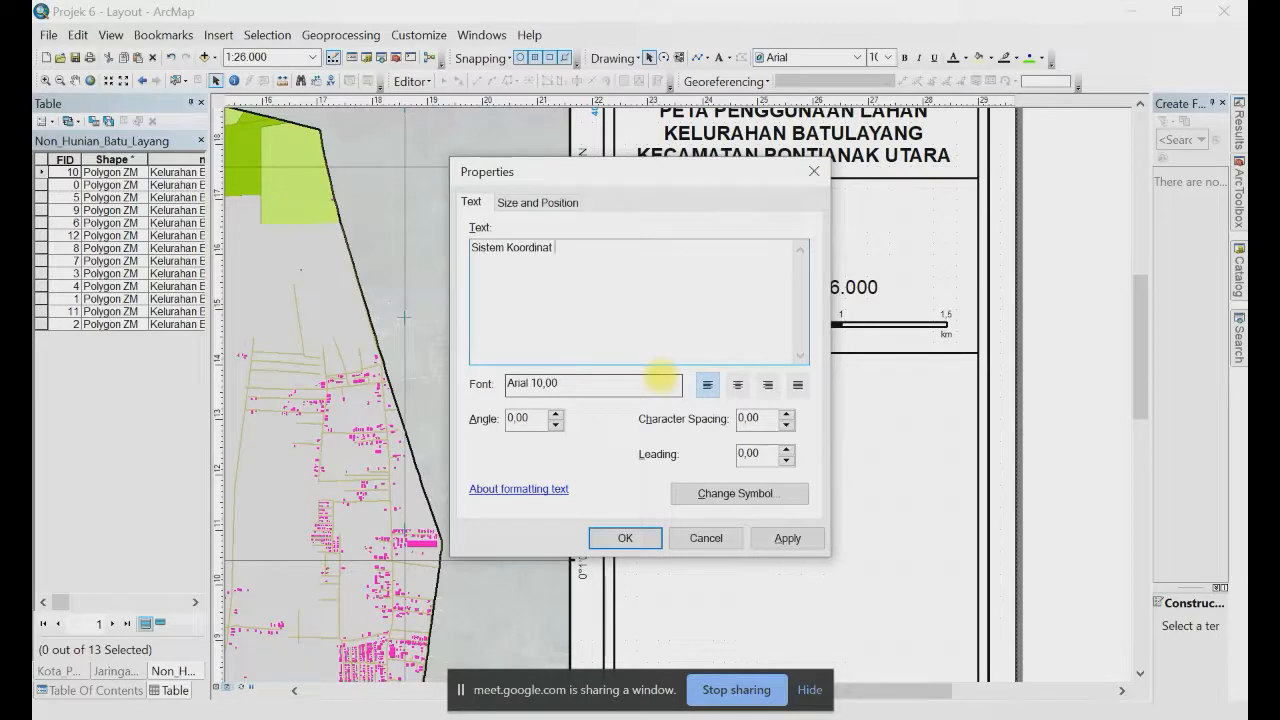
{"action": "type", "text": "tem Koordinat Referensi"}
{"action": "left_click", "coordinate": [634, 540]}
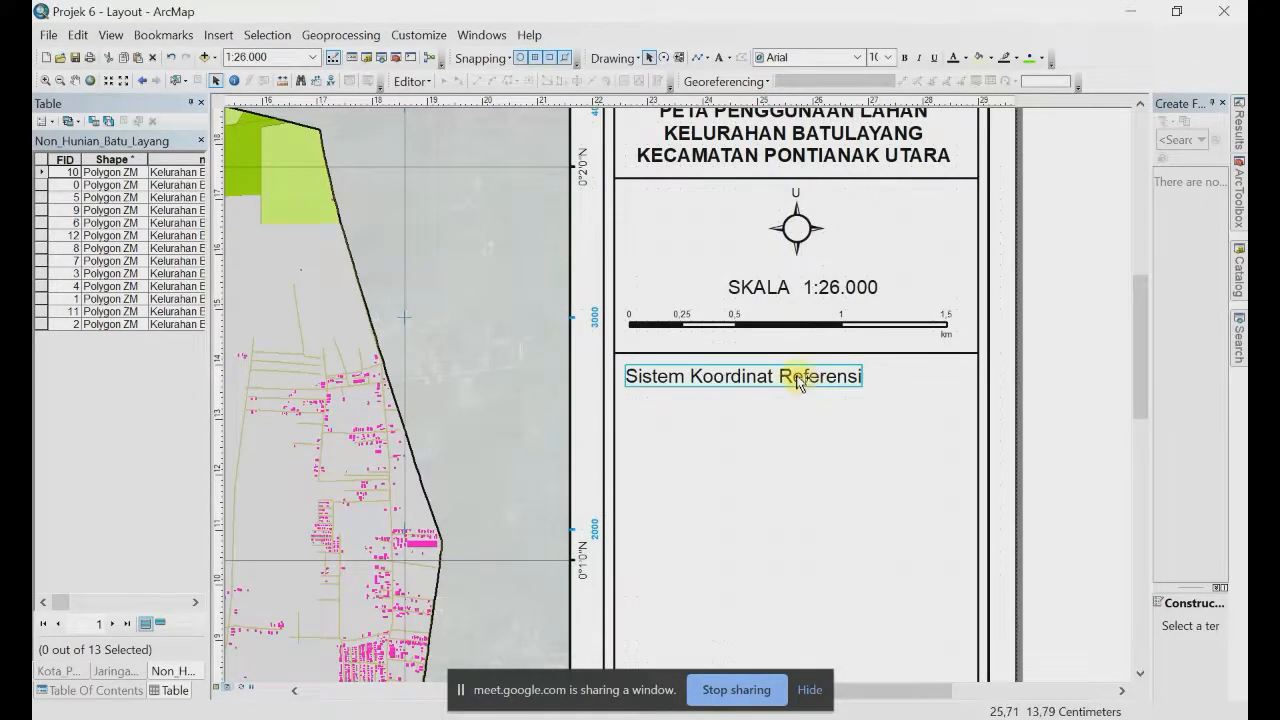
Step: Duplicate the 'Sistem Koordinat Referensi' text just below it and make the upper one bold
{"action": "left_click_drag", "start_coordinate": [803, 377], "coordinate": [798, 407]}
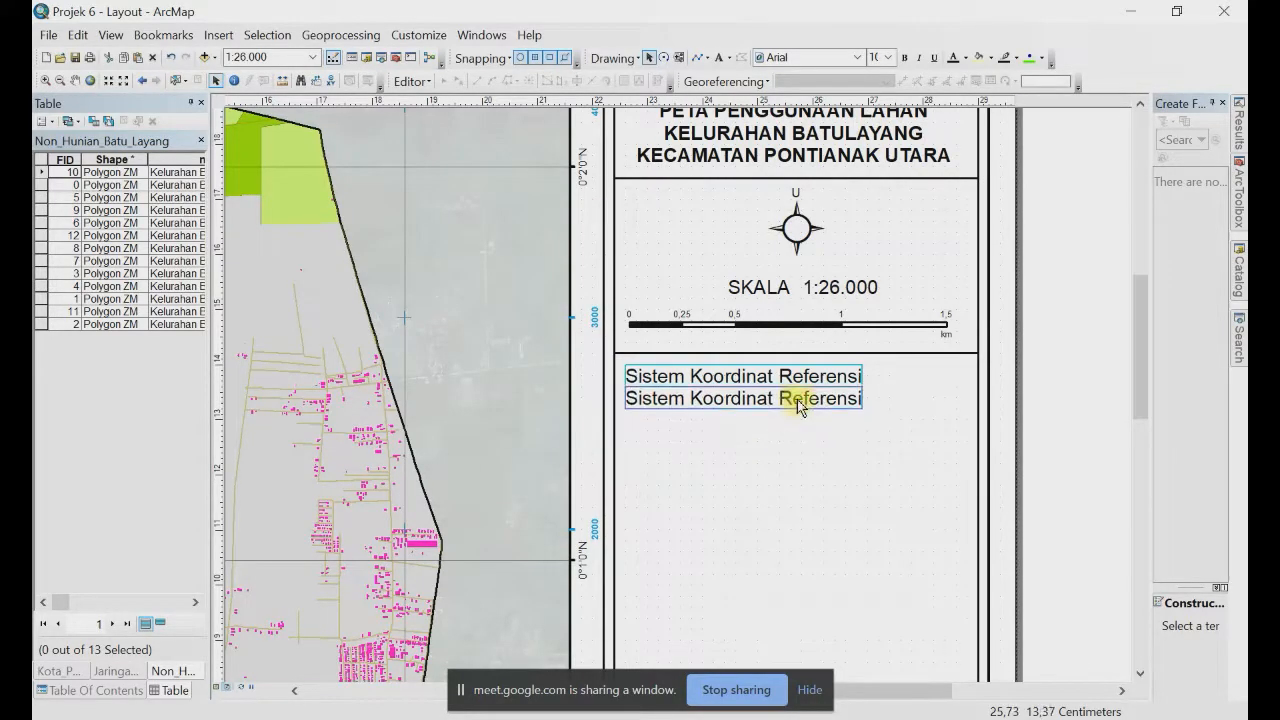
{"action": "key", "text": "Down"}
{"action": "key", "text": "Down"}
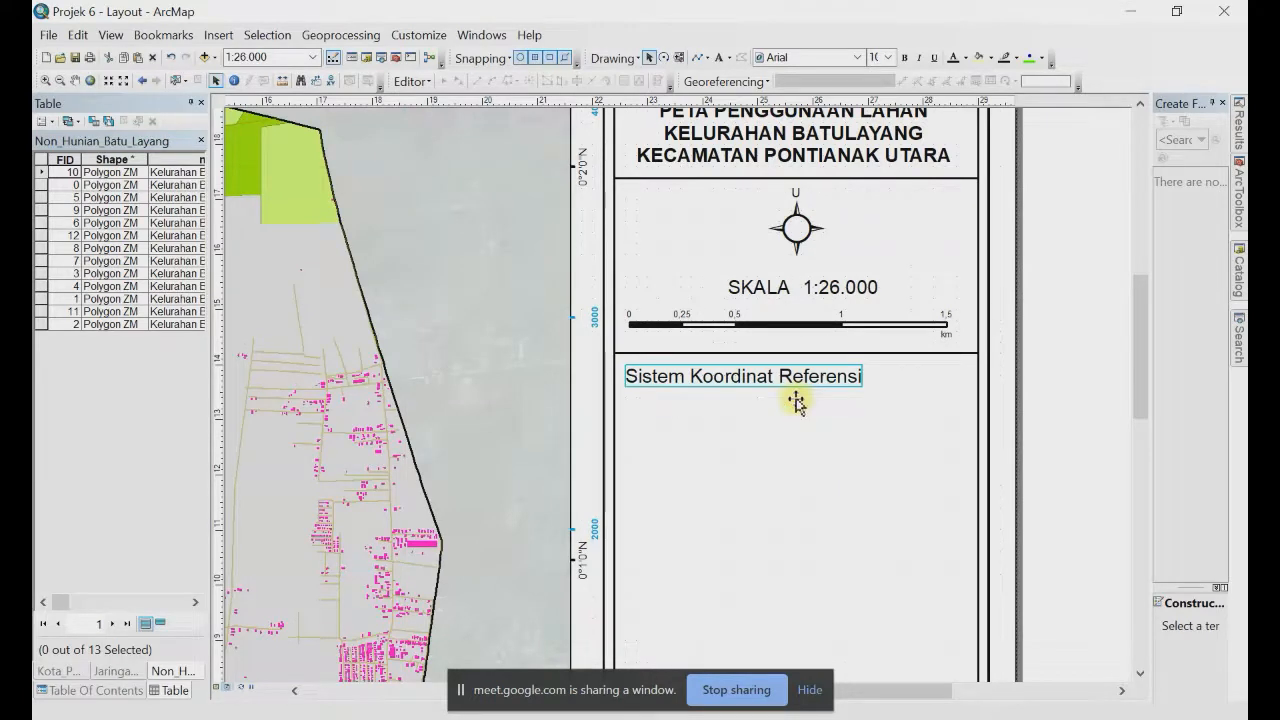
{"action": "left_click", "coordinate": [771, 380]}
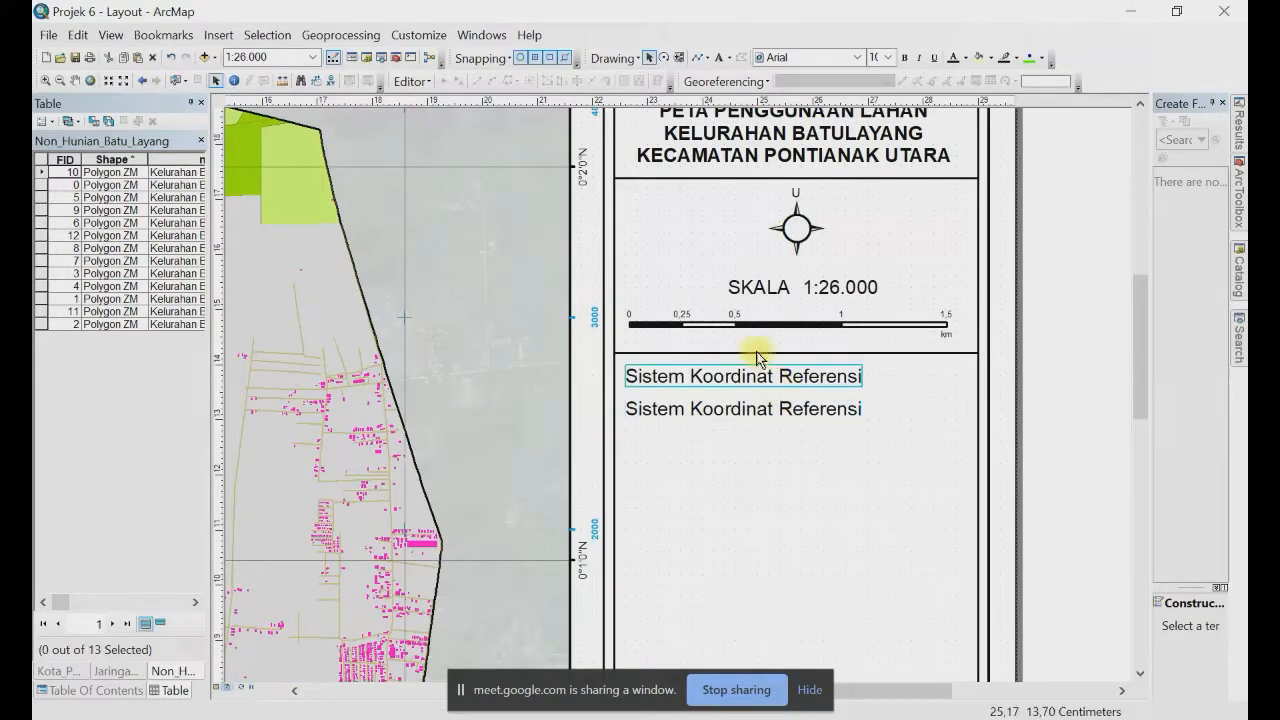
{"action": "left_click", "coordinate": [904, 57]}
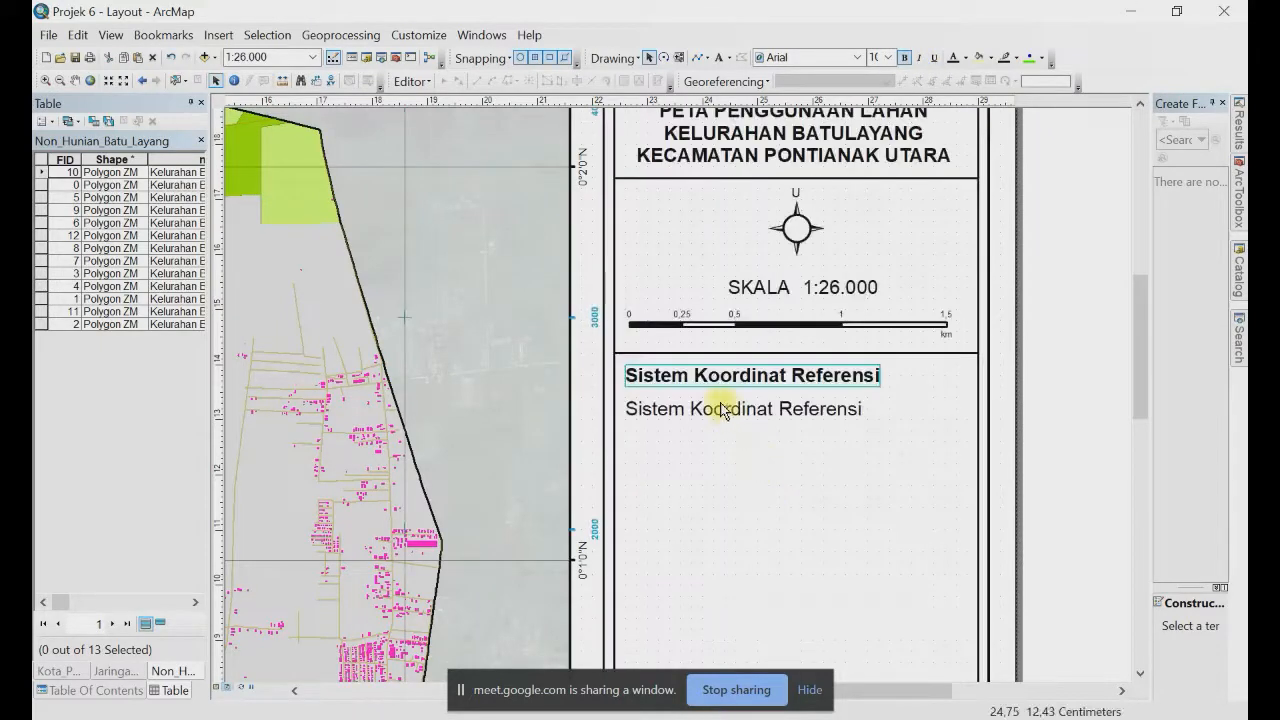
Step: Replace the lower copy's text with the Datum, Sistem Grid and Proyeksi lines from the notes
{"action": "double_click", "coordinate": [716, 418]}
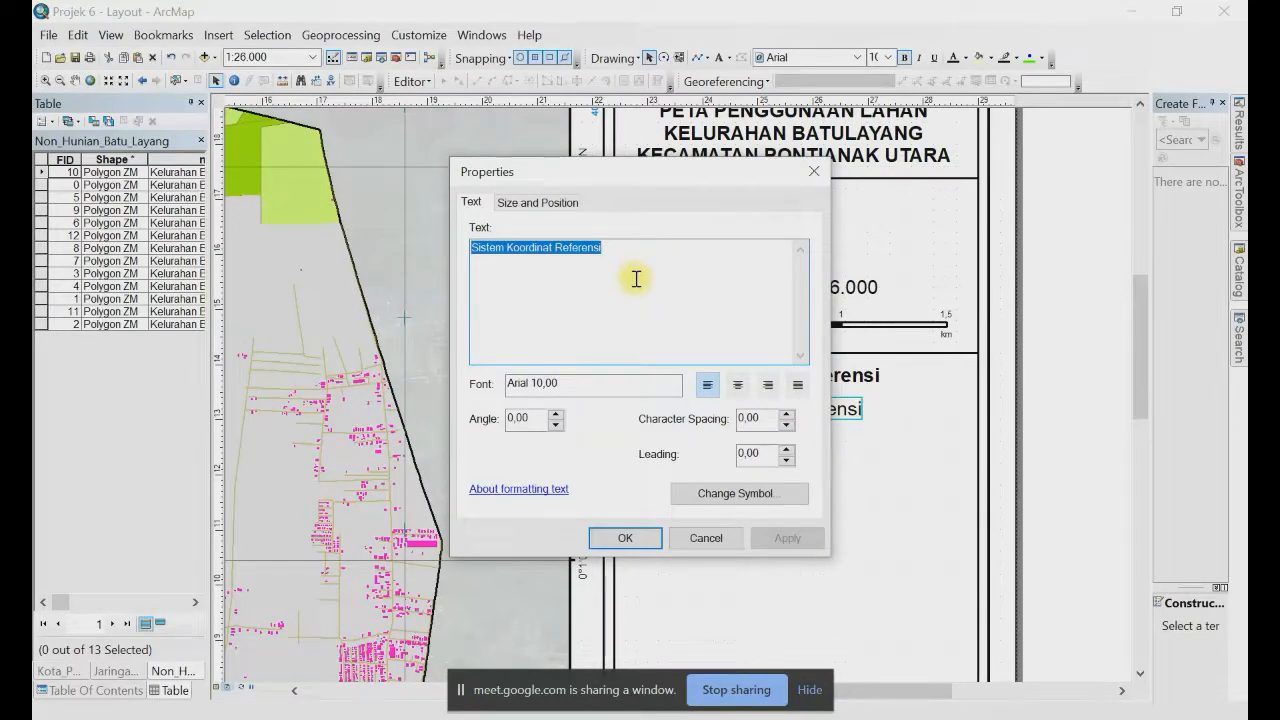
{"action": "key", "text": "alt+Tab"}
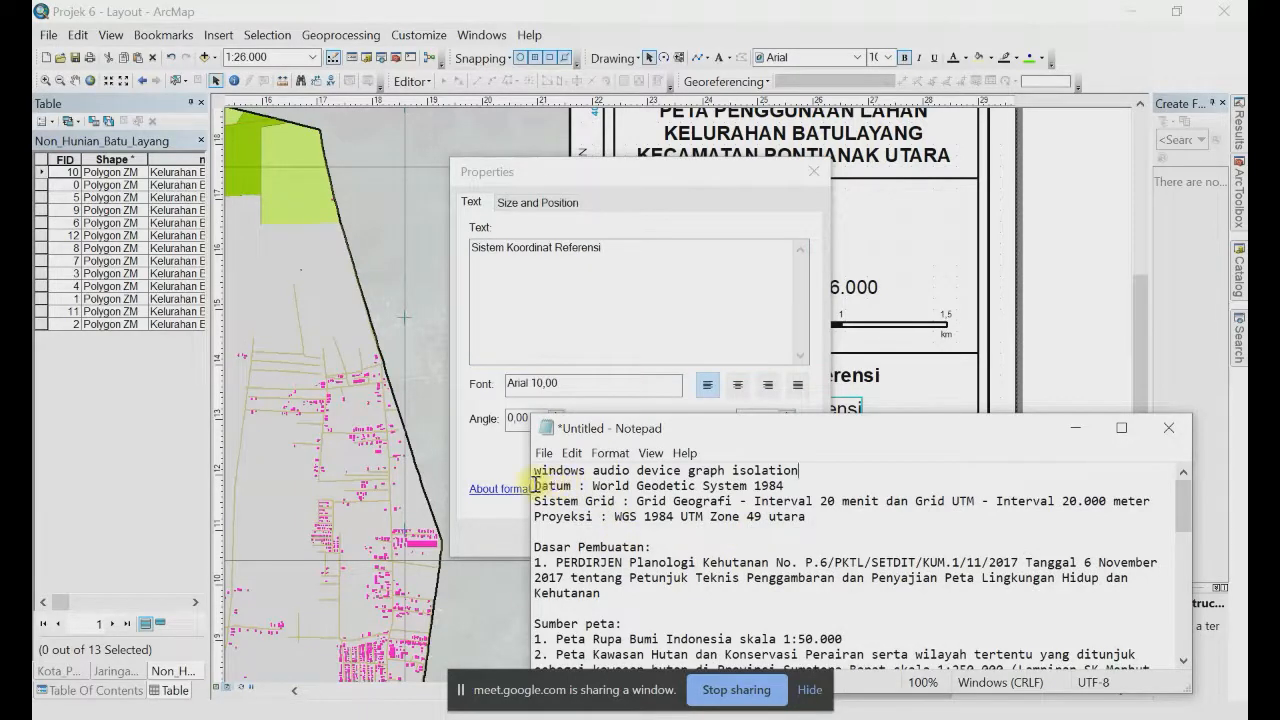
{"action": "left_click_drag", "start_coordinate": [535, 485], "coordinate": [836, 523]}
{"action": "key", "text": "ctrl+c"}
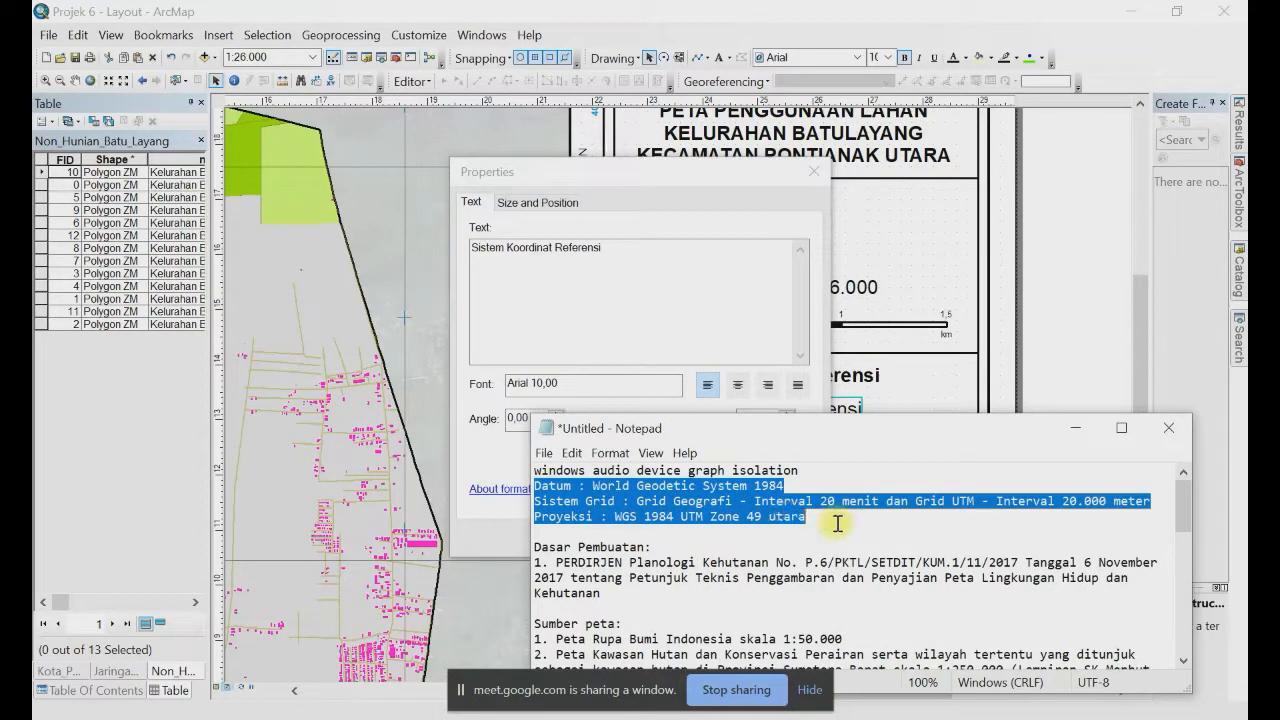
{"action": "left_click", "coordinate": [648, 270]}
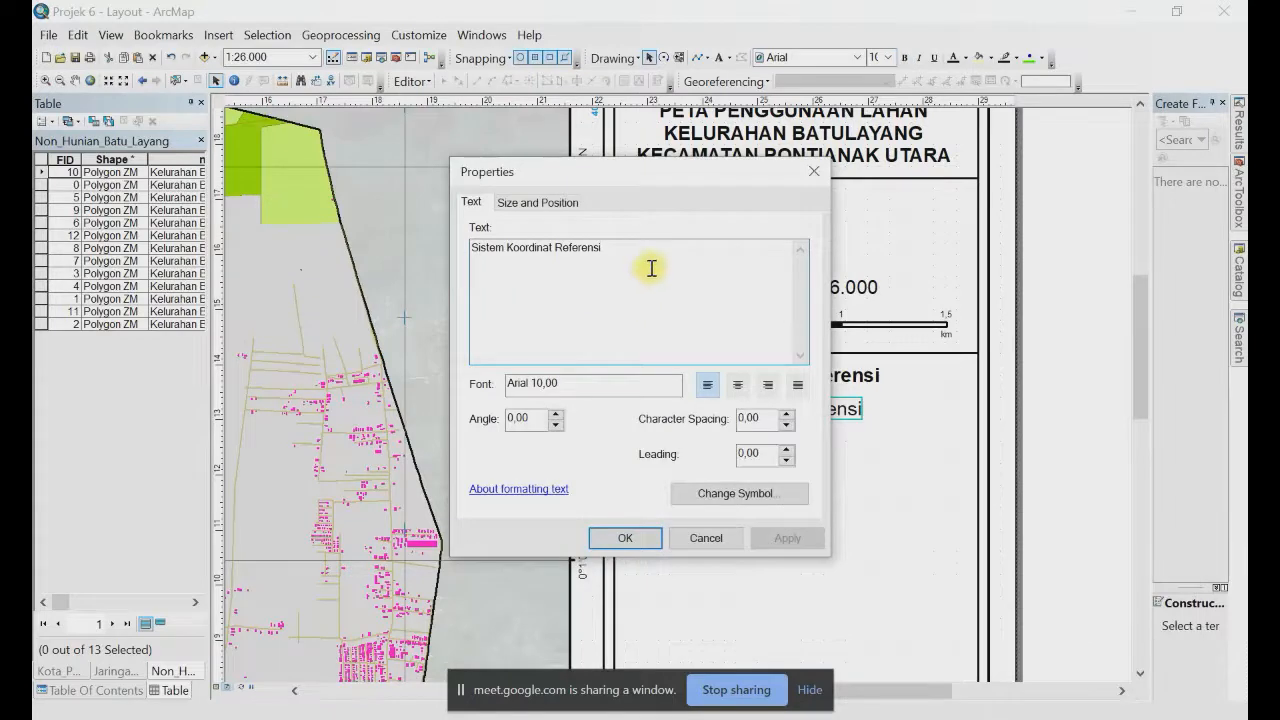
{"action": "key", "text": "ctrl+a"}
{"action": "key", "text": "ctrl+v"}
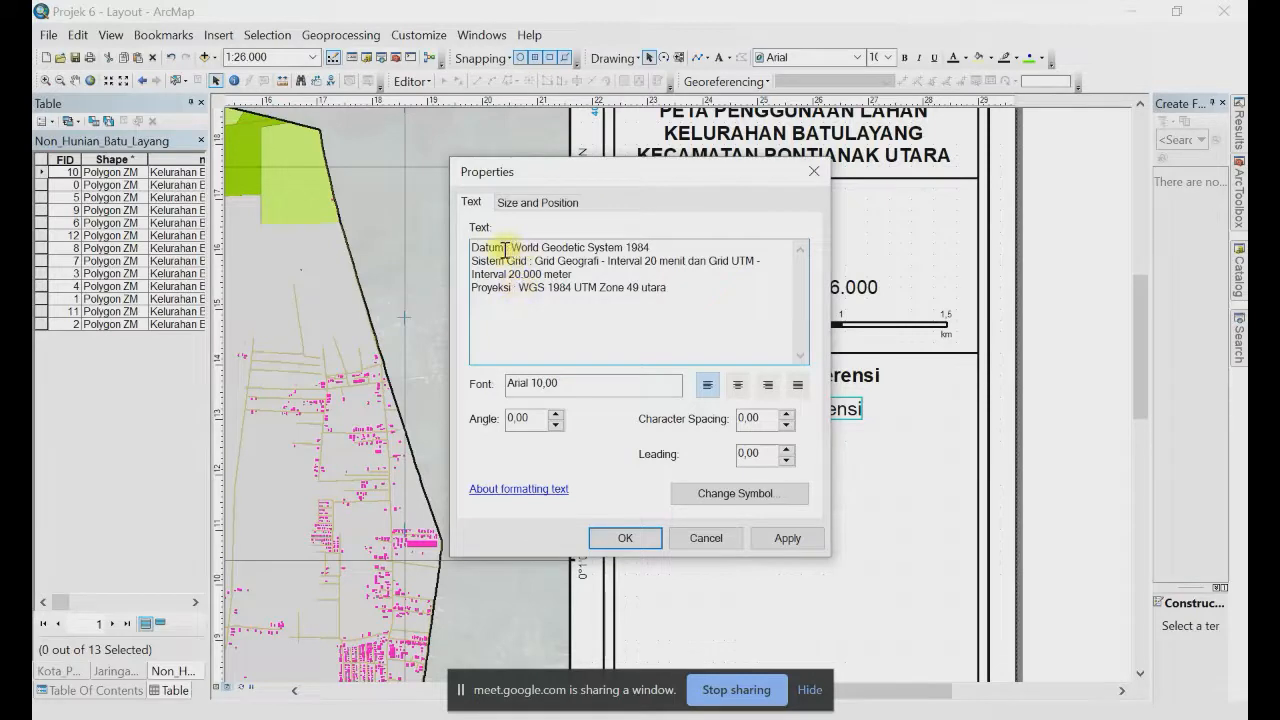
Step: Delete the values after Datum, Sistem Grid and Proyeksi, leaving only the labels
{"action": "left_click_drag", "start_coordinate": [504, 248], "coordinate": [820, 245]}
{"action": "key", "text": "BackSpace"}
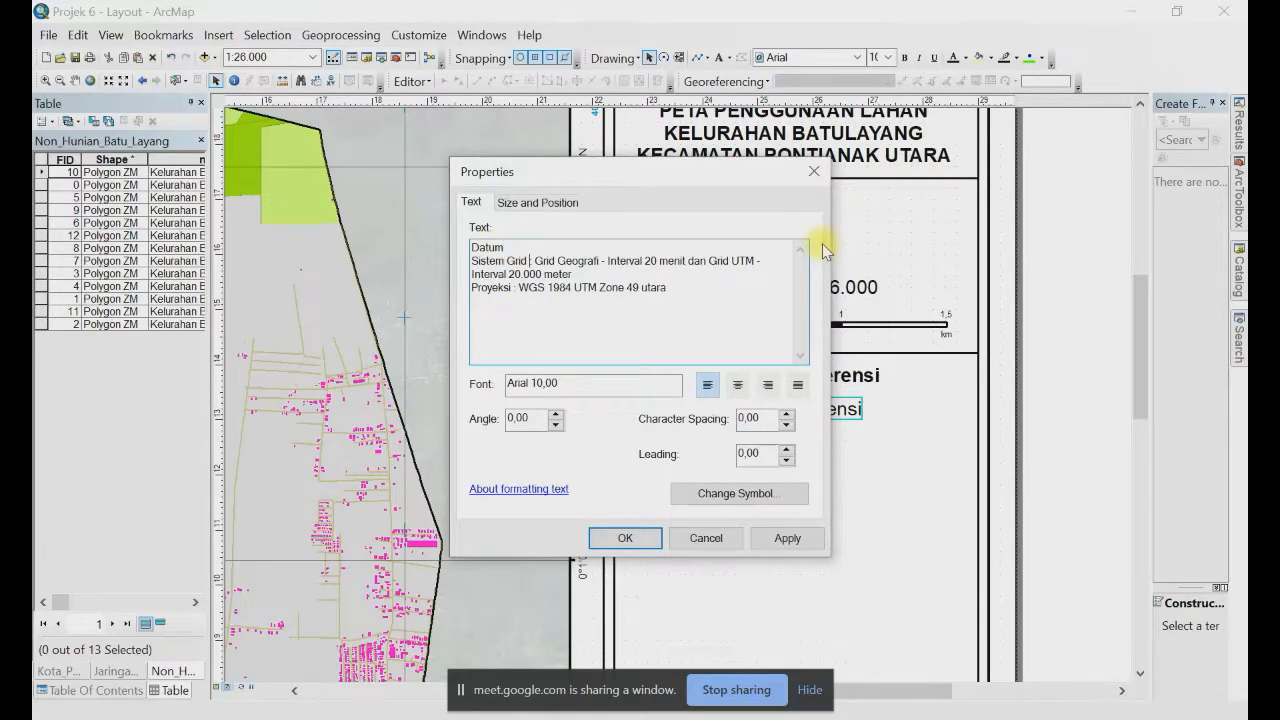
{"action": "key", "text": "shift+Down"}
{"action": "key", "text": "shift+End"}
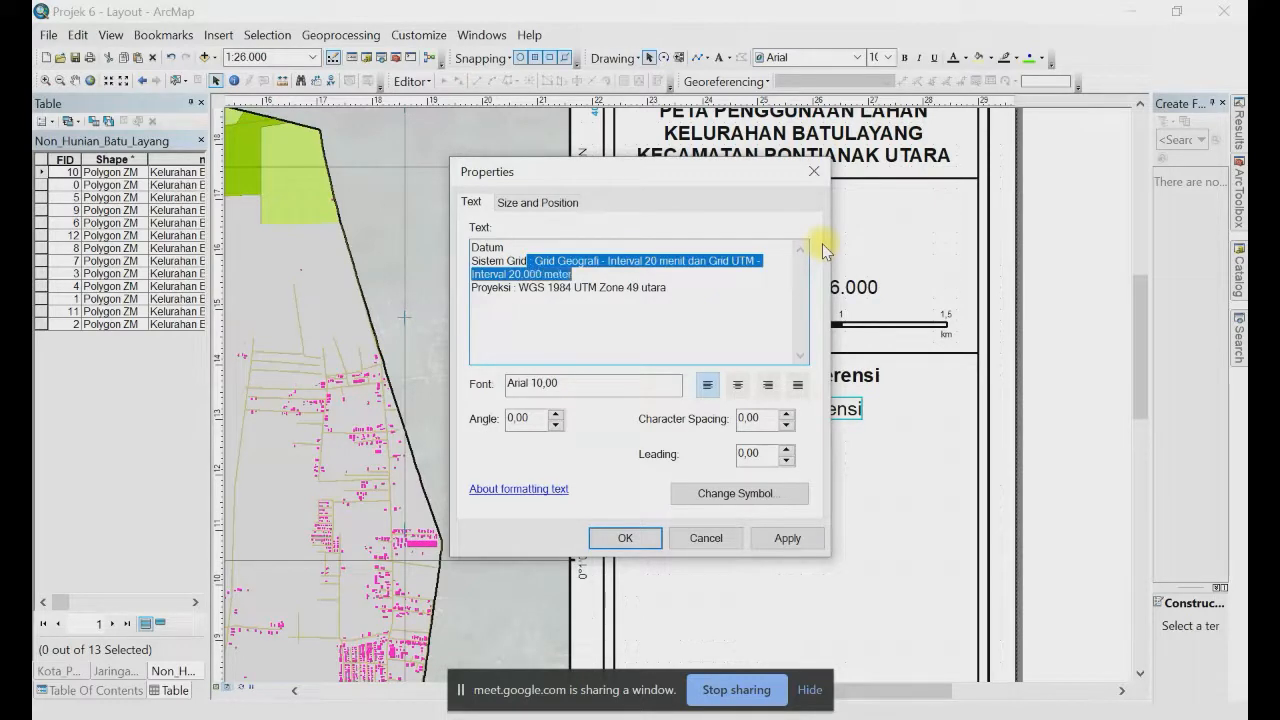
{"action": "key", "text": "BackSpace"}
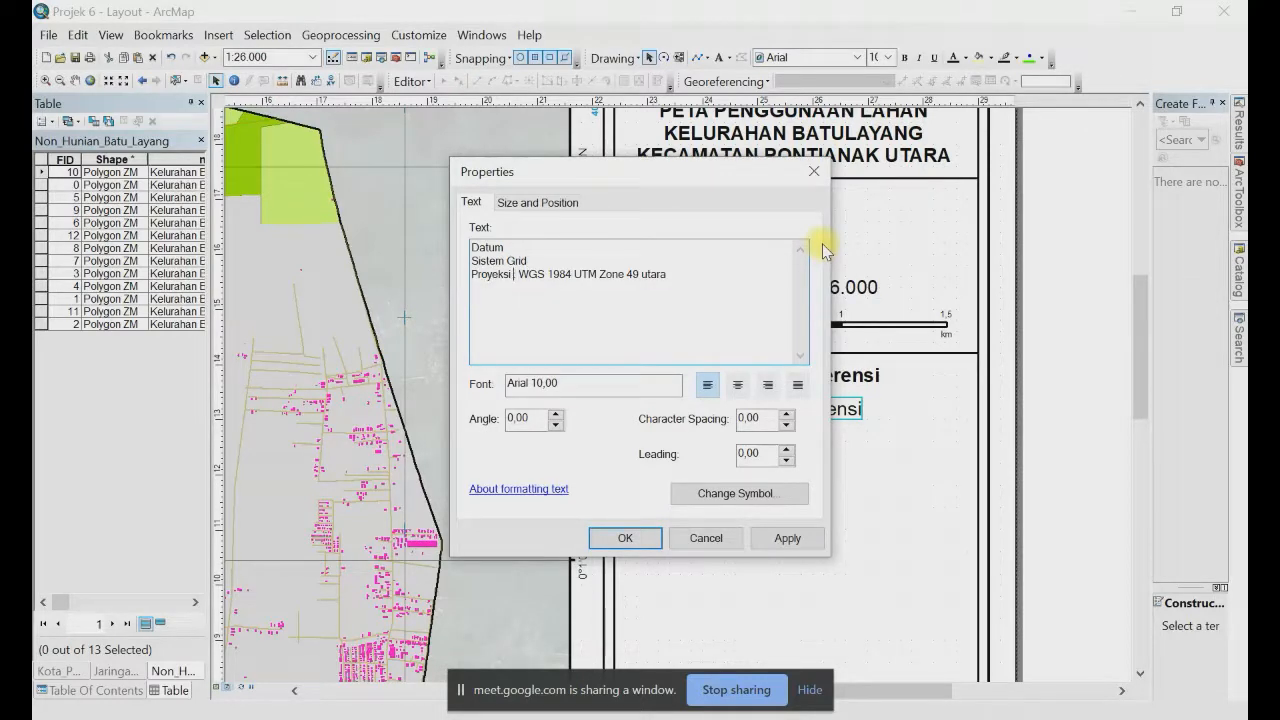
{"action": "key", "text": "shift+End"}
{"action": "key", "text": "BackSpace"}
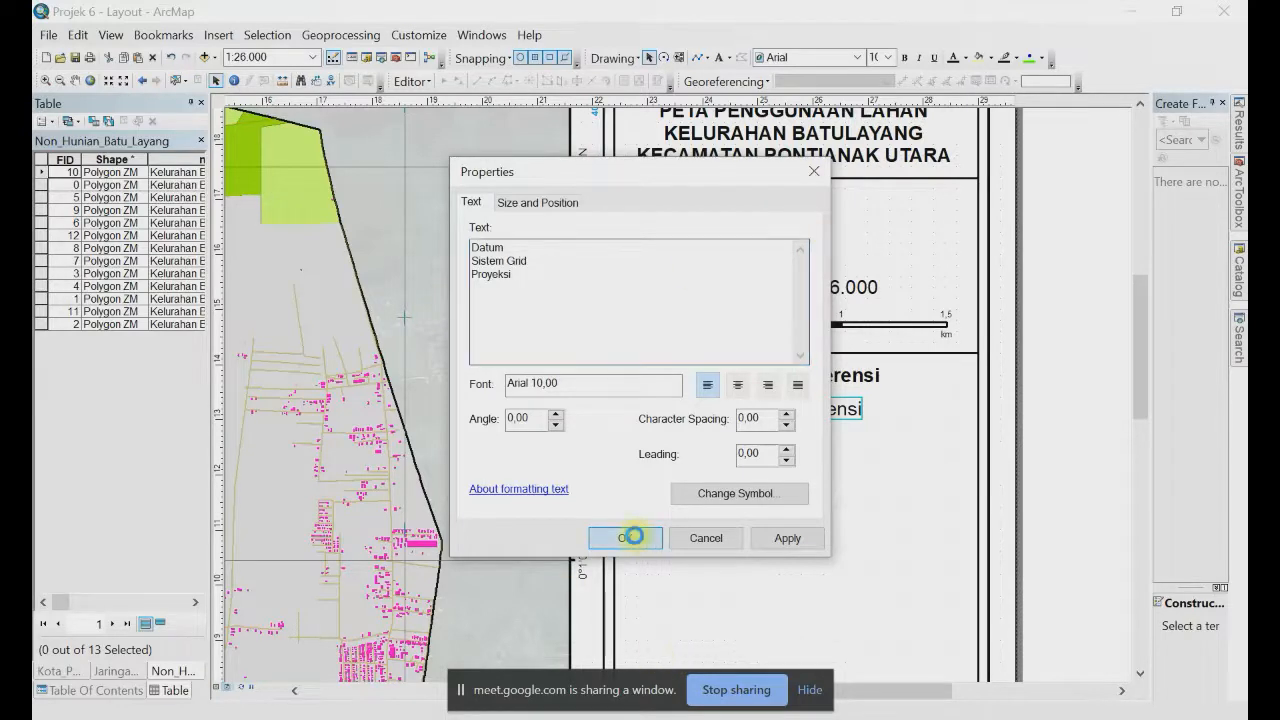
{"action": "left_click", "coordinate": [625, 537]}
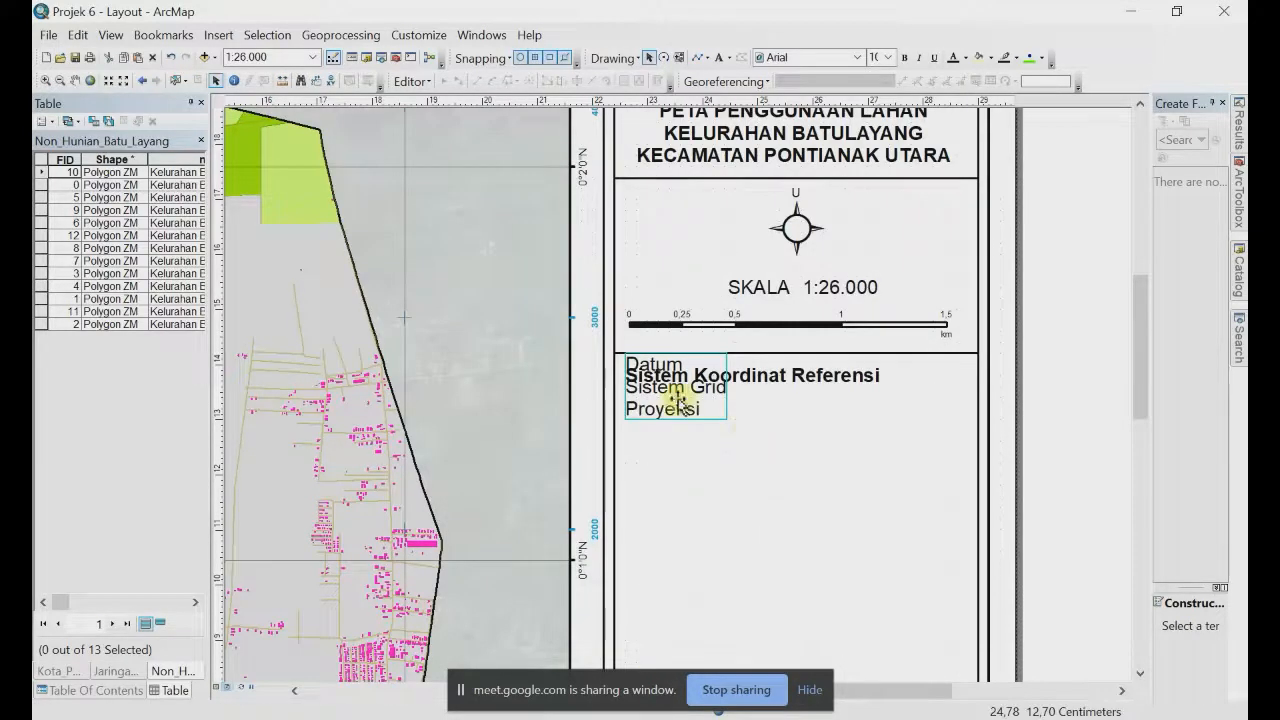
Step: Move the label text lower under the heading and set its font size to 8
{"action": "left_click_drag", "start_coordinate": [663, 392], "coordinate": [667, 445]}
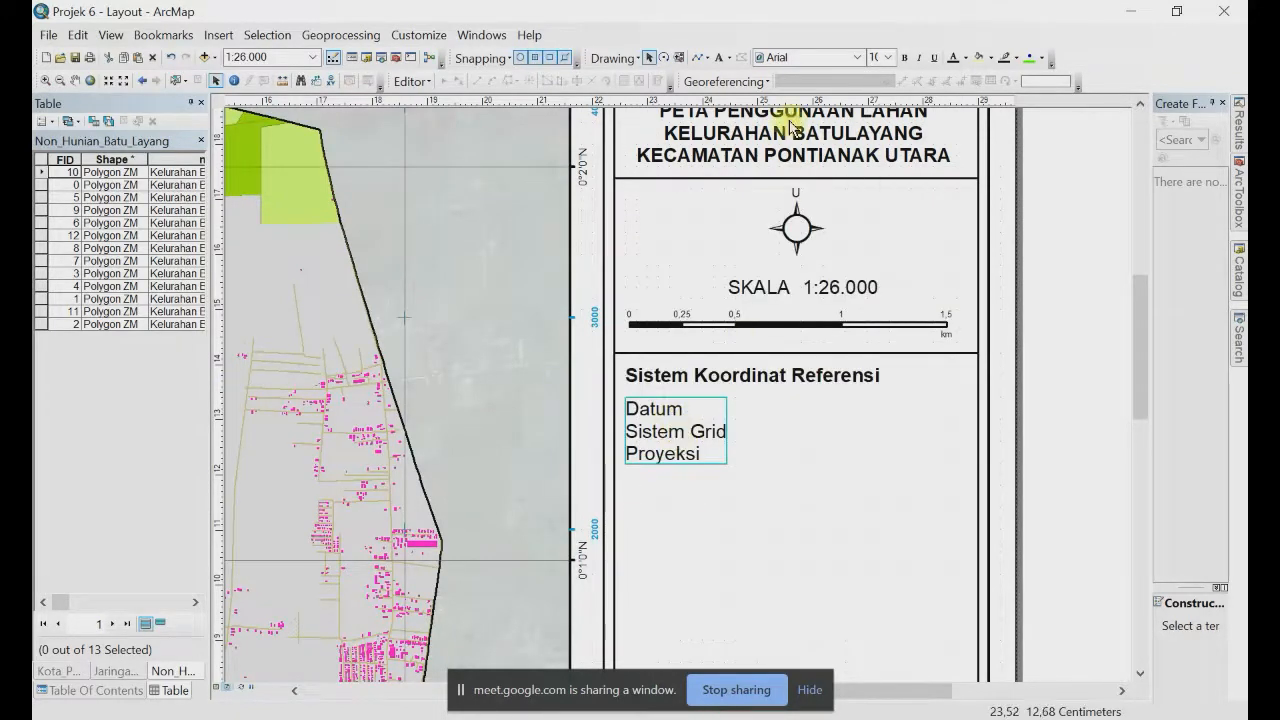
{"action": "left_click", "coordinate": [888, 58]}
{"action": "scroll", "coordinate": [884, 110], "scroll_direction": "up", "scroll_amount": 2}
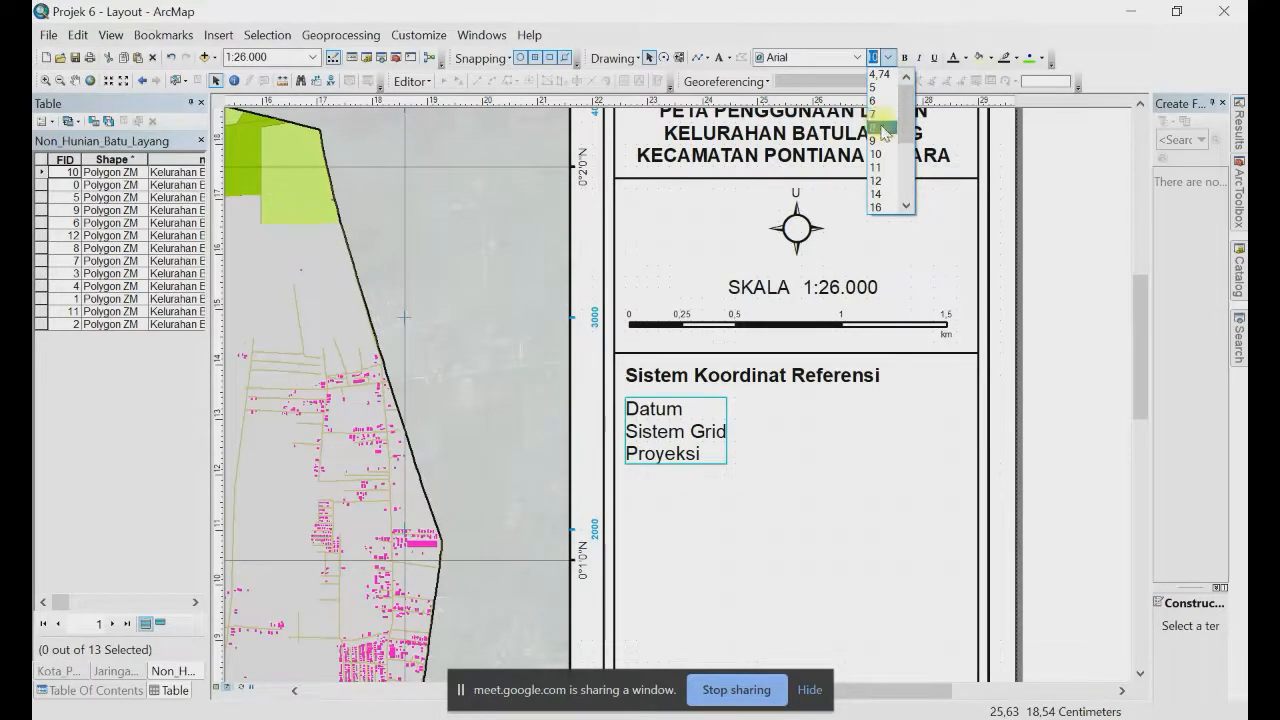
{"action": "left_click", "coordinate": [884, 128]}
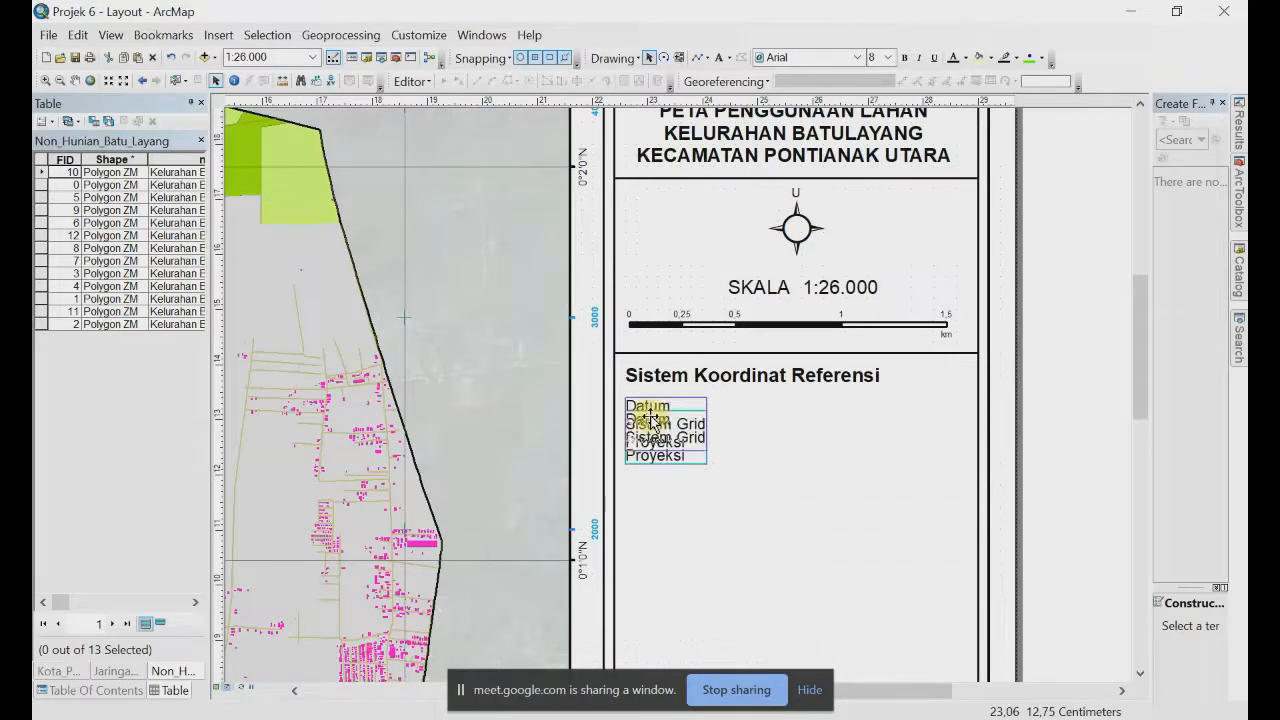
Step: Nudge the label box and paste the coordinate system text into the copied text box
{"action": "left_click", "coordinate": [650, 417]}
{"action": "left_click_drag", "start_coordinate": [650, 417], "coordinate": [737, 414]}
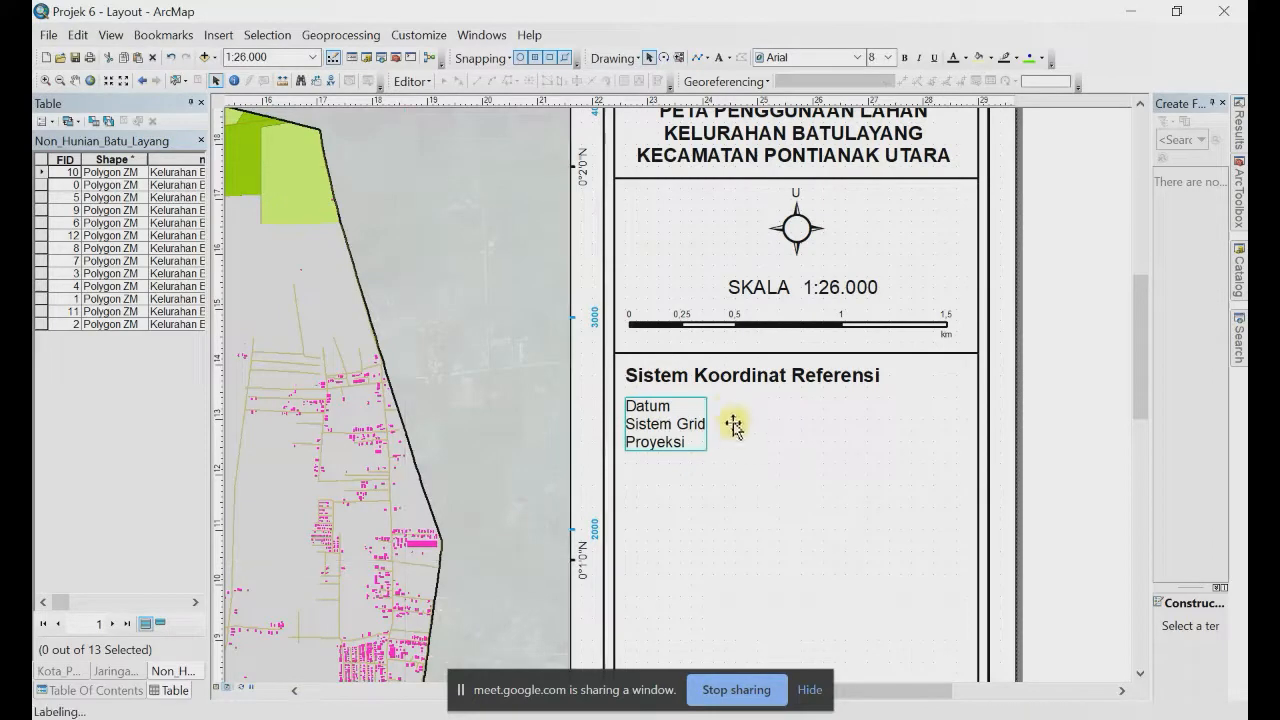
{"action": "left_click", "coordinate": [737, 420]}
{"action": "double_click", "coordinate": [737, 420]}
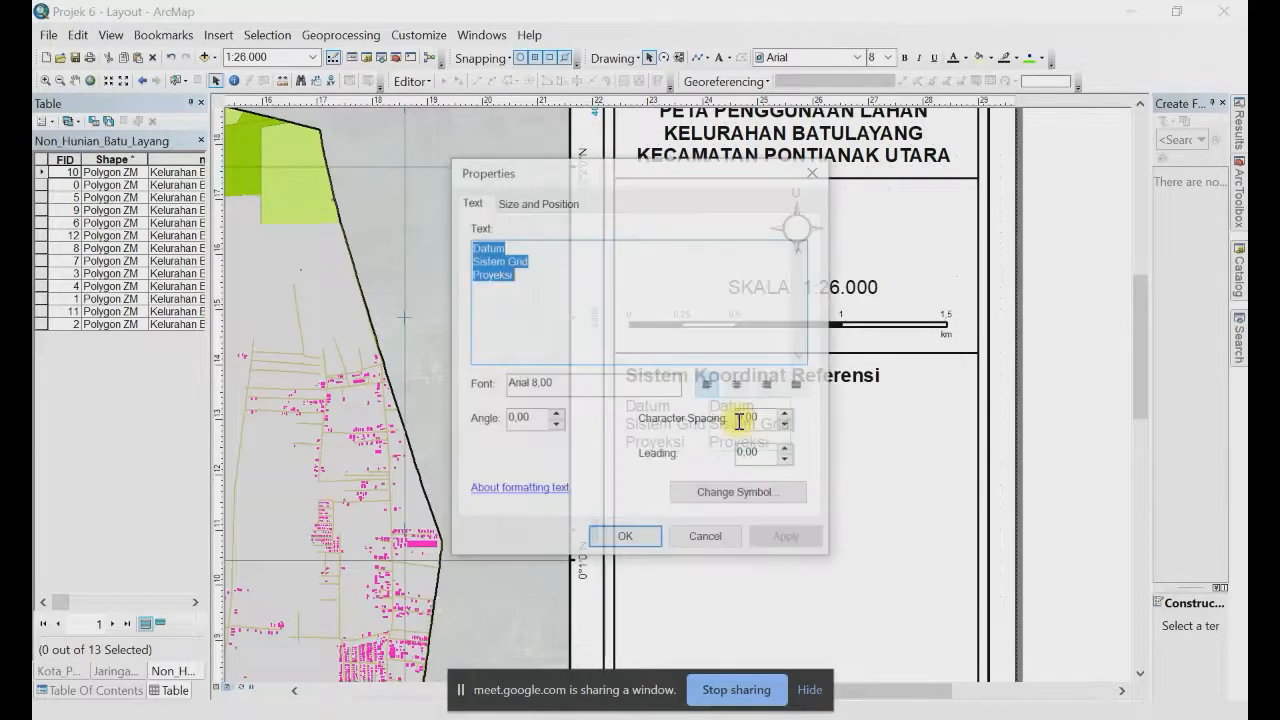
{"action": "key", "text": "ctrl+v"}
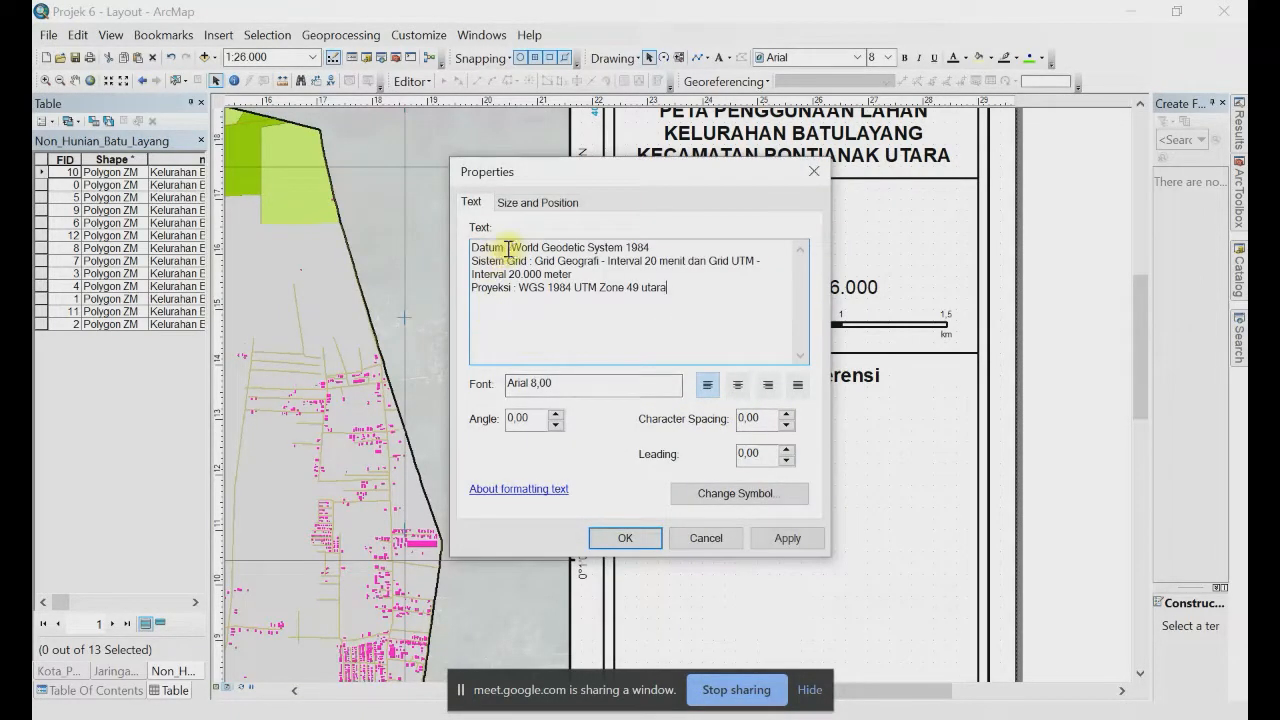
Step: Strip the Datum, Sistem Grid and Proyeksi labels, putting the UTM interval on its own line
{"action": "left_click_drag", "start_coordinate": [503, 248], "coordinate": [460, 254]}
{"action": "key", "text": "Delete"}
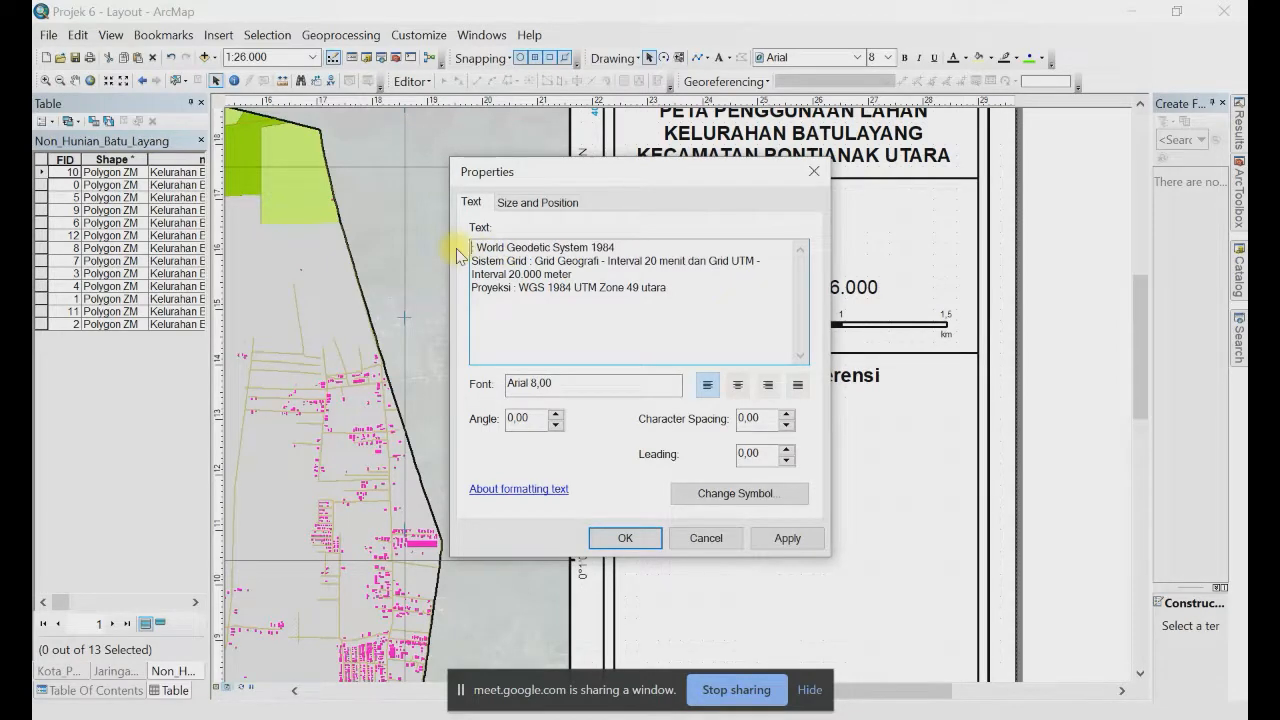
{"action": "key", "text": "Down"}
{"action": "key", "text": "ctrl+shift+Right"}
{"action": "key", "text": "ctrl+shift+Right"}
{"action": "key", "text": "Delete"}
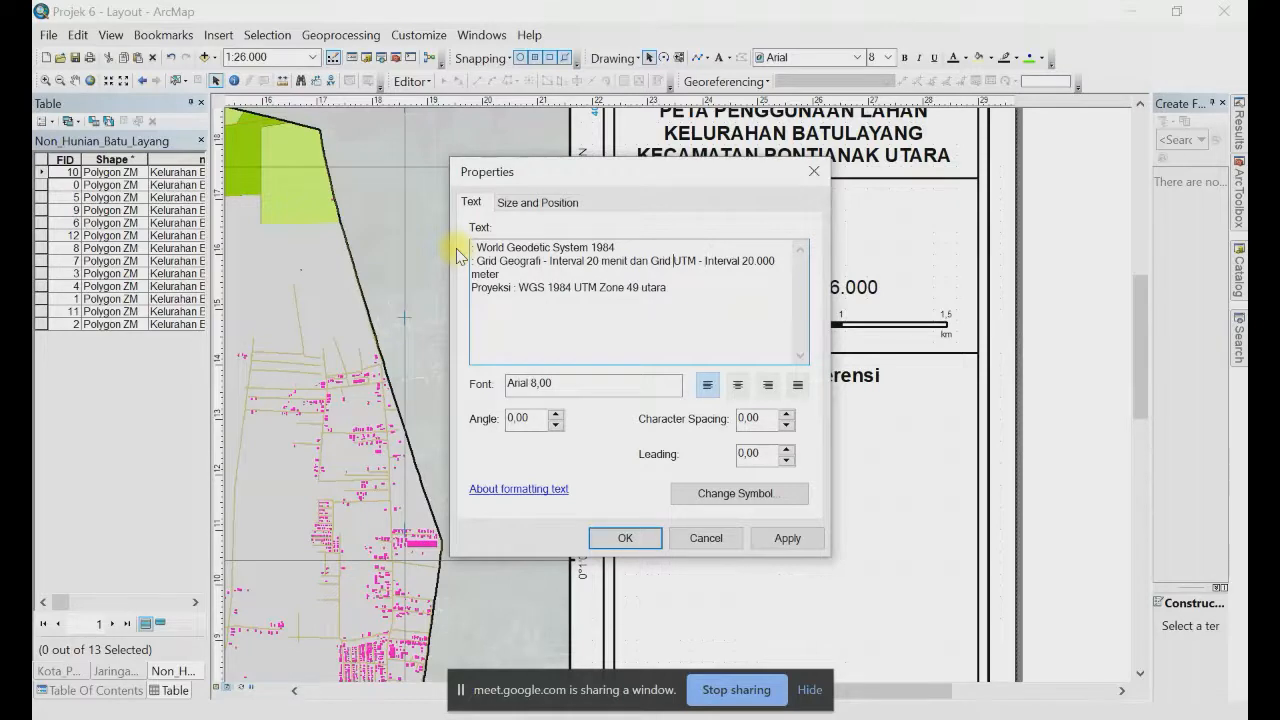
{"action": "key", "text": "Return"}
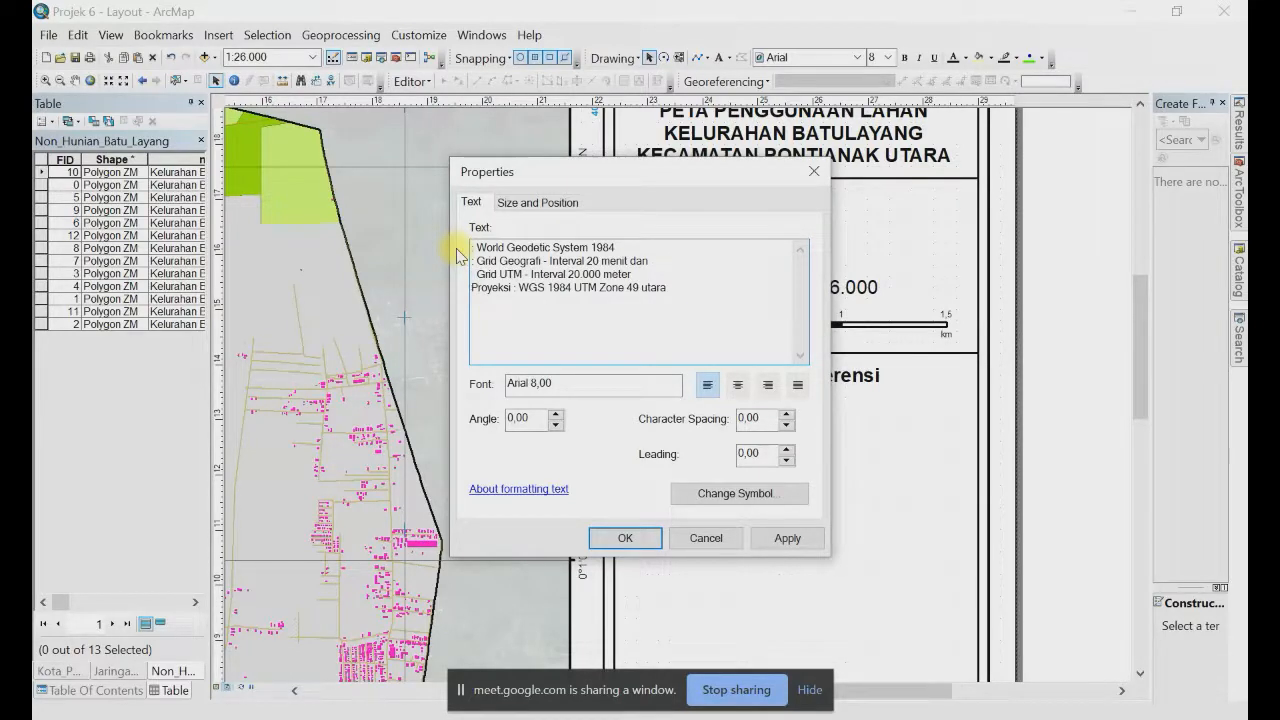
{"action": "key", "text": "ctrl+shift+Right"}
{"action": "key", "text": "Delete"}
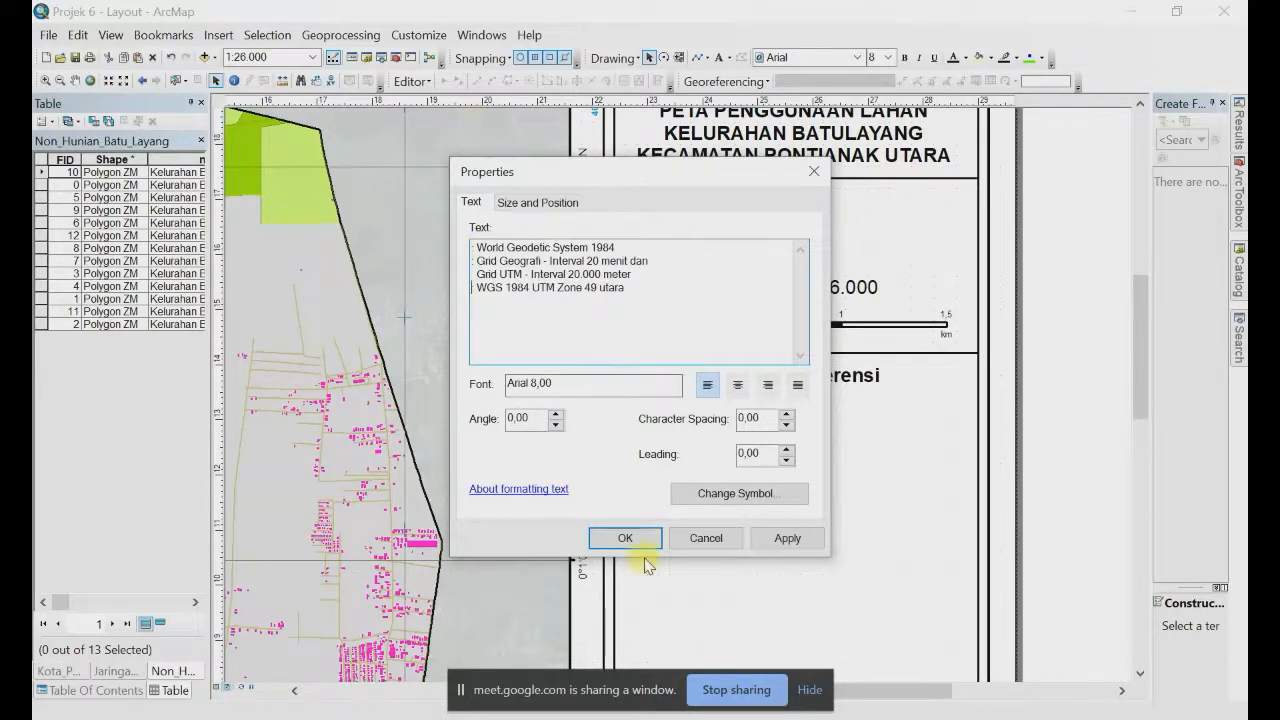
{"action": "left_click", "coordinate": [622, 536]}
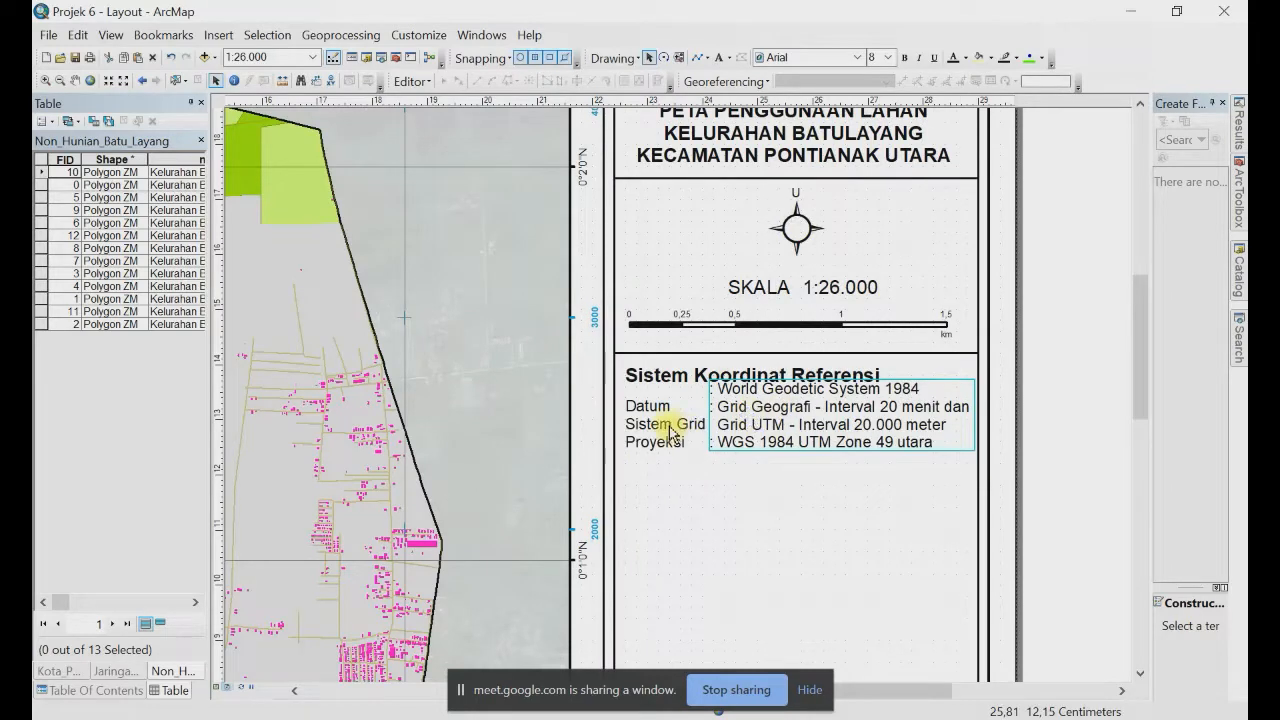
Step: Add a blank line after Sistem Grid in the labels text box
{"action": "left_click", "coordinate": [667, 423]}
{"action": "double_click", "coordinate": [667, 423]}
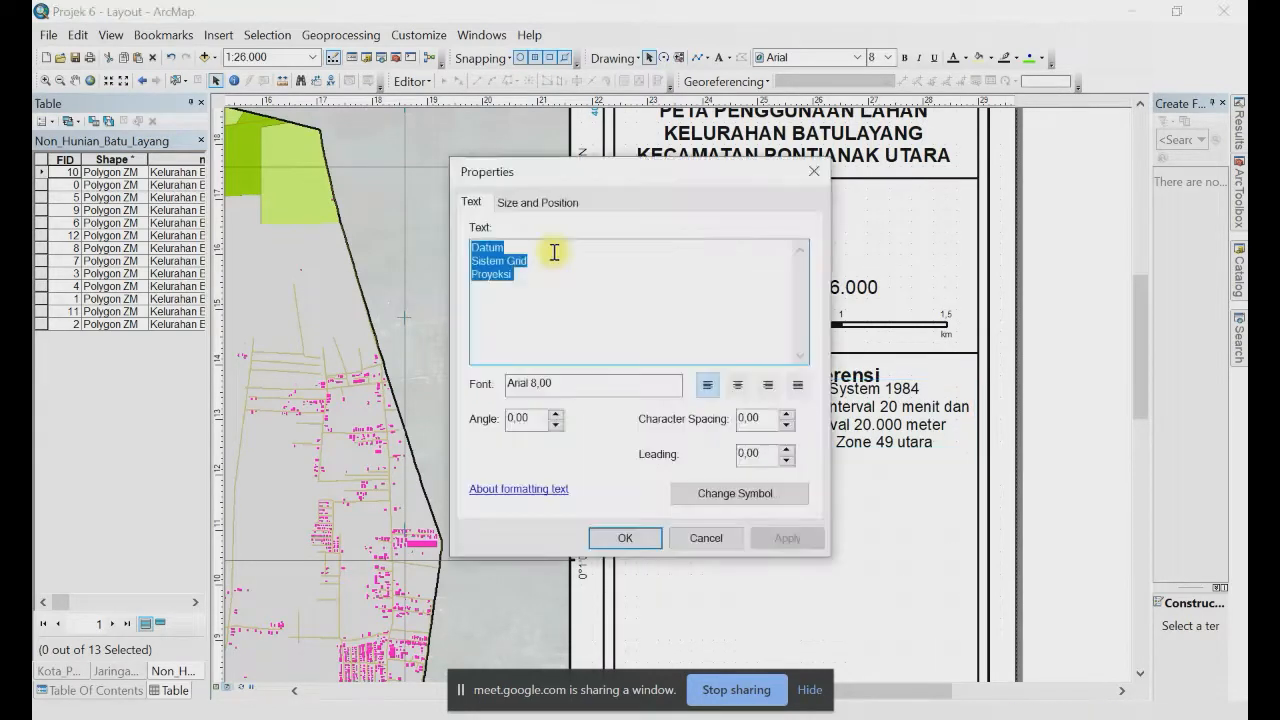
{"action": "left_click", "coordinate": [547, 242]}
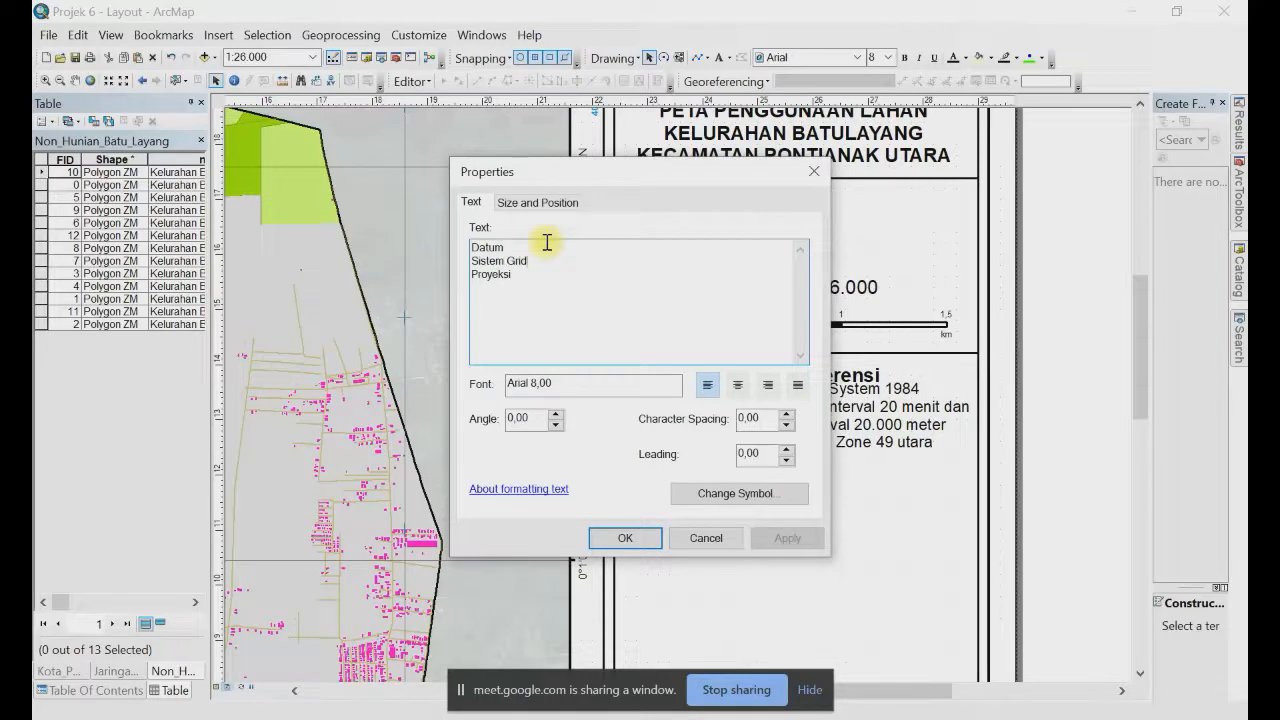
{"action": "type", "text": "\\"}
{"action": "key", "text": "Return"}
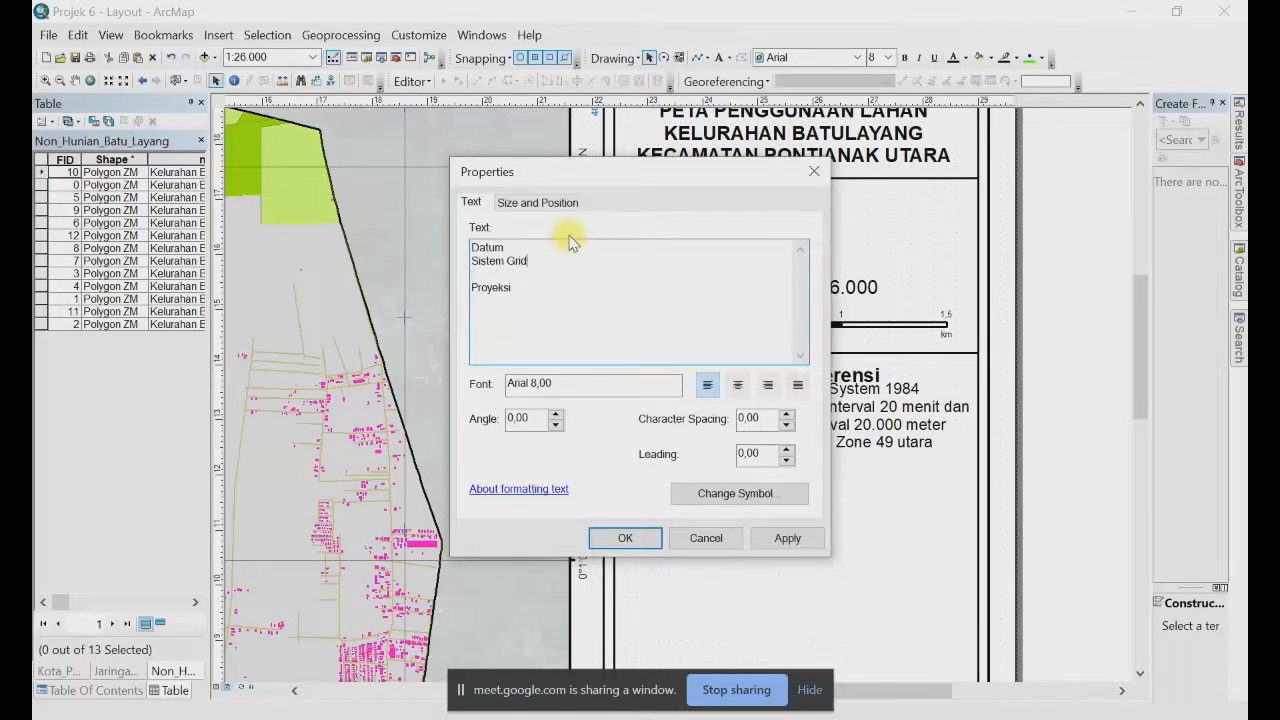
{"action": "left_click", "coordinate": [475, 273]}
{"action": "left_click", "coordinate": [630, 540]}
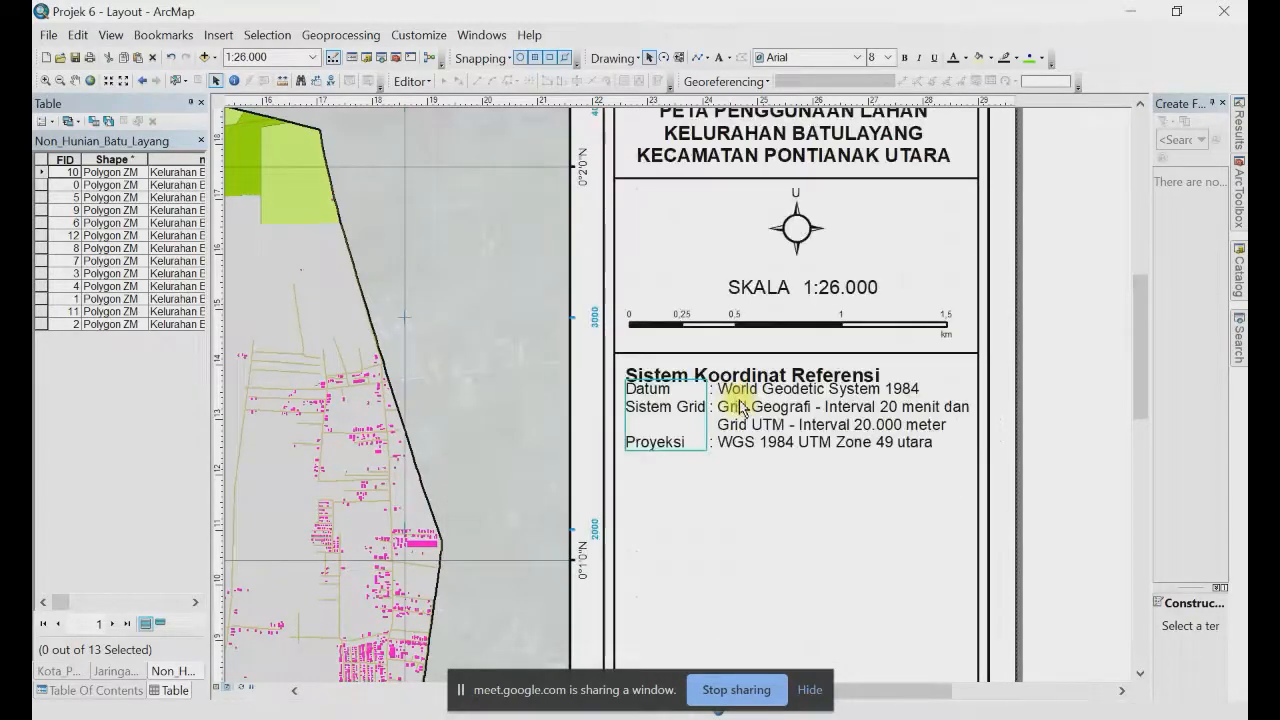
Step: Move both reference text boxes lower under the Sistem Koordinat Referensi heading
{"action": "left_click", "coordinate": [738, 407], "text": "shift"}
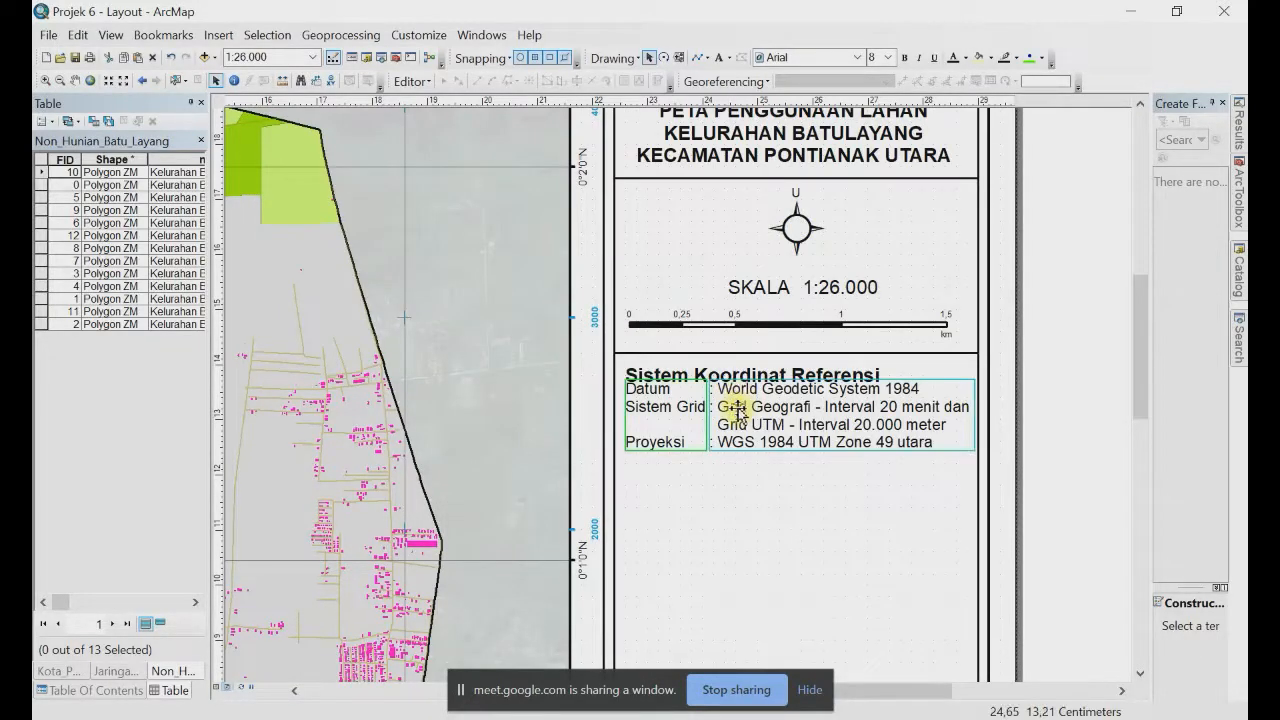
{"action": "left_click_drag", "start_coordinate": [738, 407], "coordinate": [735, 431]}
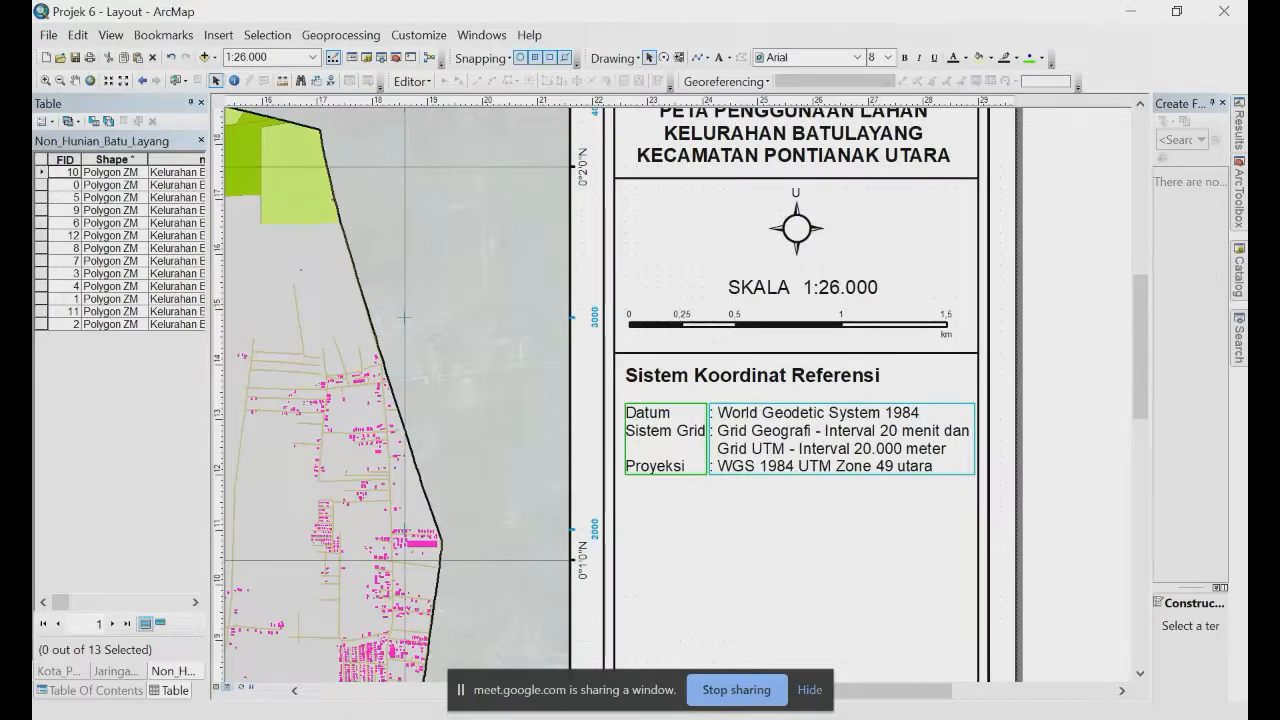
{"action": "left_click", "coordinate": [1063, 381]}
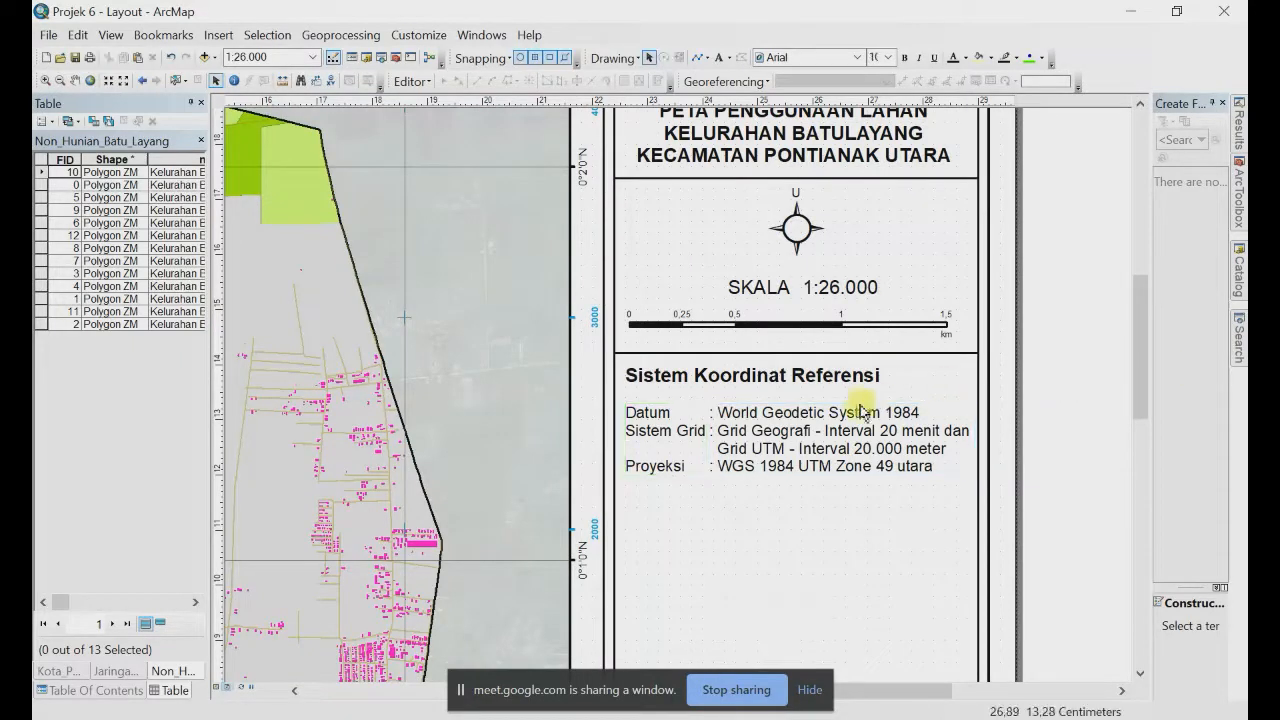
{"action": "left_click", "coordinate": [665, 421]}
{"action": "left_click", "coordinate": [757, 424], "text": "shift"}
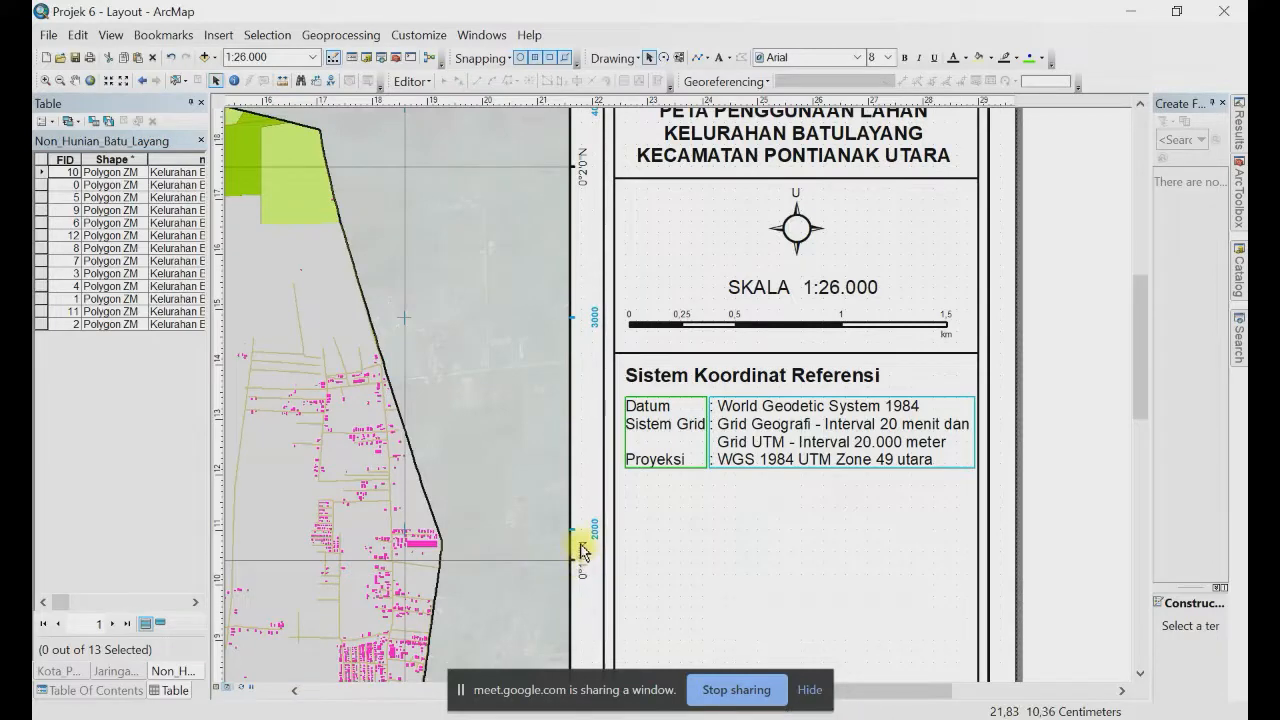
Step: Change the grid intervals to 1 minute geographic and 1.000 meter UTM
{"action": "double_click", "coordinate": [886, 430]}
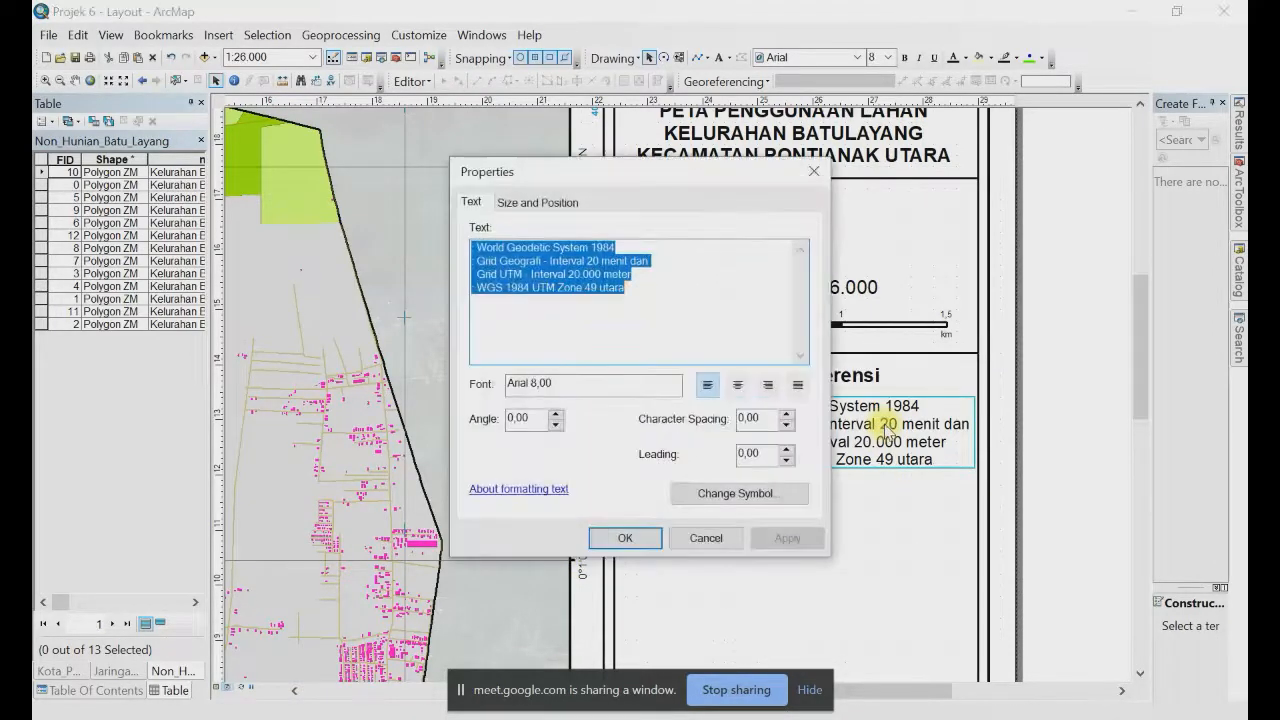
{"action": "left_click", "coordinate": [594, 260]}
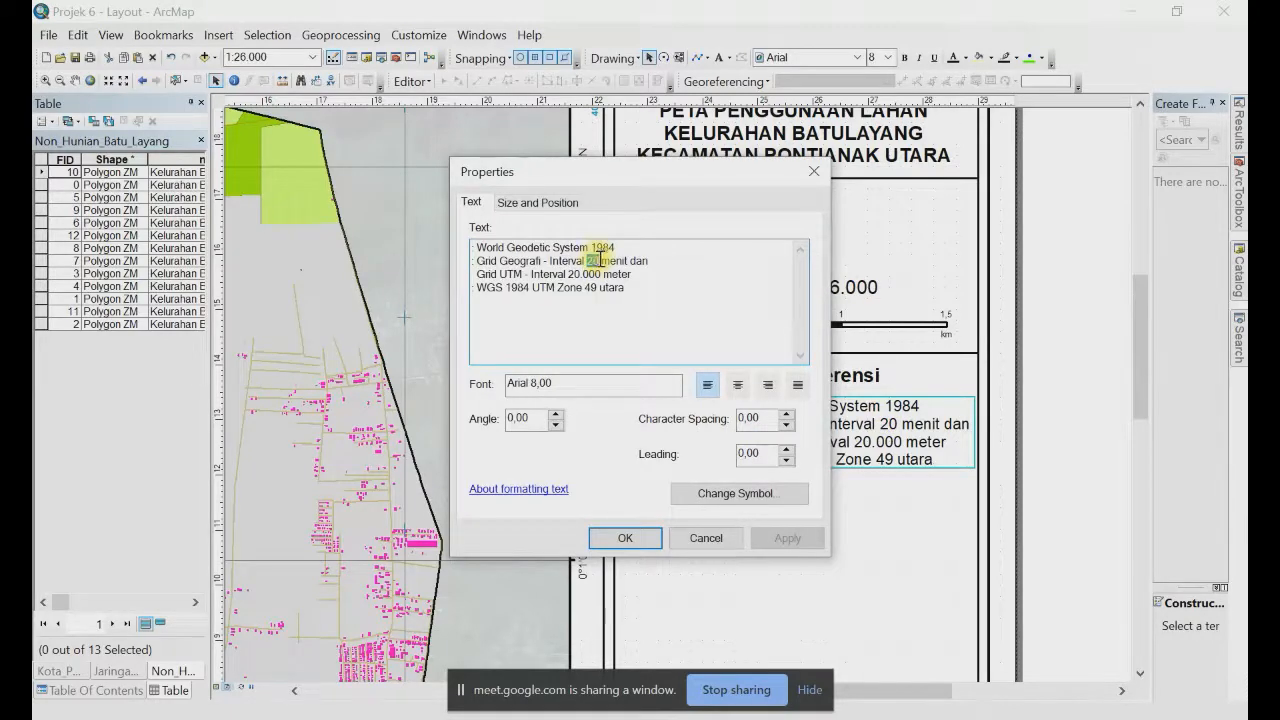
{"action": "type", "text": "1"}
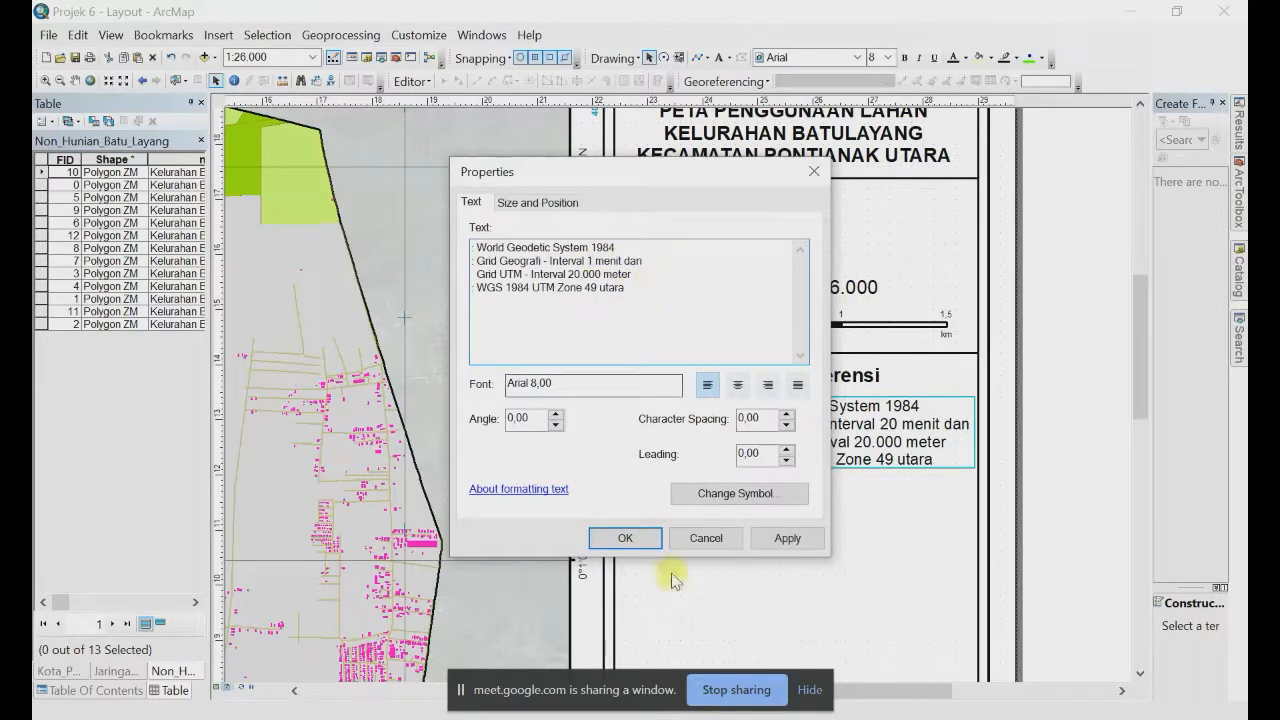
{"action": "left_click", "coordinate": [625, 538]}
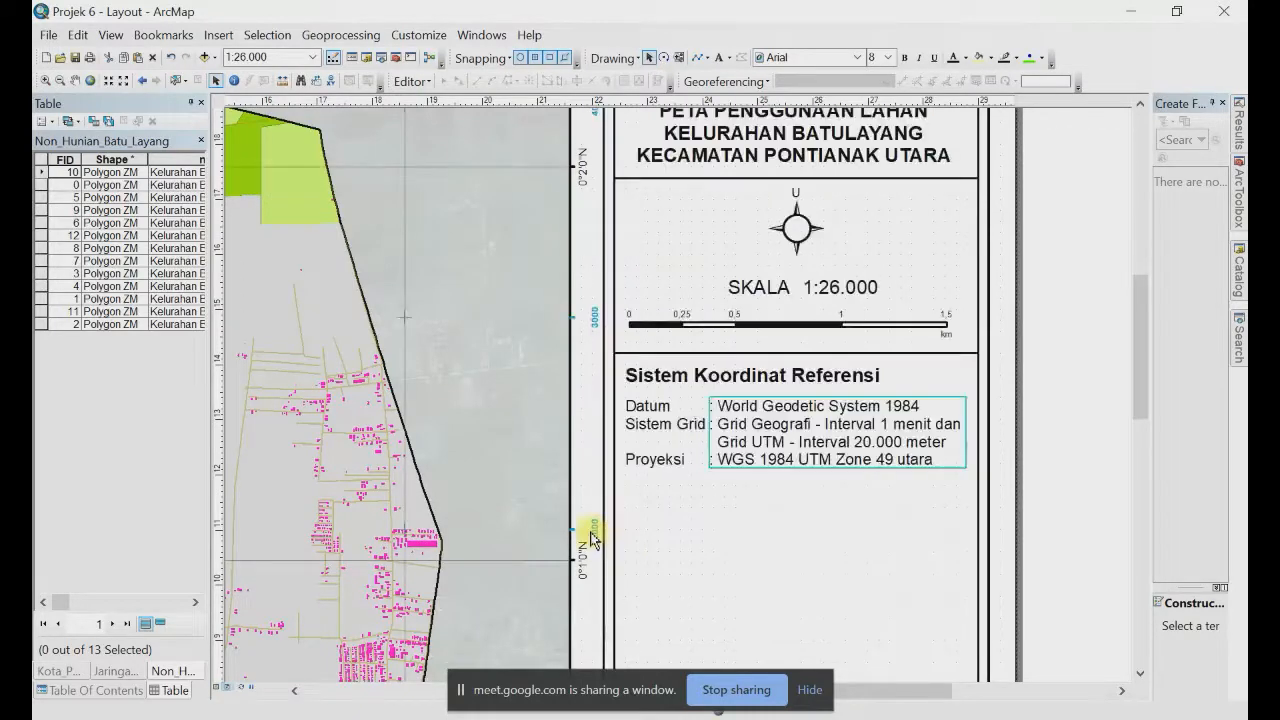
{"action": "double_click", "coordinate": [877, 450]}
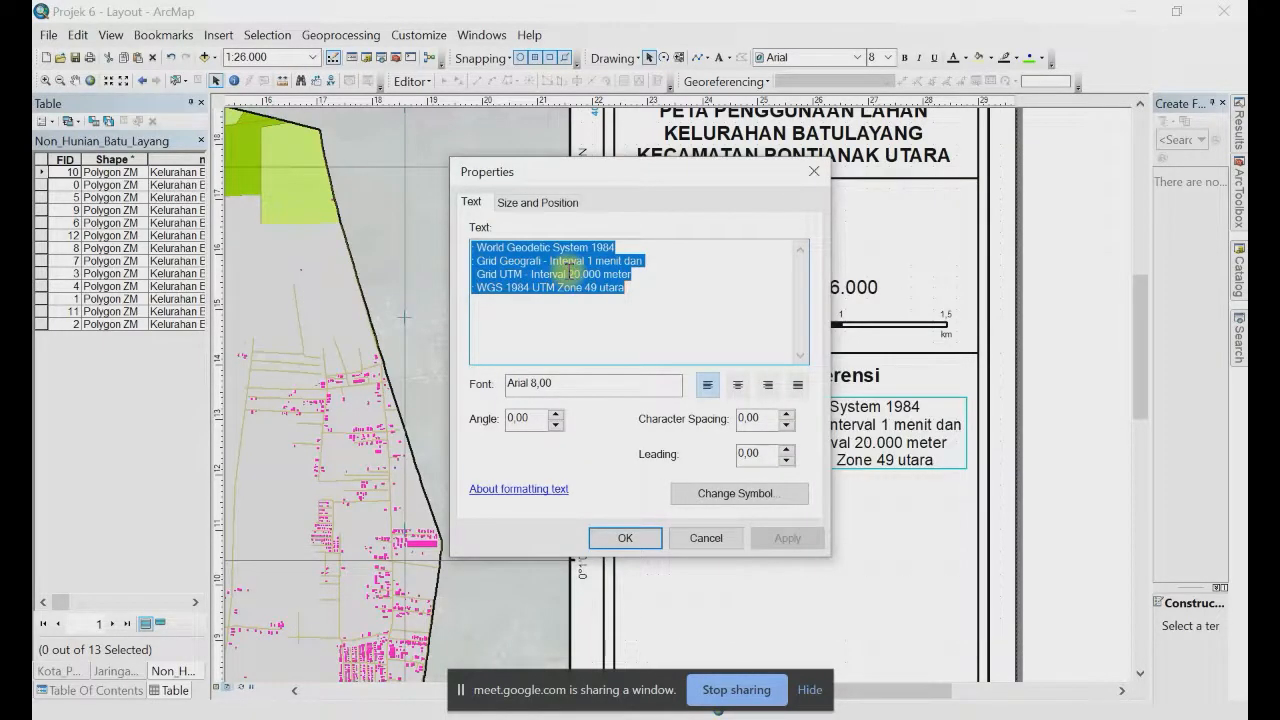
{"action": "left_click", "coordinate": [569, 273]}
{"action": "key", "text": "Delete"}
{"action": "key", "text": "Delete"}
{"action": "key", "text": "Delete"}
{"action": "type", "text": "1"}
{"action": "left_click", "coordinate": [625, 538]}
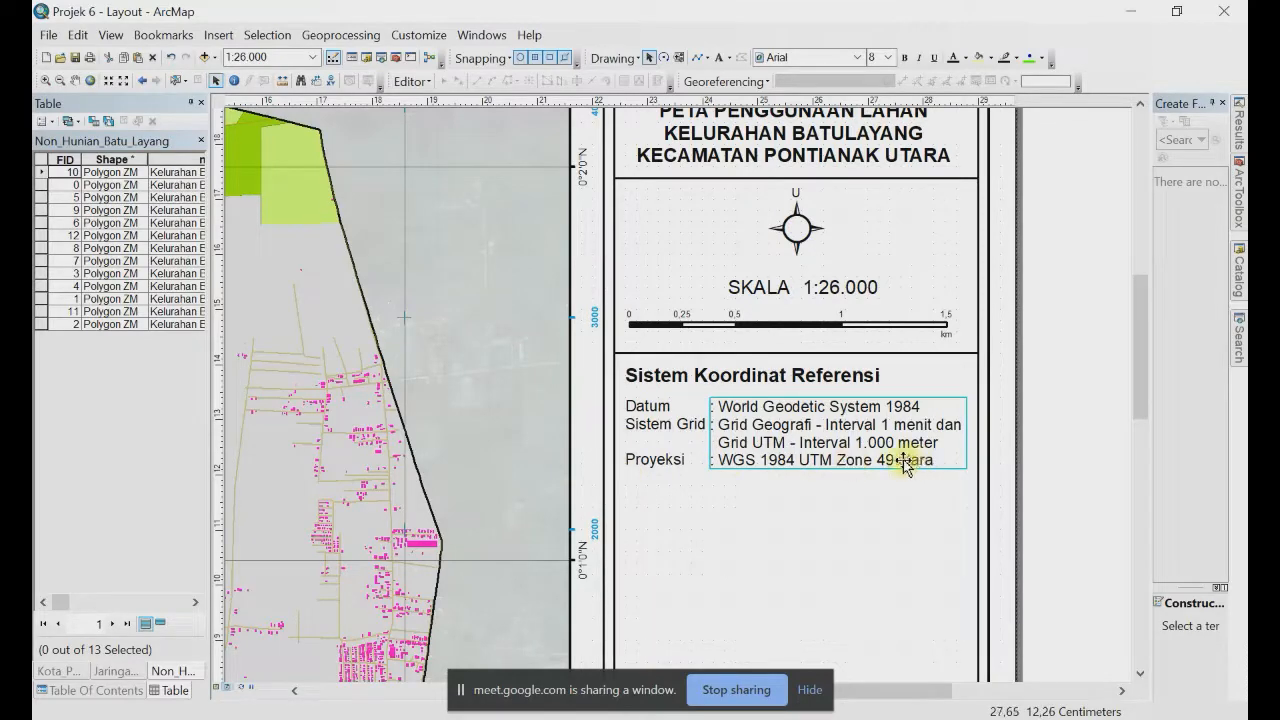
Step: Capitalise 'utara' to 'Utara' in the WGS 1984 UTM Zone 49 line
{"action": "double_click", "coordinate": [903, 463]}
{"action": "left_click", "coordinate": [608, 287]}
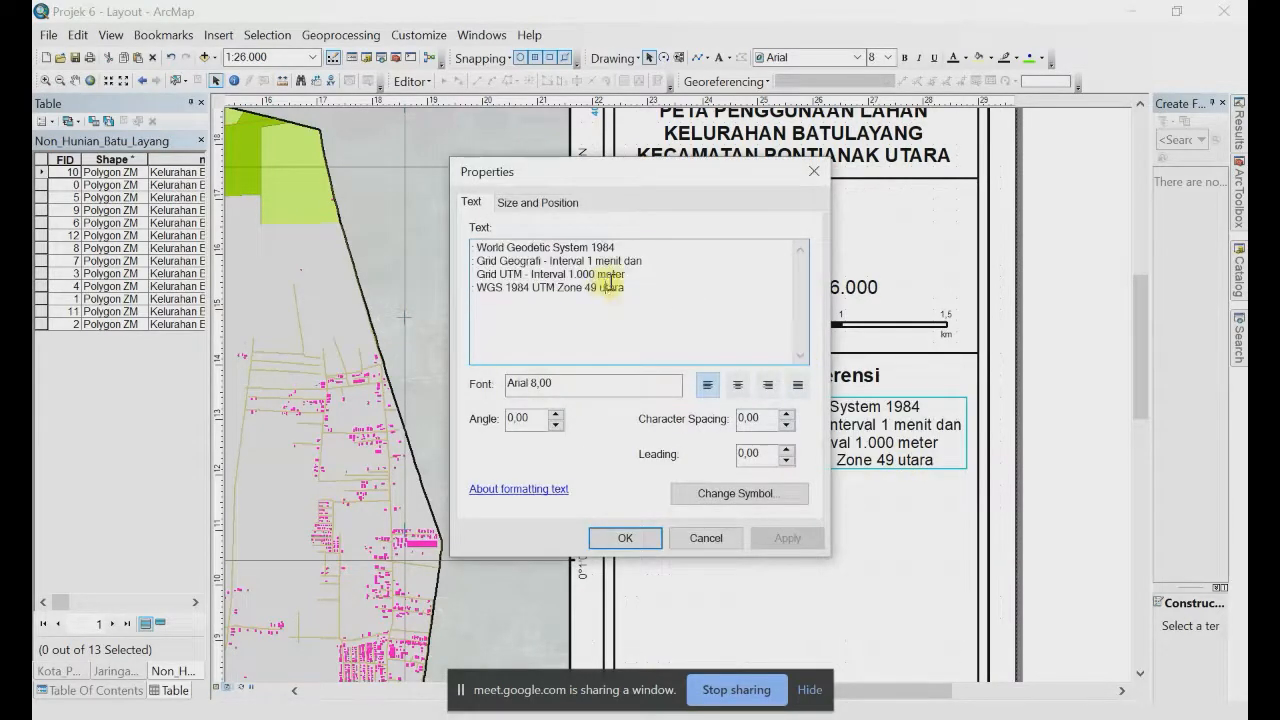
{"action": "key", "text": "BackSpace"}
{"action": "type", "text": "U"}
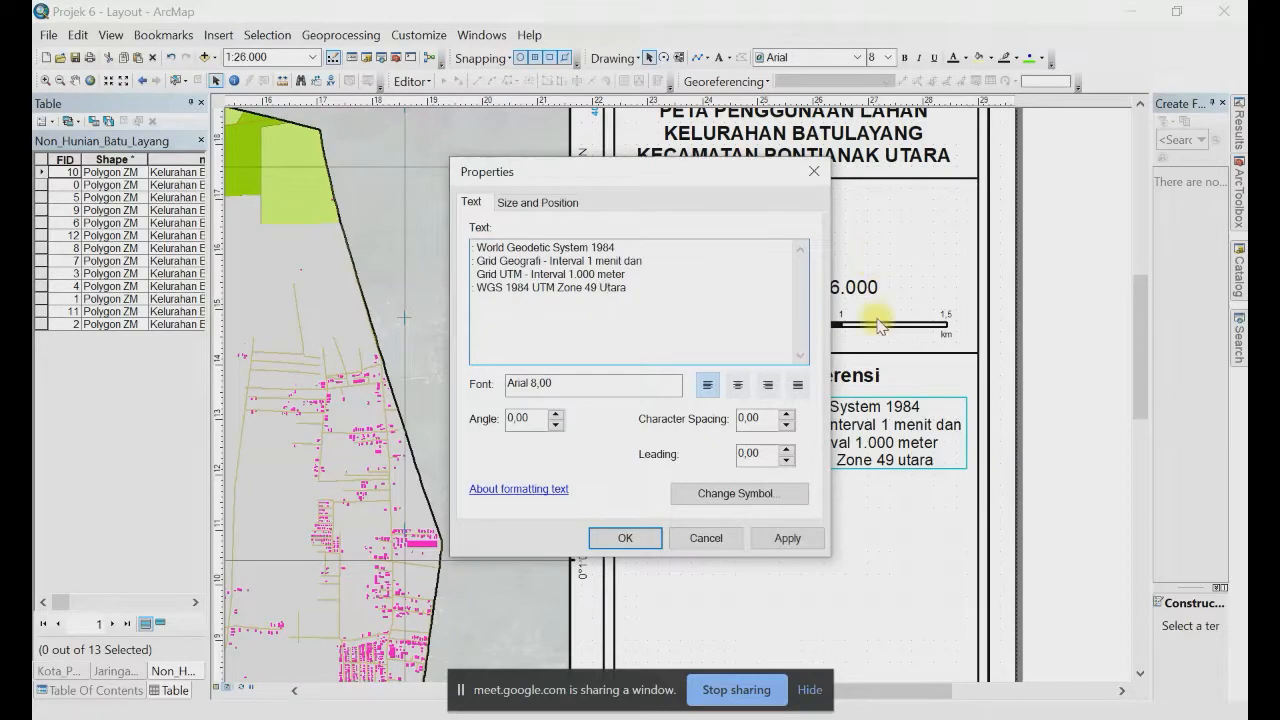
{"action": "left_click", "coordinate": [638, 538]}
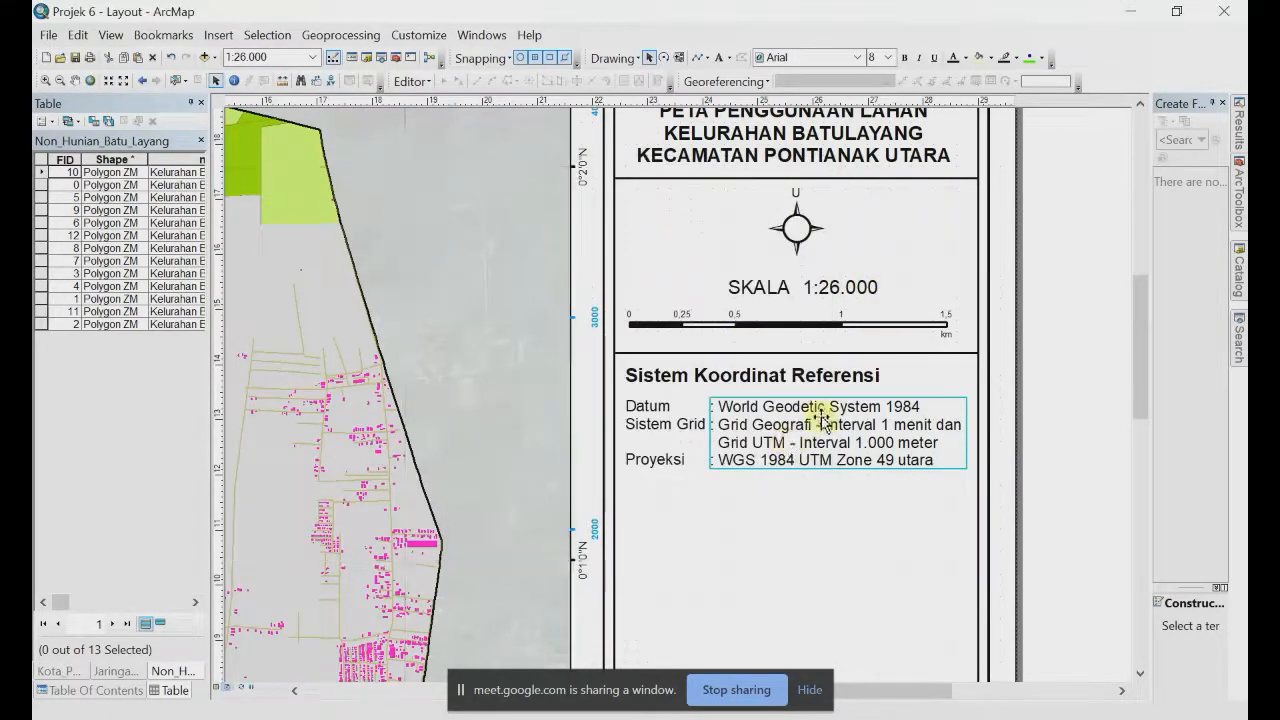
Step: Move the divider line from below the scale bar down beneath the Proyeksi line
{"action": "left_click", "coordinate": [1071, 409]}
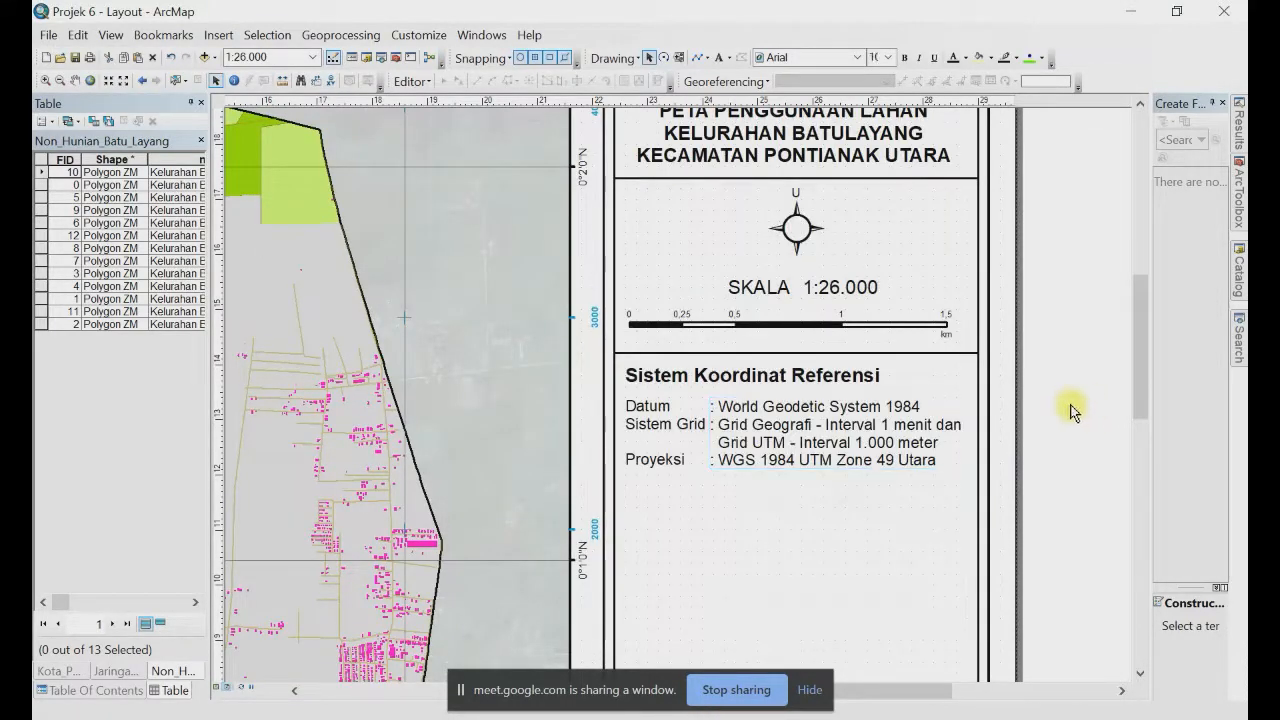
{"action": "left_click", "coordinate": [850, 357]}
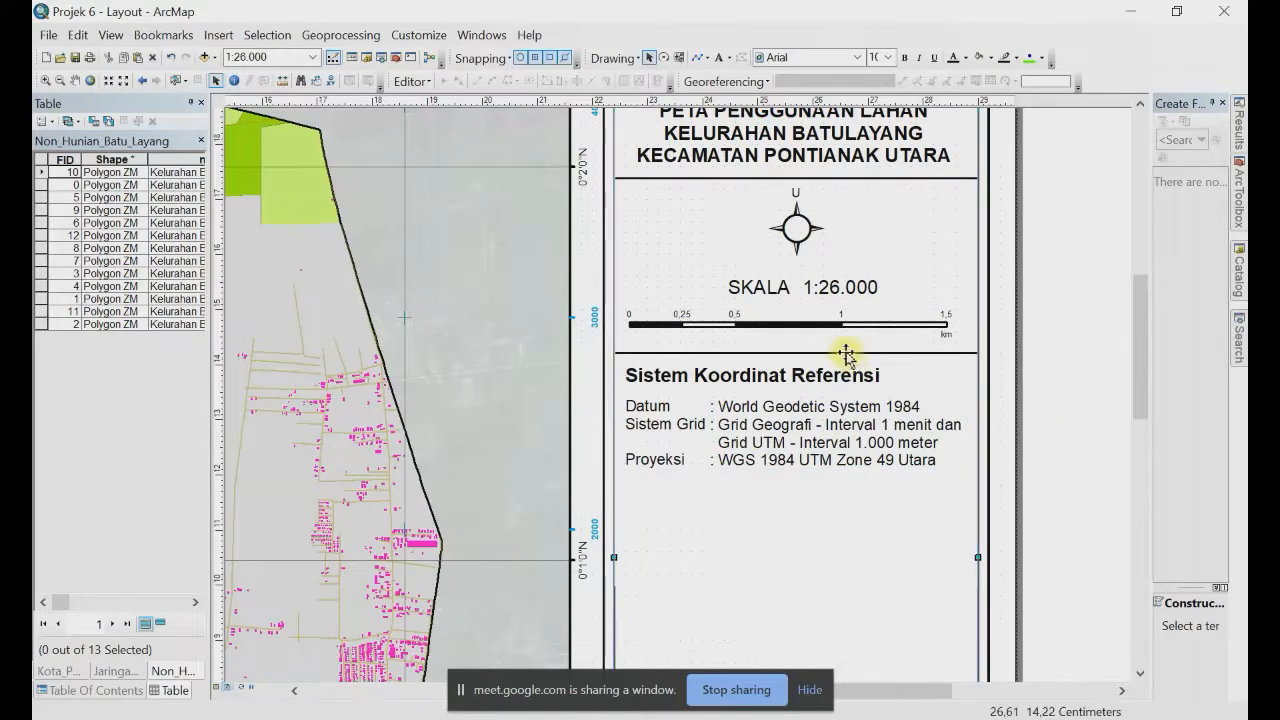
{"action": "left_click", "coordinate": [846, 353]}
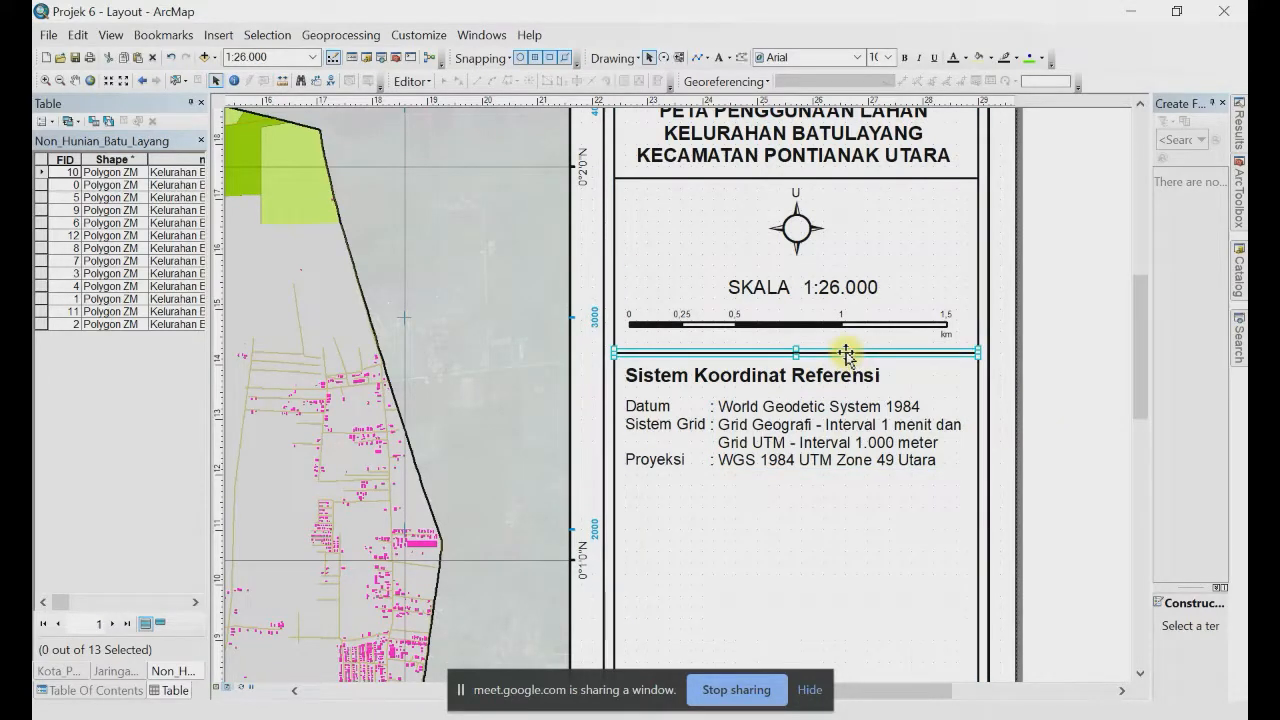
{"action": "left_click_drag", "start_coordinate": [846, 353], "coordinate": [848, 488]}
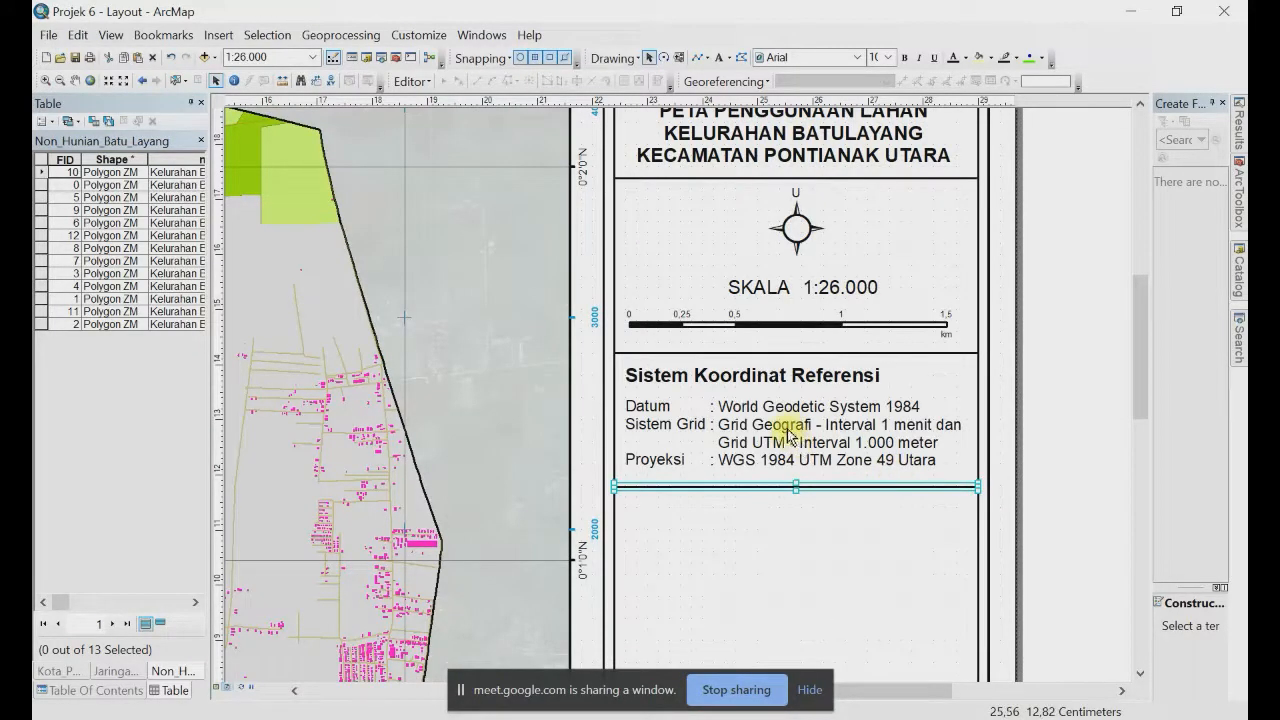
{"action": "left_click", "coordinate": [1088, 449]}
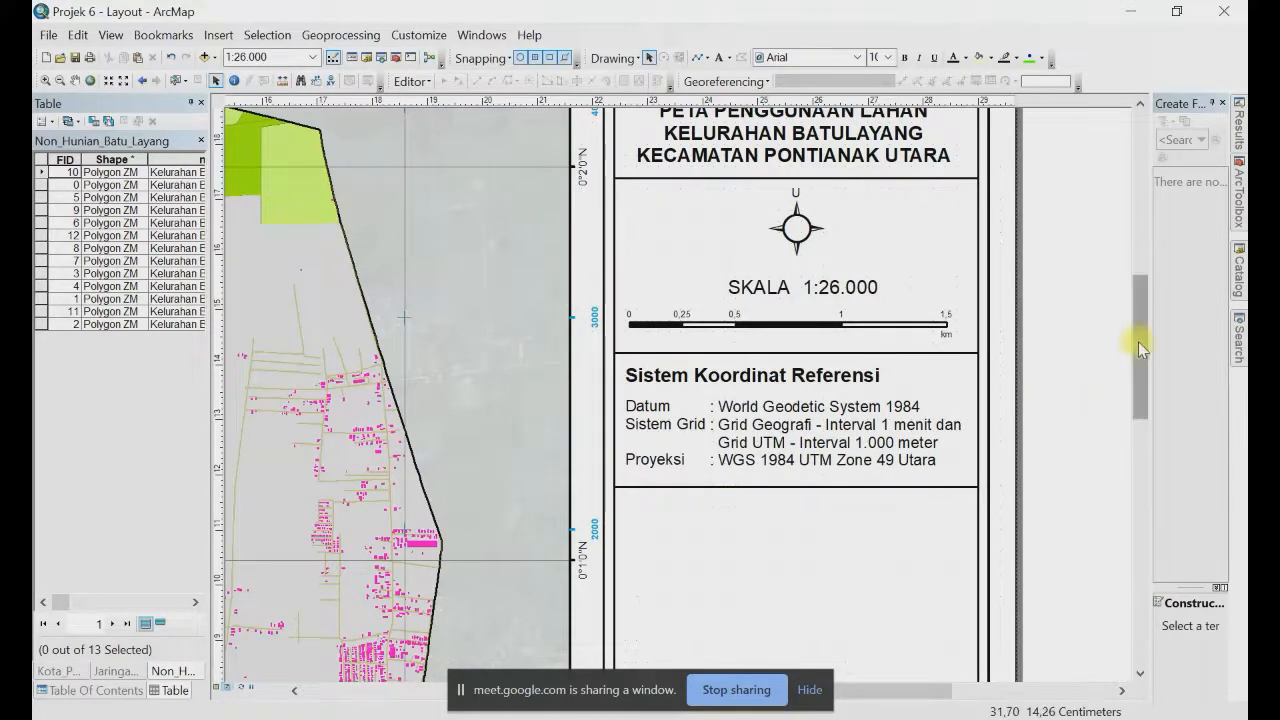
{"action": "left_click_drag", "start_coordinate": [1138, 341], "coordinate": [1144, 420]}
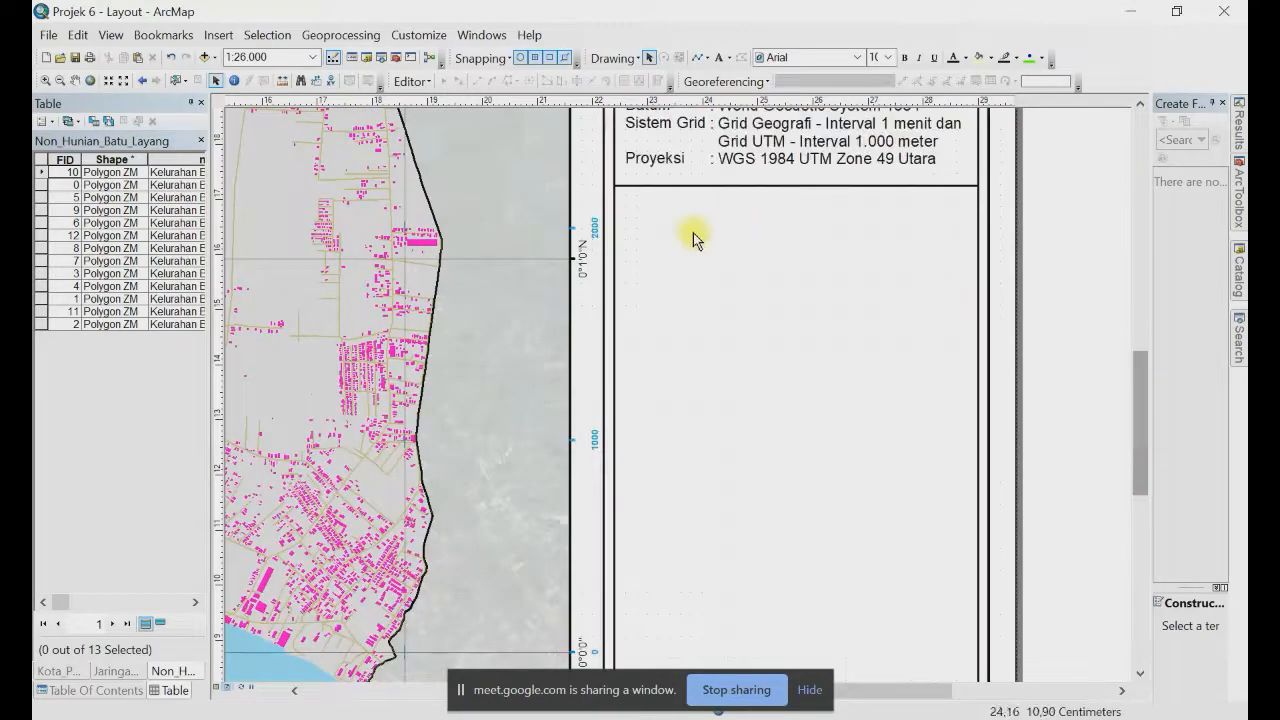
Step: Start a new legend and remove Pontianak Citra.ecw from its legend items
{"action": "left_click", "coordinate": [219, 36]}
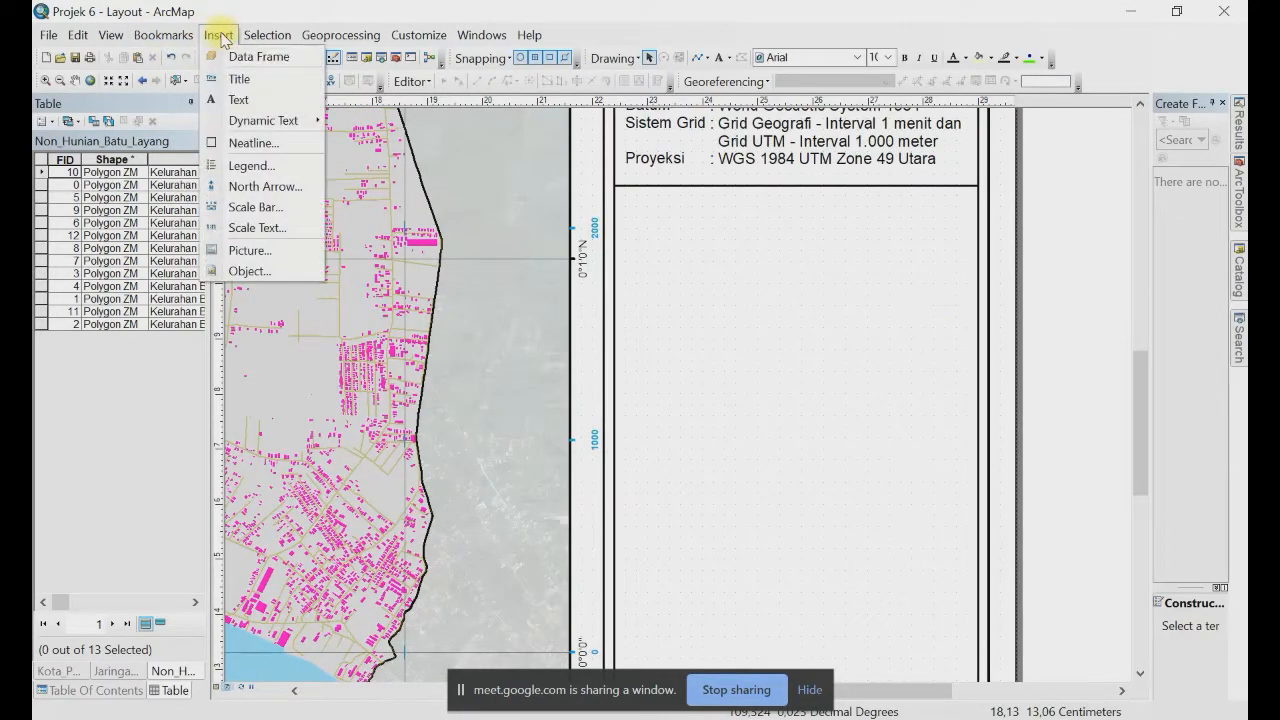
{"action": "left_click", "coordinate": [262, 165]}
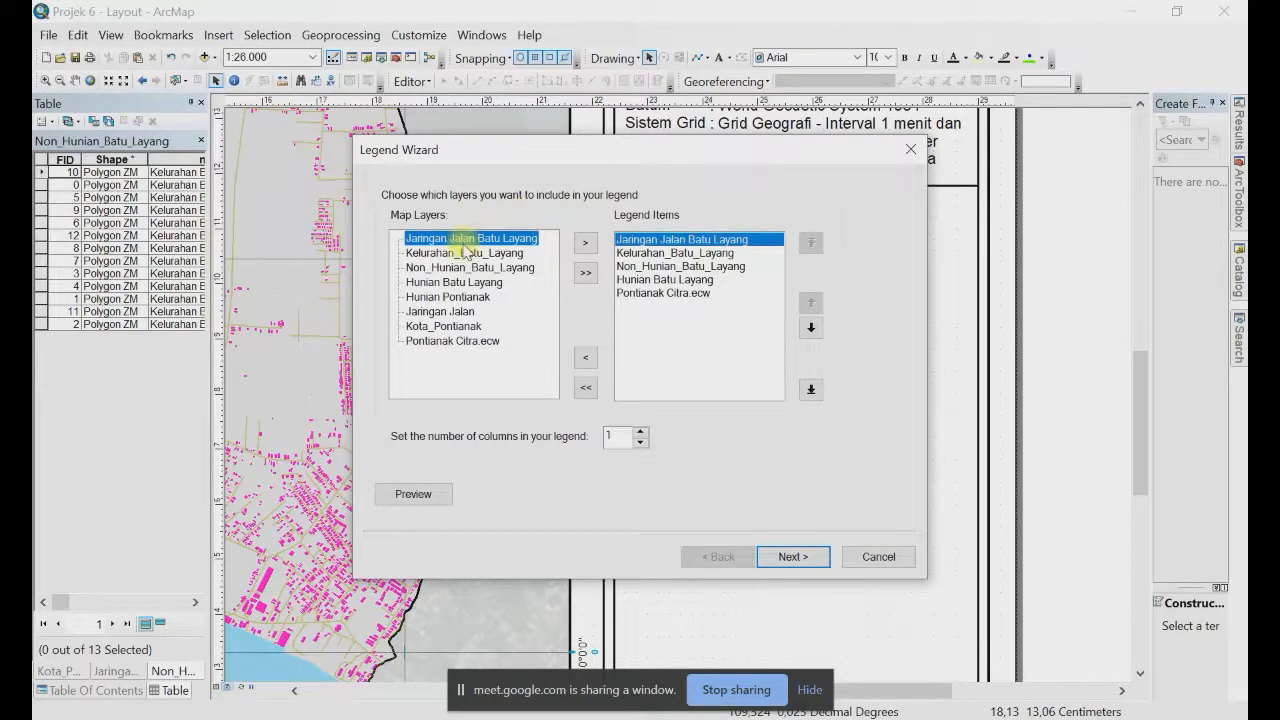
{"action": "left_click", "coordinate": [655, 295]}
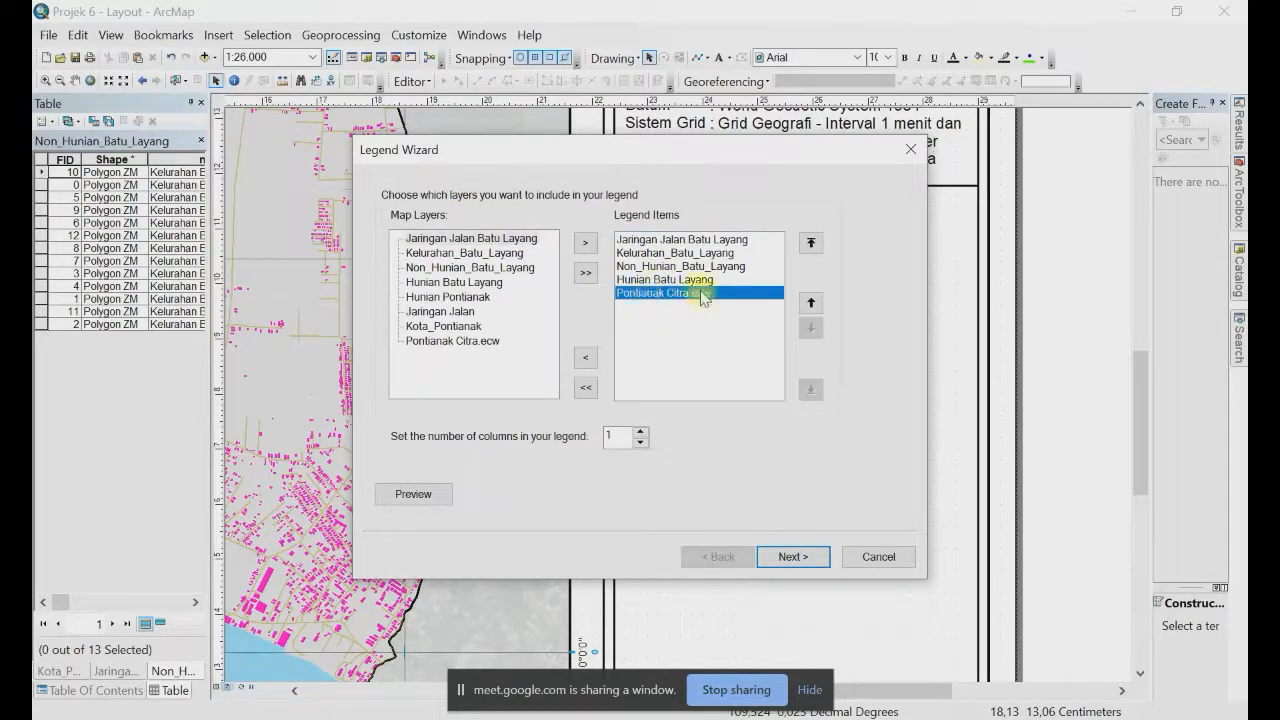
{"action": "left_click", "coordinate": [588, 361]}
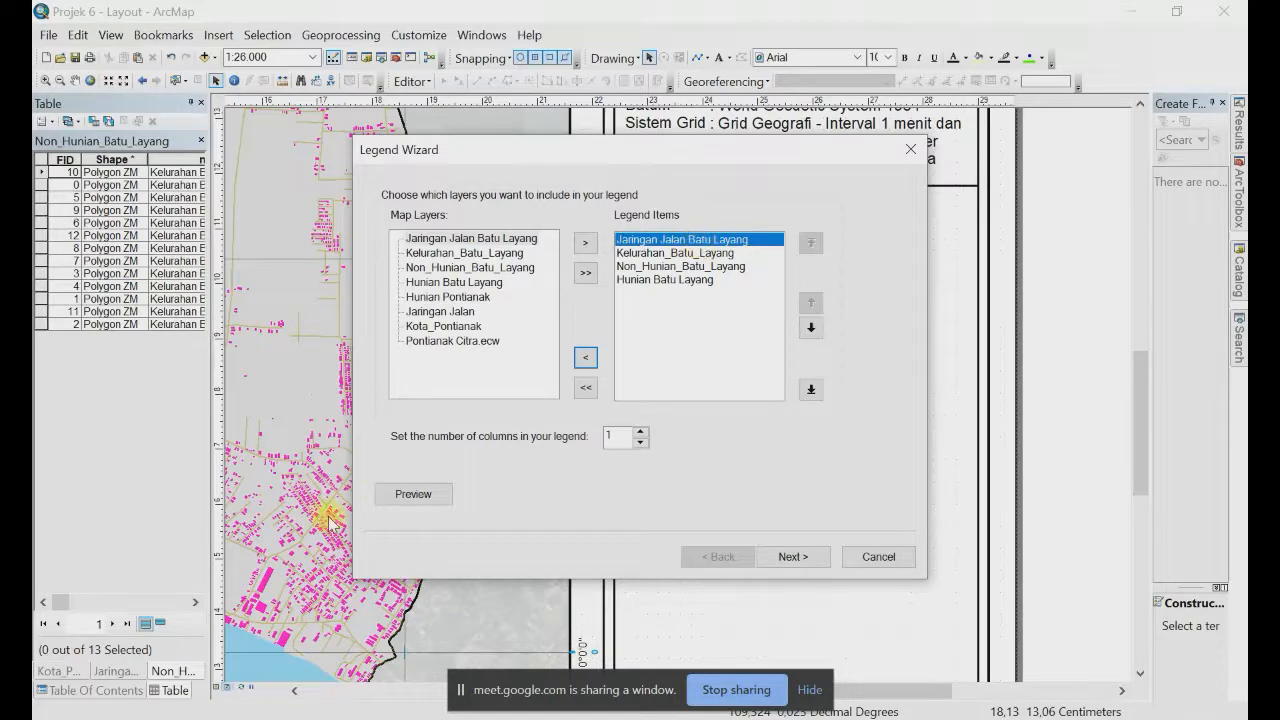
{"action": "left_click", "coordinate": [679, 285]}
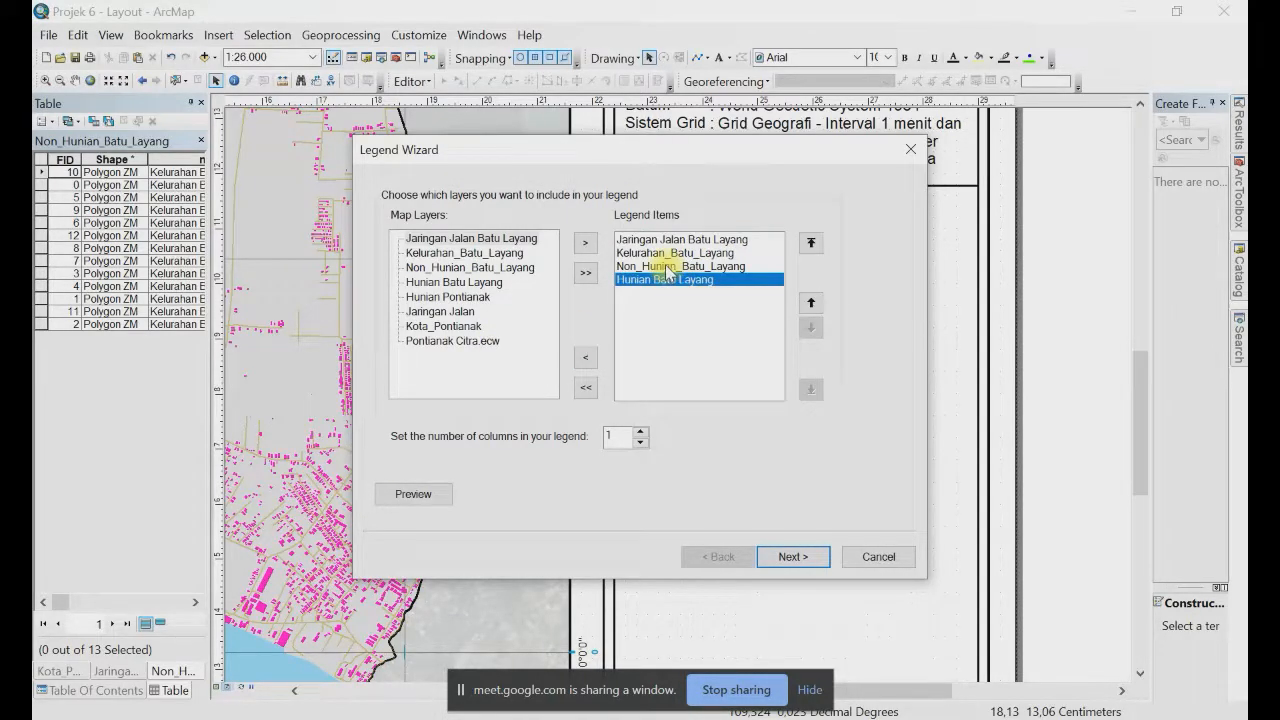
{"action": "left_click", "coordinate": [667, 267]}
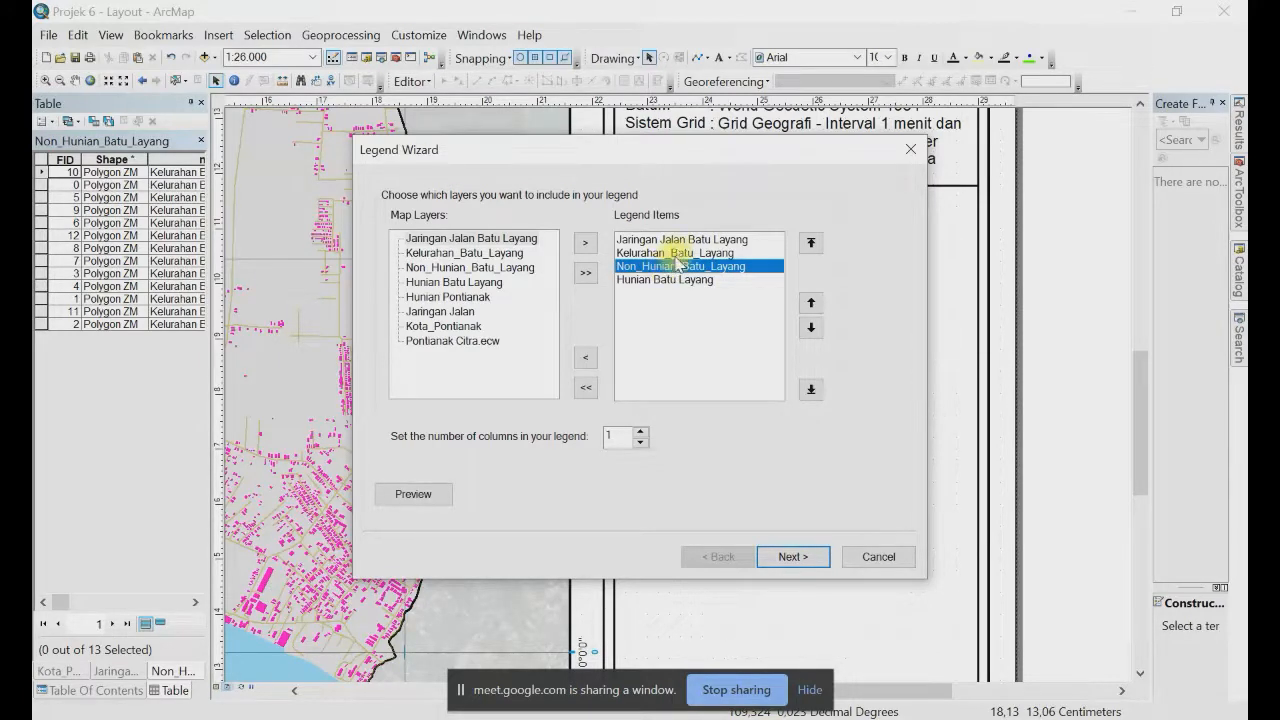
{"action": "left_click", "coordinate": [677, 254]}
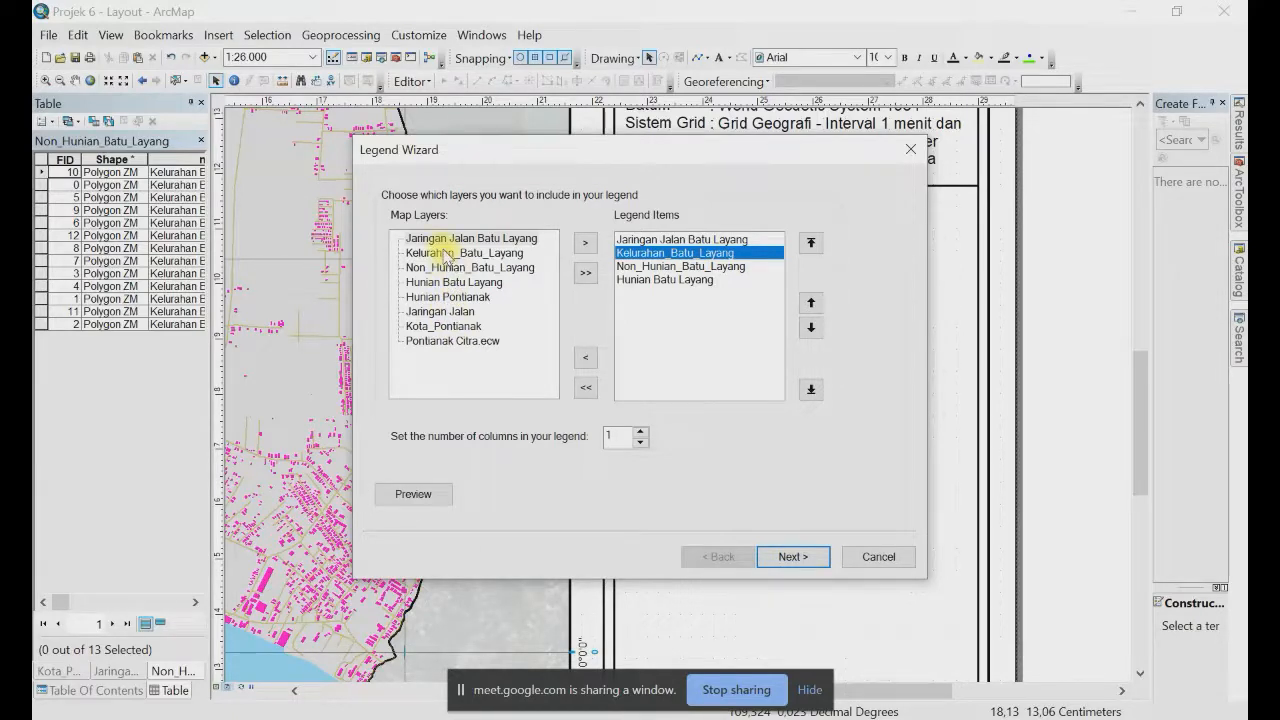
{"action": "left_click", "coordinate": [802, 562]}
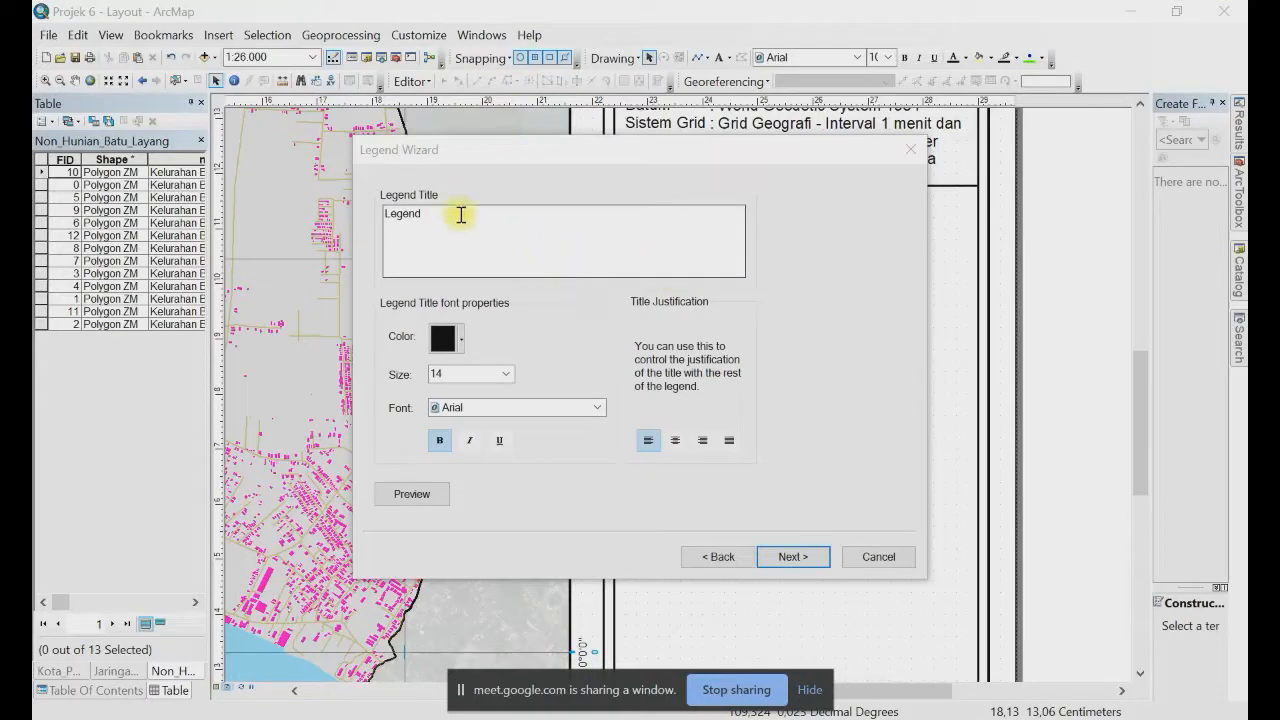
Step: Keep the title Legenda and accept the default frame and patch settings to build the legend
{"action": "left_click", "coordinate": [461, 213]}
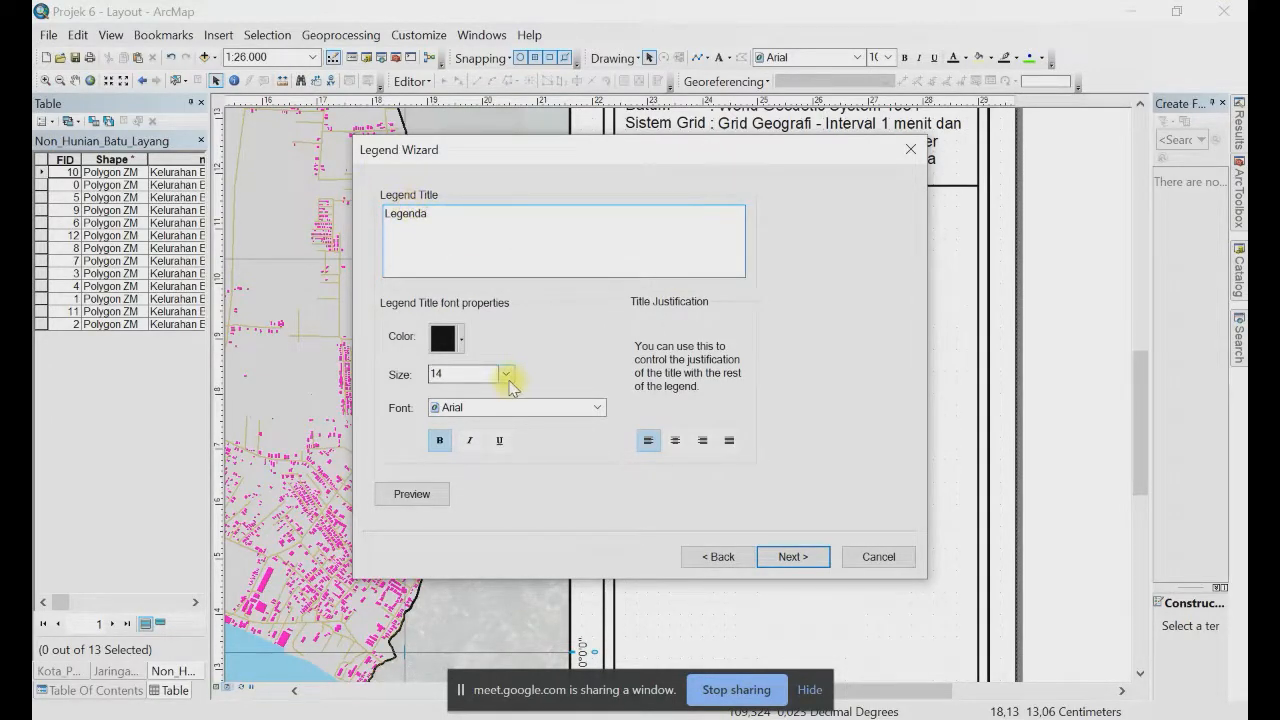
{"action": "left_click", "coordinate": [794, 558]}
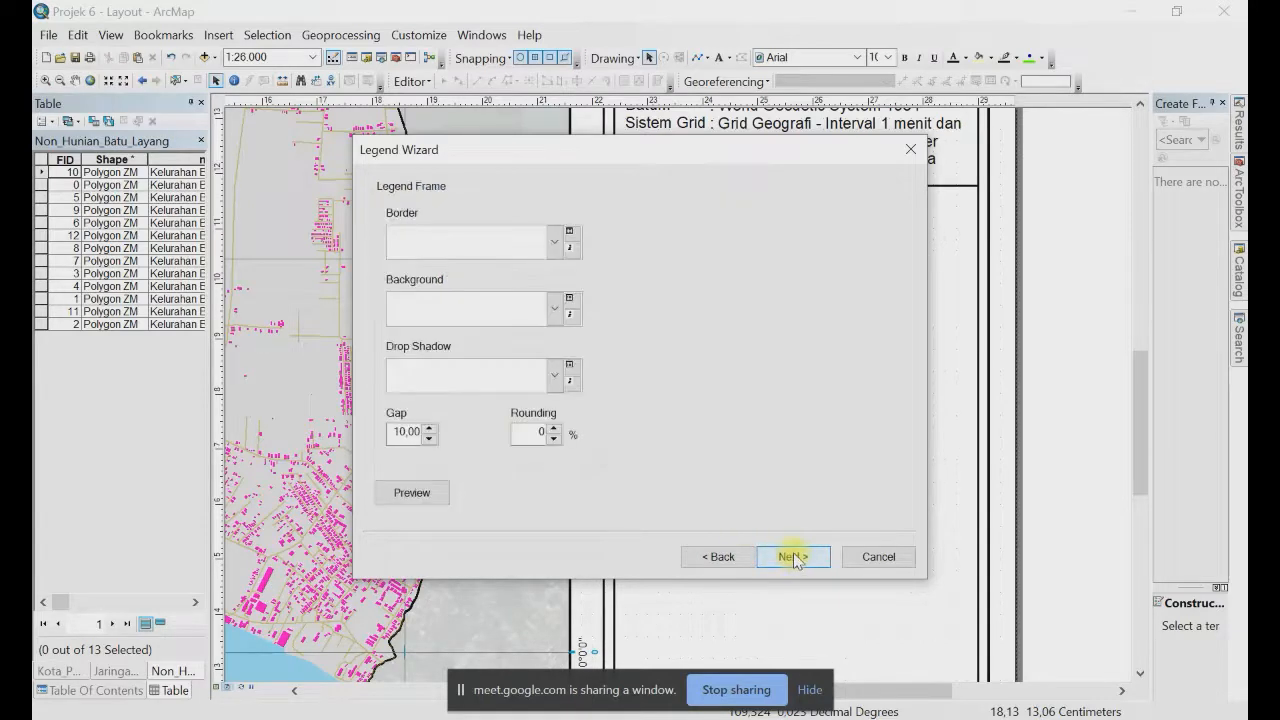
{"action": "left_click", "coordinate": [796, 558]}
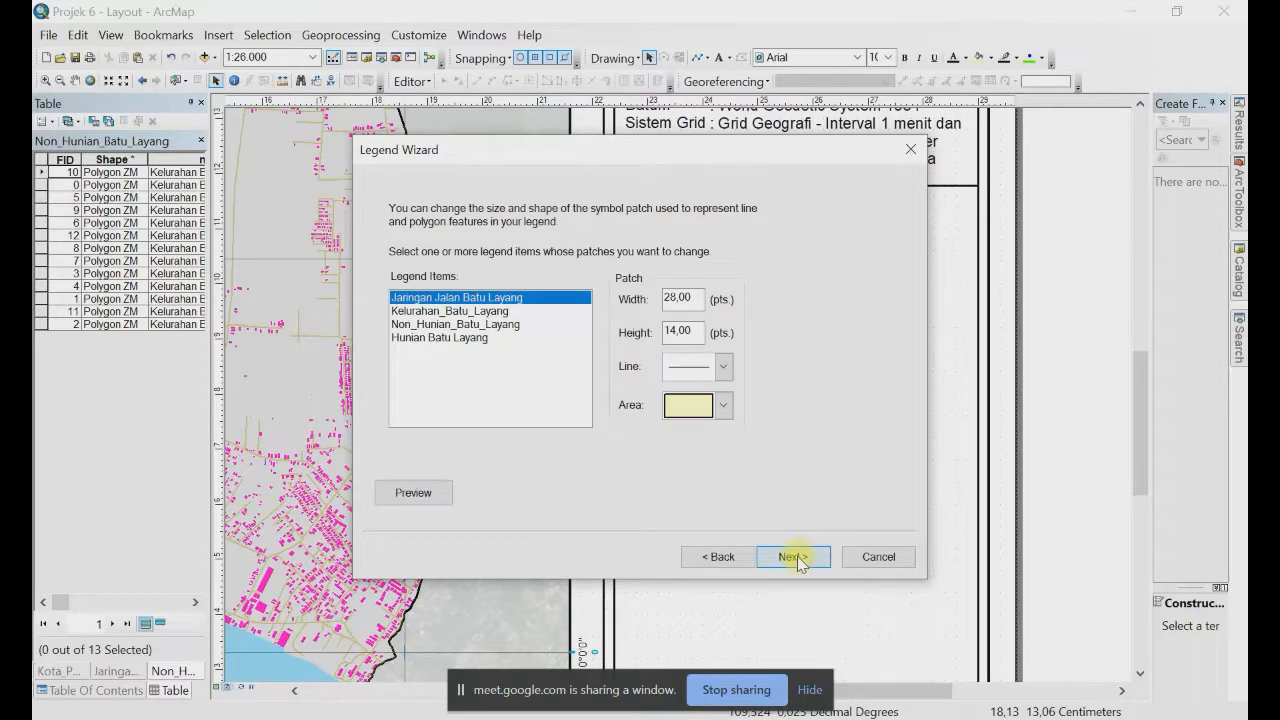
{"action": "left_click", "coordinate": [796, 558]}
{"action": "left_click", "coordinate": [796, 558]}
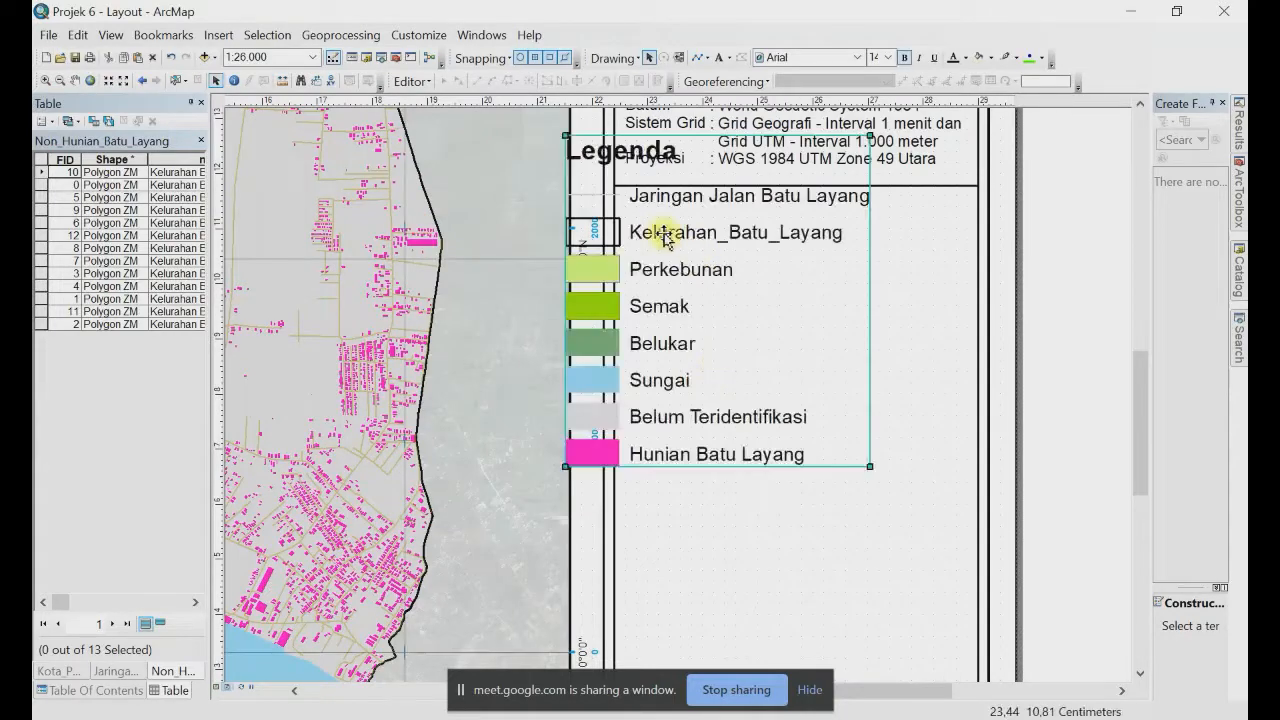
Step: Place the legend in the box below the coordinates and shrink it to fit
{"action": "left_click_drag", "start_coordinate": [663, 237], "coordinate": [720, 289]}
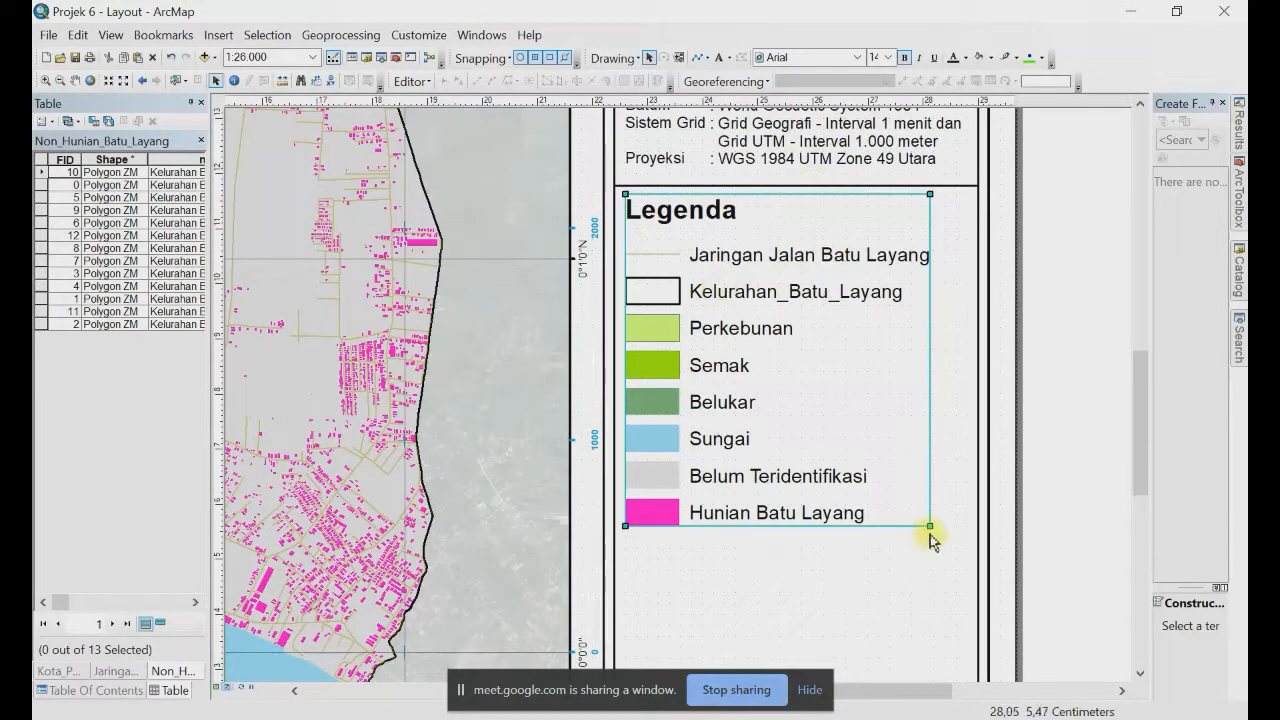
{"action": "left_click_drag", "start_coordinate": [930, 527], "coordinate": [852, 474]}
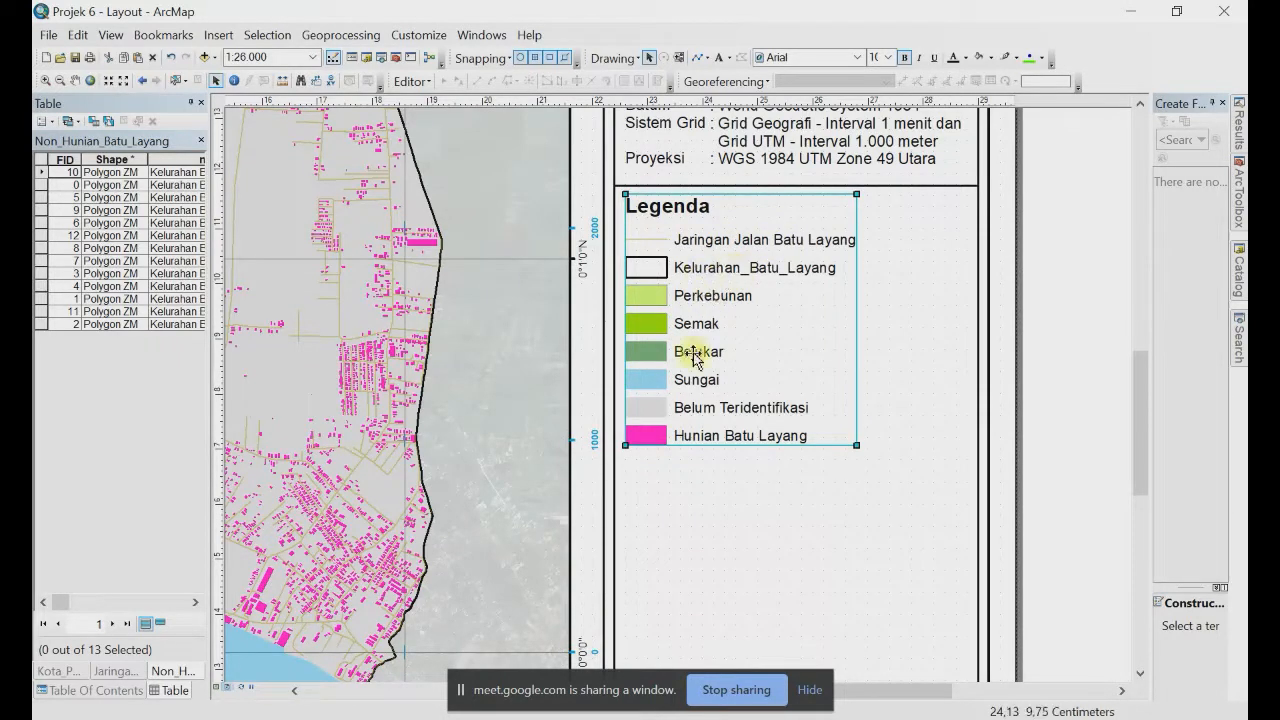
{"action": "left_click", "coordinate": [95, 690]}
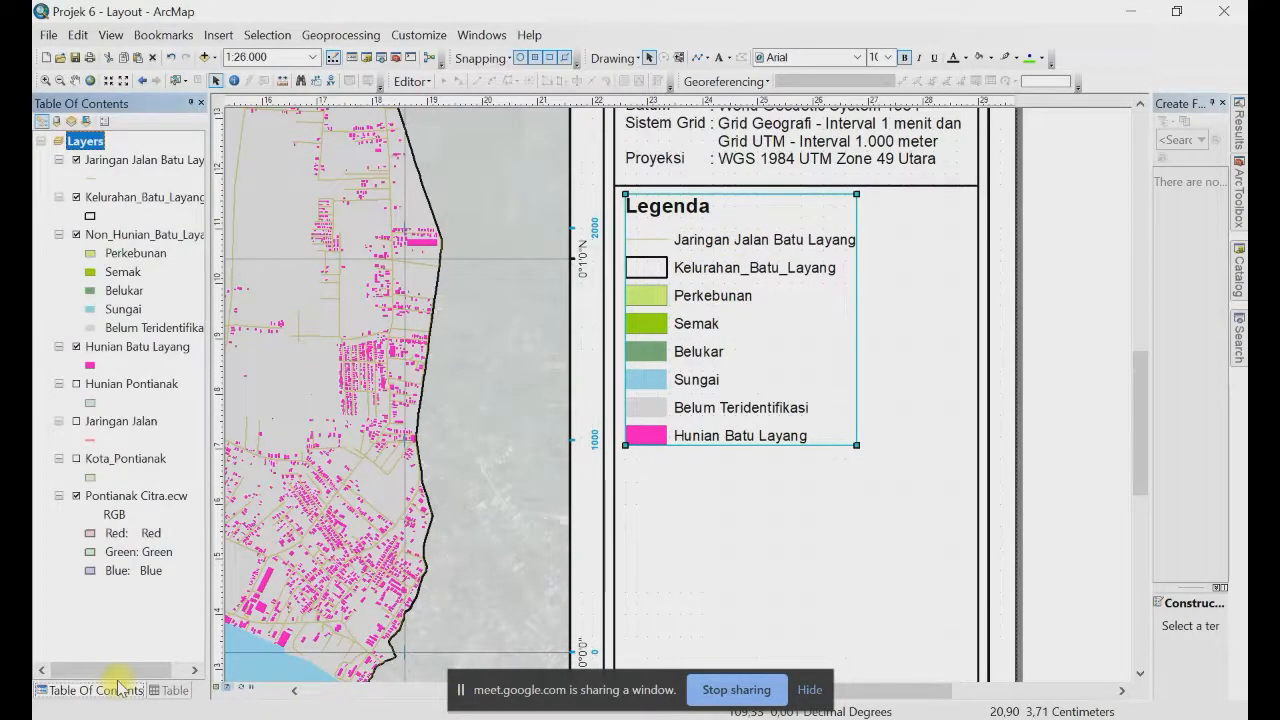
Step: Rename Kelurahan_Batu_Layang to Batas Kelurahan and move Hunian Batu Layang above Non_Hunian_Batu_Layang
{"action": "left_click", "coordinate": [145, 197]}
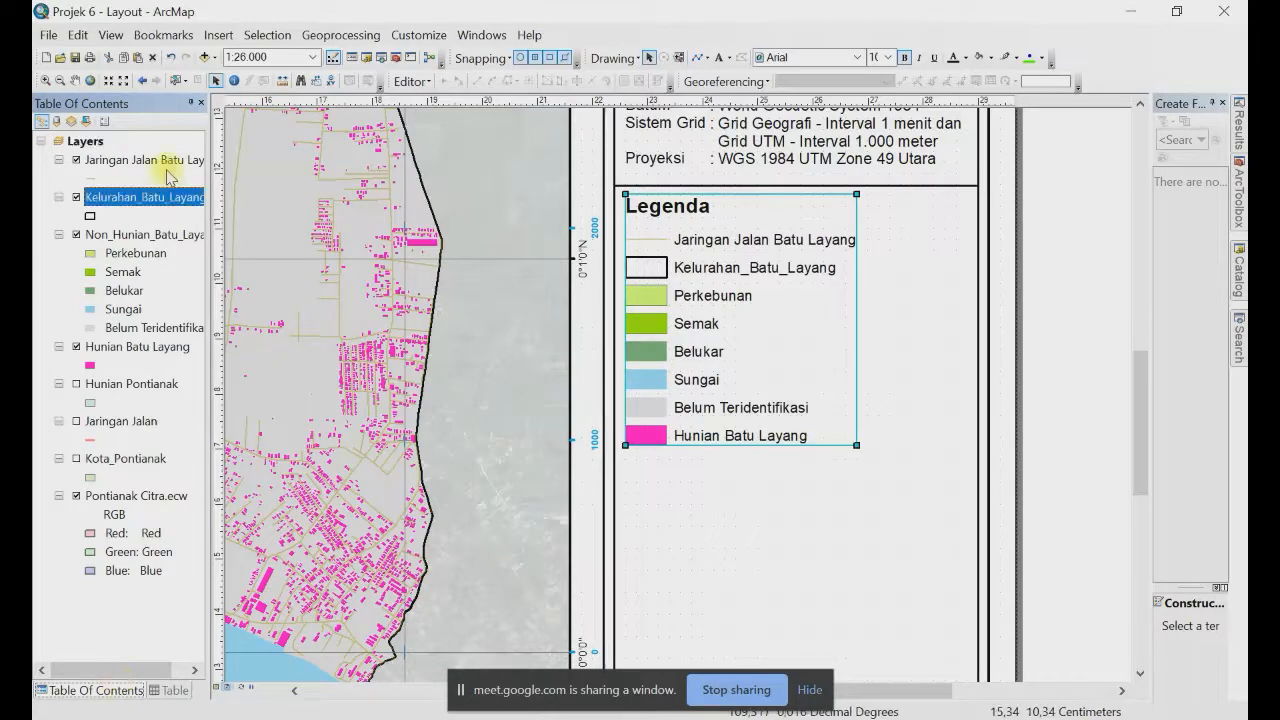
{"action": "left_click", "coordinate": [145, 197]}
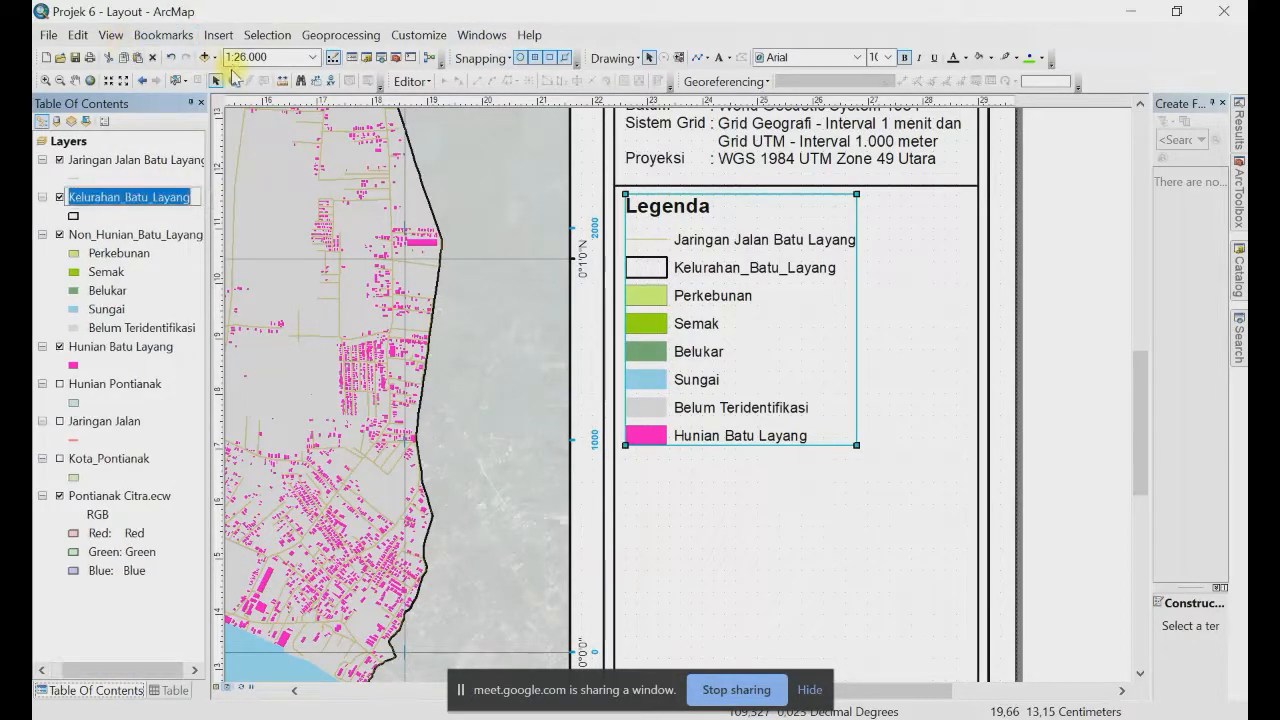
{"action": "type", "text": "Batsa"}
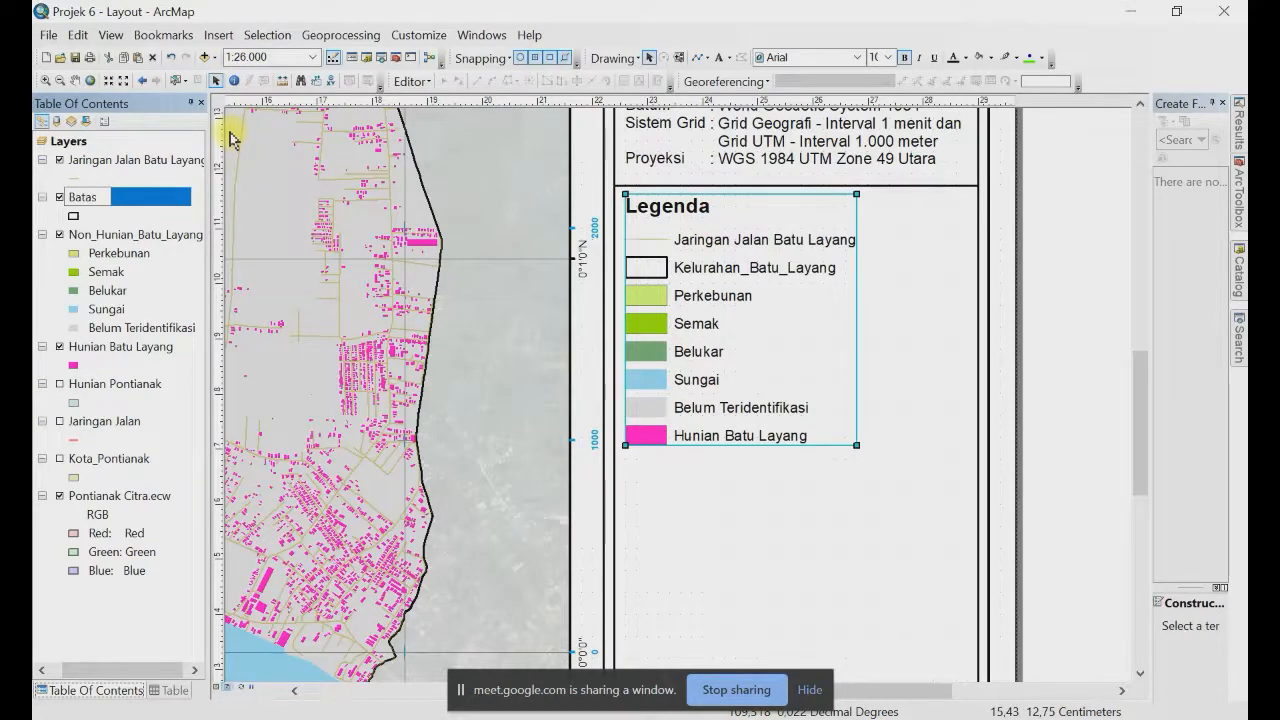
{"action": "type", "text": " Kelurahan"}
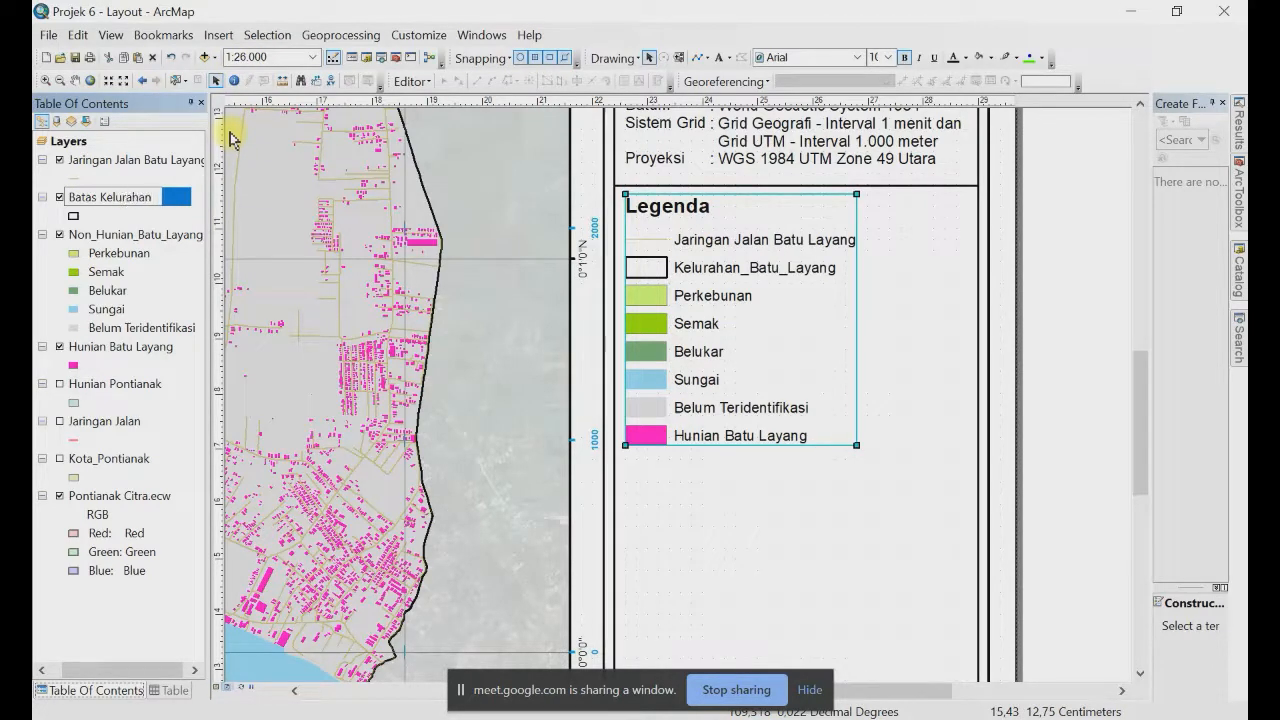
{"action": "key", "text": "Return"}
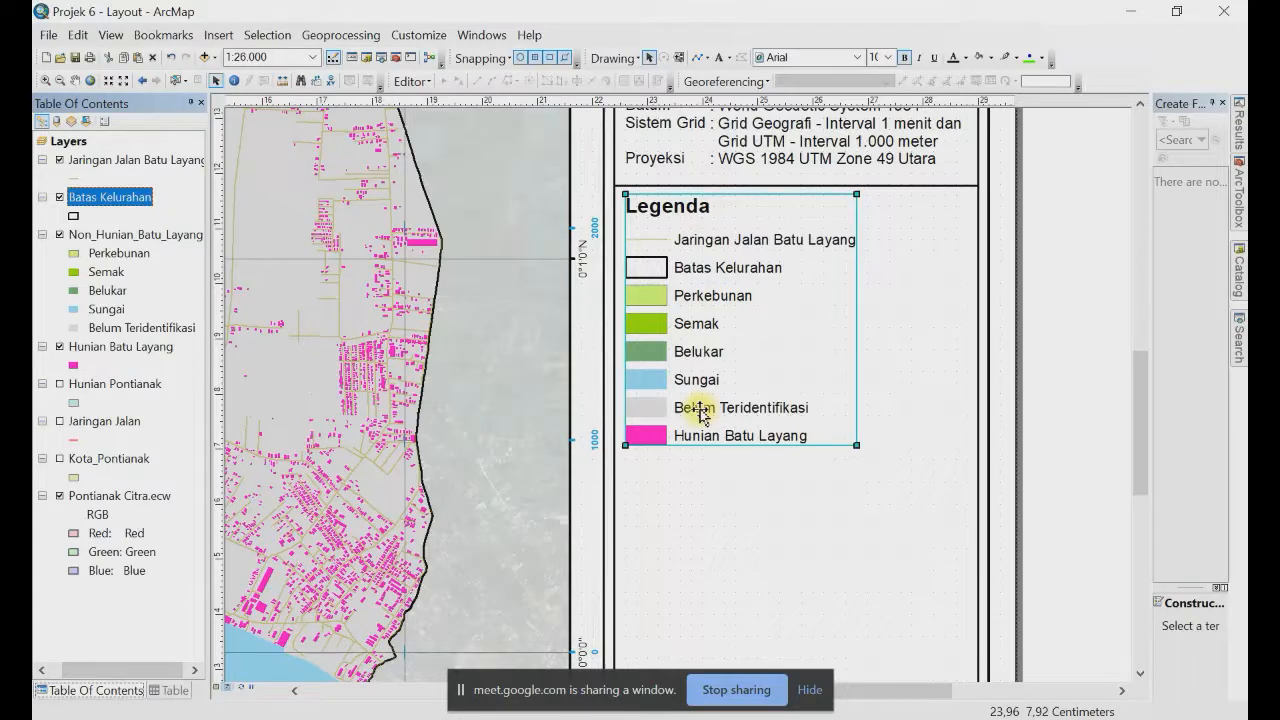
{"action": "left_click", "coordinate": [105, 348]}
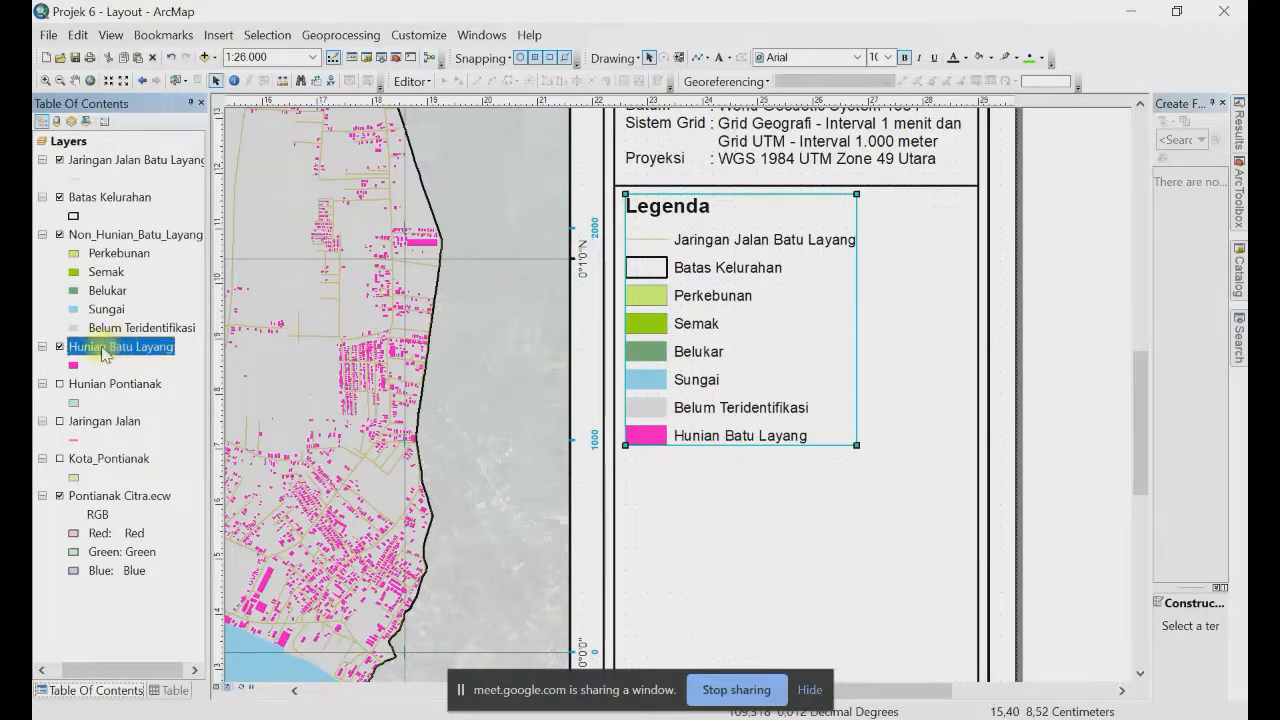
{"action": "left_click_drag", "start_coordinate": [105, 352], "coordinate": [105, 233]}
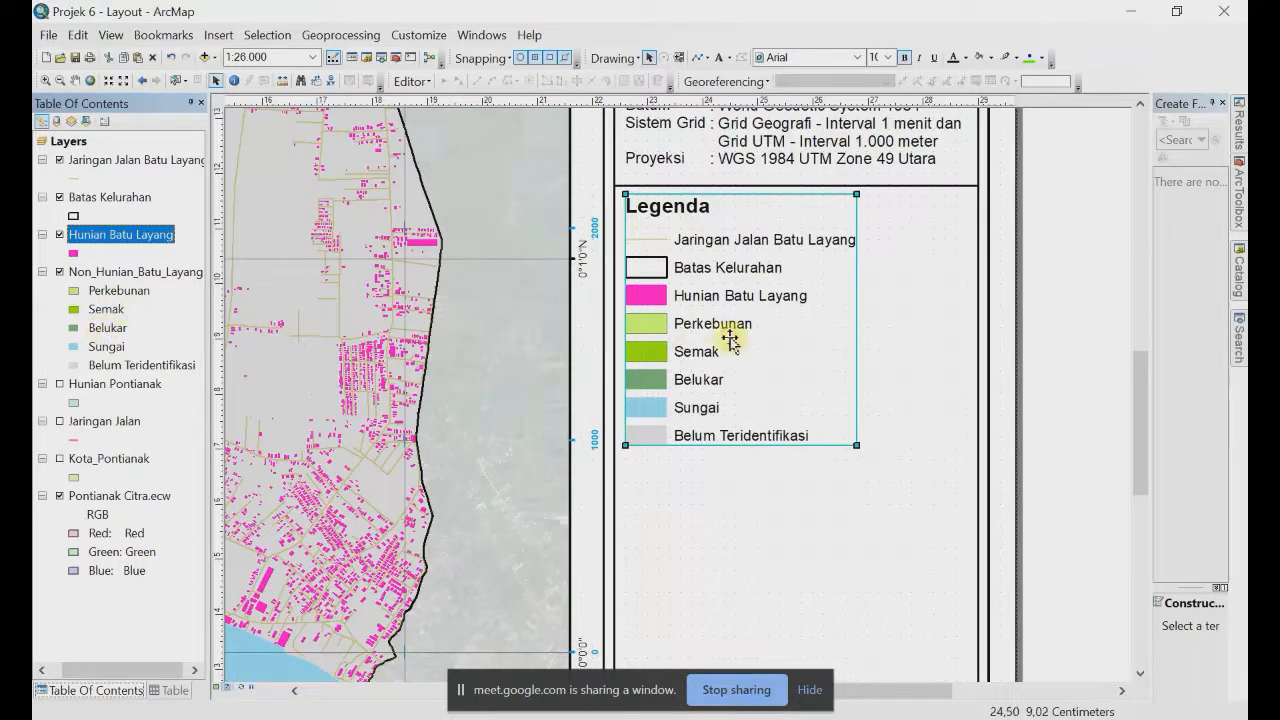
Step: Open the legend's Properties on the Layout settings
{"action": "right_click", "coordinate": [720, 284]}
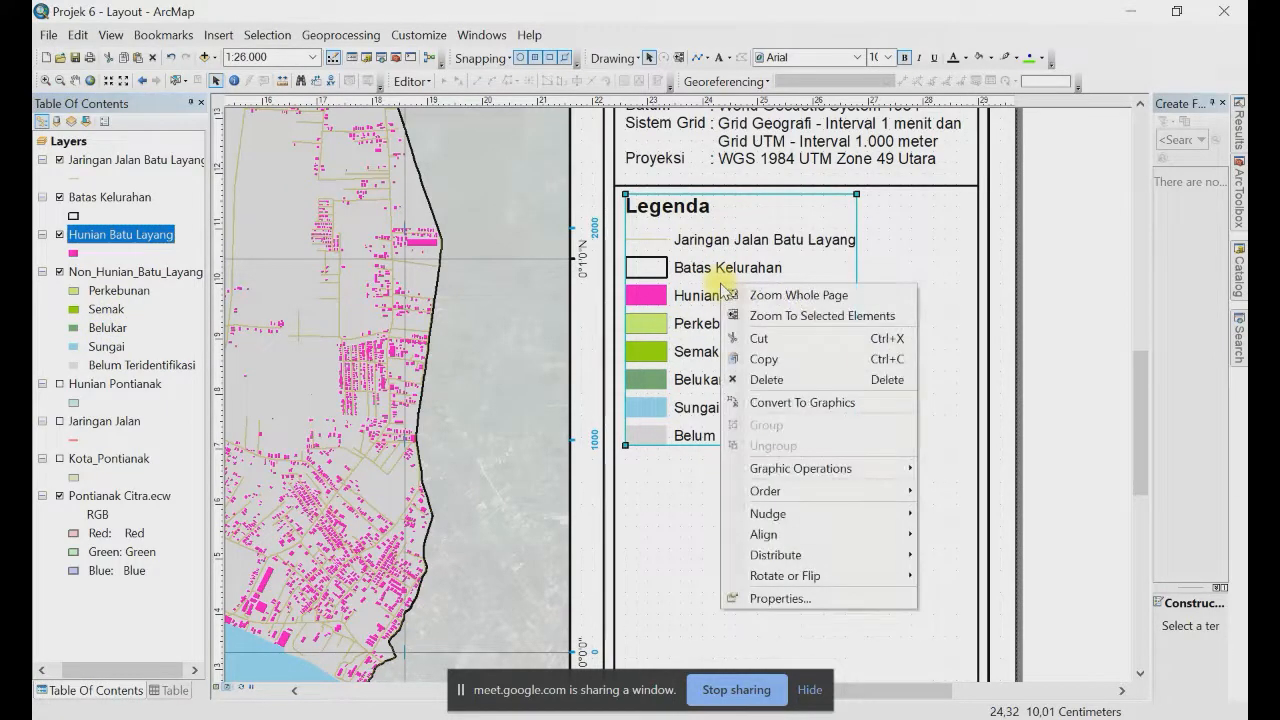
{"action": "left_click", "coordinate": [826, 600]}
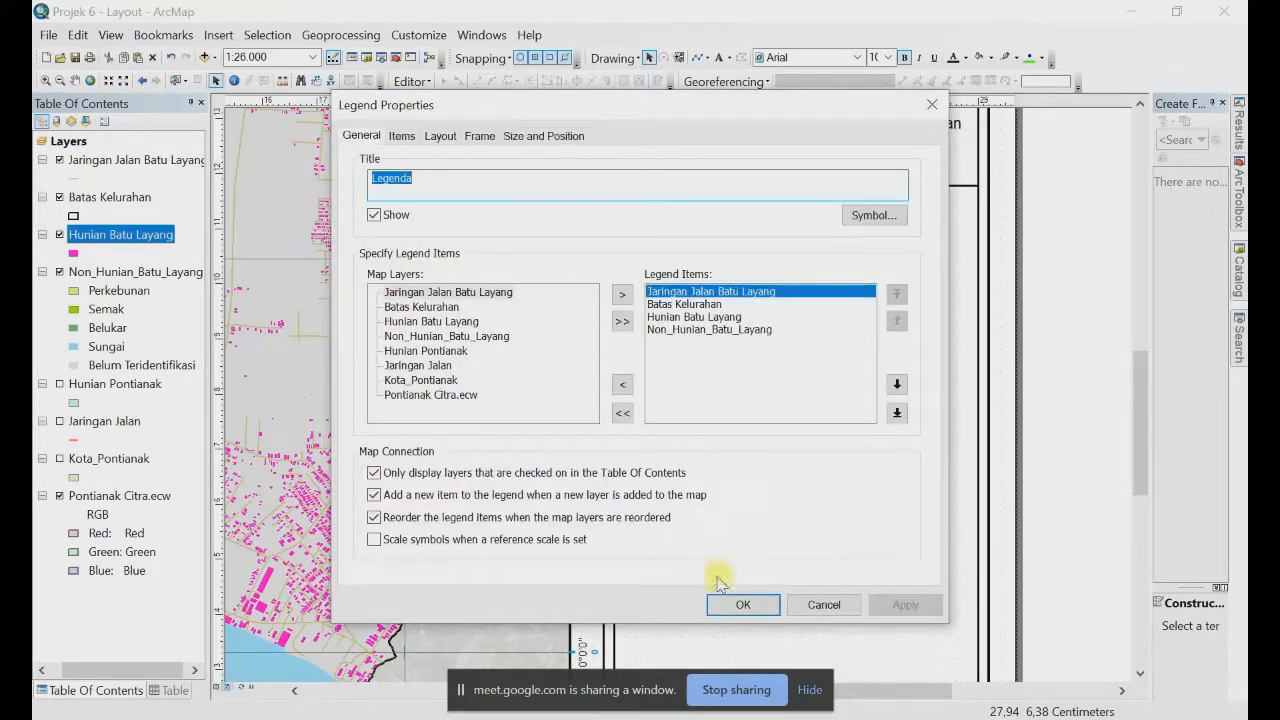
{"action": "left_click_drag", "start_coordinate": [729, 105], "coordinate": [404, 77]}
{"action": "left_click", "coordinate": [127, 111]}
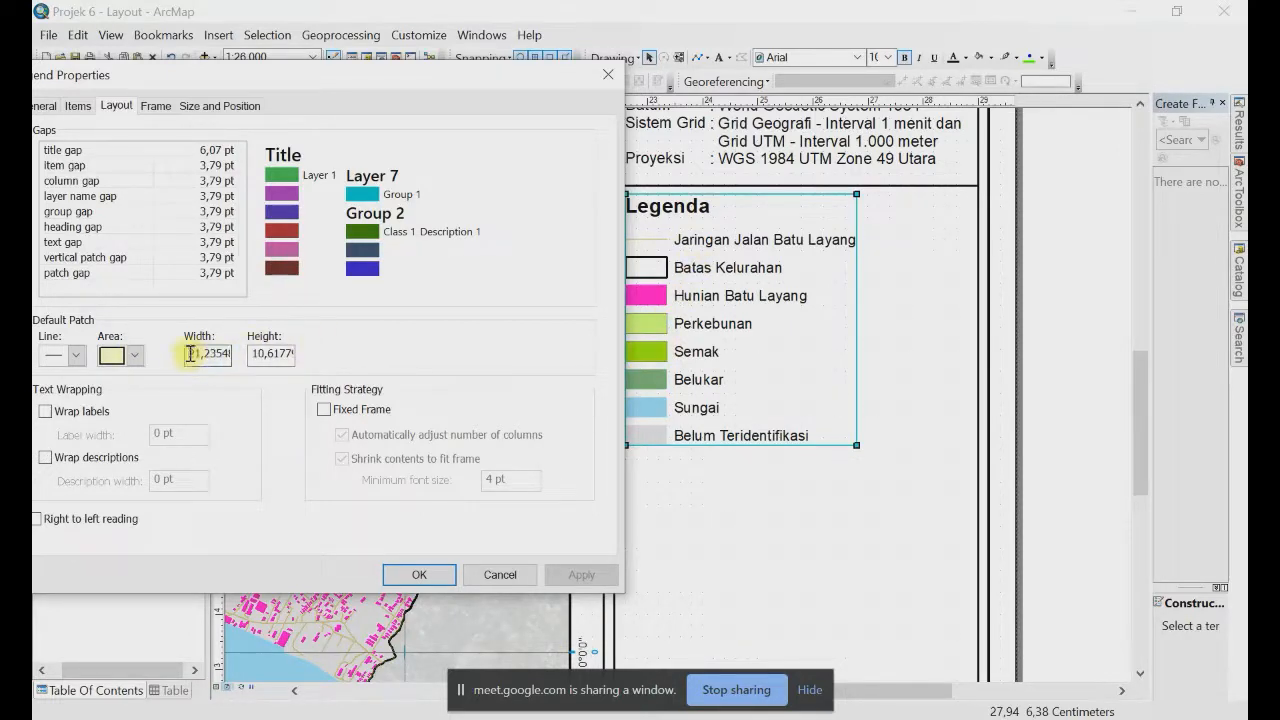
Step: Set the default patch size to 15 pt wide by 7 pt high and apply it
{"action": "left_click_drag", "start_coordinate": [190, 353], "coordinate": [407, 318]}
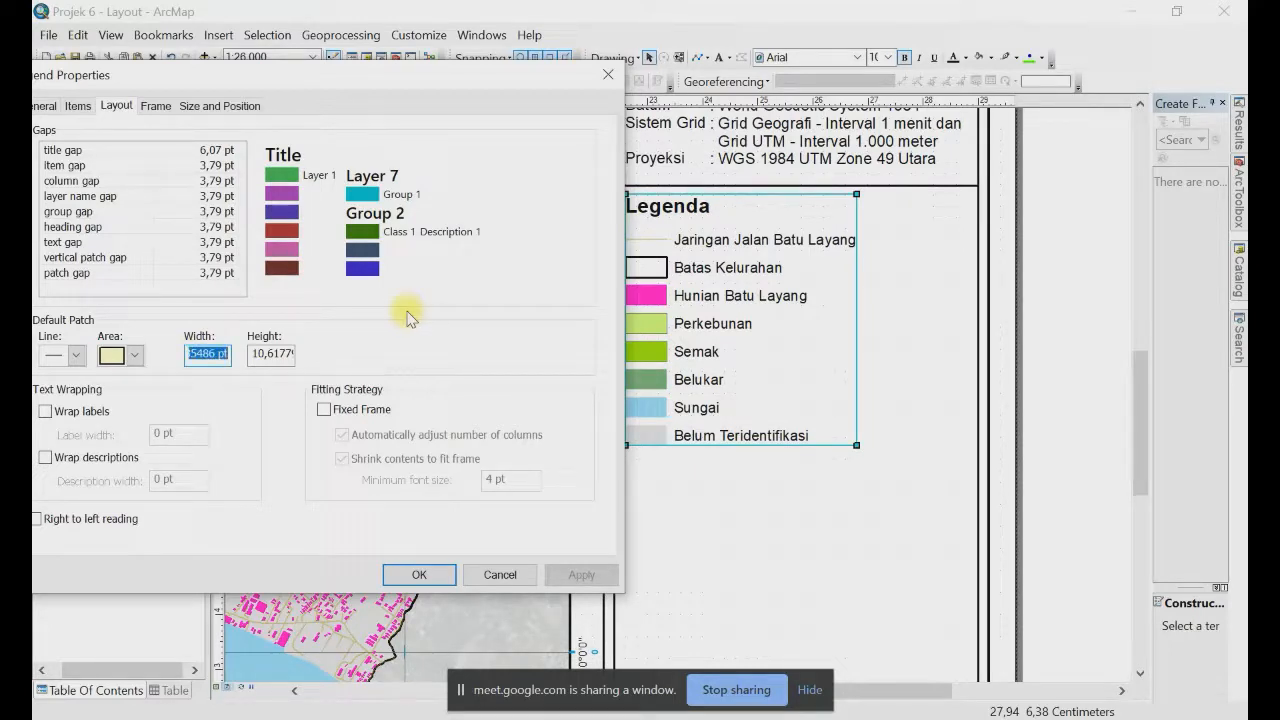
{"action": "key", "text": "Home"}
{"action": "key", "text": "shift+End"}
{"action": "type", "text": "15"}
{"action": "key", "text": "Tab"}
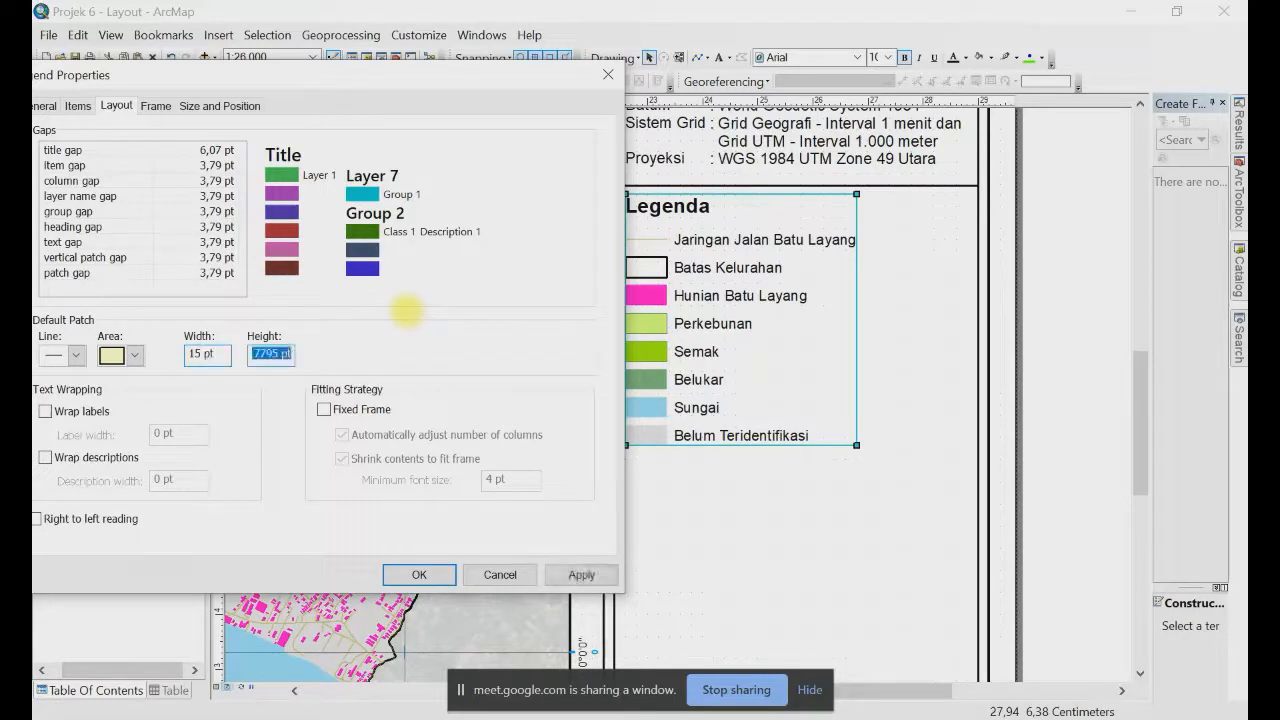
{"action": "key", "text": "Home"}
{"action": "key", "text": "shift+End"}
{"action": "type", "text": "7"}
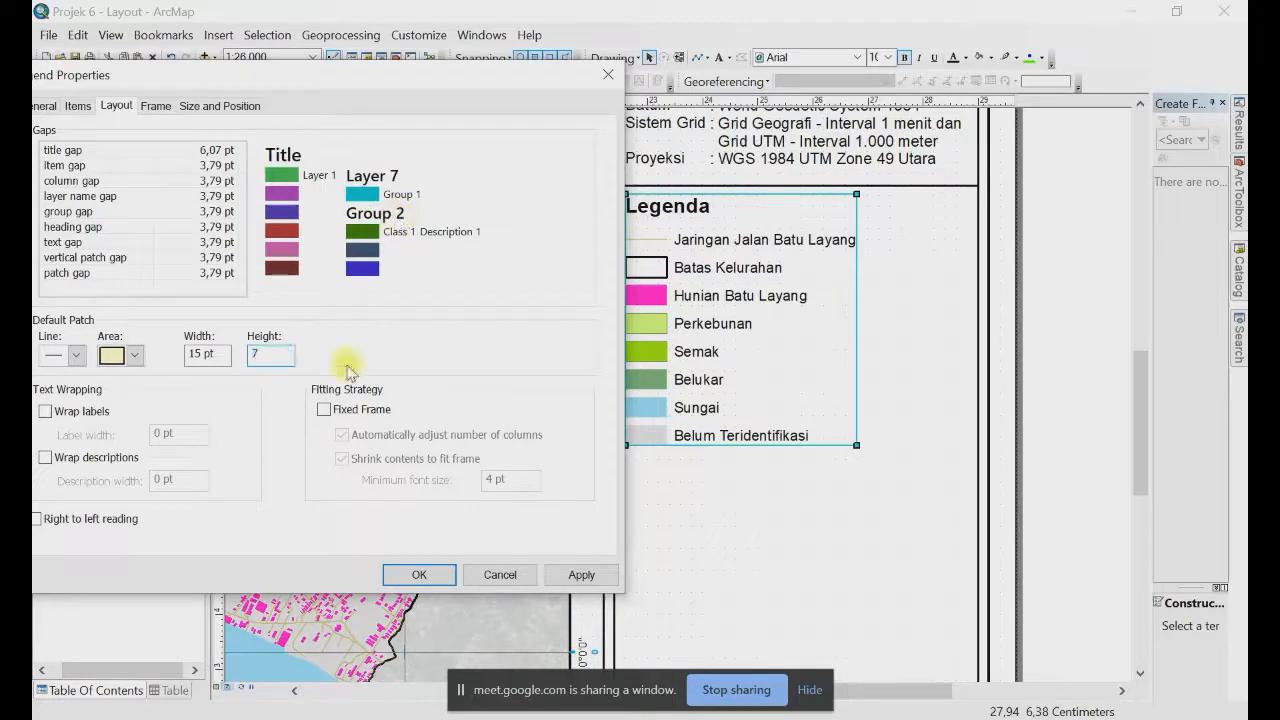
{"action": "left_click", "coordinate": [580, 574]}
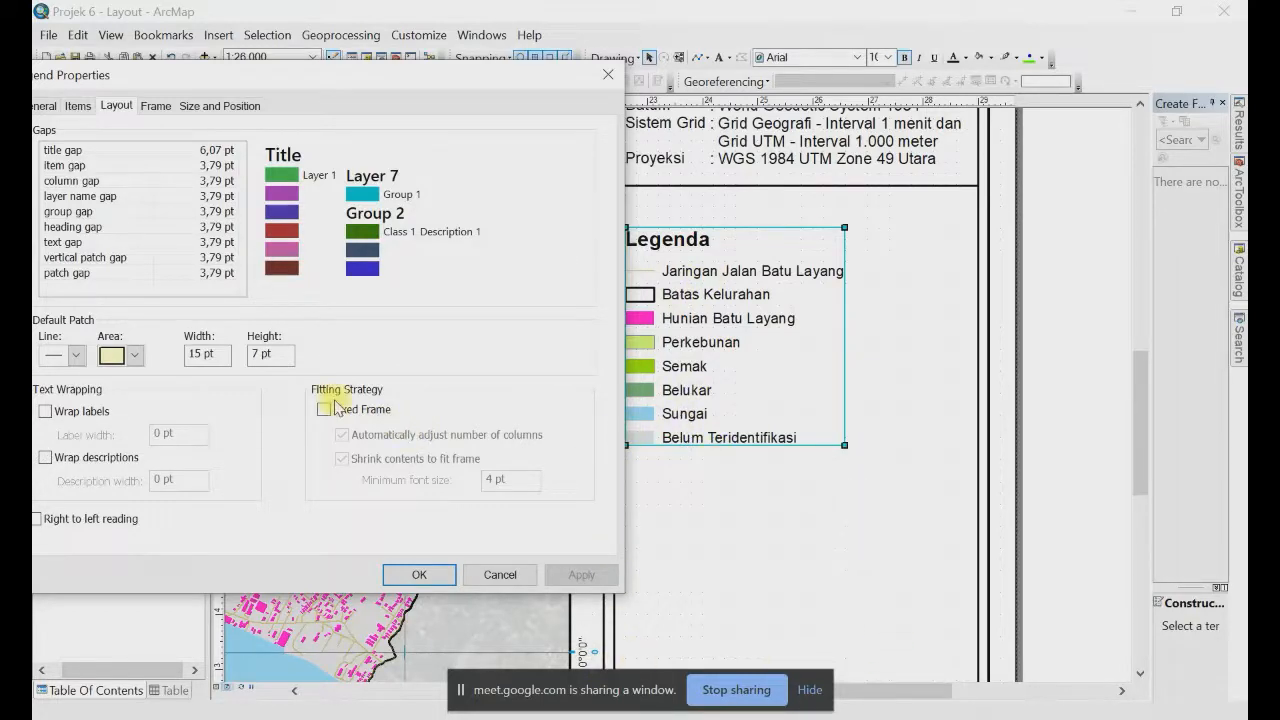
Step: Enable Wrap labels and Fixed Frame, apply, and widen the legend frame to the right
{"action": "left_click", "coordinate": [46, 413]}
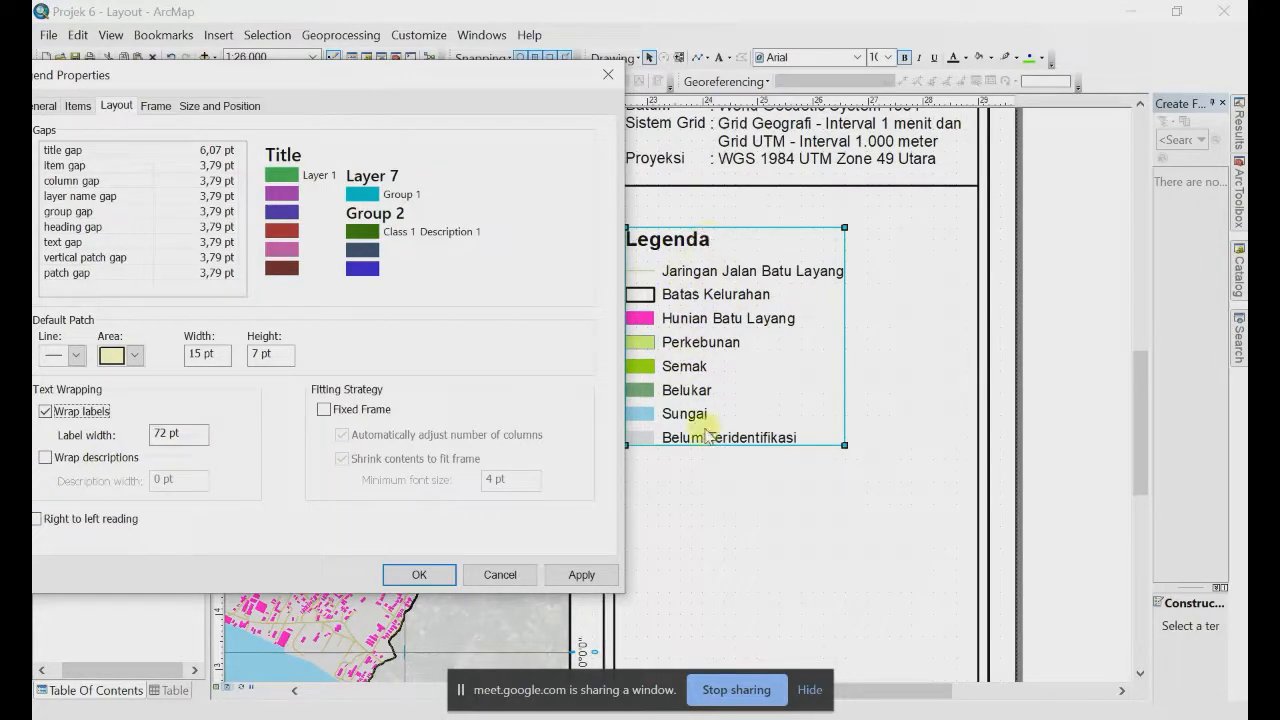
{"action": "left_click", "coordinate": [325, 410]}
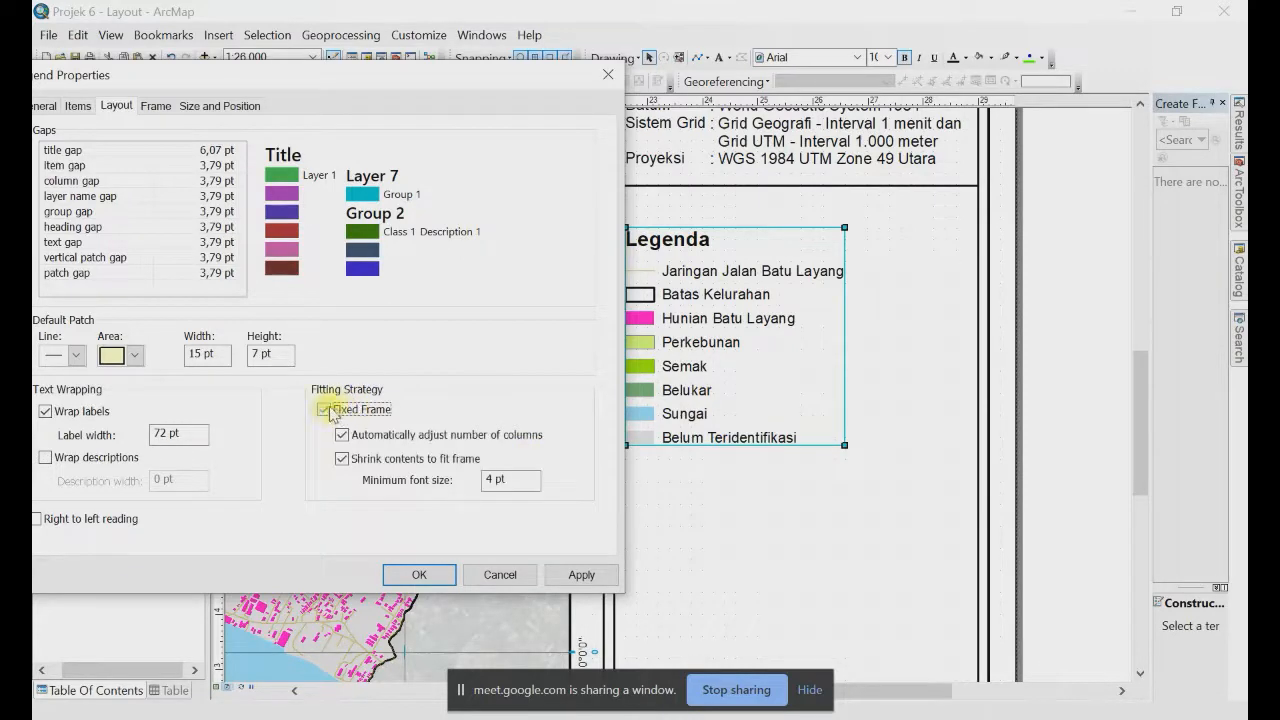
{"action": "left_click", "coordinate": [592, 577]}
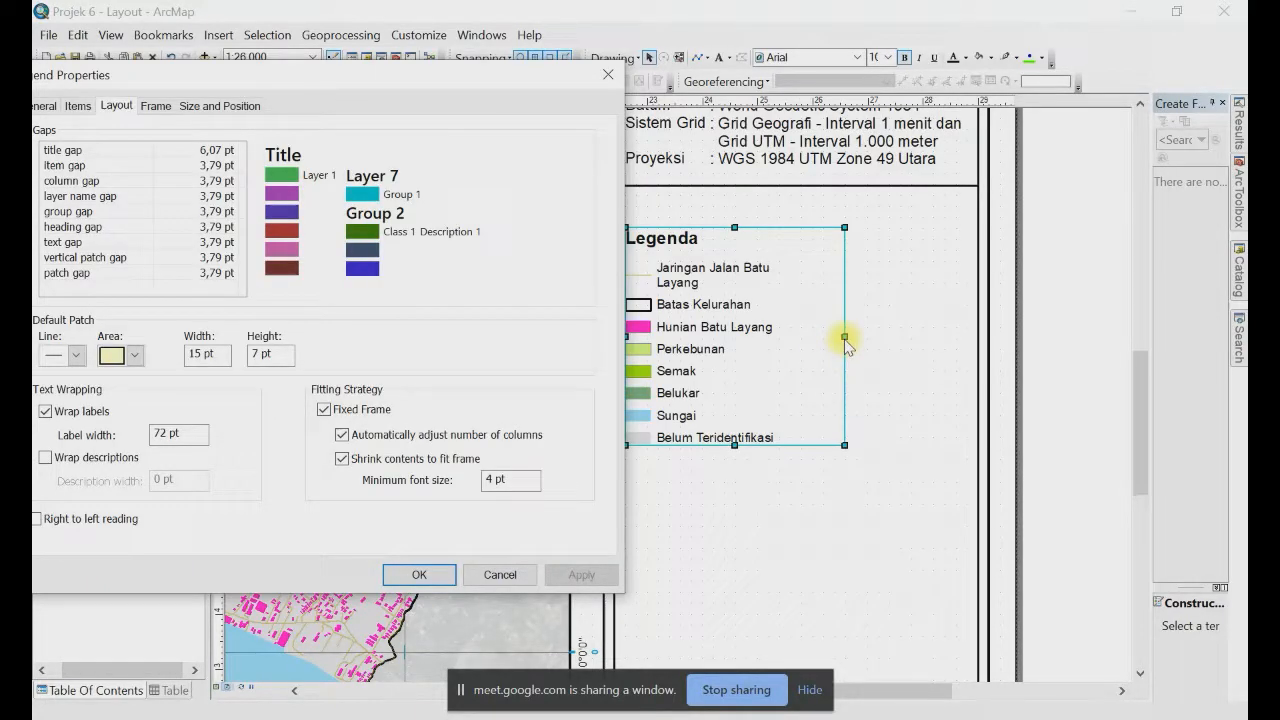
{"action": "key", "text": "Return"}
{"action": "left_click_drag", "start_coordinate": [845, 338], "coordinate": [962, 343]}
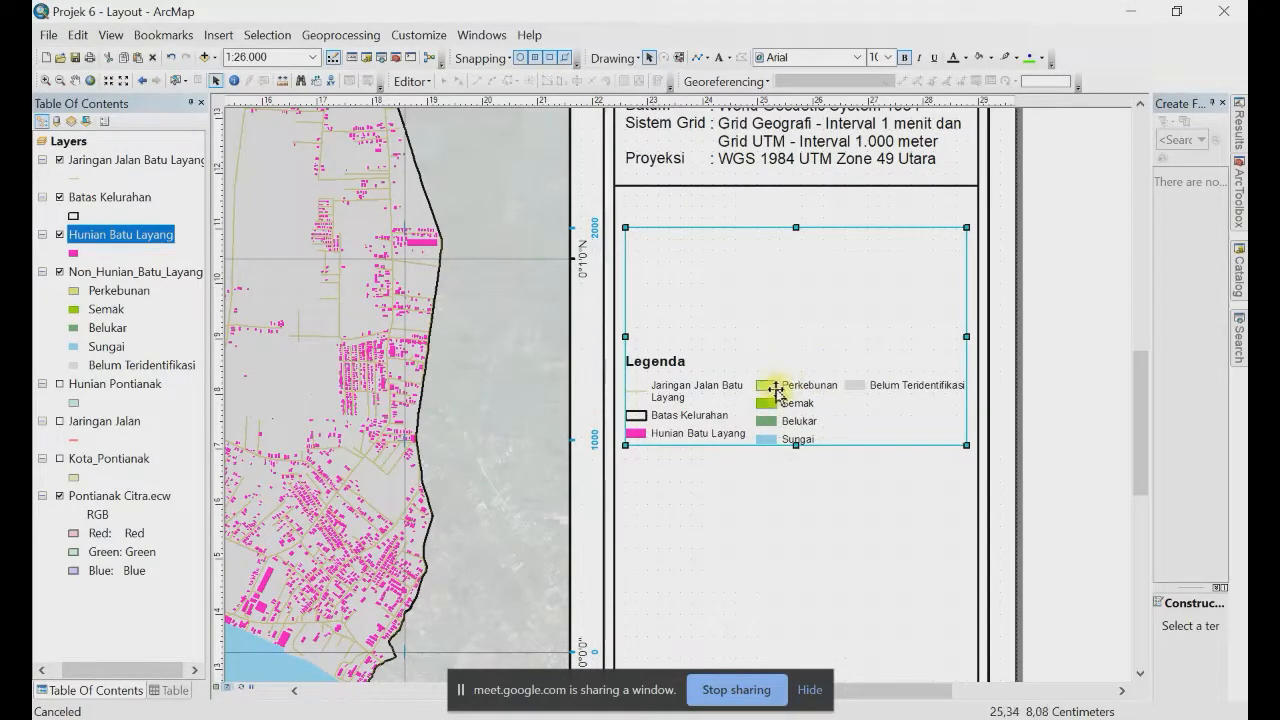
Step: Reopen Legend Properties and keep Shrink contents to fit frame enabled, applying it
{"action": "right_click", "coordinate": [776, 388]}
{"action": "left_click", "coordinate": [795, 702]}
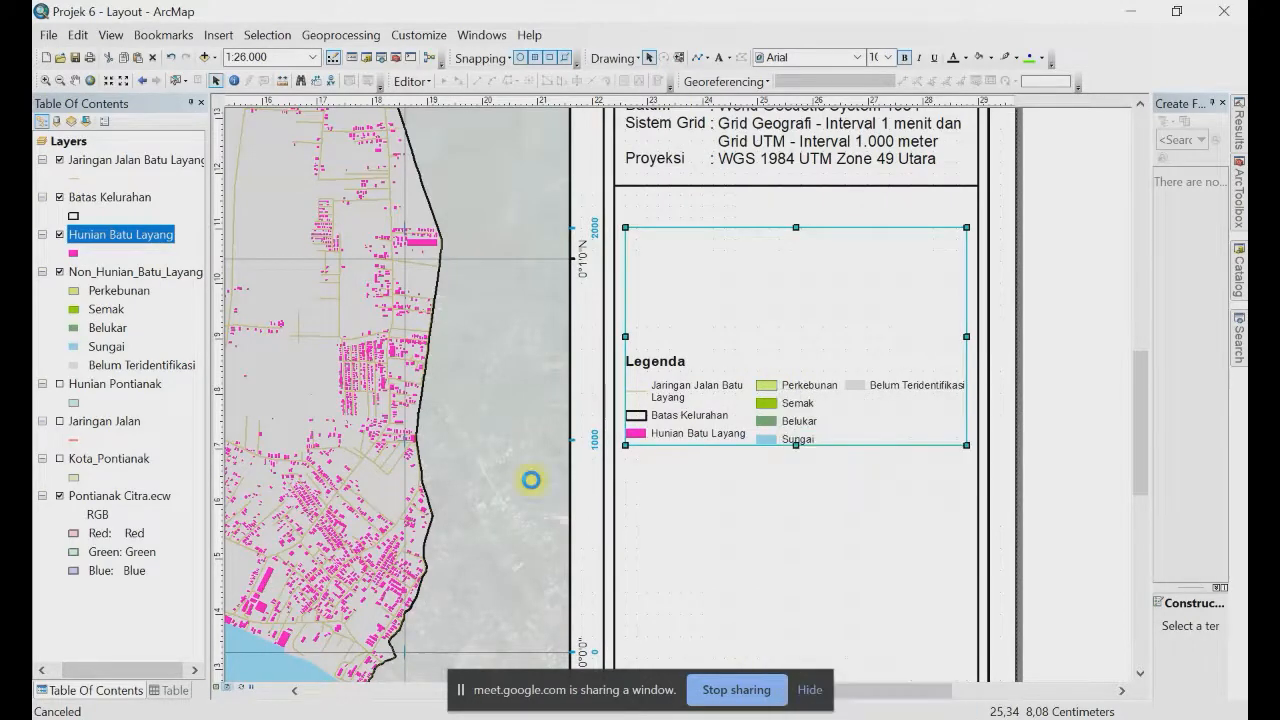
{"action": "left_click_drag", "start_coordinate": [726, 105], "coordinate": [360, 95]}
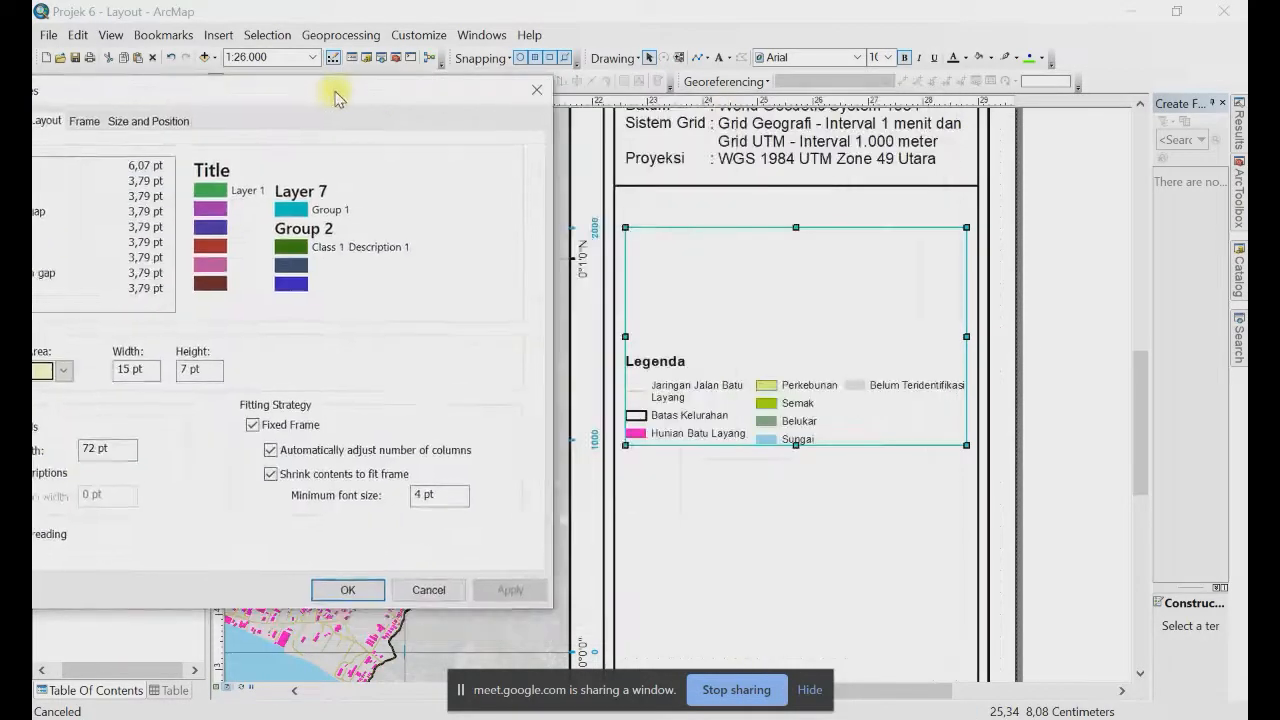
{"action": "left_click", "coordinate": [271, 473]}
{"action": "left_click", "coordinate": [271, 473]}
{"action": "left_click_drag", "start_coordinate": [256, 96], "coordinate": [318, 50]}
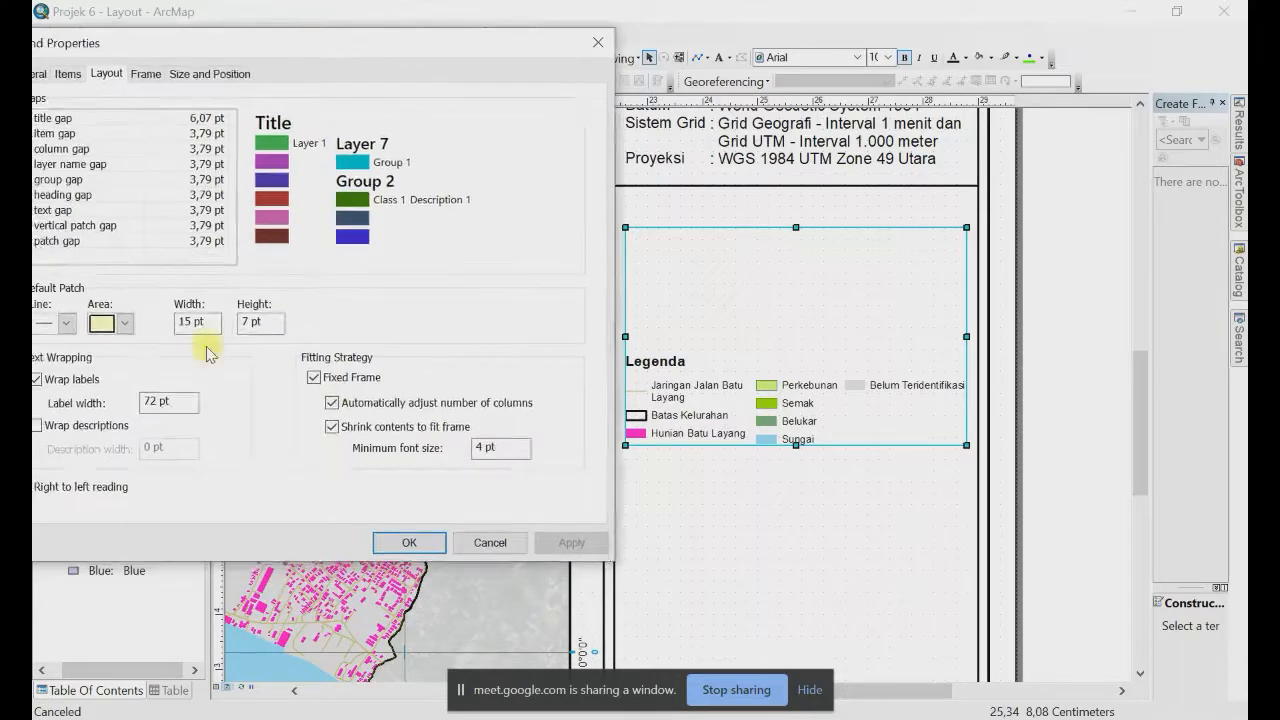
{"action": "left_click", "coordinate": [440, 428]}
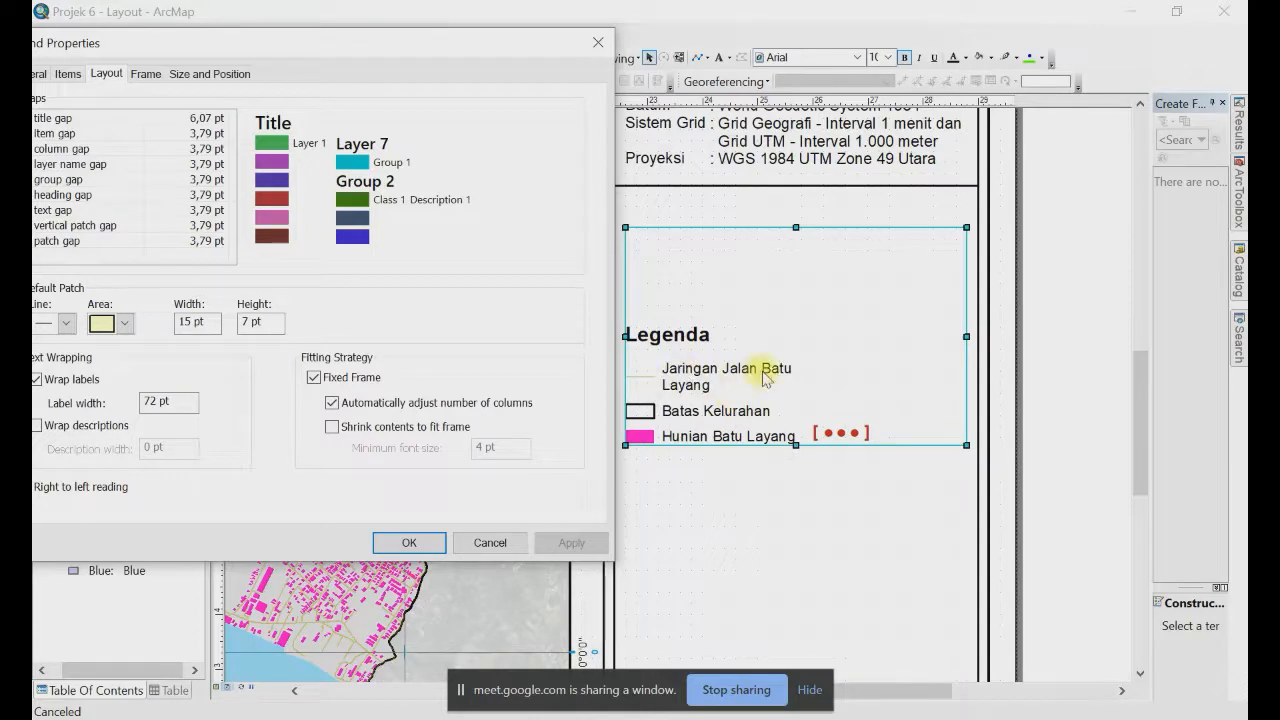
{"action": "left_click", "coordinate": [332, 427]}
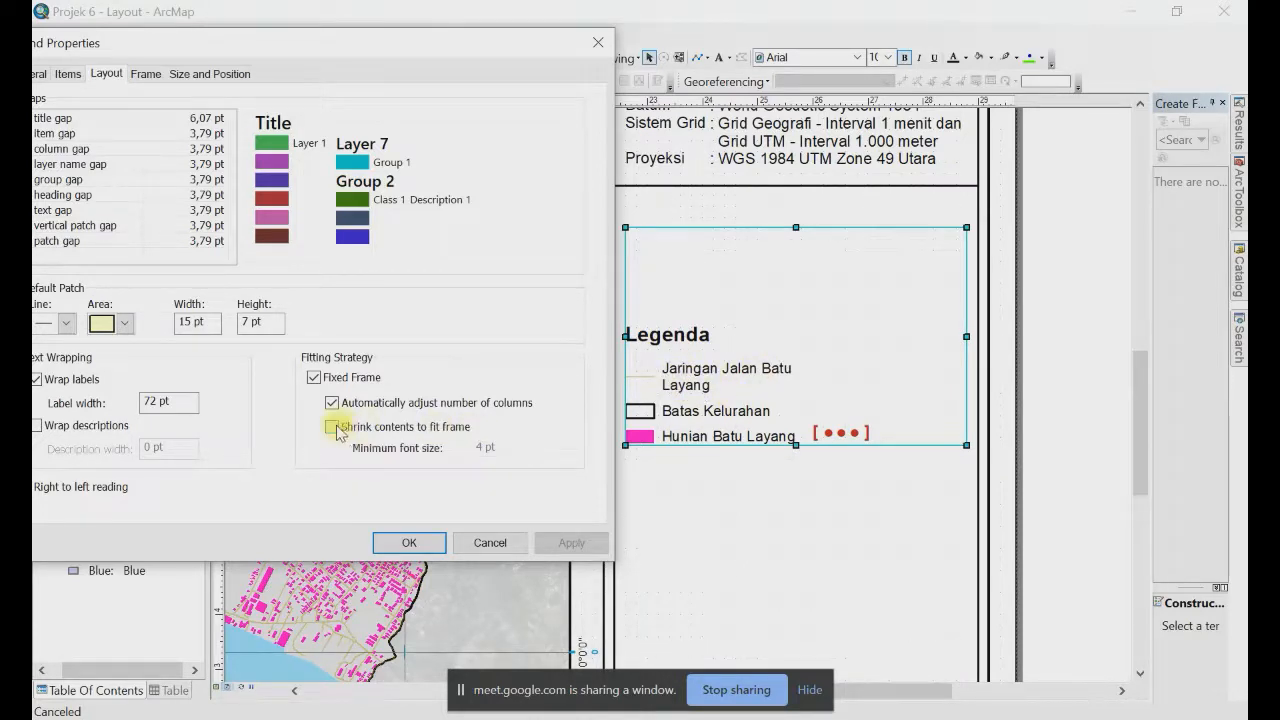
{"action": "left_click", "coordinate": [571, 542]}
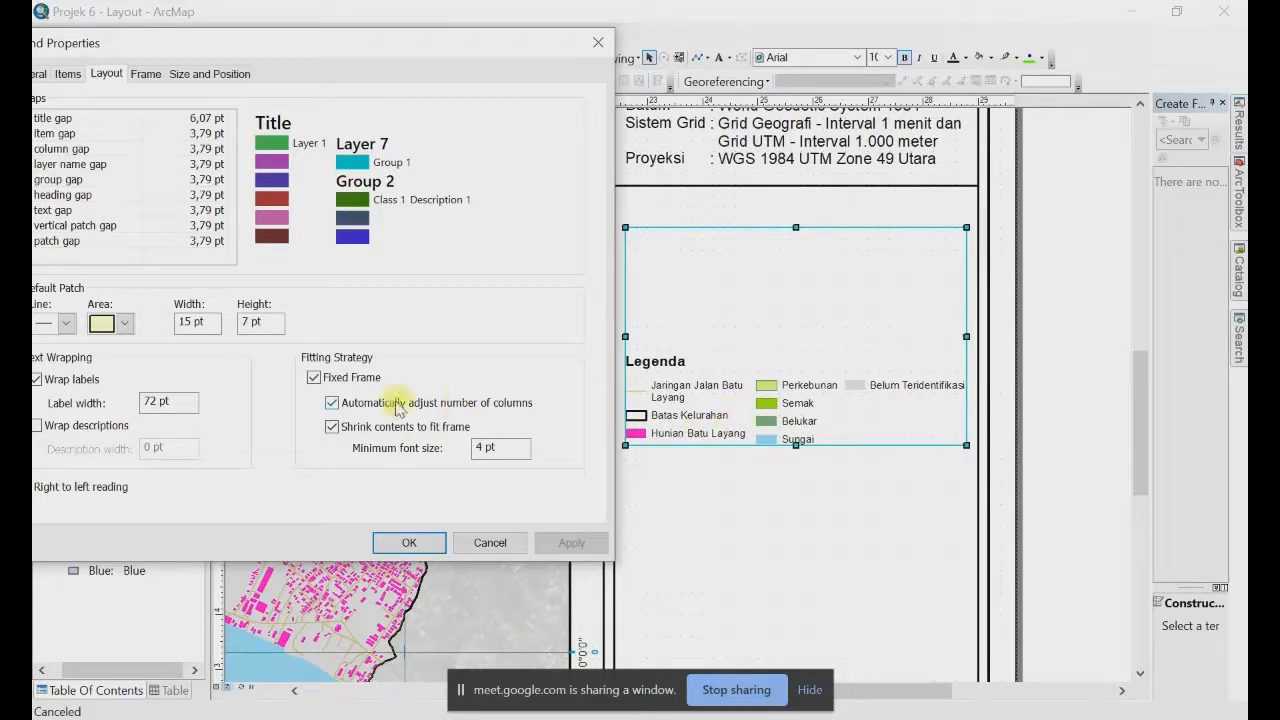
Step: Uncheck Automatically adjust number of columns so the legend uses a single column
{"action": "left_click", "coordinate": [332, 404]}
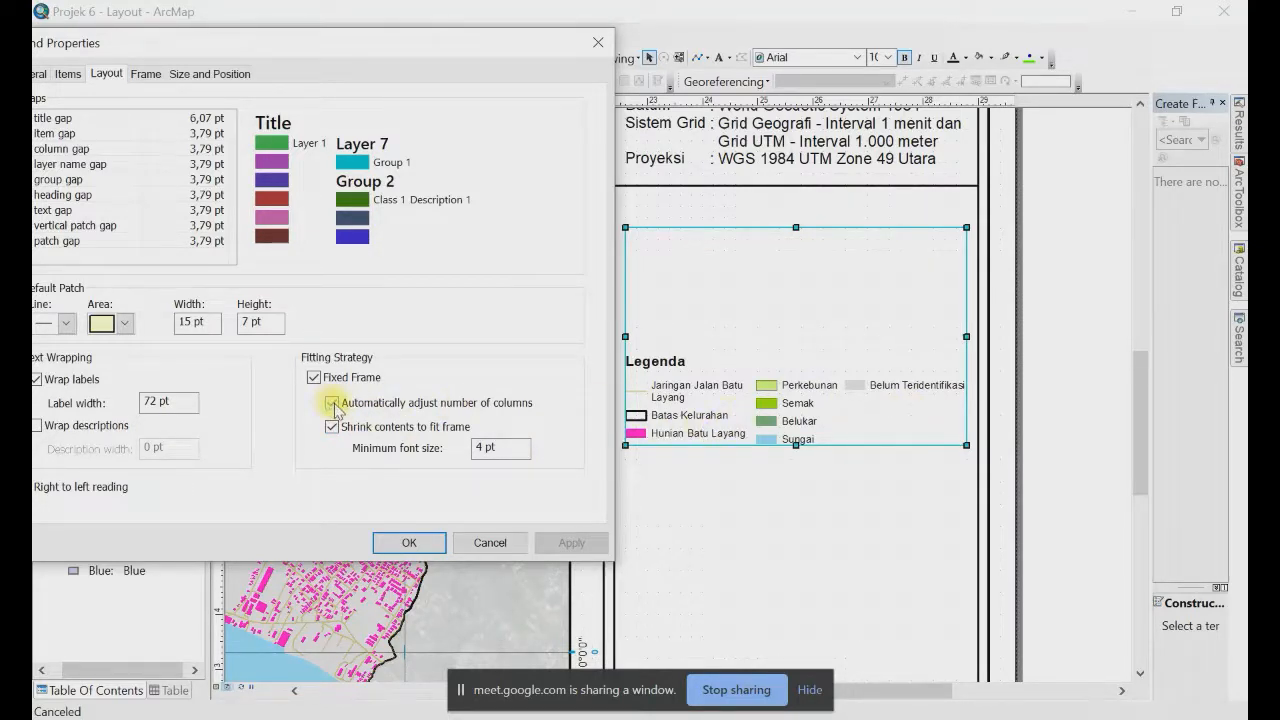
{"action": "left_click", "coordinate": [572, 541]}
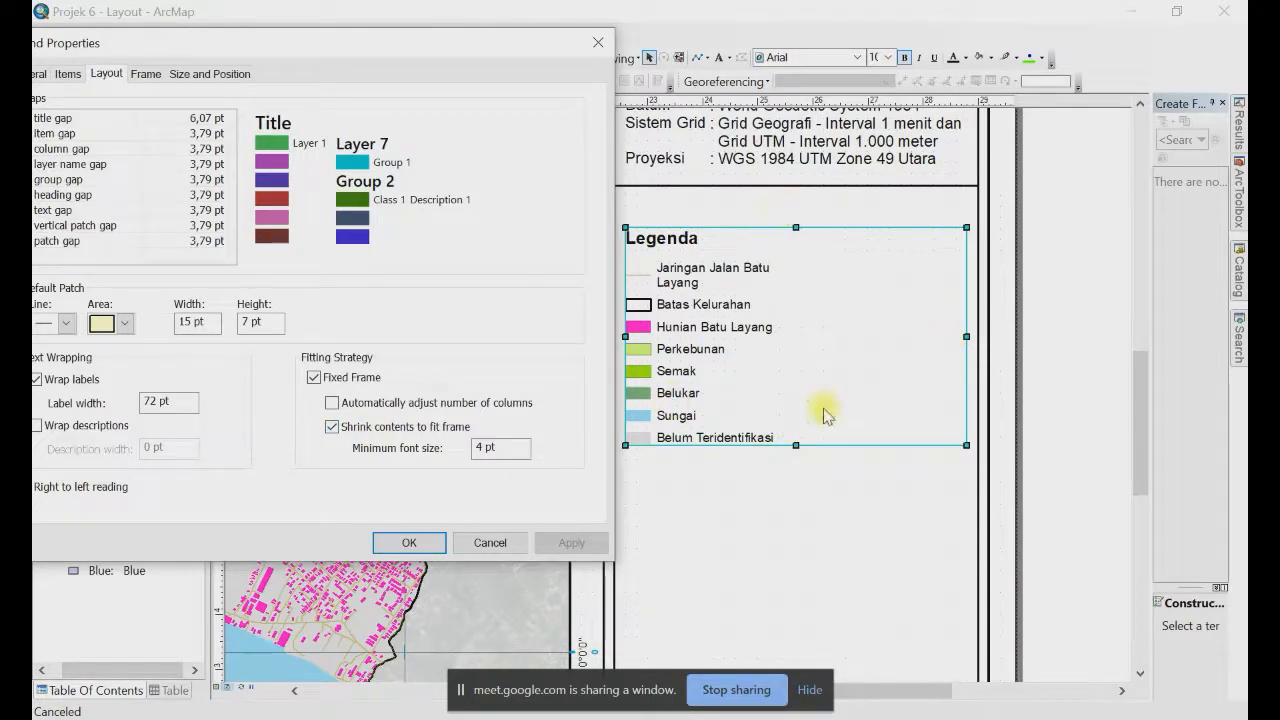
{"action": "left_click", "coordinate": [418, 542]}
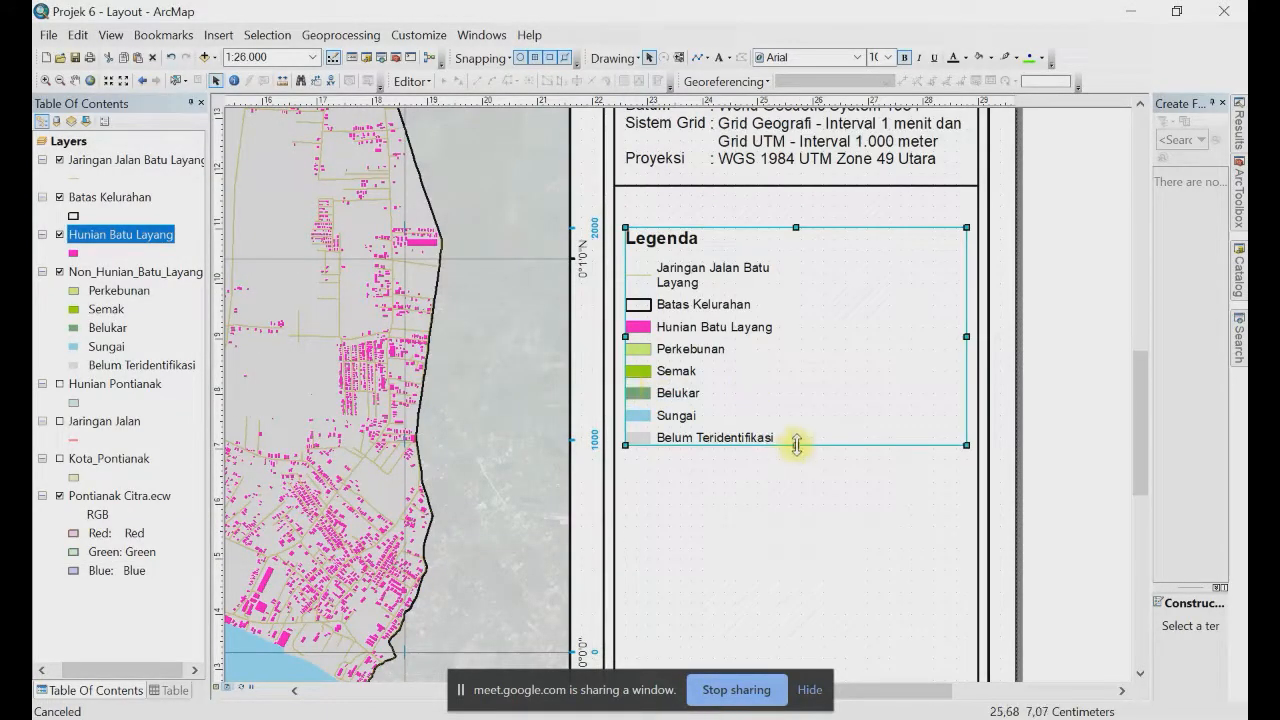
Step: Resize the legend and uncheck Fixed Frame so all eight entries show in one column
{"action": "left_click_drag", "start_coordinate": [796, 444], "coordinate": [796, 393]}
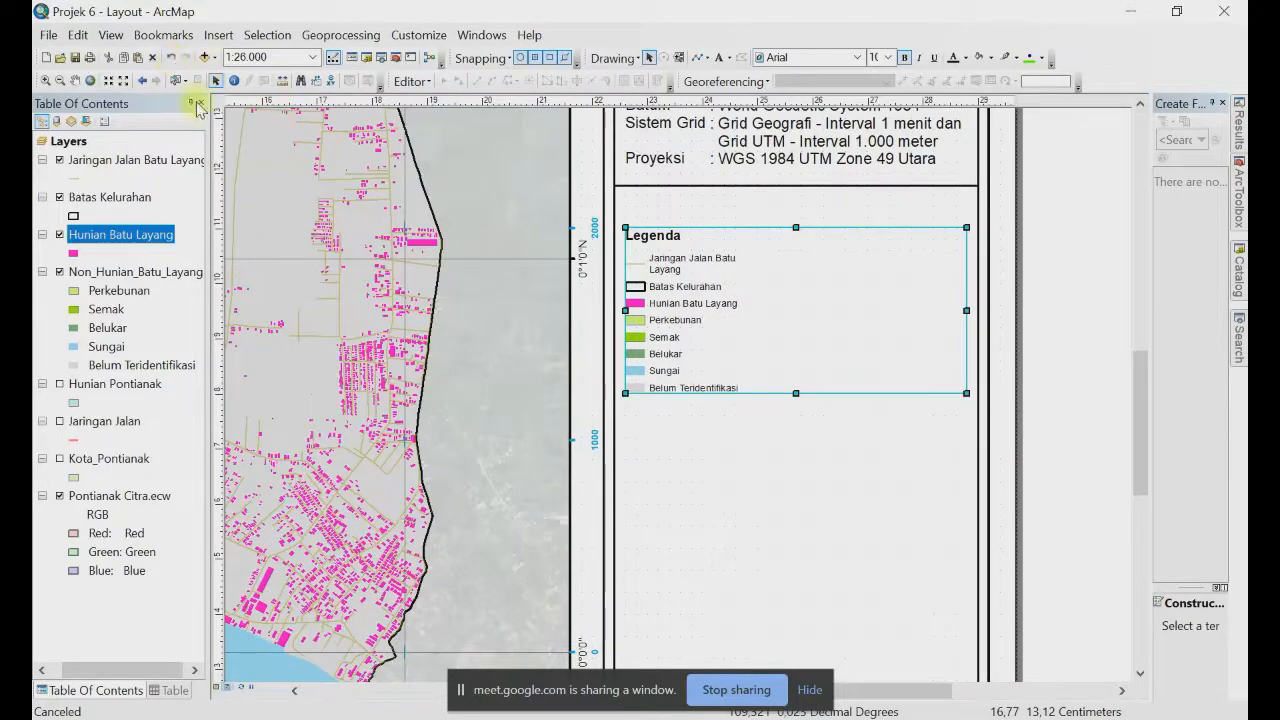
{"action": "key", "text": "ctrl+z"}
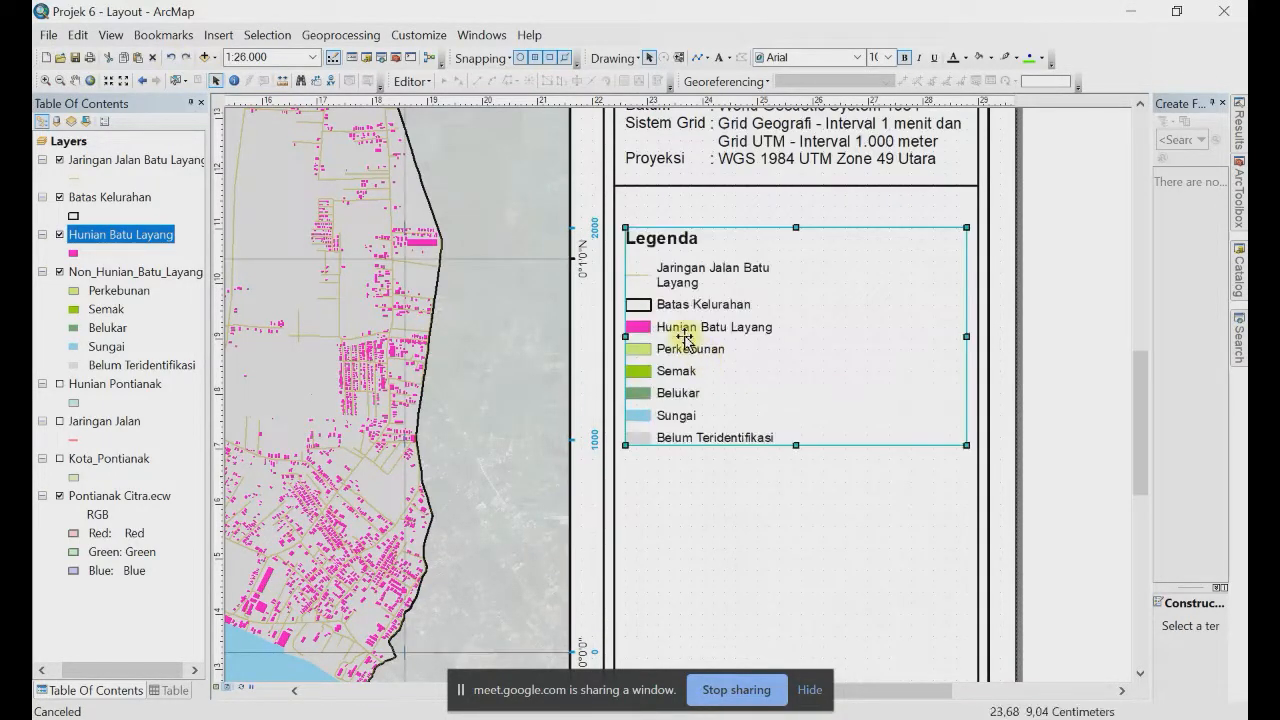
{"action": "right_click", "coordinate": [684, 338]}
{"action": "left_click", "coordinate": [800, 651]}
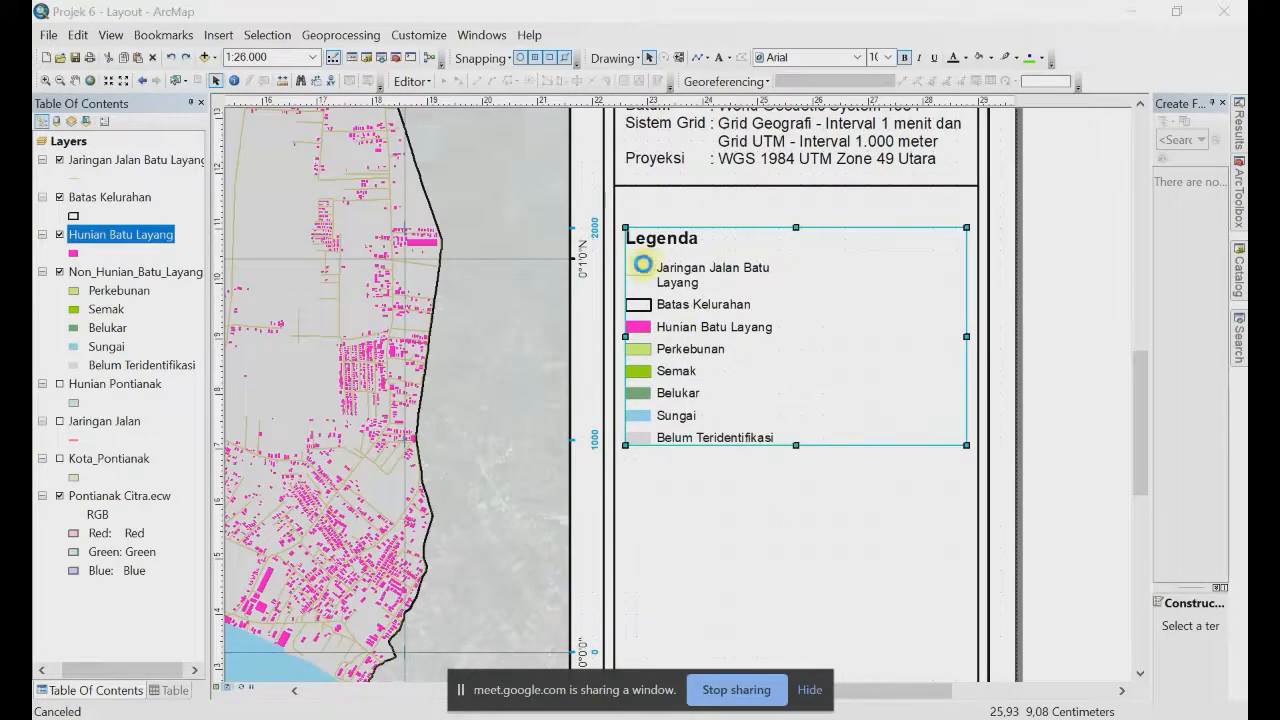
{"action": "left_click_drag", "start_coordinate": [594, 112], "coordinate": [295, 58]}
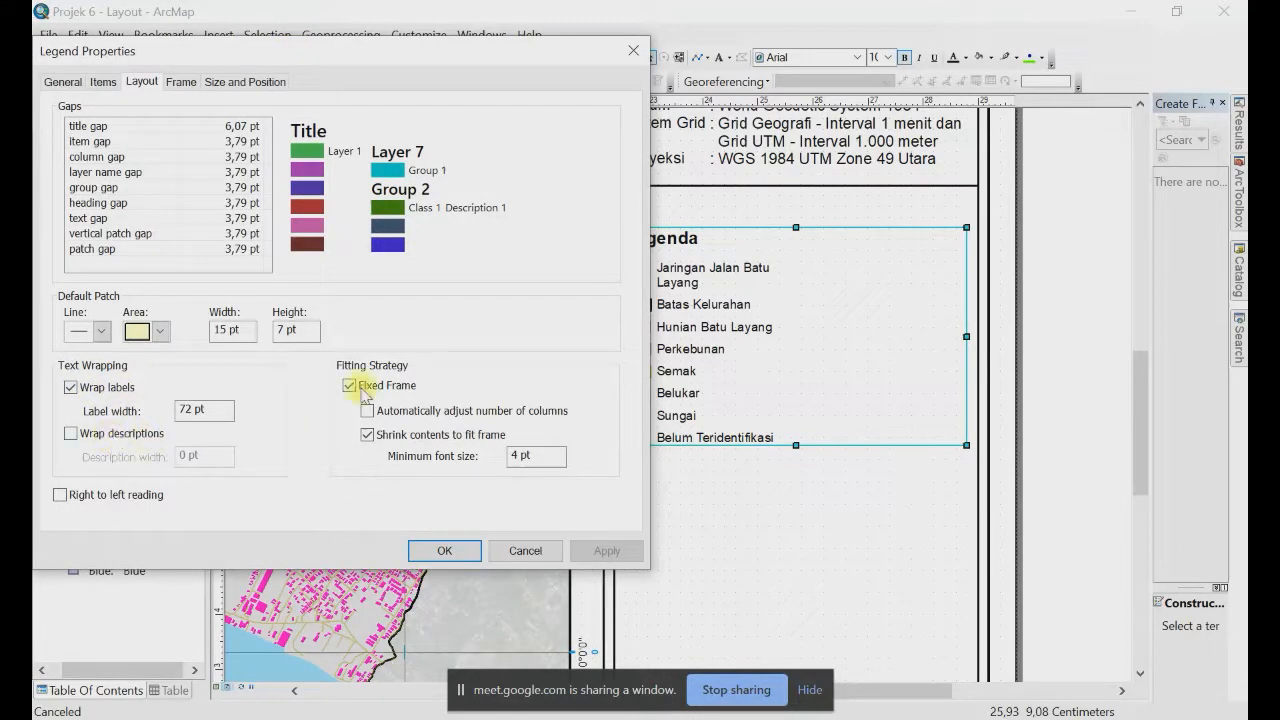
{"action": "key", "text": "Return"}
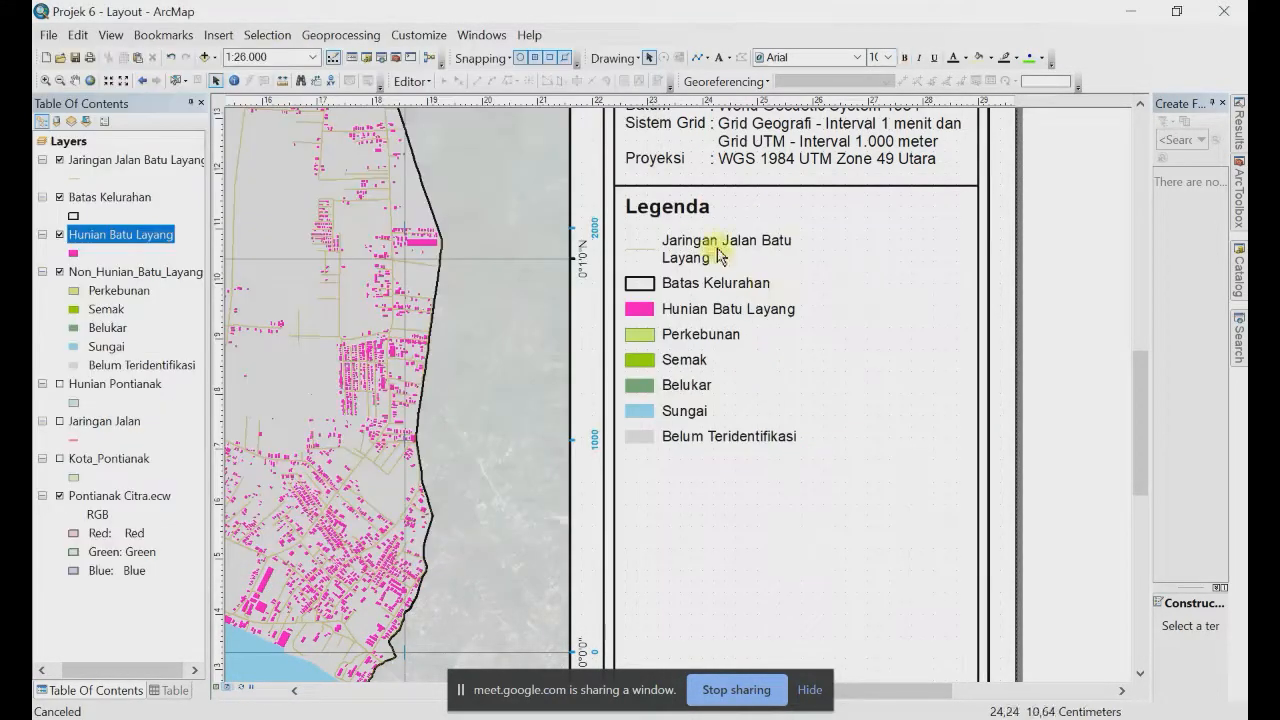
Step: Move the divider line to just below the Belum Teridentifikasi entry
{"action": "left_click", "coordinate": [742, 186]}
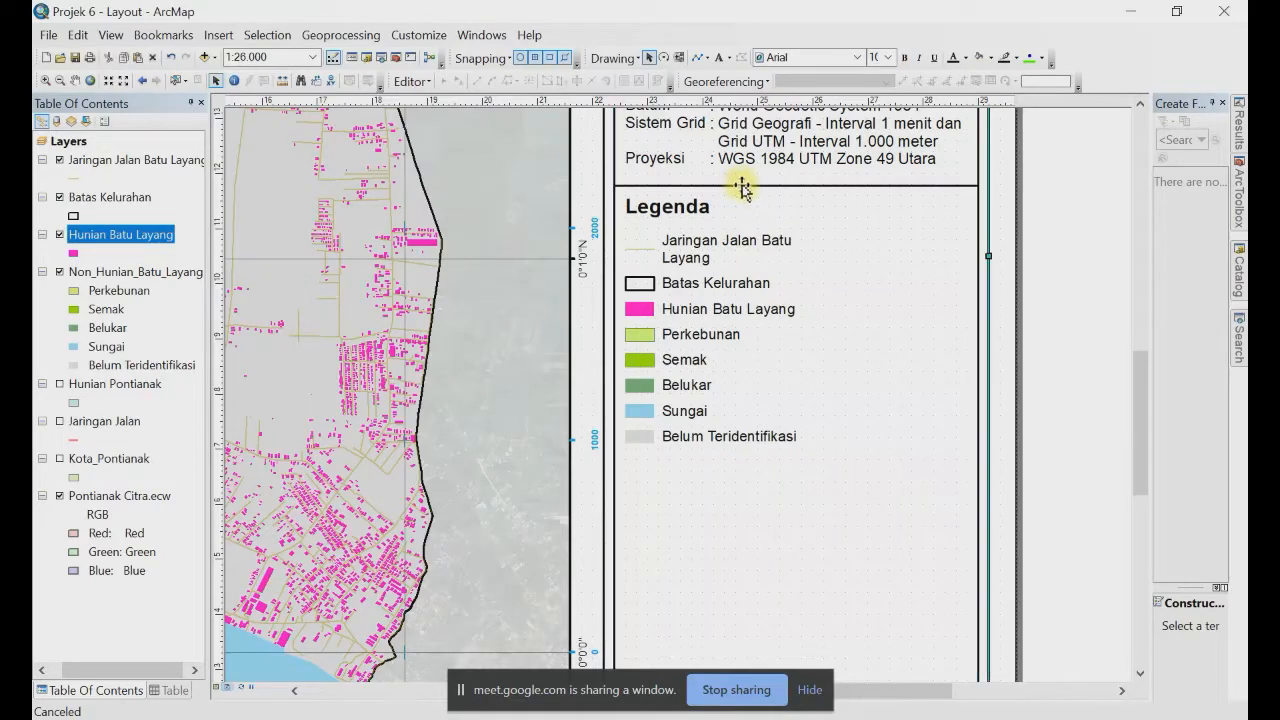
{"action": "left_click_drag", "start_coordinate": [742, 186], "coordinate": [745, 455]}
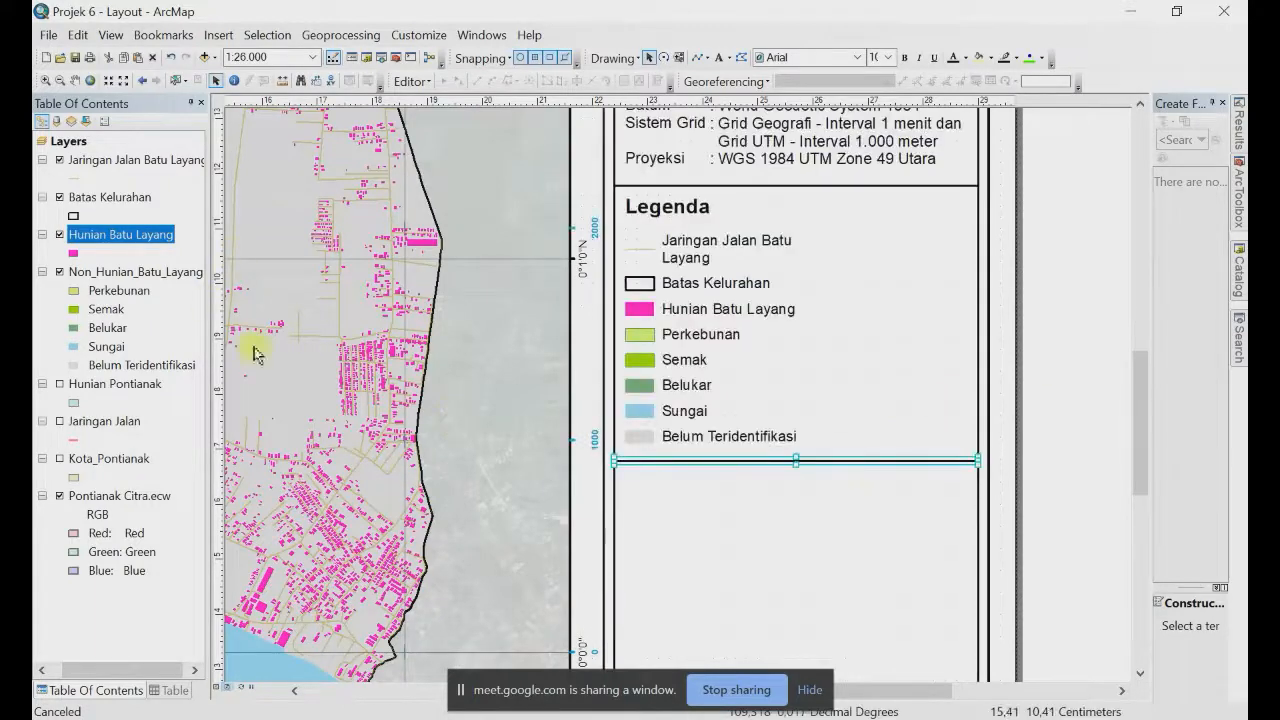
{"action": "left_click", "coordinate": [1063, 340]}
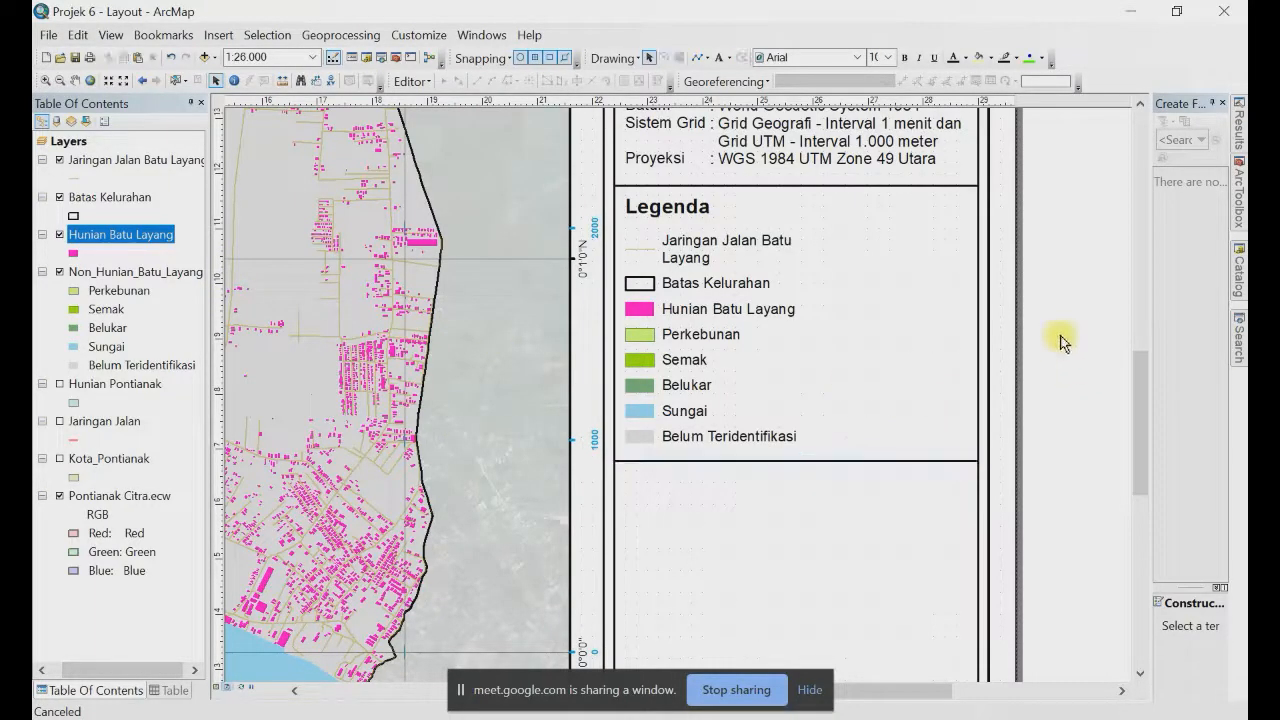
{"action": "right_click", "coordinate": [1055, 247]}
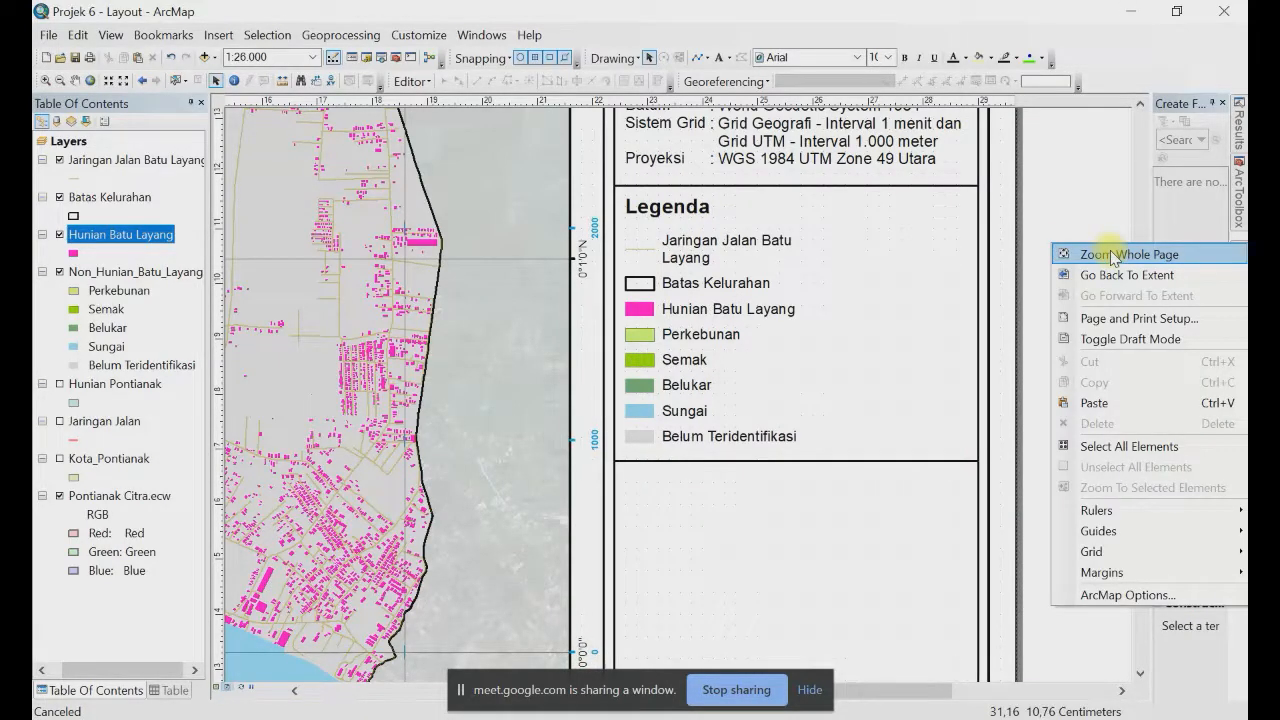
Step: Zoom to the whole page to see the map, title block, coordinates and legend
{"action": "left_click", "coordinate": [1113, 255]}
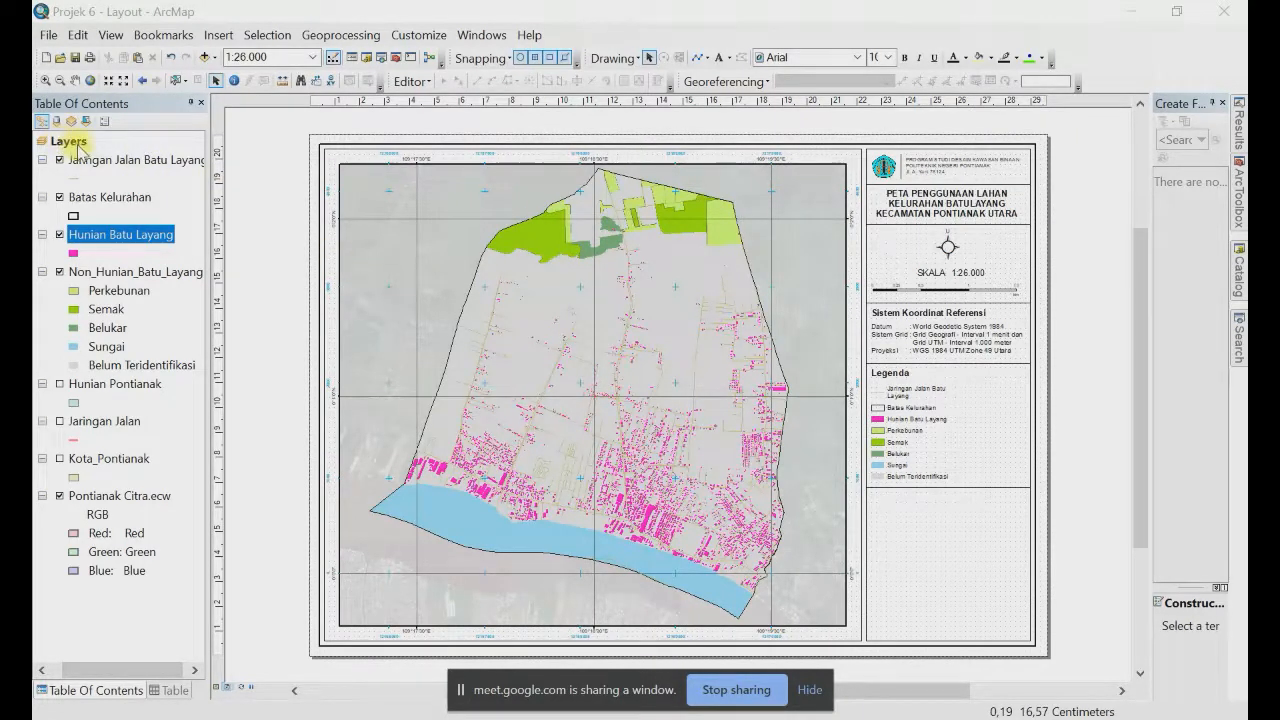
{"action": "left_click", "coordinate": [218, 38]}
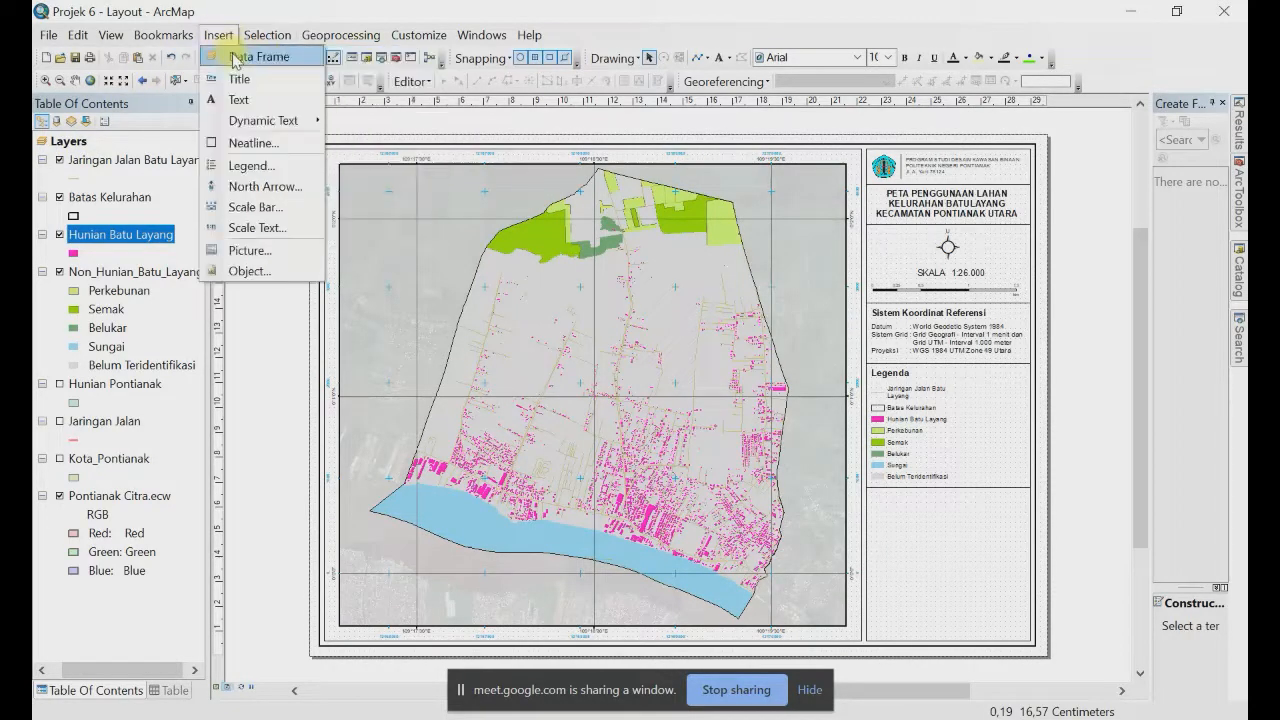
Step: Turn on Kota_Pontianak and move it into the new data frame
{"action": "right_click", "coordinate": [80, 141]}
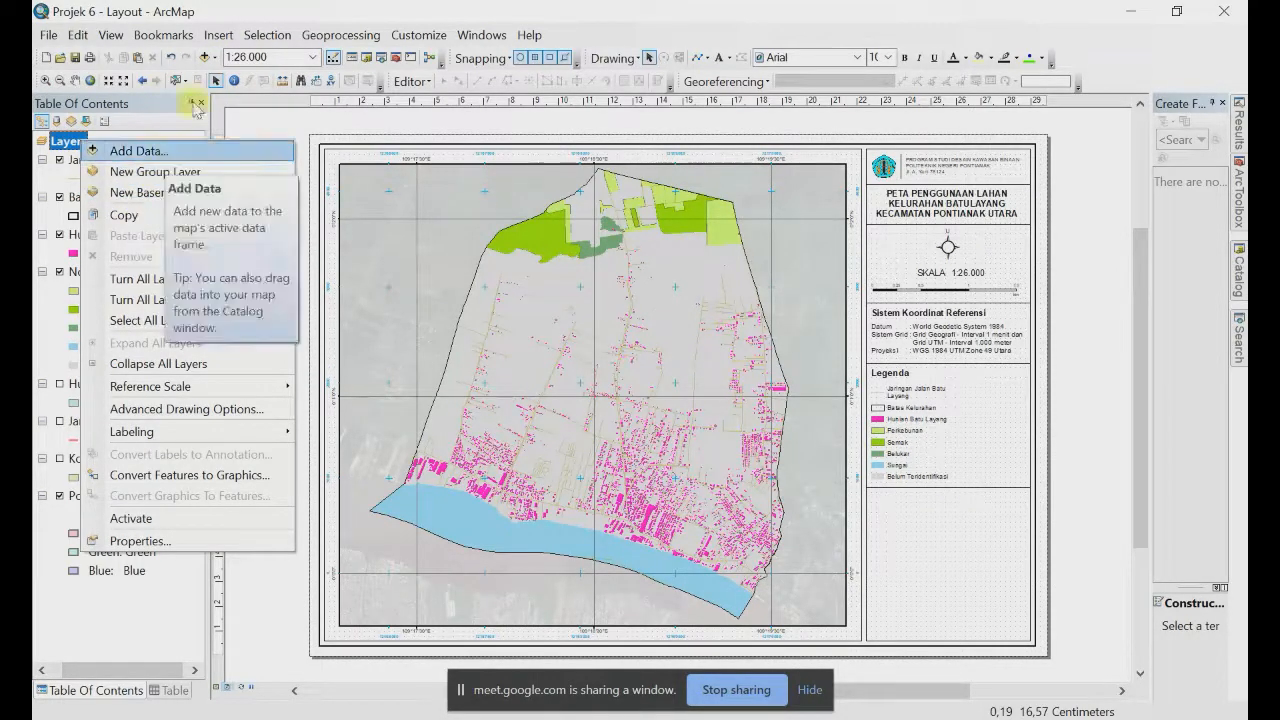
{"action": "left_click", "coordinate": [217, 38]}
{"action": "key", "text": "Escape"}
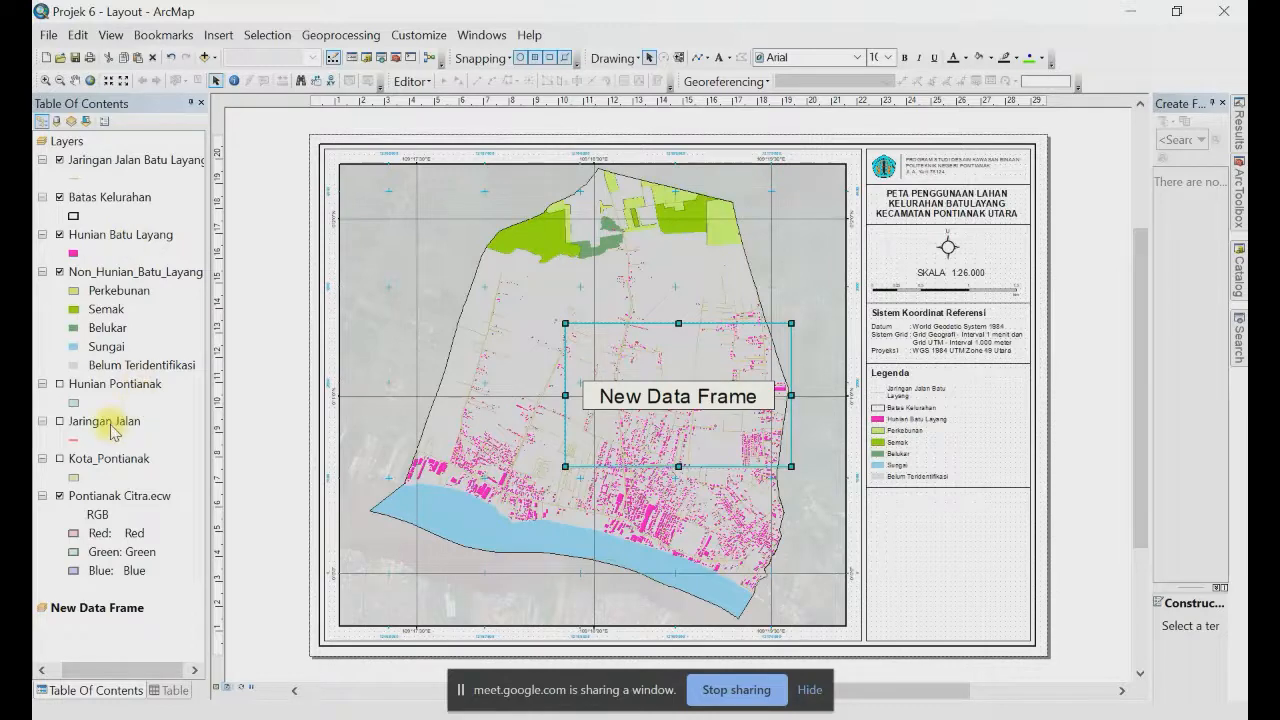
{"action": "left_click", "coordinate": [60, 459]}
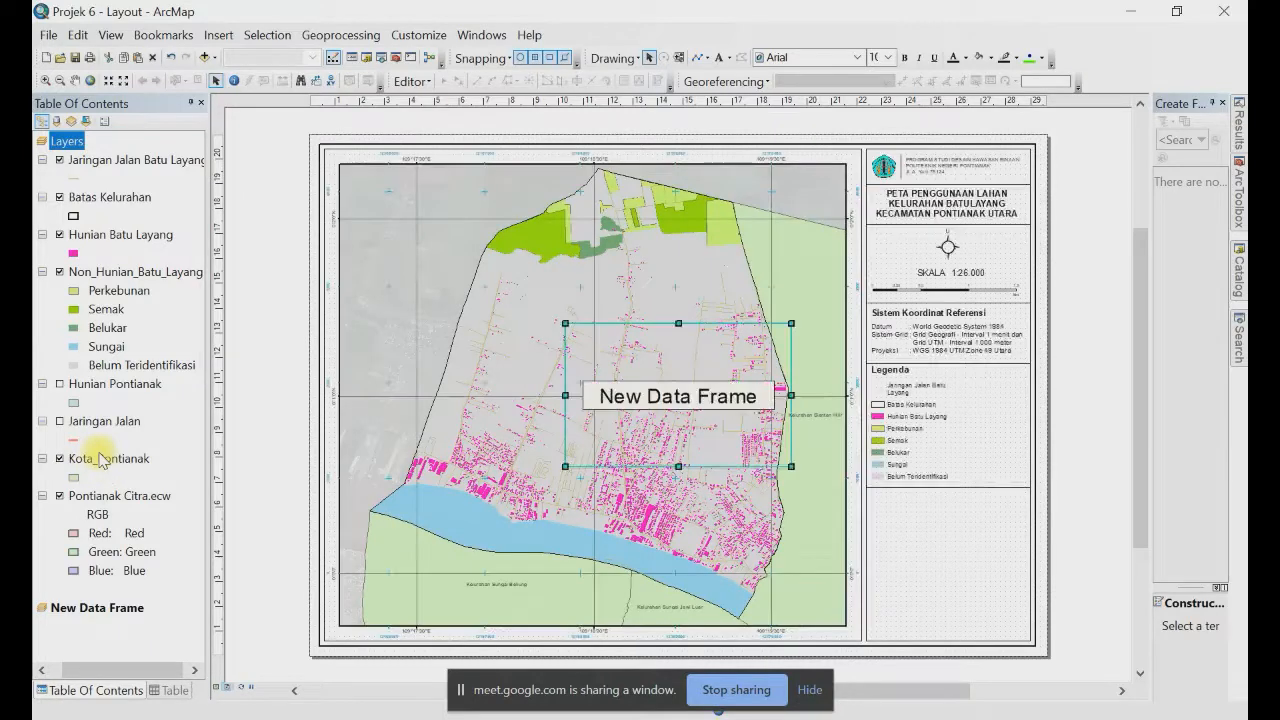
{"action": "left_click", "coordinate": [117, 462]}
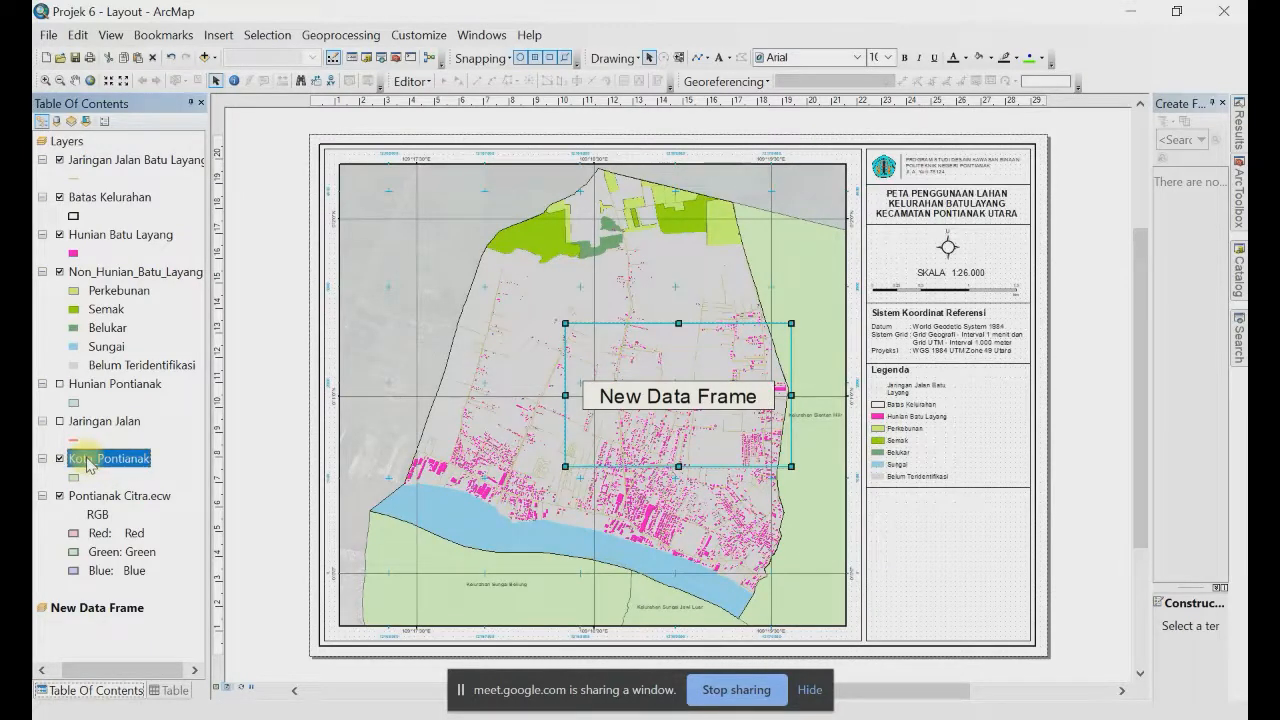
{"action": "left_click_drag", "start_coordinate": [90, 465], "coordinate": [92, 620]}
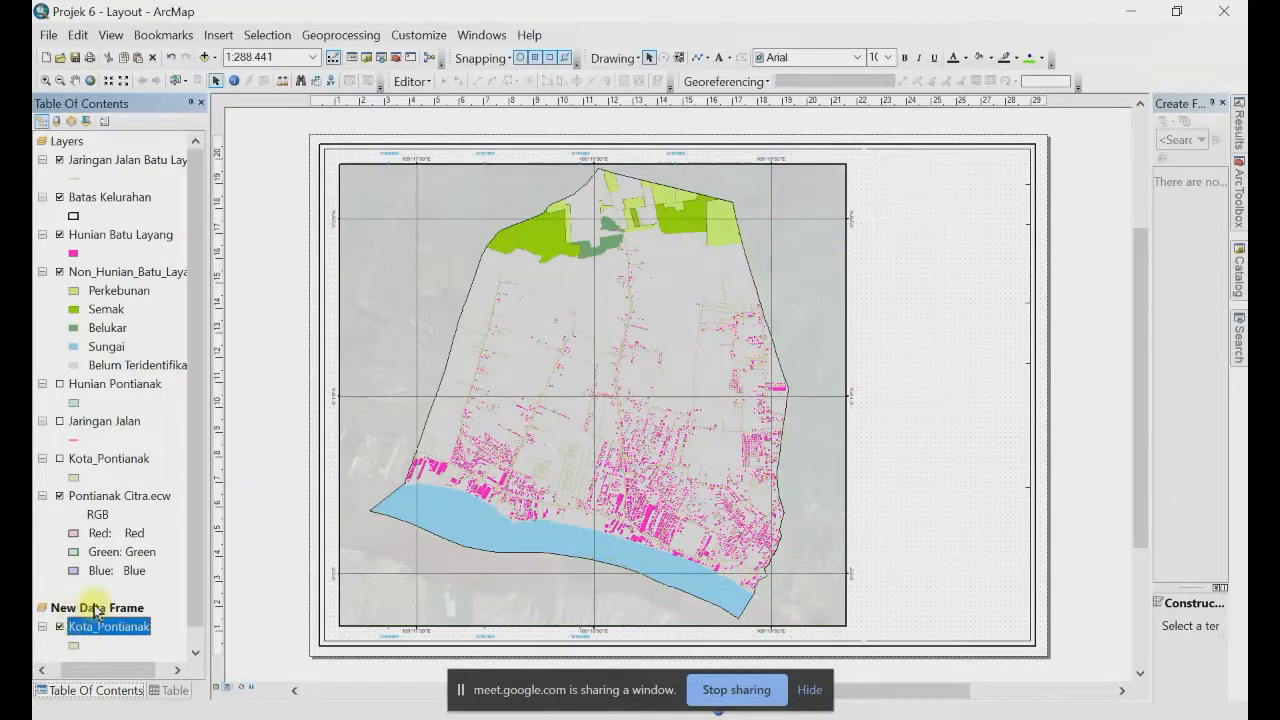
Step: Rename the new data frame to 'Inset'
{"action": "left_click", "coordinate": [104, 609]}
{"action": "left_click", "coordinate": [102, 608]}
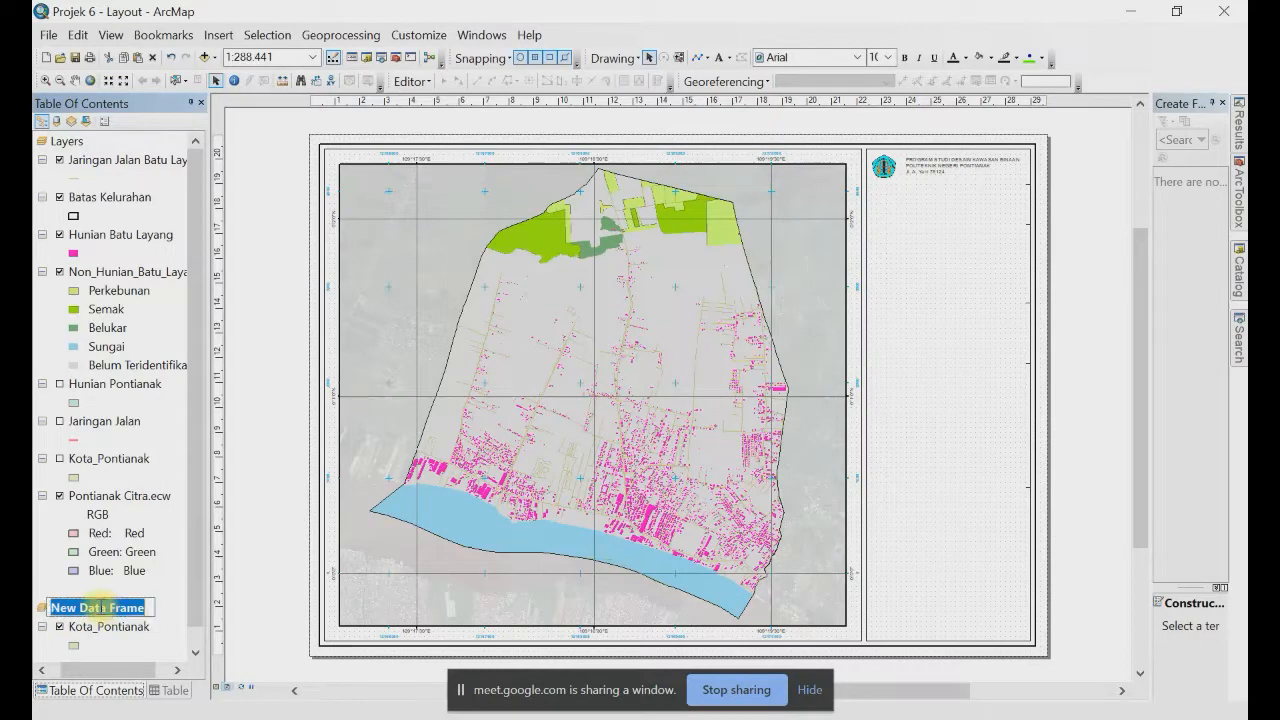
{"action": "type", "text": "Inset"}
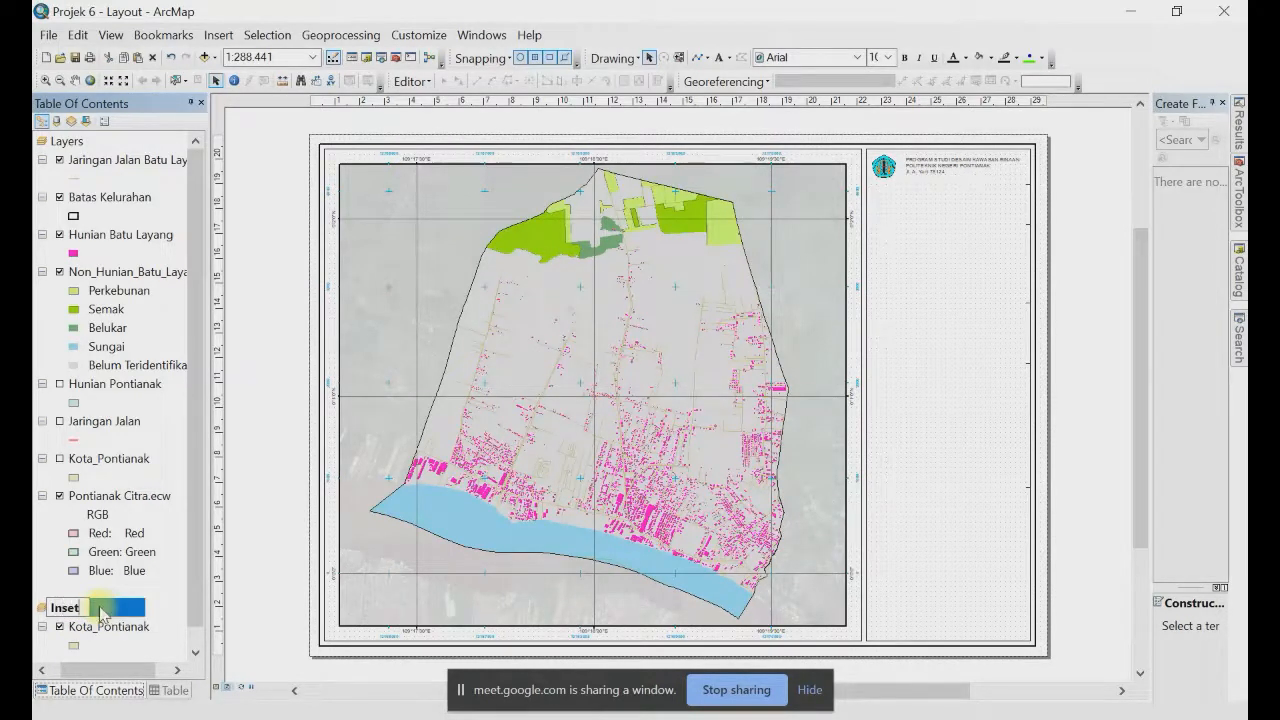
{"action": "key", "text": "Return"}
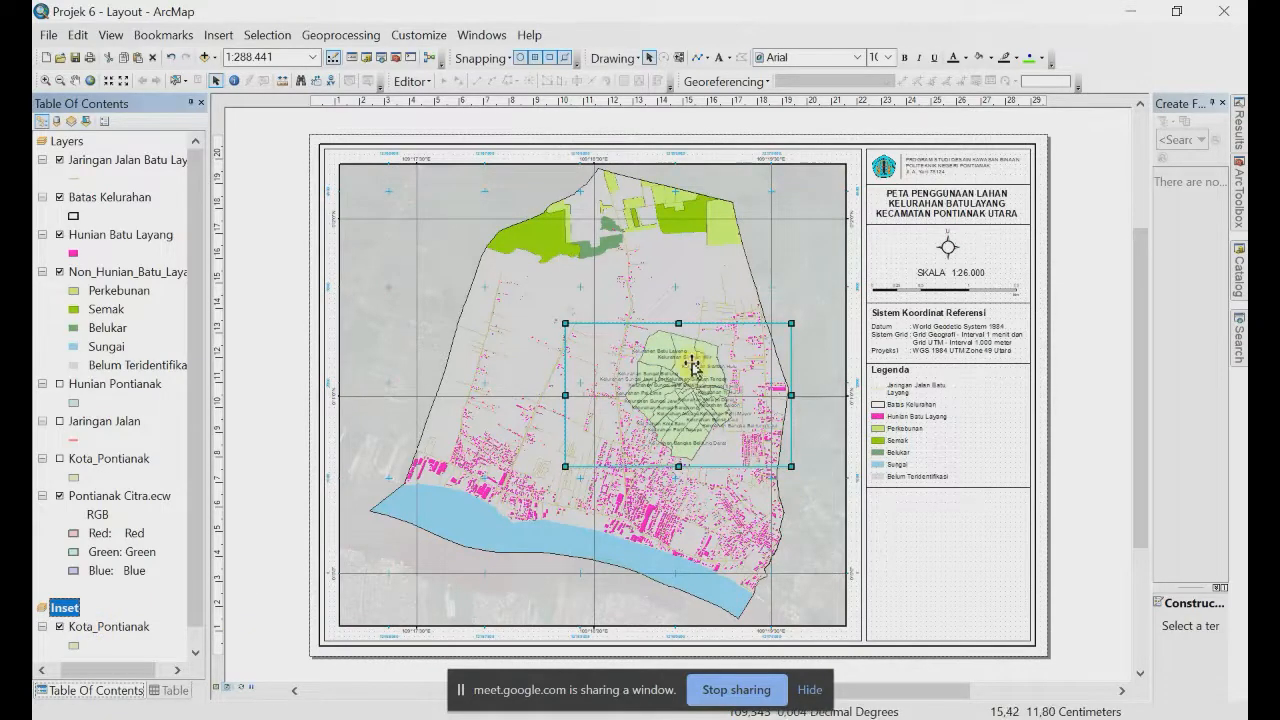
Step: Place the Inset frame in the main map's upper-left corner, resized narrower and taller
{"action": "left_click_drag", "start_coordinate": [685, 365], "coordinate": [918, 535]}
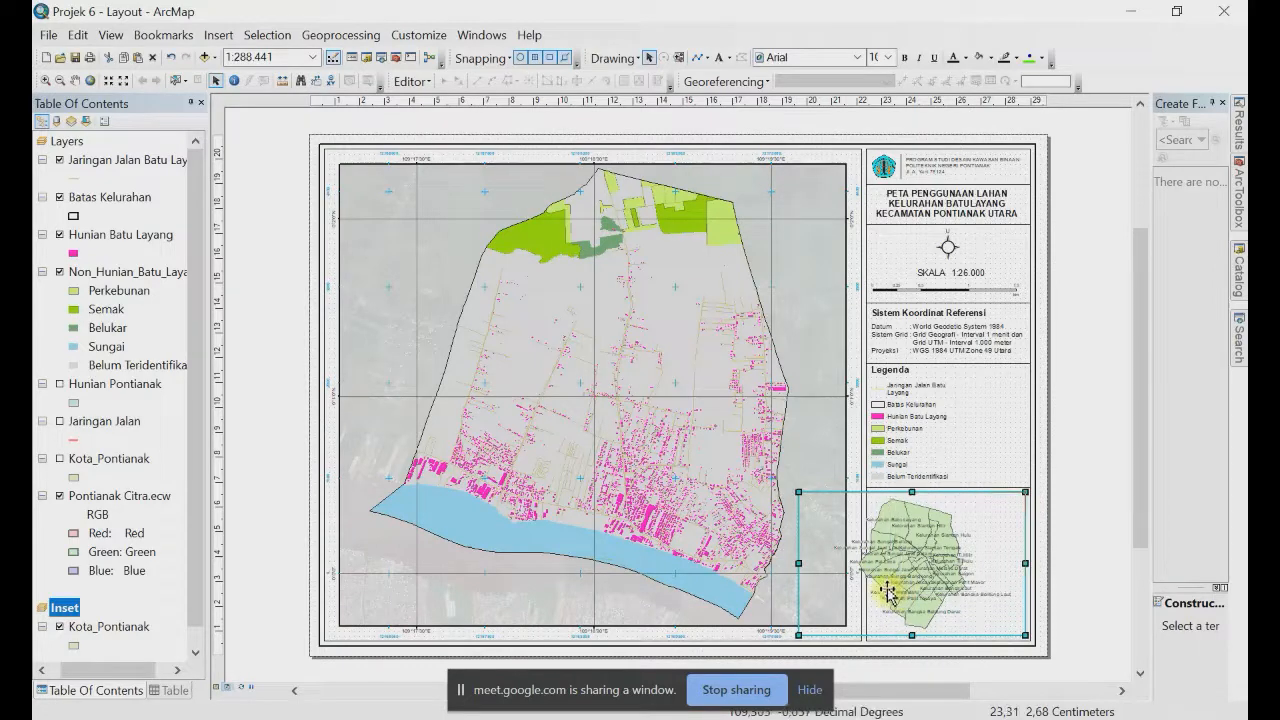
{"action": "left_click_drag", "start_coordinate": [889, 594], "coordinate": [872, 588]}
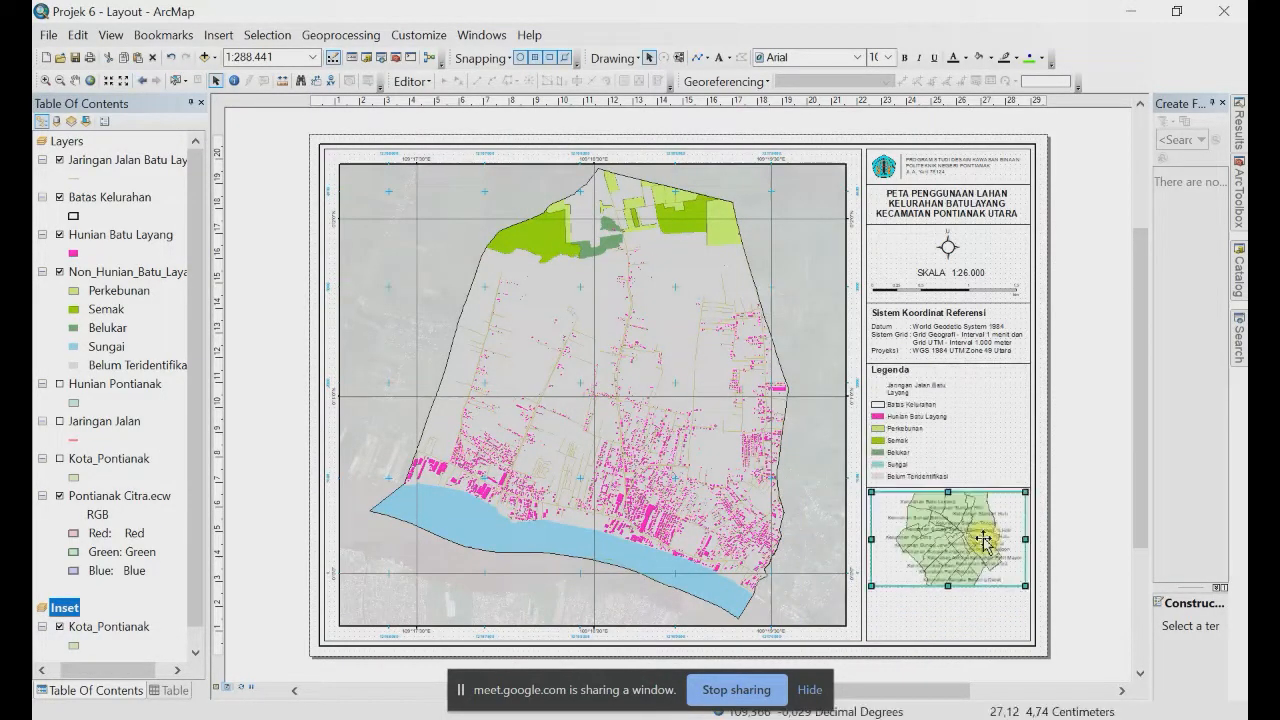
{"action": "left_click", "coordinate": [913, 433]}
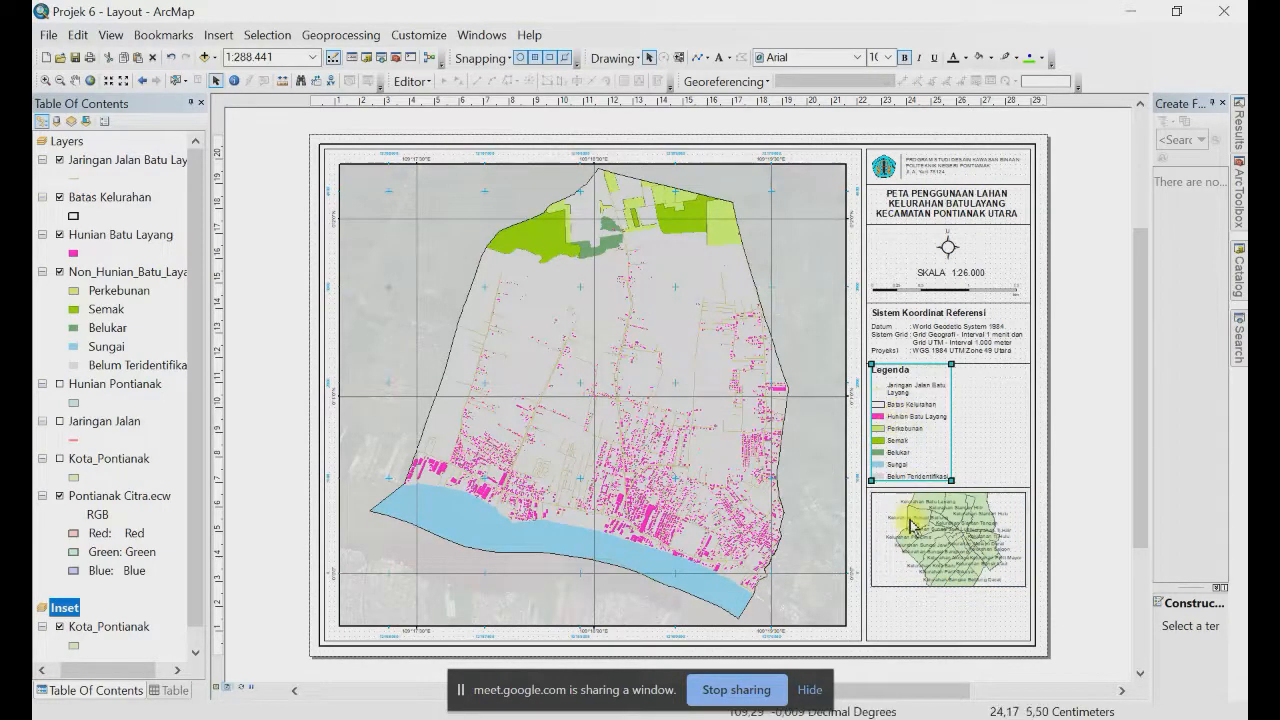
{"action": "left_click", "coordinate": [942, 519]}
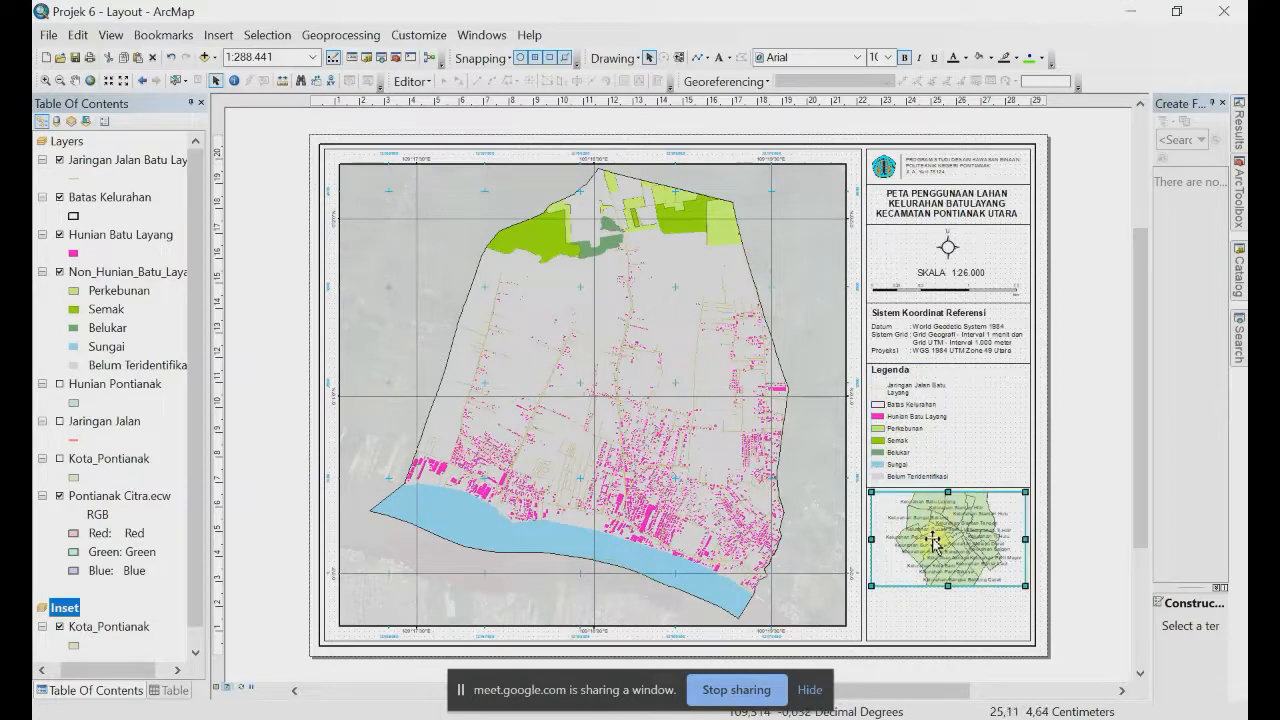
{"action": "left_click_drag", "start_coordinate": [940, 540], "coordinate": [418, 224]}
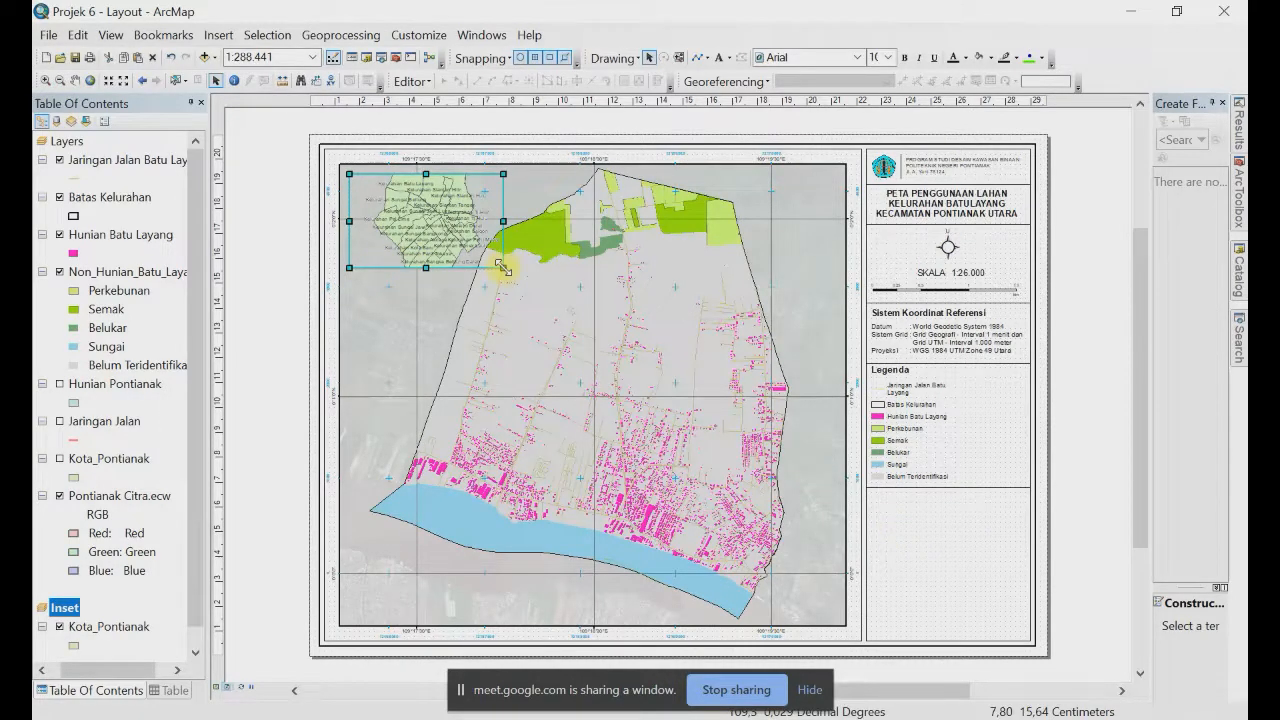
{"action": "left_click_drag", "start_coordinate": [502, 266], "coordinate": [459, 288]}
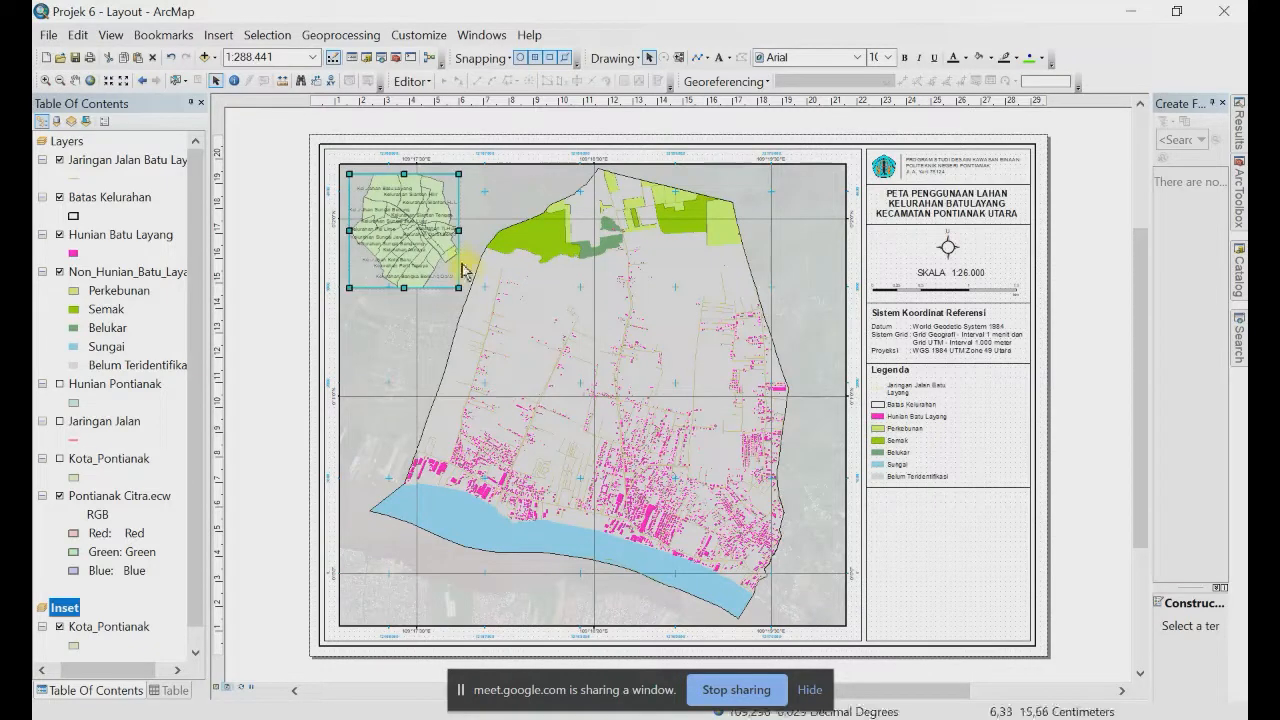
{"action": "right_click", "coordinate": [110, 626]}
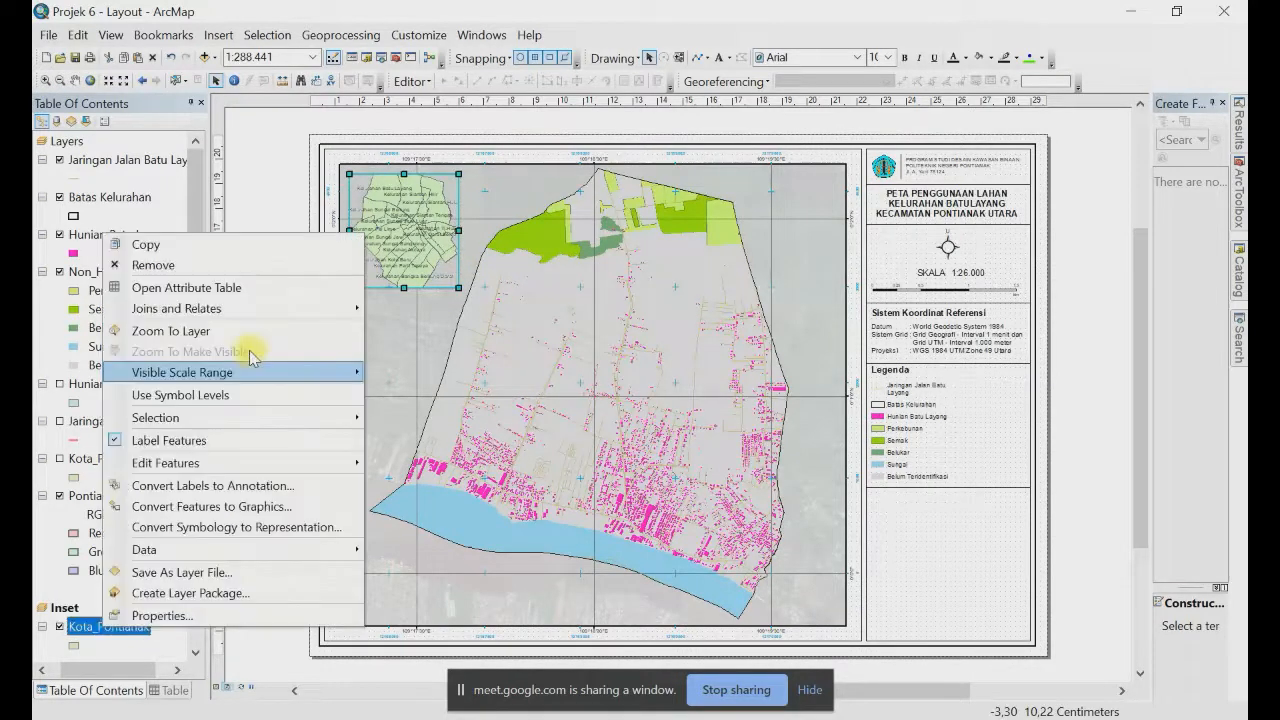
Step: Zoom the inset to Kota_Pontianak and copy Batas Kelurahan into the Inset frame
{"action": "left_click", "coordinate": [215, 334]}
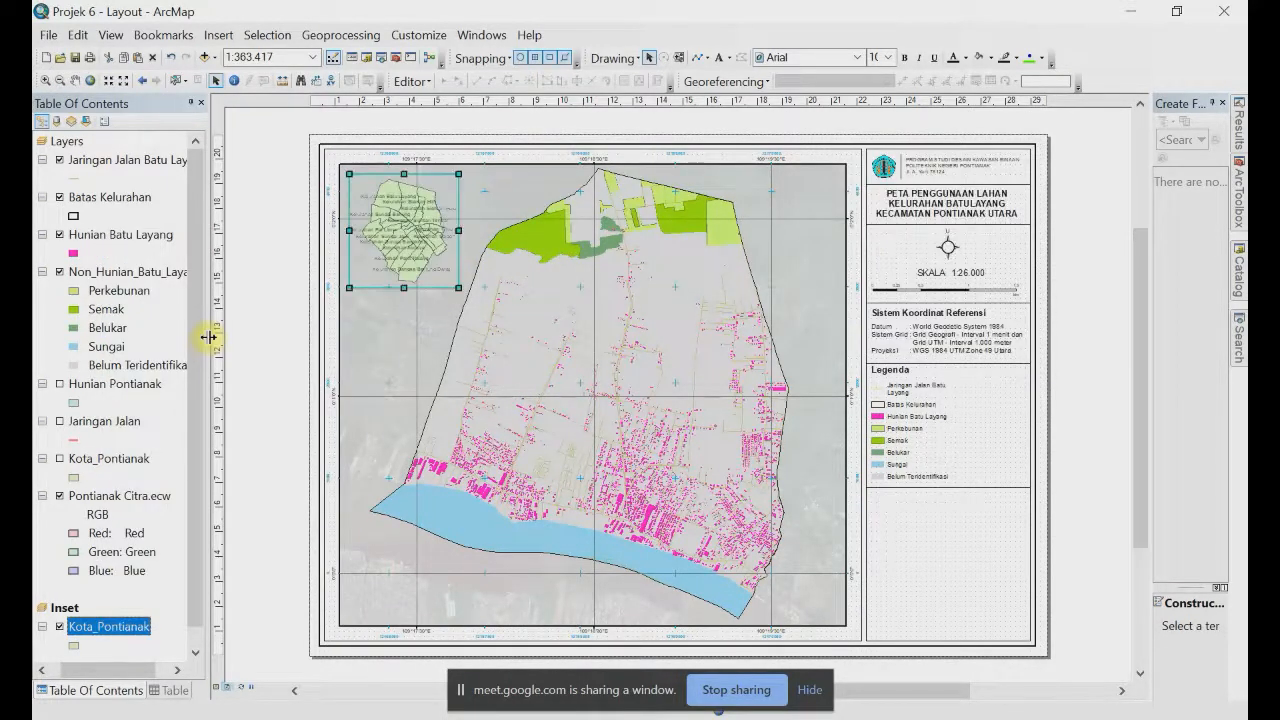
{"action": "left_click", "coordinate": [130, 203]}
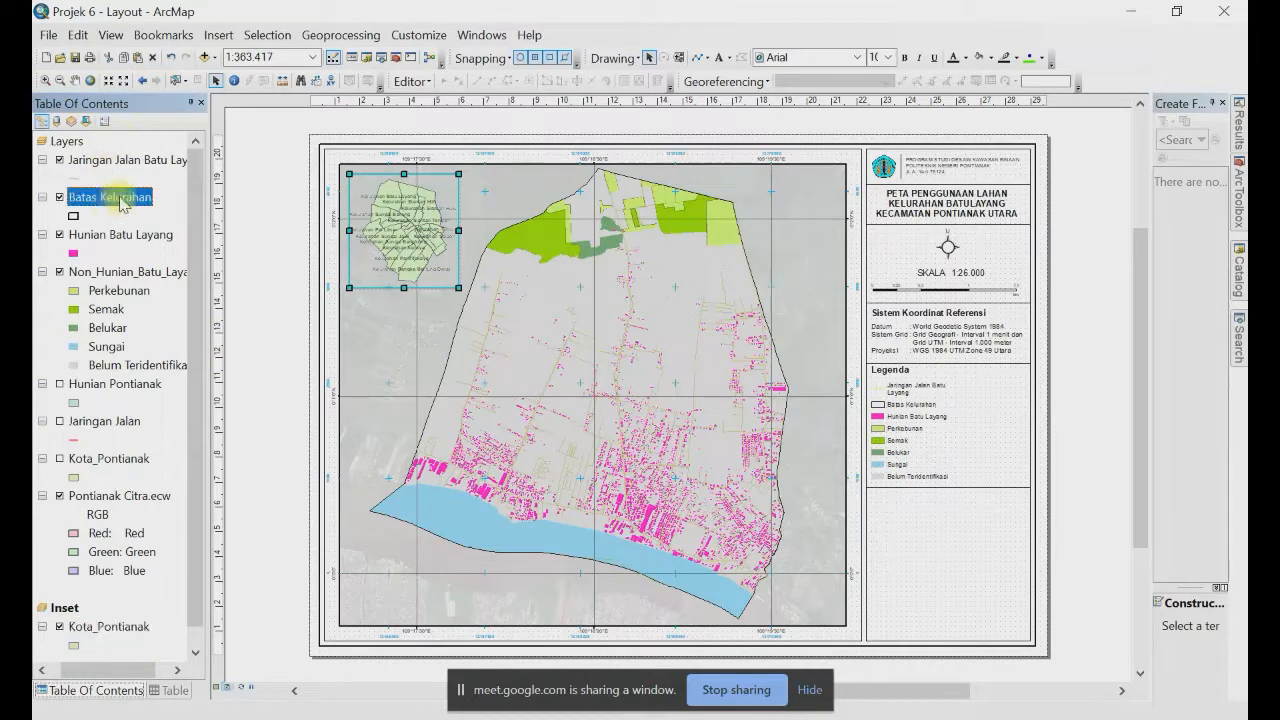
{"action": "left_click_drag", "start_coordinate": [130, 203], "coordinate": [76, 622]}
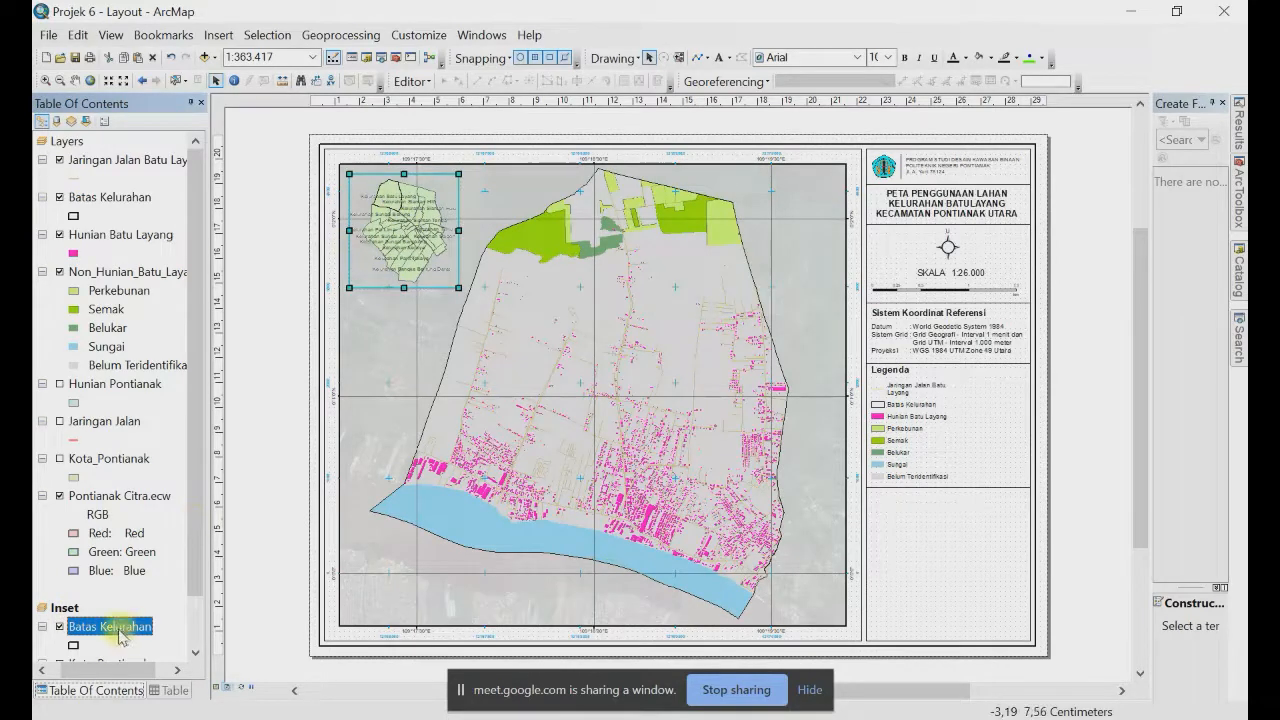
Step: Symbolize the inset's Batas Kelurahan with a red fill and No Color outline
{"action": "left_click", "coordinate": [74, 647]}
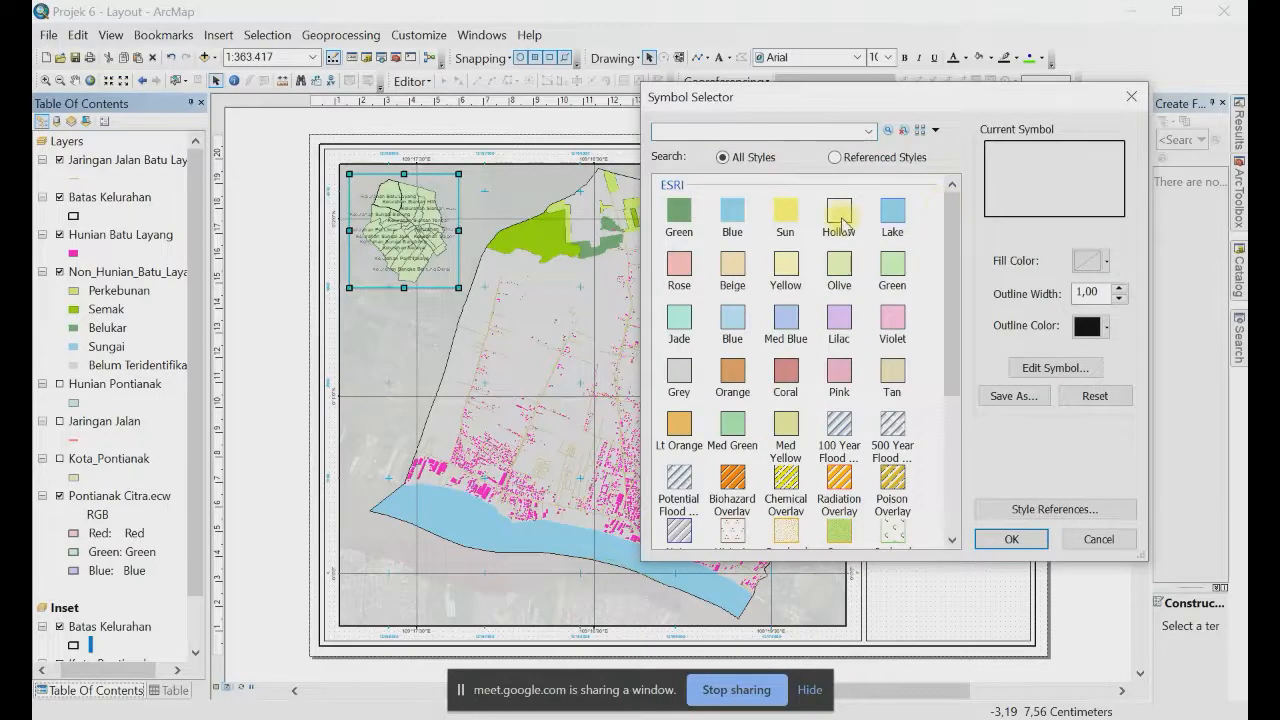
{"action": "left_click", "coordinate": [1092, 266]}
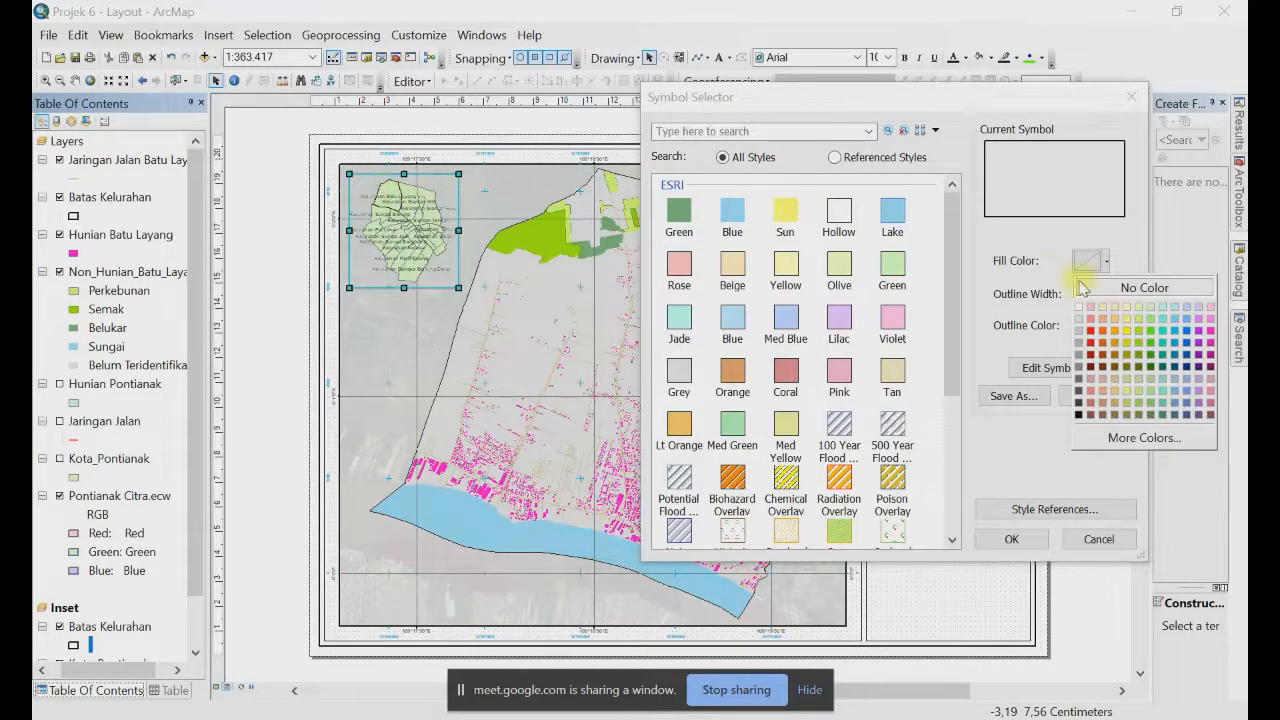
{"action": "left_click", "coordinate": [1090, 337]}
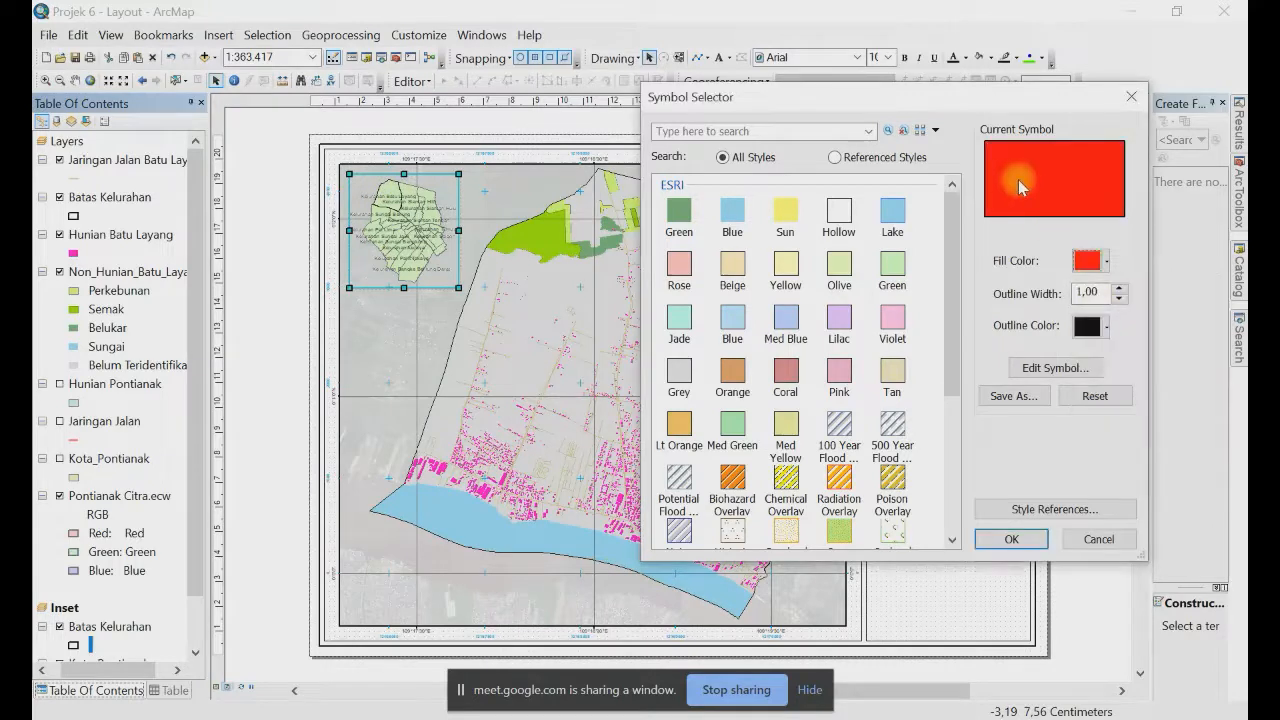
{"action": "left_click", "coordinate": [1106, 327]}
{"action": "left_click", "coordinate": [1144, 353]}
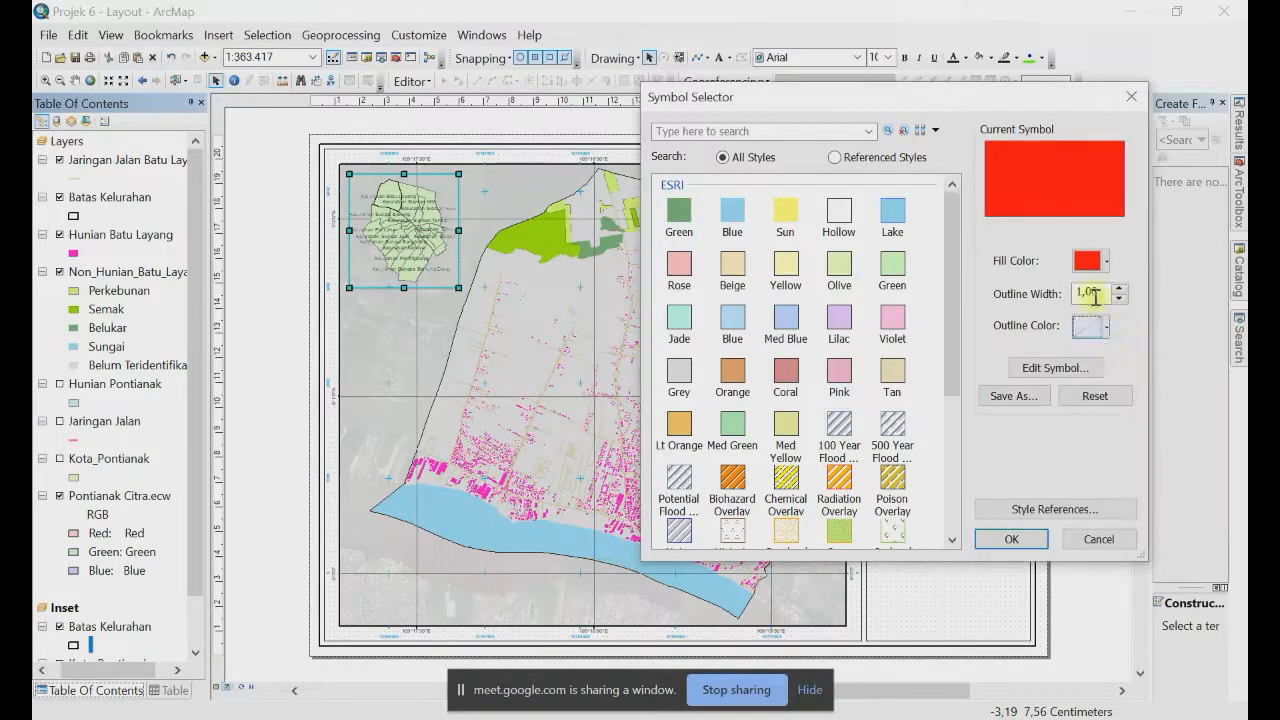
{"action": "left_click", "coordinate": [1010, 539]}
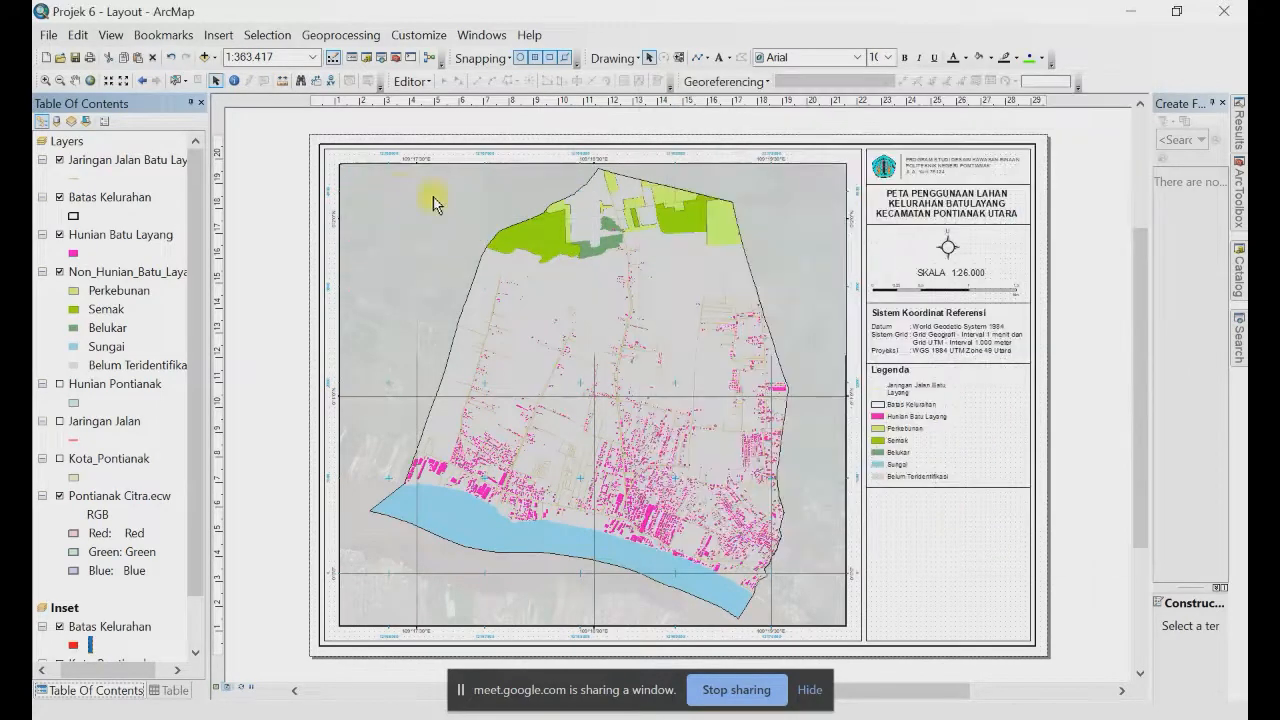
{"action": "left_click", "coordinate": [378, 200]}
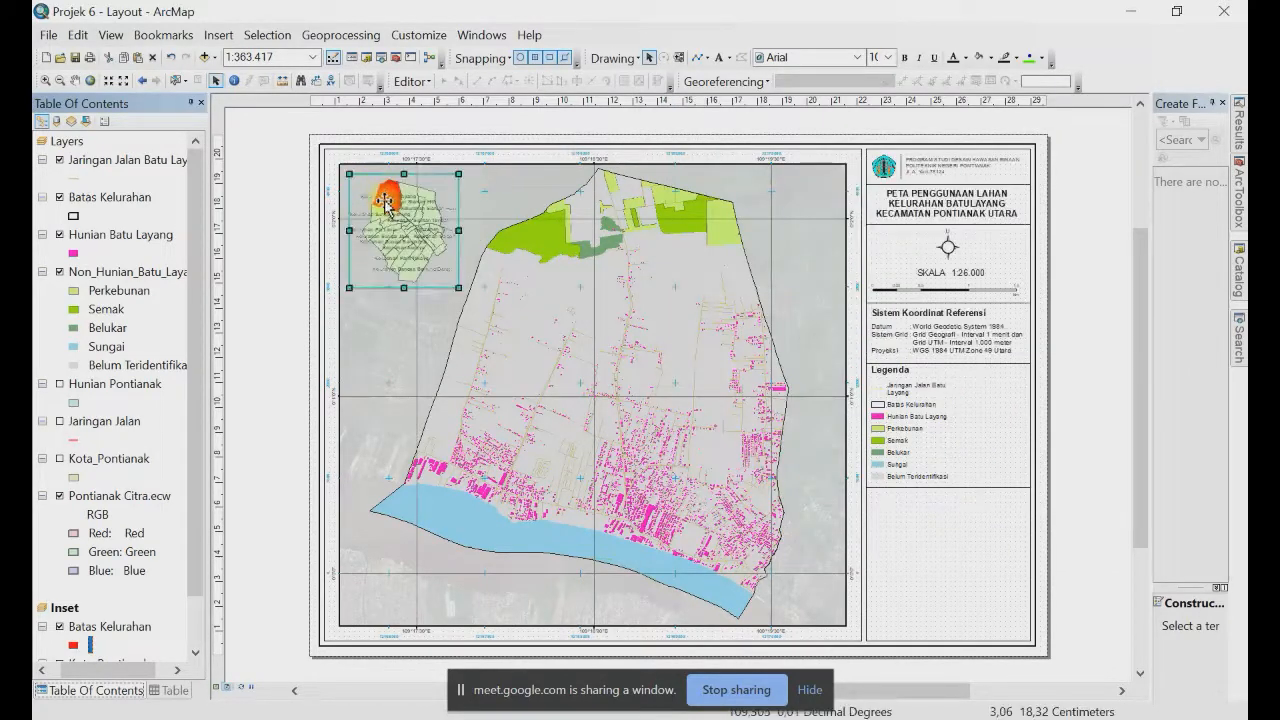
Step: Uncheck Label features in this layer for the inset's Kota_Pontianak layer
{"action": "scroll", "coordinate": [100, 630], "scroll_direction": "down", "scroll_amount": 1}
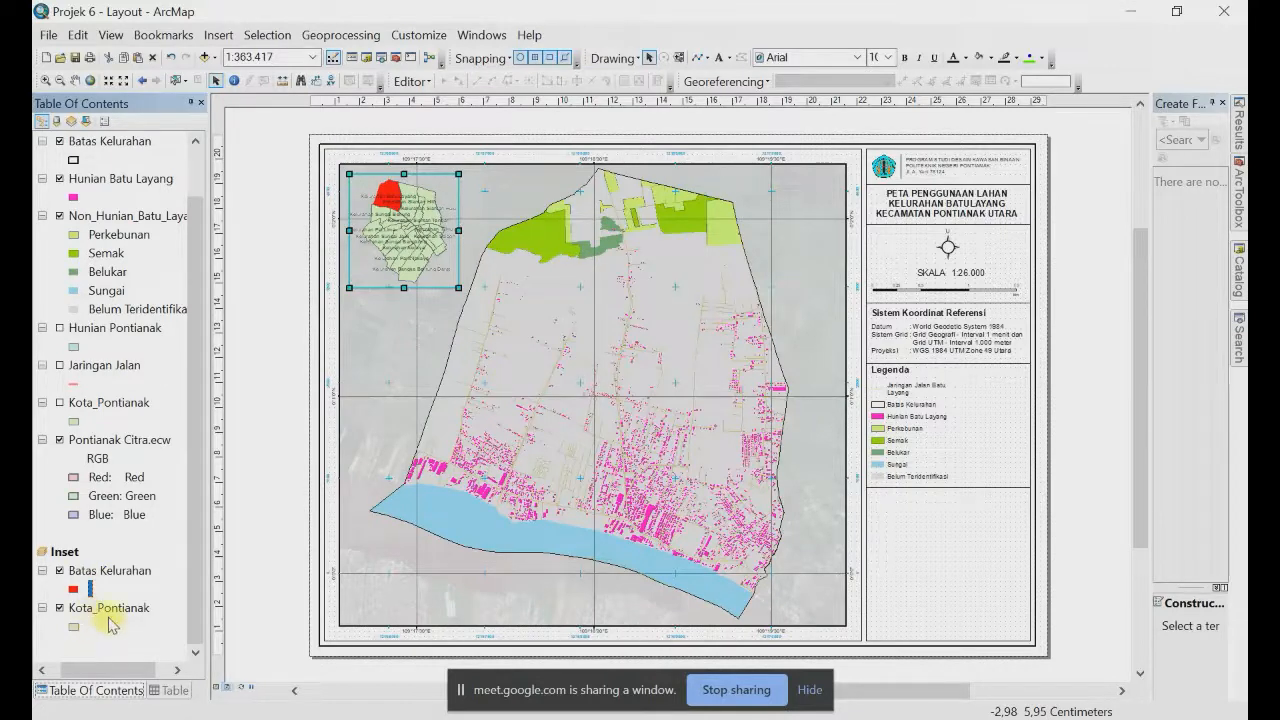
{"action": "double_click", "coordinate": [97, 613]}
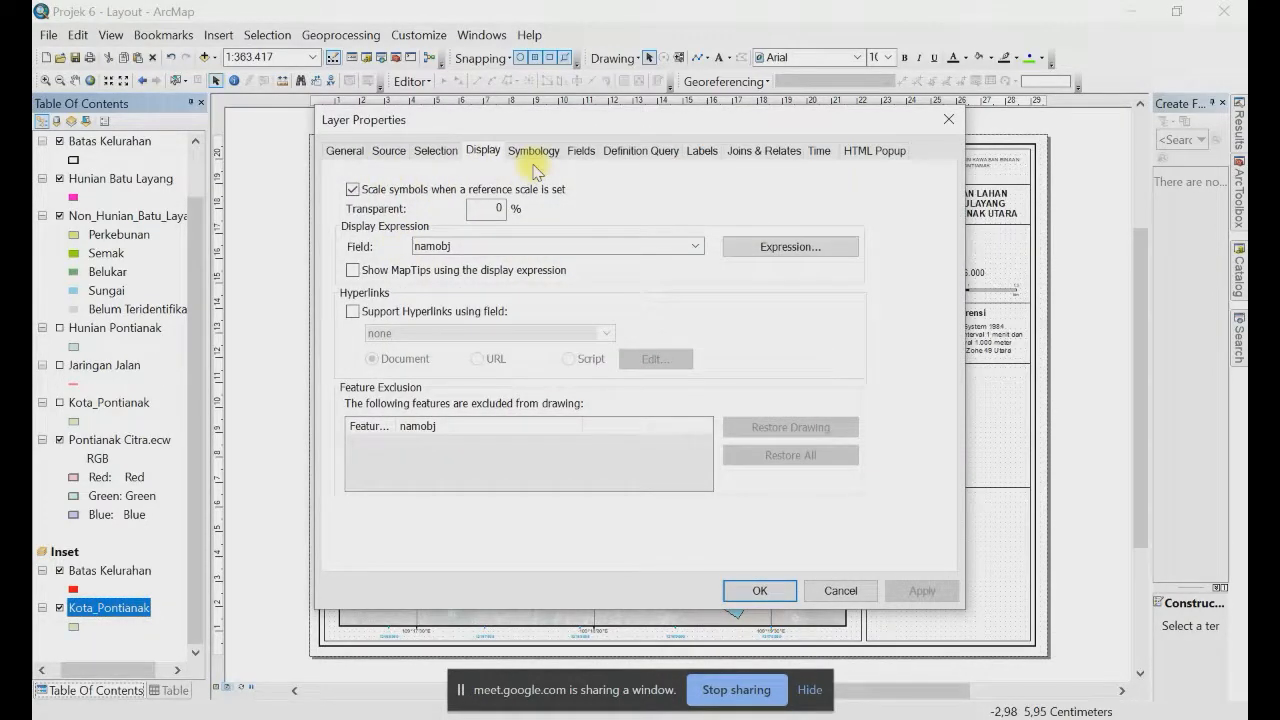
{"action": "left_click", "coordinate": [701, 150]}
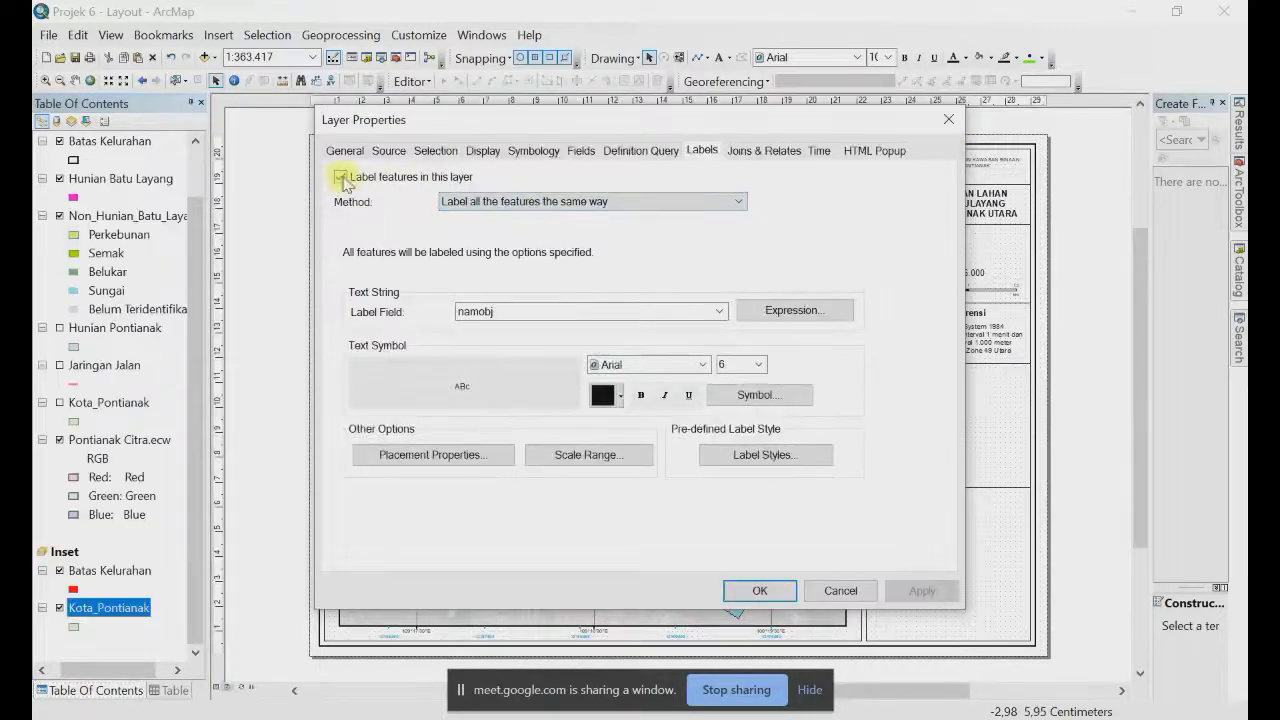
{"action": "left_click", "coordinate": [341, 177]}
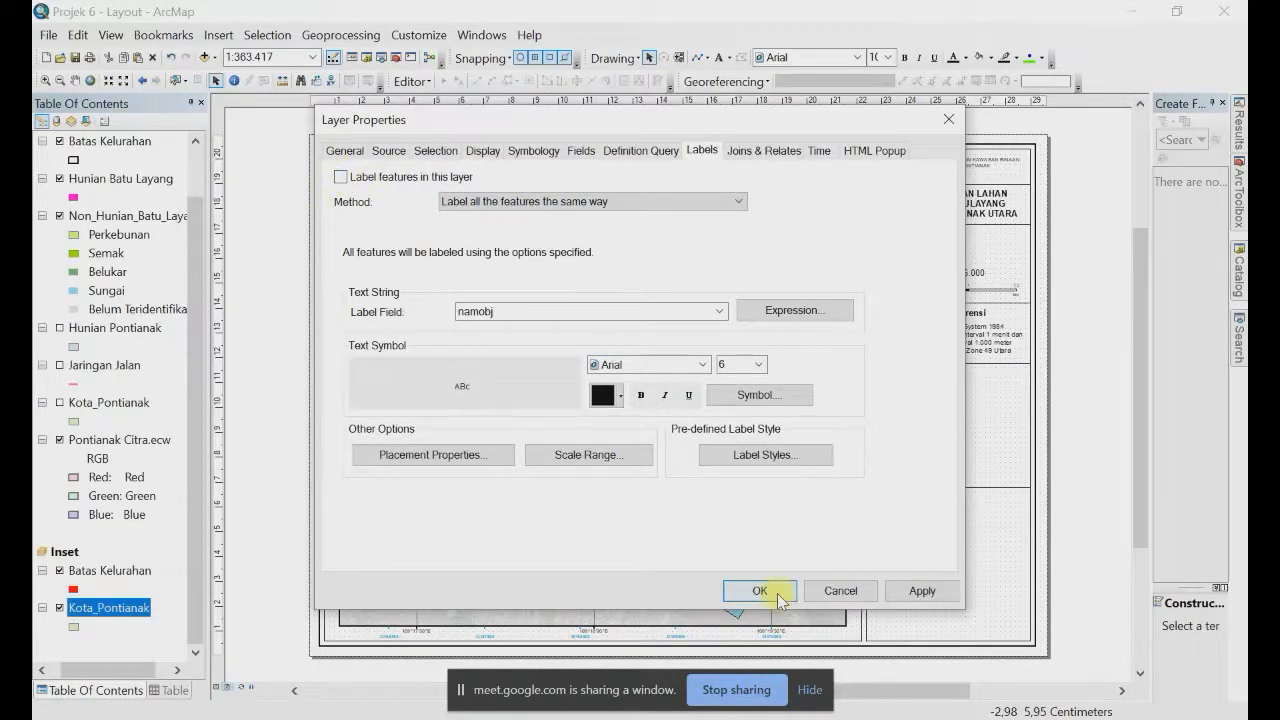
{"action": "left_click", "coordinate": [760, 591]}
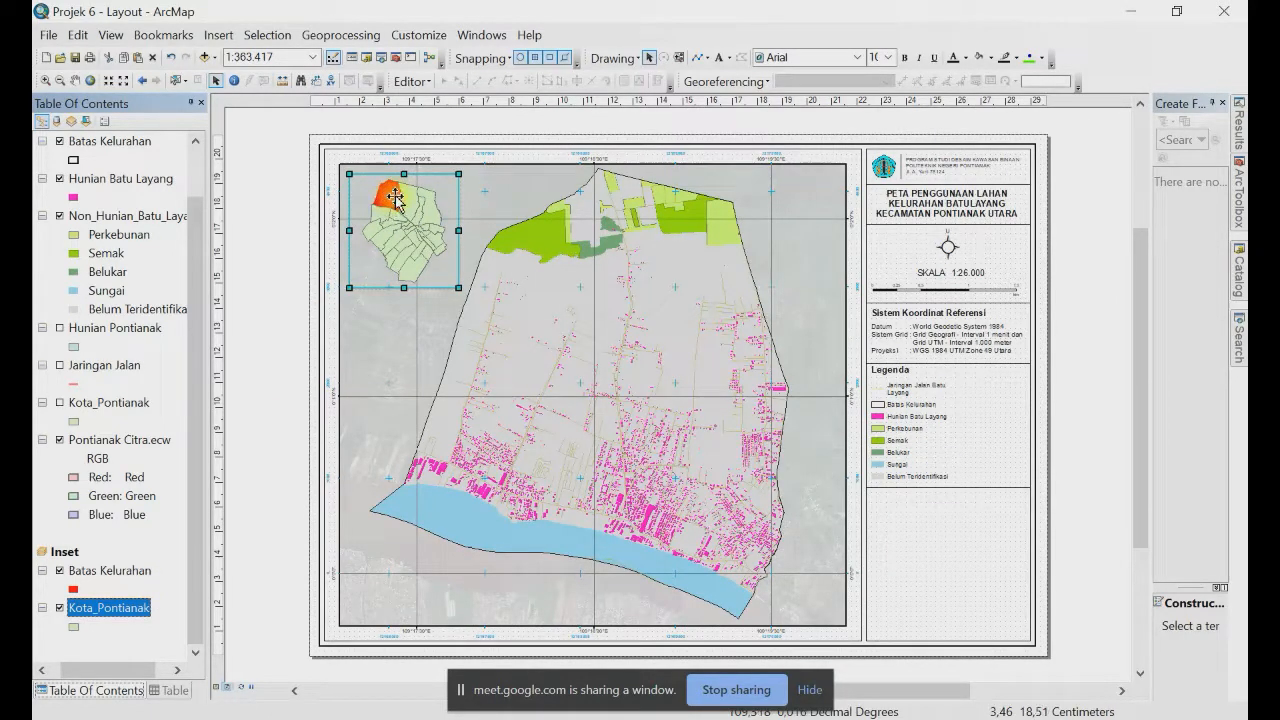
{"action": "left_click", "coordinate": [219, 36]}
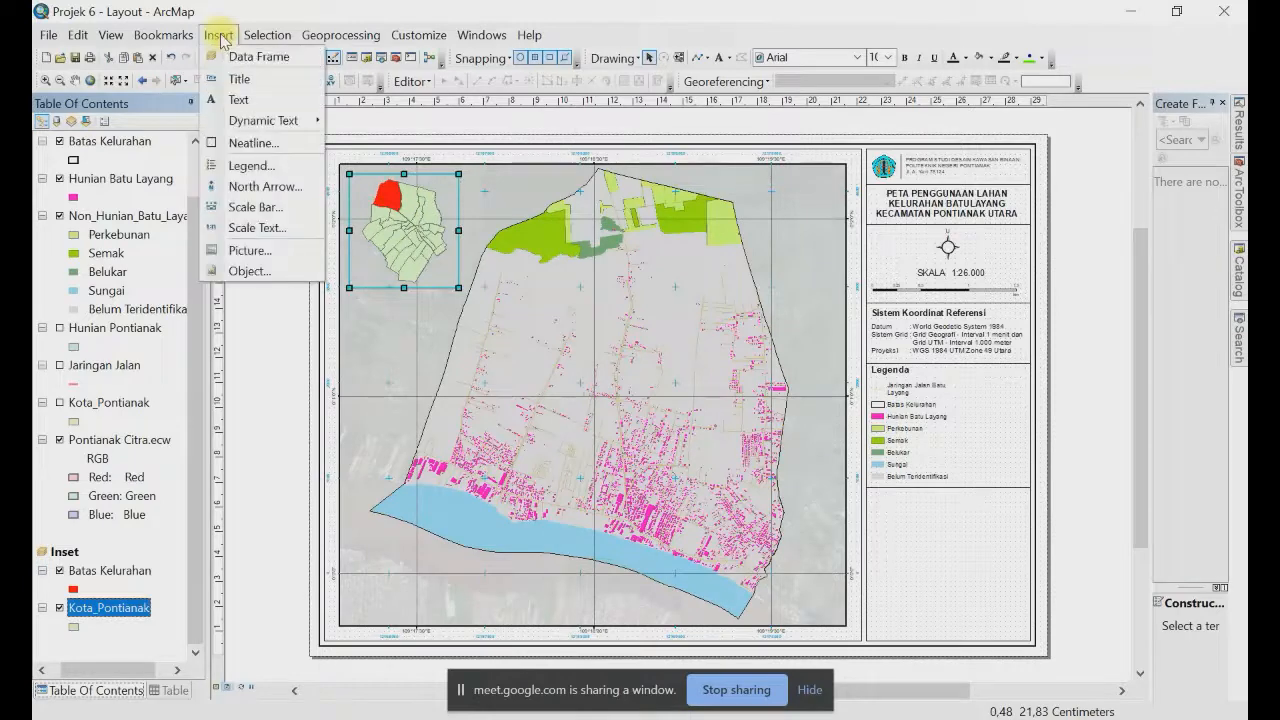
{"action": "left_click", "coordinate": [250, 165]}
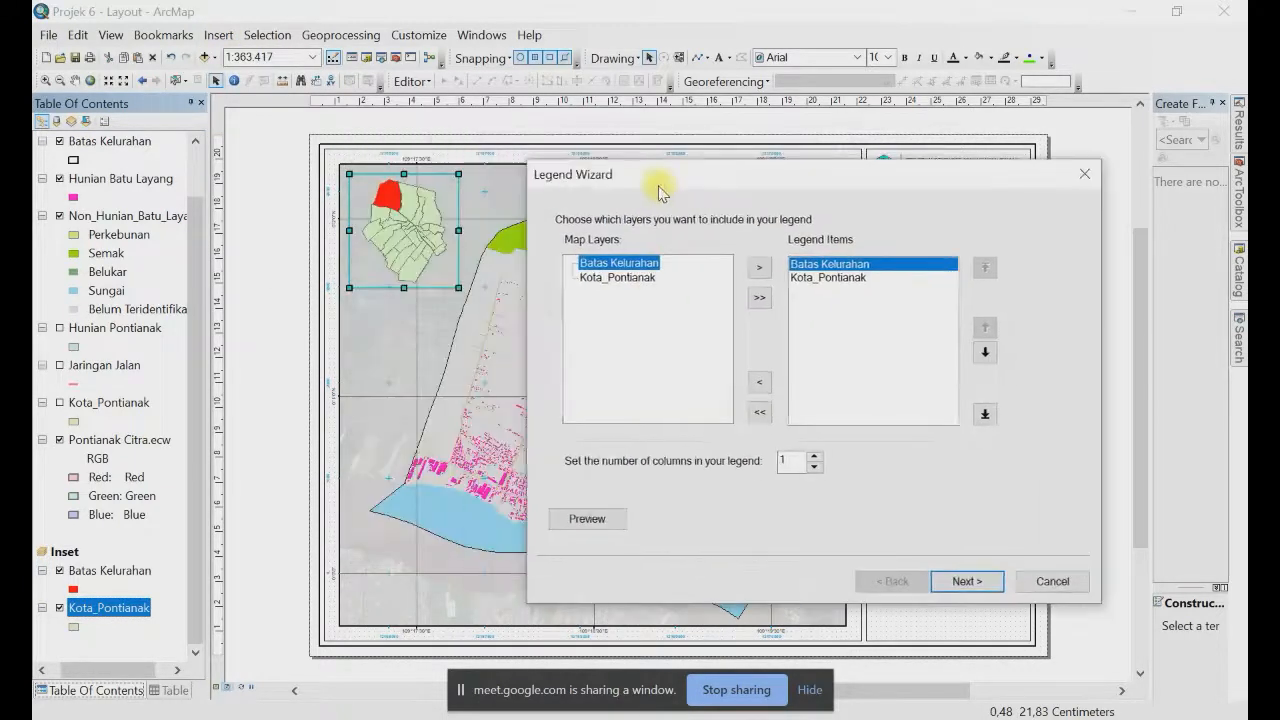
Step: Create a title-less legend containing only the inset's Batas Kelurahan layer
{"action": "left_click", "coordinate": [839, 281]}
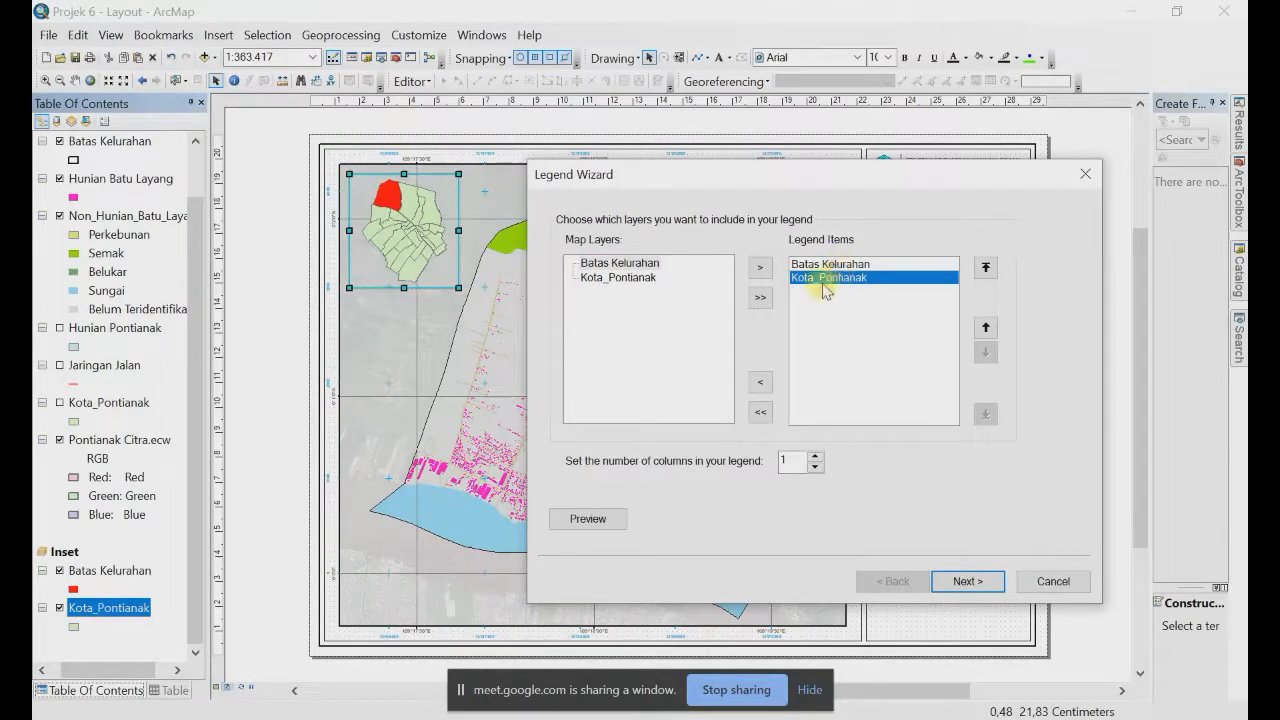
{"action": "left_click", "coordinate": [761, 385]}
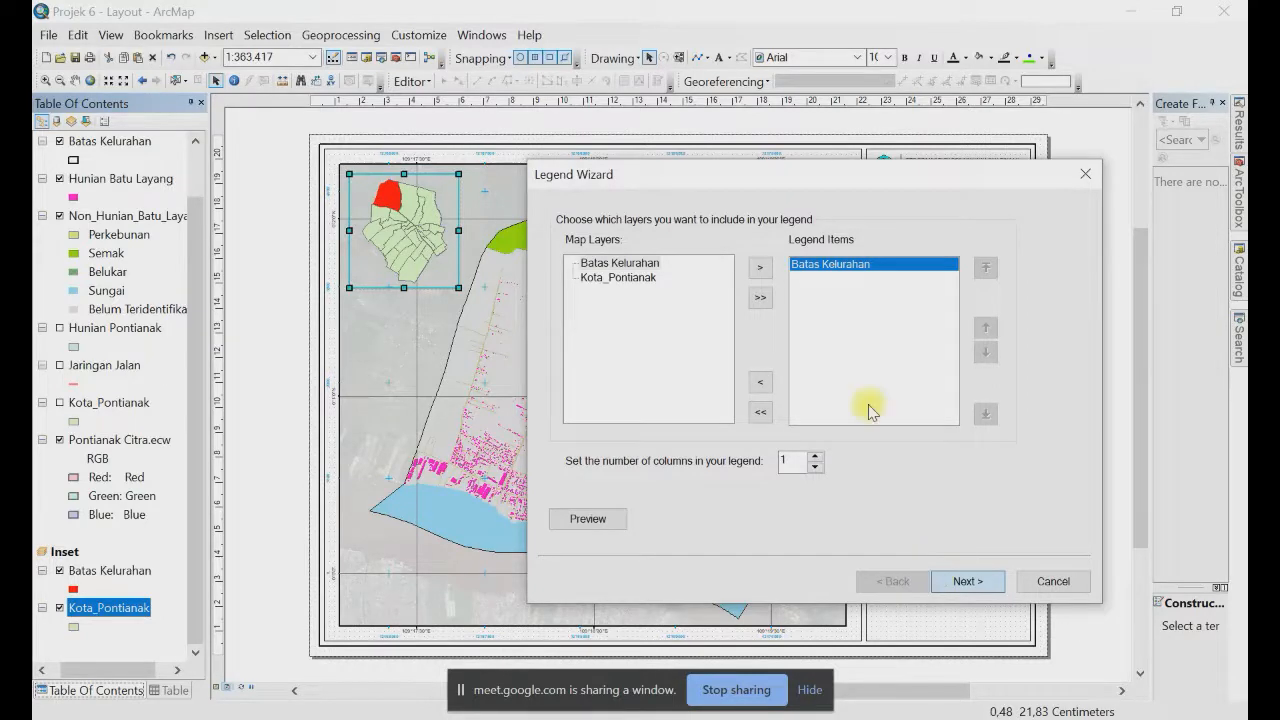
{"action": "left_click", "coordinate": [951, 581]}
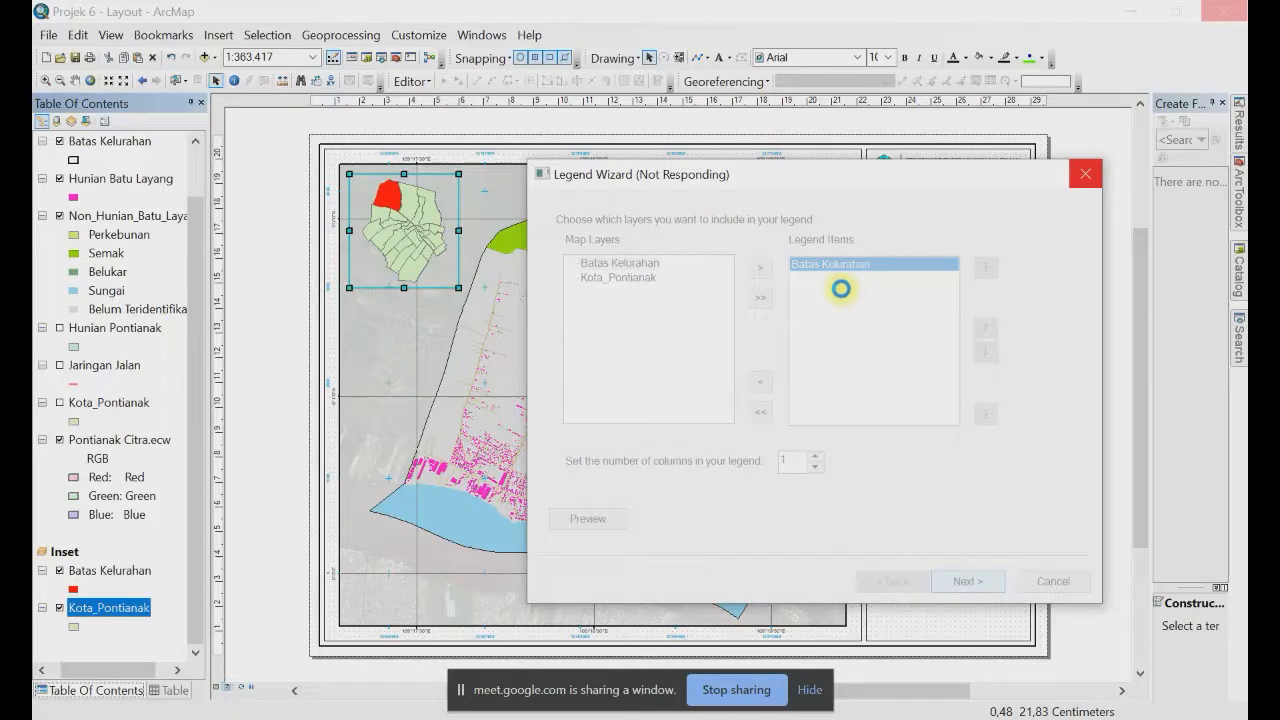
{"action": "key", "text": "BackSpace"}
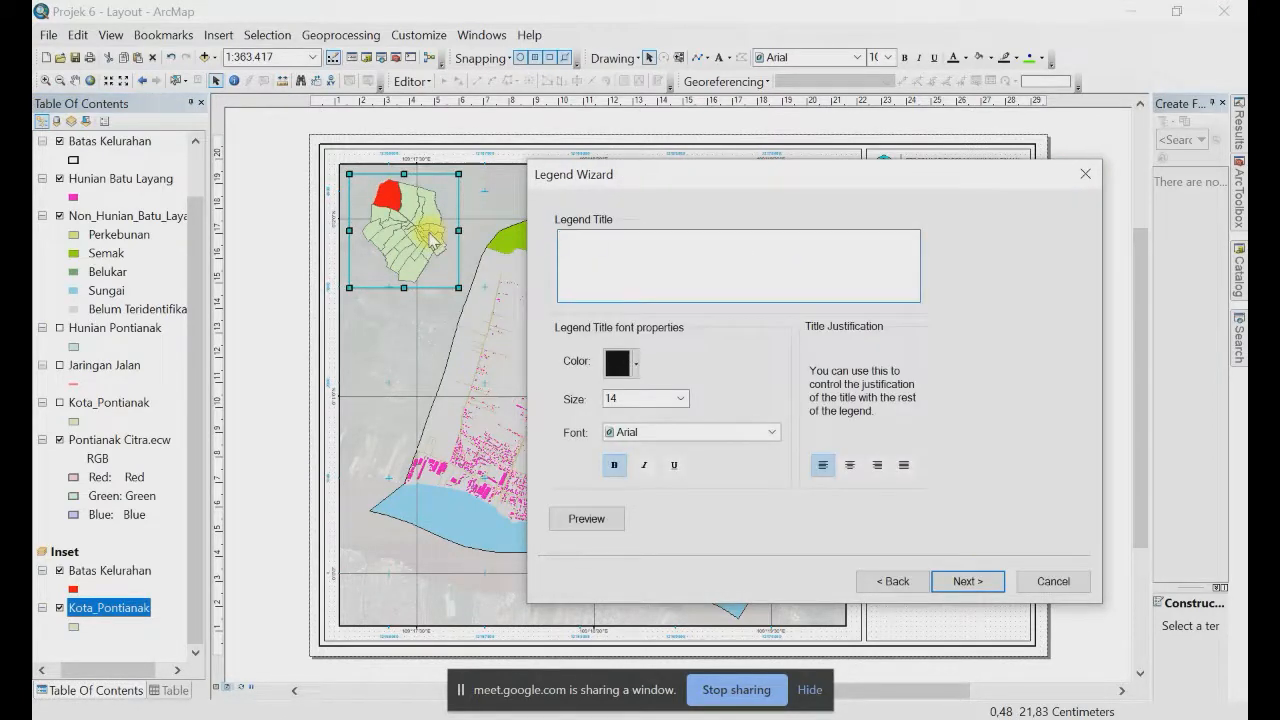
{"action": "left_click", "coordinate": [962, 582]}
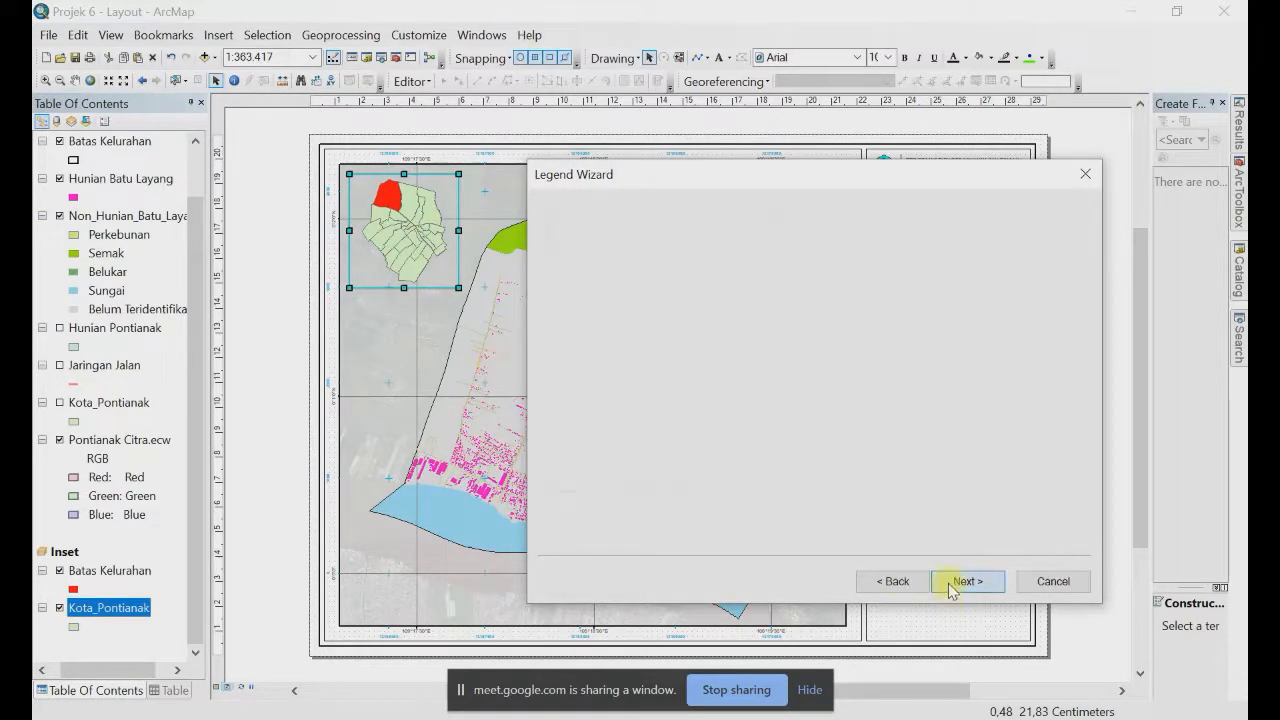
{"action": "left_click", "coordinate": [962, 582]}
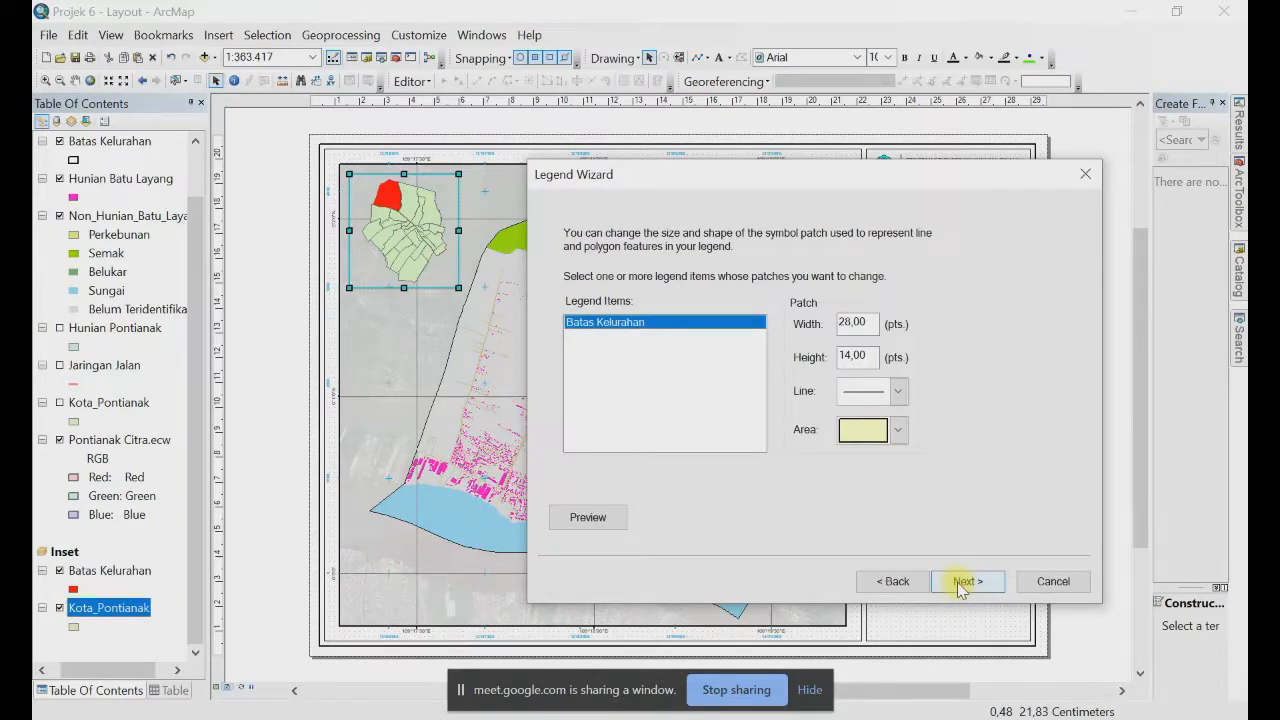
{"action": "left_click", "coordinate": [962, 582]}
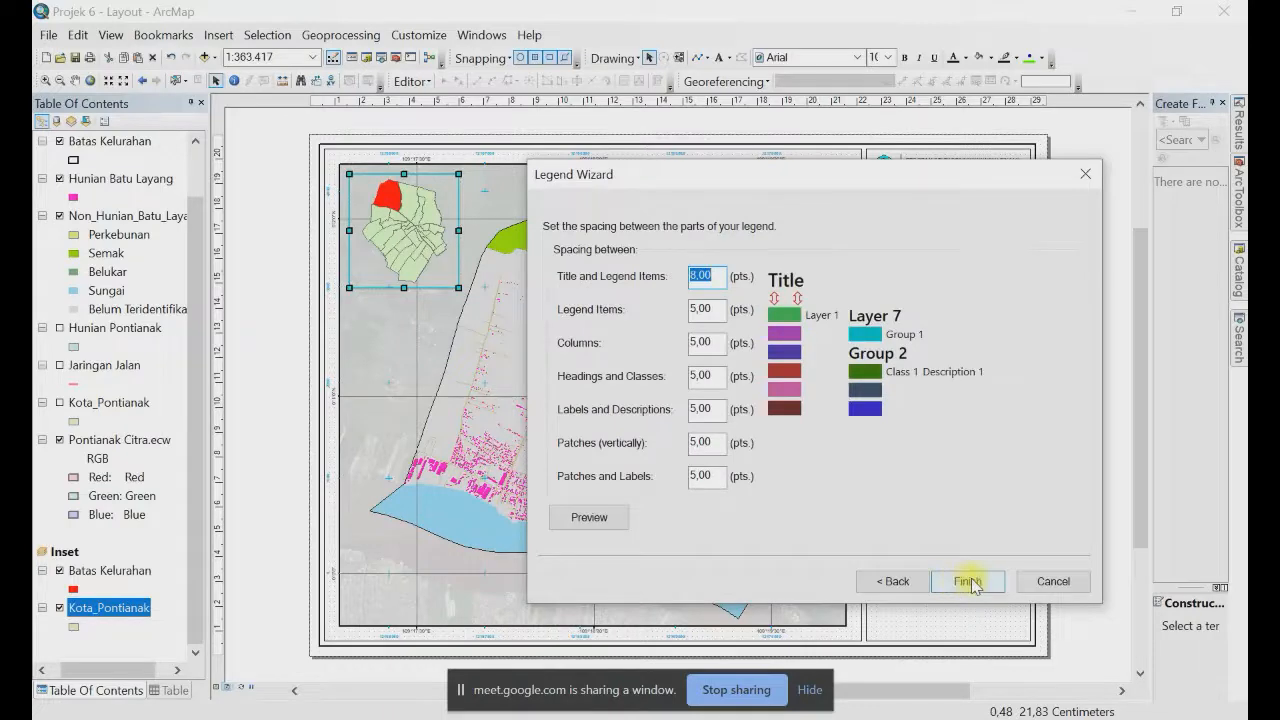
{"action": "left_click", "coordinate": [964, 582]}
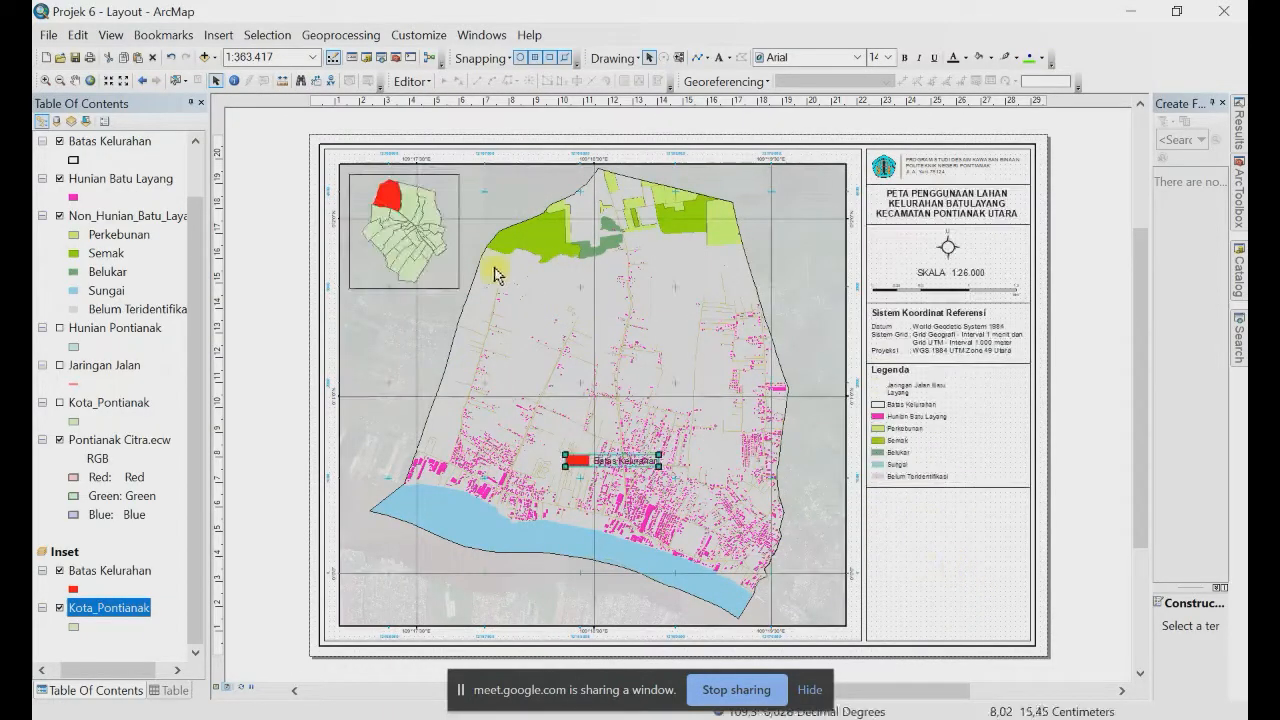
Step: Move the legend into the inset's lower-left corner and set patch size to 14 × 7 pt
{"action": "left_click_drag", "start_coordinate": [575, 460], "coordinate": [390, 278]}
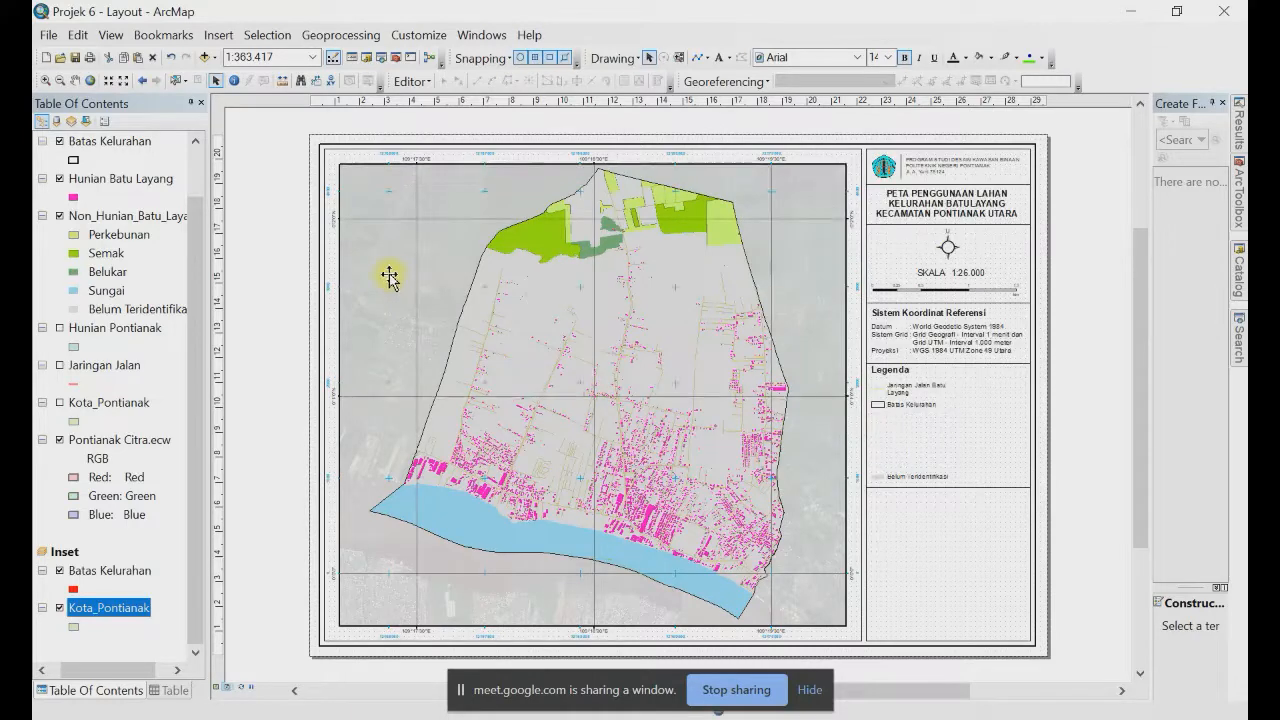
{"action": "right_click", "coordinate": [386, 276]}
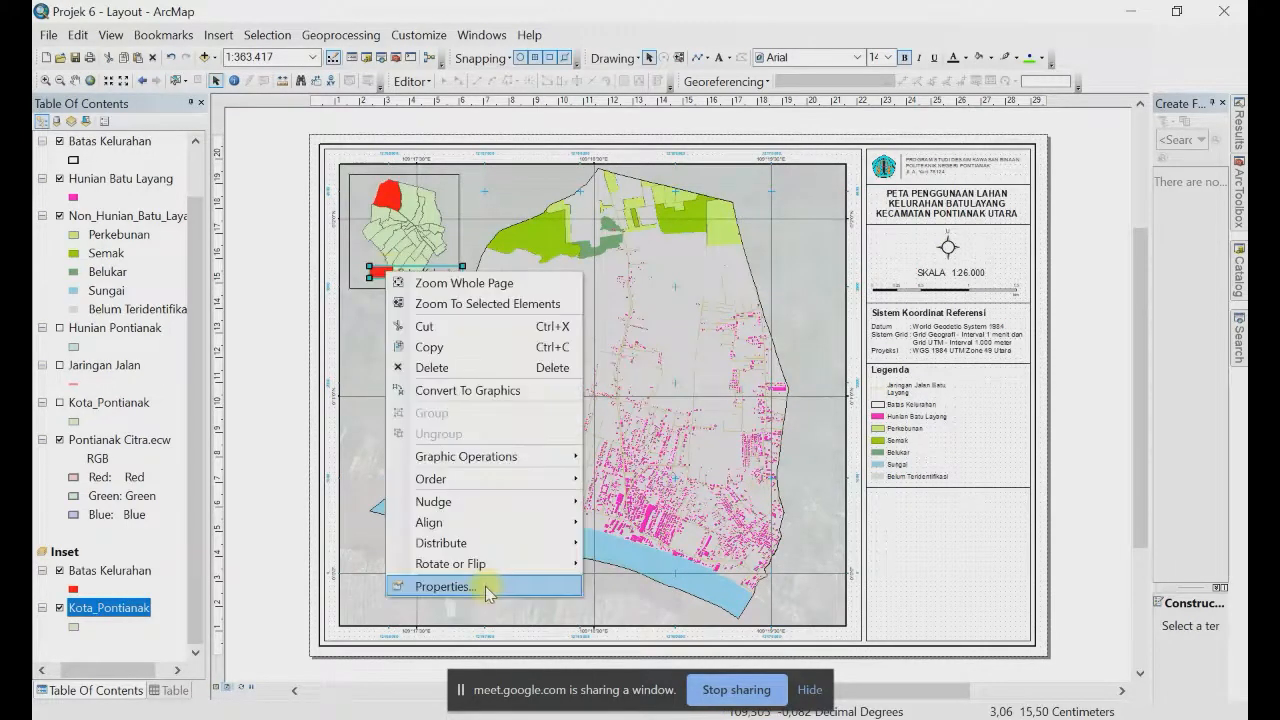
{"action": "left_click", "coordinate": [485, 585]}
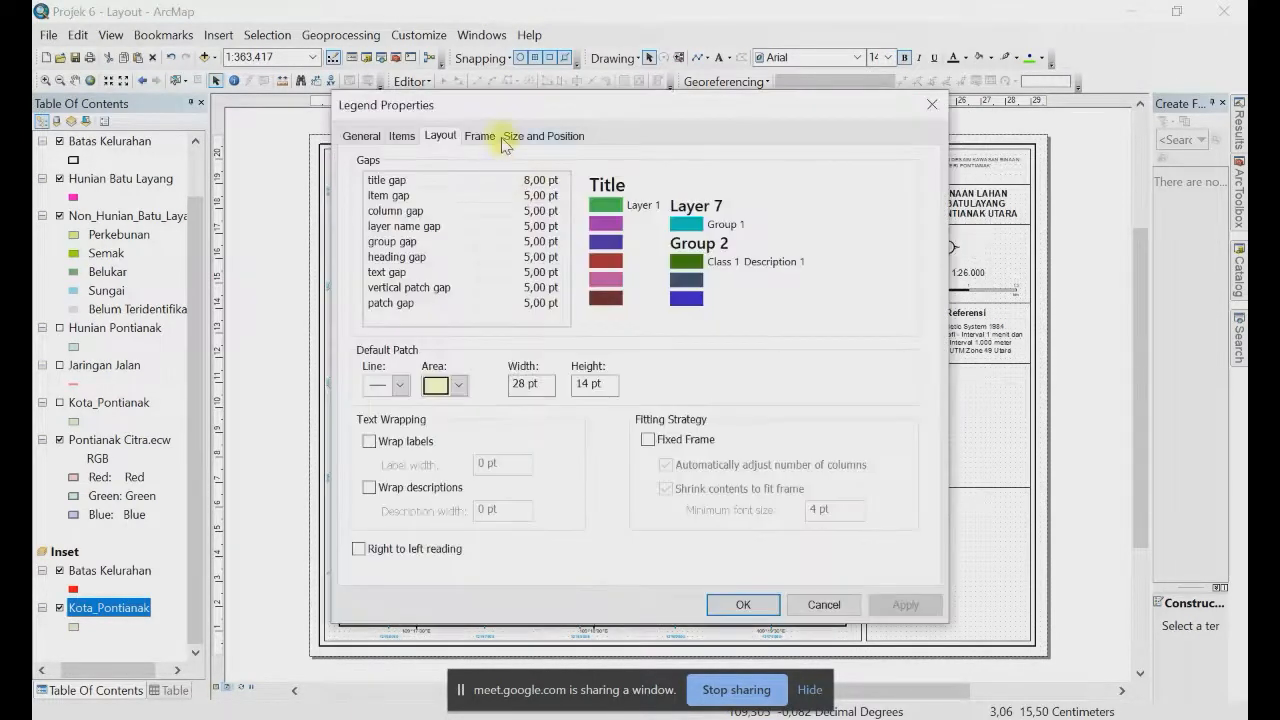
{"action": "left_click_drag", "start_coordinate": [486, 99], "coordinate": [784, 99]}
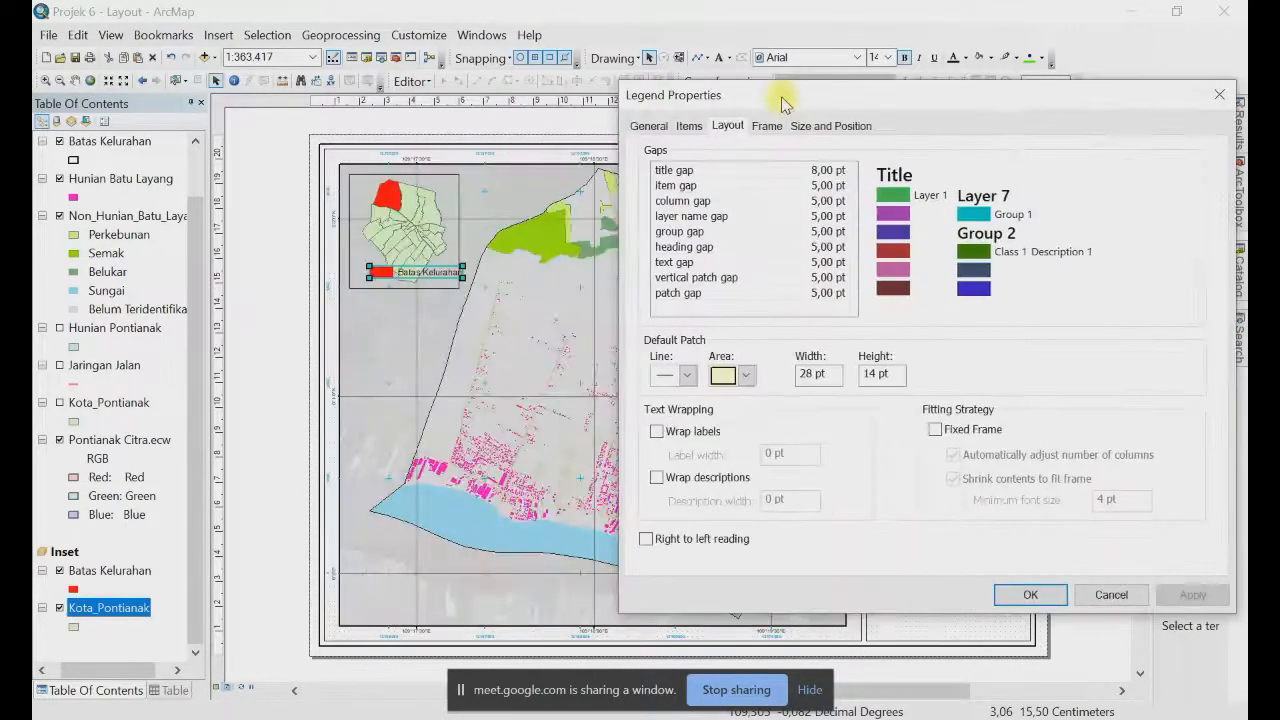
{"action": "double_click", "coordinate": [790, 375]}
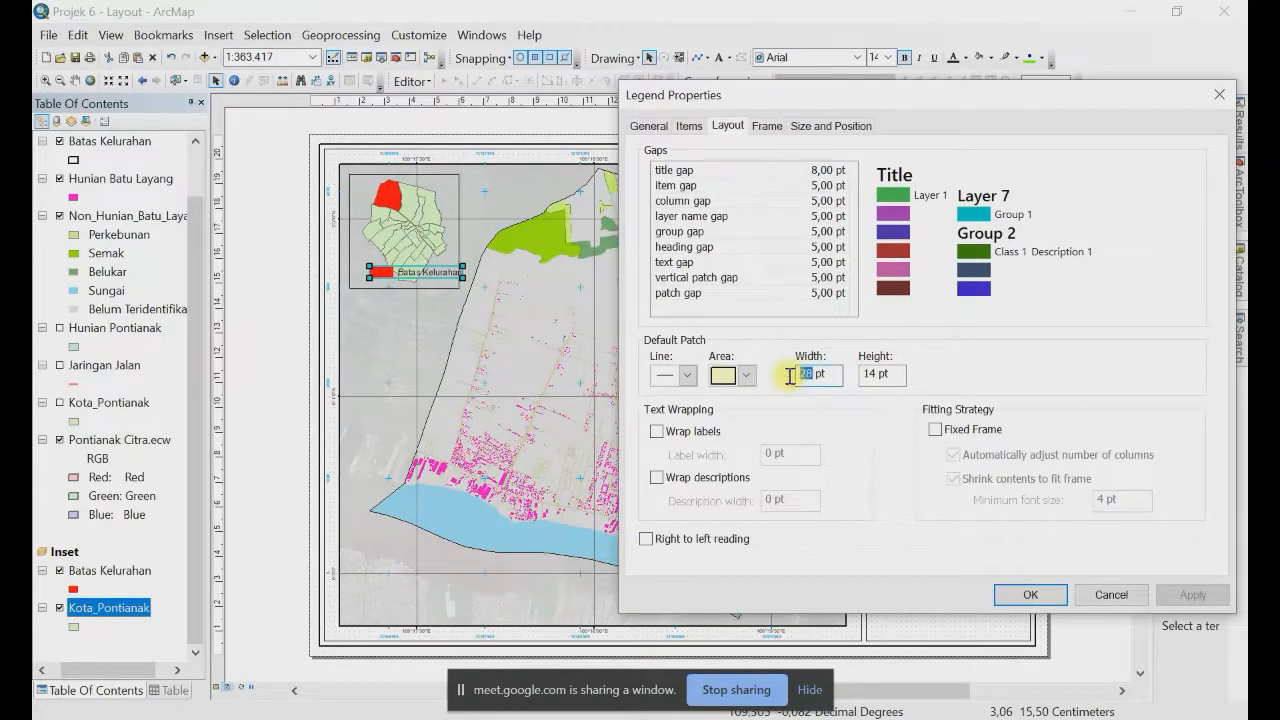
{"action": "type", "text": "14"}
{"action": "key", "text": "Tab"}
{"action": "type", "text": "7"}
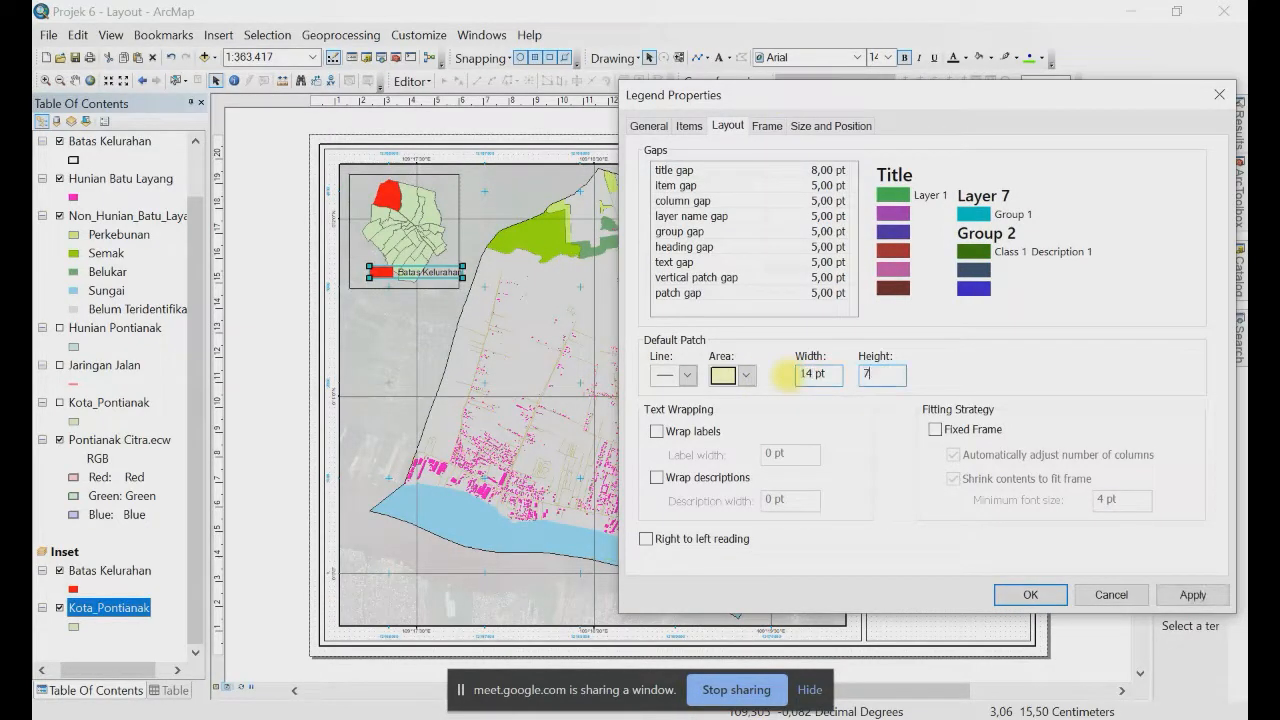
{"action": "key", "text": "Tab"}
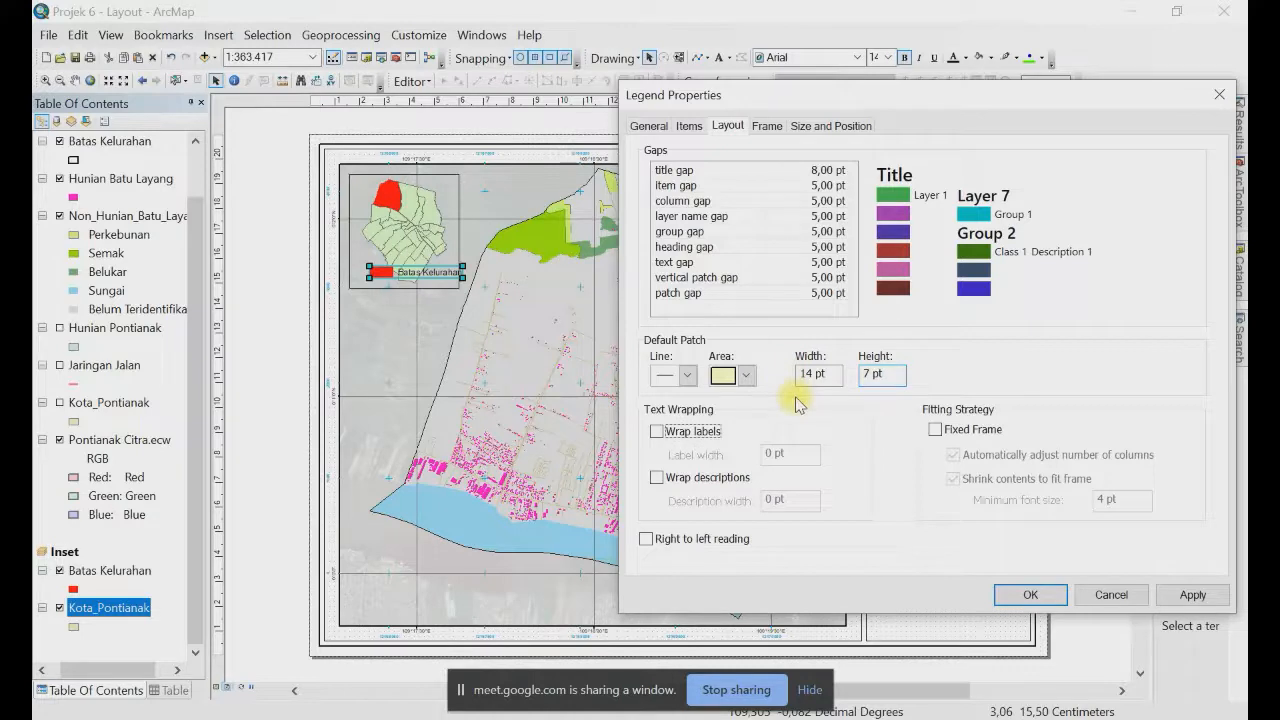
{"action": "left_click", "coordinate": [1030, 595]}
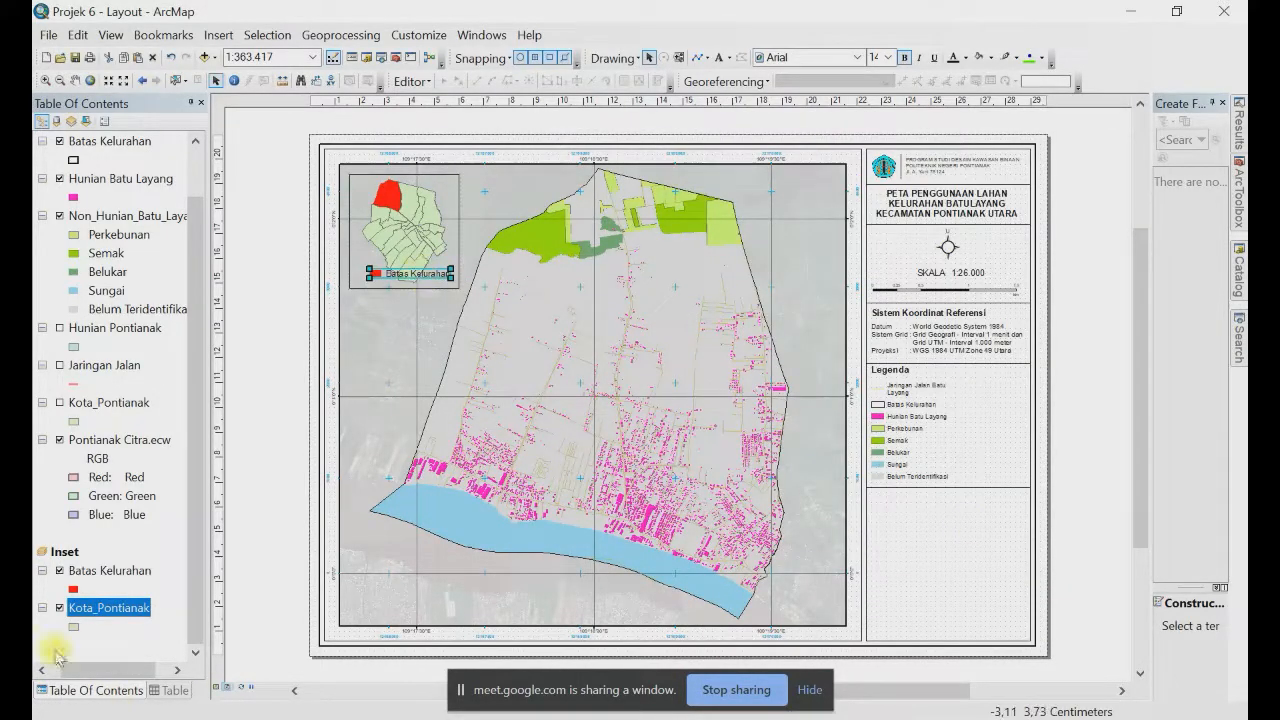
Step: Rename the inset's Batas Kelurahan layer to 'Lokasi Kerja' and nudge its legend right
{"action": "left_click", "coordinate": [112, 572]}
{"action": "left_click", "coordinate": [112, 571]}
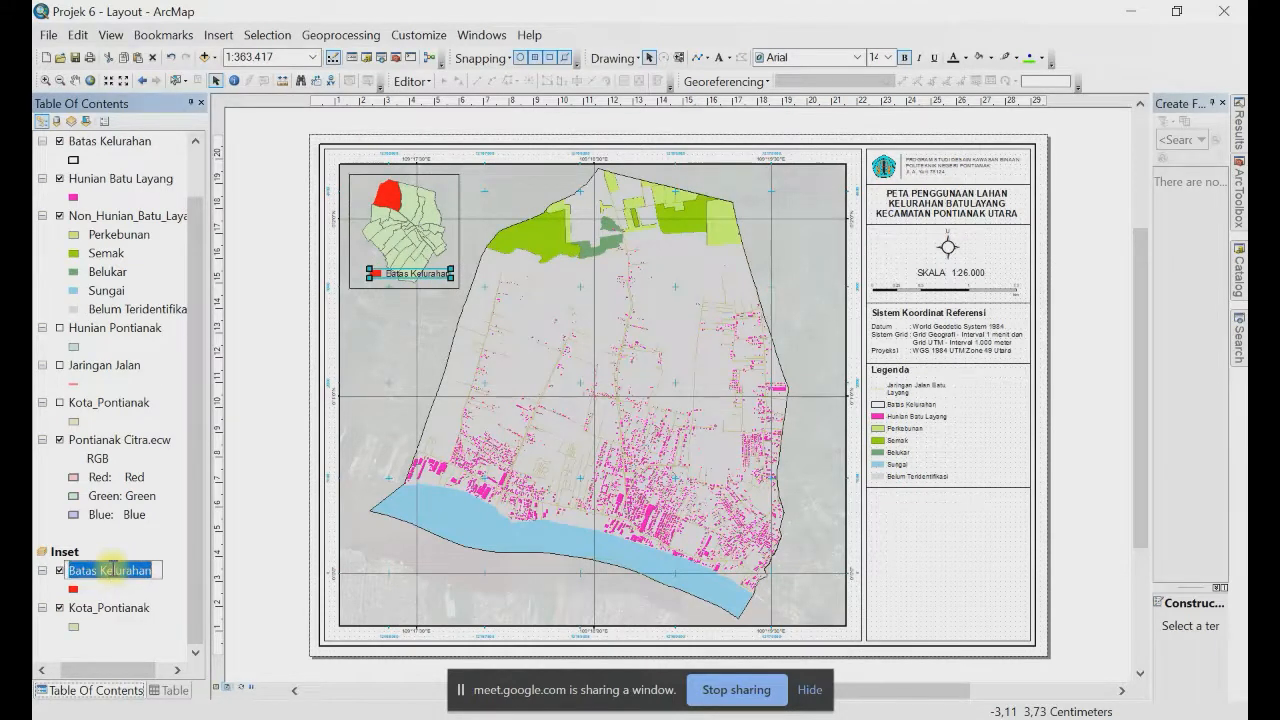
{"action": "type", "text": "LO"}
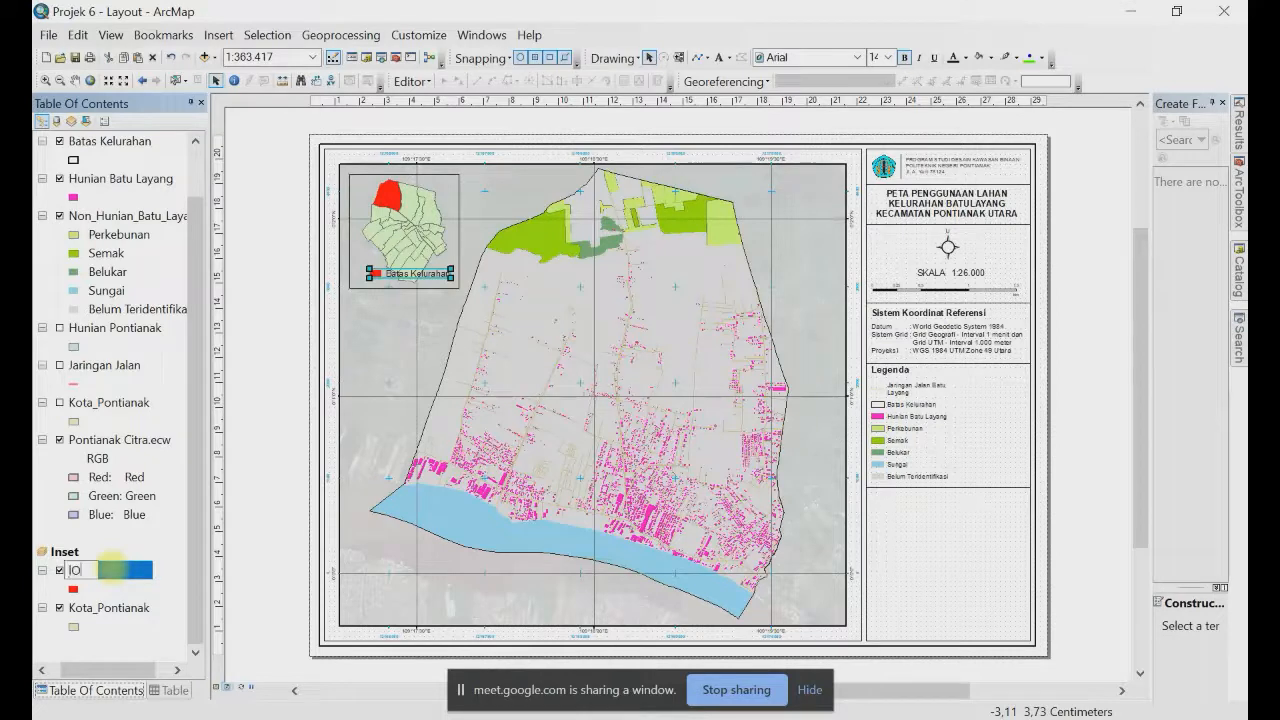
{"action": "key", "text": "BackSpace"}
{"action": "type", "text": "okasi"}
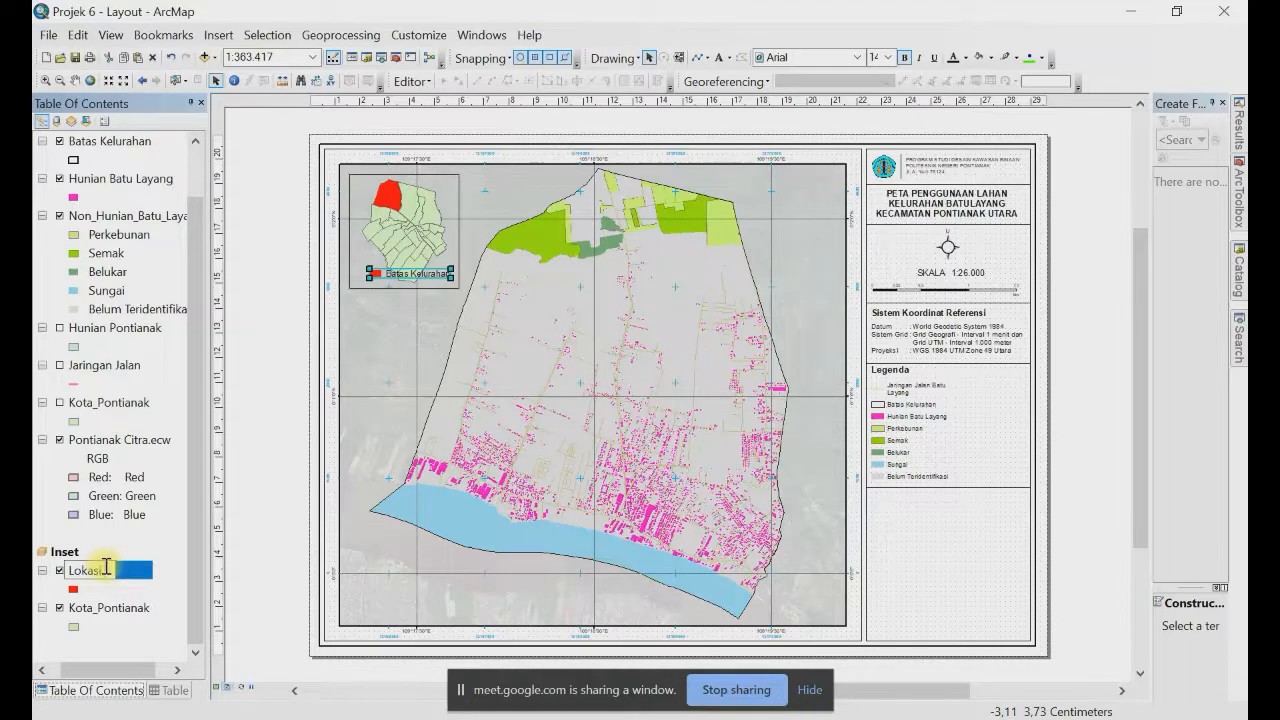
{"action": "type", "text": "Ter"}
{"action": "type", "text": "ja"}
{"action": "key", "text": "Return"}
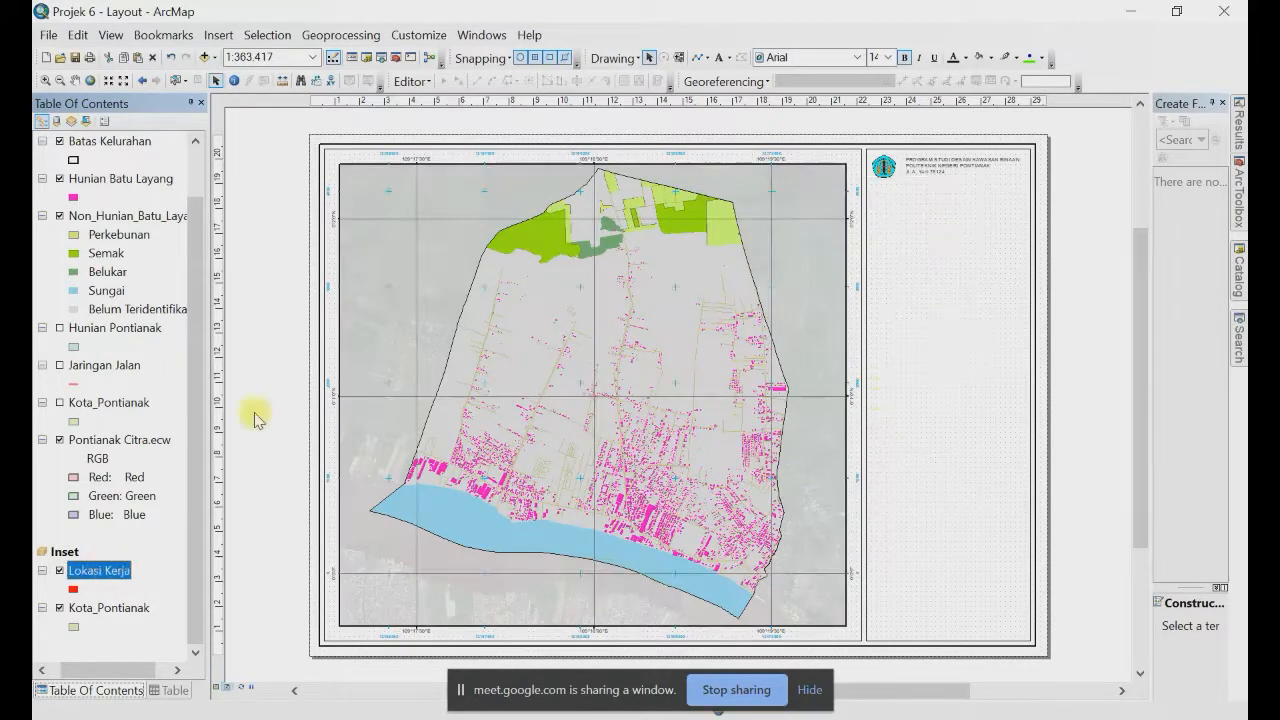
{"action": "left_click_drag", "start_coordinate": [413, 278], "coordinate": [429, 282]}
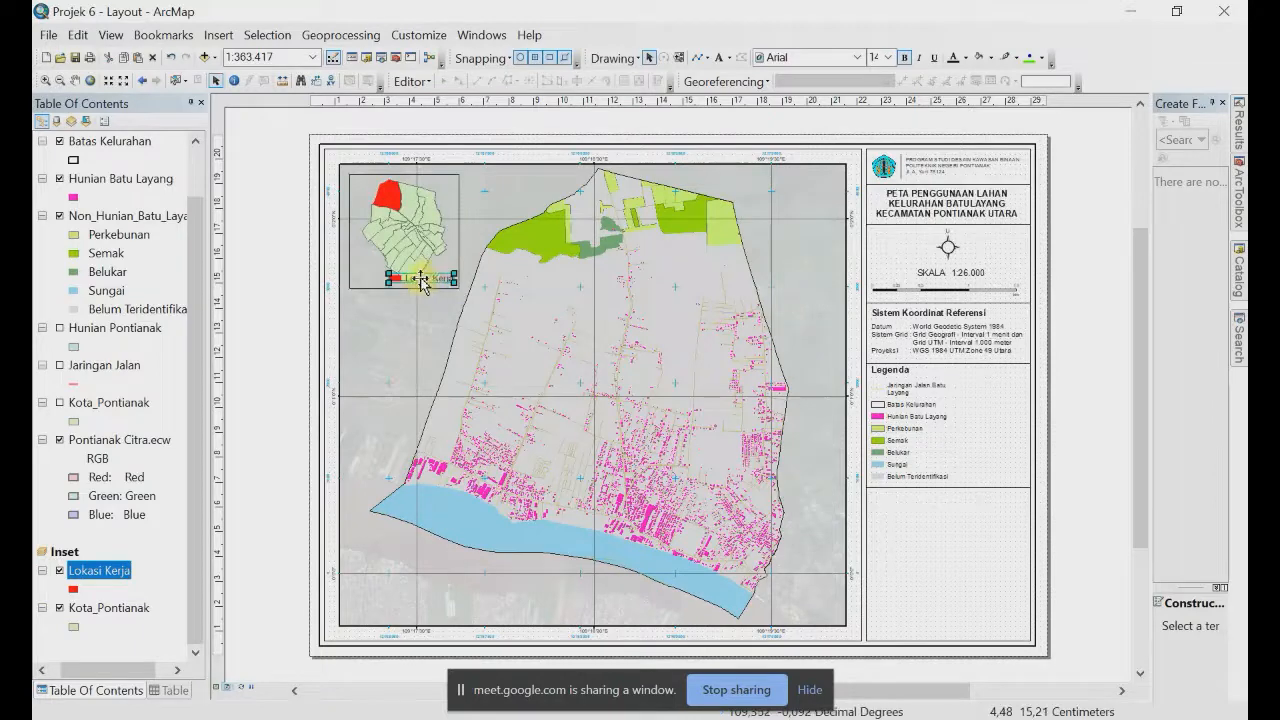
Step: Correct the layer name to 'Lokasi Penelitian' and move its legend to the inset's left edge
{"action": "double_click", "coordinate": [418, 278]}
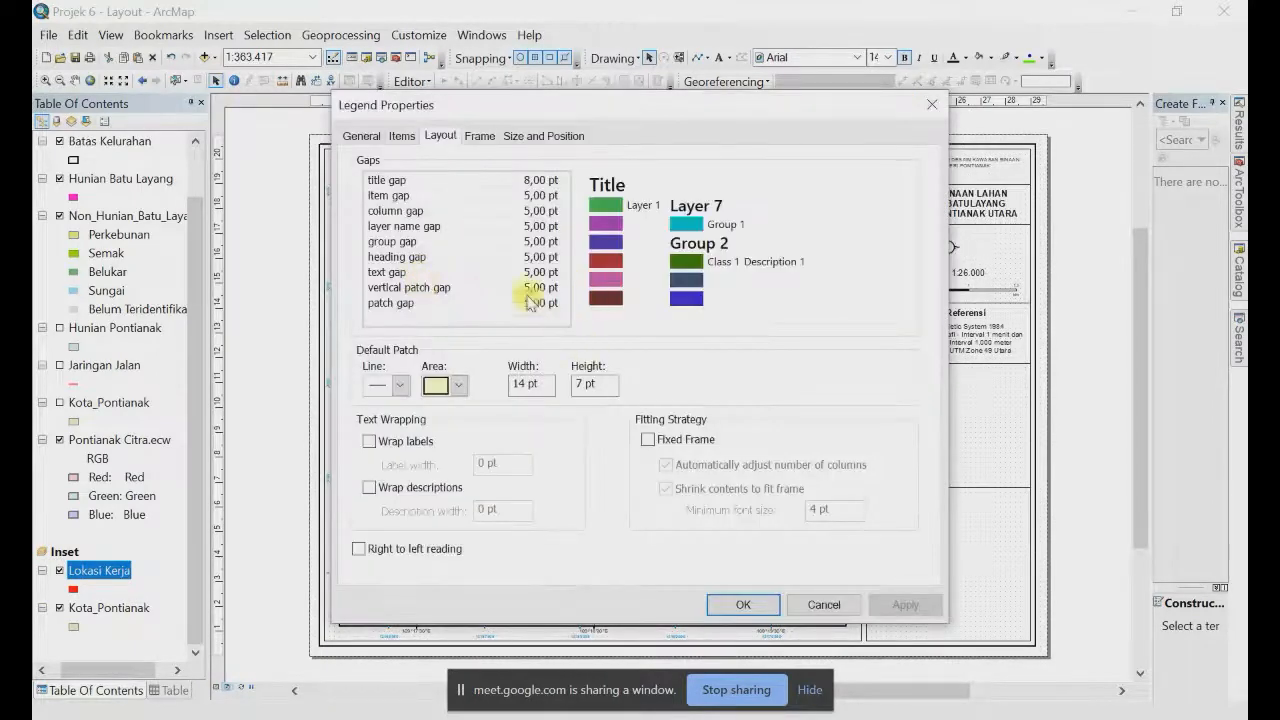
{"action": "key", "text": "Escape"}
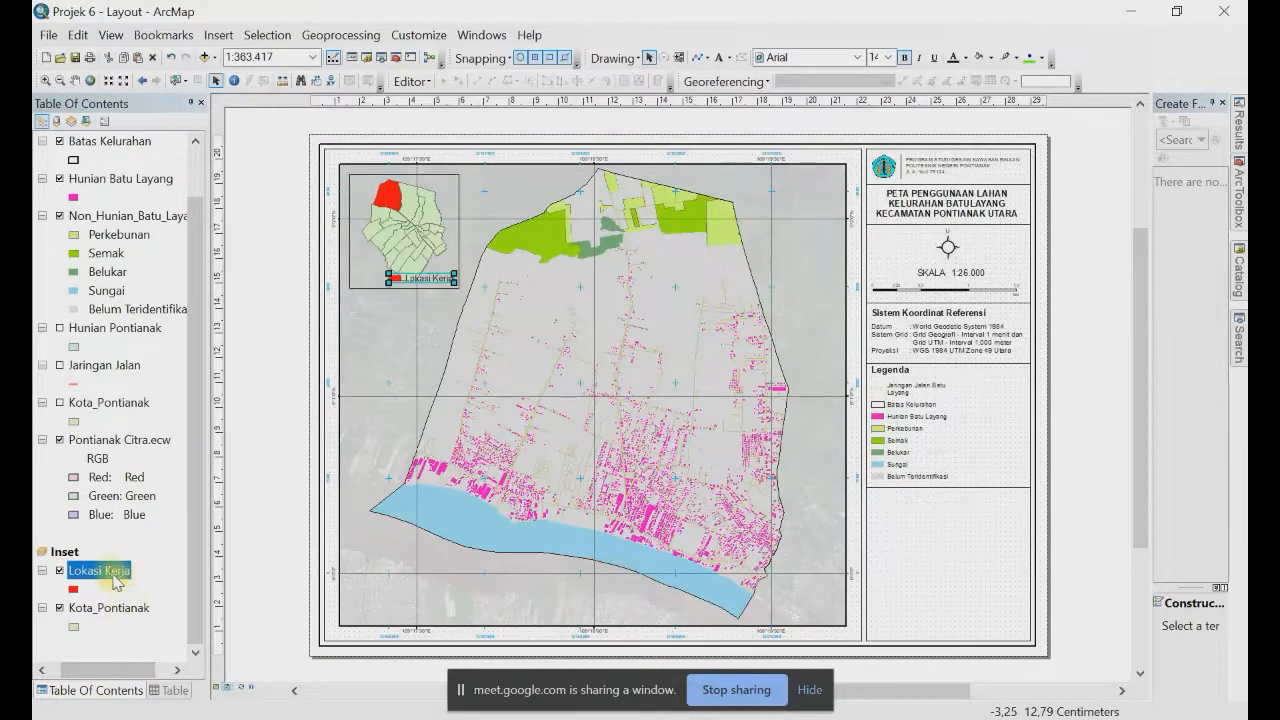
{"action": "left_click", "coordinate": [111, 575]}
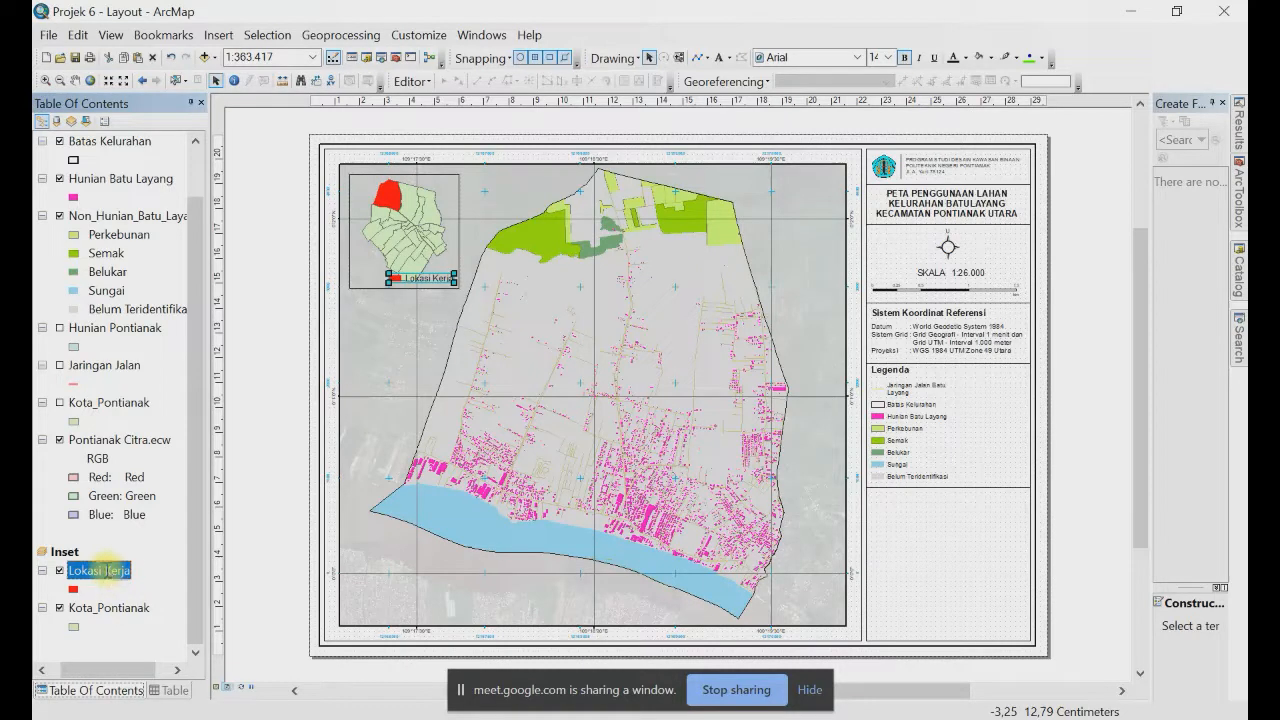
{"action": "left_click_drag", "start_coordinate": [104, 570], "coordinate": [173, 576]}
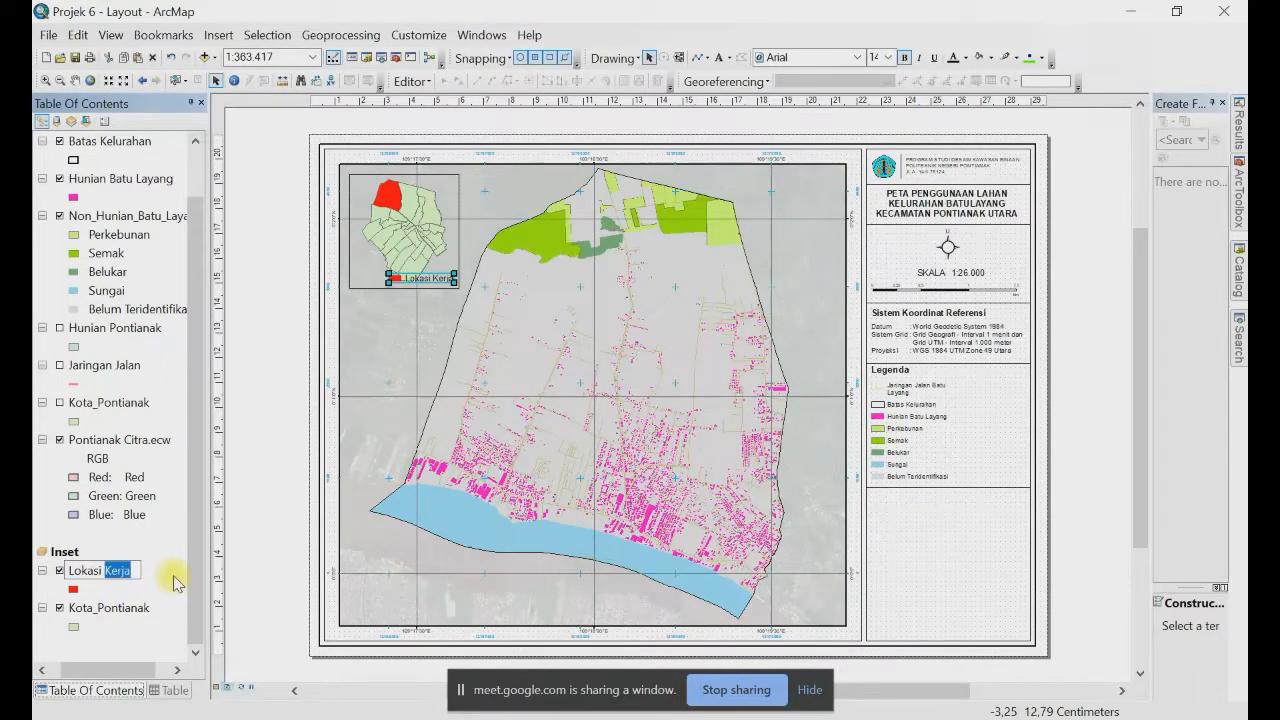
{"action": "type", "text": "Penelitian"}
{"action": "key", "text": "Return"}
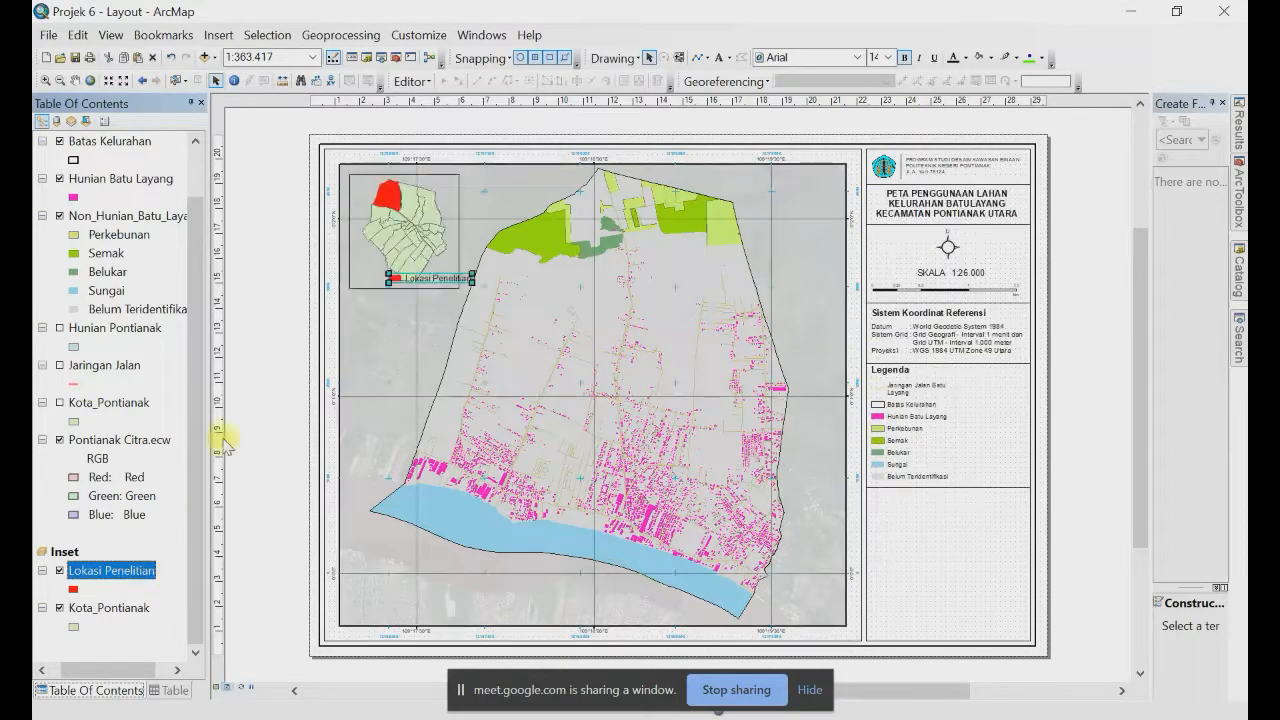
{"action": "left_click_drag", "start_coordinate": [415, 283], "coordinate": [383, 284]}
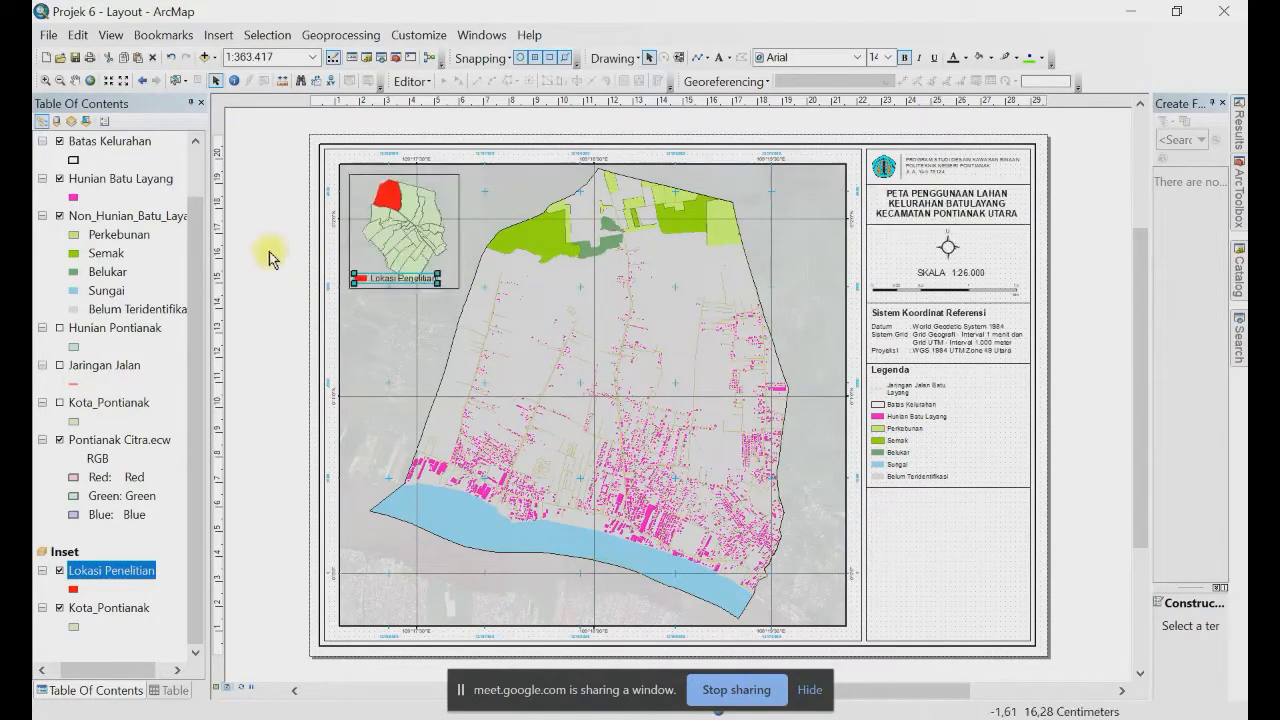
Step: Start a new tick-marks-and-labels graticule from the inset frame's Grids properties
{"action": "left_click", "coordinate": [384, 205]}
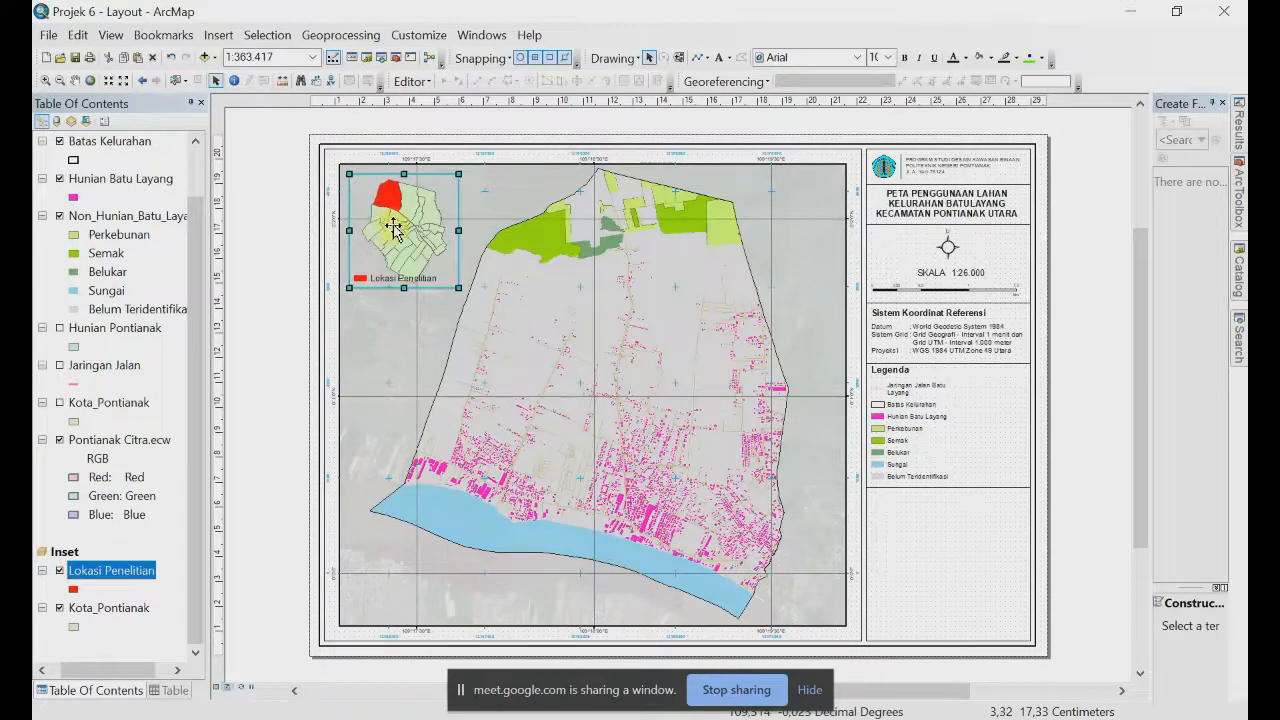
{"action": "right_click", "coordinate": [401, 231]}
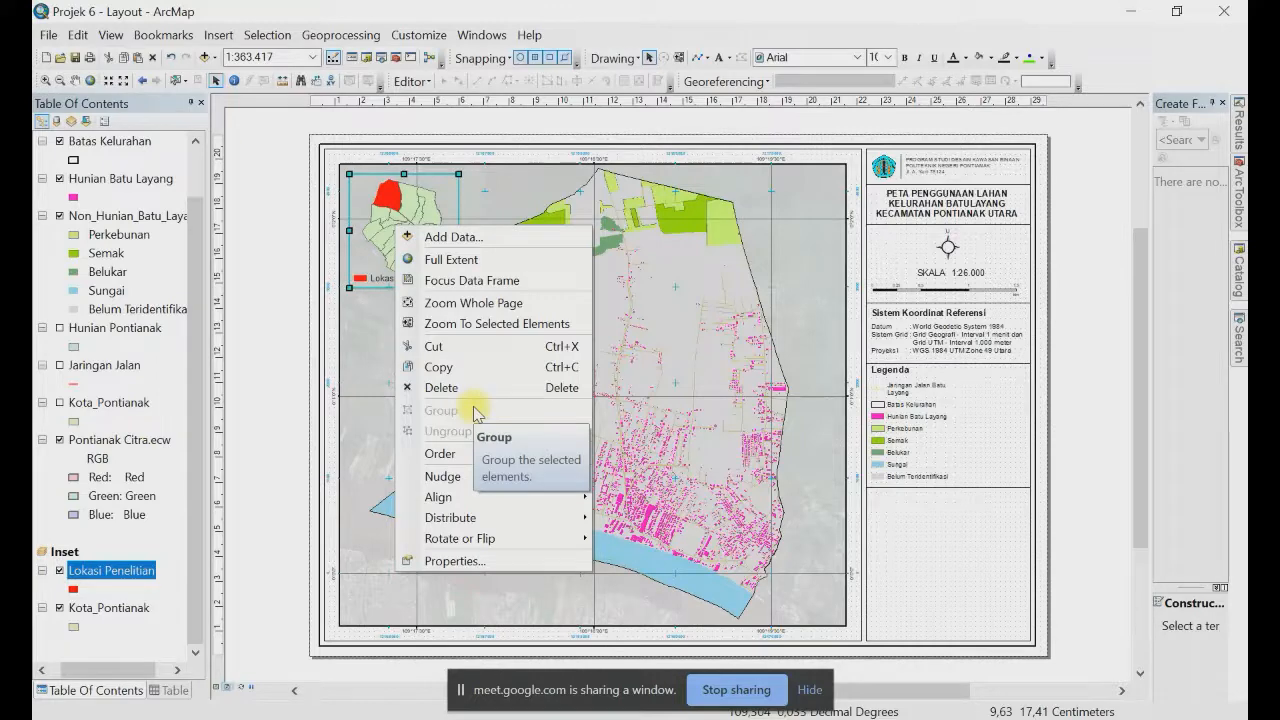
{"action": "left_click", "coordinate": [446, 561]}
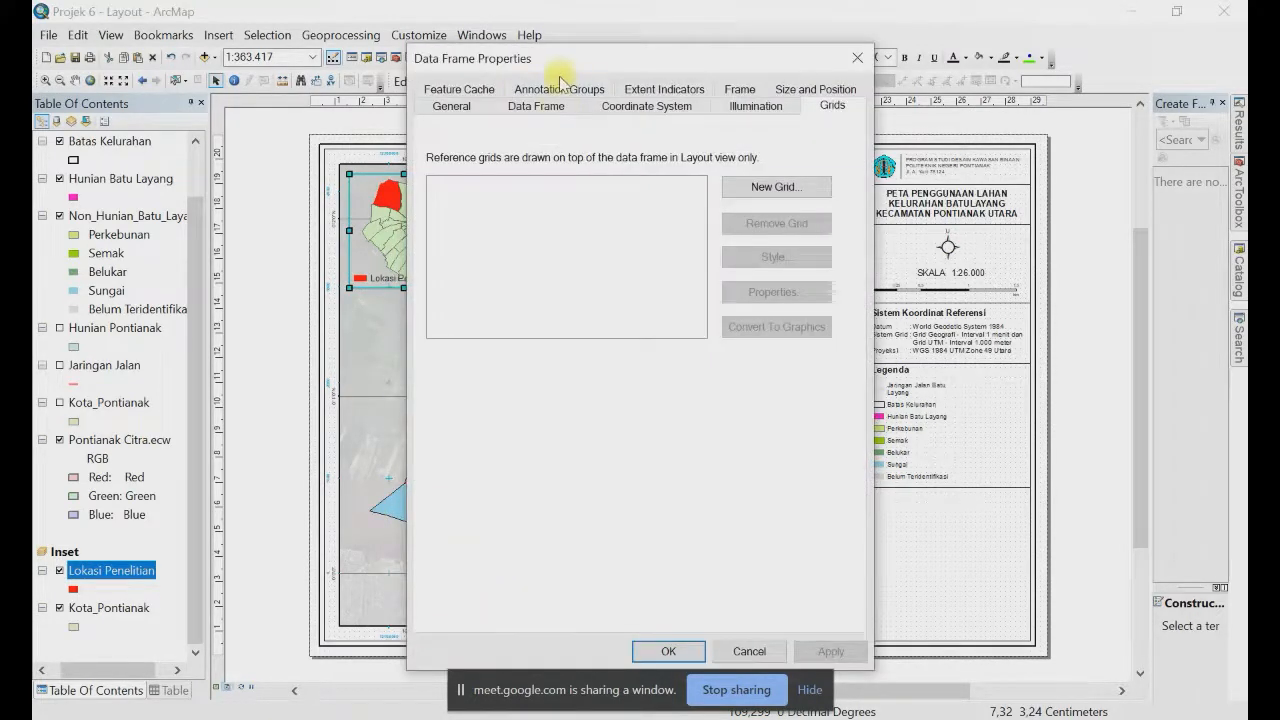
{"action": "left_click_drag", "start_coordinate": [562, 76], "coordinate": [797, 76]}
{"action": "left_click", "coordinate": [1028, 192]}
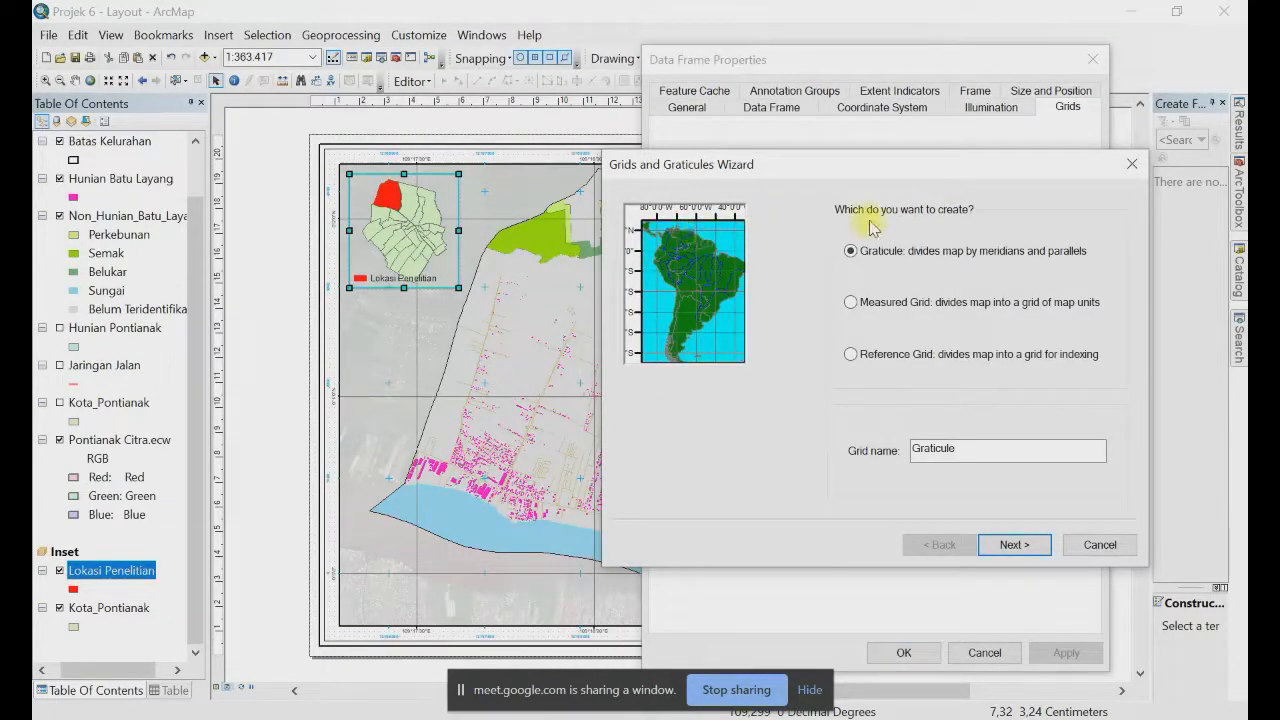
{"action": "left_click", "coordinate": [1018, 546]}
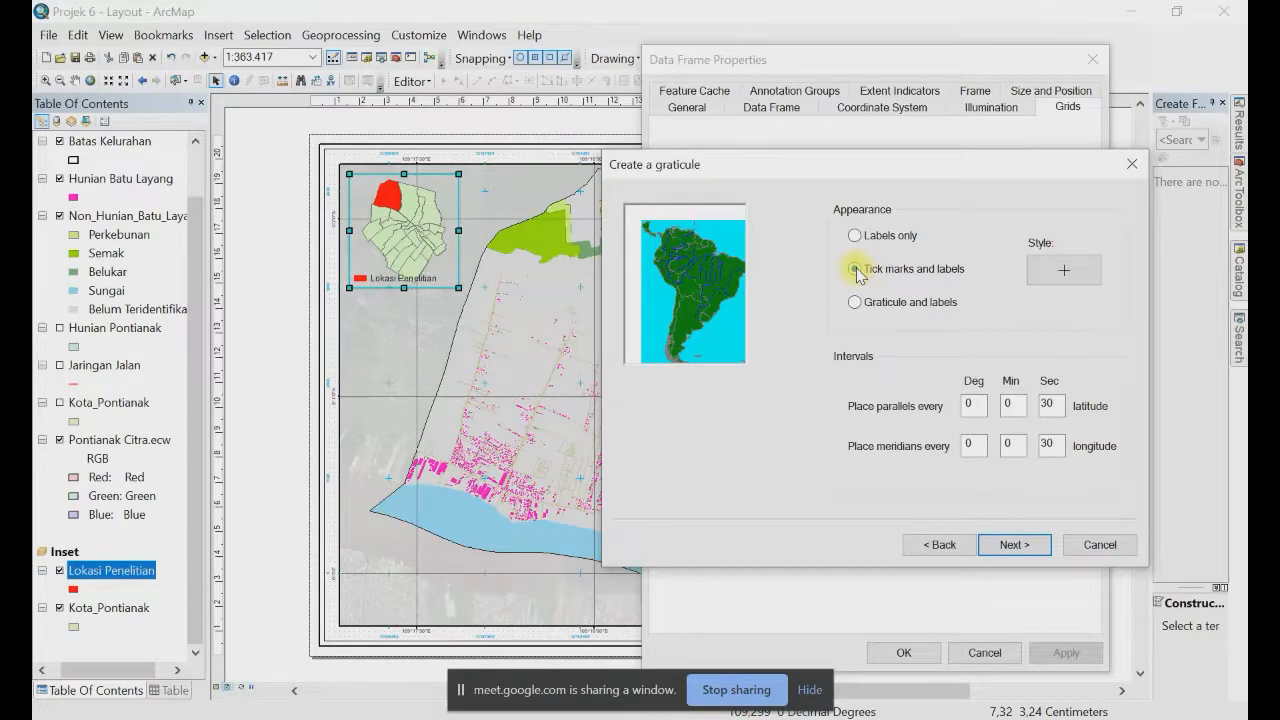
{"action": "left_click", "coordinate": [855, 269]}
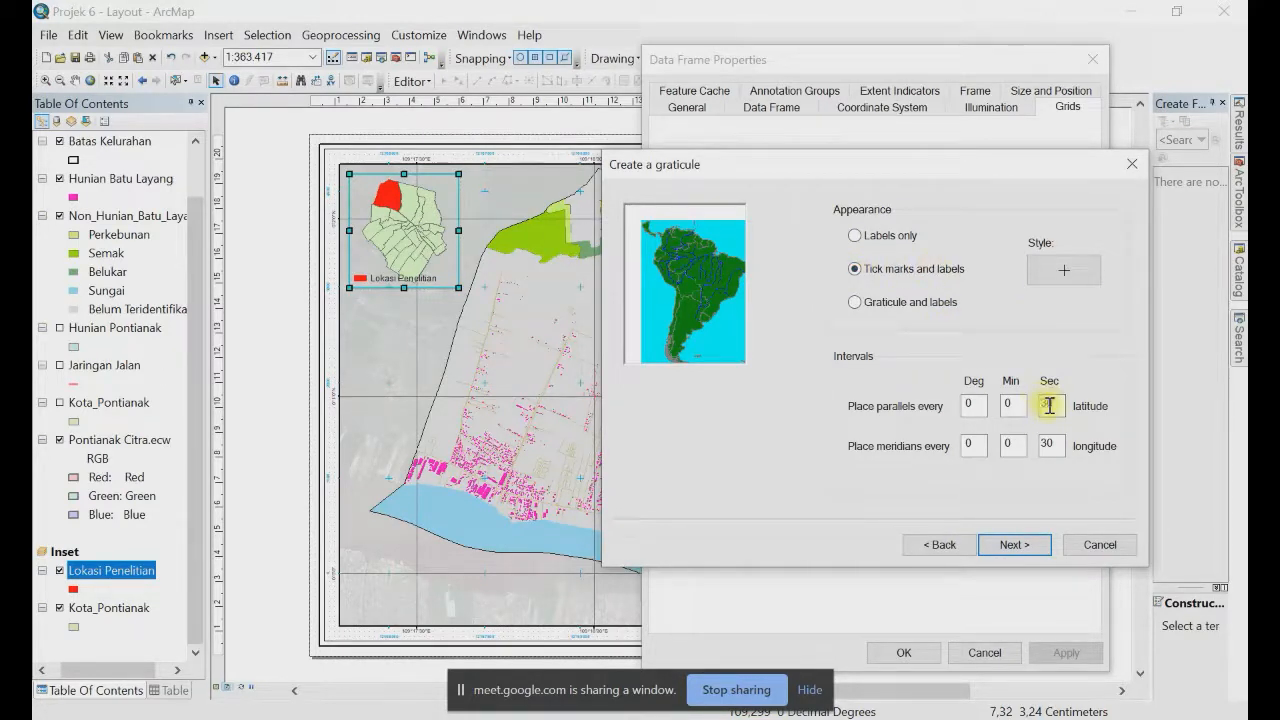
Step: Set parallel and meridian intervals to 0°1'0" and finish the graticule
{"action": "double_click", "coordinate": [1011, 403]}
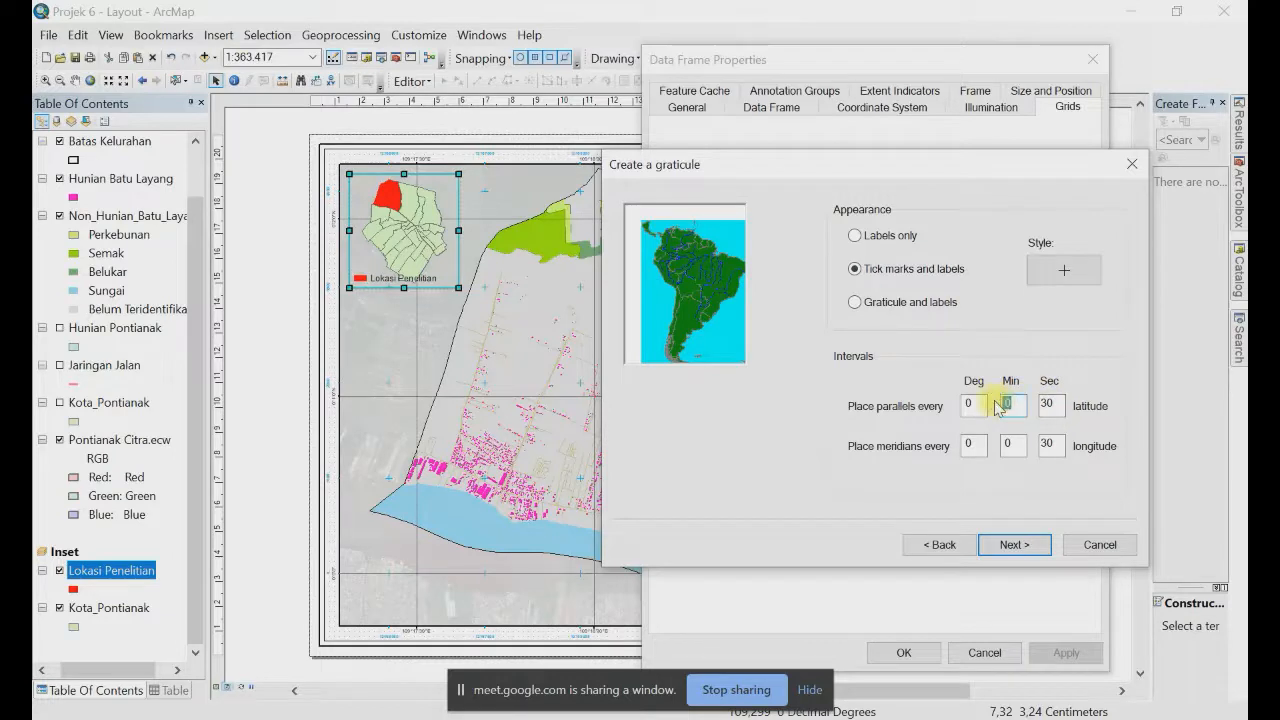
{"action": "type", "text": "1"}
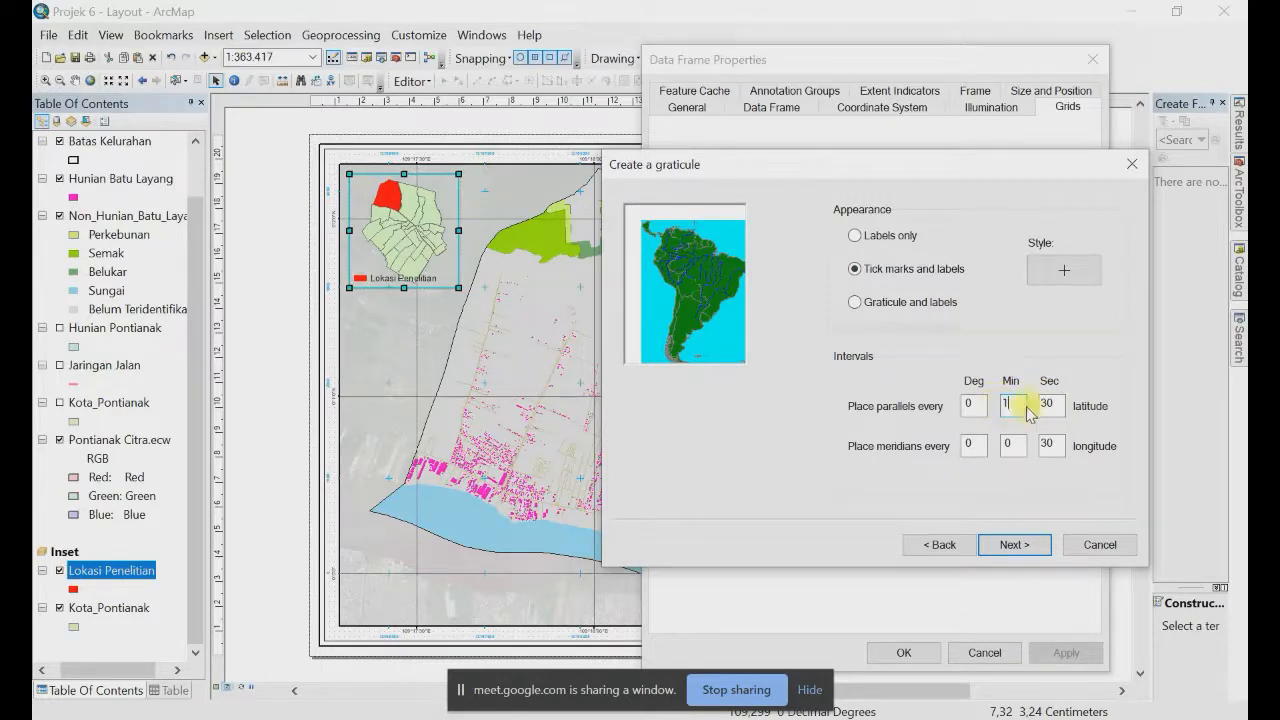
{"action": "key", "text": "Tab"}
{"action": "type", "text": "0"}
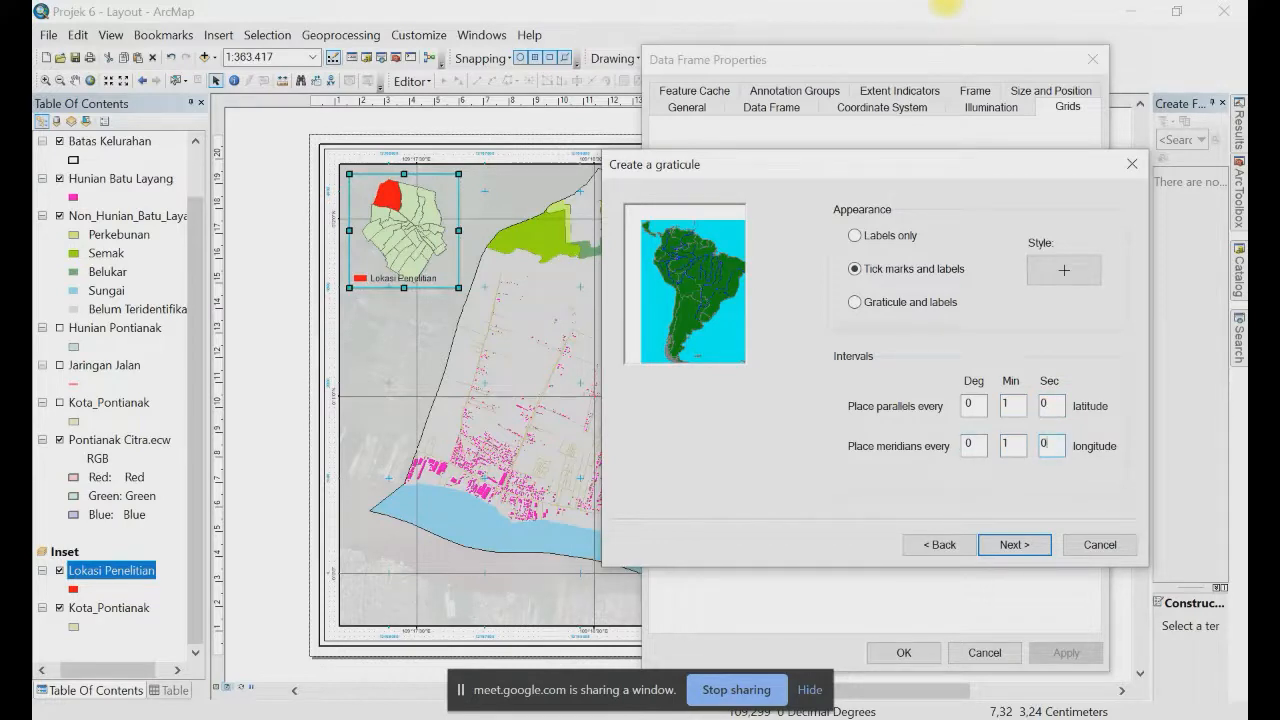
{"action": "key", "text": "Tab"}
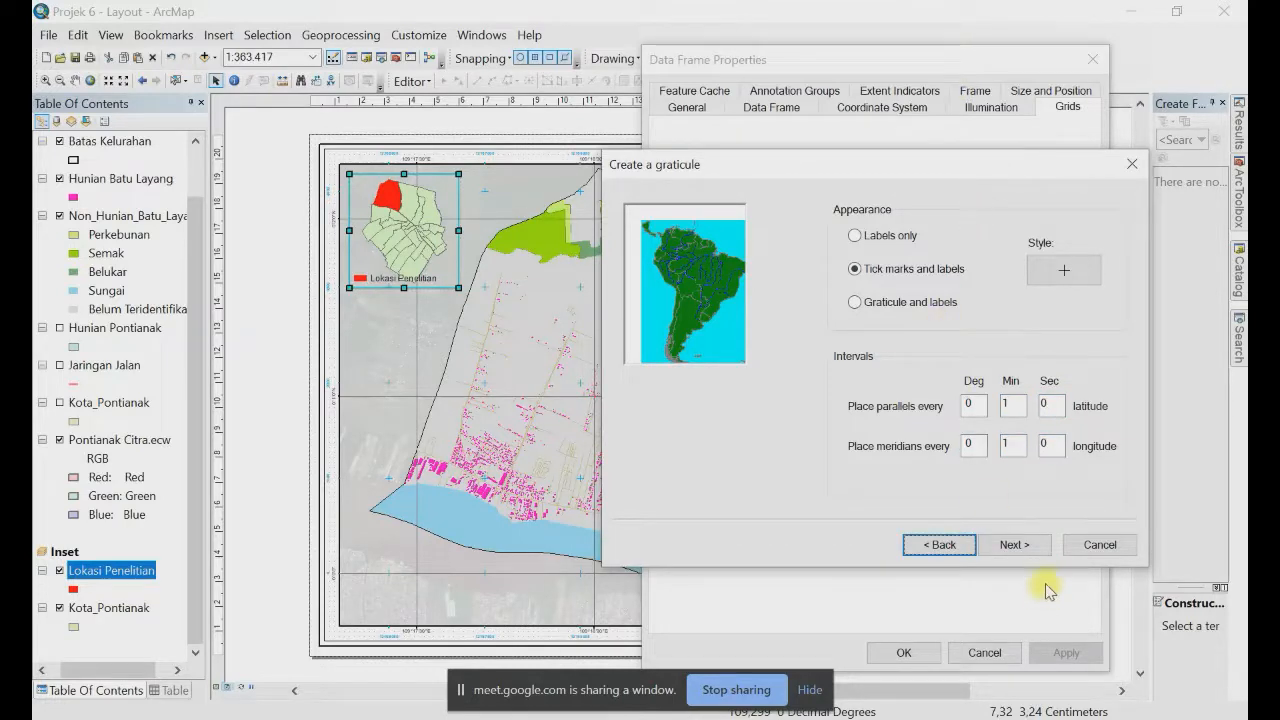
{"action": "left_click", "coordinate": [1011, 547]}
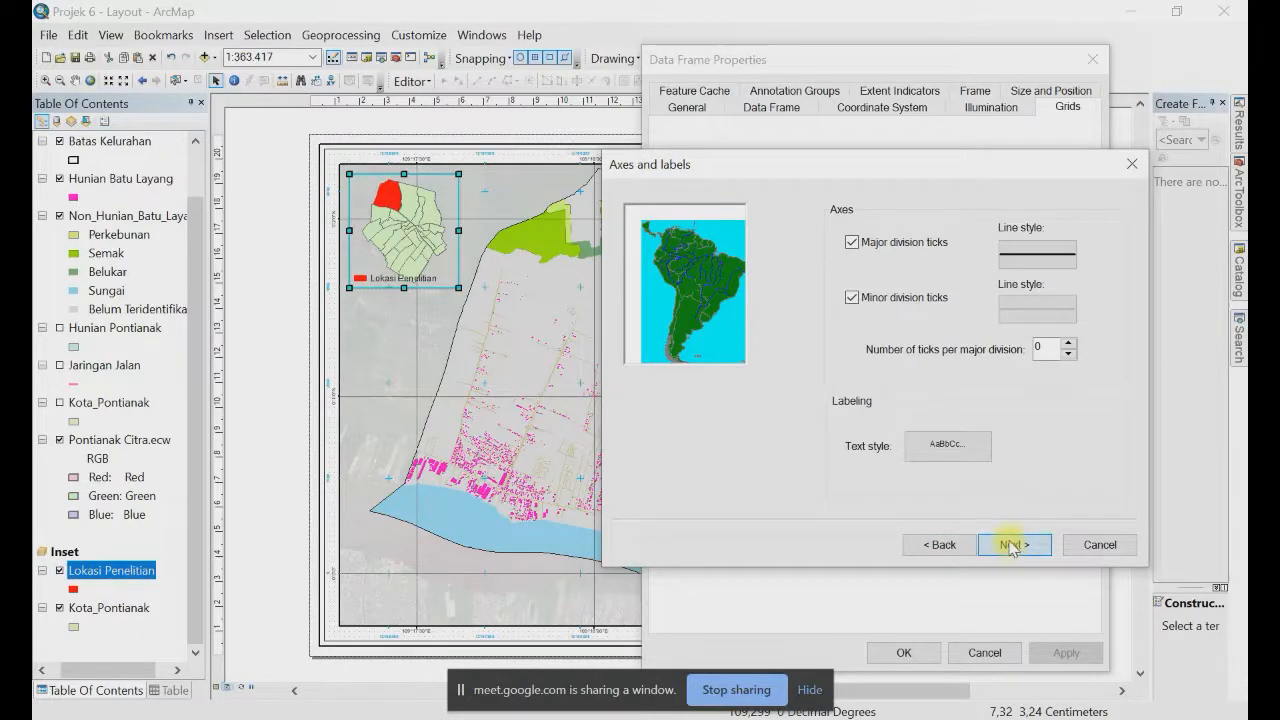
{"action": "left_click", "coordinate": [1011, 545]}
{"action": "left_click", "coordinate": [1011, 545]}
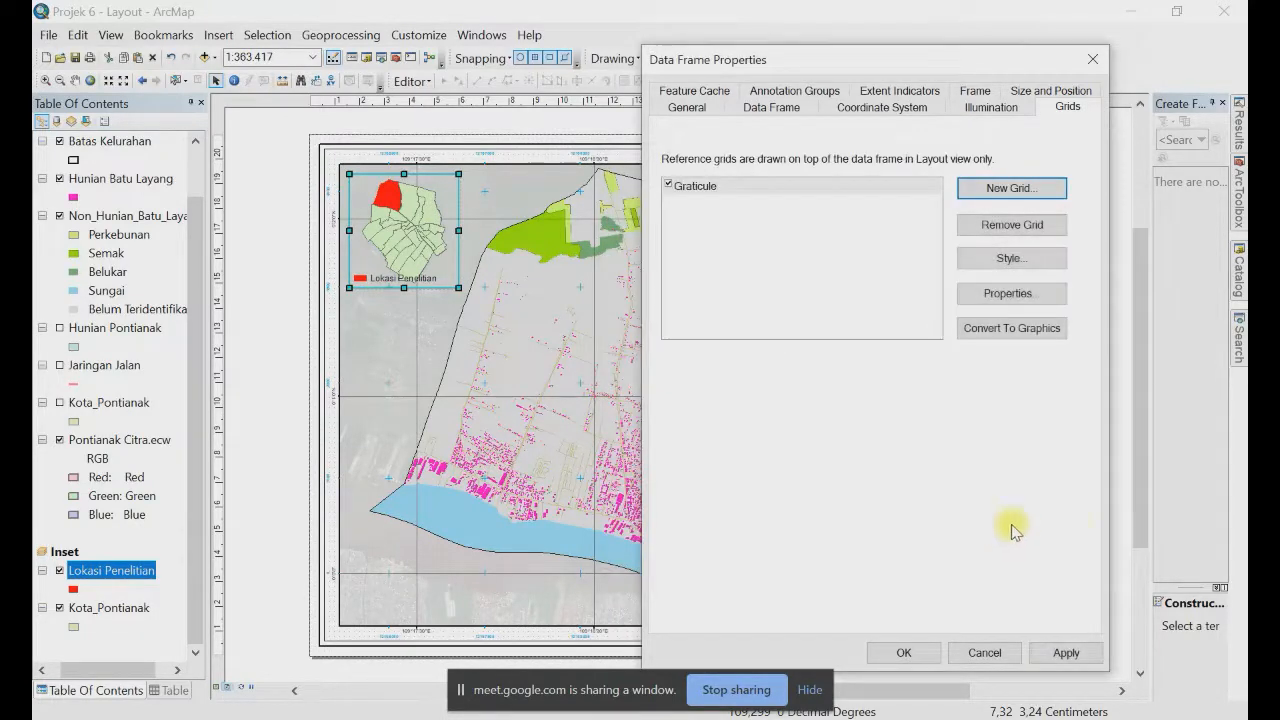
Step: Apply the new graticule to the inset and make its left and right labels vertical
{"action": "left_click", "coordinate": [1066, 652]}
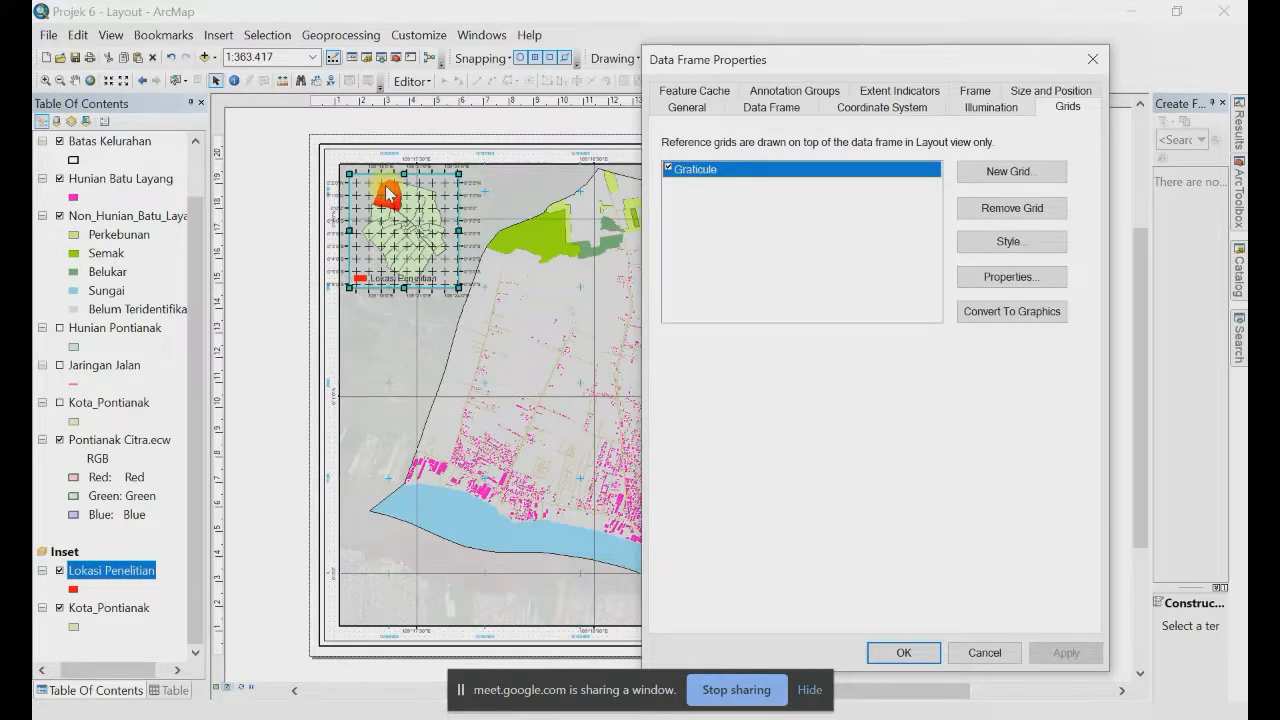
{"action": "left_click", "coordinate": [1010, 277]}
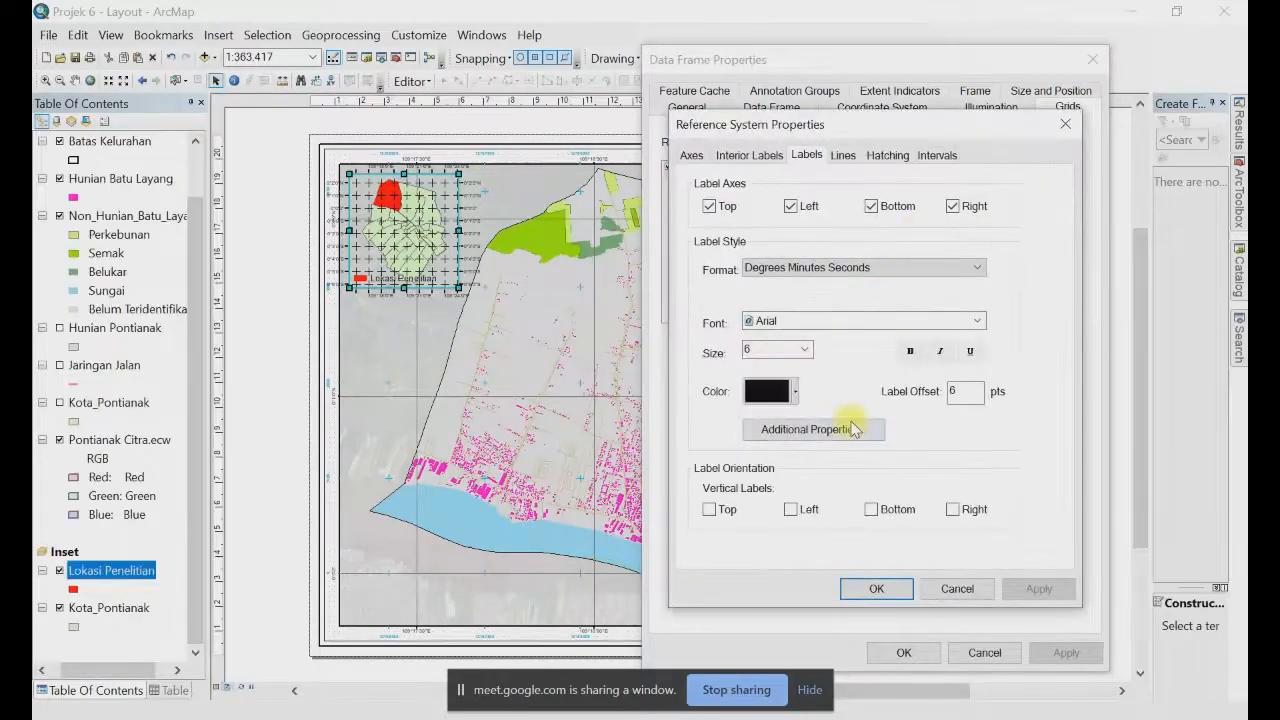
{"action": "left_click", "coordinate": [791, 509]}
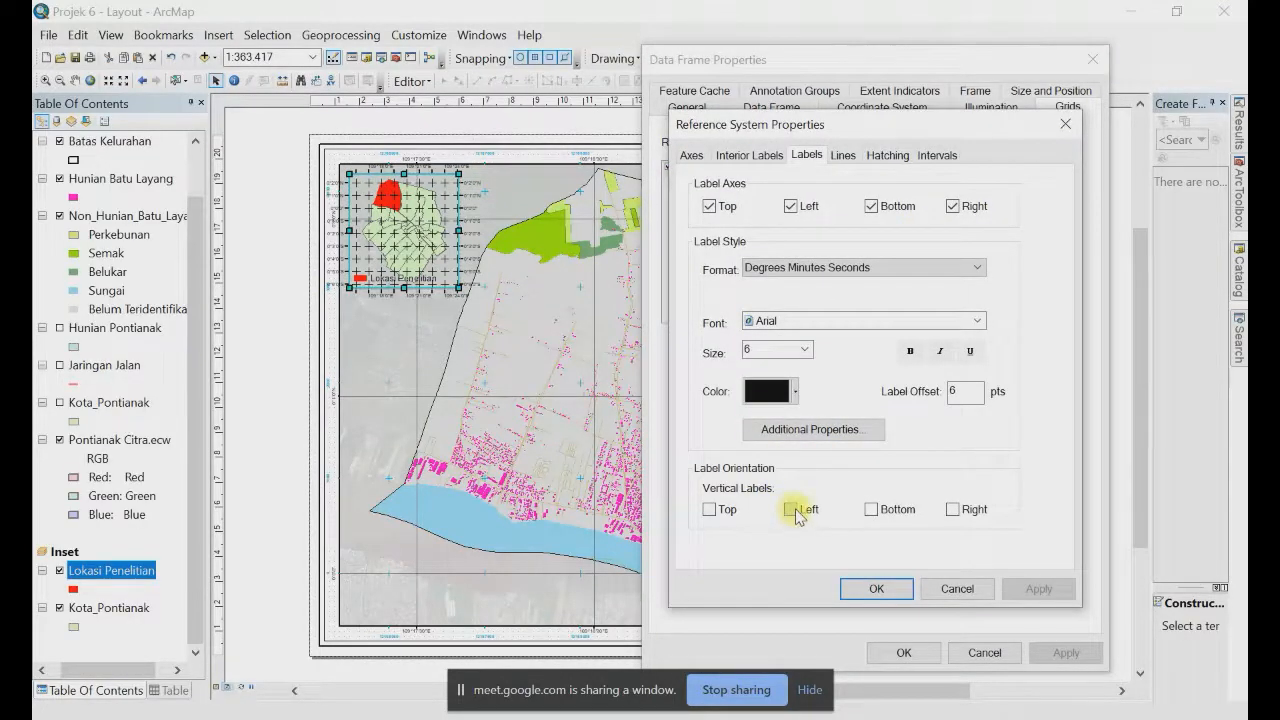
{"action": "left_click", "coordinate": [952, 510]}
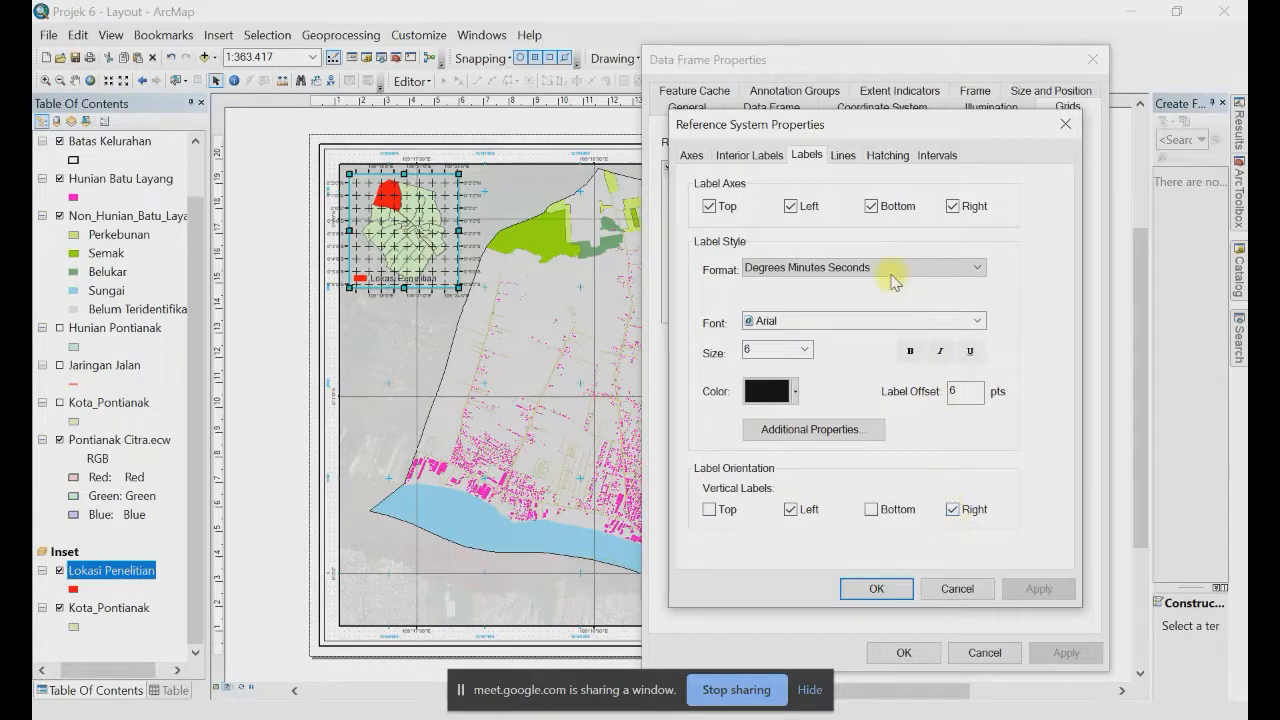
Step: Set the graticule's X and Y intervals to 3 minutes and apply to the inset
{"action": "left_click", "coordinate": [936, 155]}
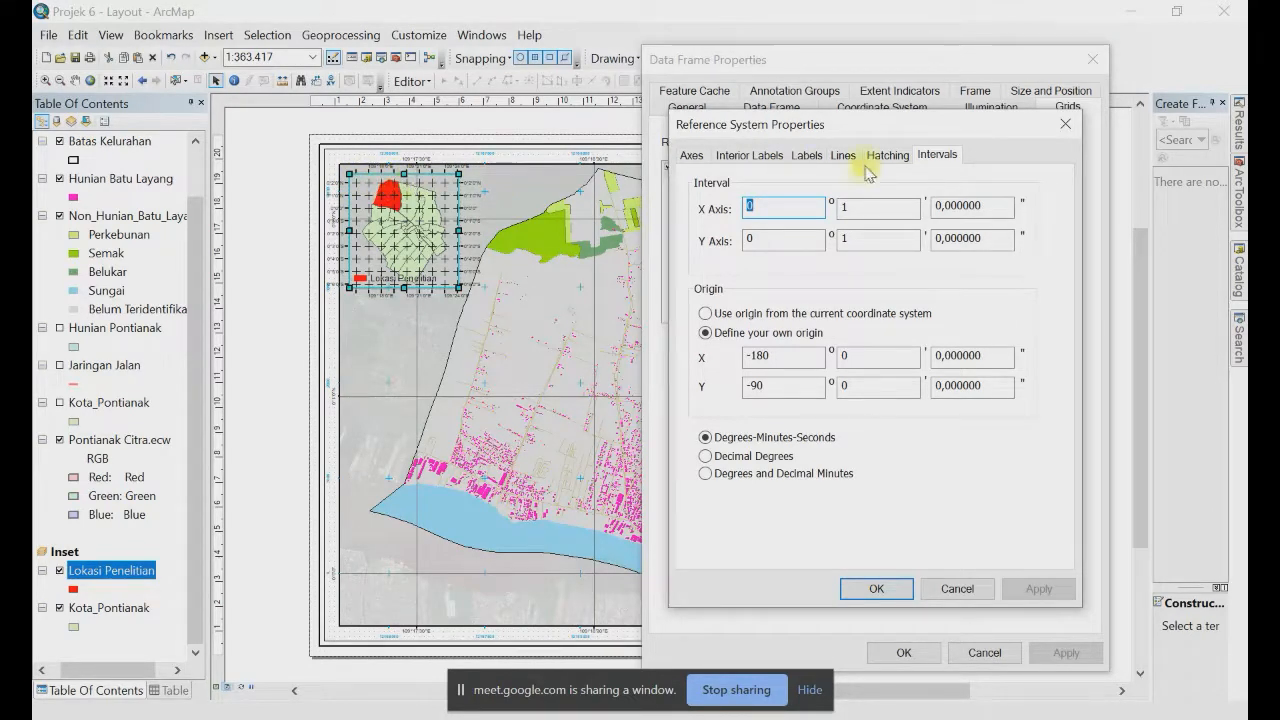
{"action": "double_click", "coordinate": [838, 205]}
{"action": "type", "text": "3"}
{"action": "double_click", "coordinate": [849, 238]}
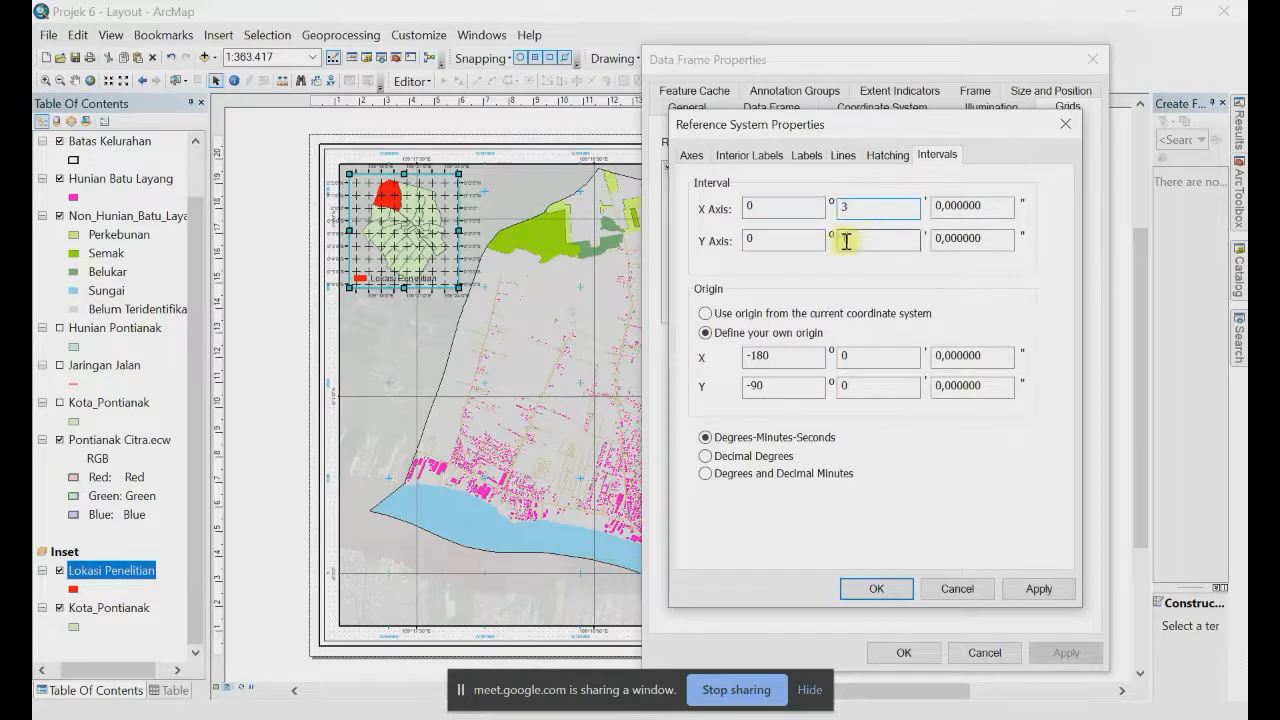
{"action": "type", "text": "3"}
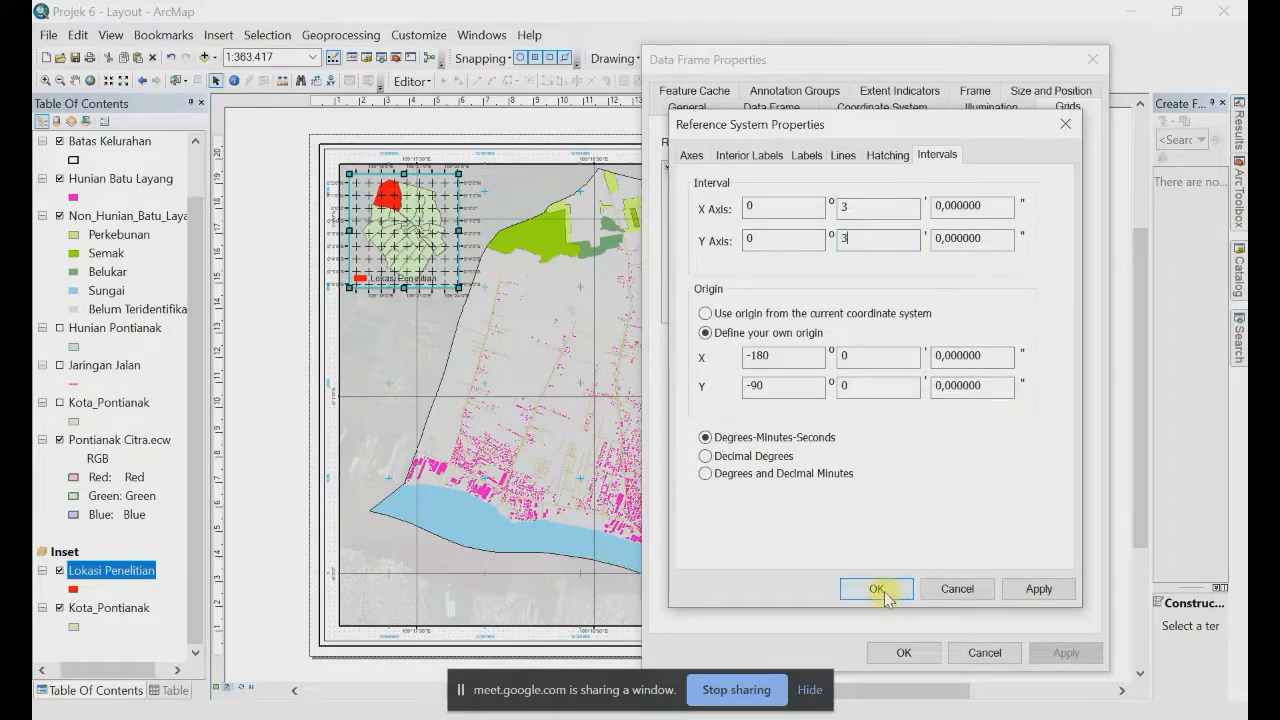
{"action": "left_click", "coordinate": [886, 591]}
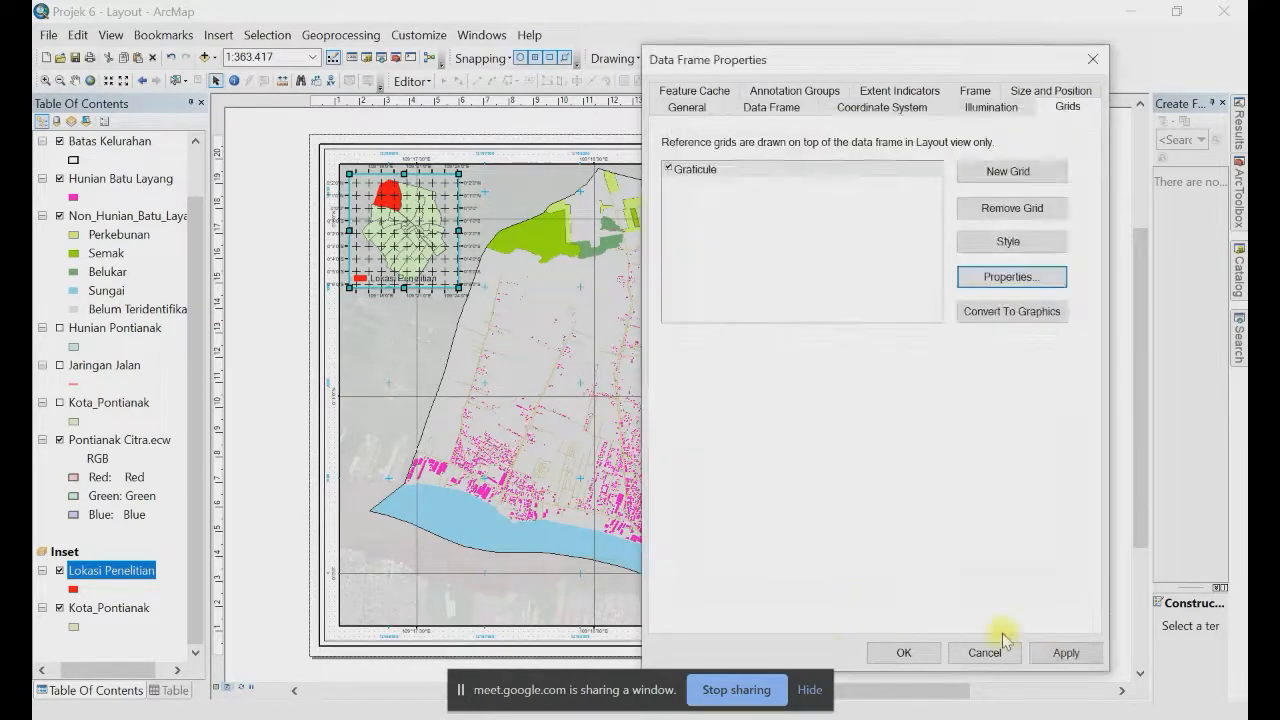
{"action": "left_click", "coordinate": [1066, 652]}
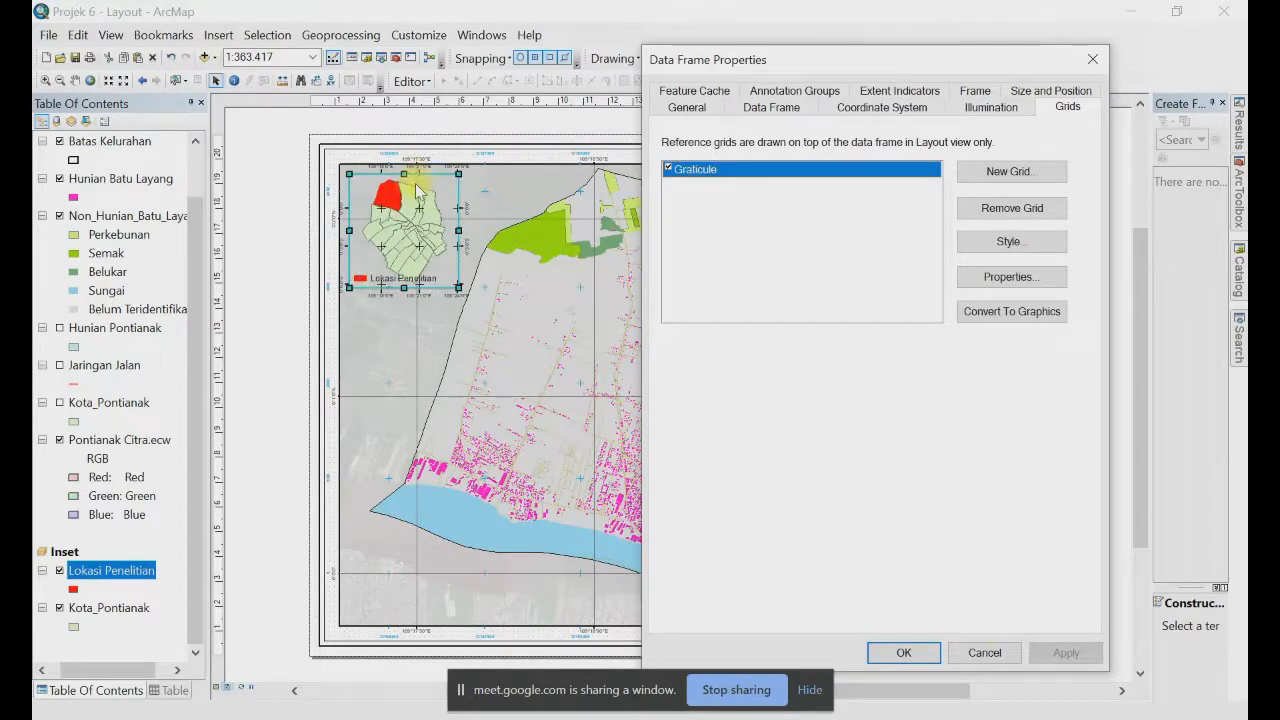
Step: Reduce the graticule's major tick size
{"action": "left_click", "coordinate": [1011, 277]}
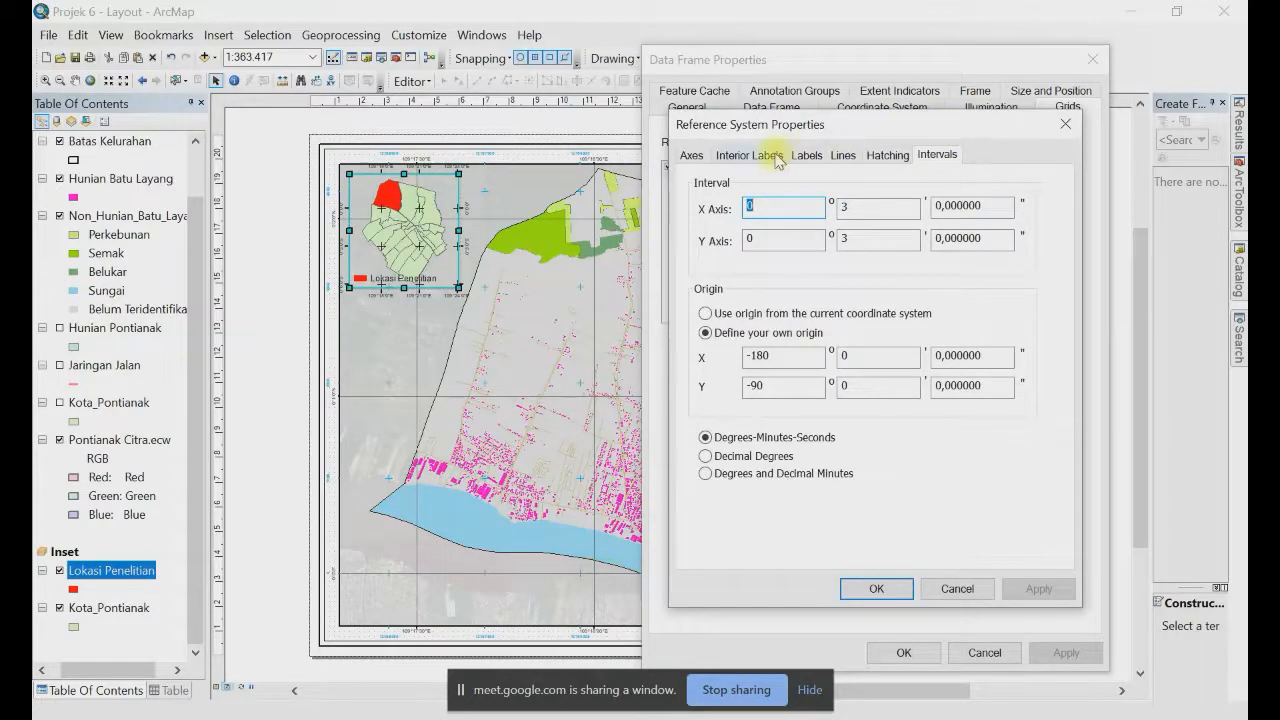
{"action": "left_click", "coordinate": [688, 157]}
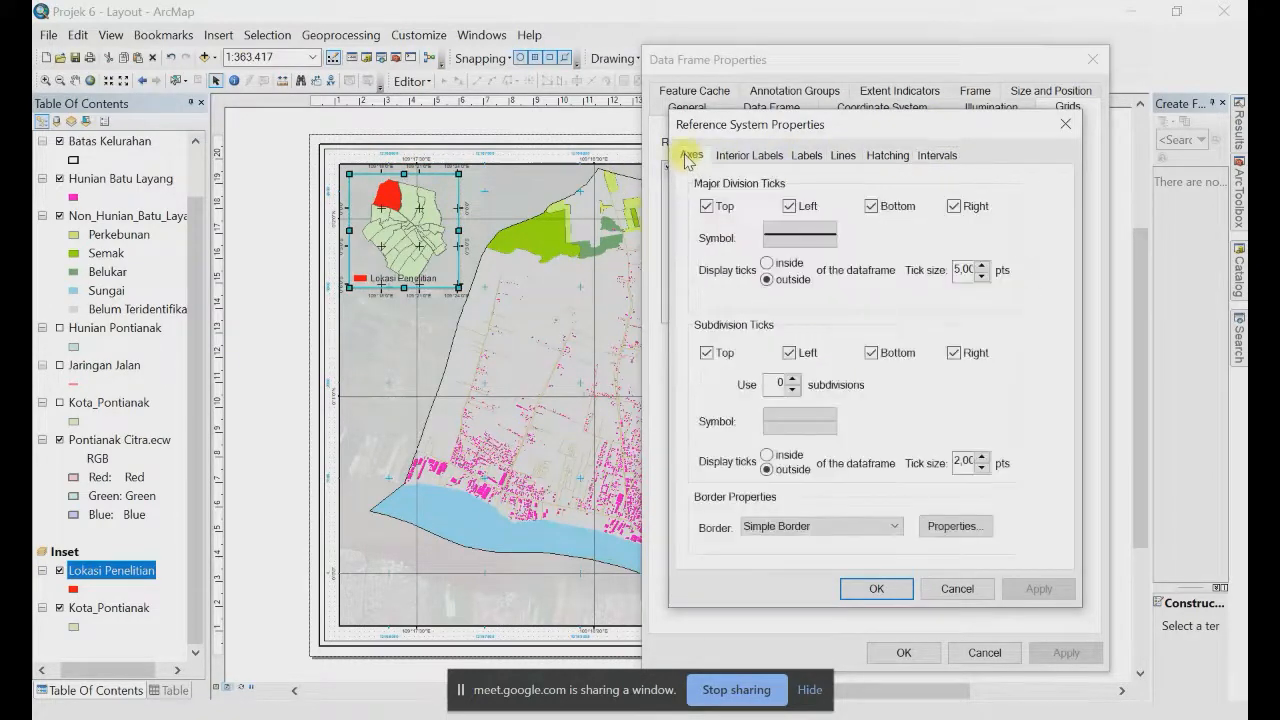
{"action": "left_click", "coordinate": [981, 275]}
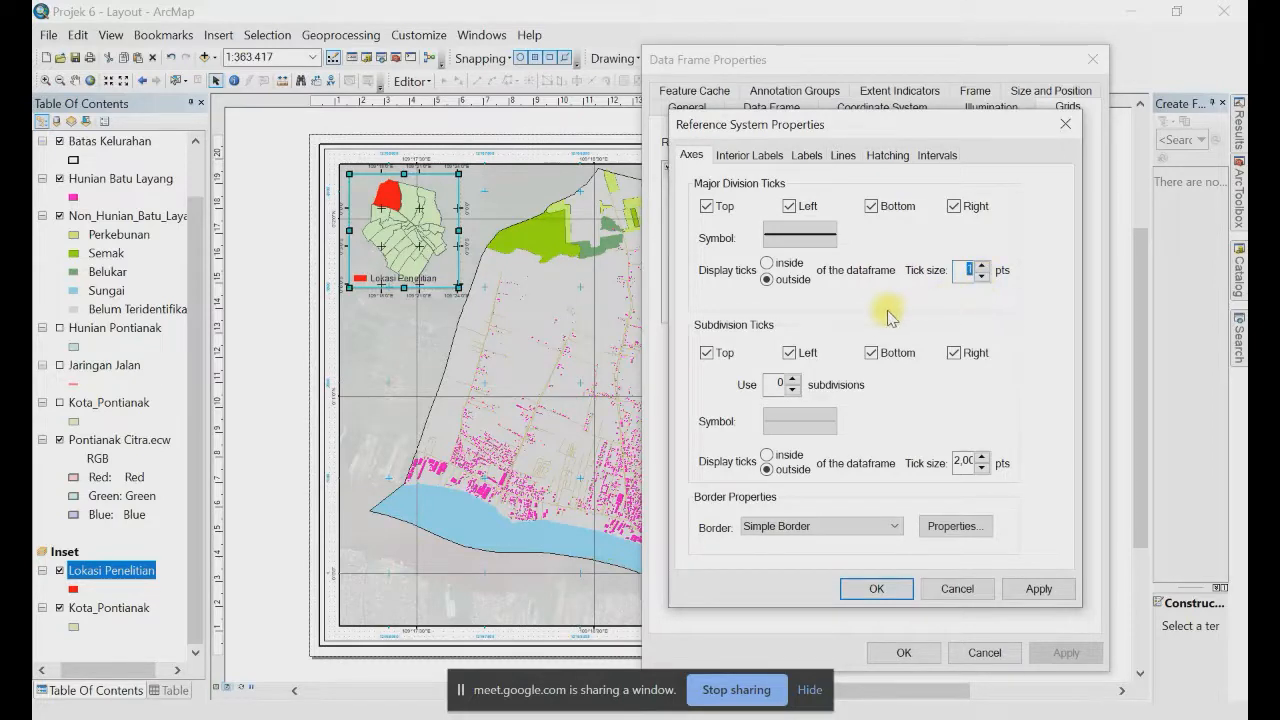
Step: Set the graticule labels to size 5 with a 3 pt offset
{"action": "left_click", "coordinate": [805, 155]}
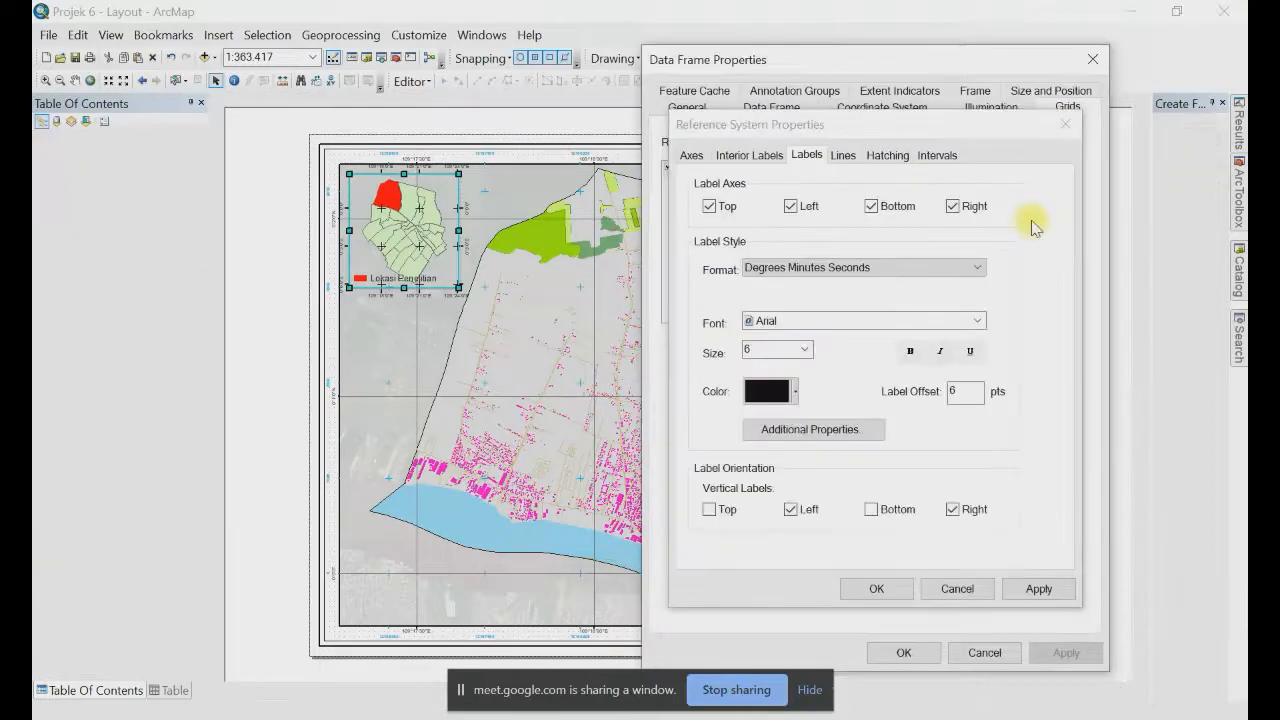
{"action": "left_click", "coordinate": [803, 349]}
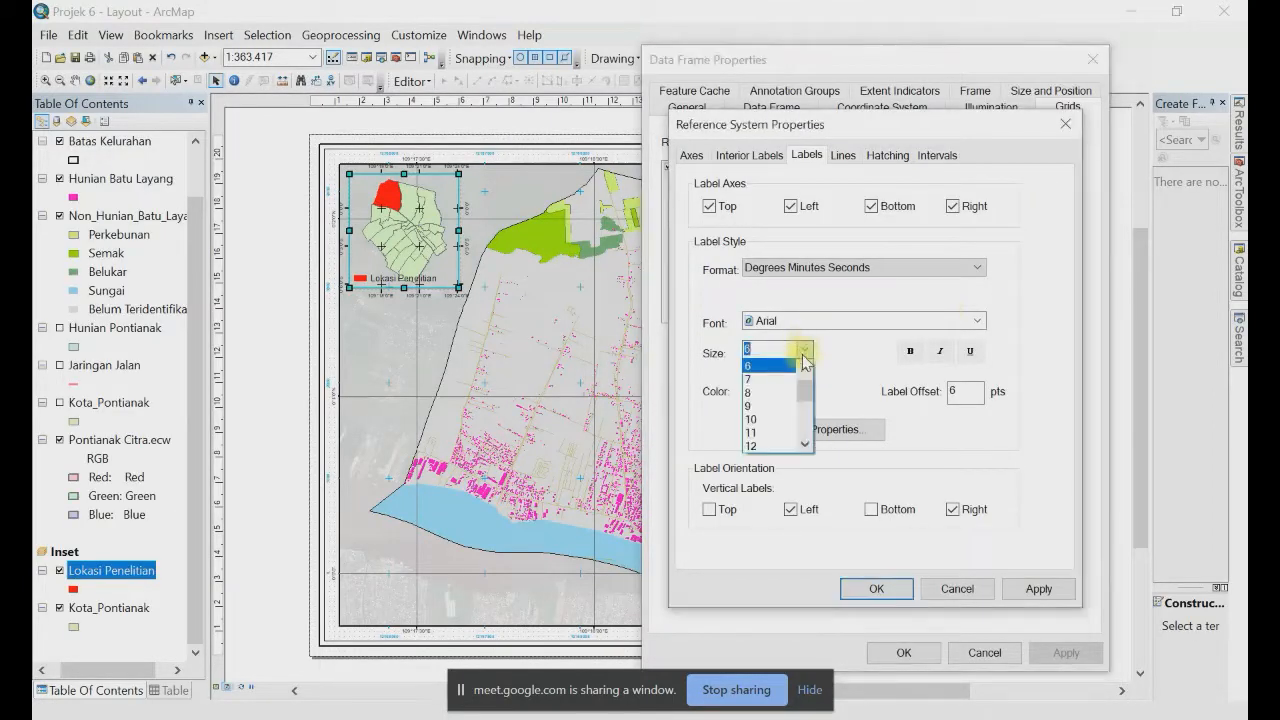
{"action": "left_click", "coordinate": [762, 372]}
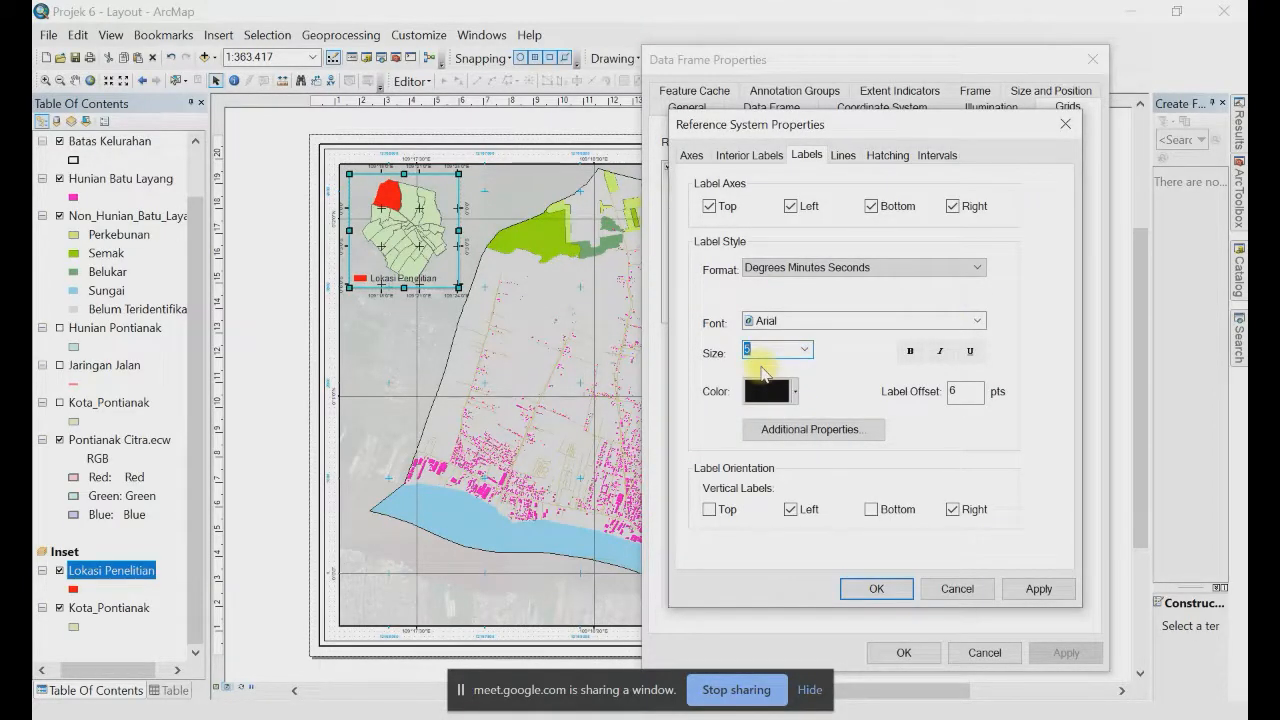
{"action": "double_click", "coordinate": [956, 394]}
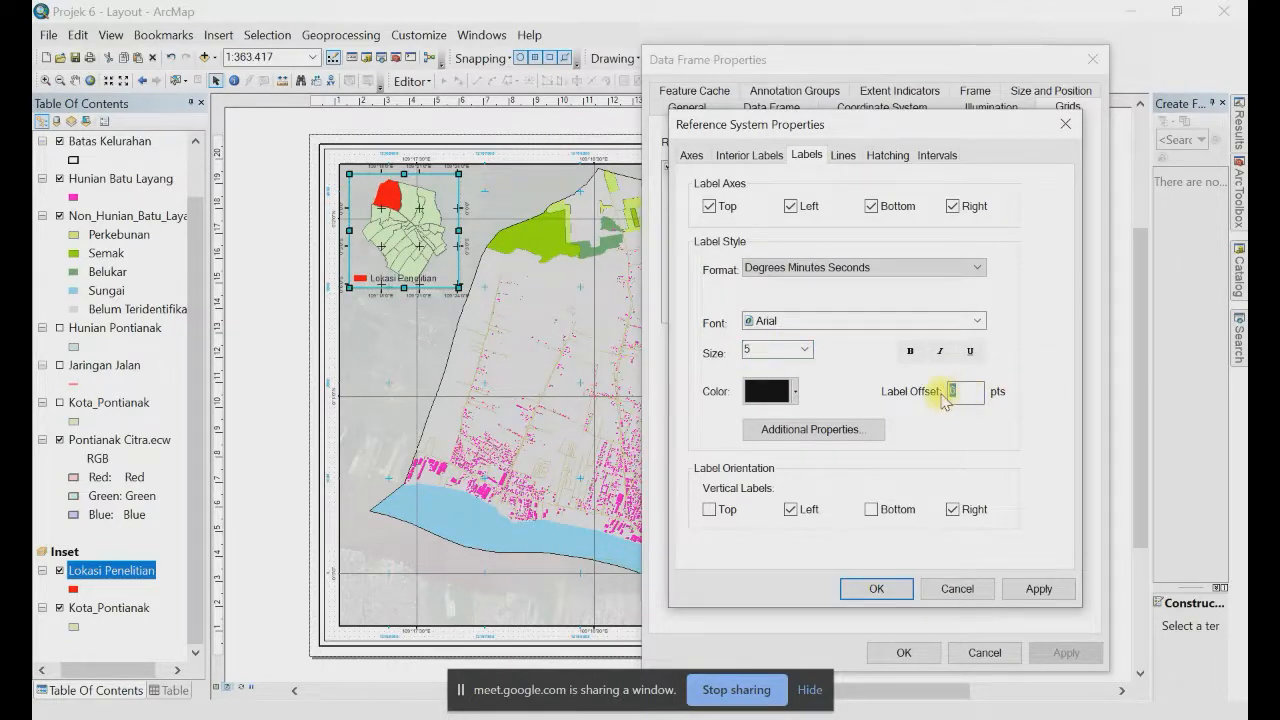
{"action": "type", "text": "3"}
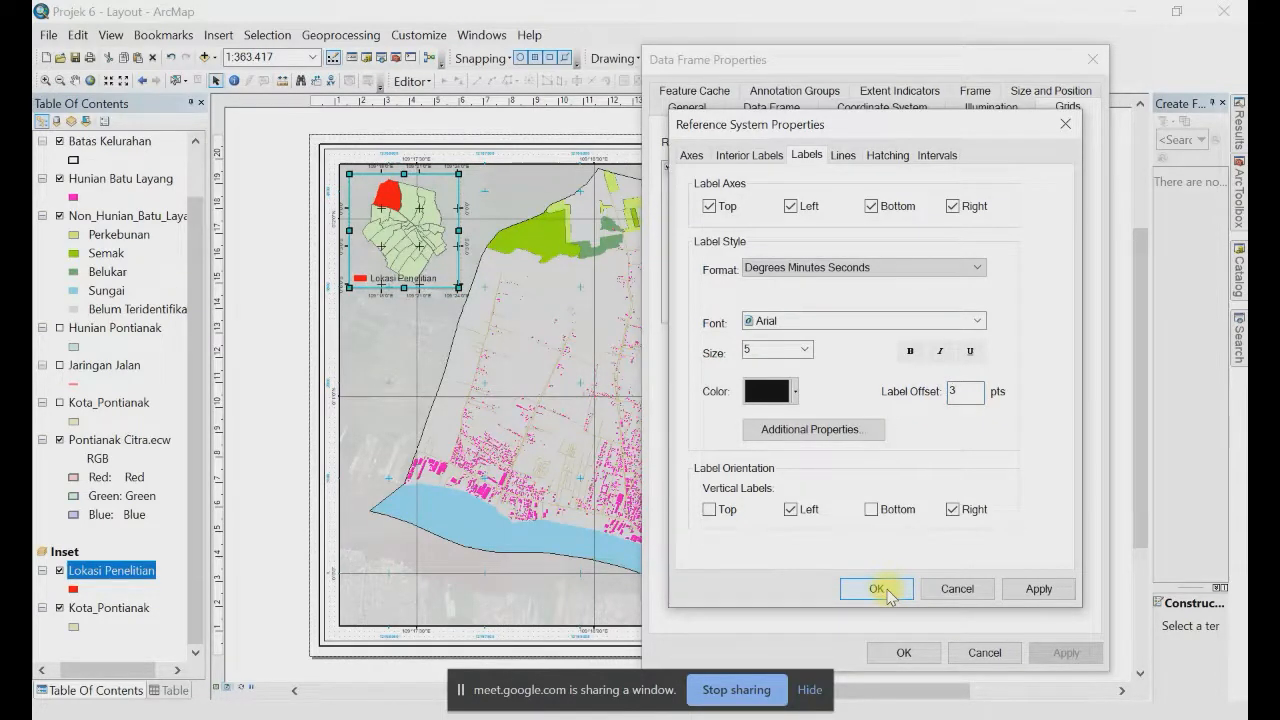
{"action": "left_click", "coordinate": [878, 590]}
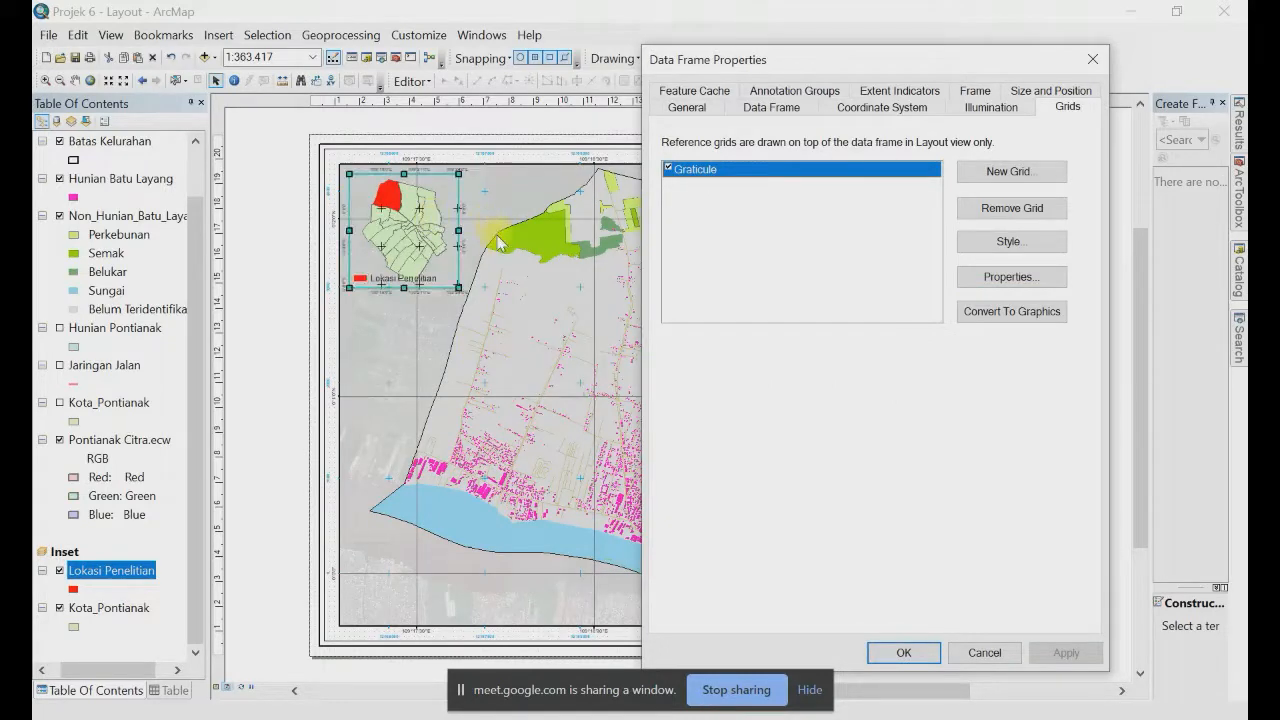
Step: Shrink the inset graticule's cross tick symbol below its previous 8 pt size
{"action": "left_click", "coordinate": [400, 240]}
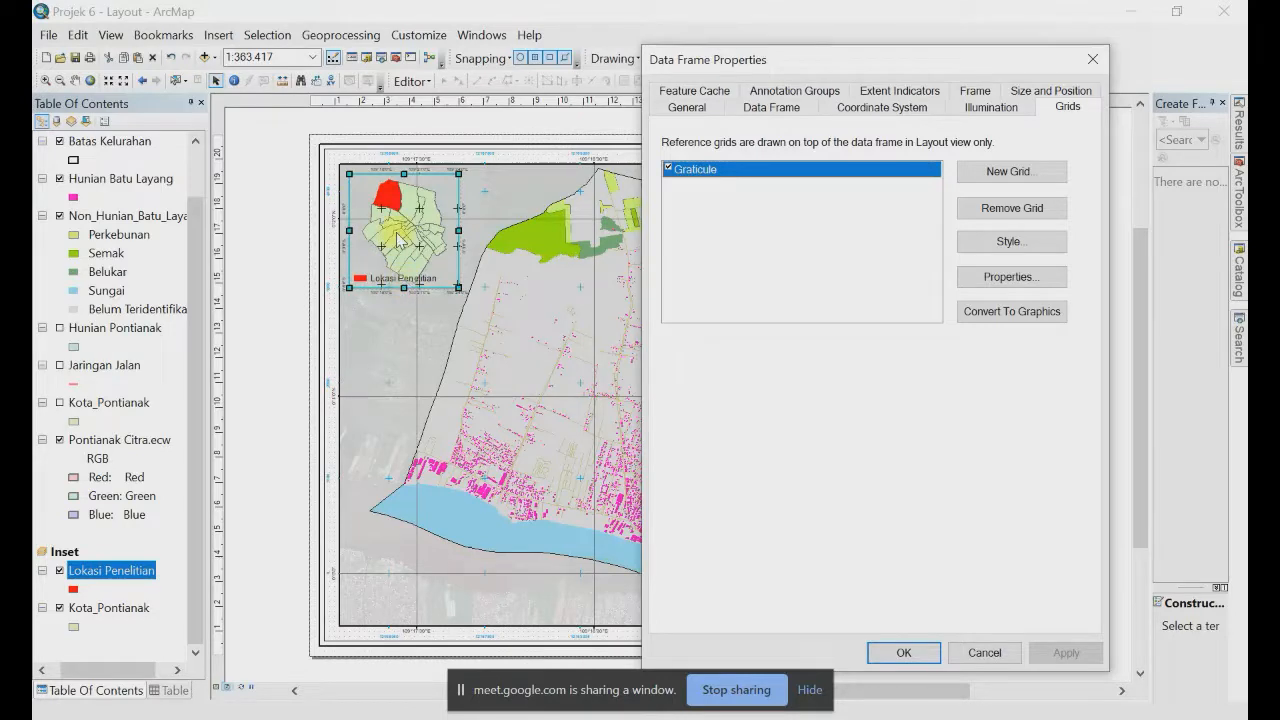
{"action": "left_click", "coordinate": [915, 652]}
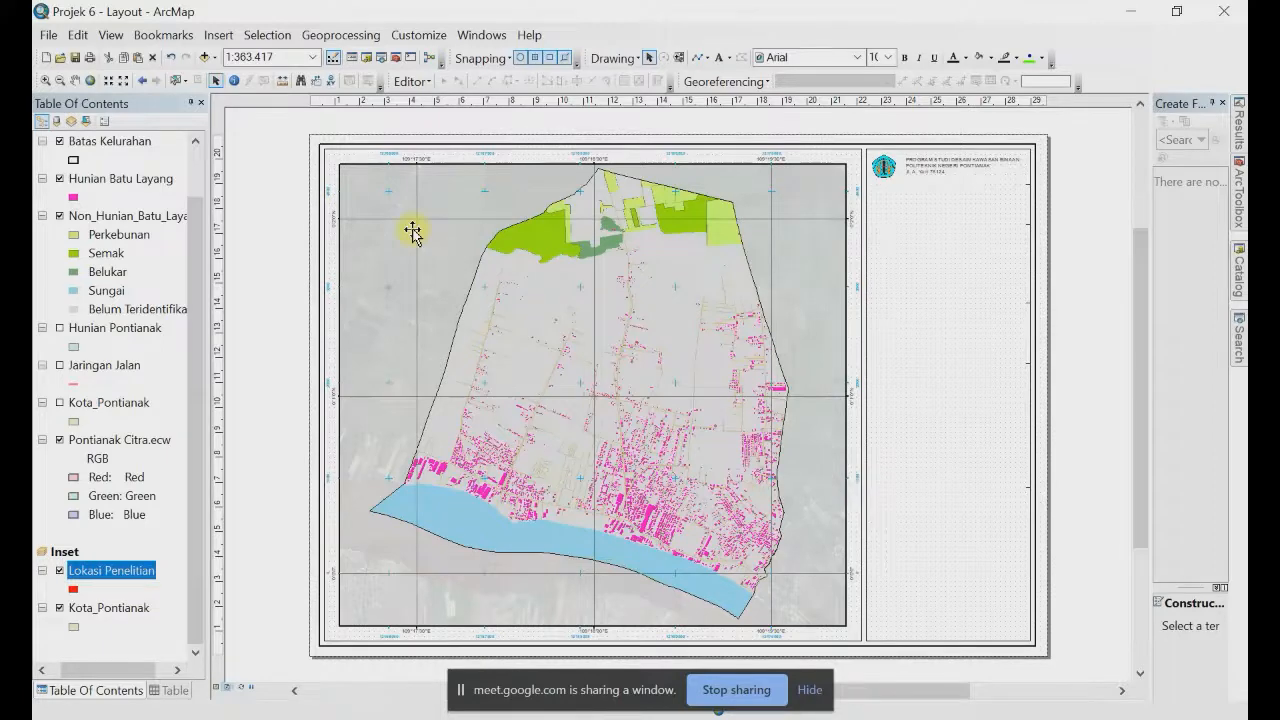
{"action": "double_click", "coordinate": [412, 232]}
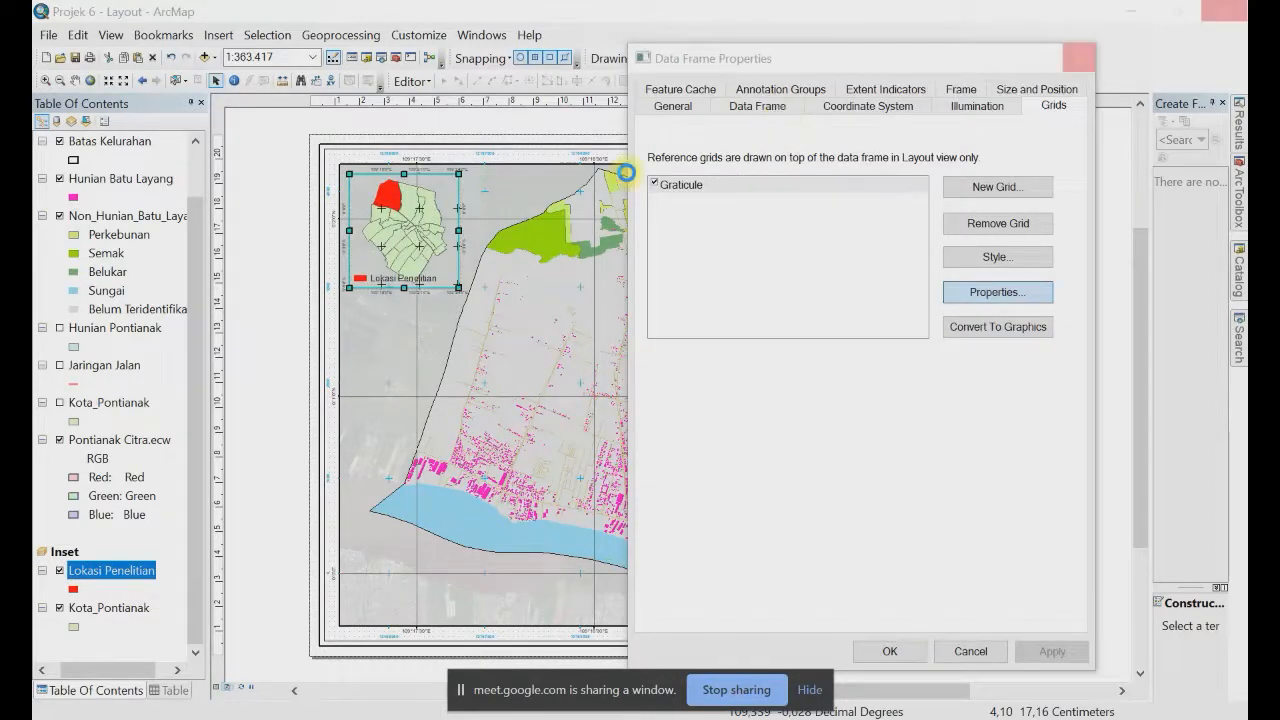
{"action": "double_click", "coordinate": [708, 182]}
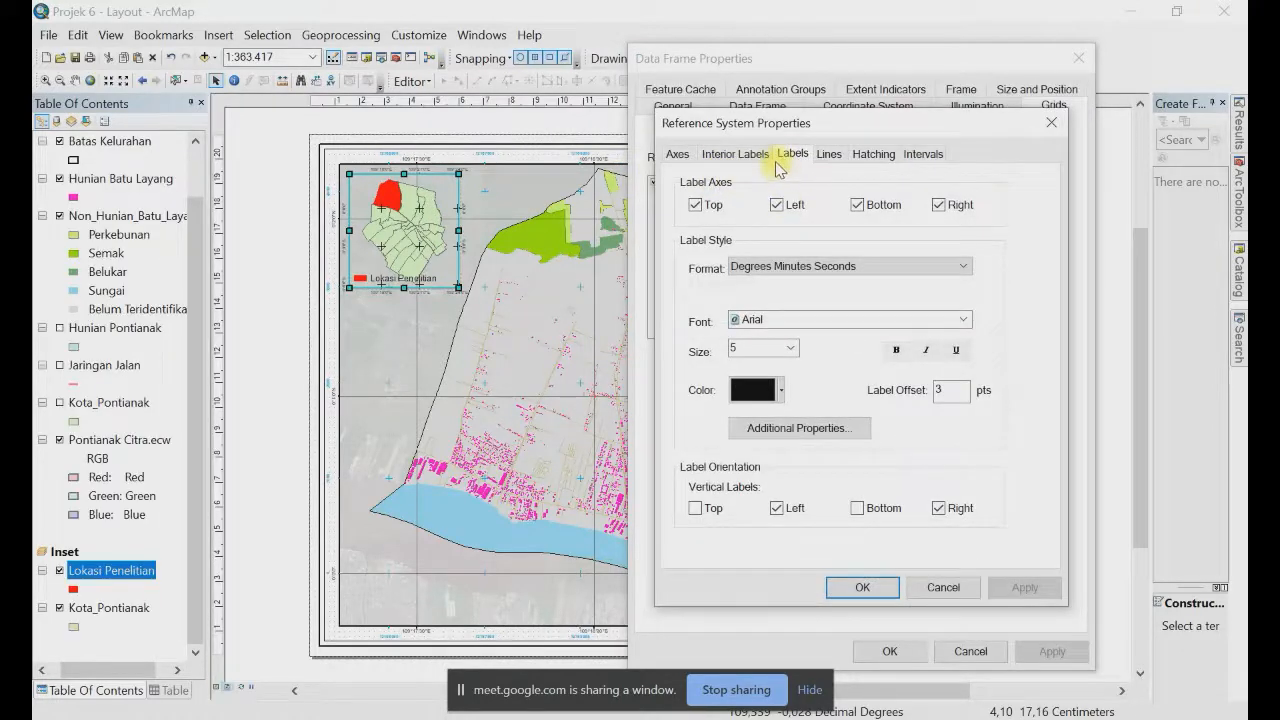
{"action": "left_click", "coordinate": [830, 158]}
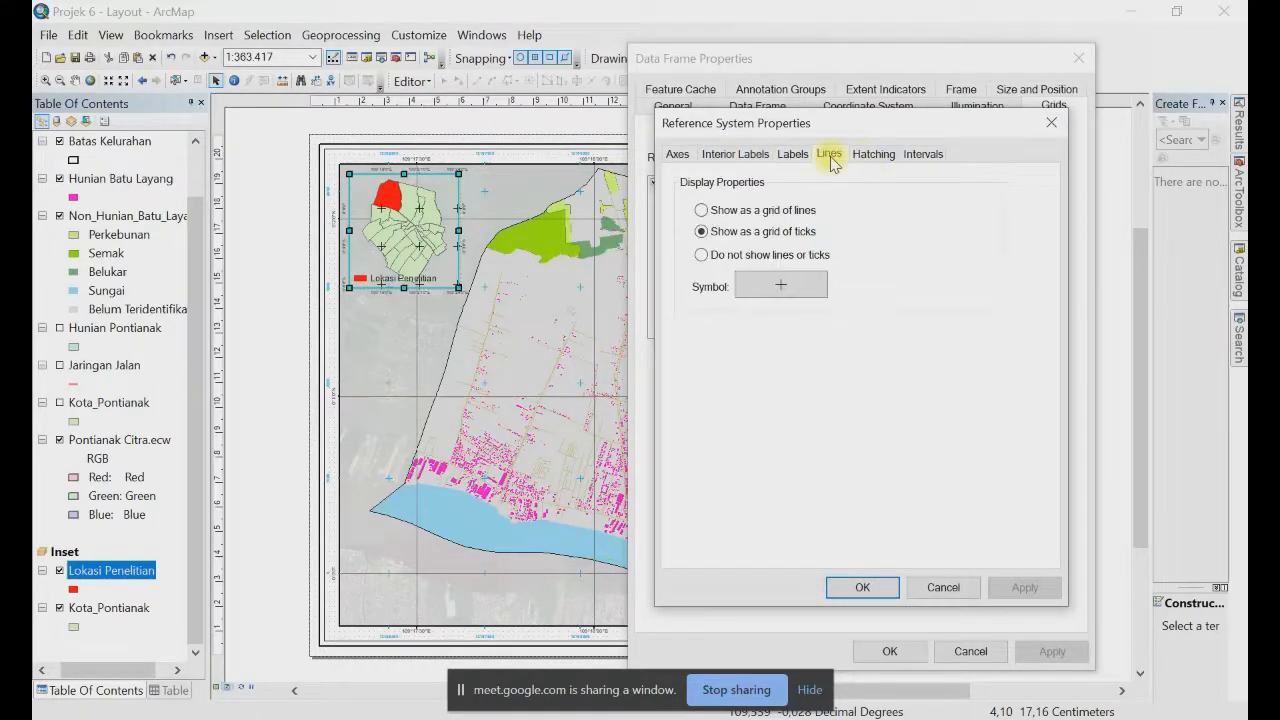
{"action": "left_click", "coordinate": [772, 286]}
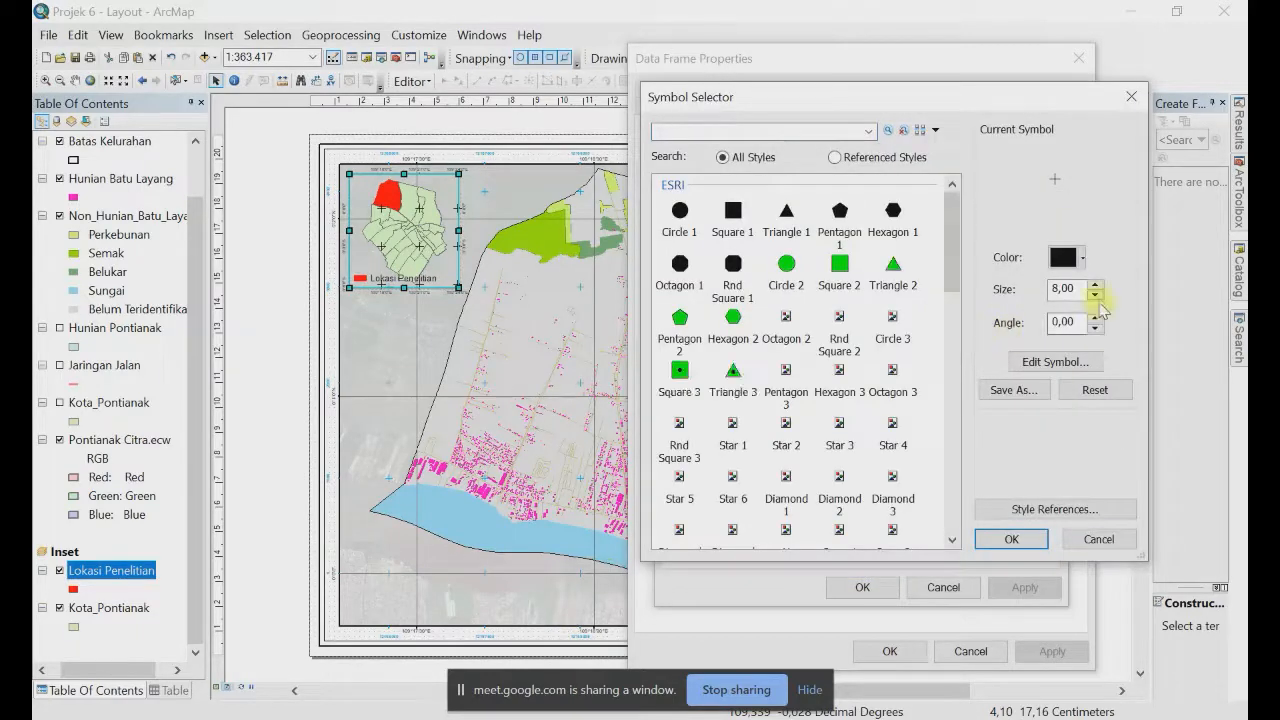
{"action": "left_click", "coordinate": [1095, 296]}
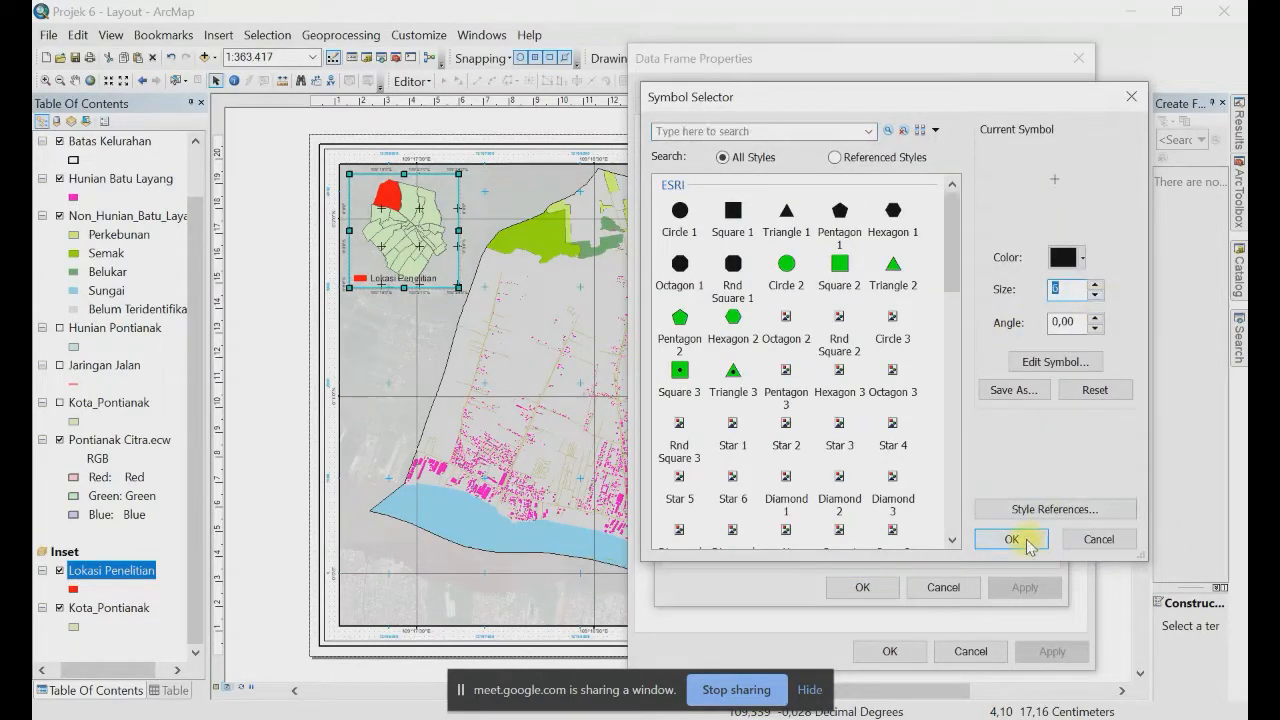
{"action": "left_click", "coordinate": [1012, 539]}
{"action": "key", "text": "Return"}
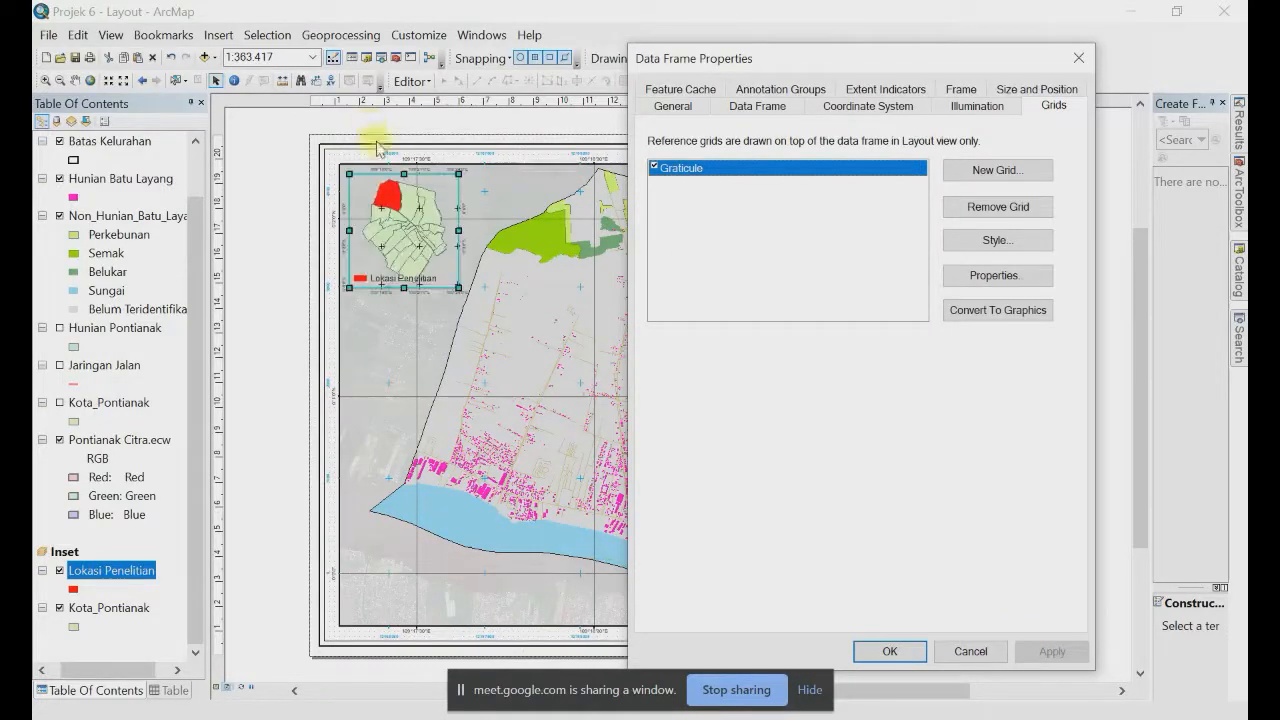
{"action": "left_click", "coordinate": [1006, 283]}
Step: Edit the graticule's X origin degrees value and apply the change to the inset
{"action": "left_click", "coordinate": [921, 153]}
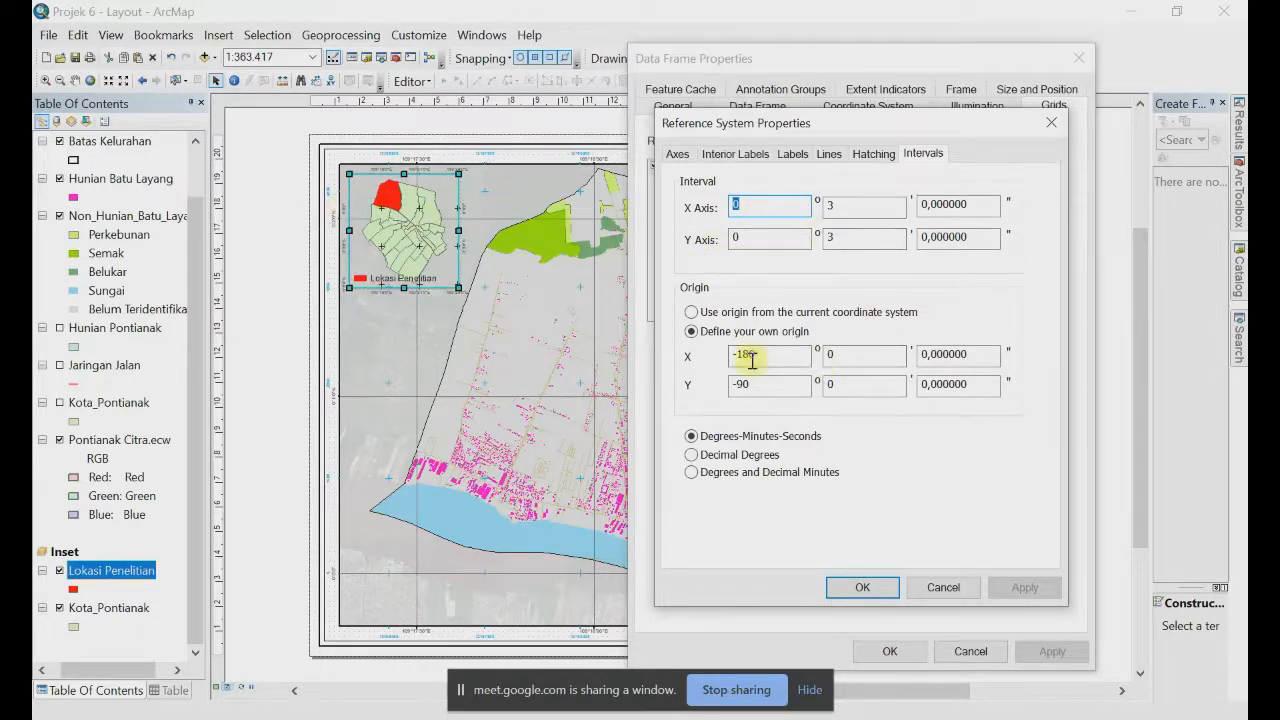
{"action": "left_click_drag", "start_coordinate": [759, 353], "coordinate": [743, 354]}
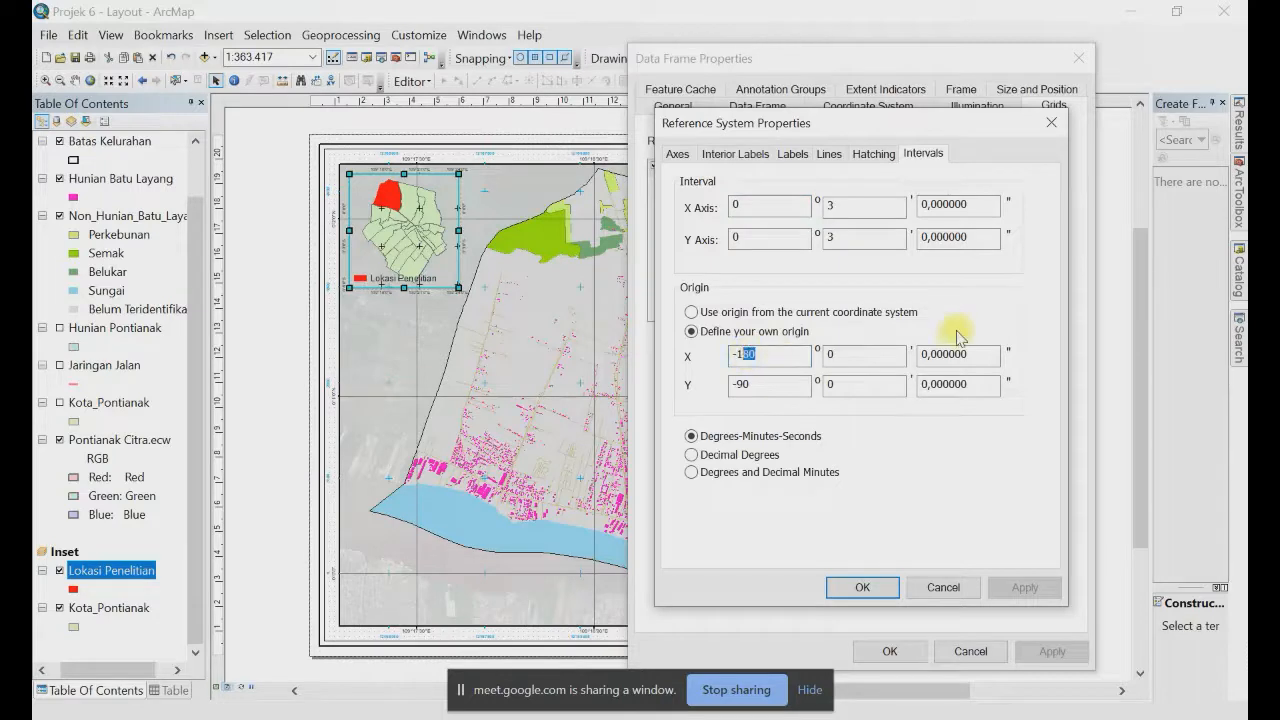
{"action": "type", "text": "79"}
{"action": "key", "text": "Tab"}
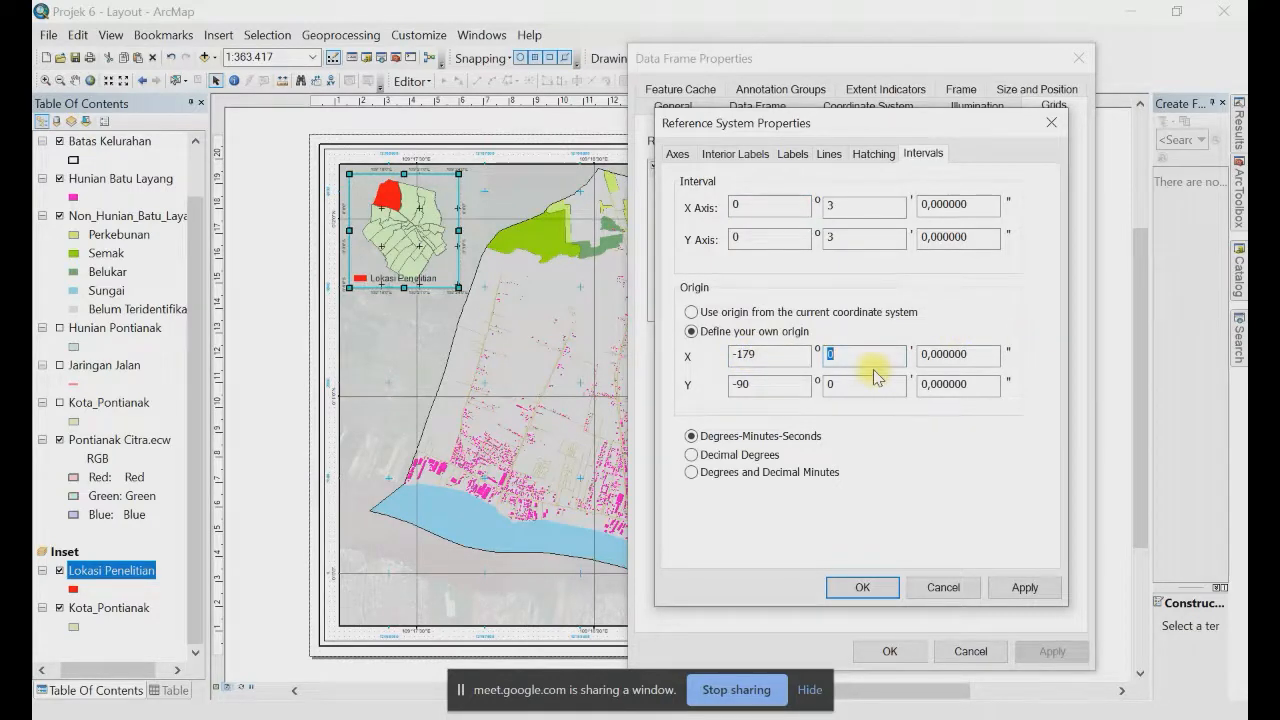
{"action": "left_click", "coordinate": [881, 590]}
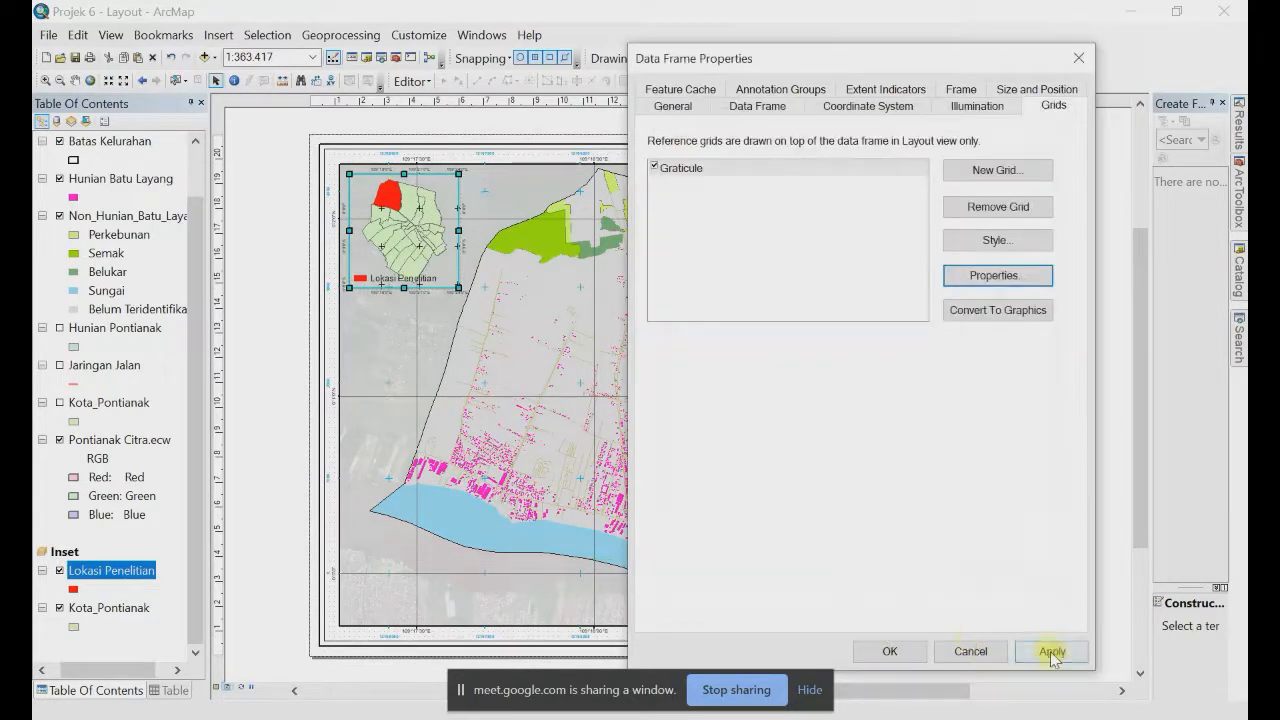
{"action": "left_click", "coordinate": [1052, 652]}
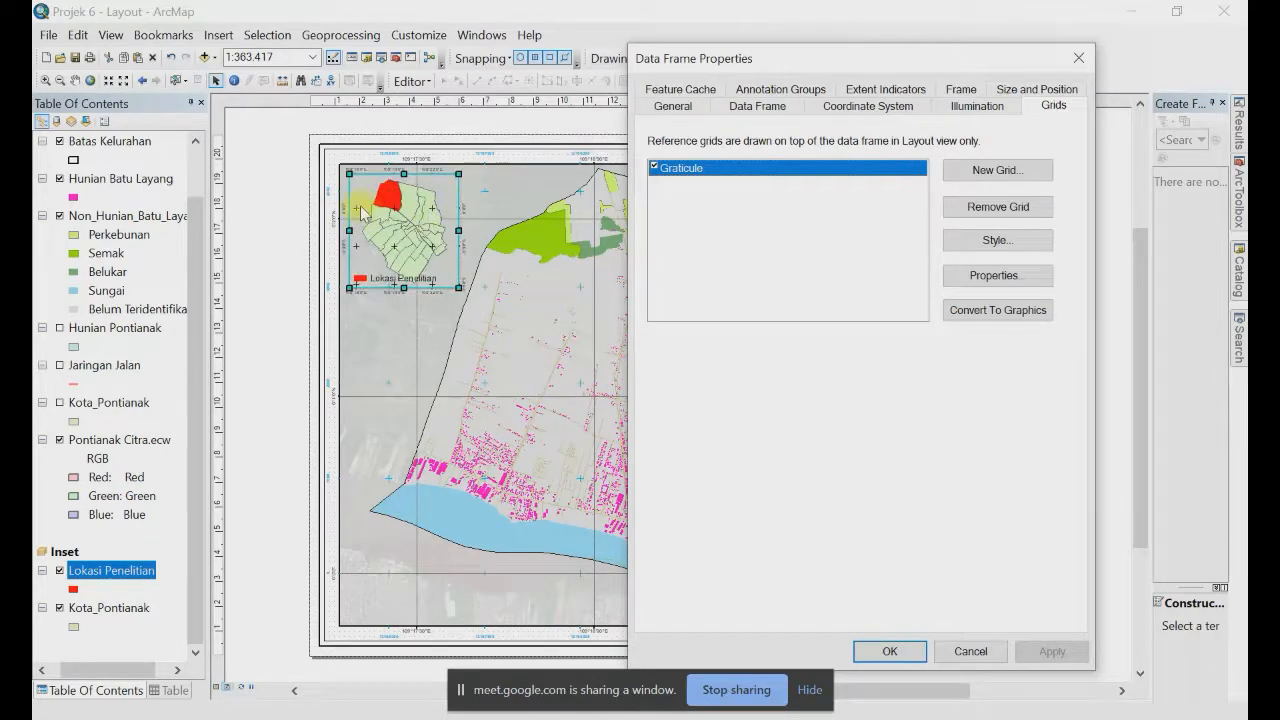
Step: Correct the X origin seconds to give -172°59'34" and close the data frame settings
{"action": "left_click", "coordinate": [995, 278]}
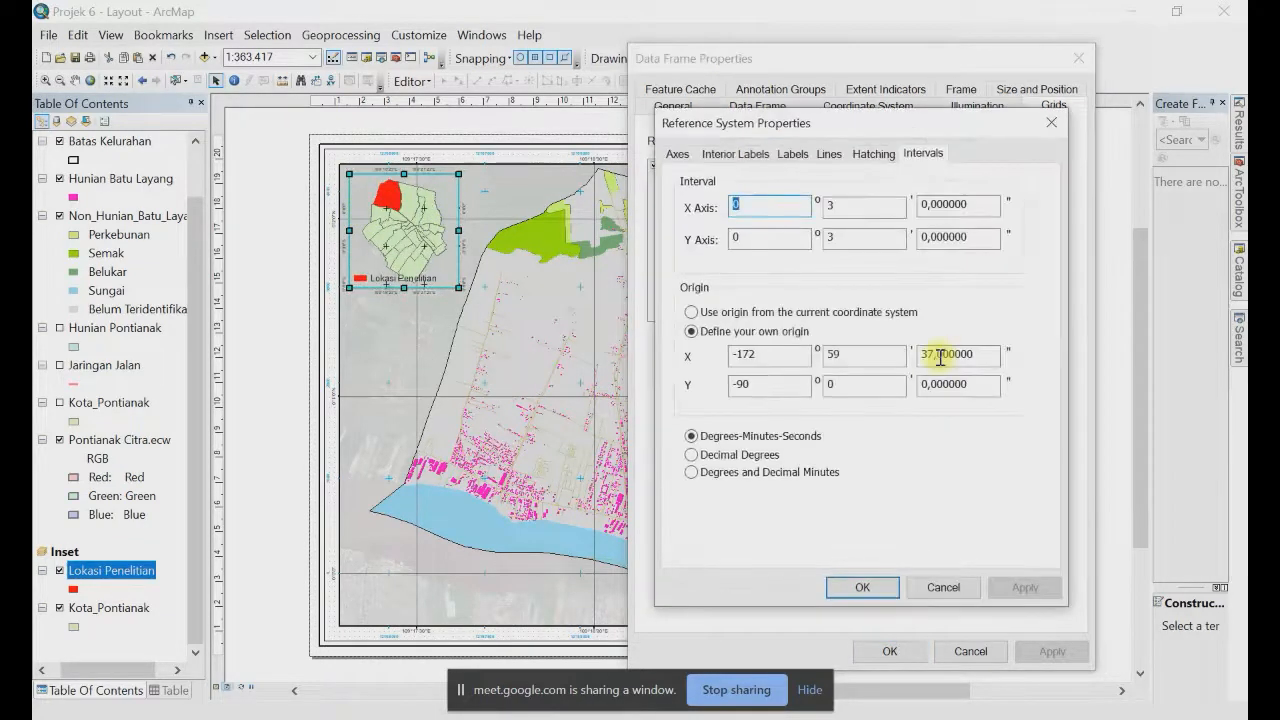
{"action": "double_click", "coordinate": [932, 354]}
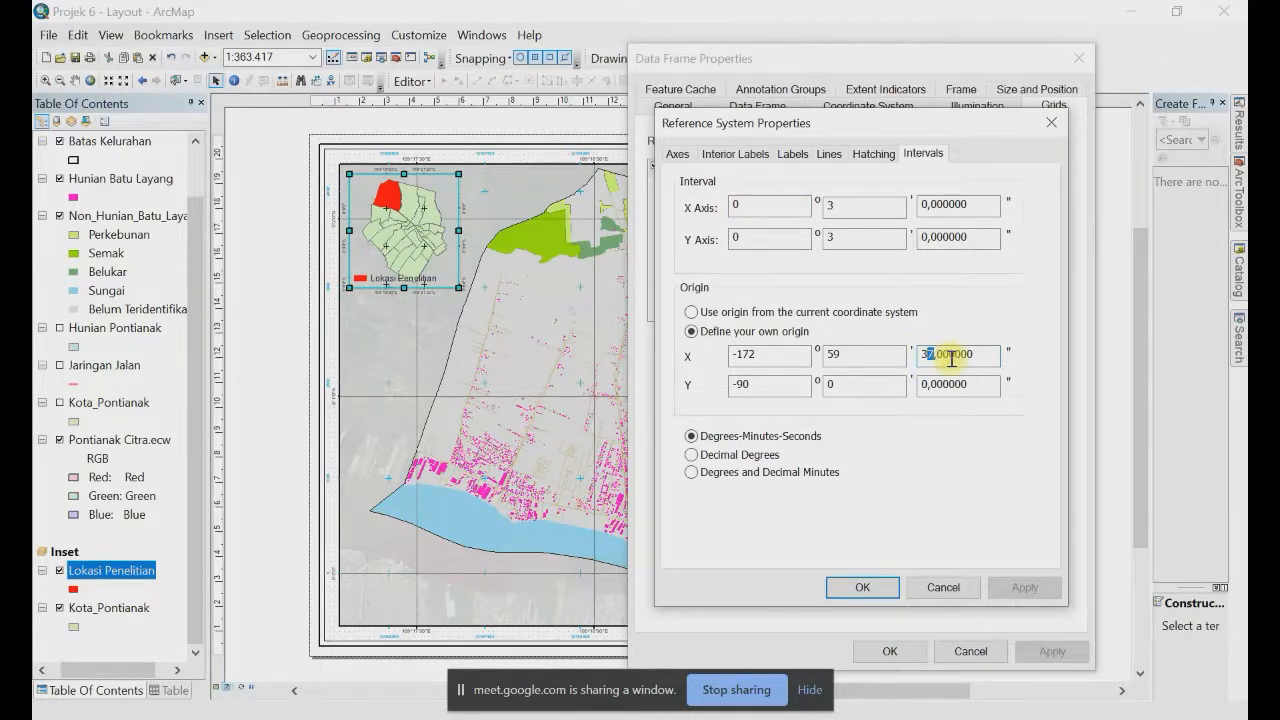
{"action": "left_click", "coordinate": [937, 356]}
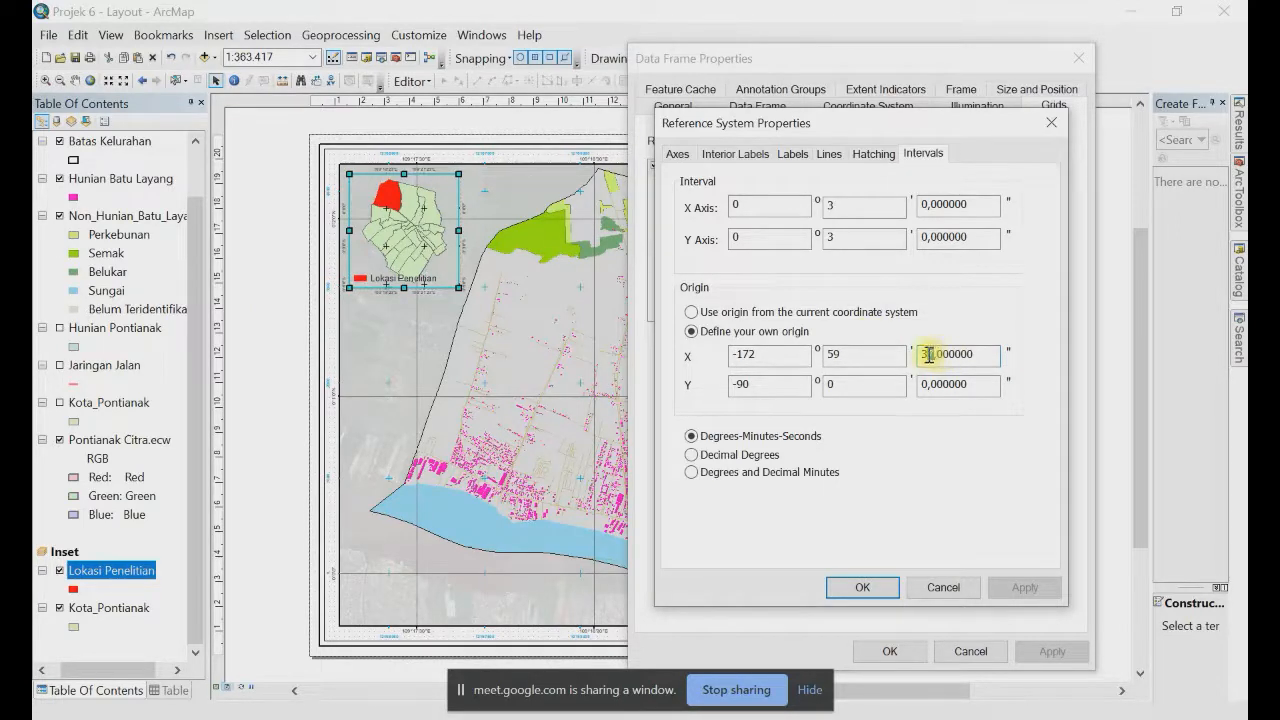
{"action": "key", "text": "BackSpace"}
{"action": "type", "text": "4"}
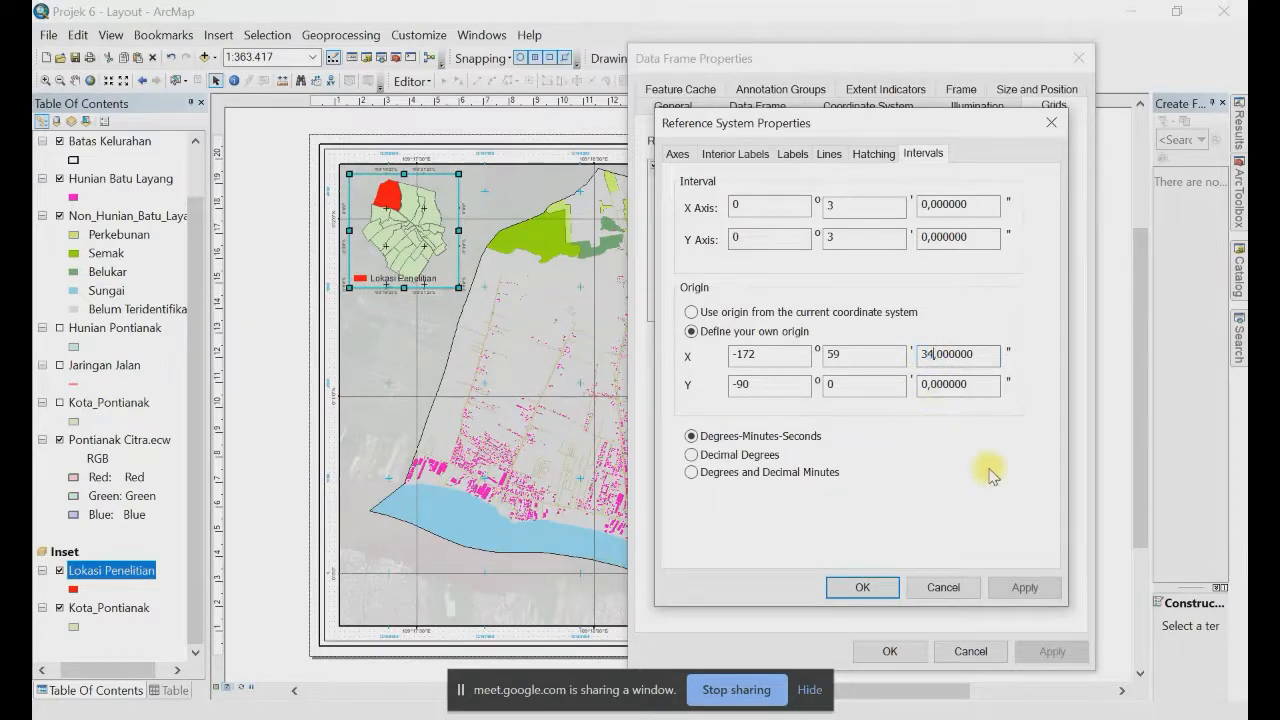
{"action": "left_click", "coordinate": [860, 586]}
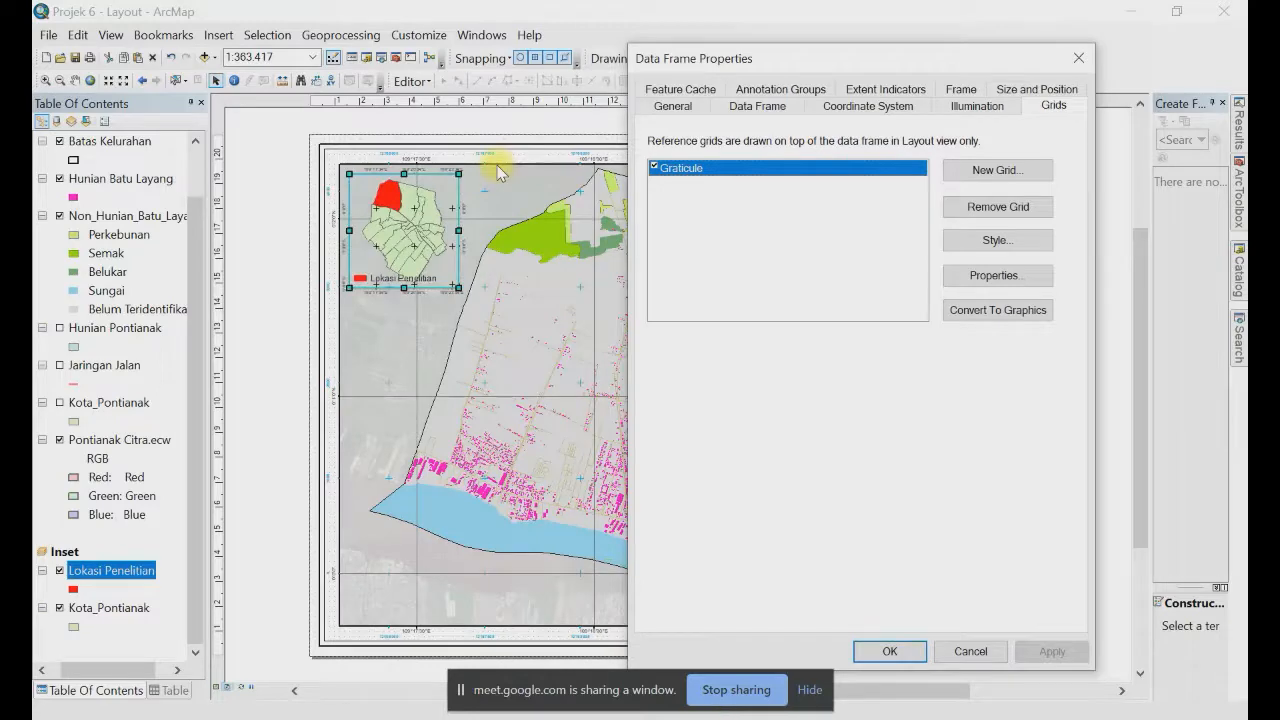
{"action": "left_click", "coordinate": [889, 651]}
{"action": "left_click", "coordinate": [509, 394]}
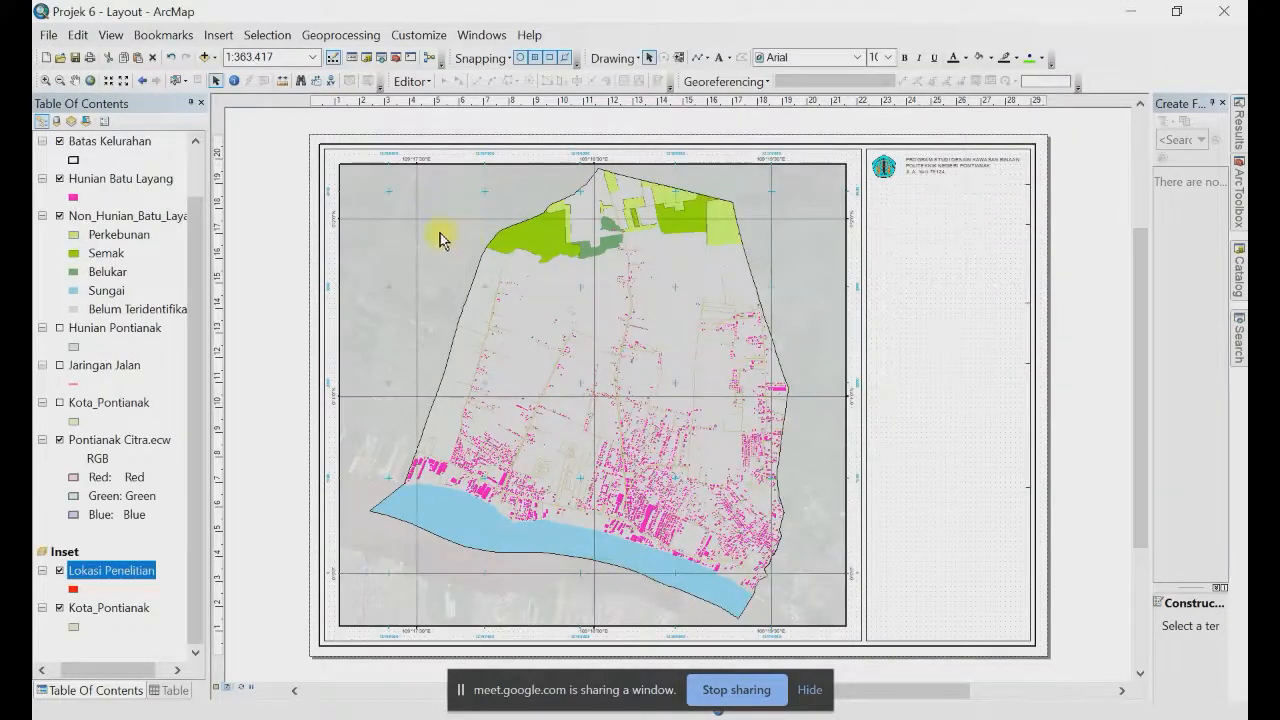
Step: Widen the inset frame slightly and nudge it into the main map's top-left corner
{"action": "left_click_drag", "start_coordinate": [459, 230], "coordinate": [475, 238]}
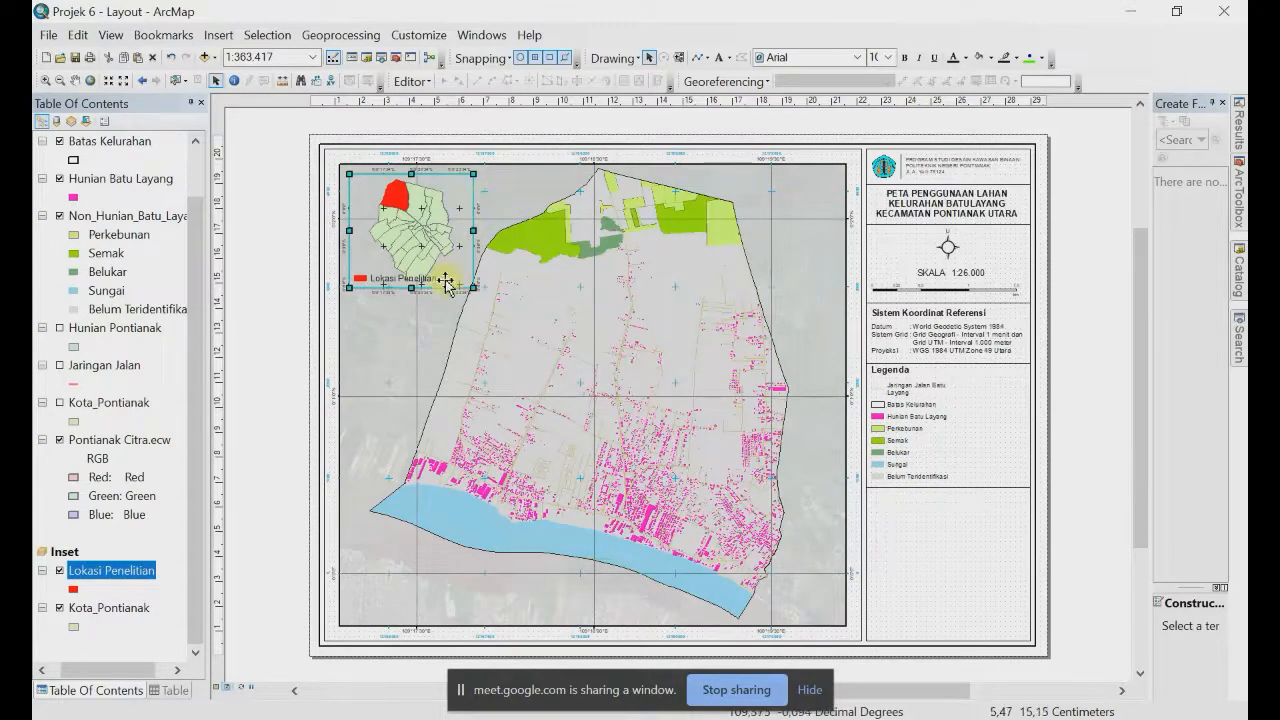
{"action": "left_click_drag", "start_coordinate": [417, 251], "coordinate": [426, 250]}
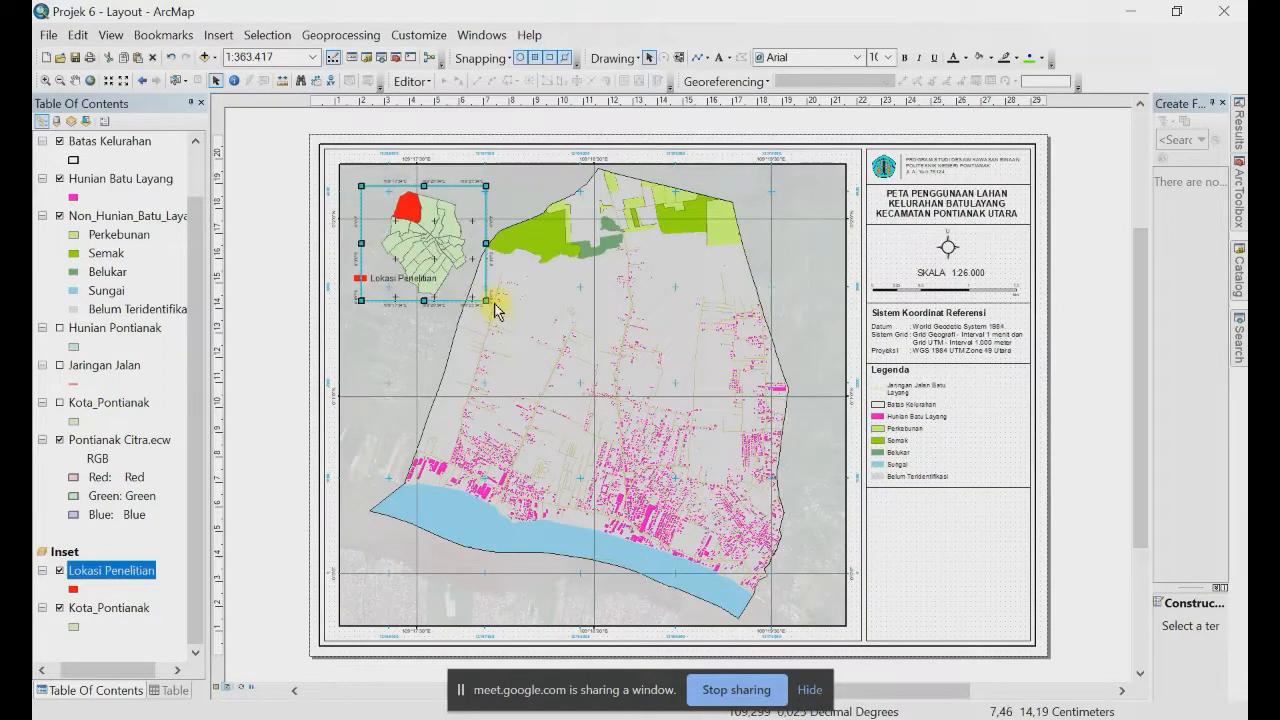
{"action": "left_click_drag", "start_coordinate": [418, 231], "coordinate": [407, 222]}
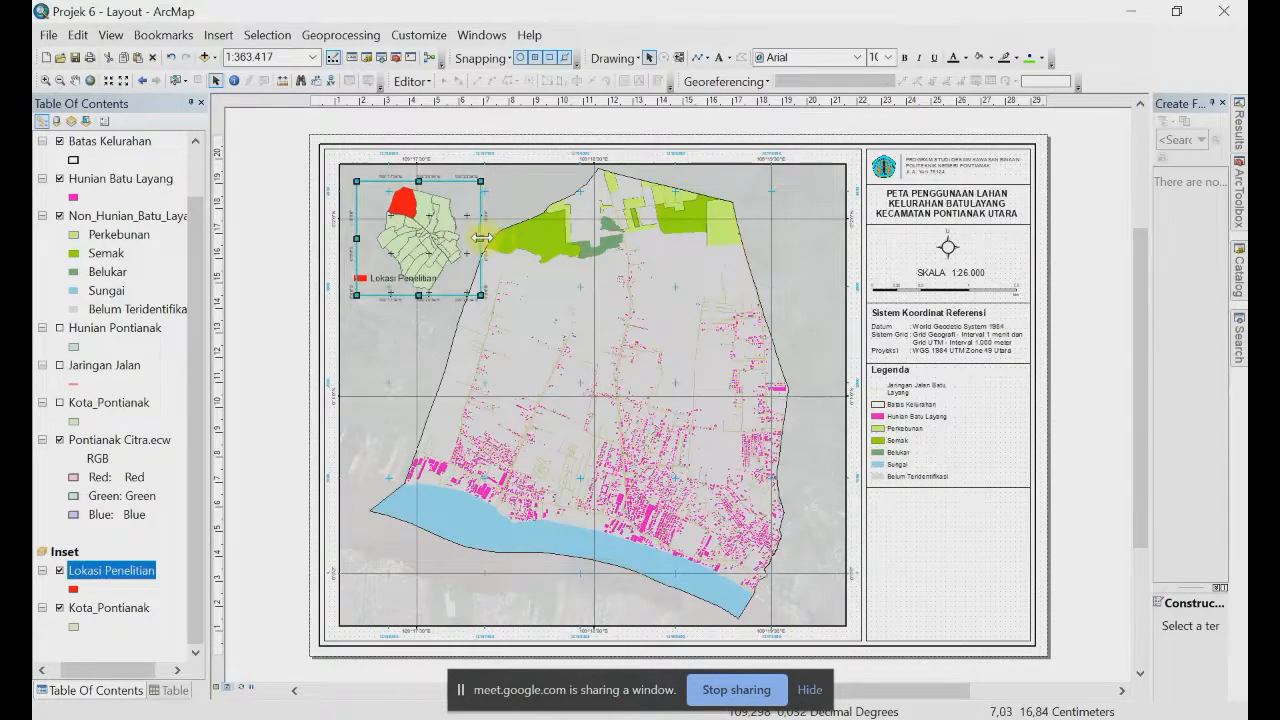
{"action": "left_click_drag", "start_coordinate": [480, 239], "coordinate": [491, 241]}
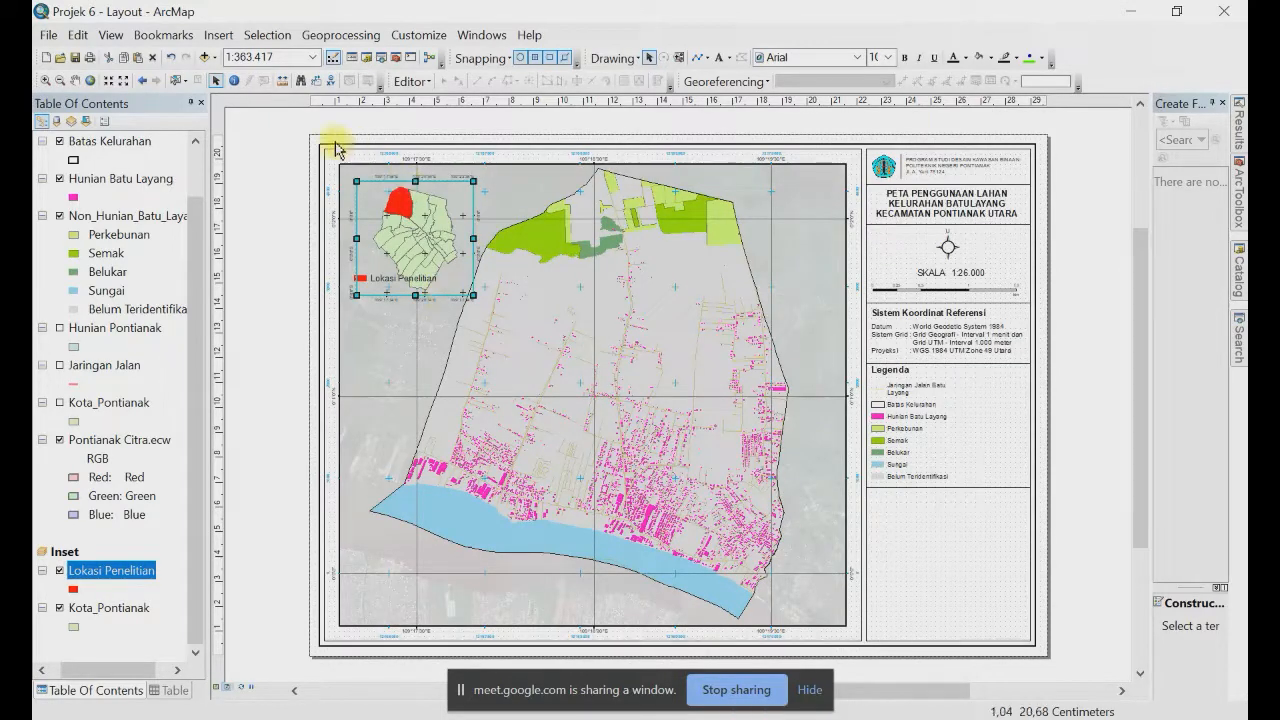
Step: Draw a rectangle over the inset area and send it backward twice, behind the inset map
{"action": "left_click", "coordinate": [706, 60]}
{"action": "left_click", "coordinate": [718, 70]}
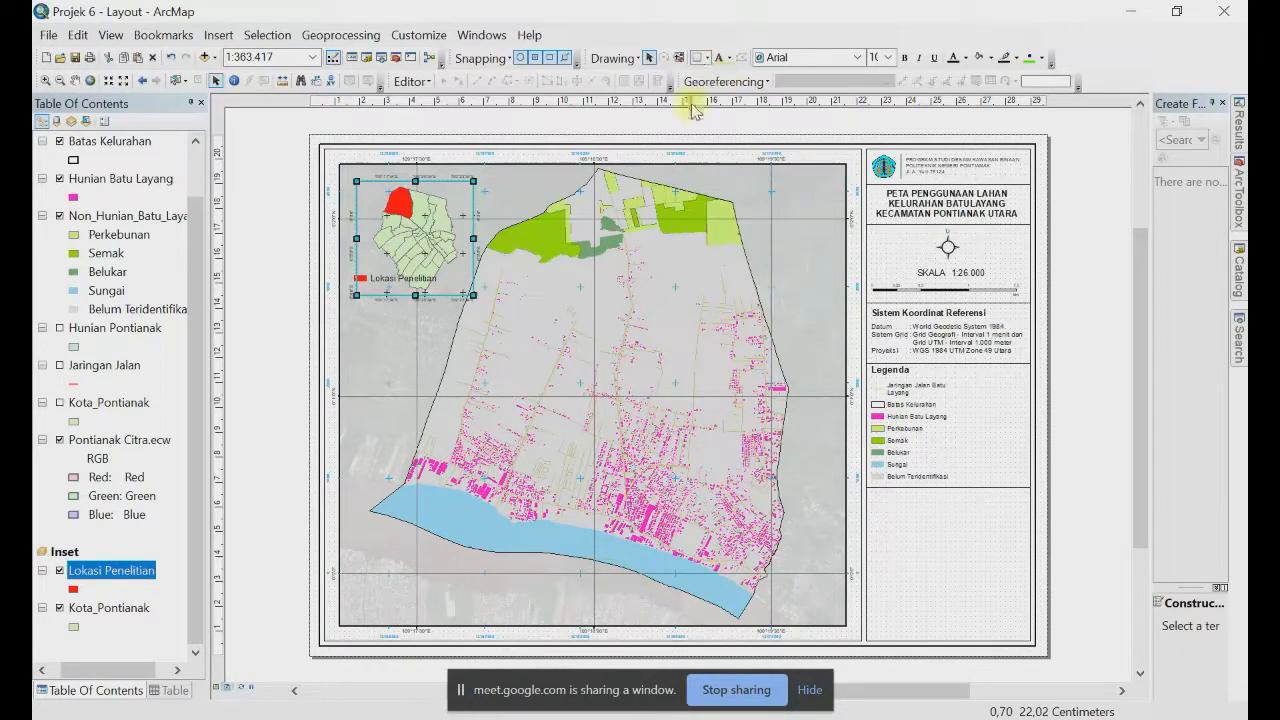
{"action": "left_click_drag", "start_coordinate": [345, 170], "coordinate": [484, 303]}
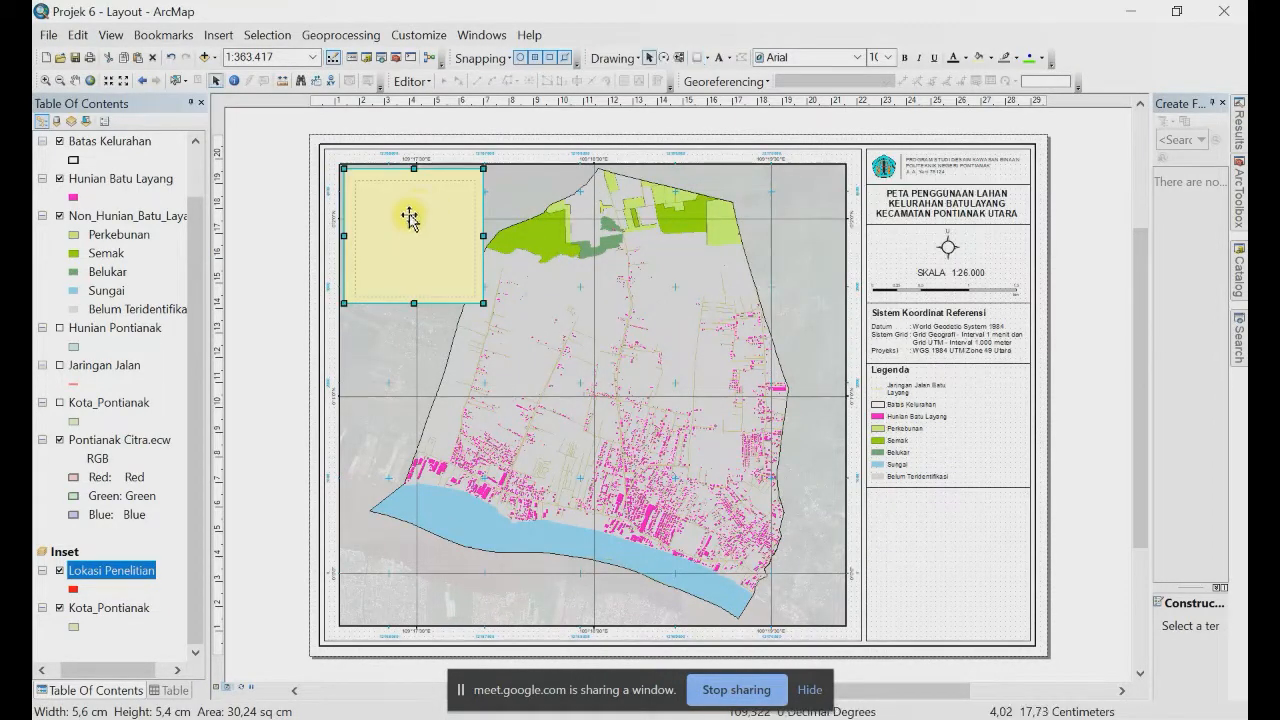
{"action": "right_click", "coordinate": [410, 218]}
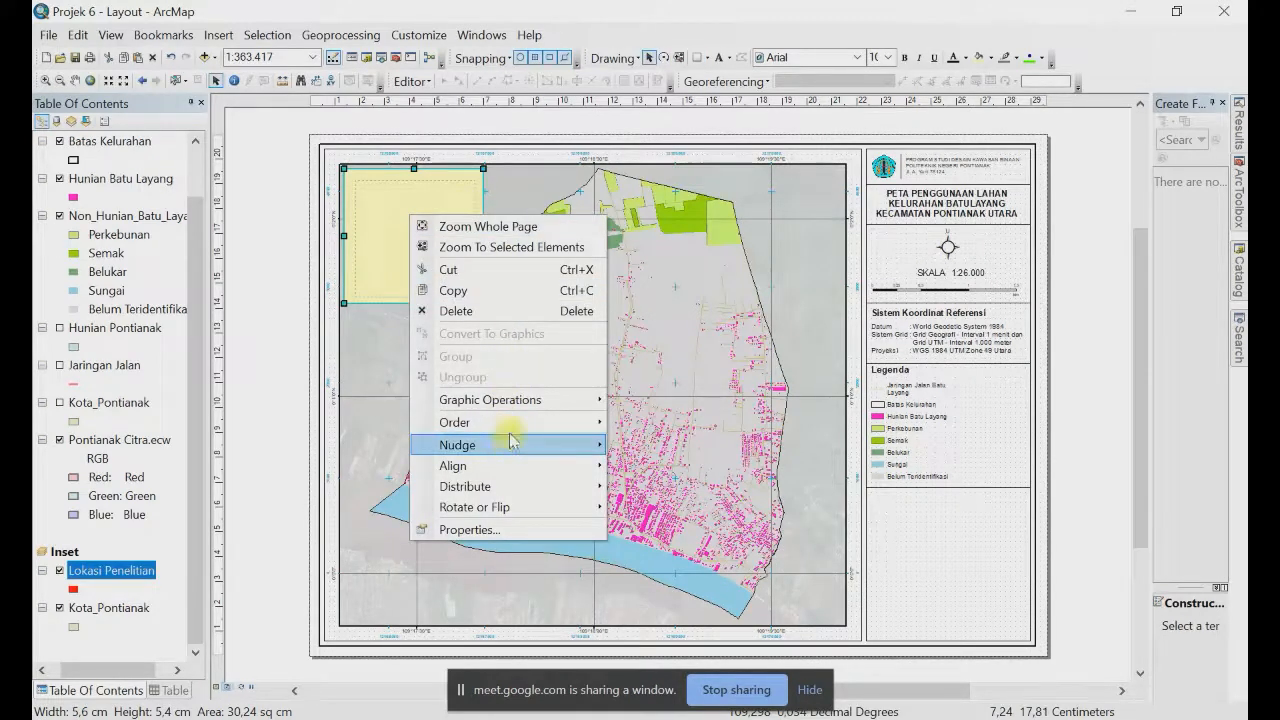
{"action": "mouse_move", "coordinate": [511, 422]}
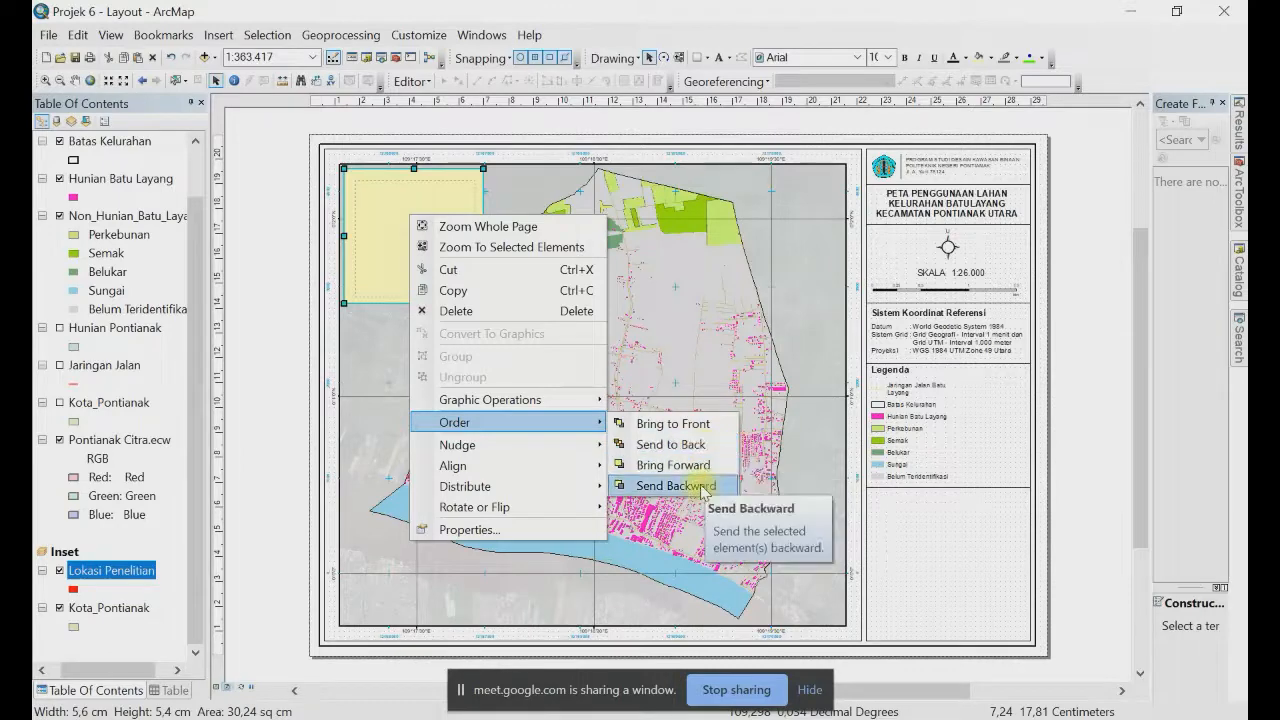
{"action": "left_click", "coordinate": [680, 486]}
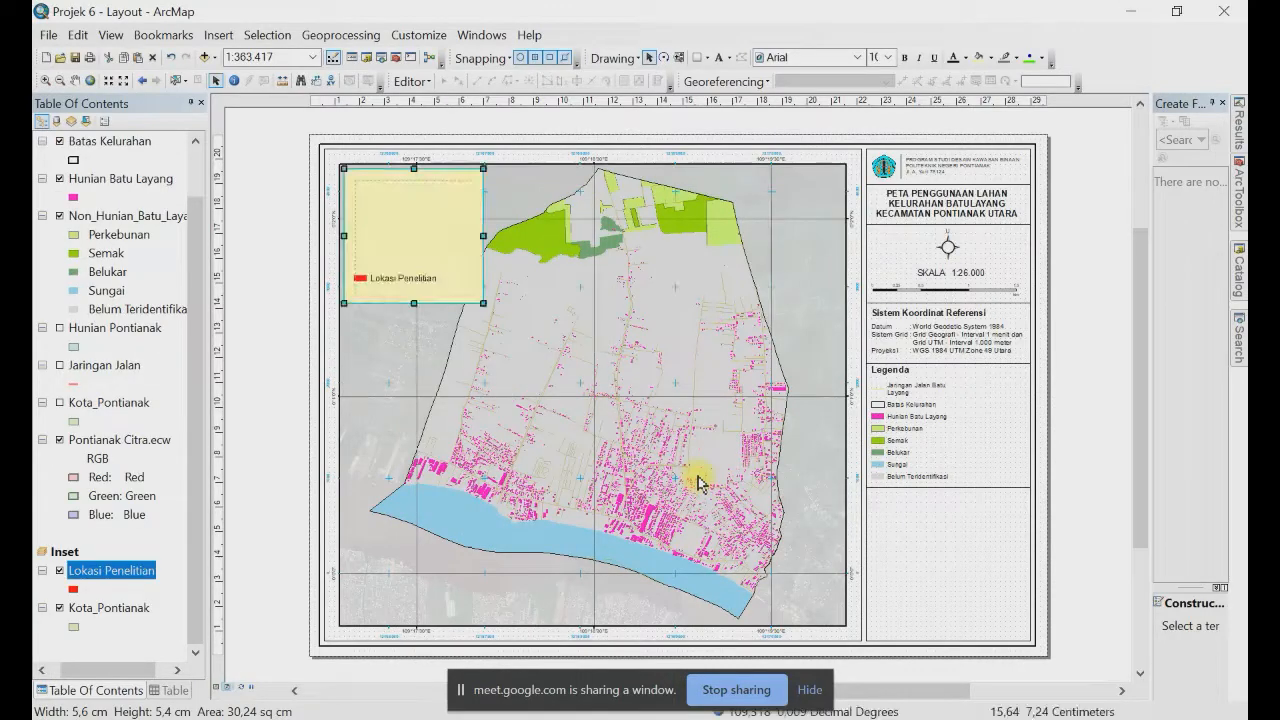
{"action": "right_click", "coordinate": [417, 234]}
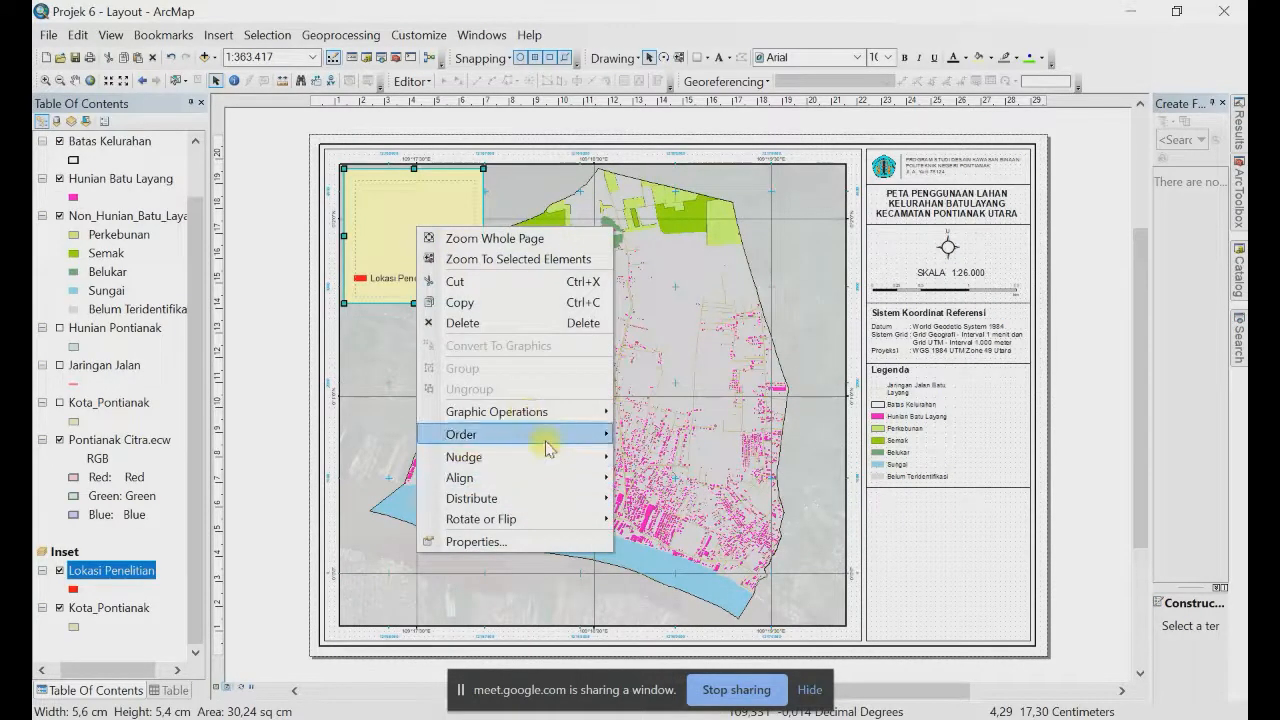
{"action": "mouse_move", "coordinate": [548, 437]}
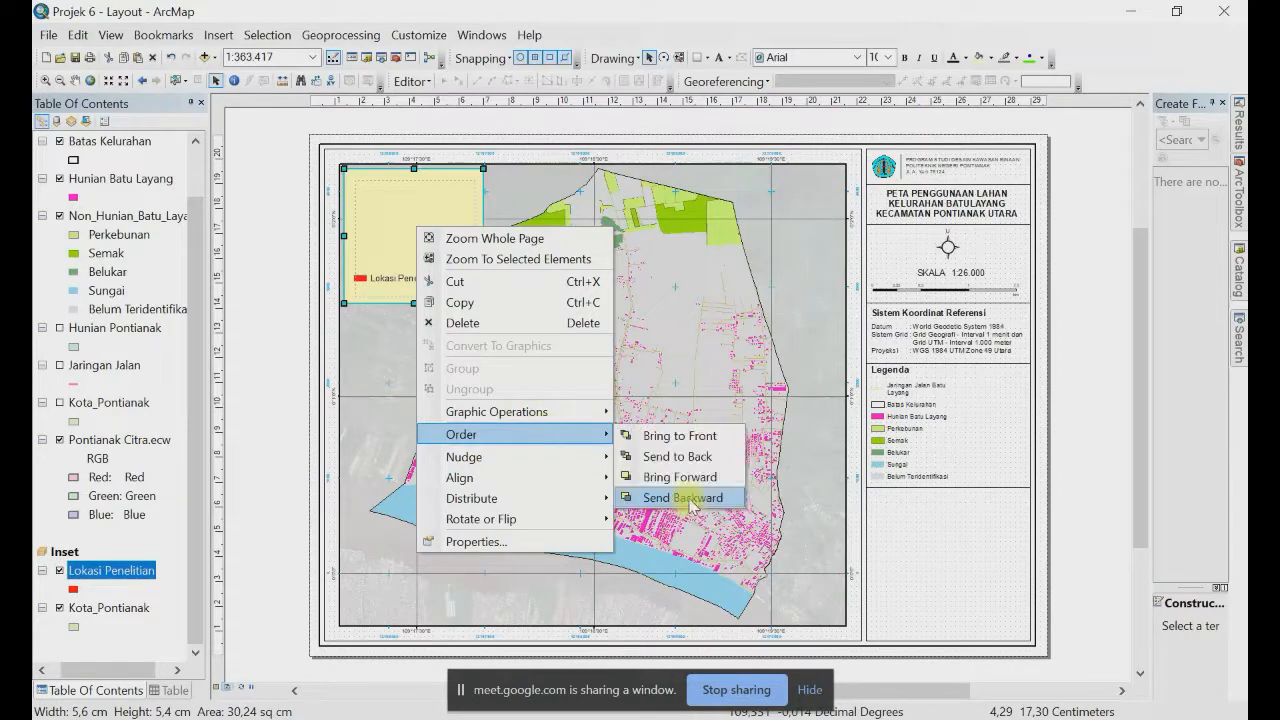
{"action": "left_click", "coordinate": [680, 502]}
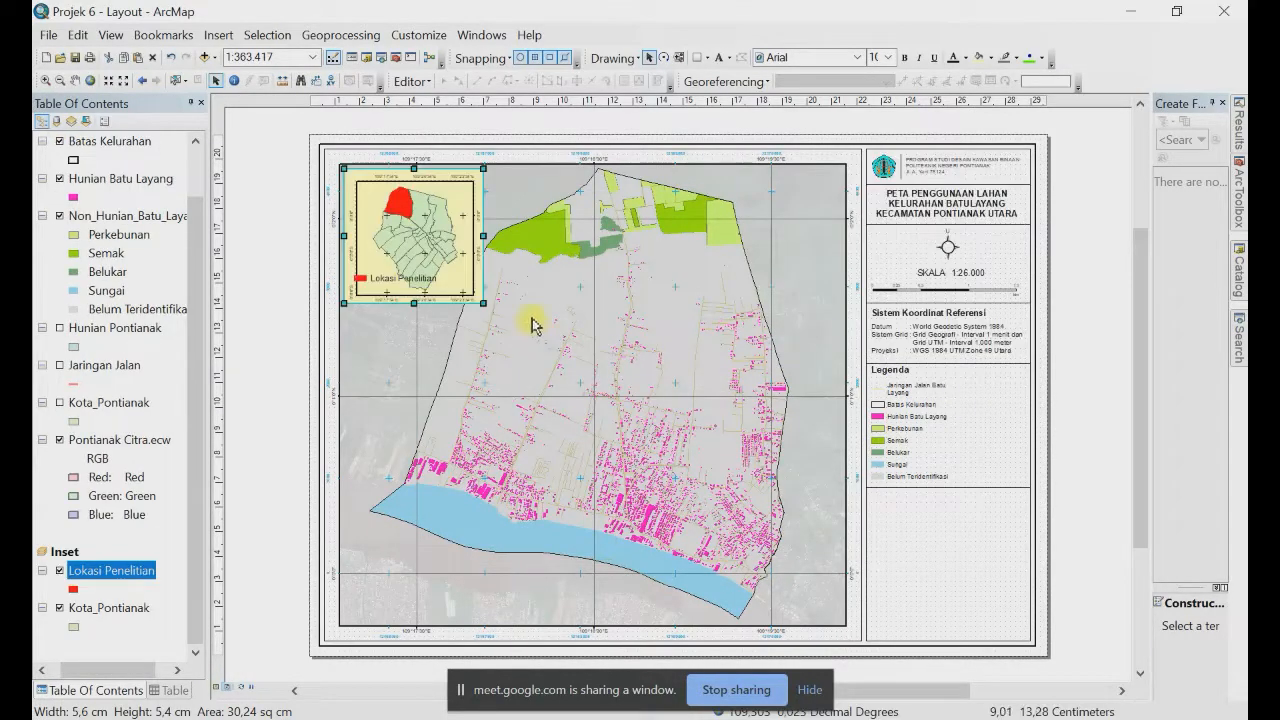
Step: Nudge the Lokasi Penelitian legend slightly down and right
{"action": "left_click", "coordinate": [380, 283]}
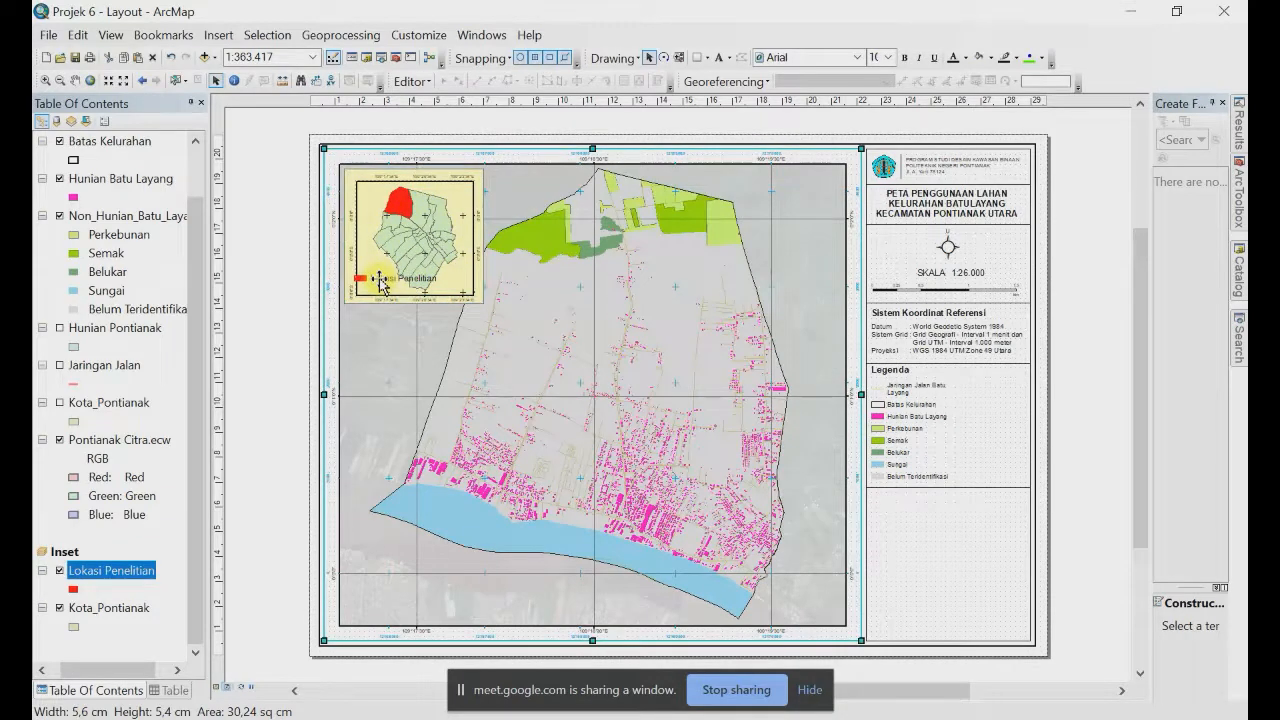
{"action": "left_click", "coordinate": [380, 283]}
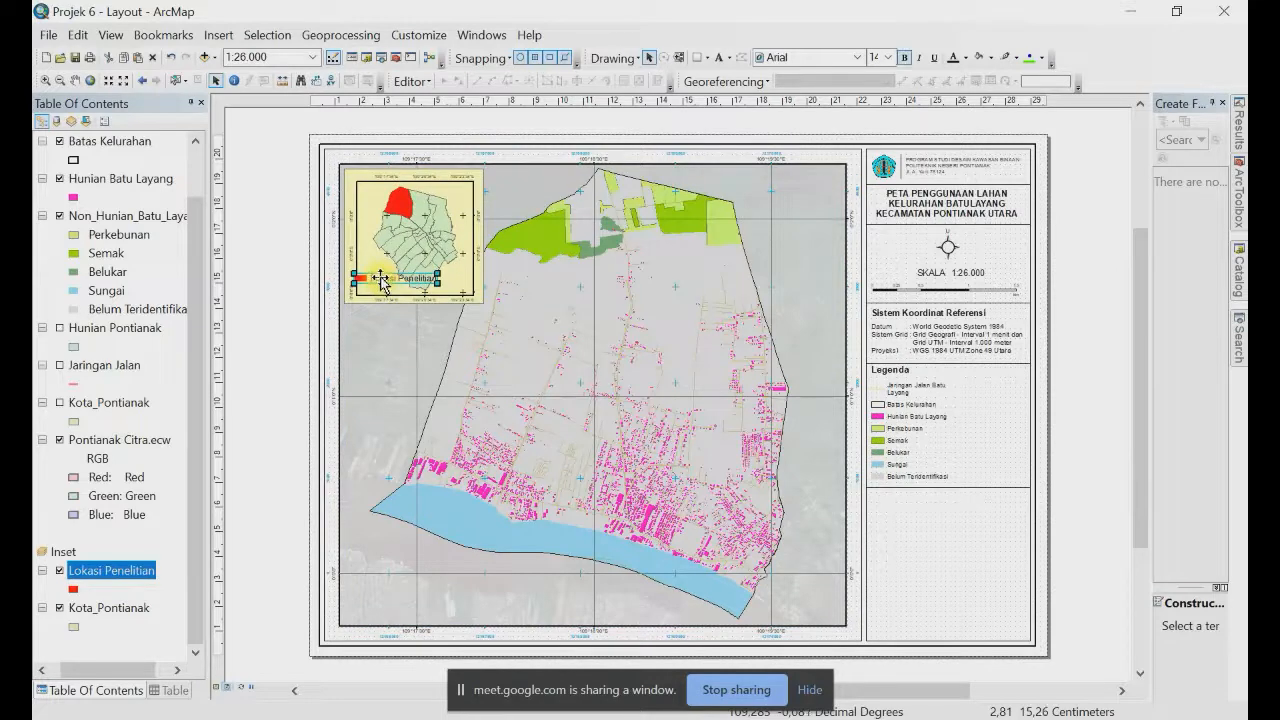
{"action": "left_click_drag", "start_coordinate": [381, 283], "coordinate": [388, 290]}
{"action": "left_click", "coordinate": [280, 285]}
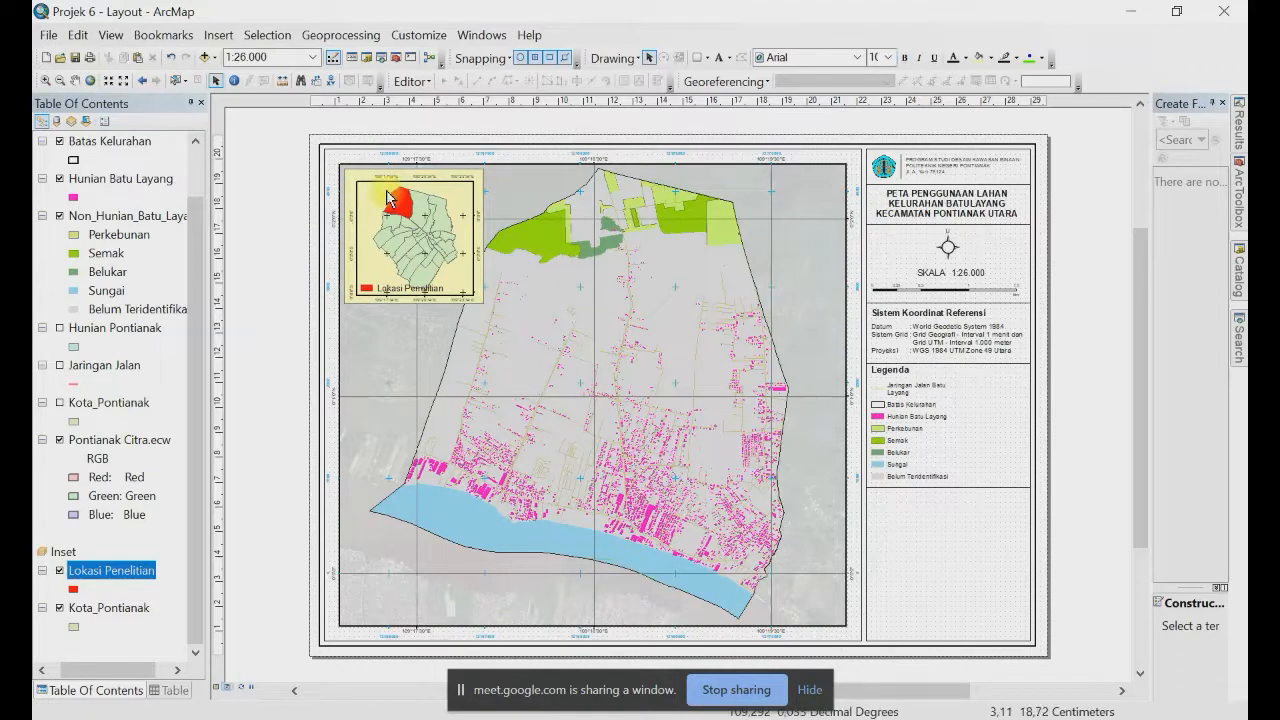
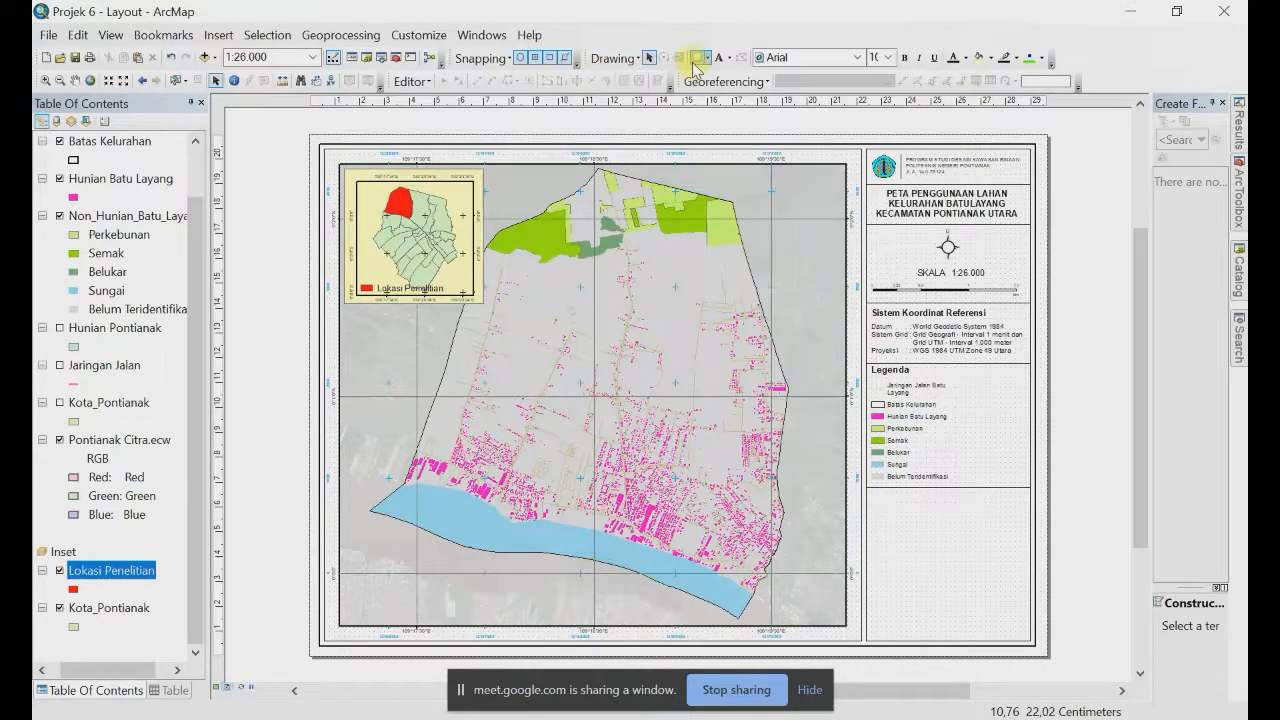
Step: Copy the Sistem Koordinat Referensi heading and its notes to below the legend
{"action": "left_click", "coordinate": [922, 338]}
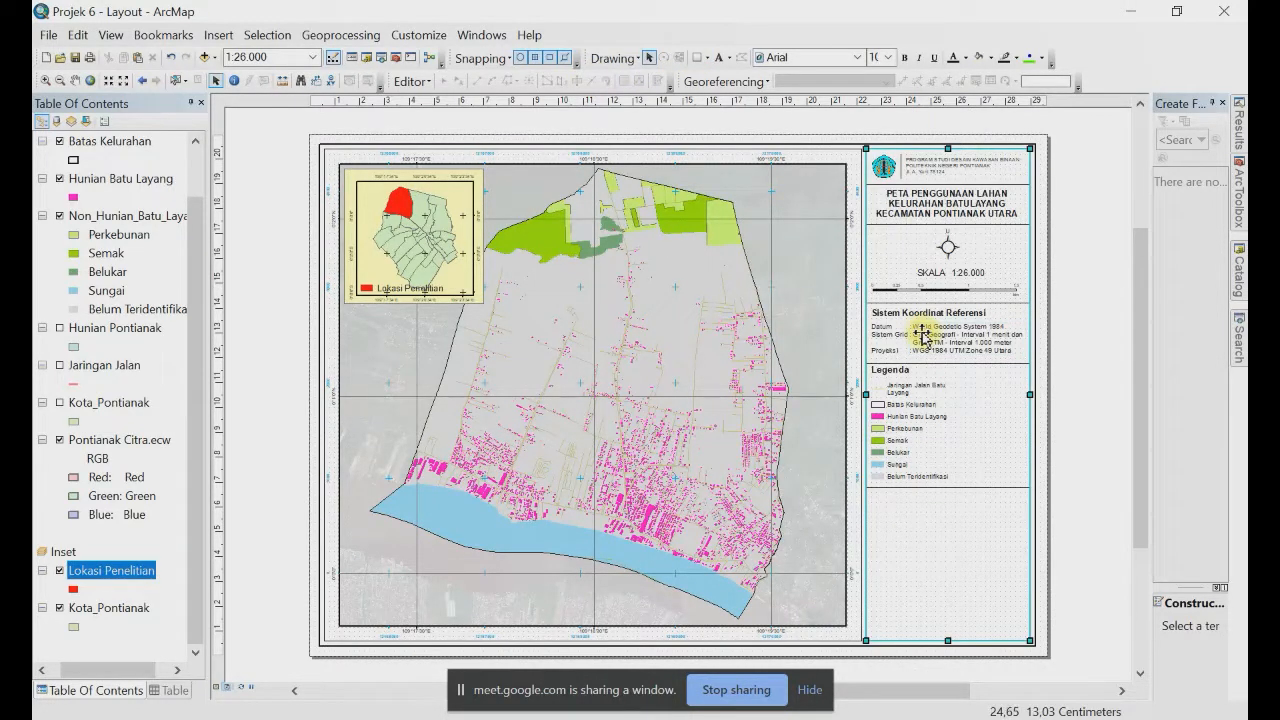
{"action": "left_click", "coordinate": [908, 320]}
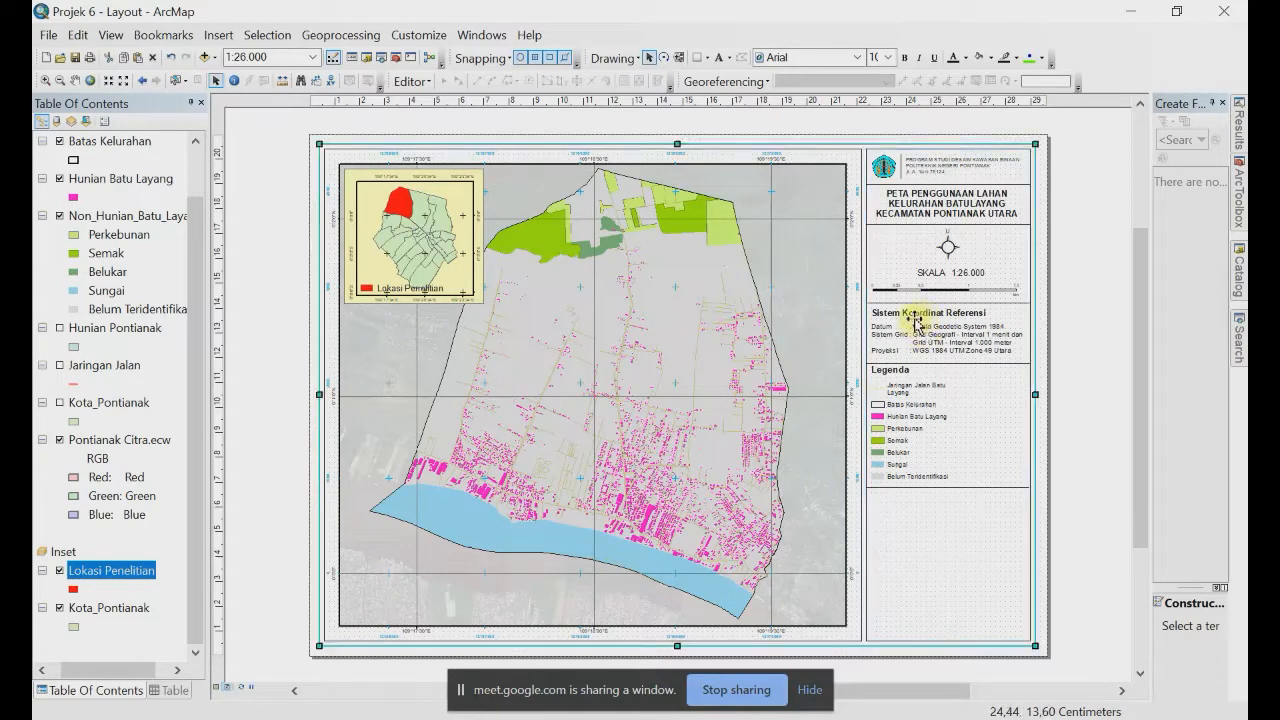
{"action": "left_click", "coordinate": [883, 314]}
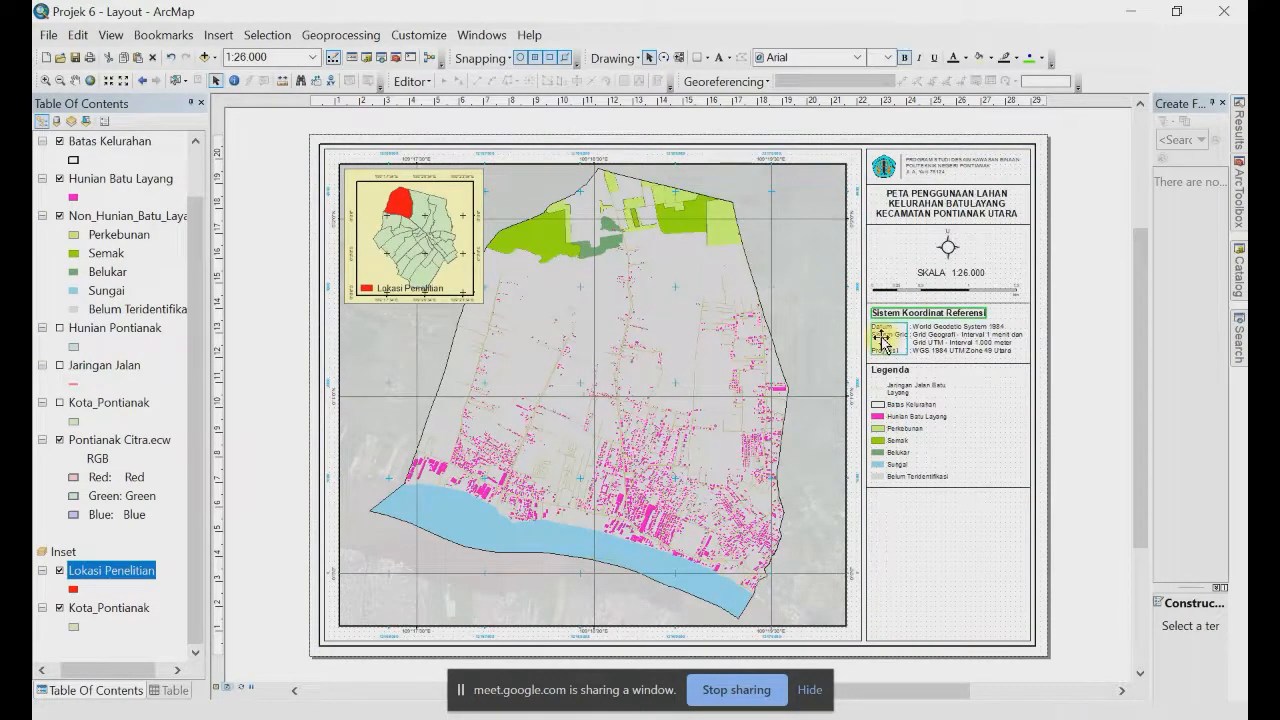
{"action": "left_click_drag", "start_coordinate": [883, 340], "coordinate": [888, 524]}
{"action": "key", "text": "Delete"}
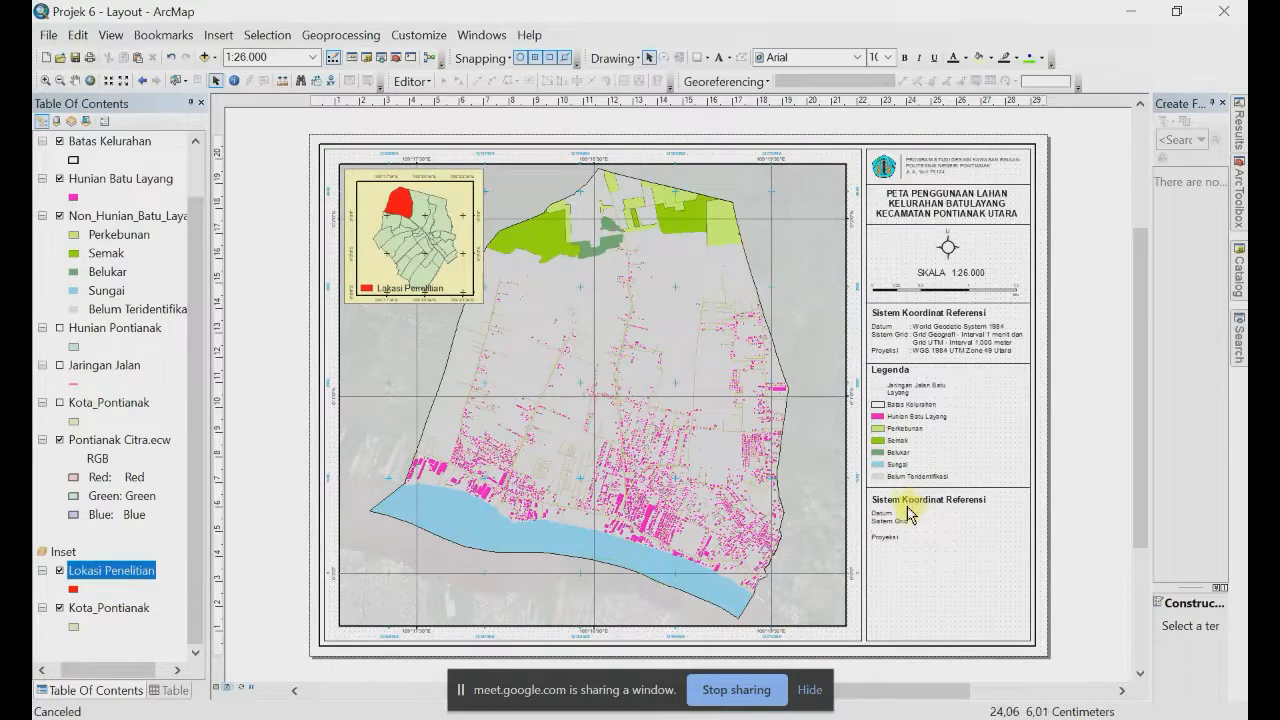
Step: Change the copied heading's text to Referensi
{"action": "left_click", "coordinate": [905, 500]}
{"action": "double_click", "coordinate": [905, 500]}
{"action": "type", "text": "Sum"}
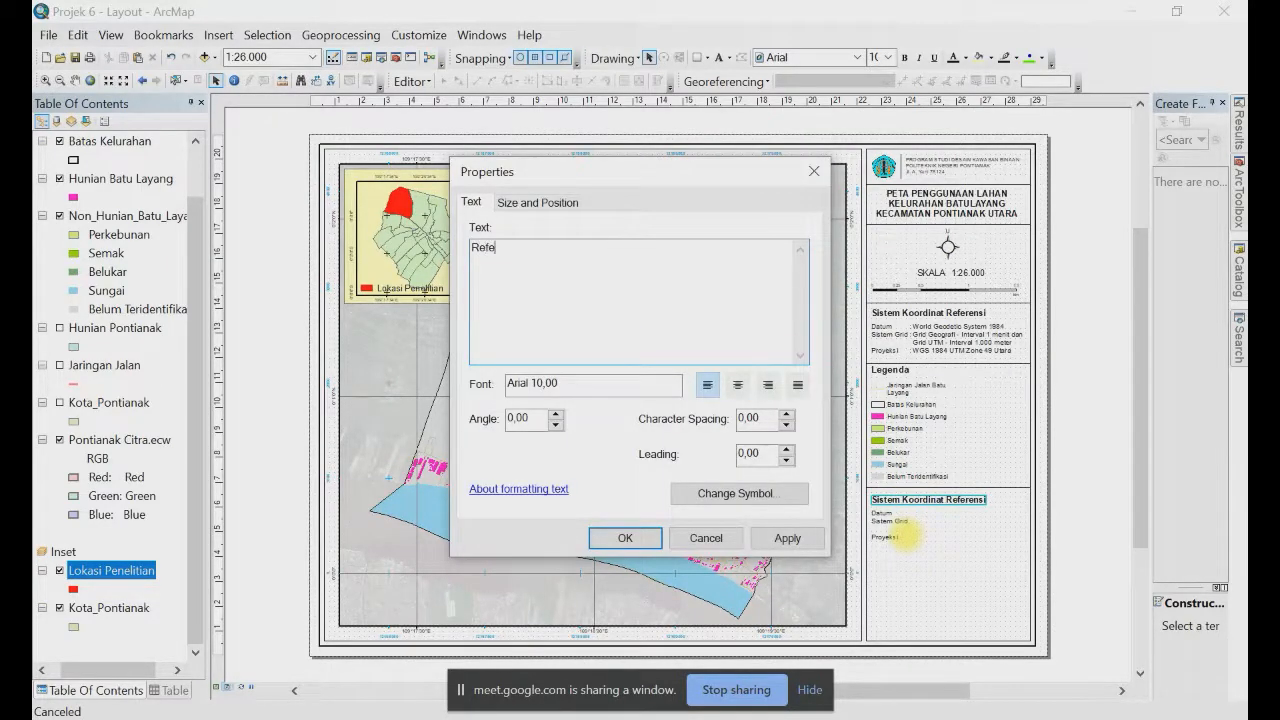
{"action": "left_click", "coordinate": [620, 537]}
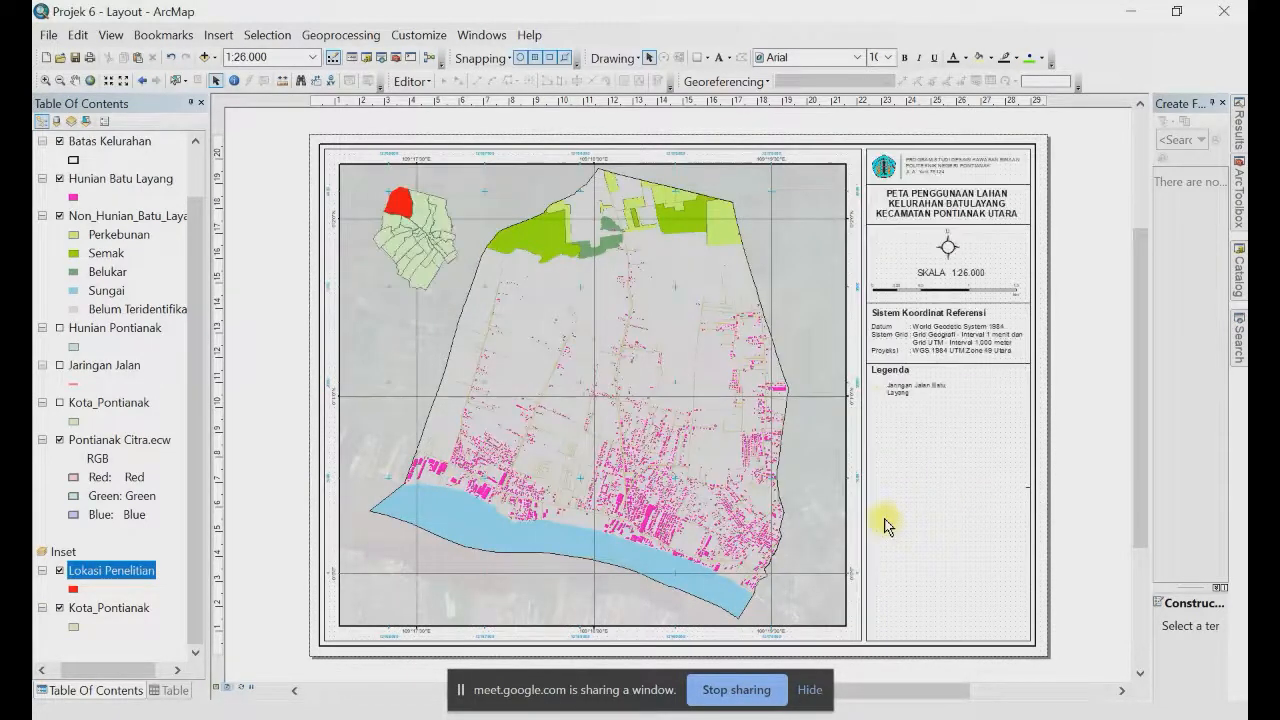
{"action": "left_click", "coordinate": [884, 520]}
Step: Replace the copied notes with a numbered list: Citra Satelit Ikonos Tahun 2018, Peta Administrasi Kota Pontianak, Bappeda, 2013, plus a third entry
{"action": "double_click", "coordinate": [884, 520]}
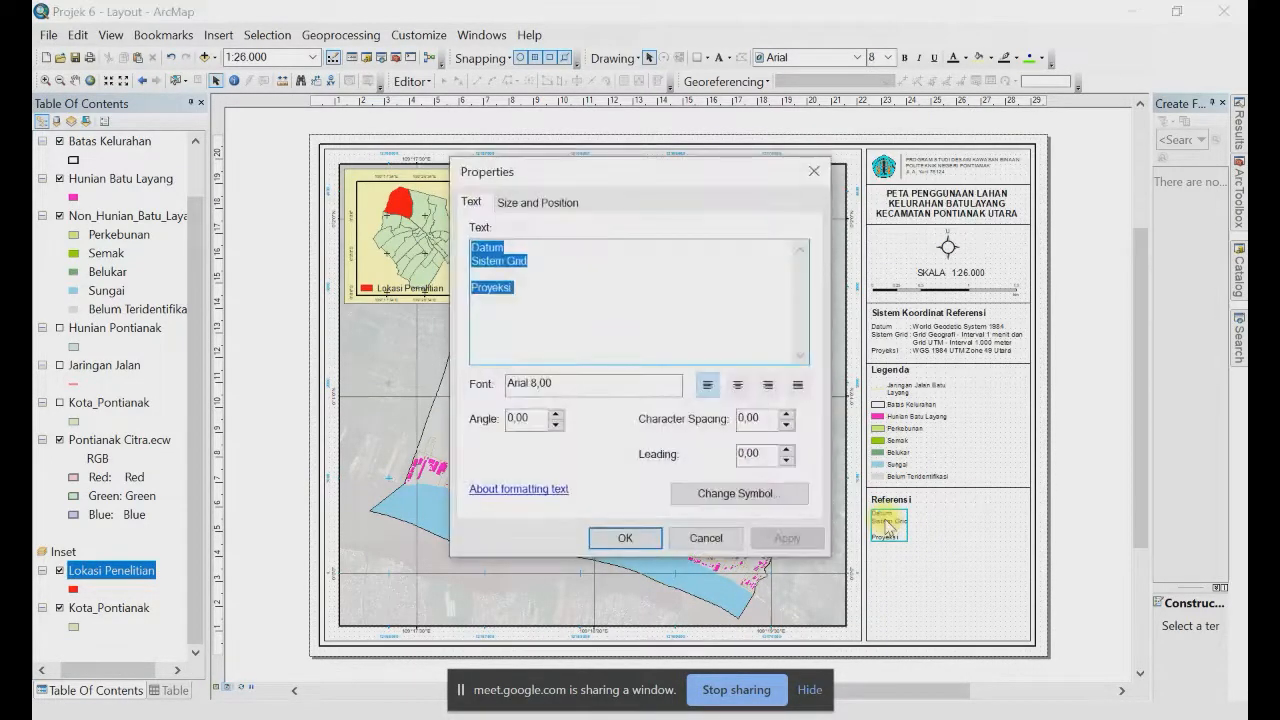
{"action": "type", "text": "1. Ci"}
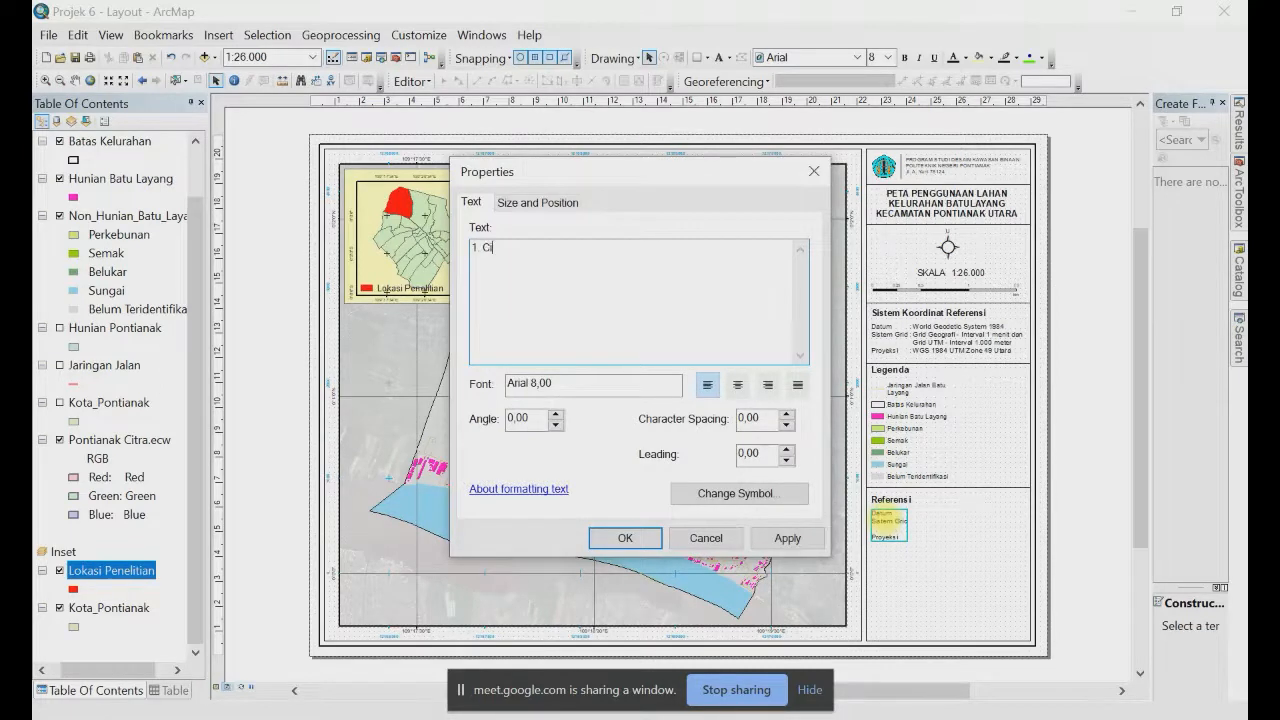
{"action": "type", "text": "tra Satelit Ikonos"}
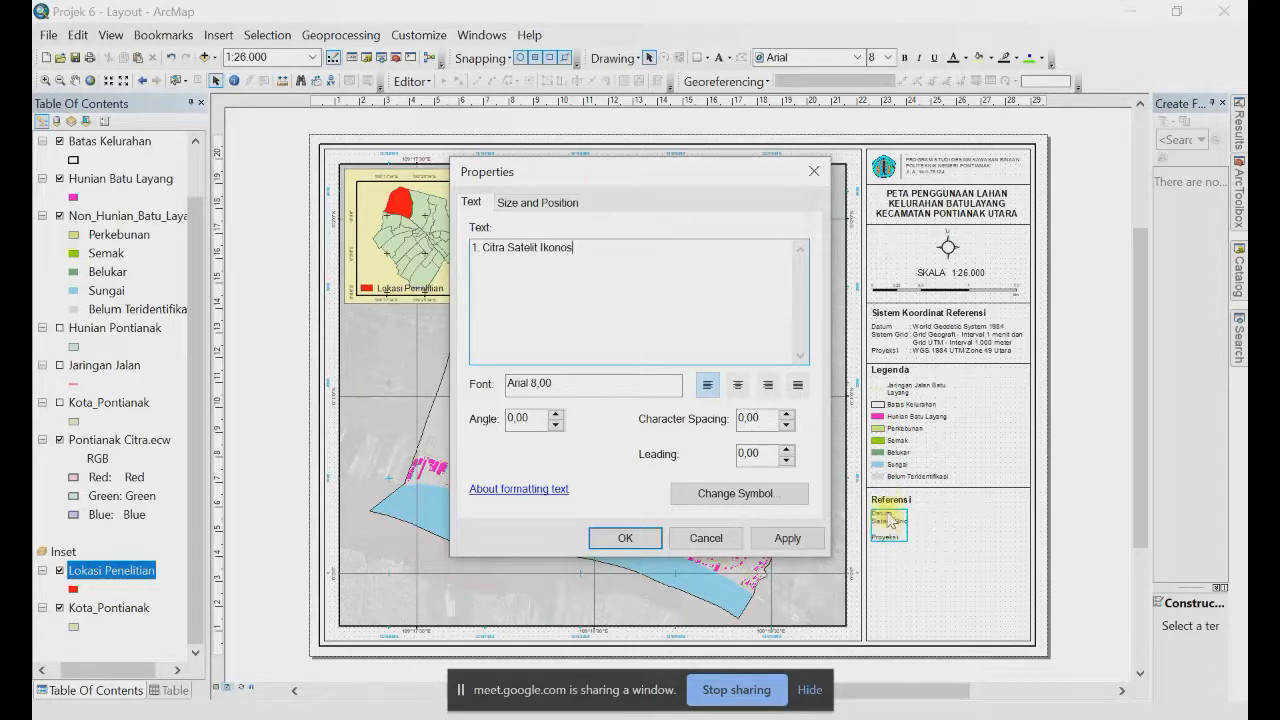
{"action": "type", "text": " Tahun 201"}
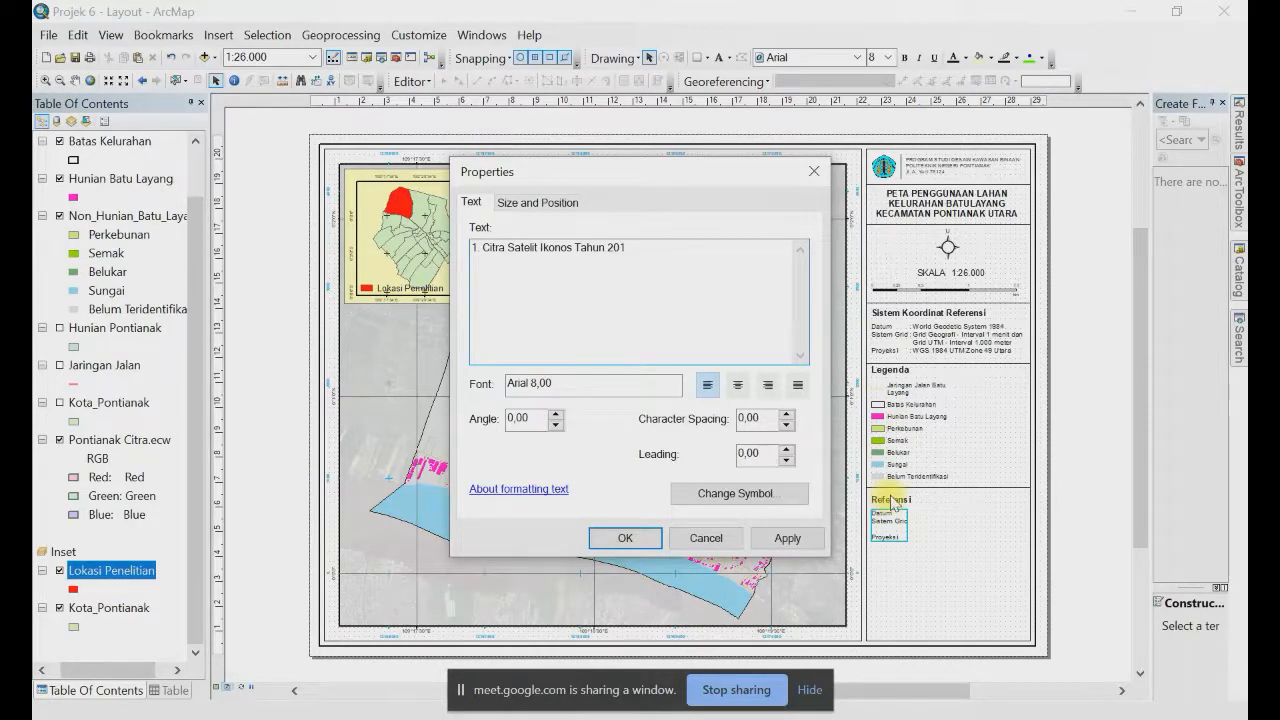
{"action": "type", "text": "8"}
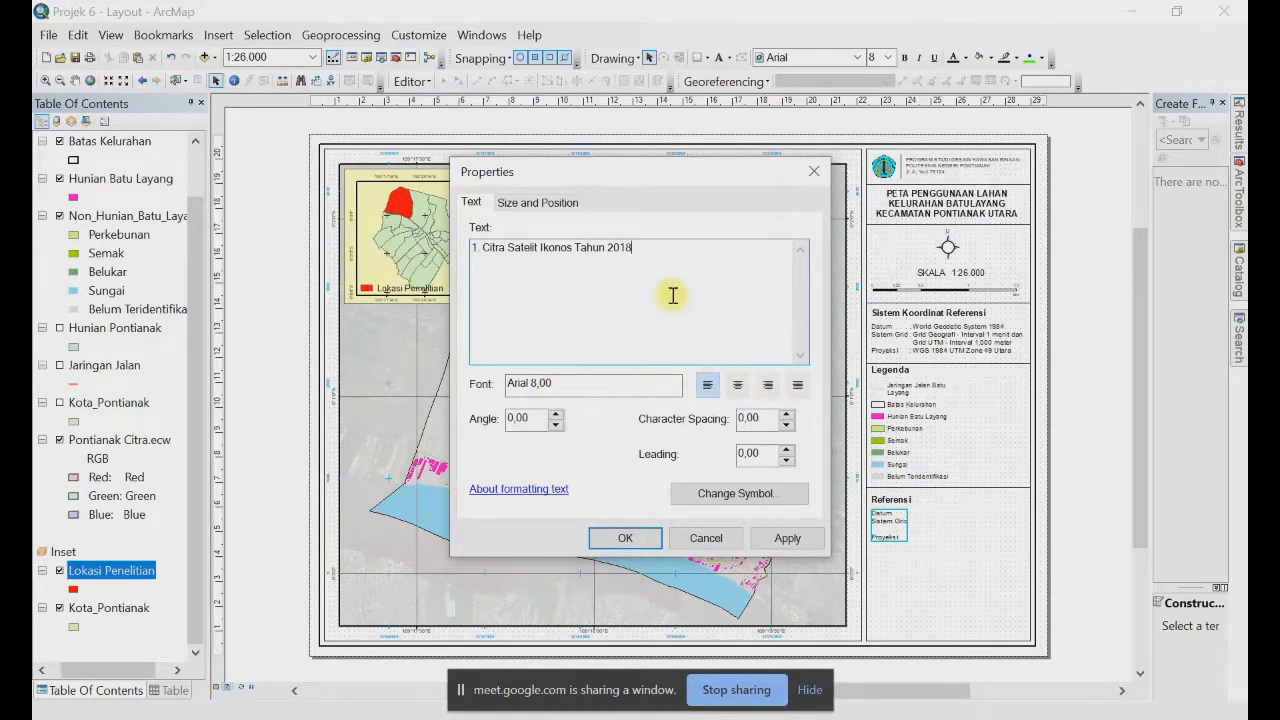
{"action": "key", "text": "Return"}
{"action": "type", "text": "2. "}
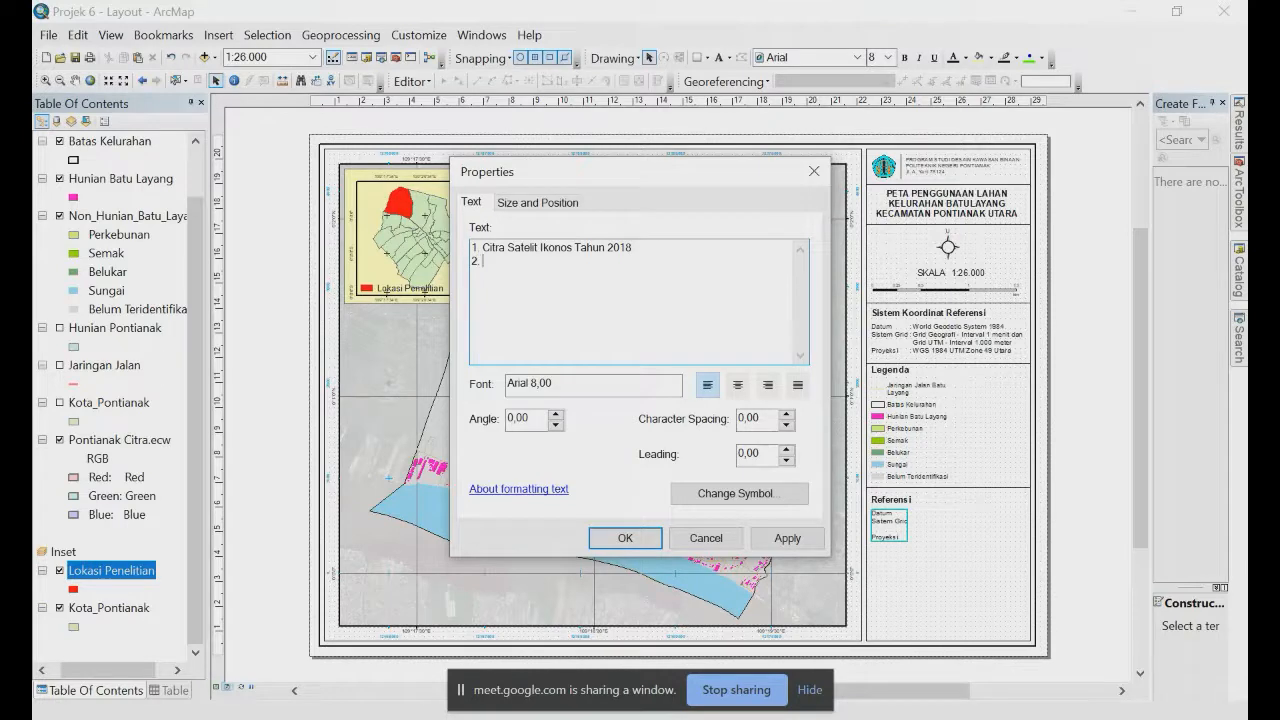
{"action": "type", "text": "Peta Administrasi"}
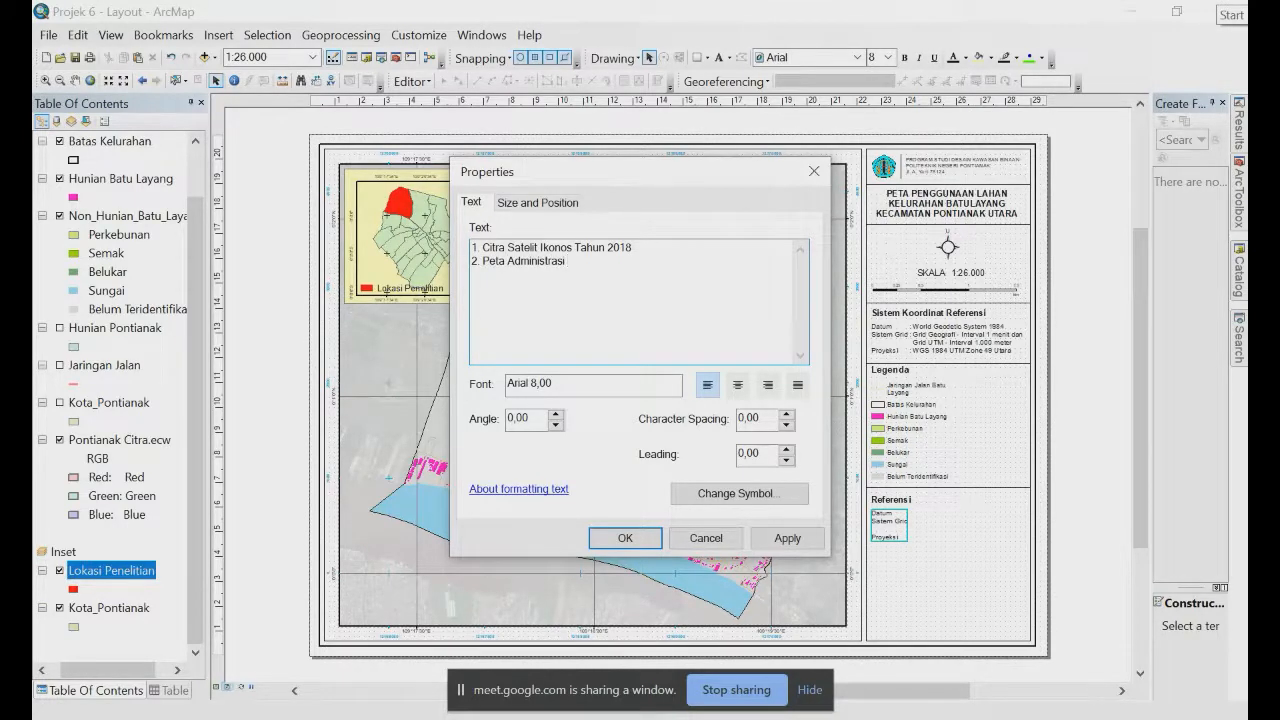
{"action": "type", "text": " Kota Pontian"}
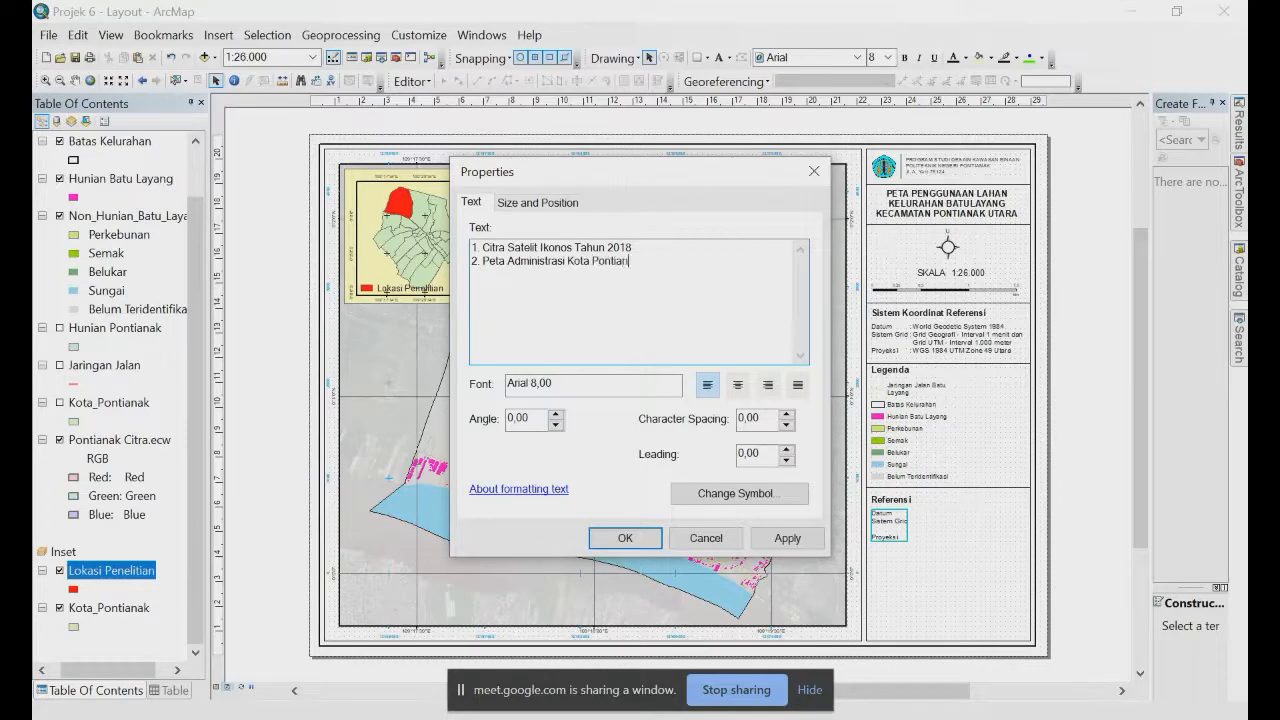
{"action": "type", "text": "ak, Bappe"}
{"action": "type", "text": "da,"}
{"action": "type", "text": " 198"}
{"action": "type", "text": "2013"}
{"action": "key", "text": "Return"}
{"action": "type", "text": "3."}
{"action": "type", "text": "Pe"}
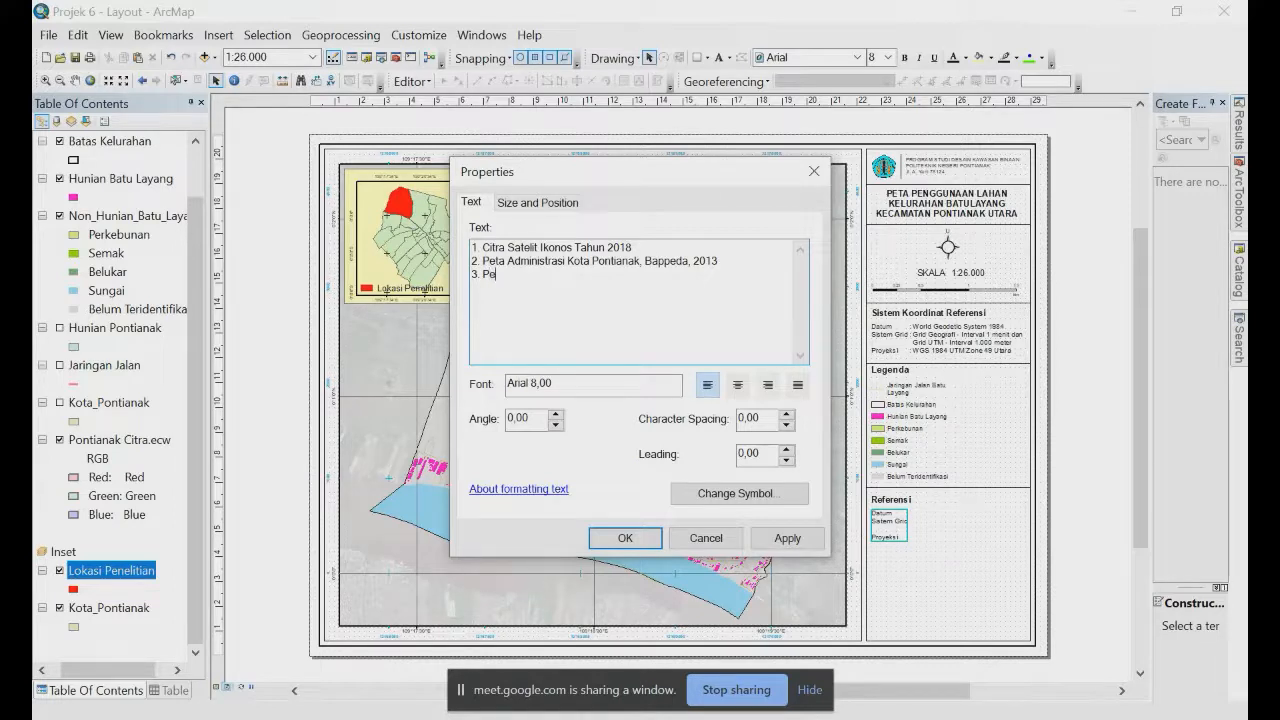
{"action": "type", "text": "apefiles"}
{"action": "type", "text": " Hunina"}
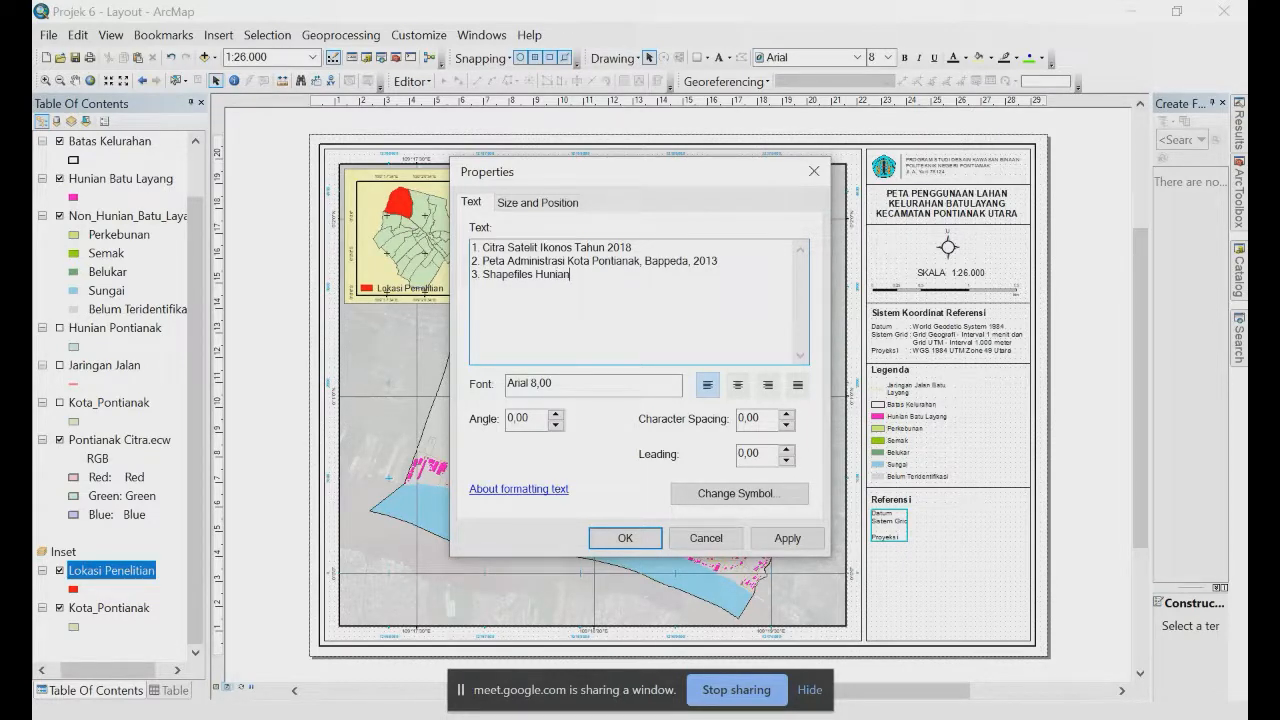
Step: Turn the third entry into entry 4: Shapefiles Pemukiman, Open Street Maps, 2021
{"action": "key", "text": "ctrl+shift+Left"}
{"action": "type", "text": "Pemukiman, Open Street Maps, 20"}
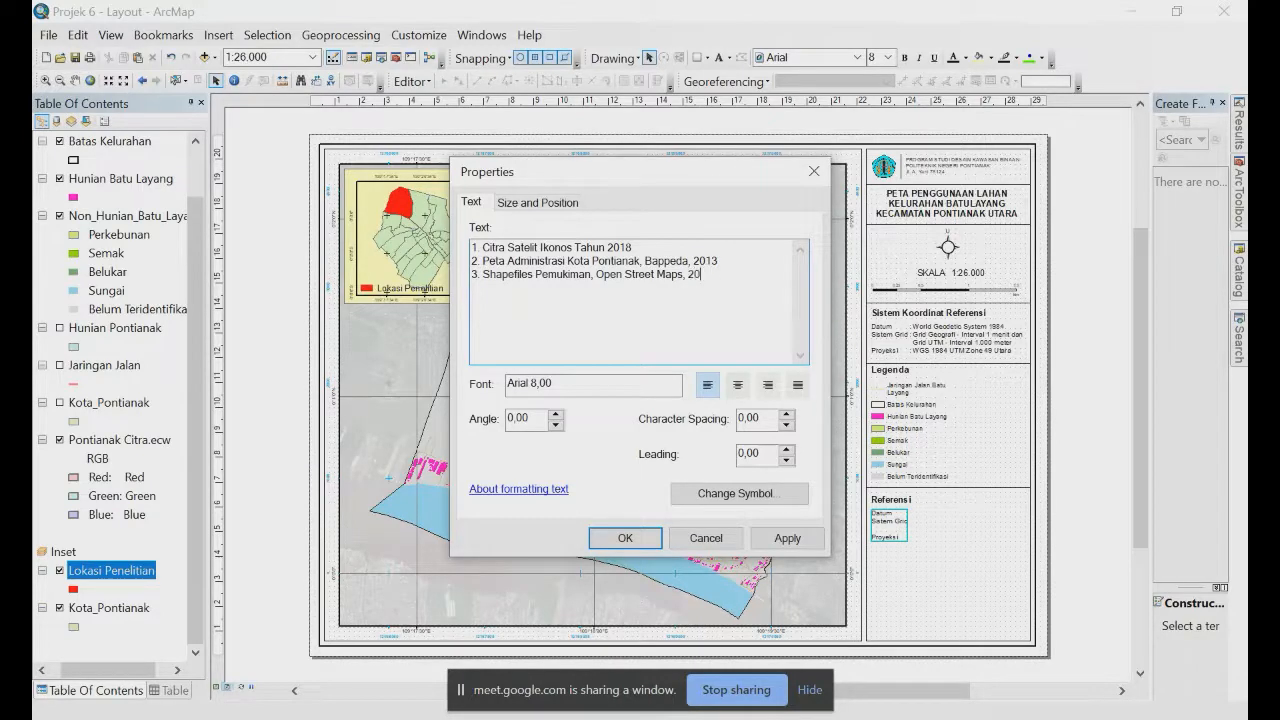
{"action": "type", "text": "21"}
{"action": "key", "text": "BackSpace"}
{"action": "key", "text": "Return"}
{"action": "type", "text": "4."}
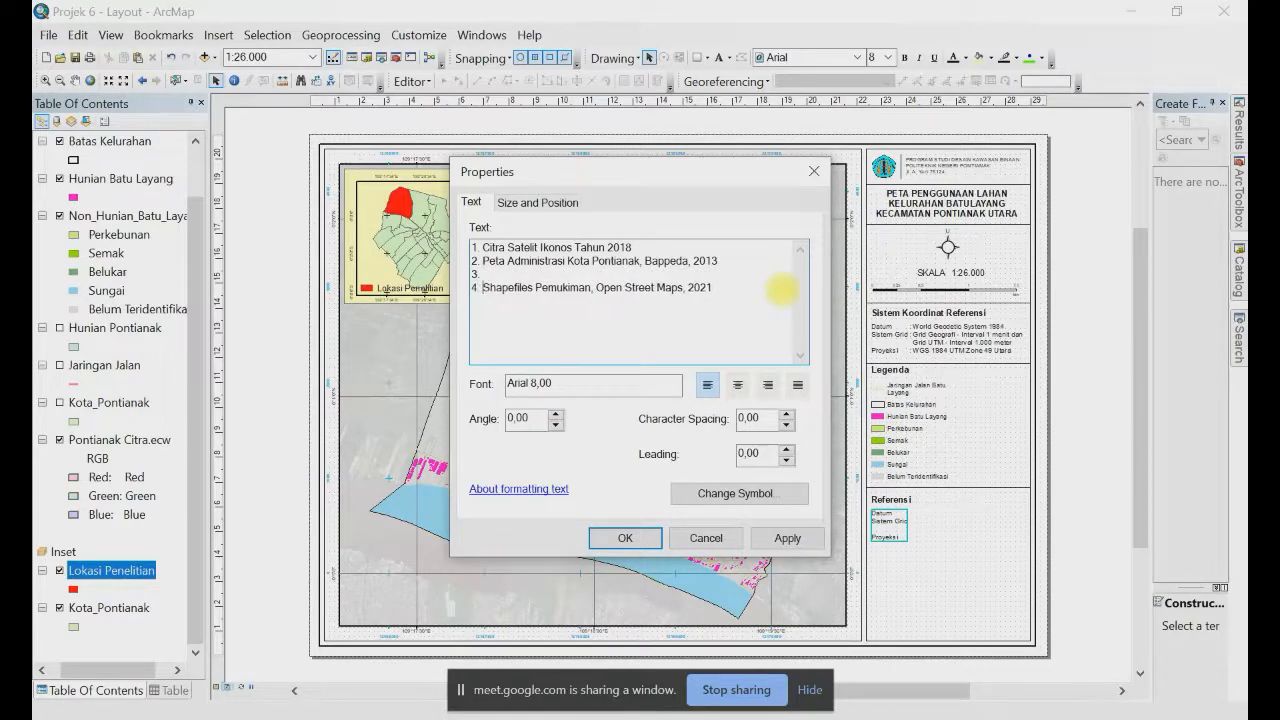
Step: Fill entry 3 as Peta Pemukiman, Badan Informasi Geospasial (BIG) 2020 and apply the list
{"action": "key", "text": "Up"}
{"action": "type", "text": "Peta Pemu"}
{"action": "key", "text": "ctrl+shift+Left"}
{"action": "key", "text": "Right"}
{"action": "type", "text": "kiman, B"}
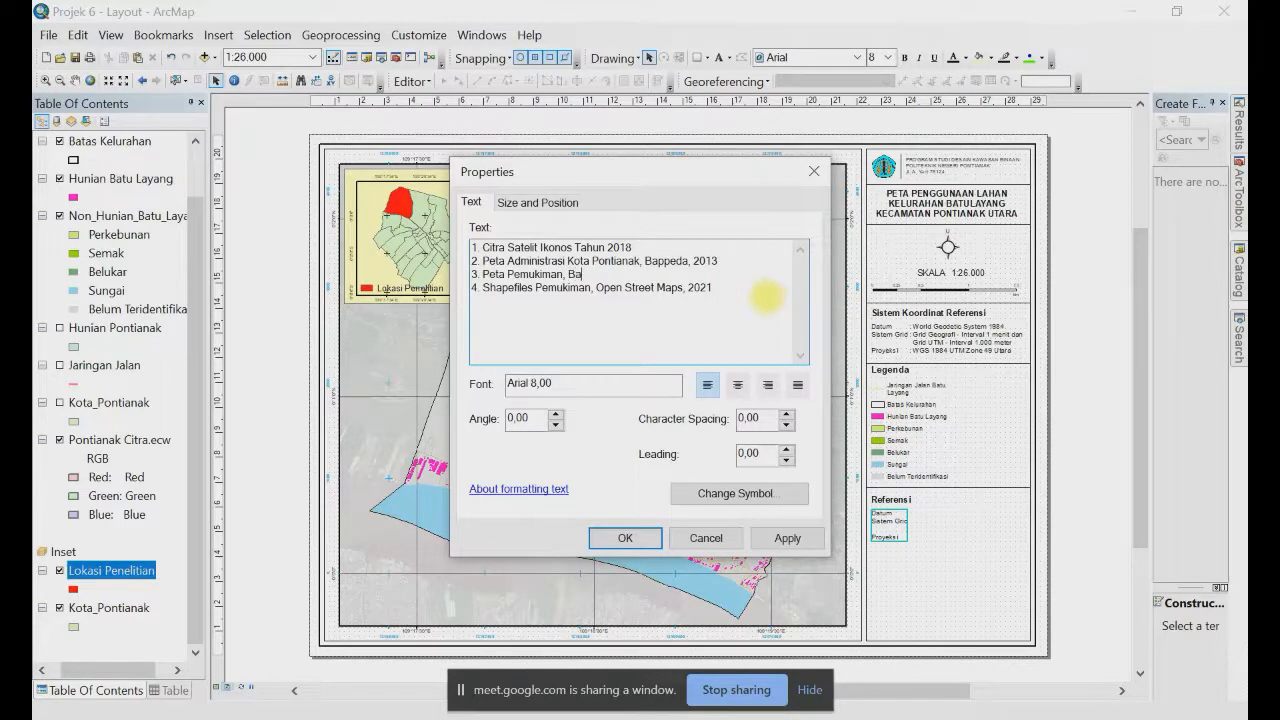
{"action": "type", "text": "adan Informasi Geospasial"}
{"action": "key", "text": "Return"}
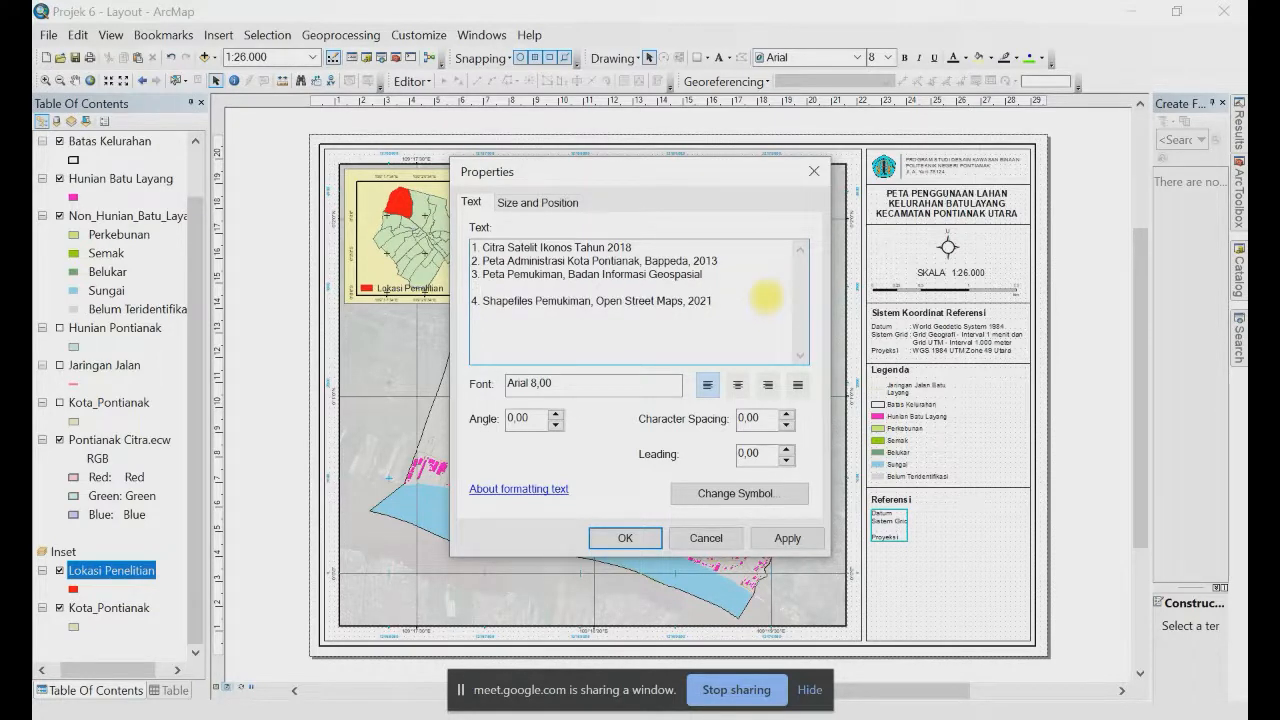
{"action": "type", "text": "2020"}
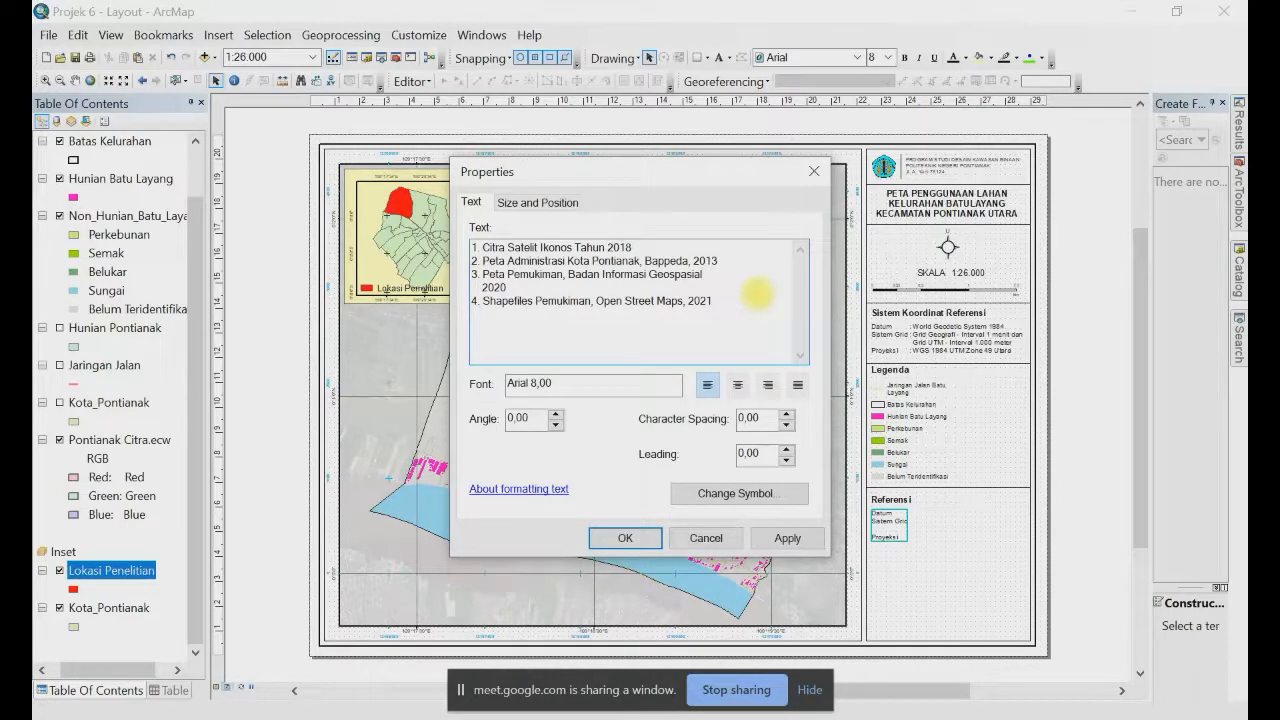
{"action": "key", "text": "Right"}
{"action": "type", "text": "(BIG)"}
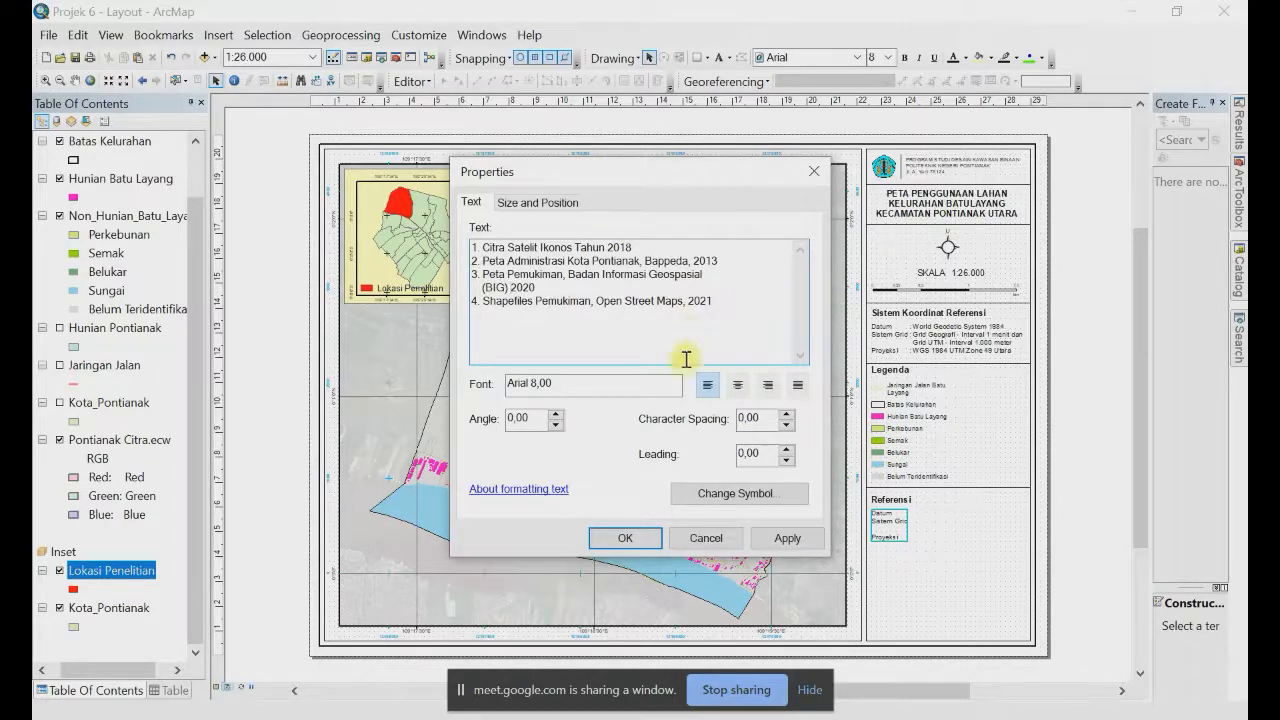
{"action": "left_click", "coordinate": [625, 538]}
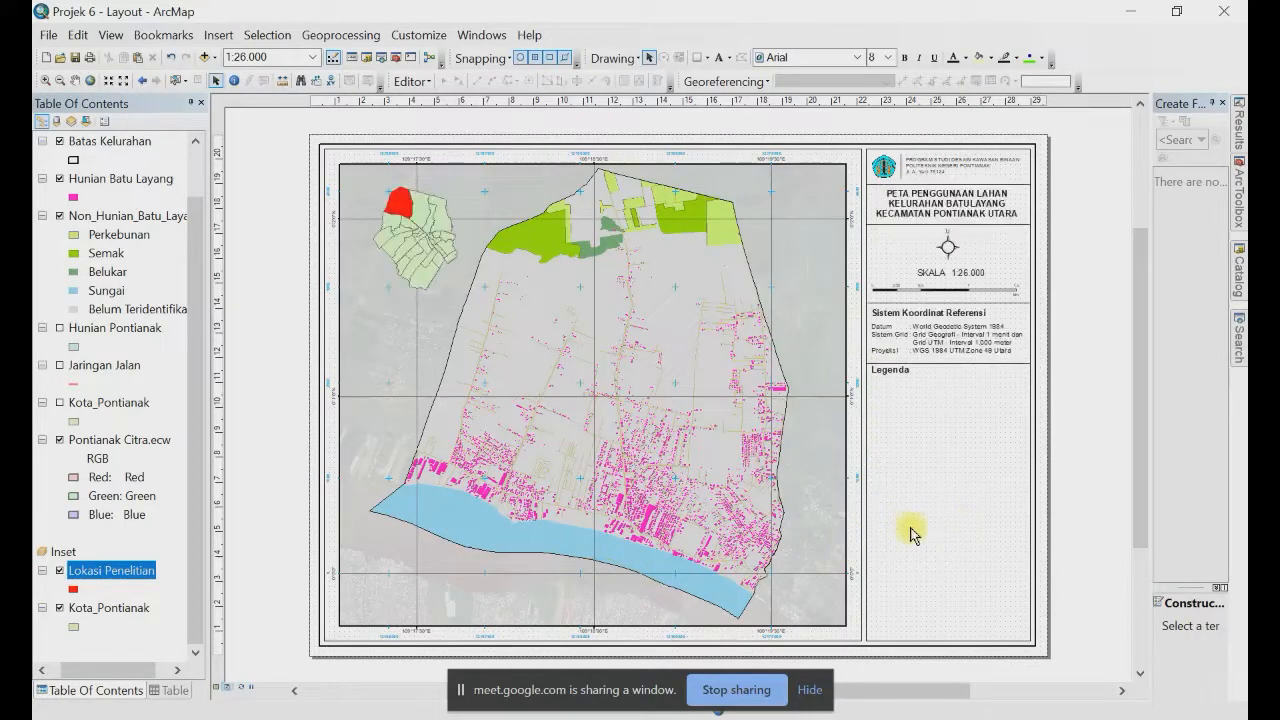
Step: Nudge the four-item reference list slightly lower under the Referensi heading
{"action": "mouse_move", "coordinate": [899, 524]}
{"action": "left_mouse_down"}
{"action": "mouse_move", "coordinate": [895, 541]}
{"action": "mouse_move", "coordinate": [903, 534]}
{"action": "left_mouse_up"}
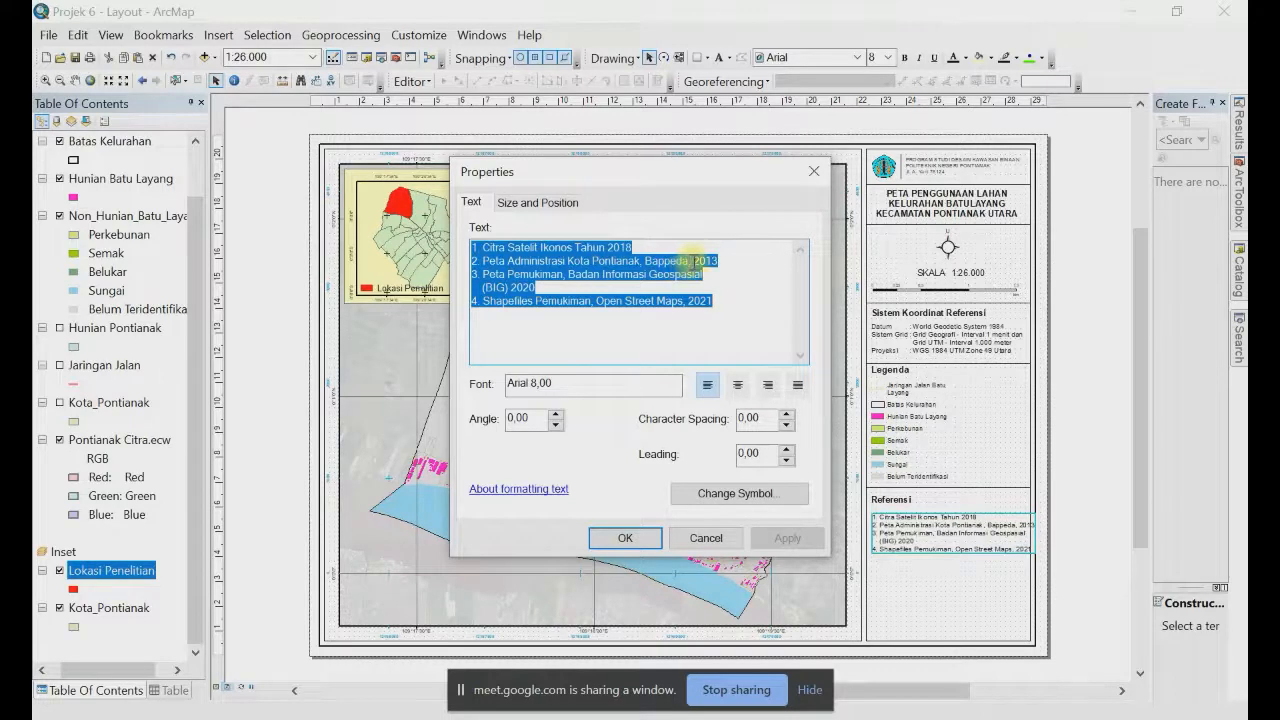
Step: Wrap the reference entries so the years 2013 and 2021 start new lines
{"action": "left_click", "coordinate": [693, 261]}
{"action": "key", "text": "Return"}
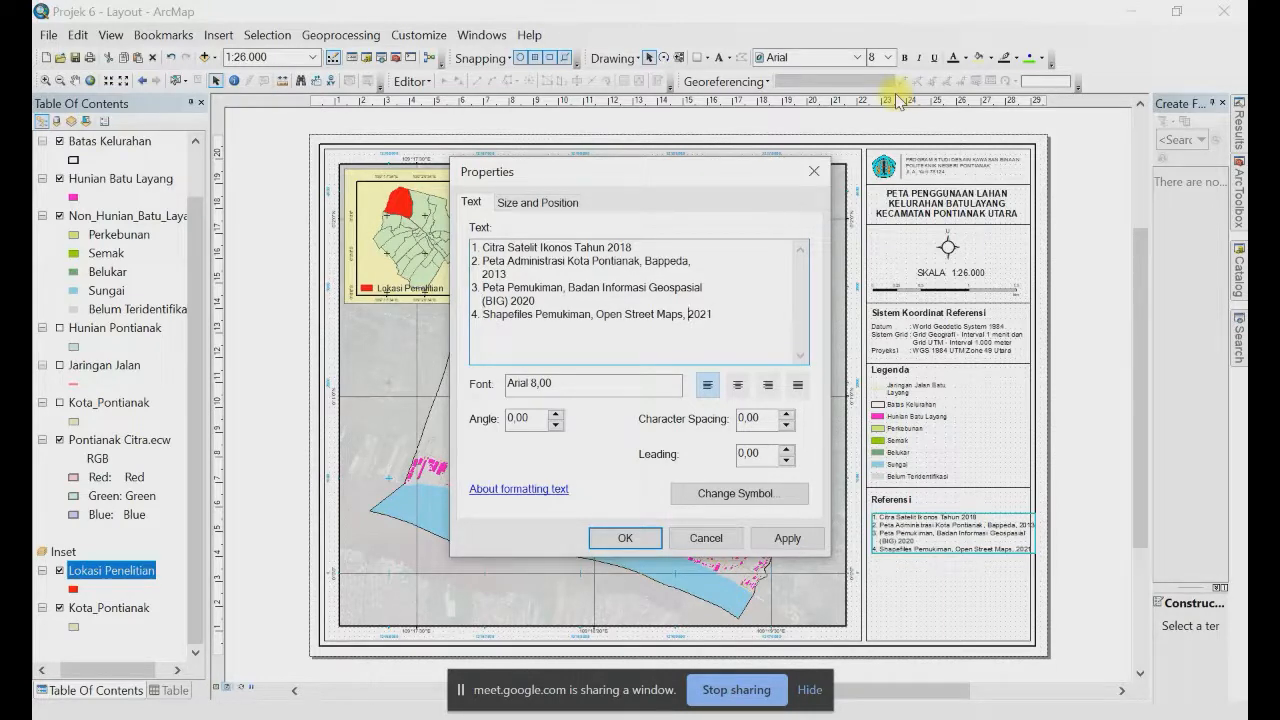
{"action": "key", "text": "Return"}
{"action": "left_click", "coordinate": [636, 538]}
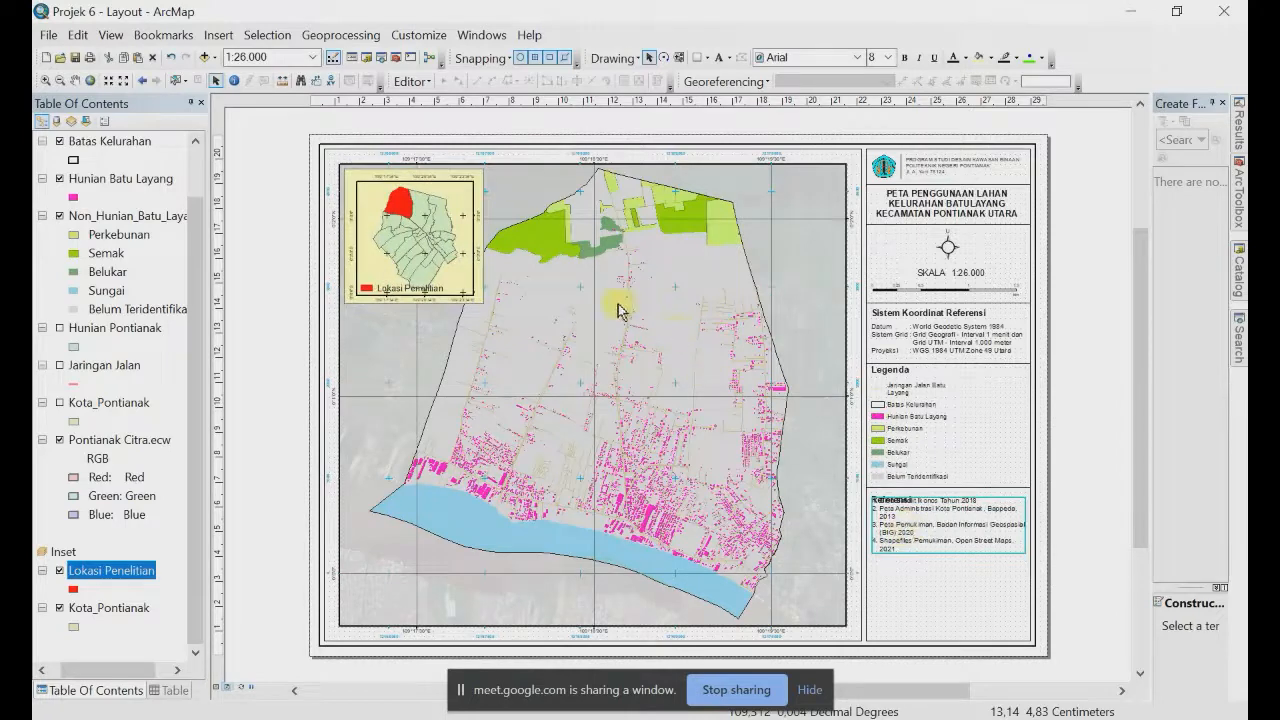
Step: Insert 'tahun' before the years 2013, 2020 and 2021 in the reference list
{"action": "double_click", "coordinate": [913, 535]}
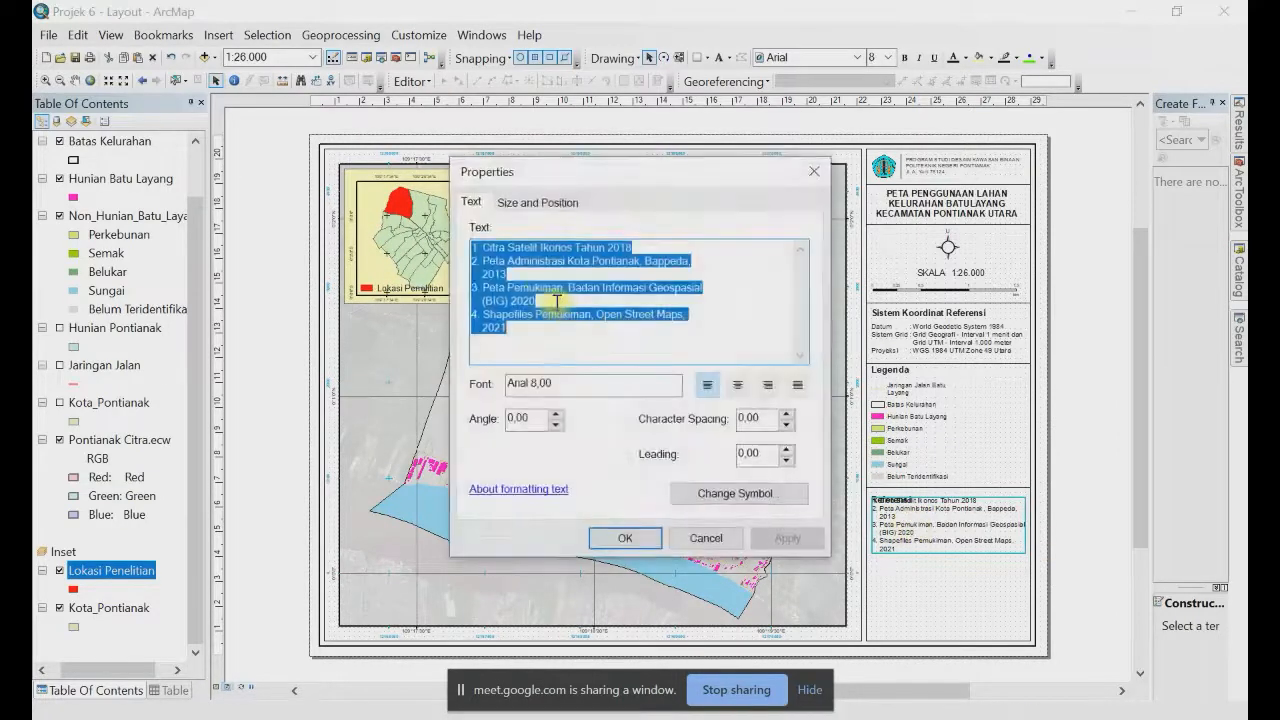
{"action": "left_click", "coordinate": [485, 275]}
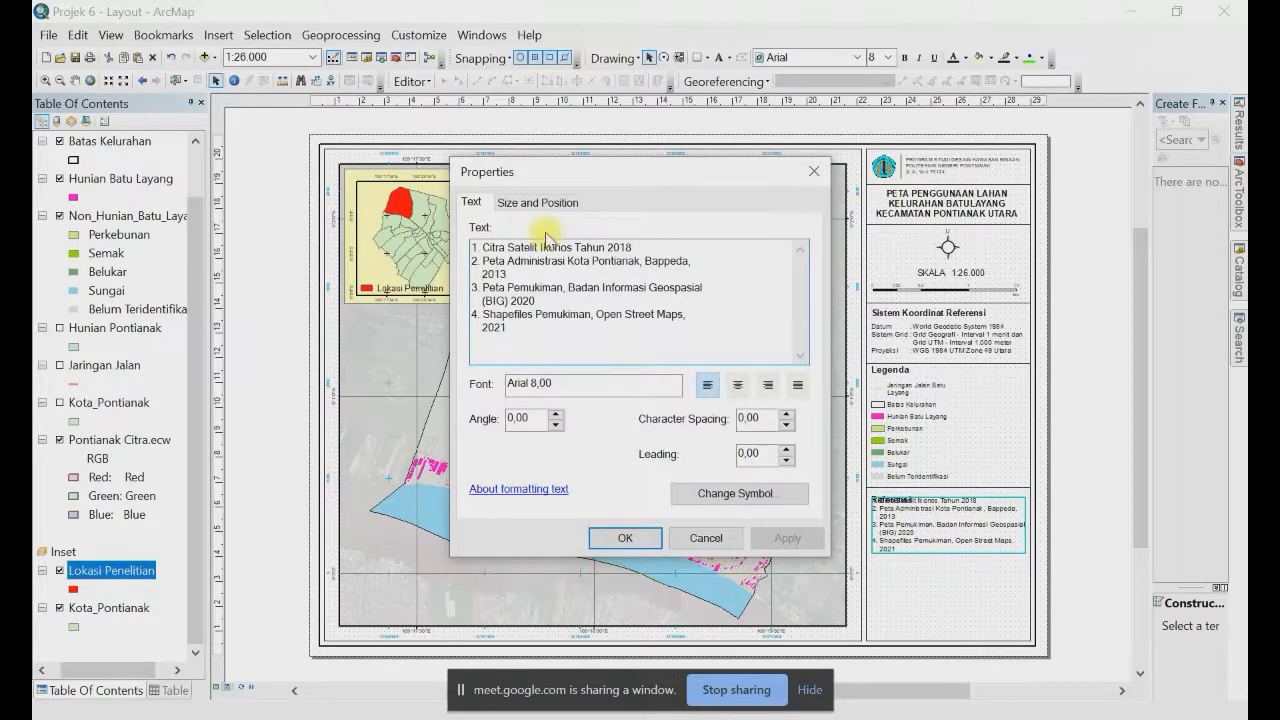
{"action": "type", "text": "tahun"}
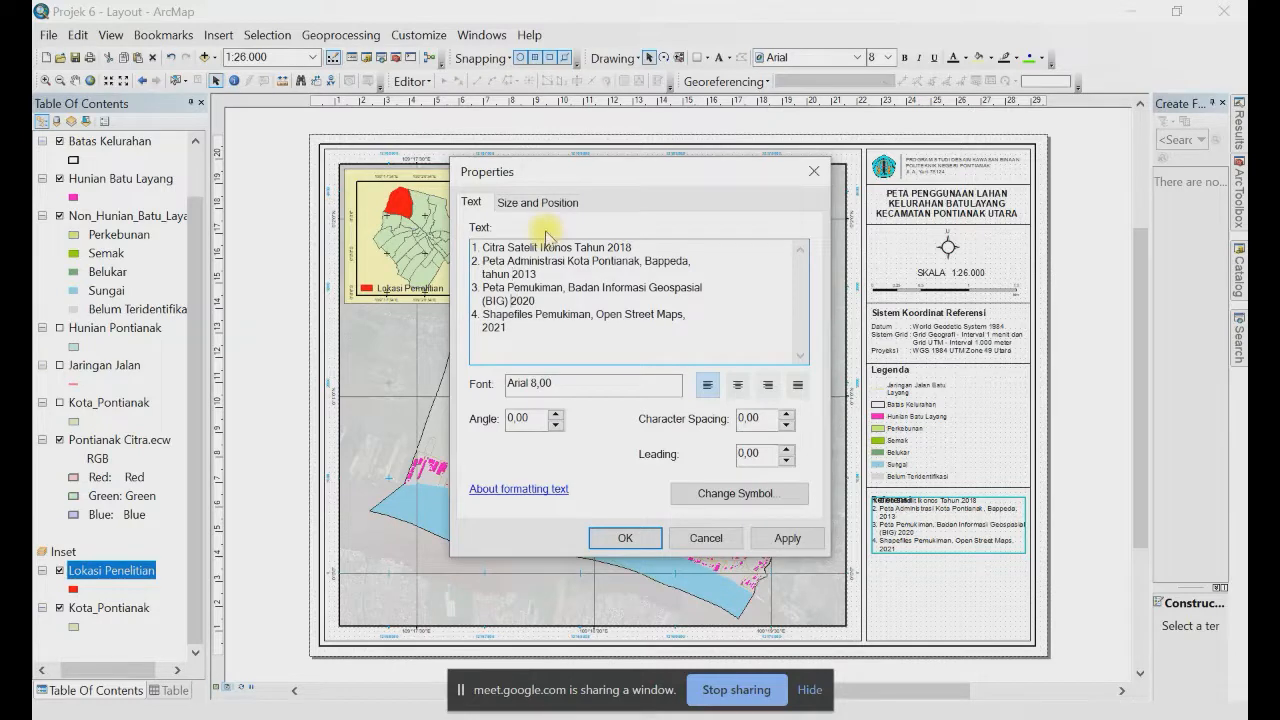
{"action": "key", "text": "Down"}
{"action": "key", "text": "Down"}
{"action": "type", "text": "tahun"}
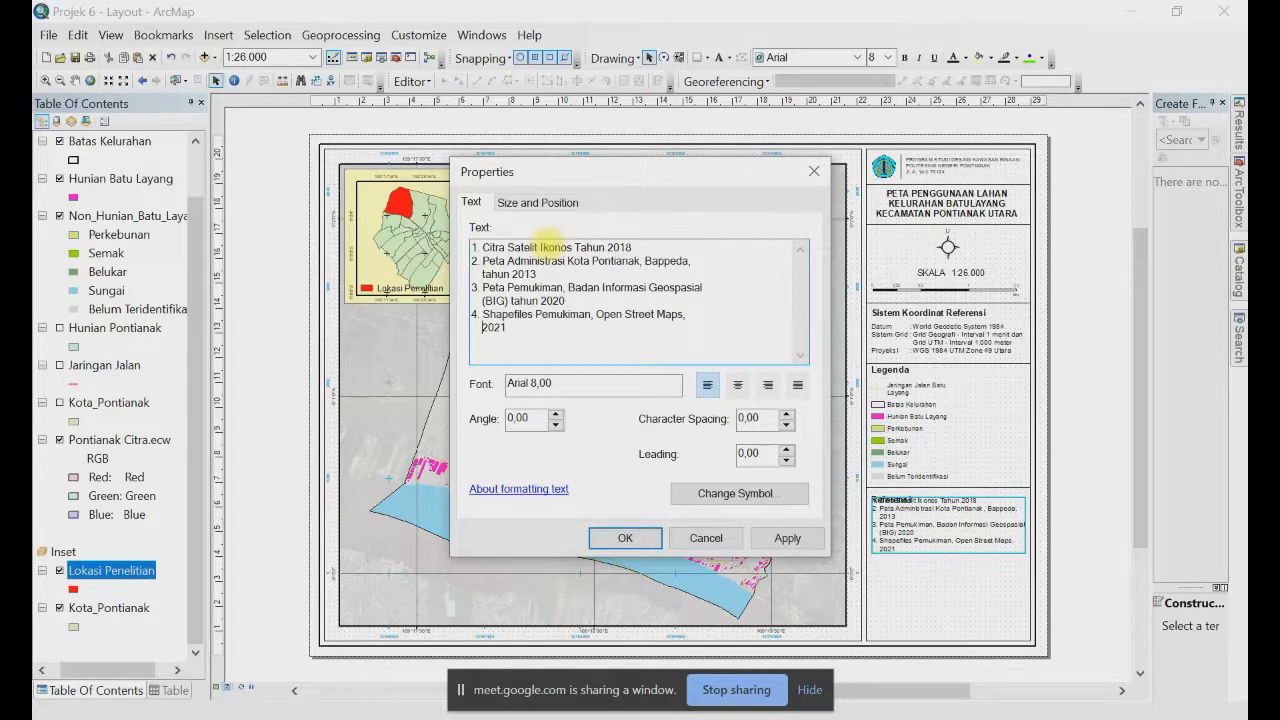
{"action": "key", "text": "Down"}
{"action": "key", "text": "Down"}
{"action": "type", "text": "tahun"}
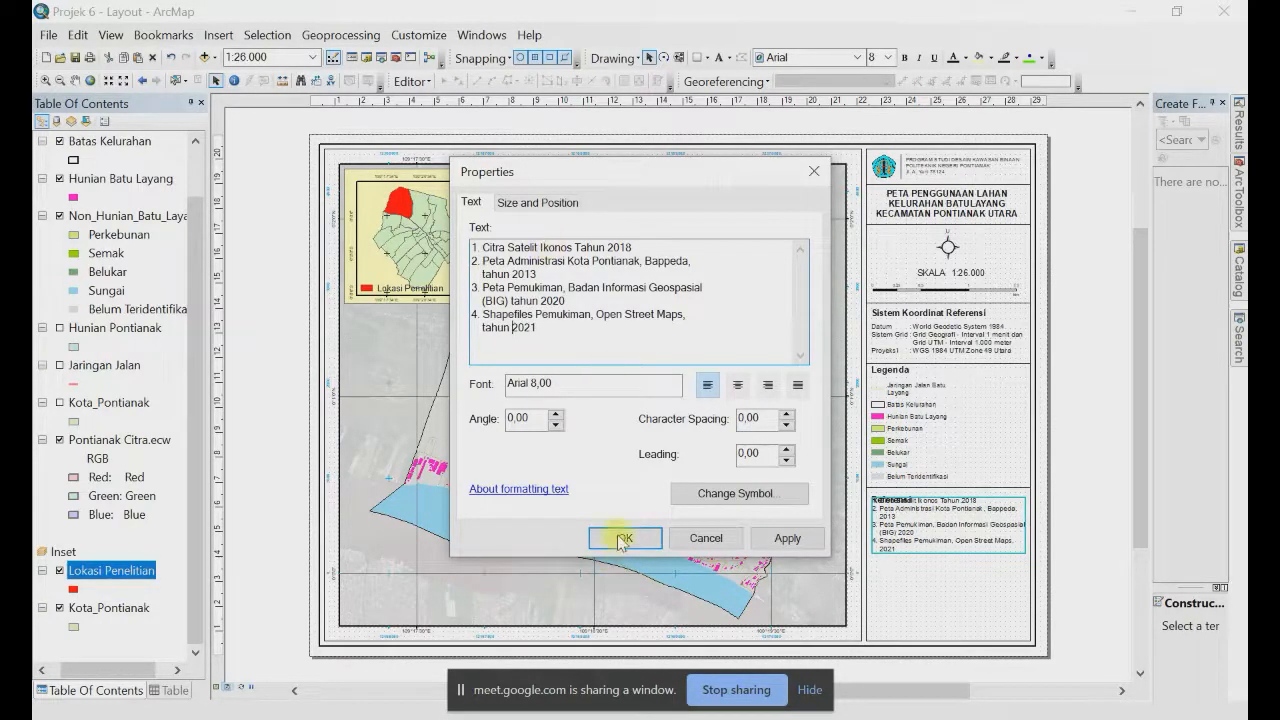
{"action": "left_click", "coordinate": [624, 538]}
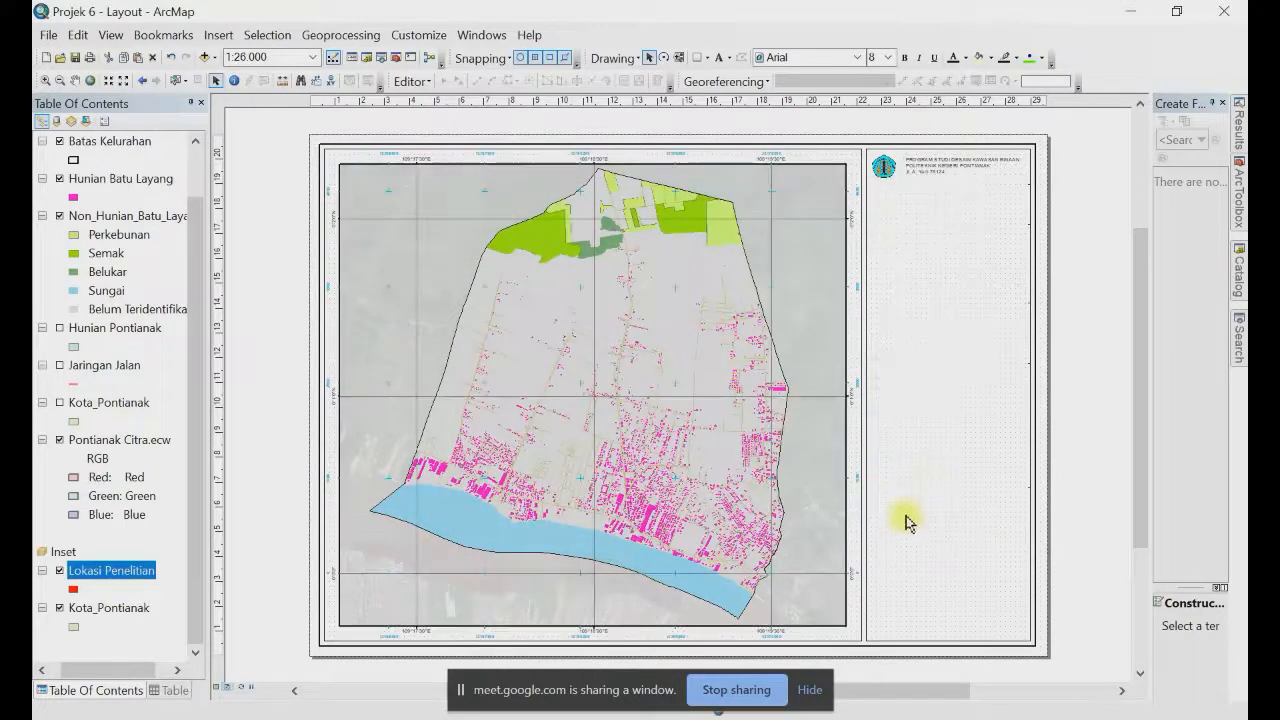
Step: Reposition the numbered reference list directly beneath the Referensi heading
{"action": "left_click_drag", "start_coordinate": [903, 517], "coordinate": [902, 516]}
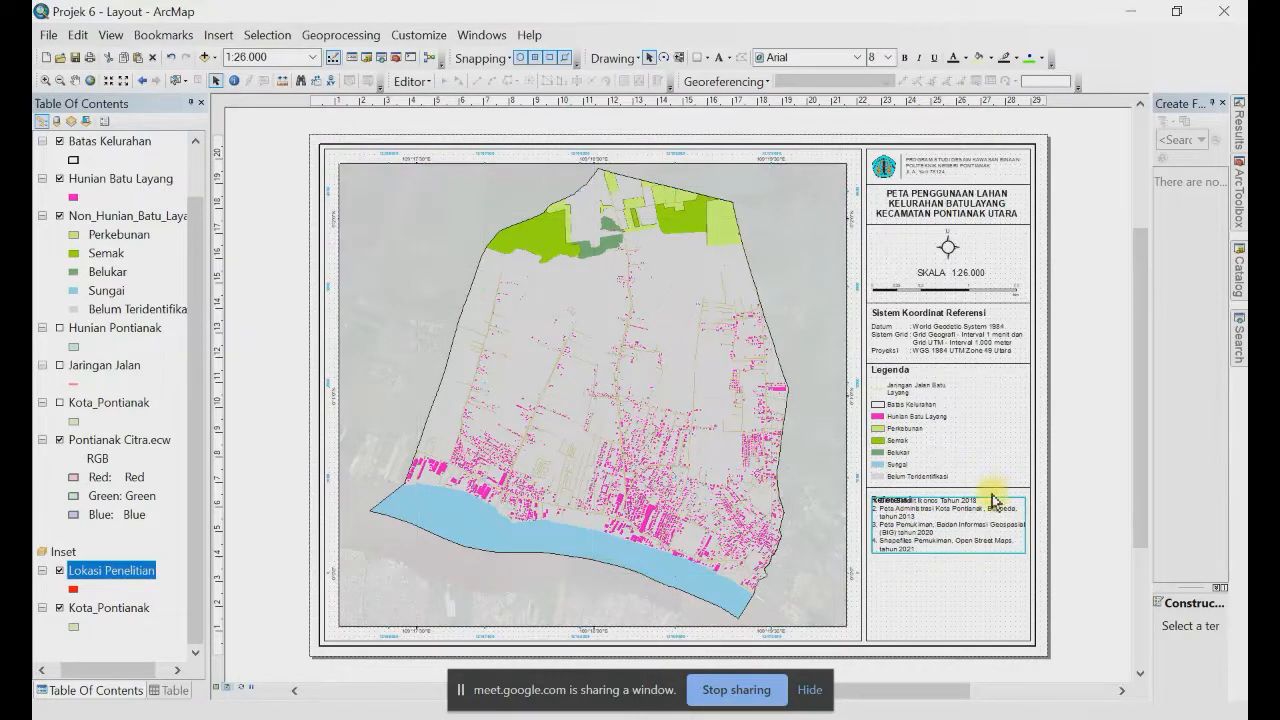
{"action": "left_click_drag", "start_coordinate": [994, 491], "coordinate": [980, 514]}
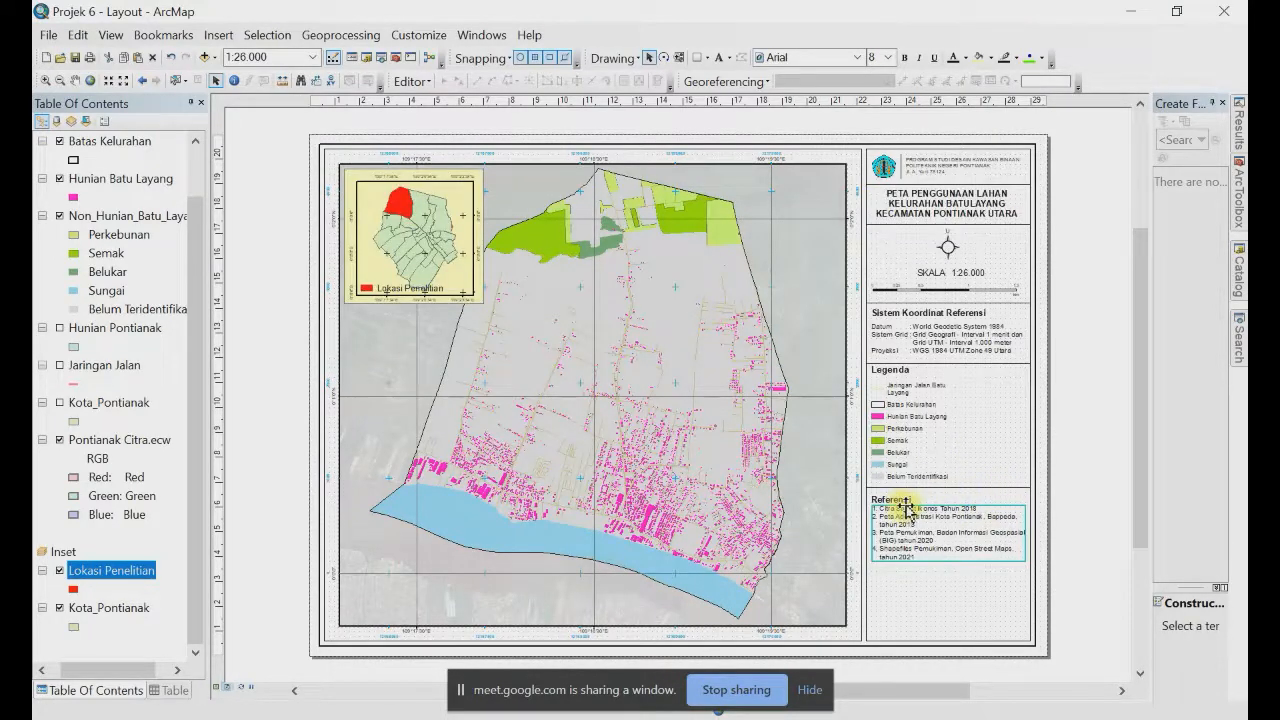
{"action": "left_click", "coordinate": [906, 508]}
{"action": "left_click_drag", "start_coordinate": [906, 511], "coordinate": [917, 515]}
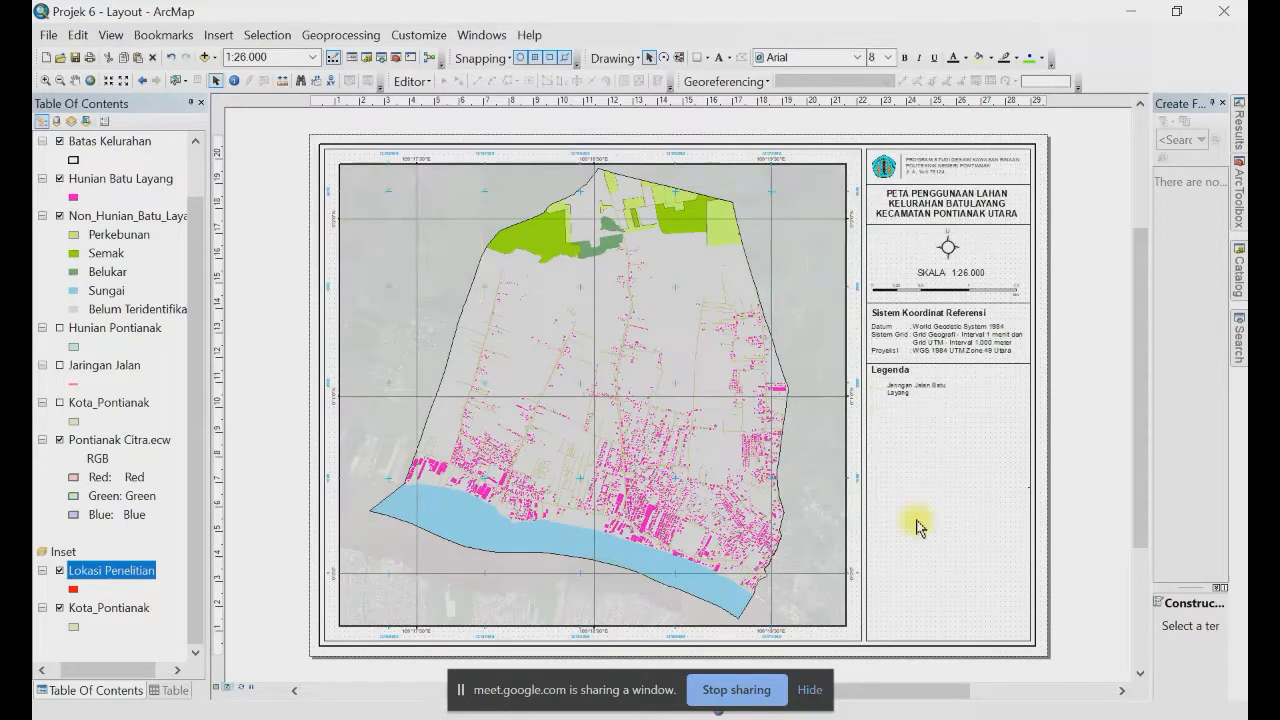
{"action": "scroll", "coordinate": [917, 515], "scroll_direction": "up", "scroll_amount": 1}
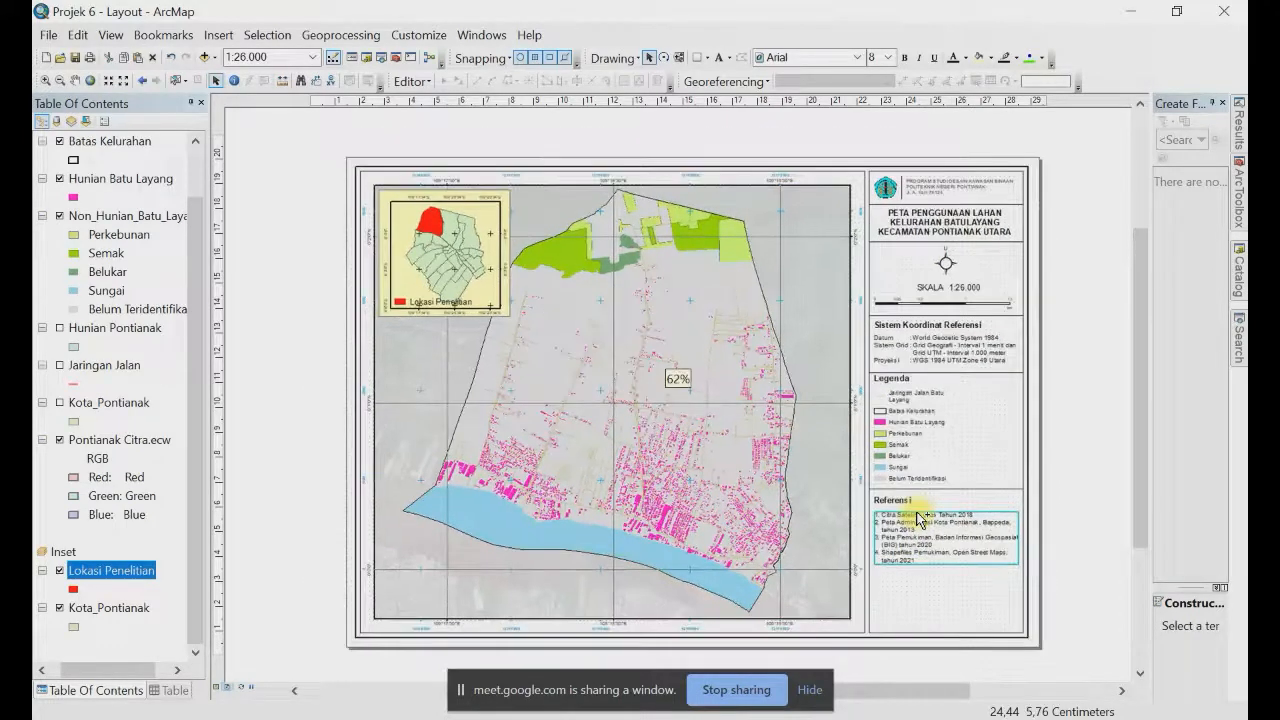
{"action": "scroll", "coordinate": [1016, 565], "scroll_direction": "down", "scroll_amount": 3}
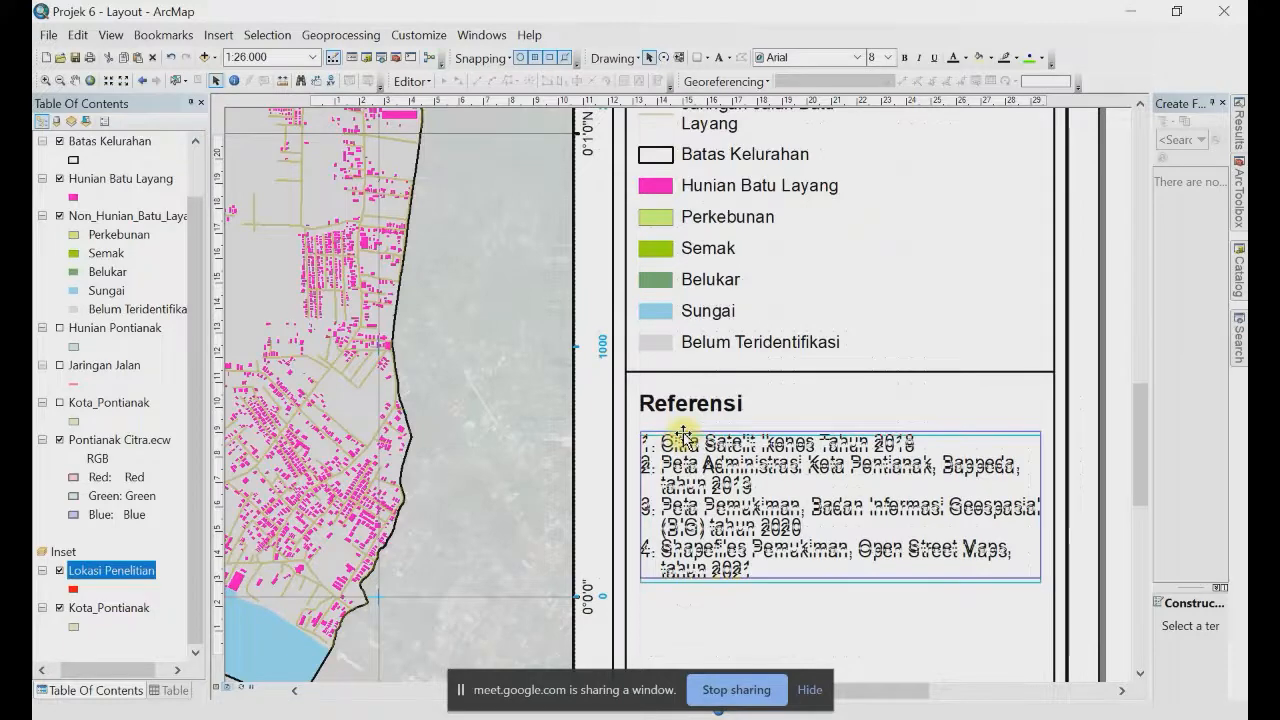
{"action": "left_click", "coordinate": [686, 428]}
{"action": "mouse_move", "coordinate": [686, 428]}
{"action": "left_mouse_down"}
{"action": "mouse_move", "coordinate": [757, 414]}
{"action": "mouse_move", "coordinate": [688, 410]}
{"action": "left_mouse_up"}
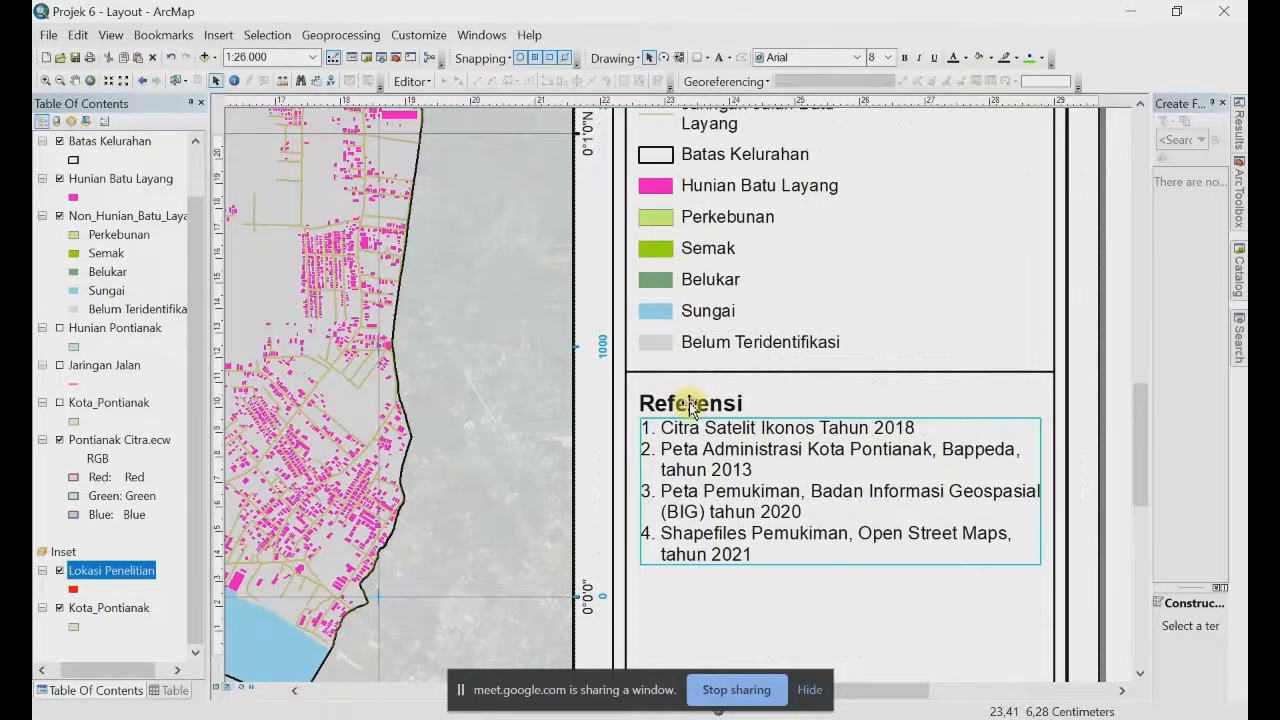
{"action": "left_click", "coordinate": [690, 405]}
{"action": "left_click_drag", "start_coordinate": [1140, 405], "coordinate": [1142, 493]}
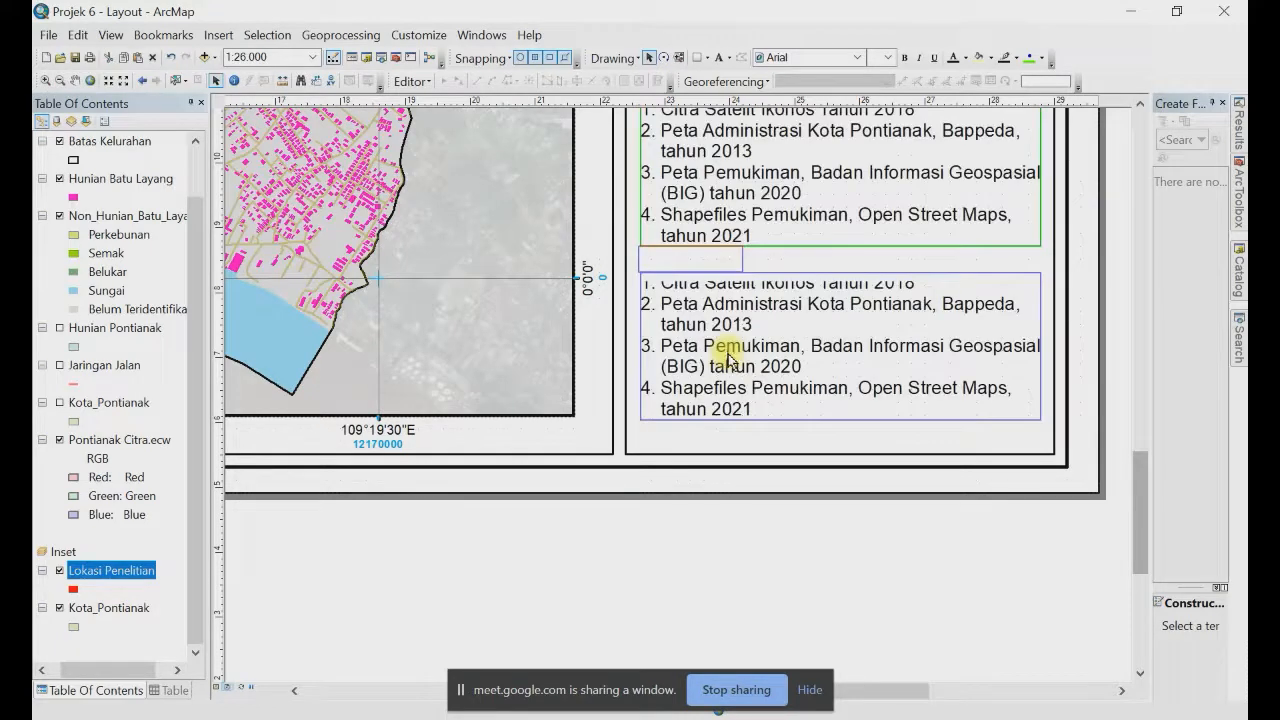
Step: Delete the stray duplicate list, paste a heading-and-list copy, and retitle it Disalin Oleh
{"action": "key", "text": "Delete"}
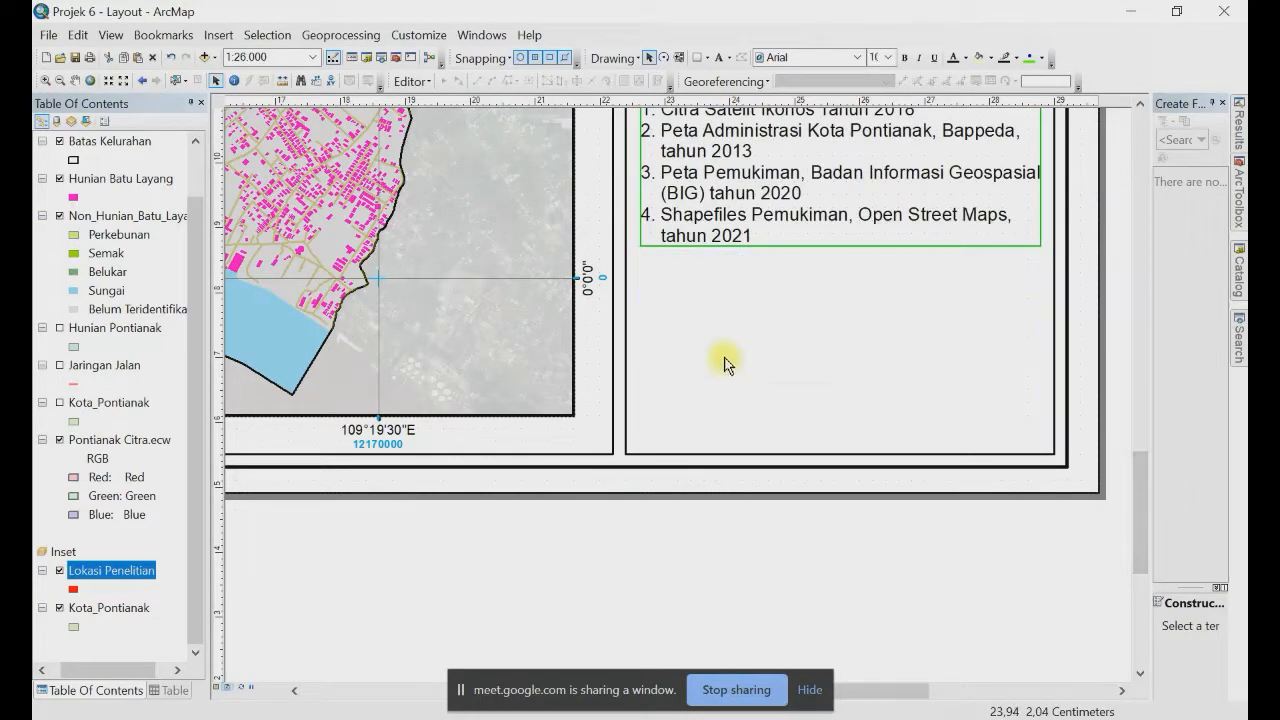
{"action": "key", "text": "ctrl+v"}
{"action": "double_click", "coordinate": [707, 272]}
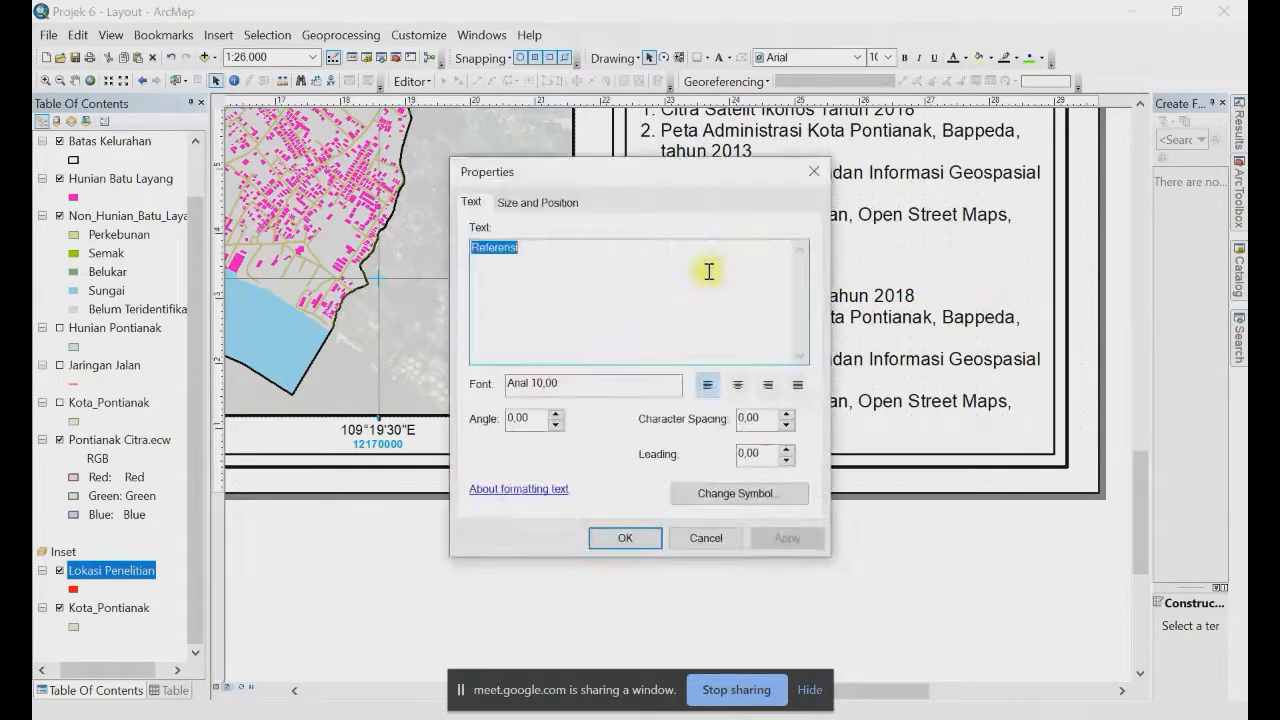
{"action": "type", "text": "Disalin Oleh"}
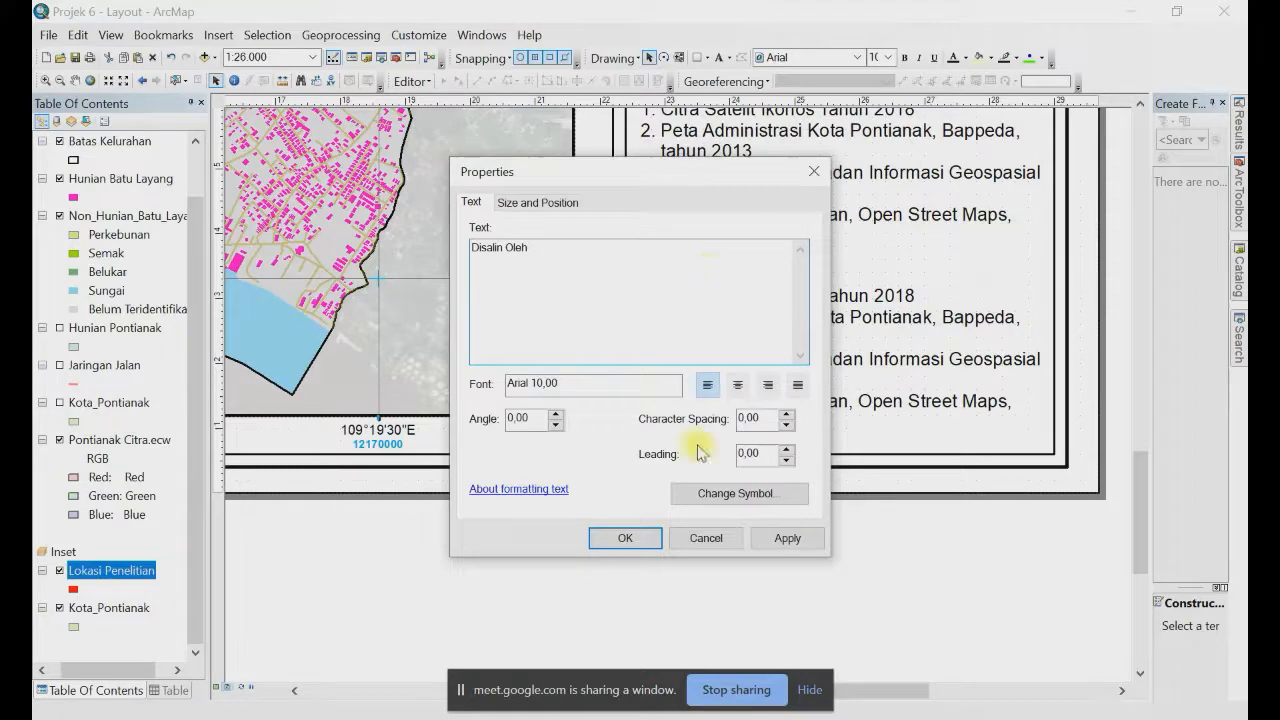
{"action": "left_click", "coordinate": [624, 538]}
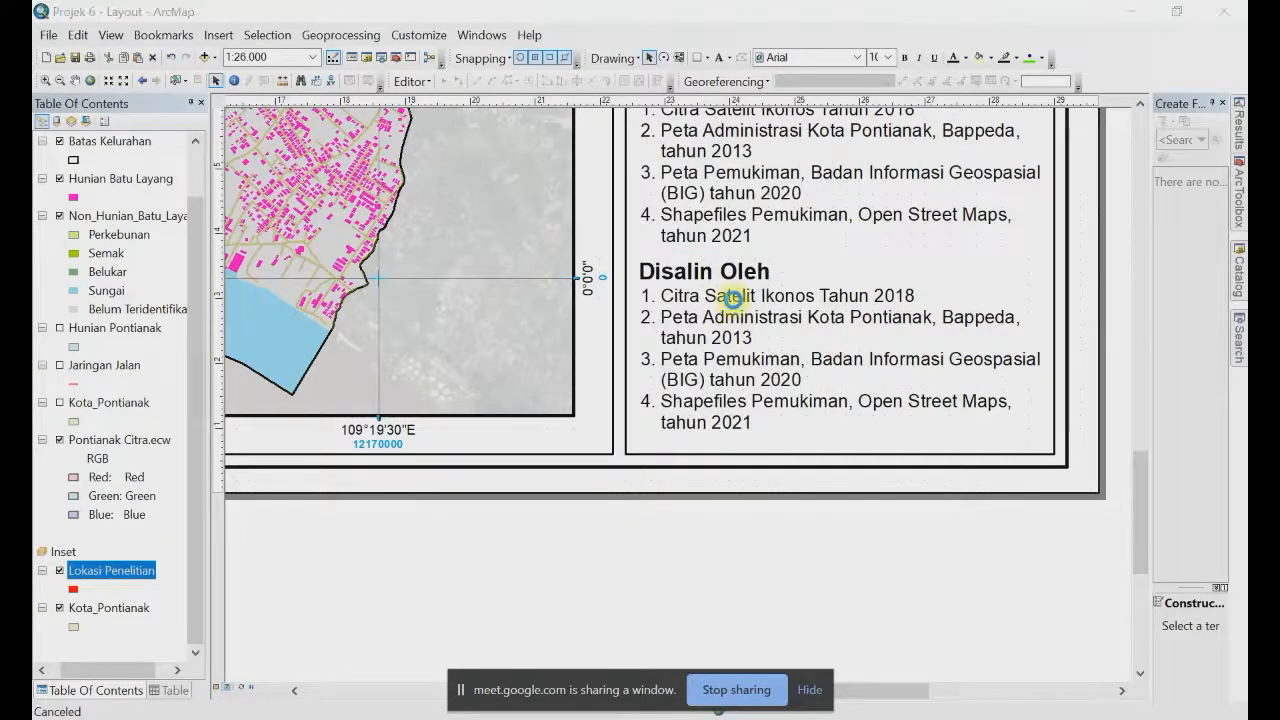
Step: Replace the copied list text with the copier's name and NIDN number
{"action": "double_click", "coordinate": [734, 297]}
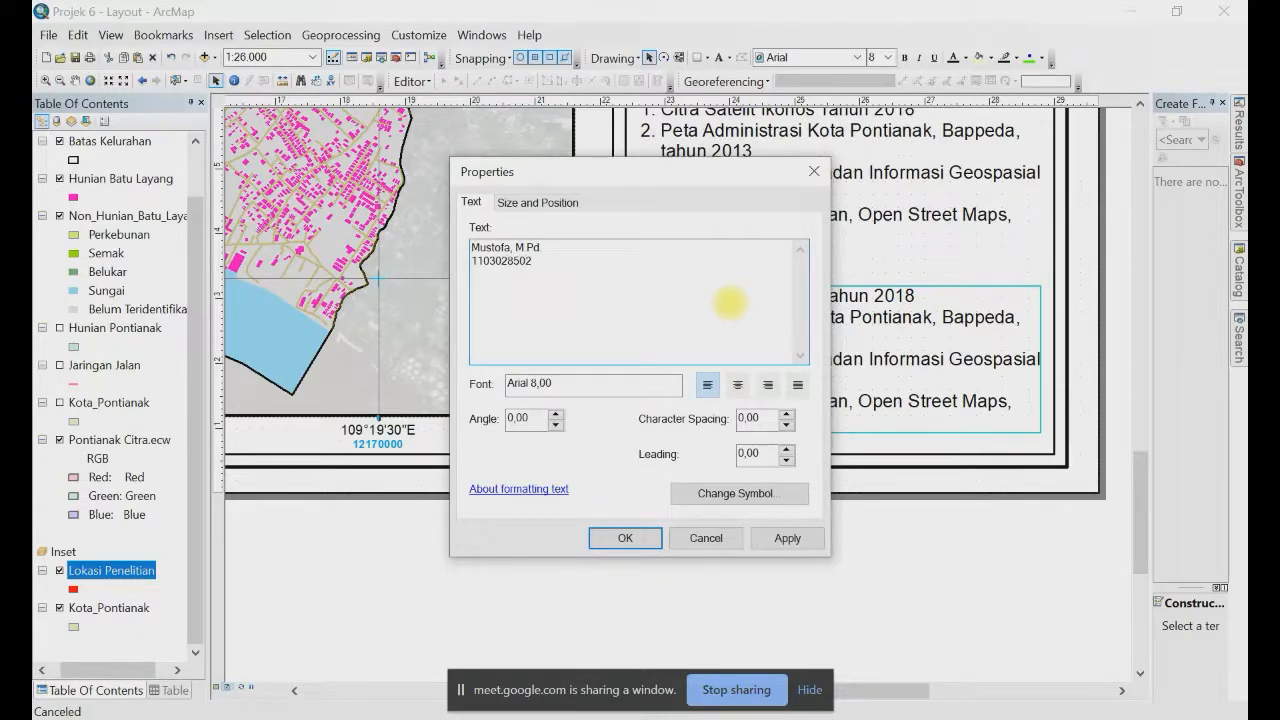
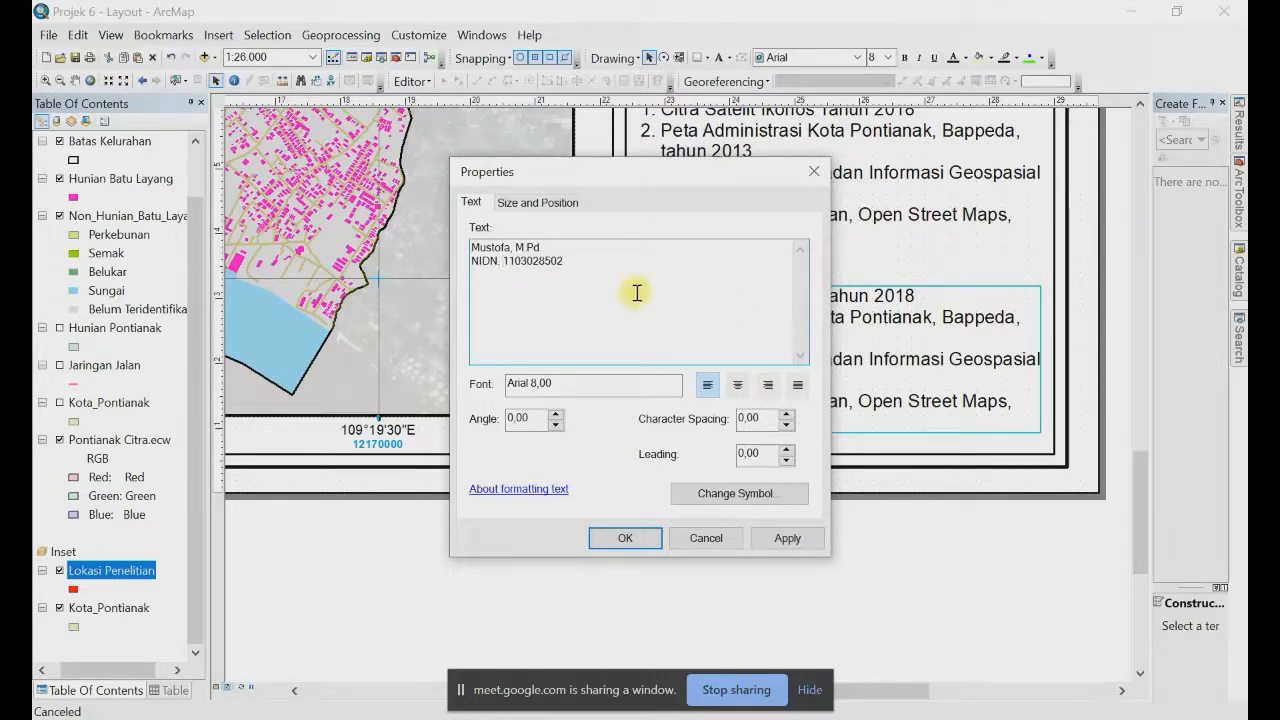
{"action": "left_click", "coordinate": [627, 542]}
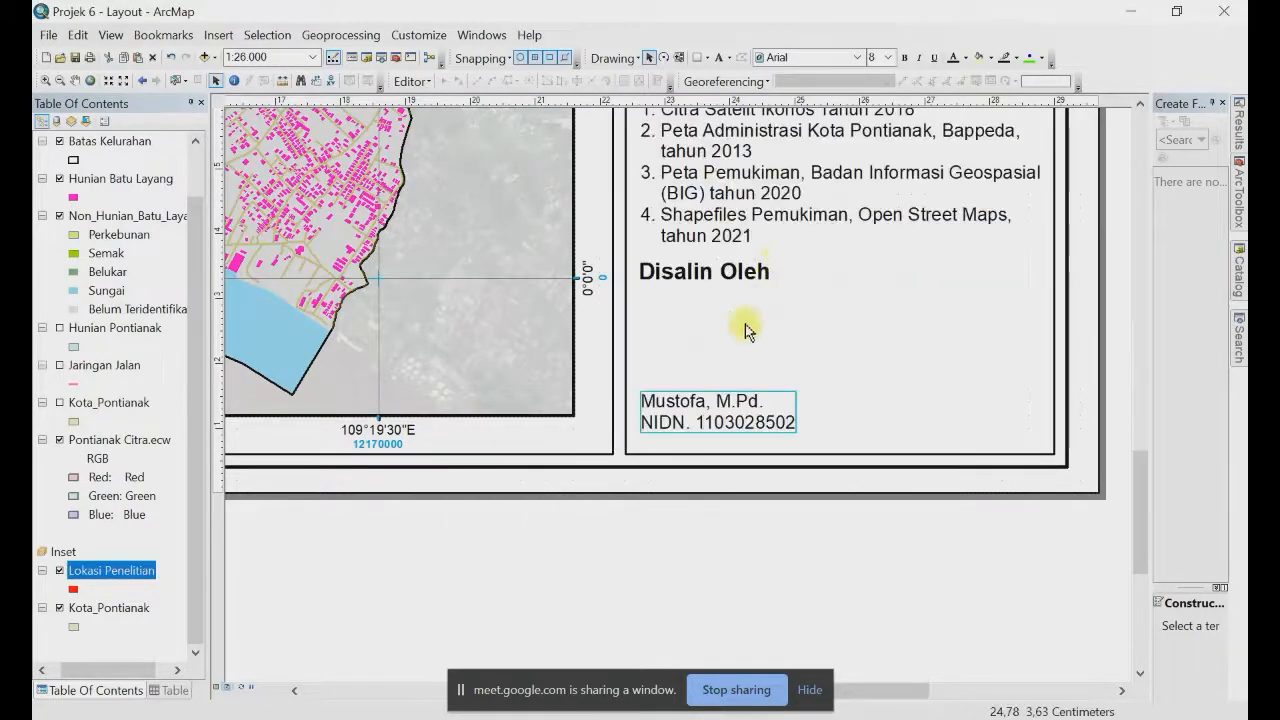
{"action": "key", "text": "ctrl+c"}
{"action": "key", "text": "ctrl+v"}
Step: Place the Disalin Oleh heading above the name/NIDN block at the panel's bottom, deleting leftover copies
{"action": "left_click_drag", "start_coordinate": [680, 403], "coordinate": [676, 313]}
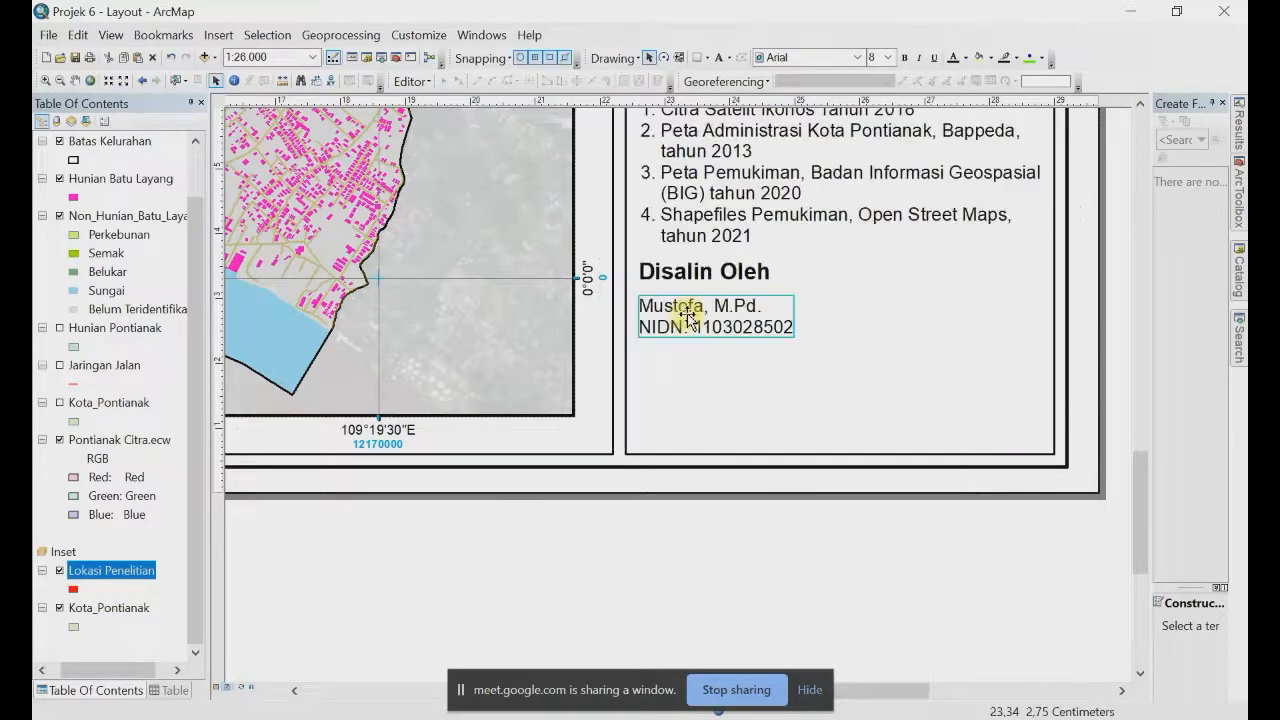
{"action": "left_click", "coordinate": [688, 286]}
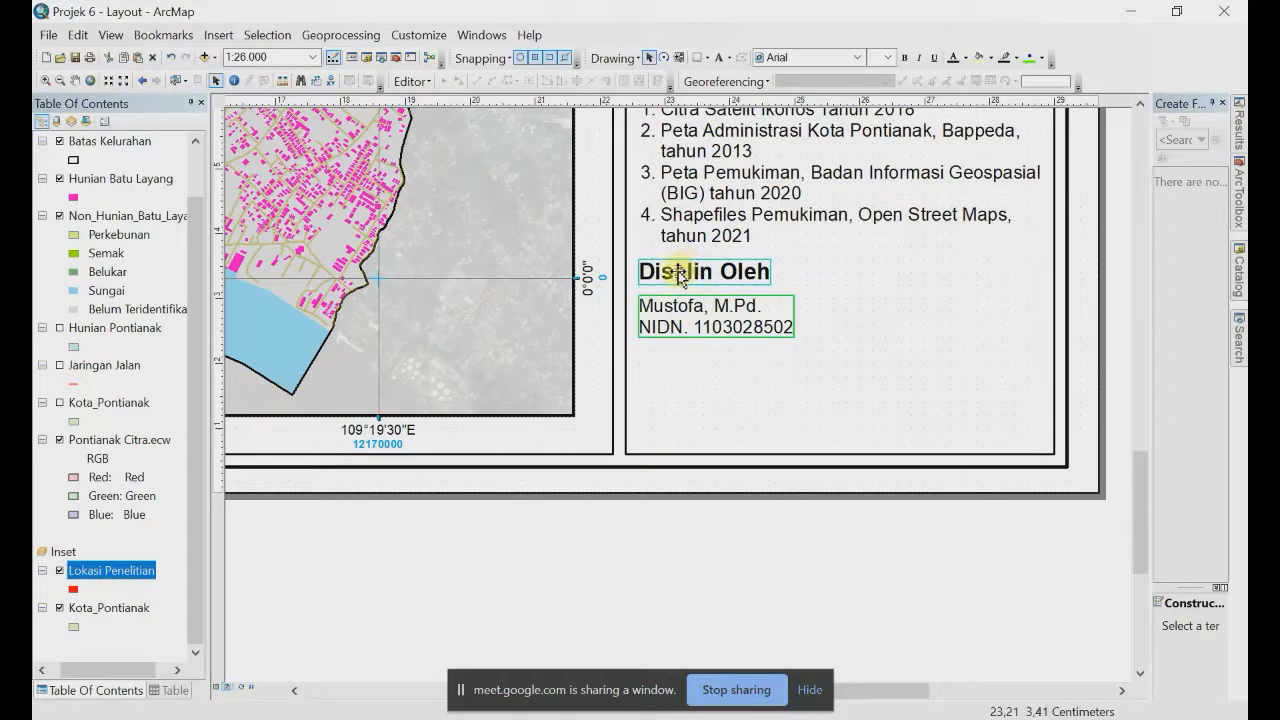
{"action": "left_click_drag", "start_coordinate": [688, 287], "coordinate": [685, 366]}
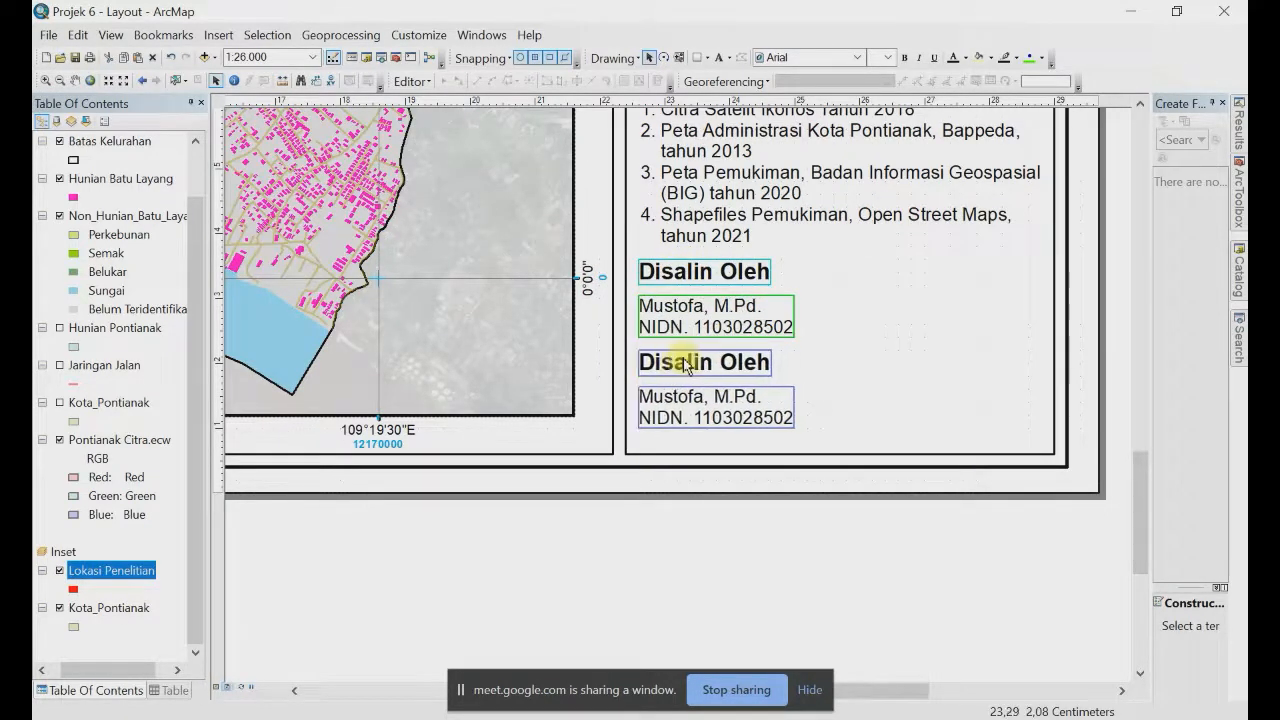
{"action": "key", "text": "Delete"}
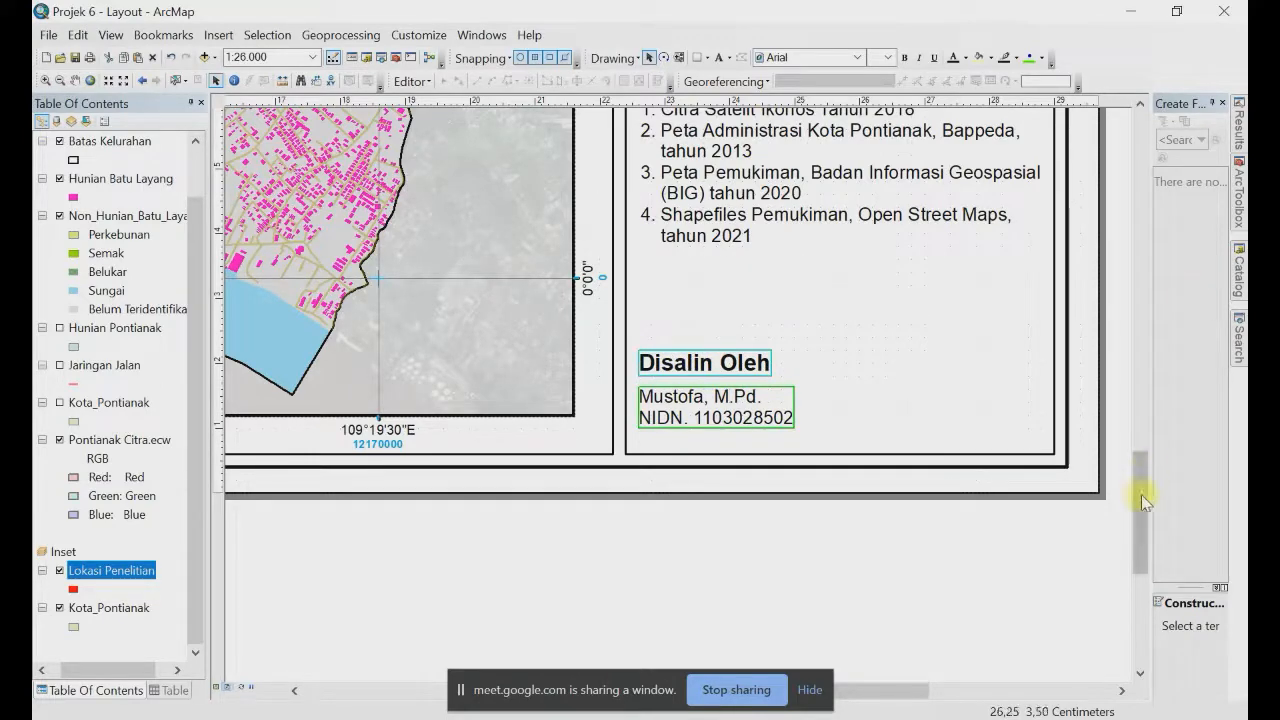
{"action": "left_click_drag", "start_coordinate": [1141, 495], "coordinate": [1142, 450]}
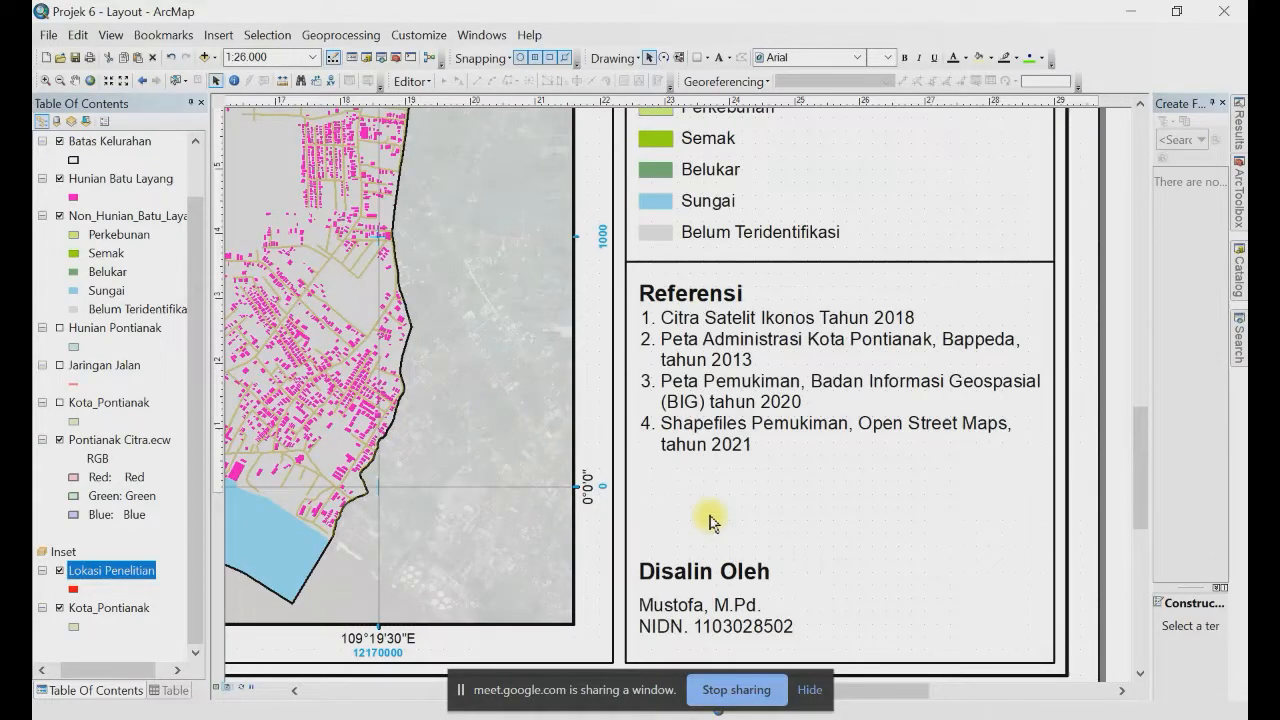
Step: Add a divider line above Disalin Oleh and try shifting the Referensi elements
{"action": "left_click", "coordinate": [700, 262]}
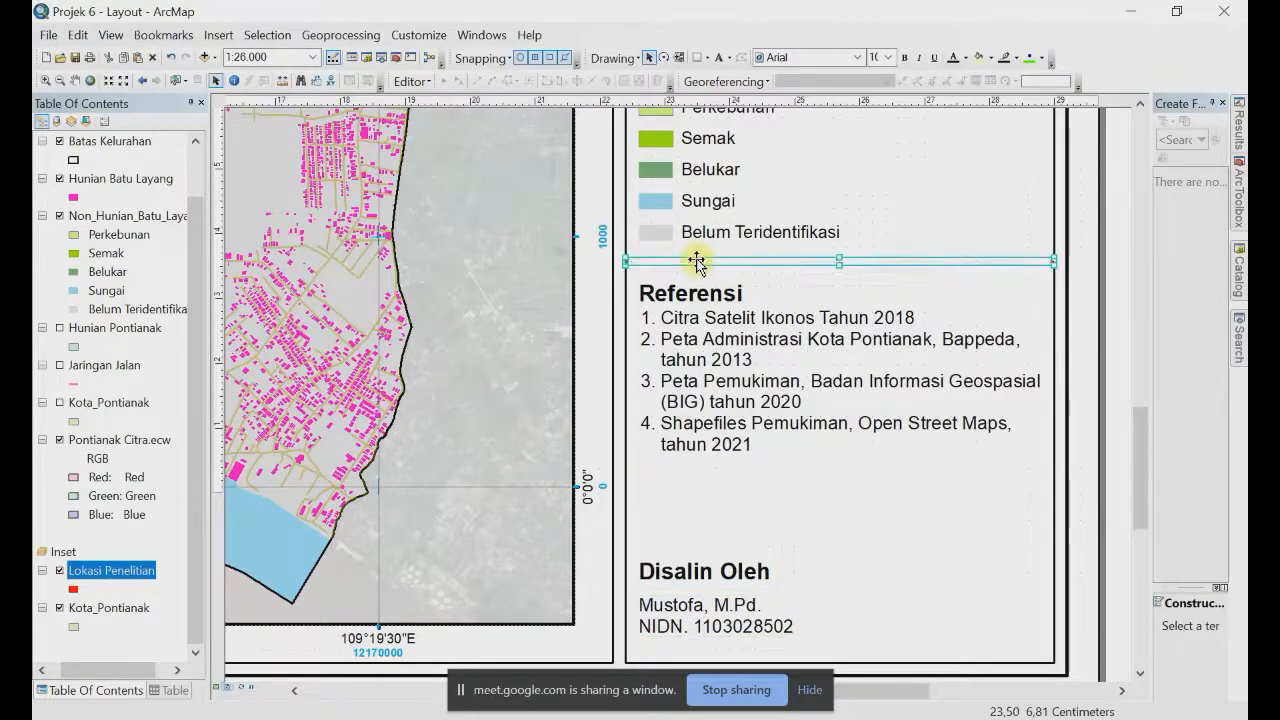
{"action": "left_click_drag", "start_coordinate": [694, 263], "coordinate": [697, 545]}
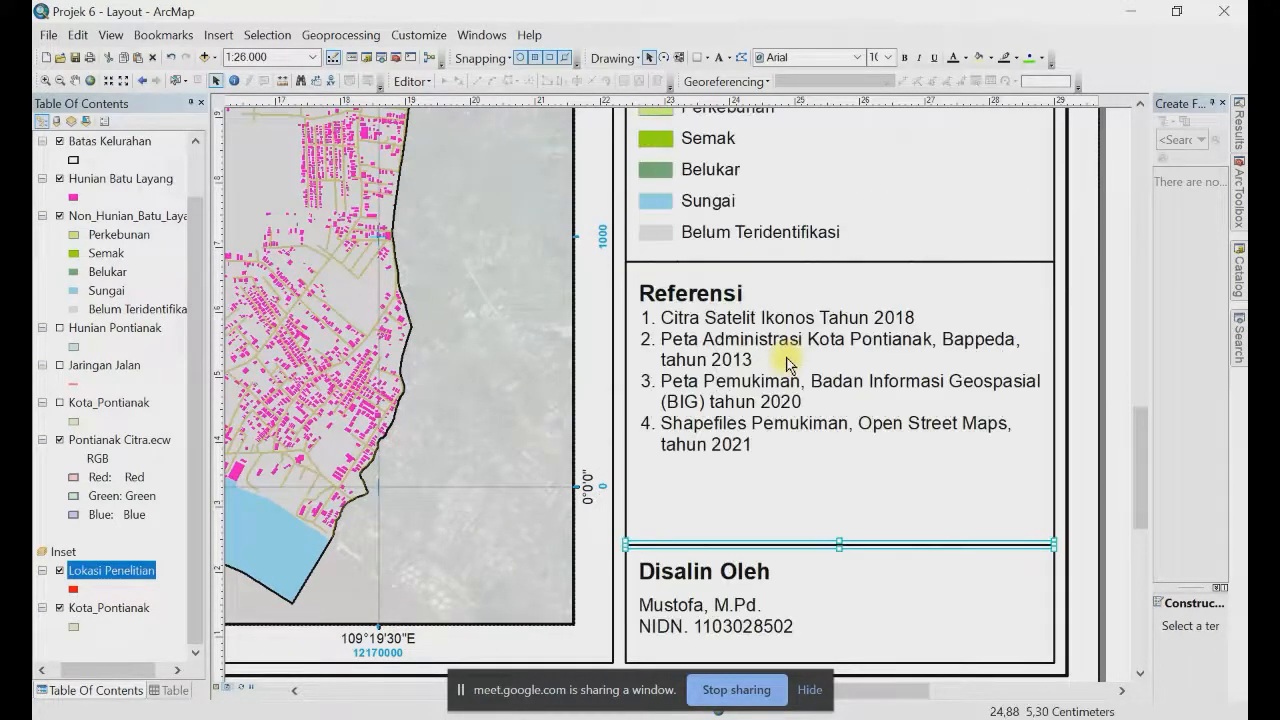
{"action": "left_click", "coordinate": [694, 292]}
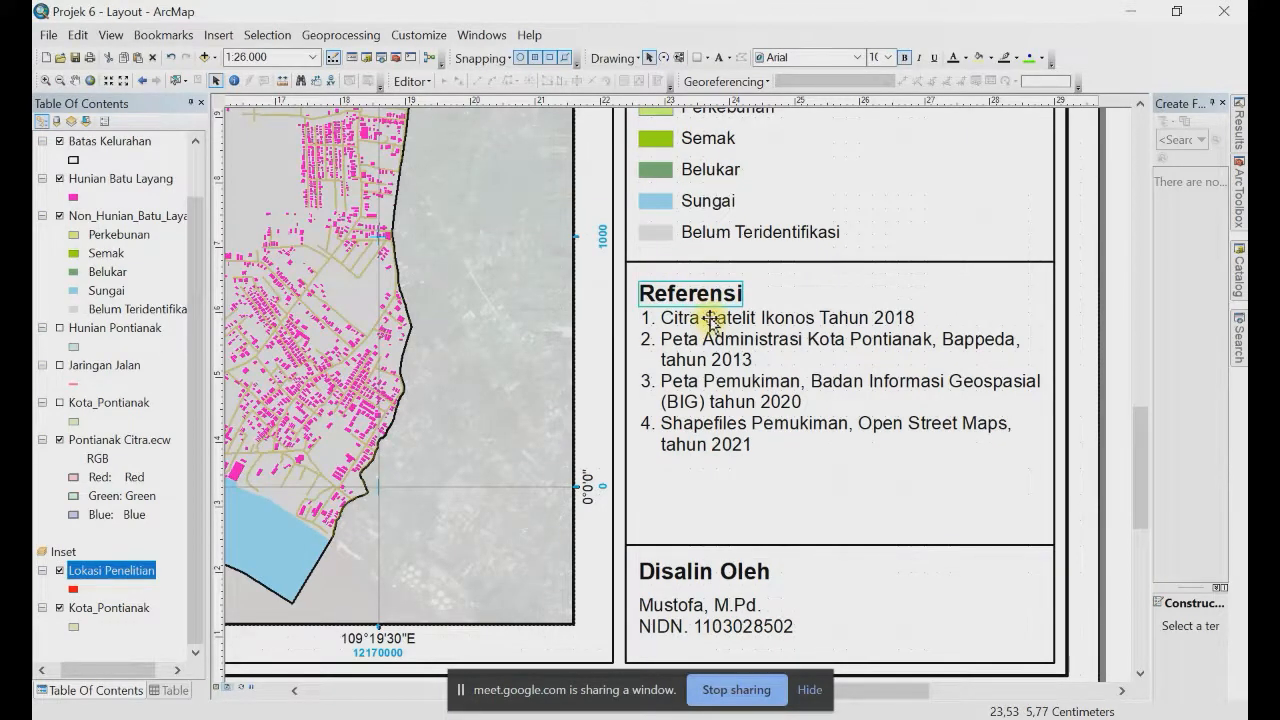
{"action": "left_click", "coordinate": [709, 318], "text": "shift"}
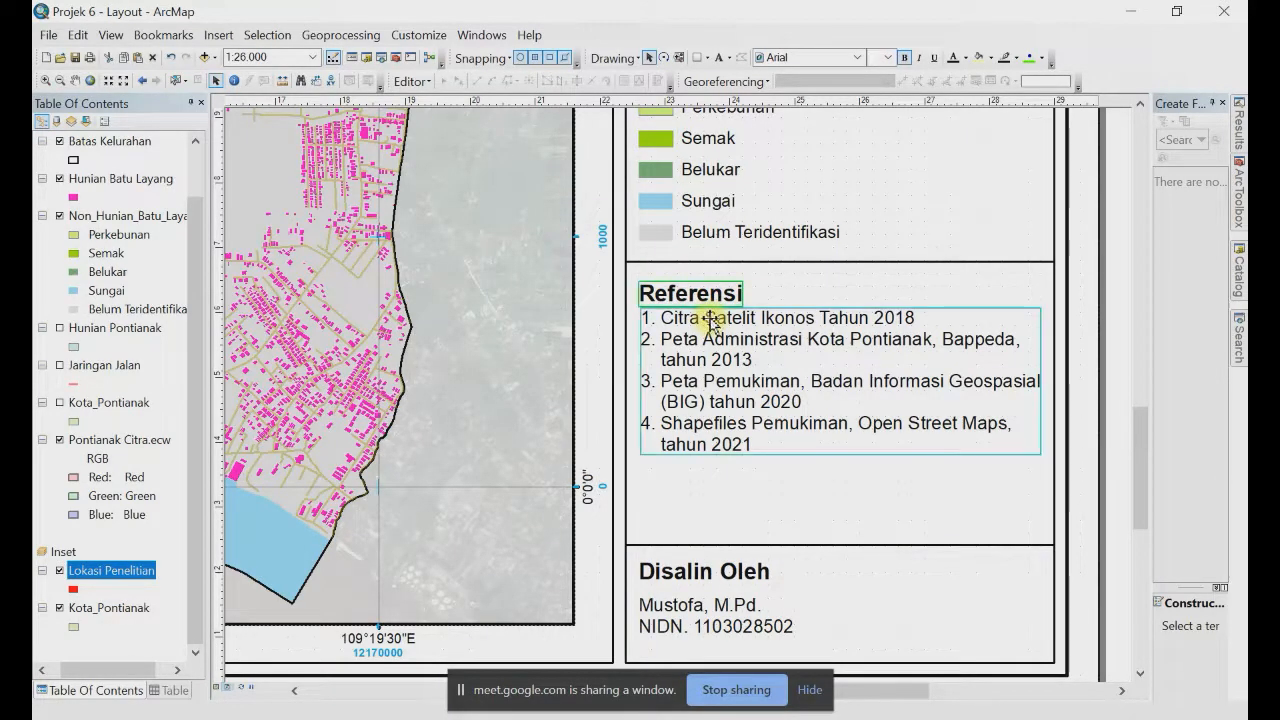
{"action": "left_click", "coordinate": [715, 263]}
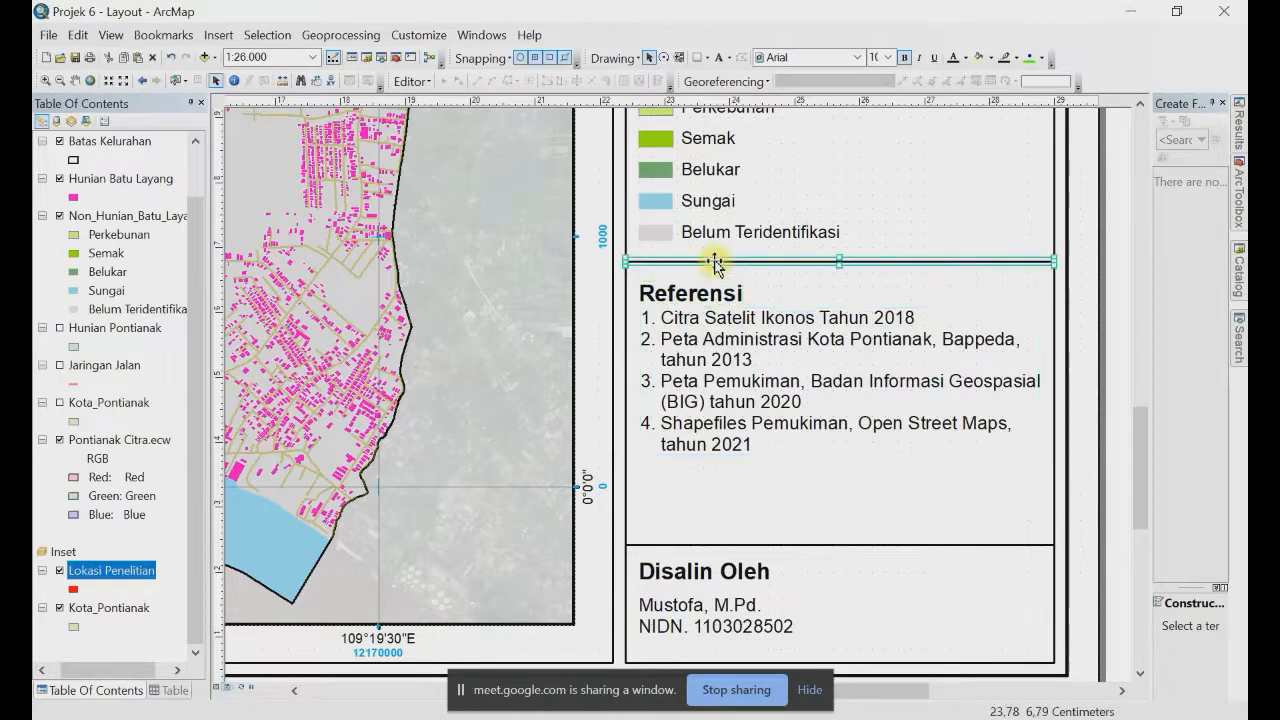
{"action": "left_click_drag", "start_coordinate": [715, 263], "coordinate": [715, 312]}
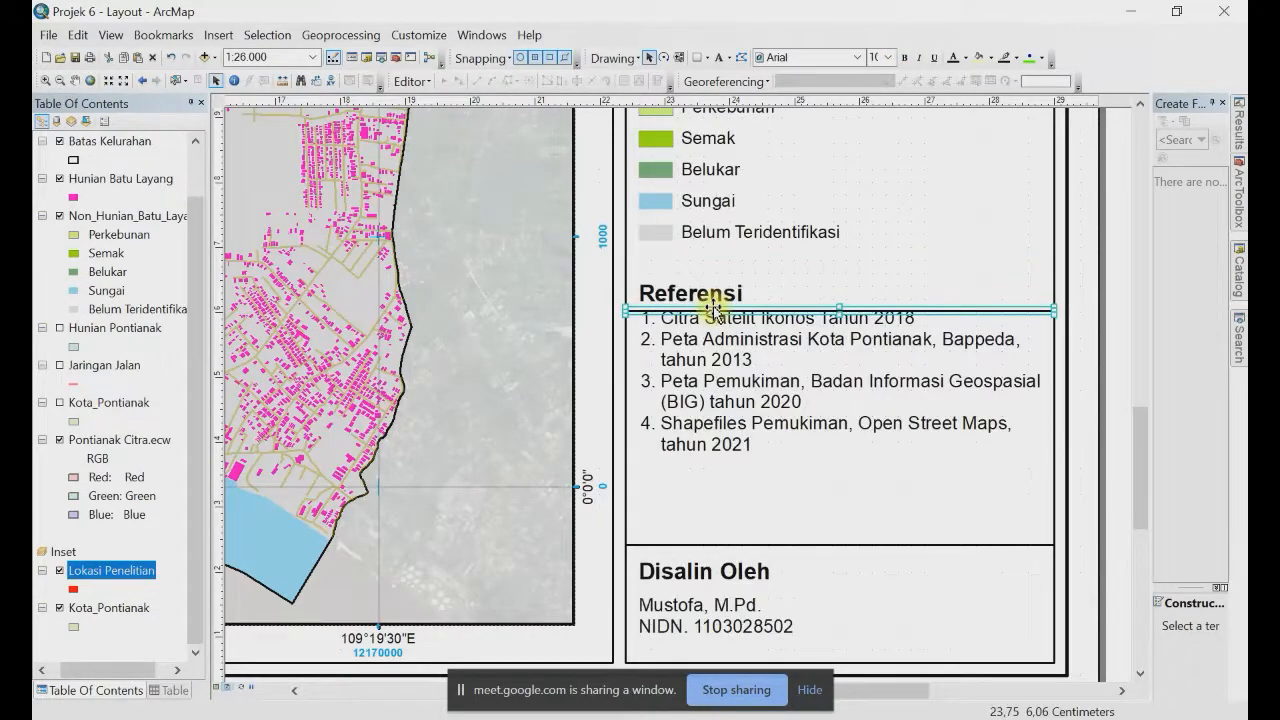
{"action": "key", "text": "ctrl+z"}
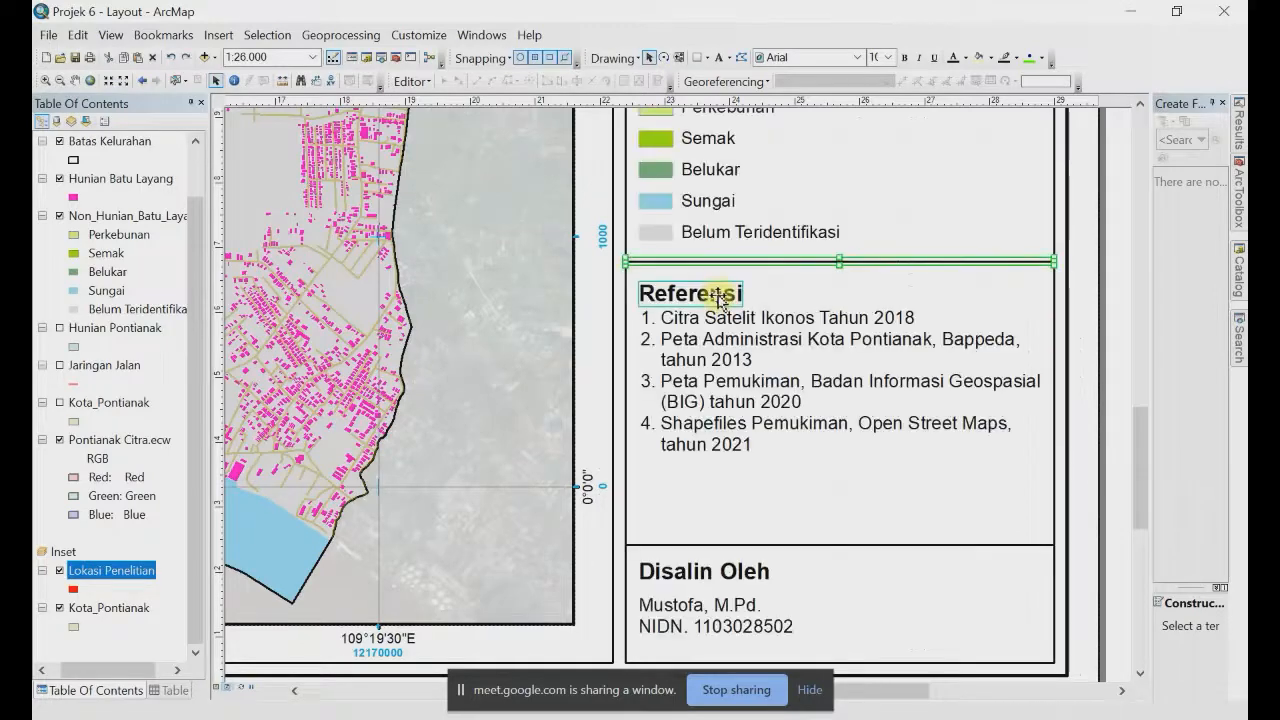
{"action": "left_click_drag", "start_coordinate": [727, 330], "coordinate": [729, 408]}
{"action": "key", "text": "Escape"}
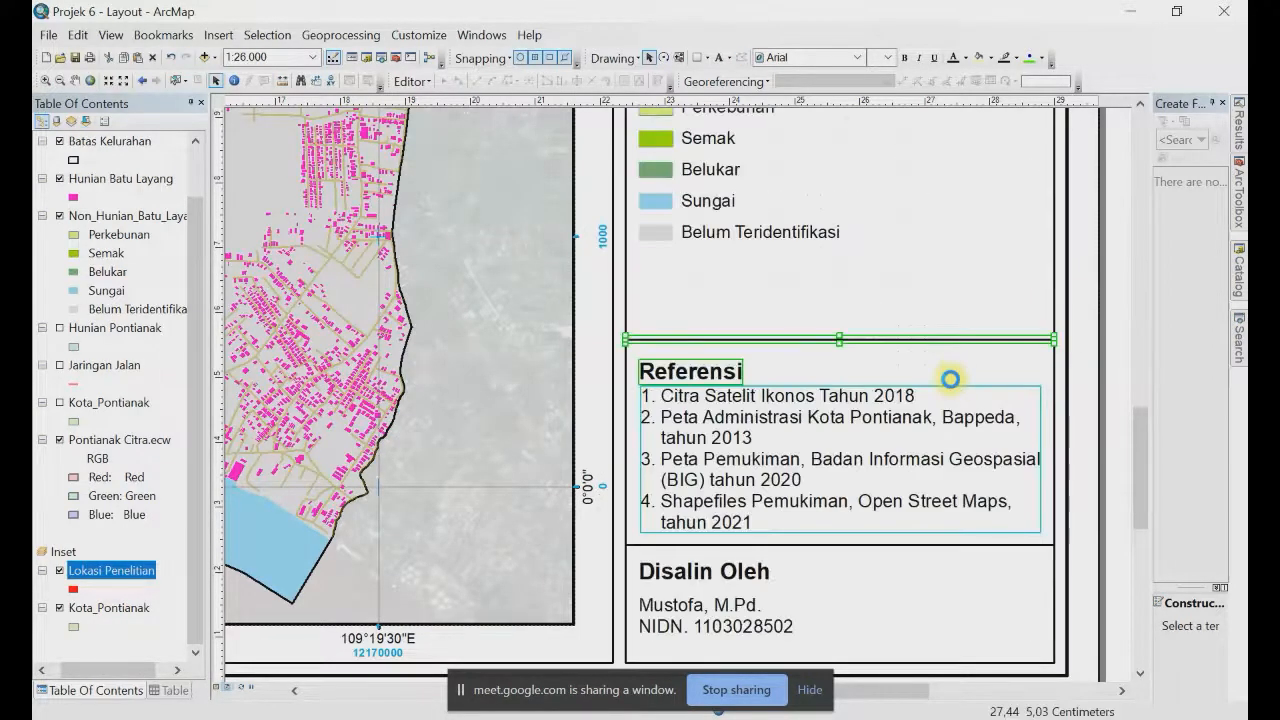
Step: Move the Referensi block up slightly, just below its divider line
{"action": "left_click_drag", "start_coordinate": [950, 379], "coordinate": [950, 372]}
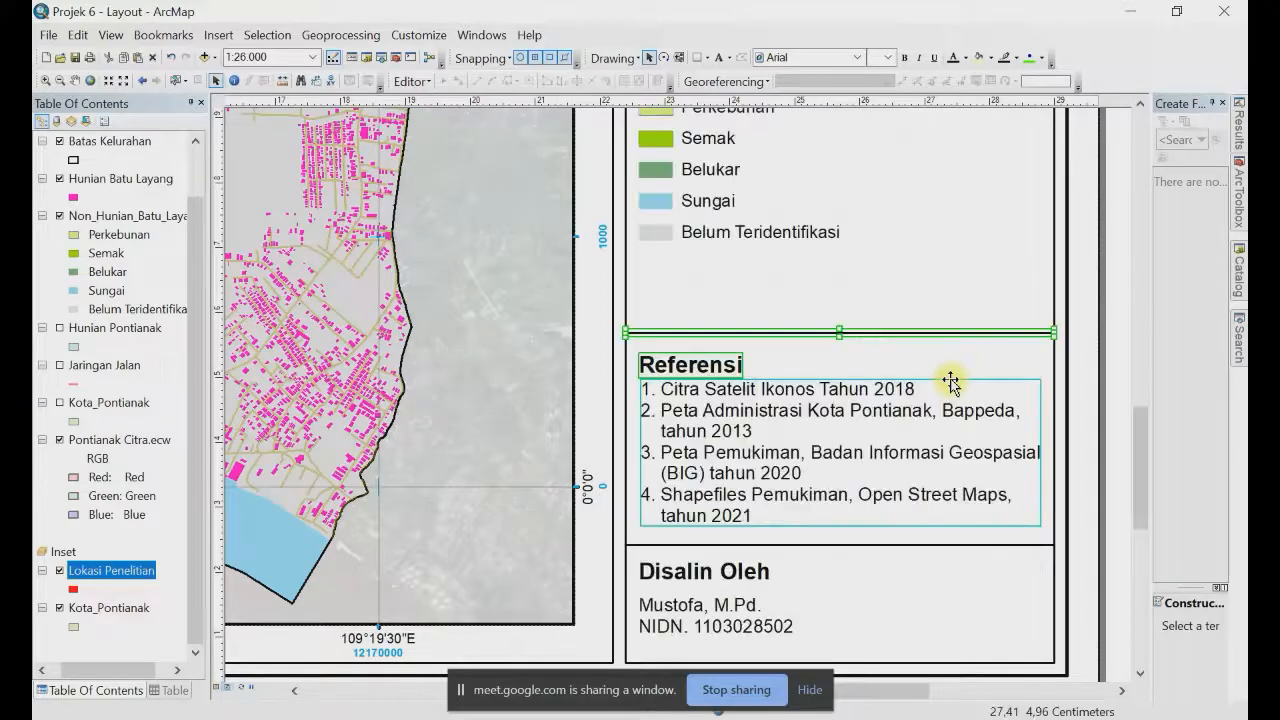
{"action": "left_click", "coordinate": [950, 378]}
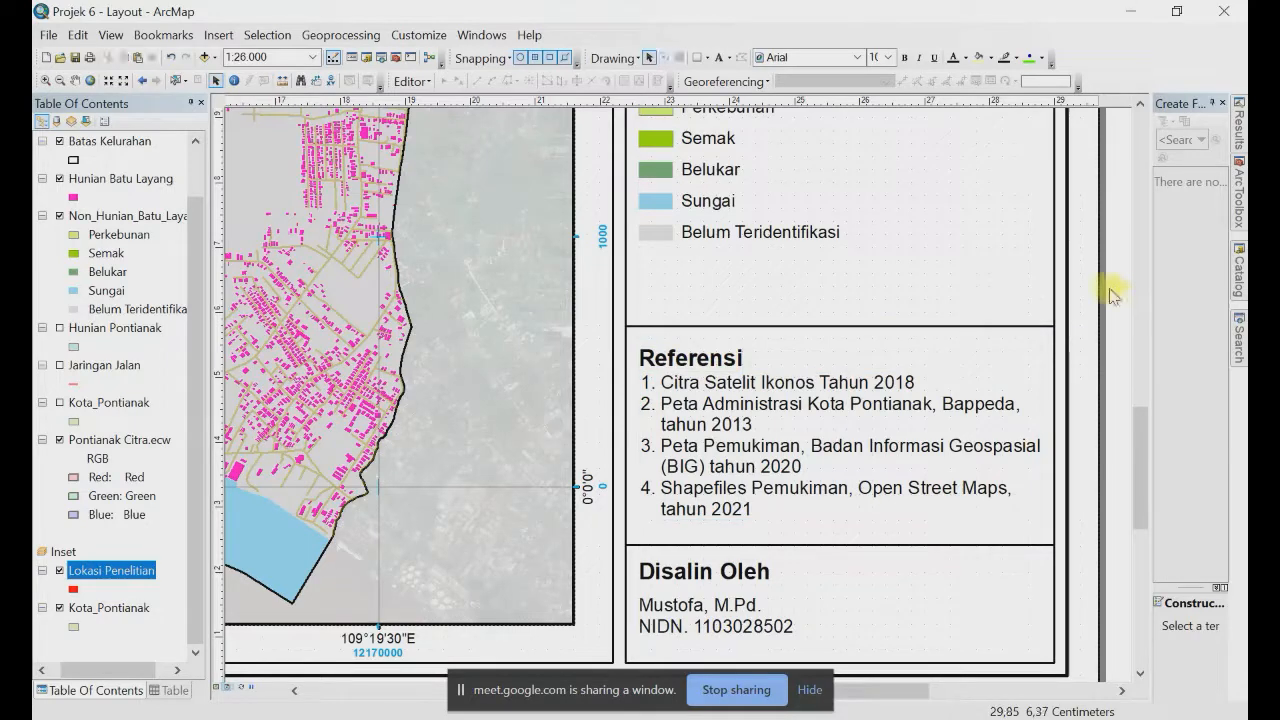
{"action": "scroll", "coordinate": [1112, 295], "scroll_direction": "down", "scroll_amount": 2}
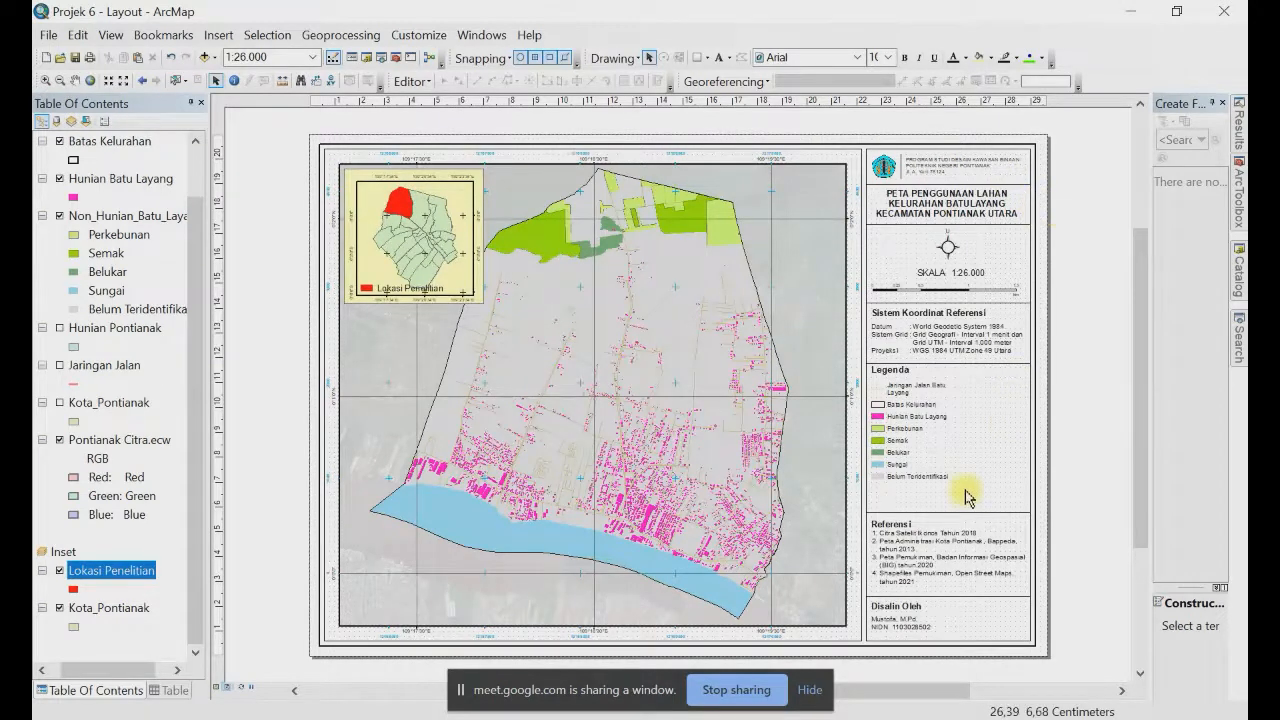
Step: Move the Legenda block and the divider line above it lower in the side panel
{"action": "left_click", "coordinate": [908, 394]}
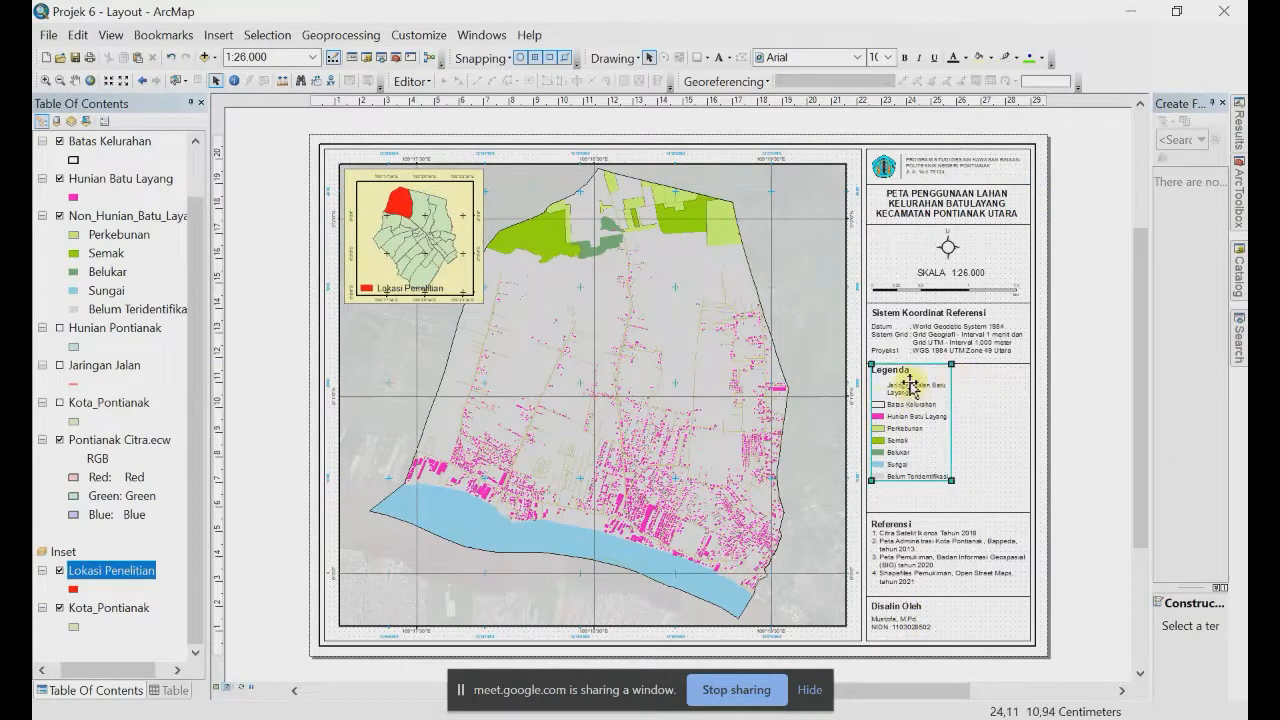
{"action": "scroll", "coordinate": [990, 376], "scroll_direction": "up", "scroll_amount": 3}
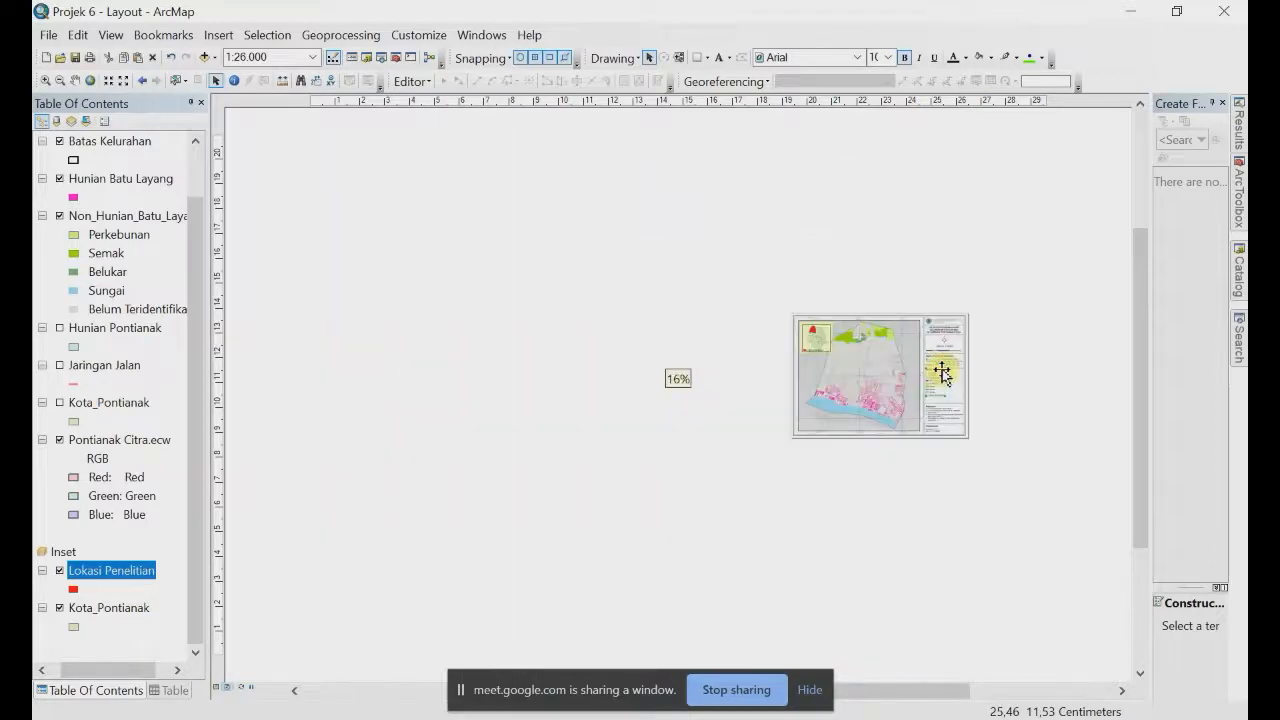
{"action": "scroll", "coordinate": [938, 380], "scroll_direction": "up", "scroll_amount": 2}
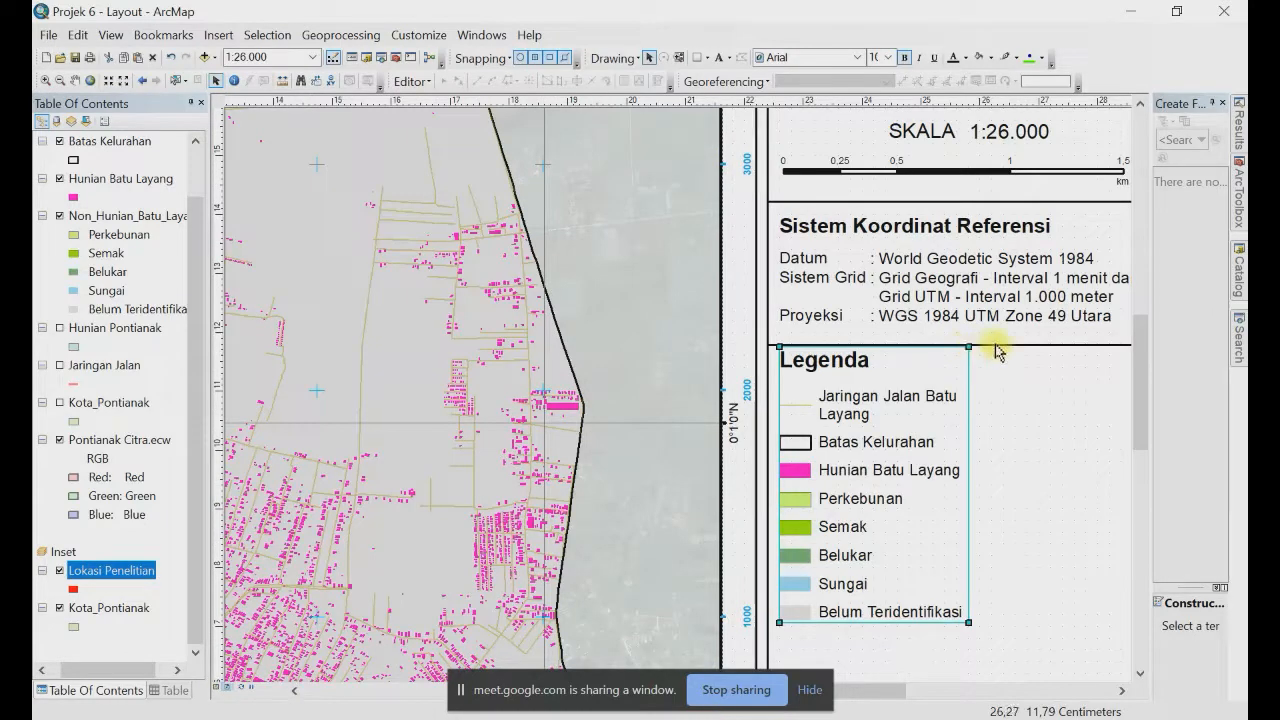
{"action": "key", "text": "Down"}
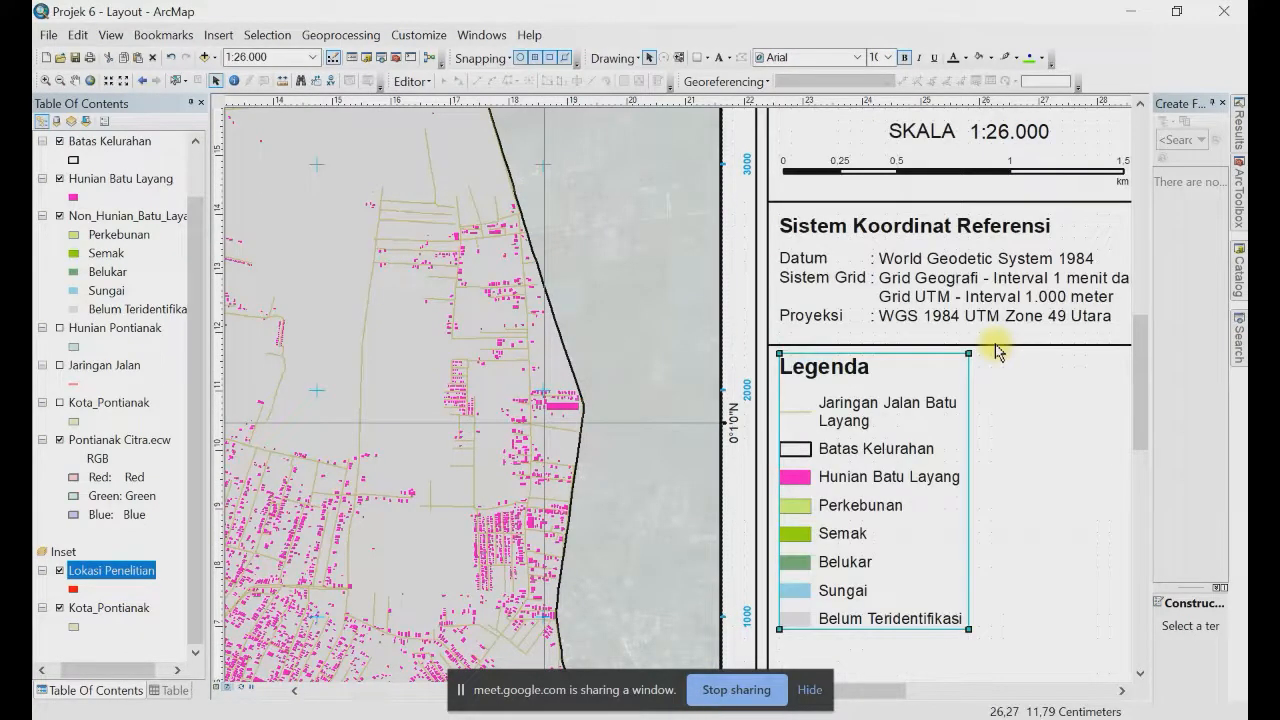
{"action": "left_click", "coordinate": [997, 346], "text": "shift"}
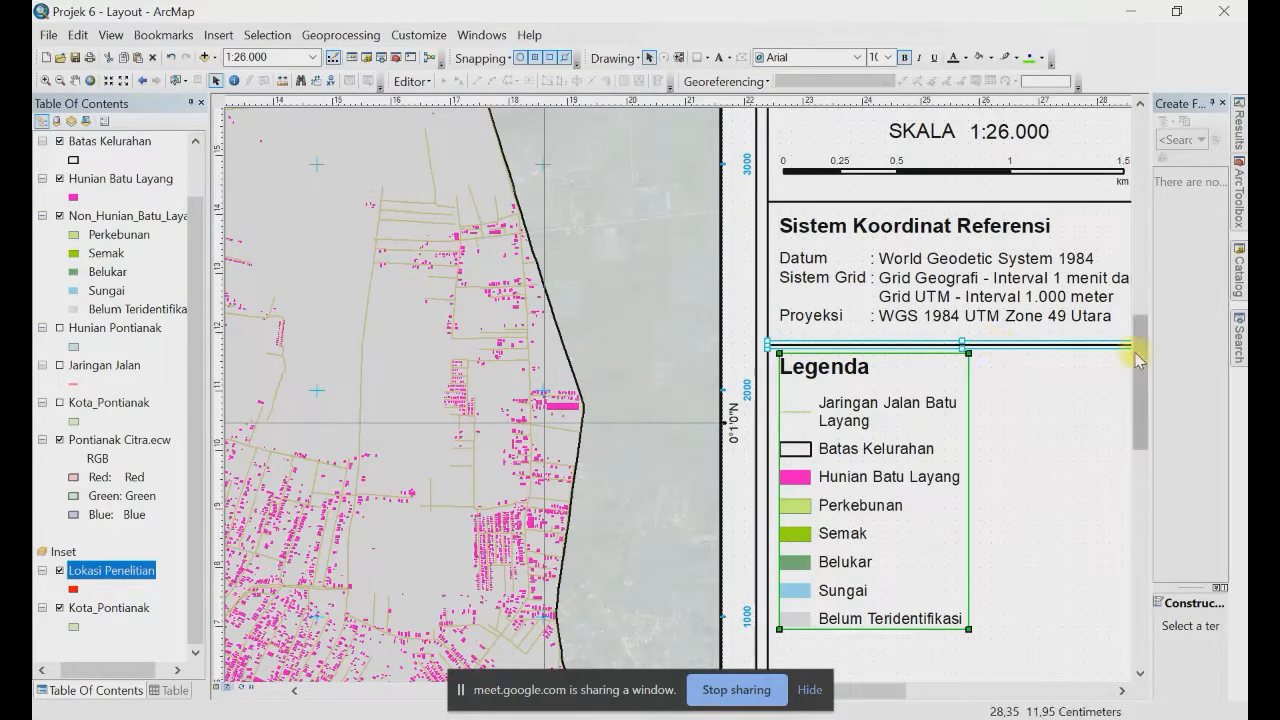
{"action": "left_click_drag", "start_coordinate": [1137, 358], "coordinate": [1137, 412]}
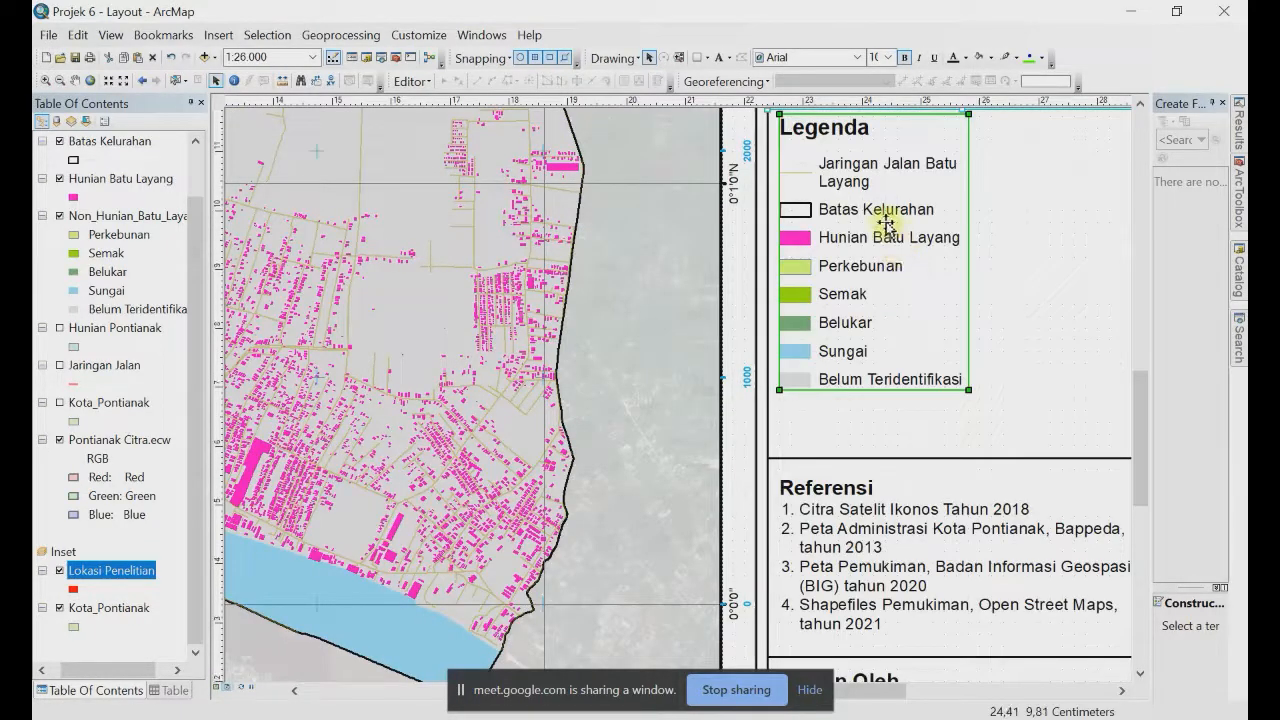
{"action": "left_click_drag", "start_coordinate": [886, 224], "coordinate": [887, 278]}
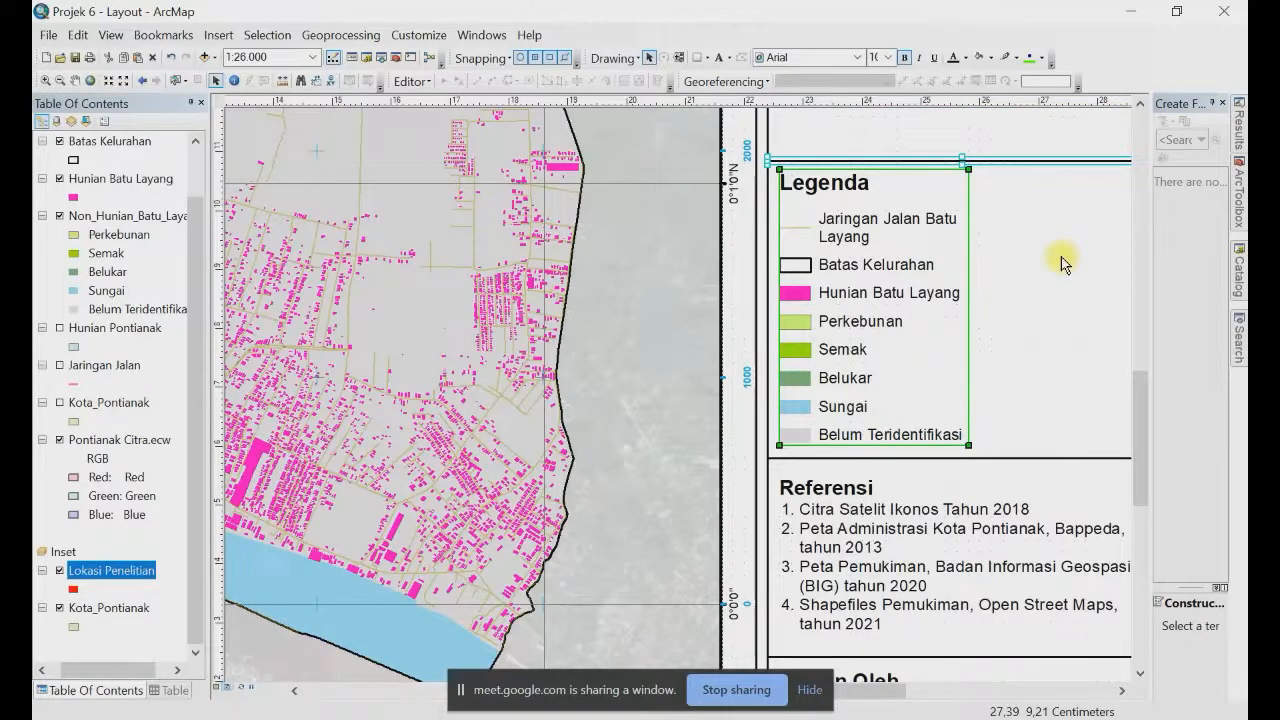
{"action": "scroll", "coordinate": [1062, 263], "scroll_direction": "up", "scroll_amount": 2}
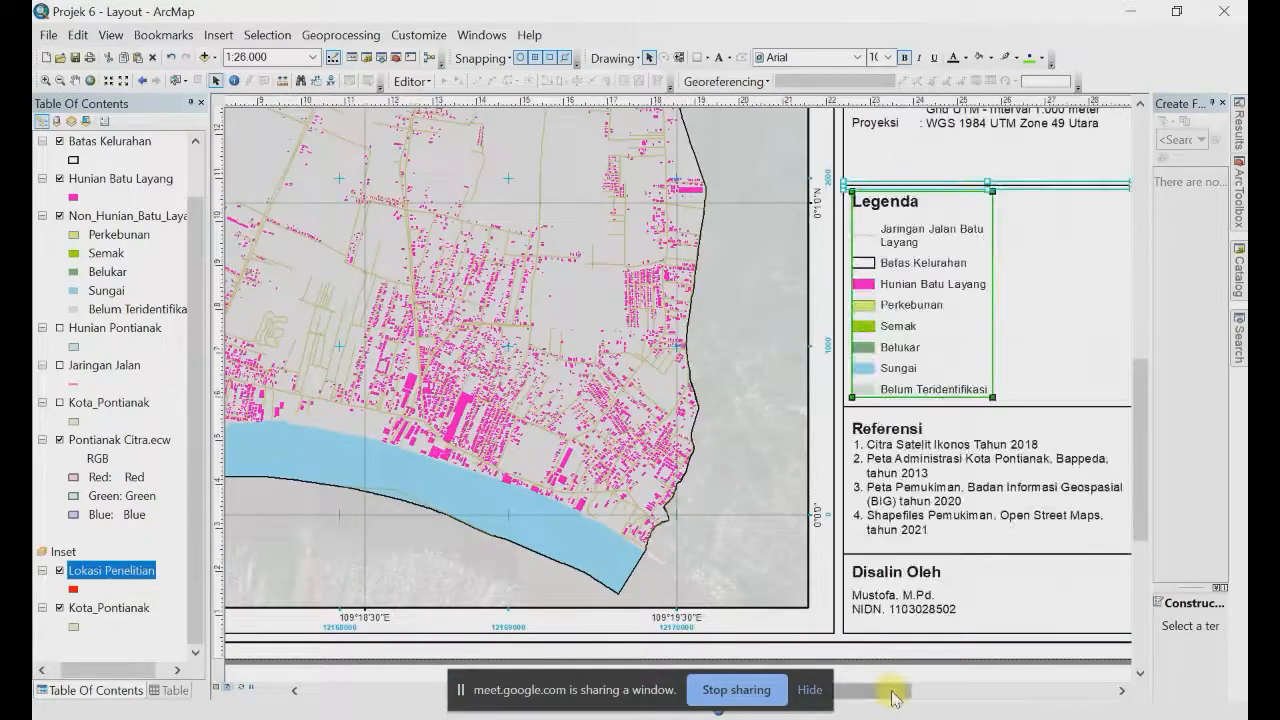
{"action": "left_click_drag", "start_coordinate": [893, 697], "coordinate": [946, 654]}
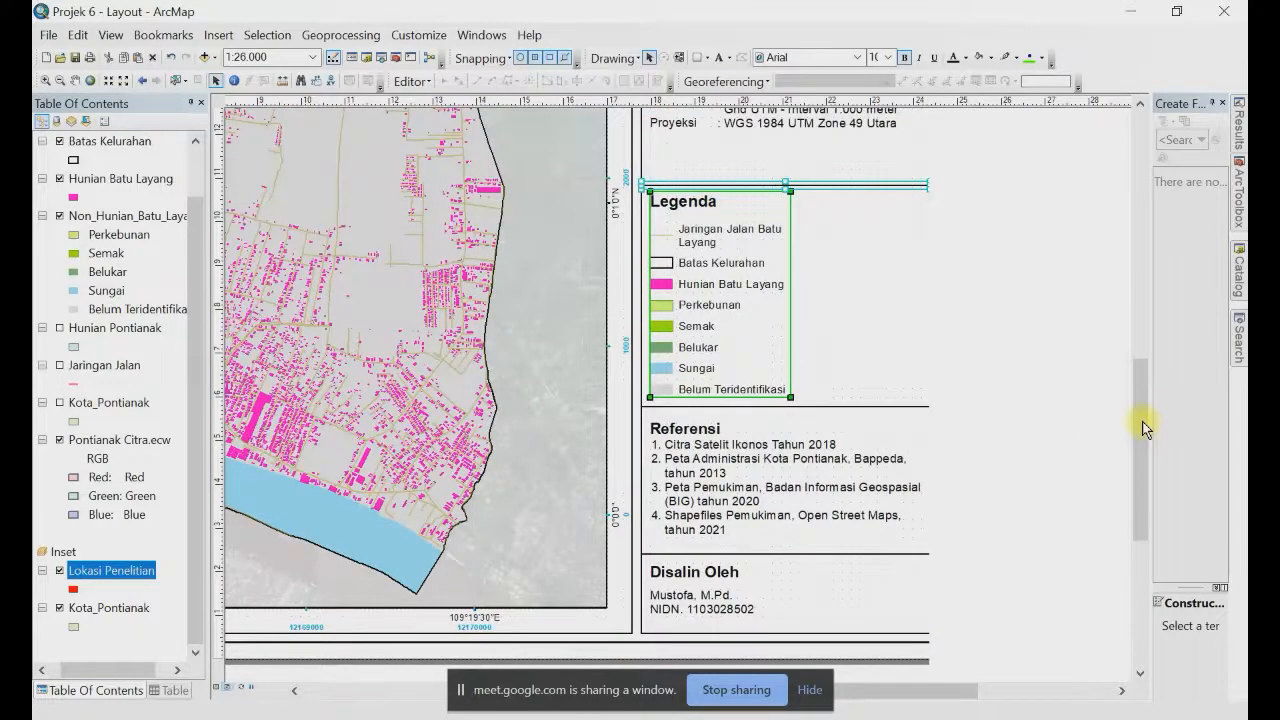
{"action": "left_click_drag", "start_coordinate": [1145, 428], "coordinate": [1150, 360]}
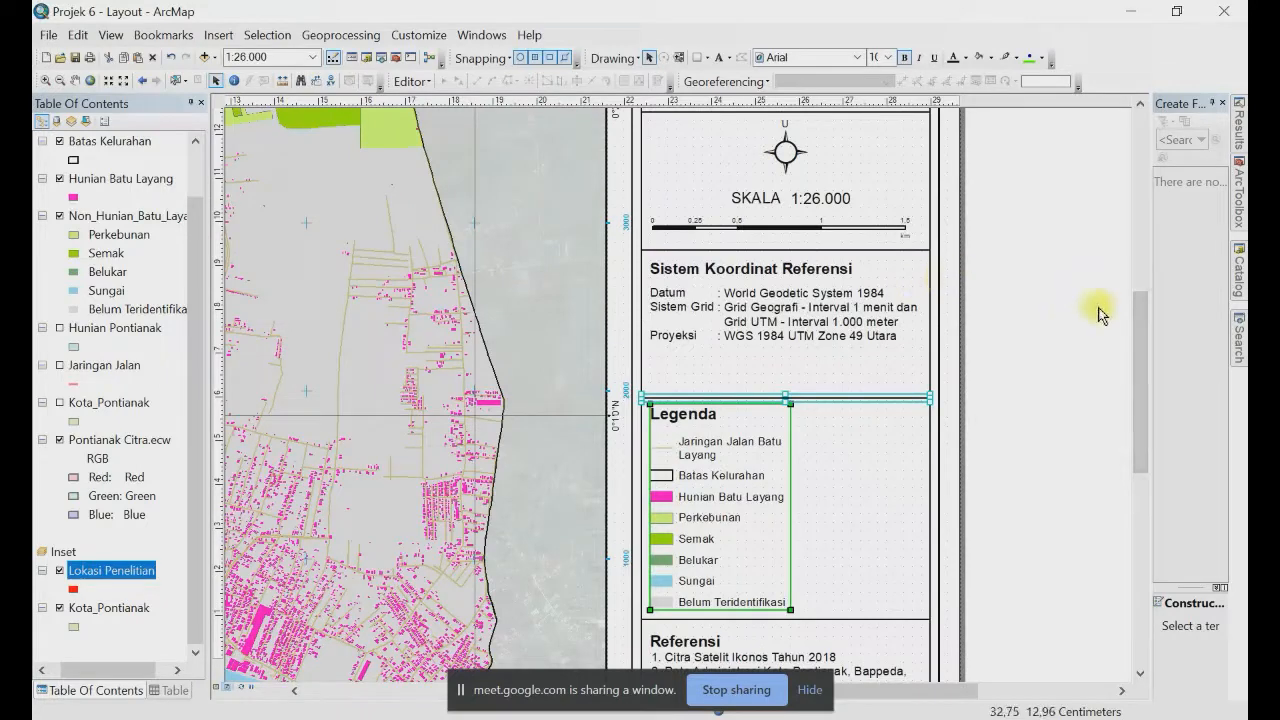
Step: Nudge the Sistem Koordinat Referensi divider, labels and values down twice toward the Legenda
{"action": "left_click_drag", "start_coordinate": [1137, 318], "coordinate": [1138, 290]}
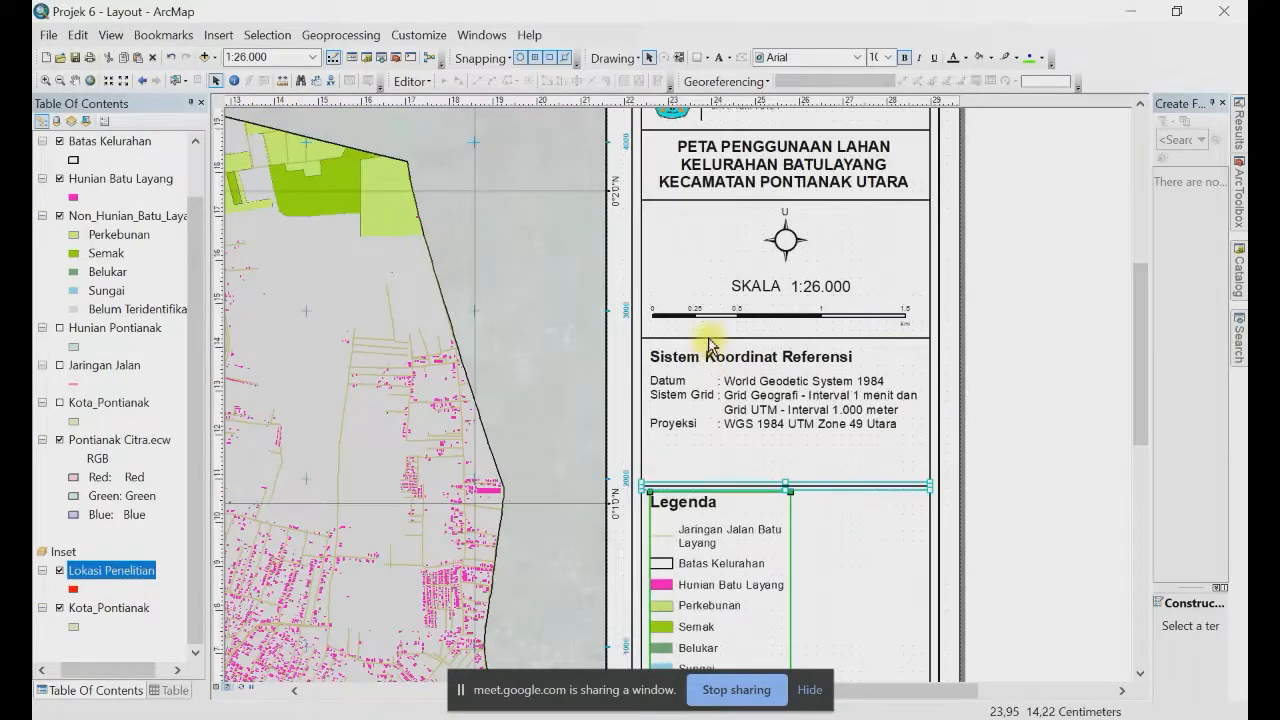
{"action": "left_click", "coordinate": [708, 339]}
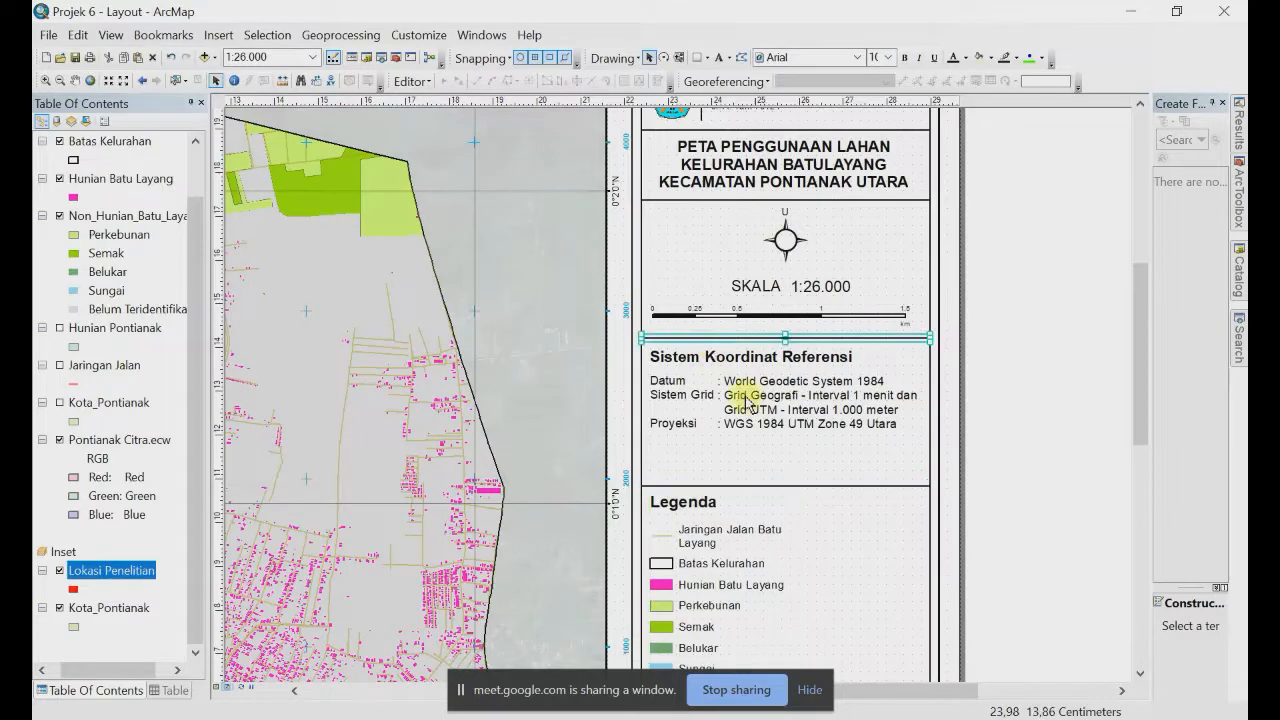
{"action": "left_click", "coordinate": [747, 400], "text": "shift"}
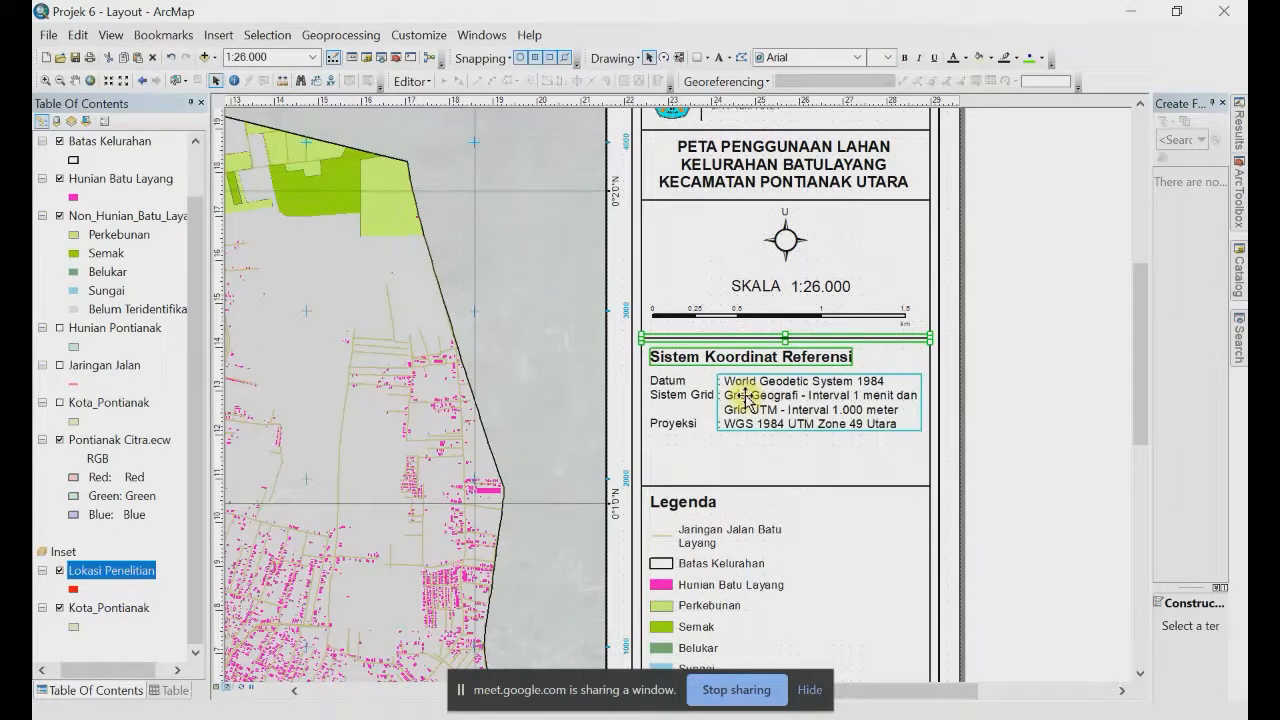
{"action": "left_click", "coordinate": [665, 398], "text": "shift"}
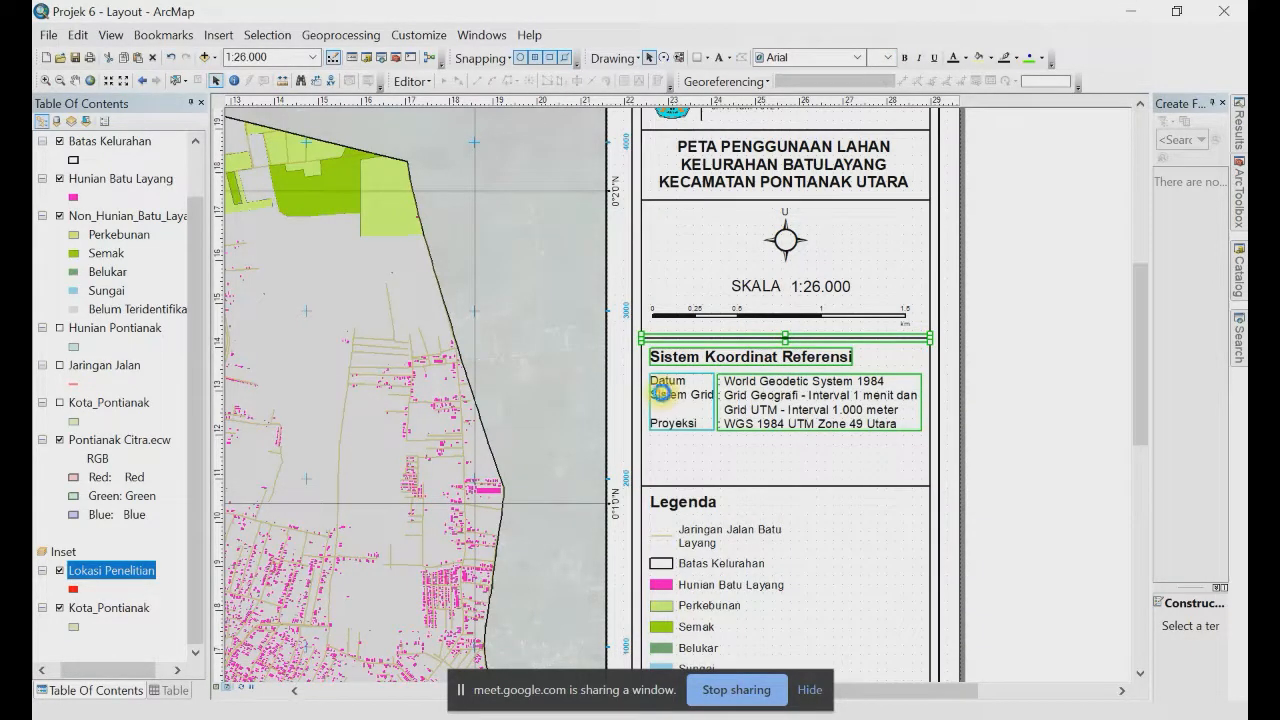
{"action": "key", "text": "Down"}
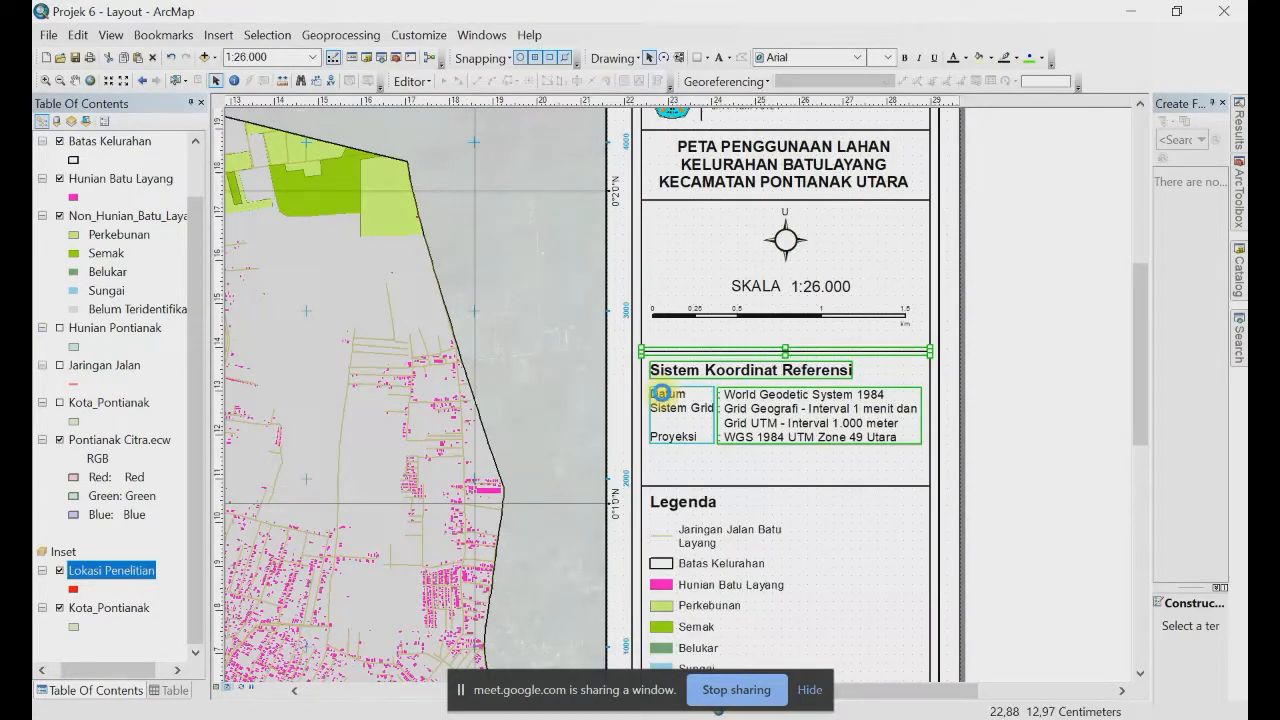
{"action": "key", "text": "Down"}
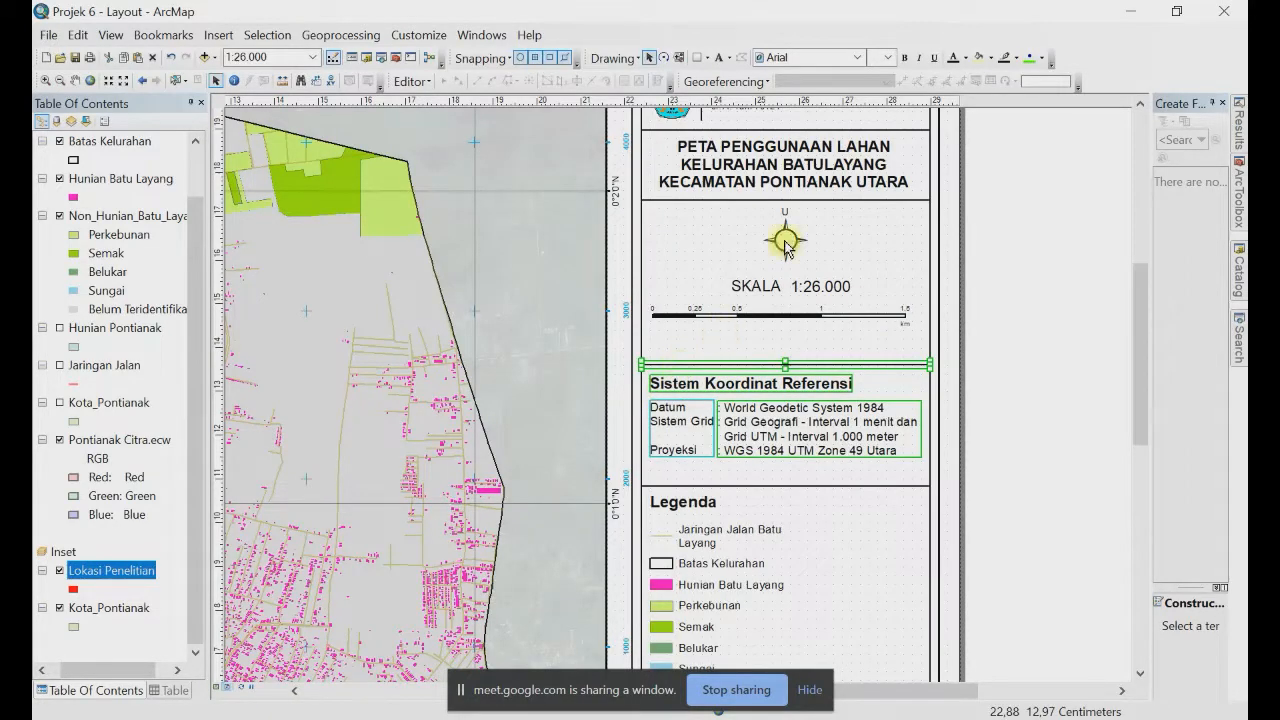
{"action": "left_click", "coordinate": [786, 244]}
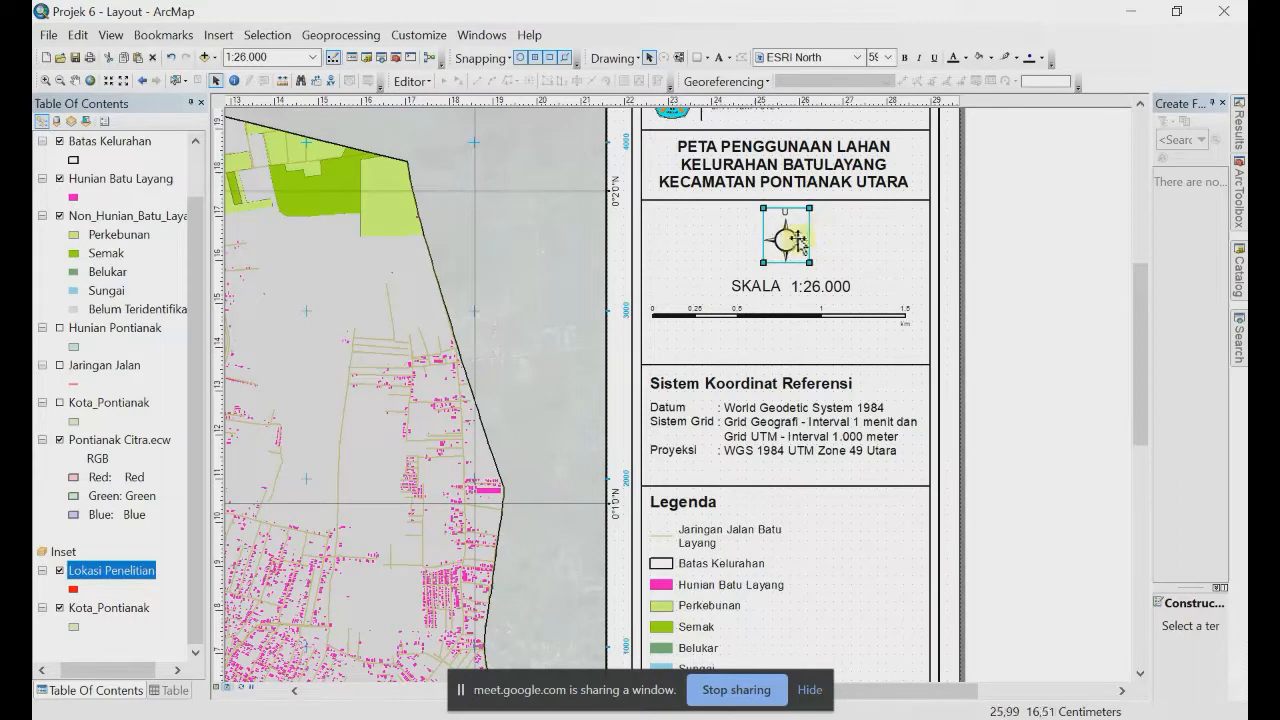
Step: Align Center the map title, north arrow, scale bar and divider line beneath the title
{"action": "left_click", "coordinate": [839, 201], "text": "shift"}
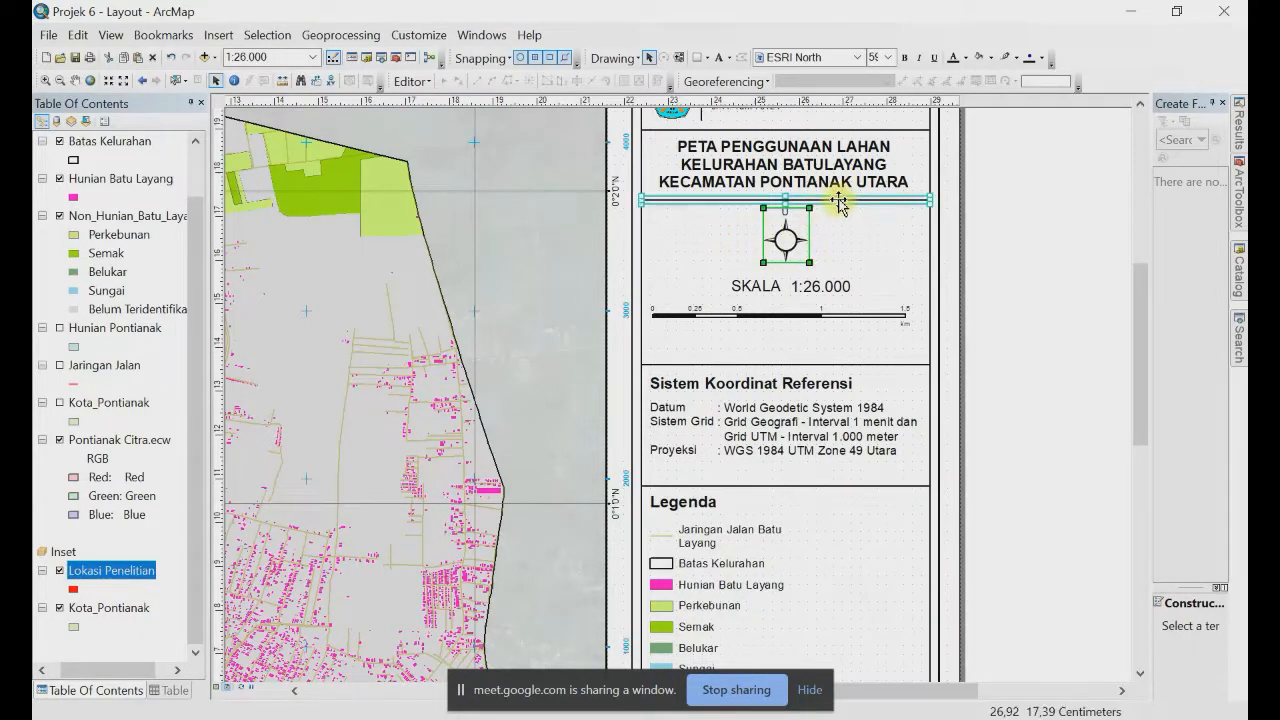
{"action": "left_click", "coordinate": [1000, 210]}
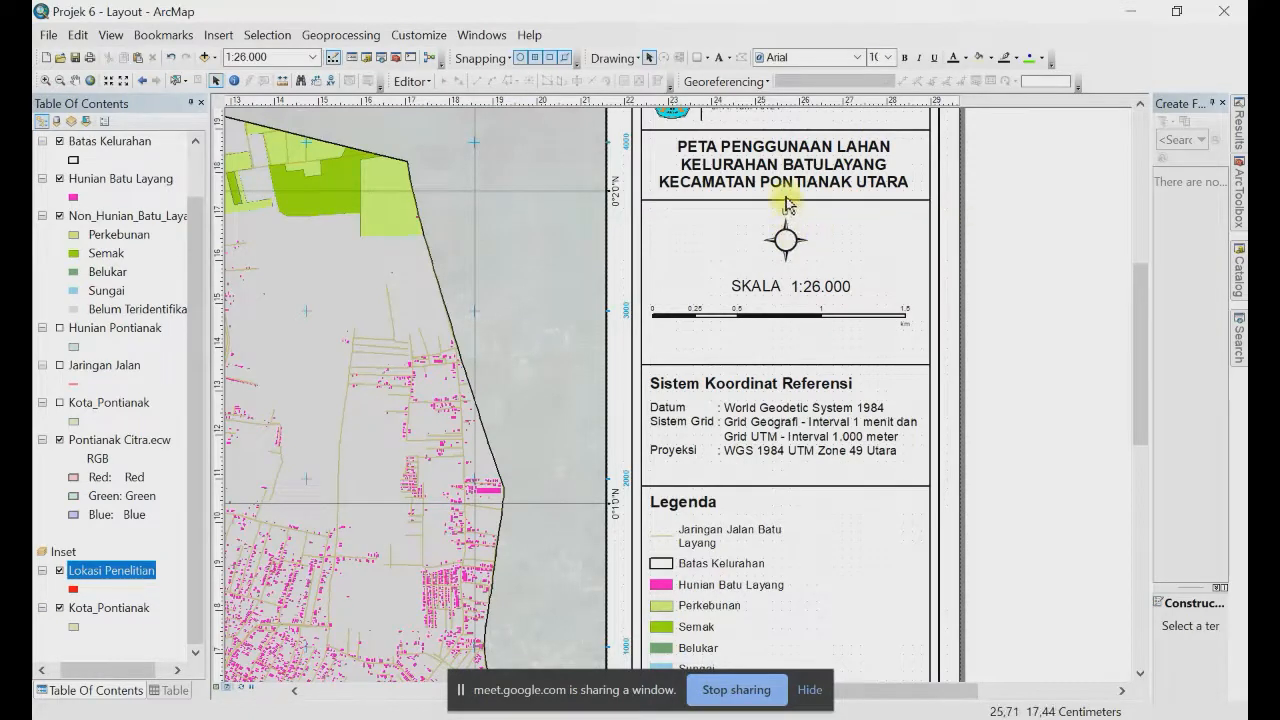
{"action": "left_click", "coordinate": [790, 243]}
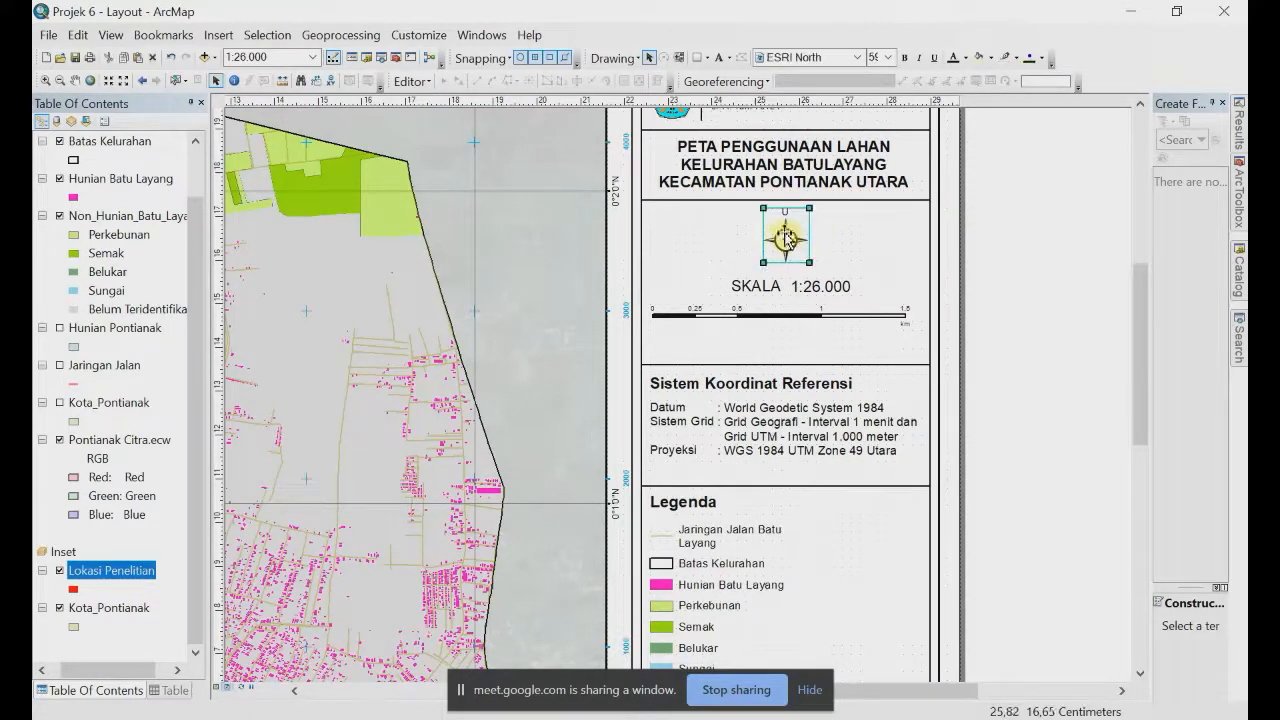
{"action": "left_click", "coordinate": [806, 163], "text": "shift"}
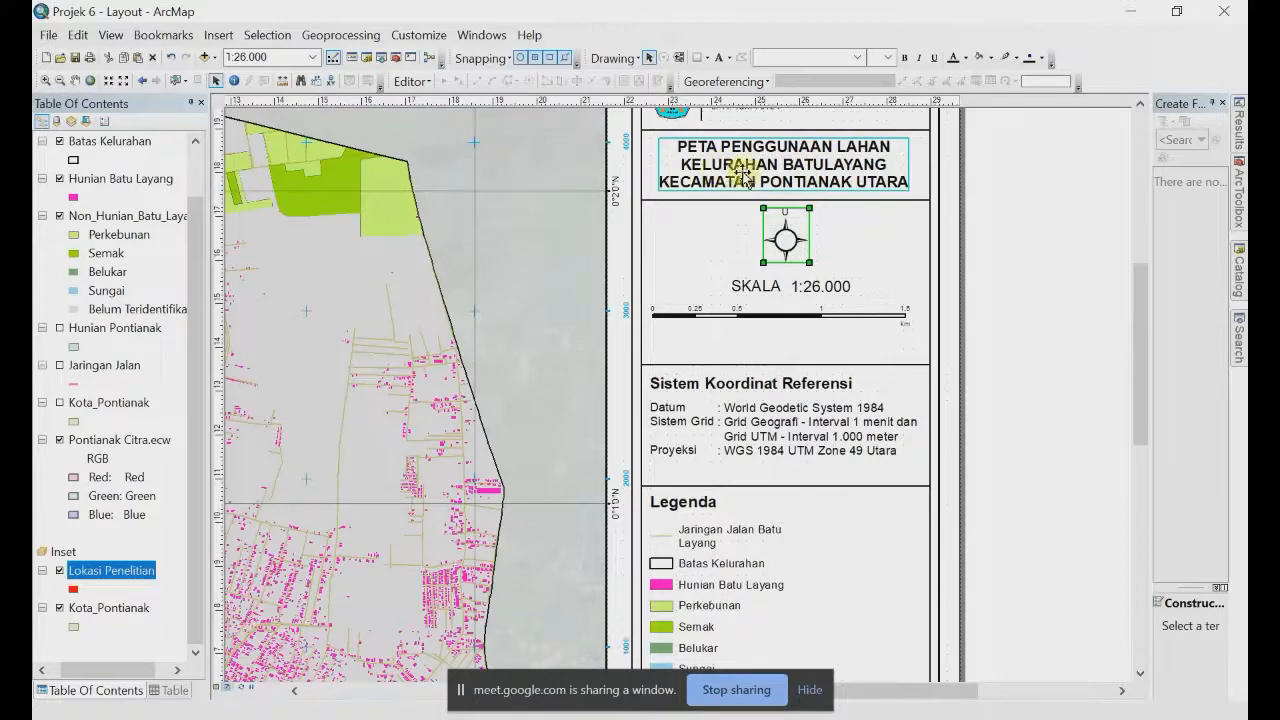
{"action": "left_click", "coordinate": [803, 314], "text": "shift"}
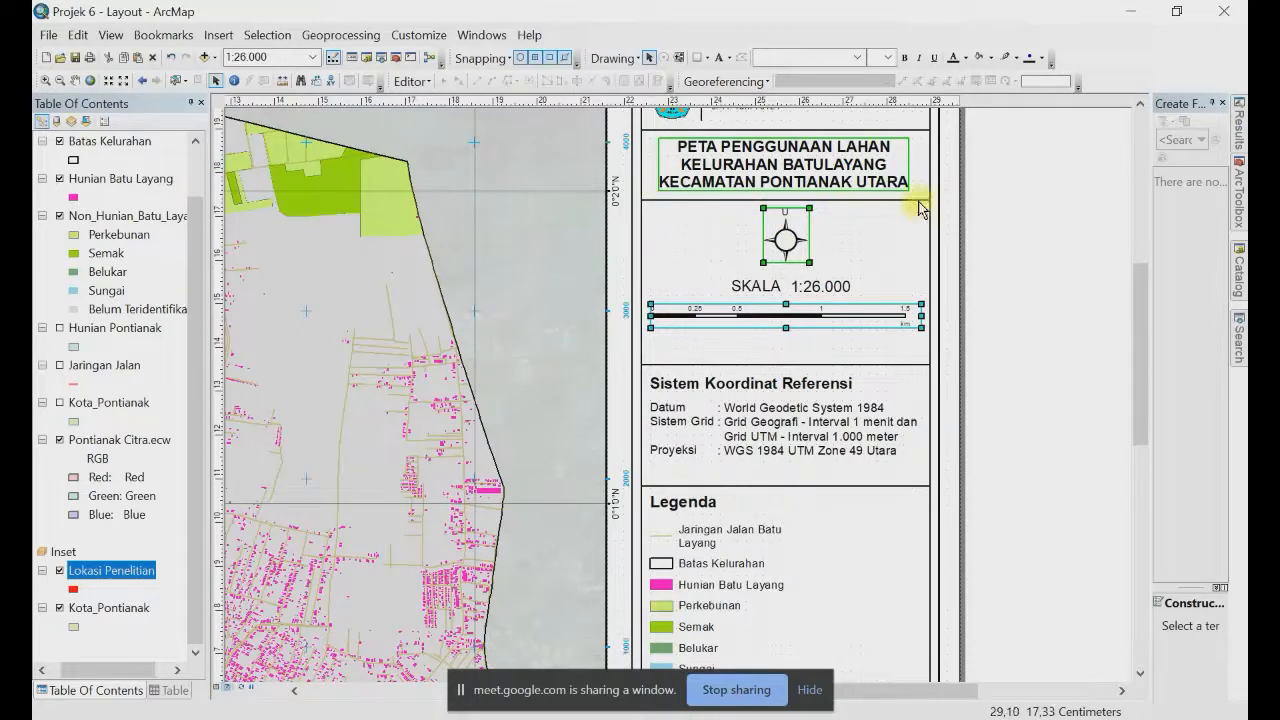
{"action": "left_click", "coordinate": [885, 201], "text": "shift"}
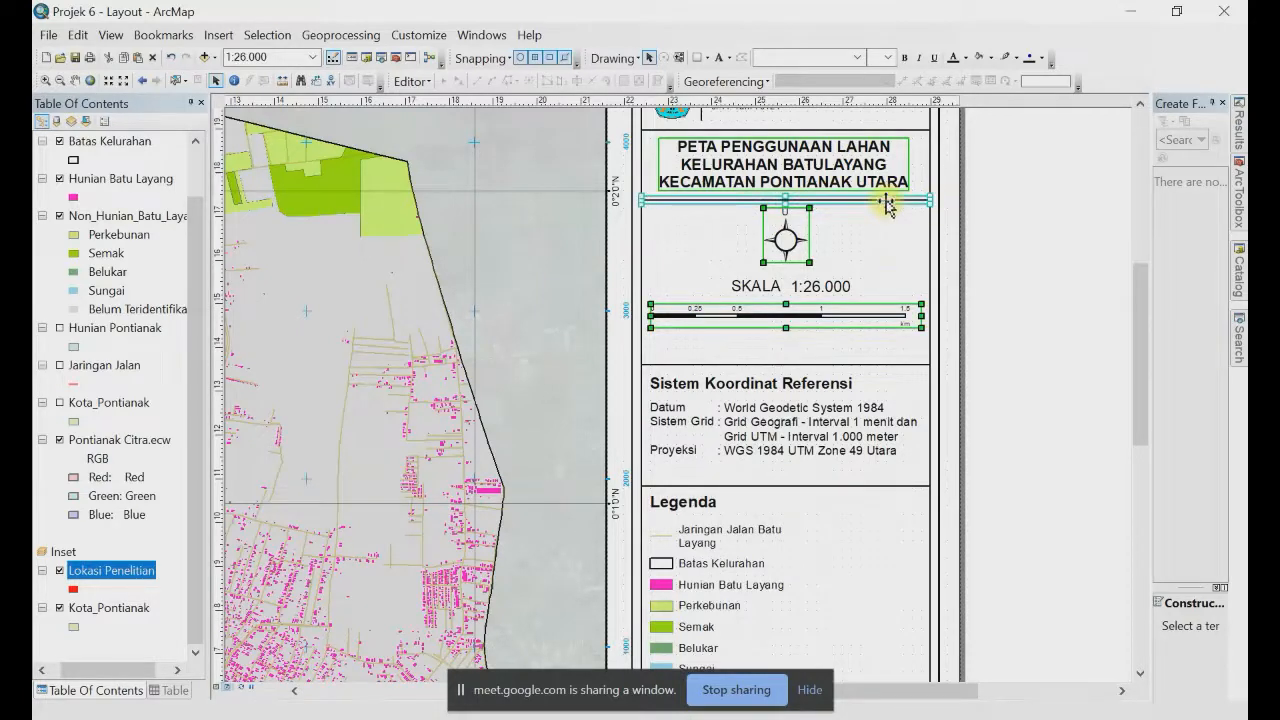
{"action": "right_click", "coordinate": [885, 201]}
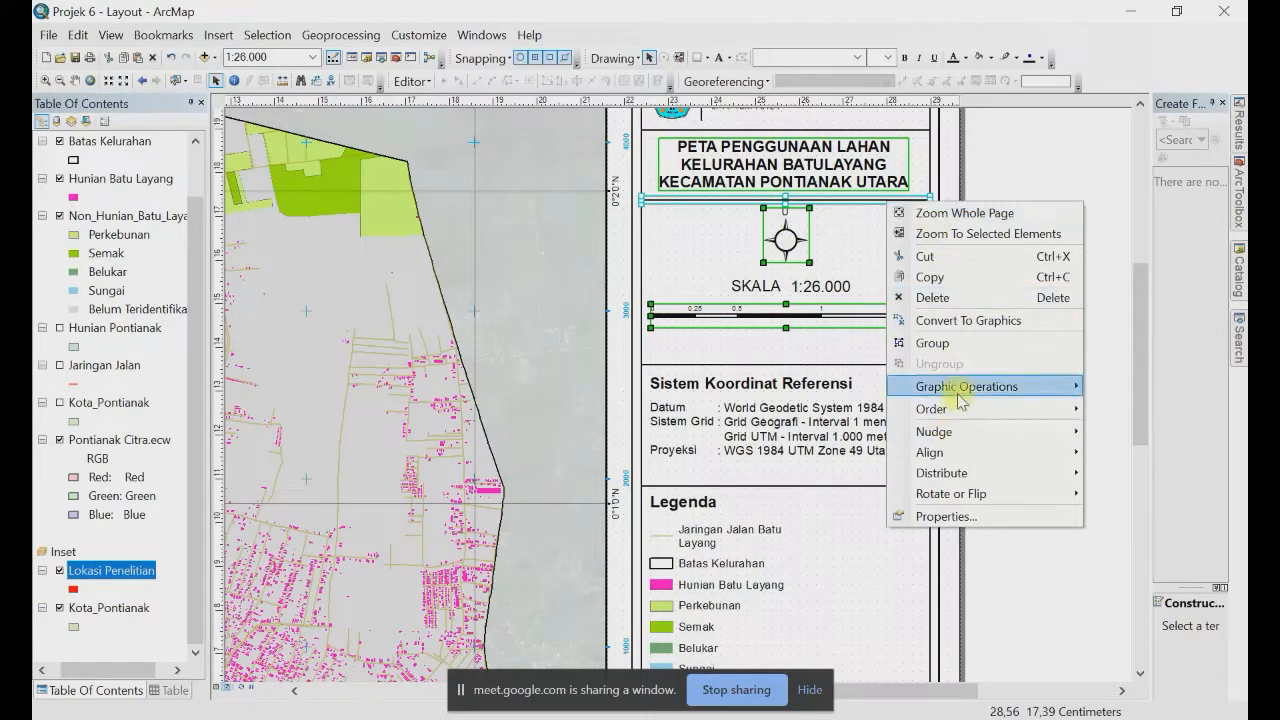
{"action": "mouse_move", "coordinate": [960, 455]}
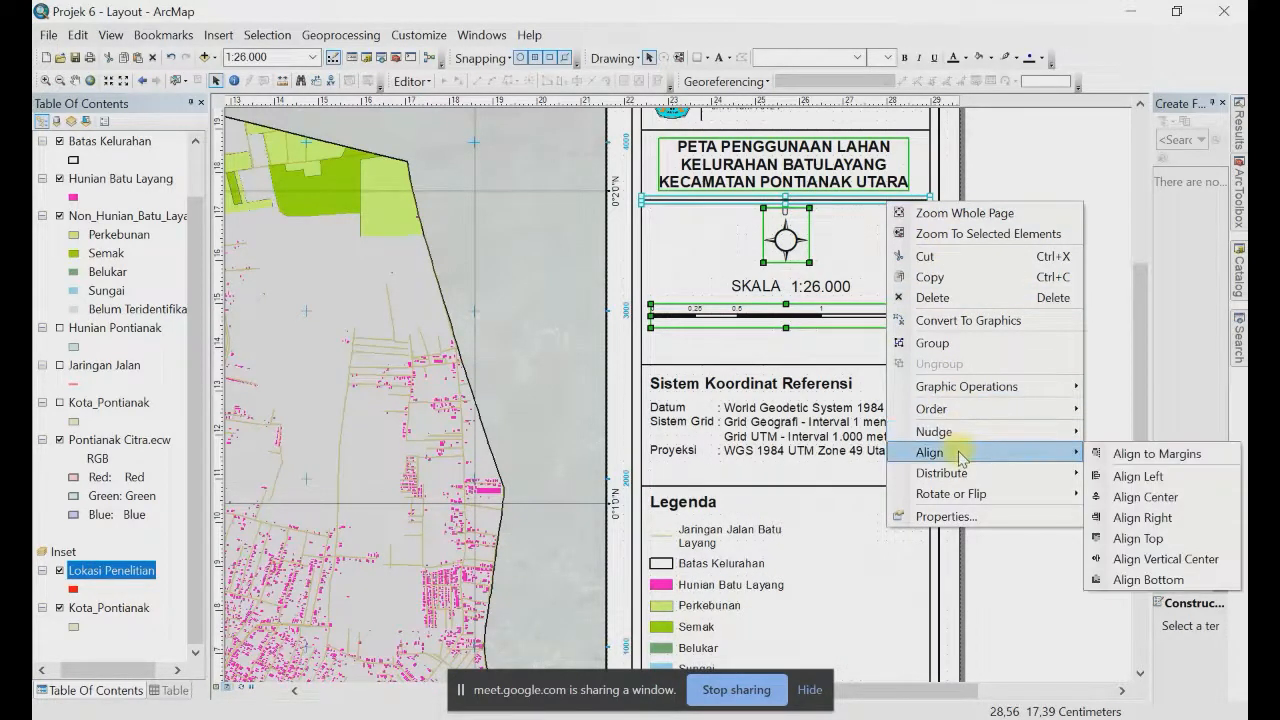
{"action": "left_click", "coordinate": [1143, 500]}
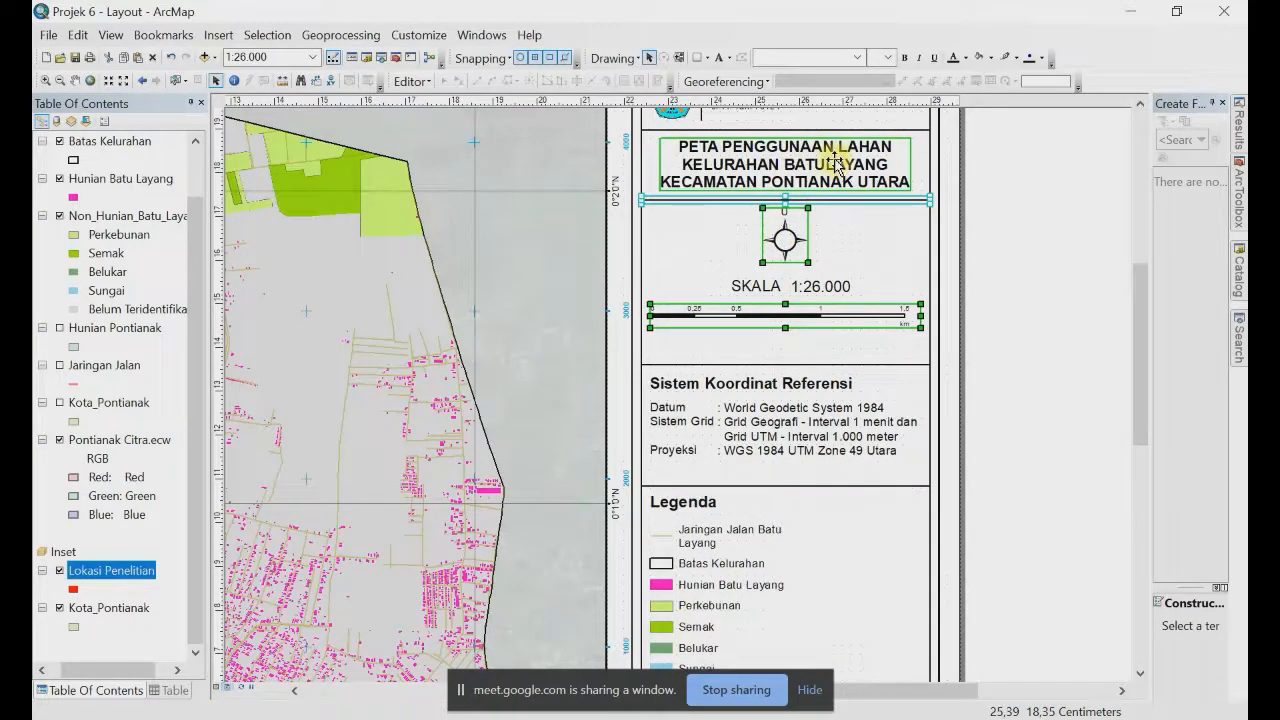
{"action": "left_click", "coordinate": [835, 165]}
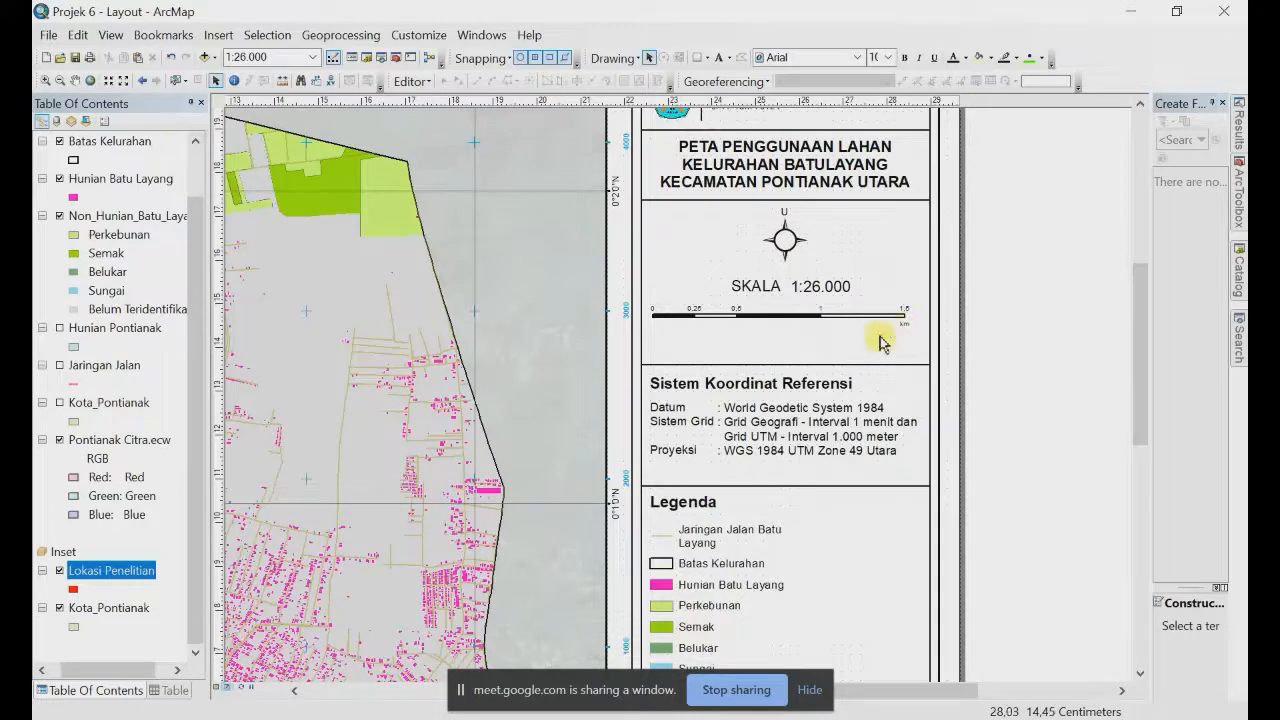
Step: Move the north arrow and SKALA 1:26.000 label down to sit just above the scale bar
{"action": "left_click", "coordinate": [808, 322]}
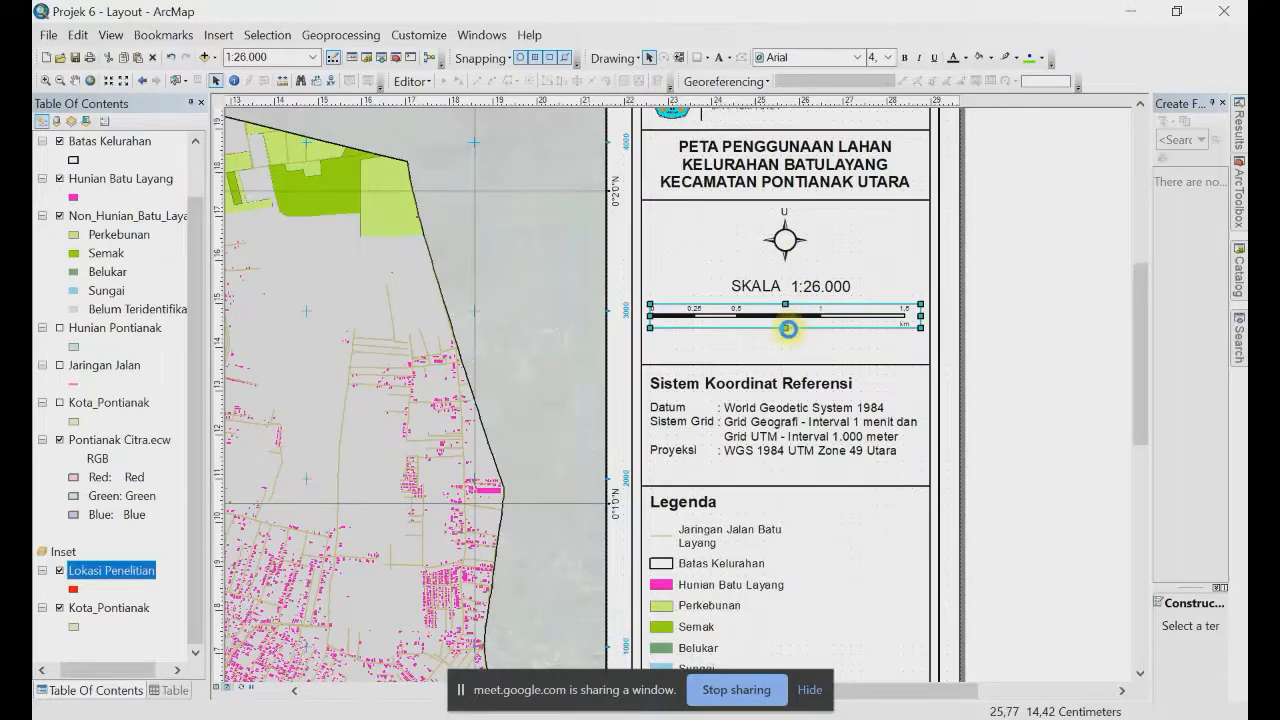
{"action": "left_click", "coordinate": [788, 329]}
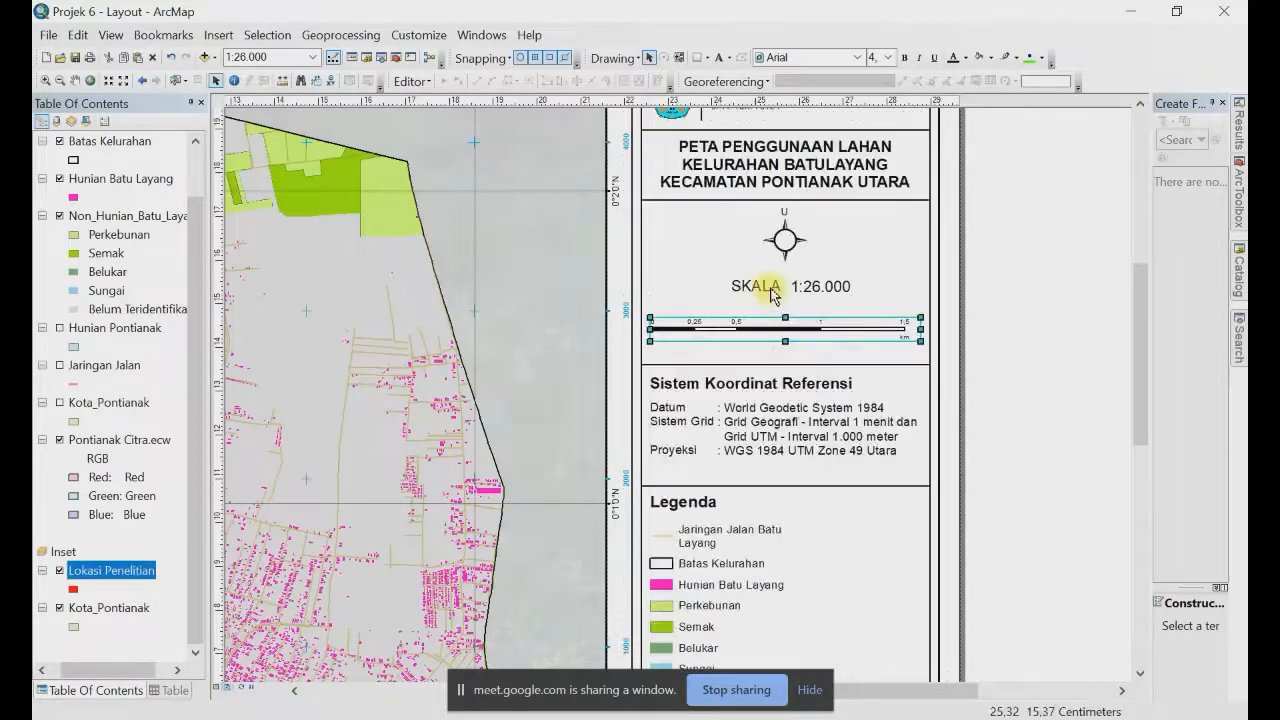
{"action": "left_click", "coordinate": [810, 288]}
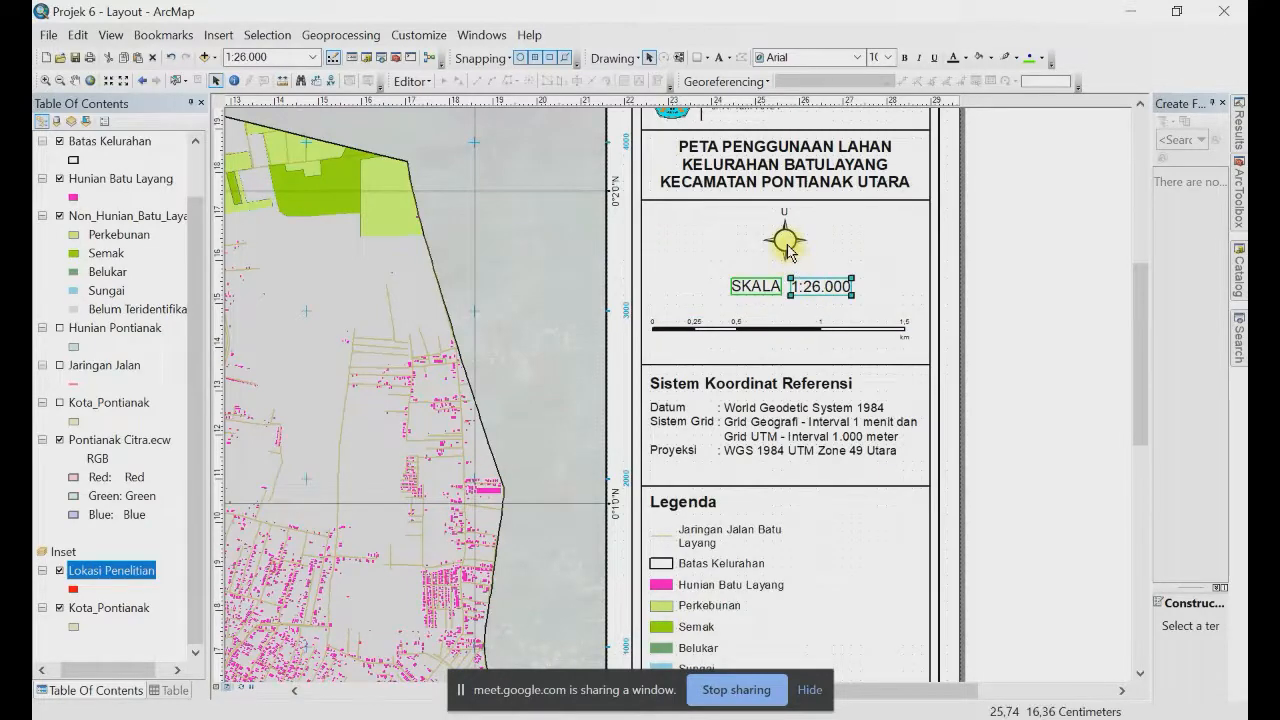
{"action": "left_click", "coordinate": [789, 248]}
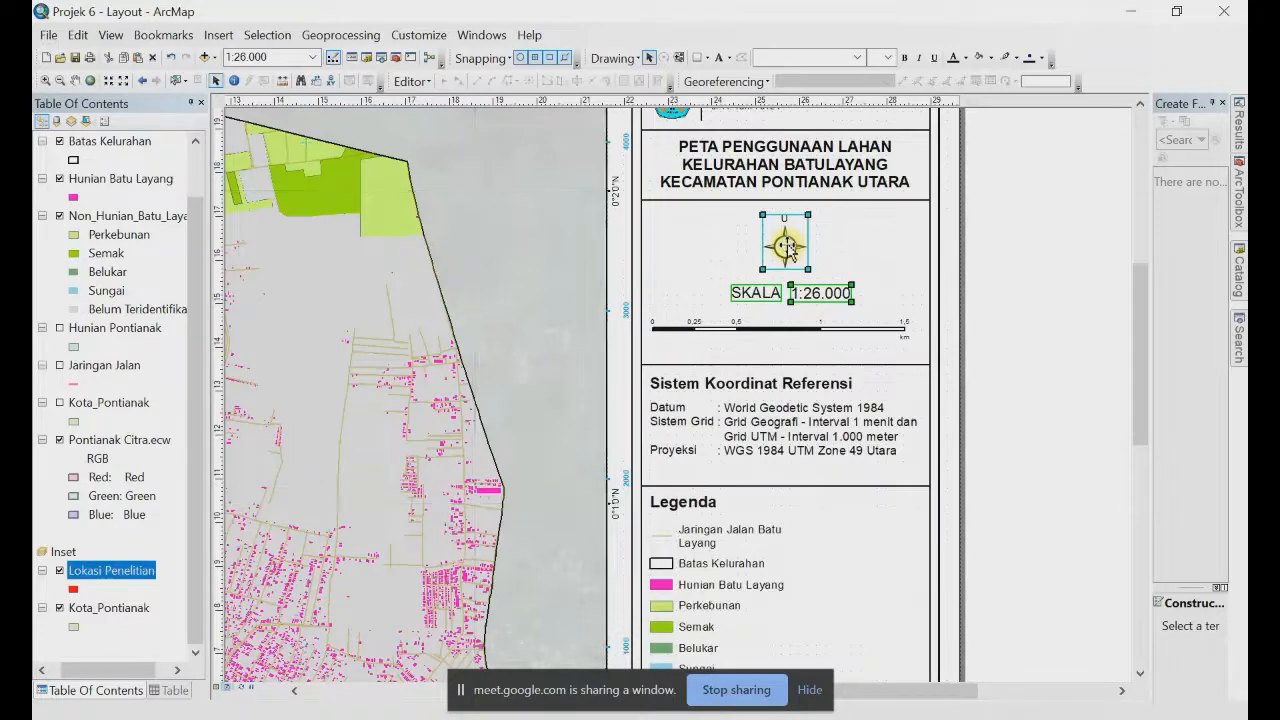
{"action": "left_click", "coordinate": [777, 329]}
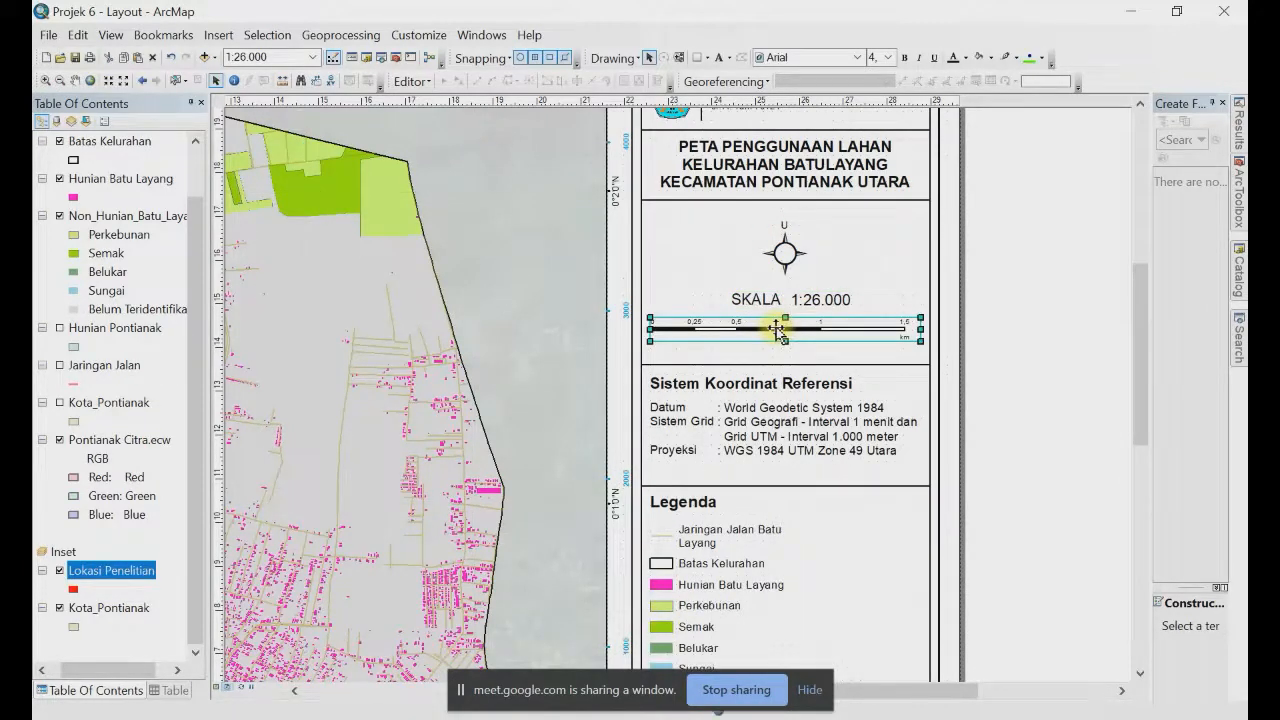
{"action": "left_click_drag", "start_coordinate": [1141, 334], "coordinate": [1137, 293]}
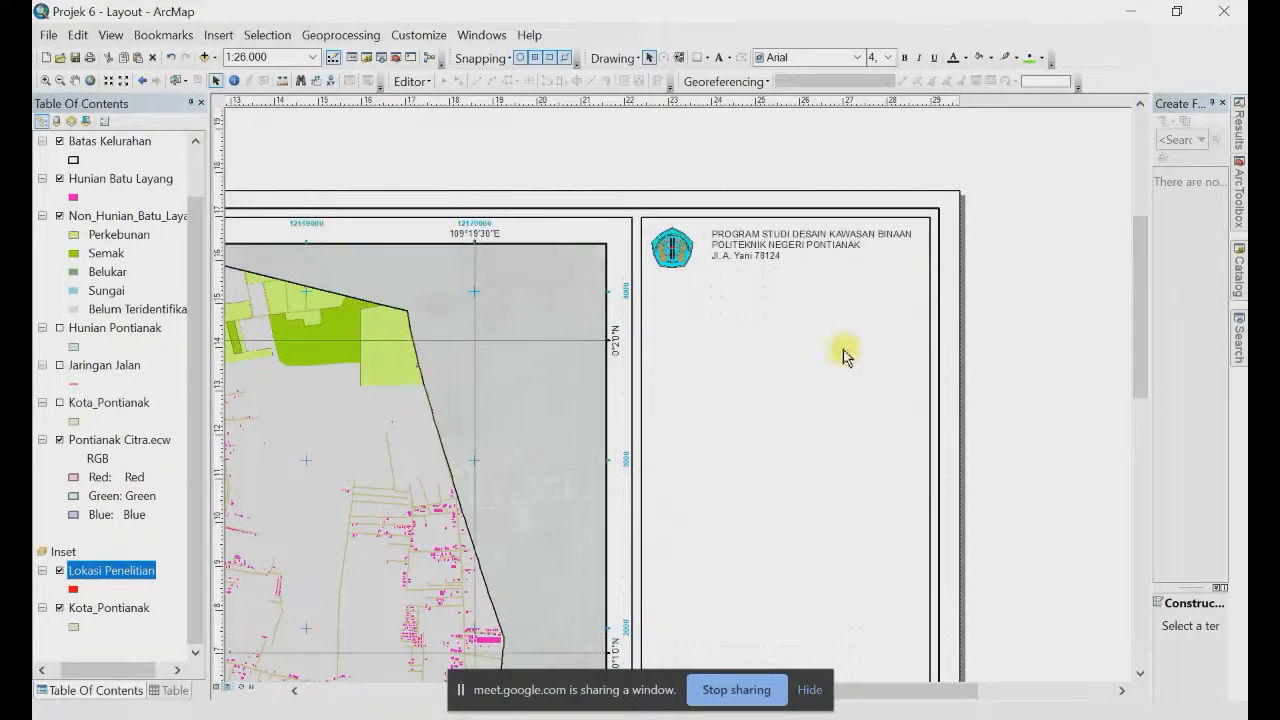
Step: Lower the divider line under the map title slightly and reposition the title text
{"action": "left_click", "coordinate": [812, 349]}
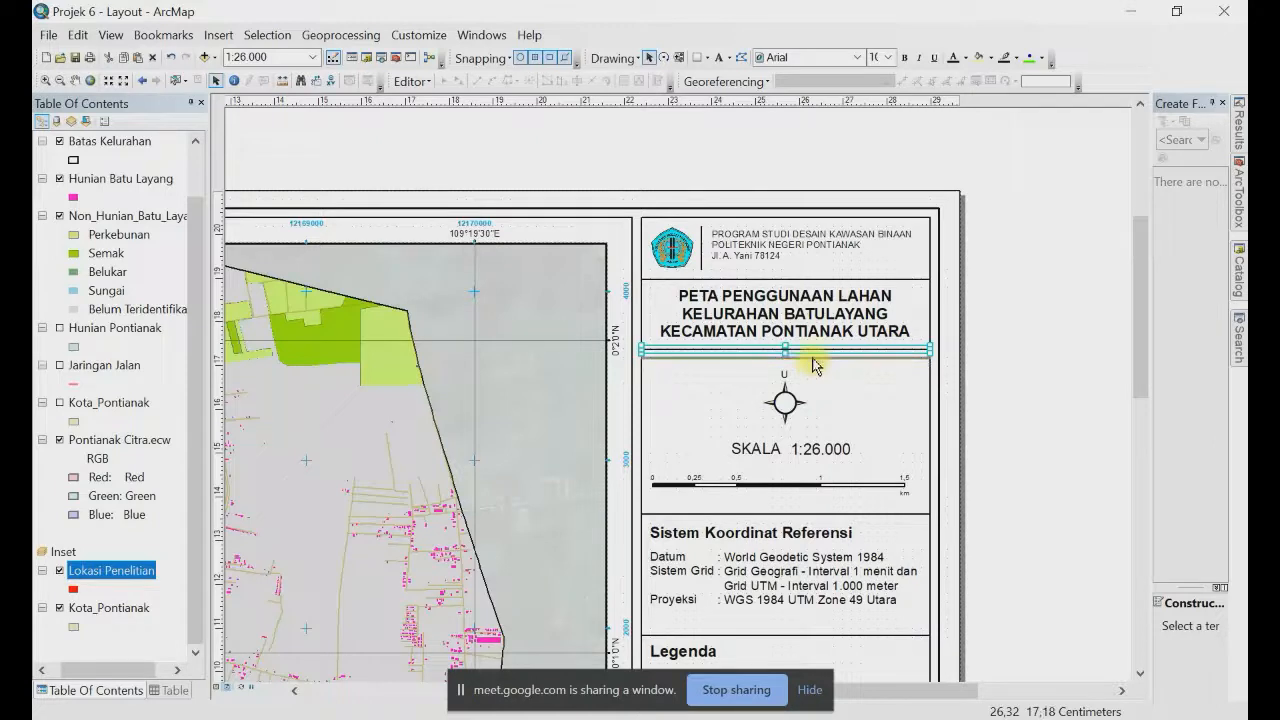
{"action": "left_click_drag", "start_coordinate": [813, 370], "coordinate": [814, 357]}
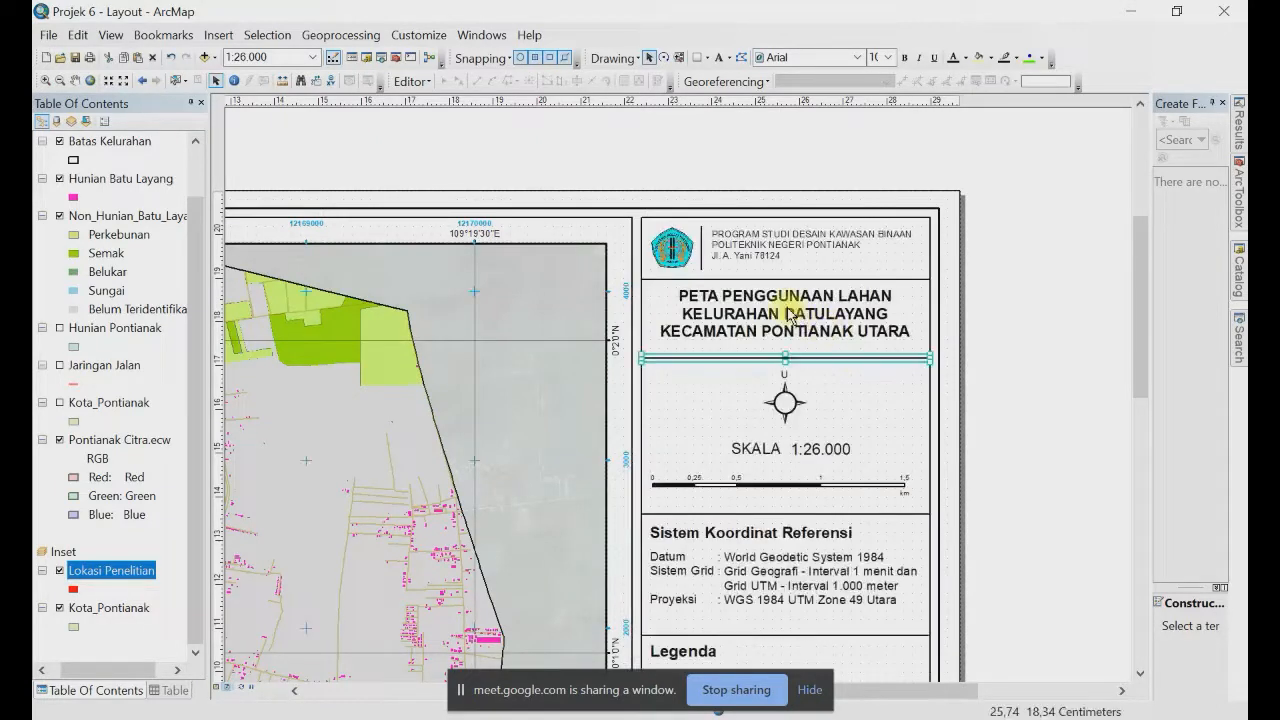
{"action": "left_click_drag", "start_coordinate": [790, 314], "coordinate": [810, 308]}
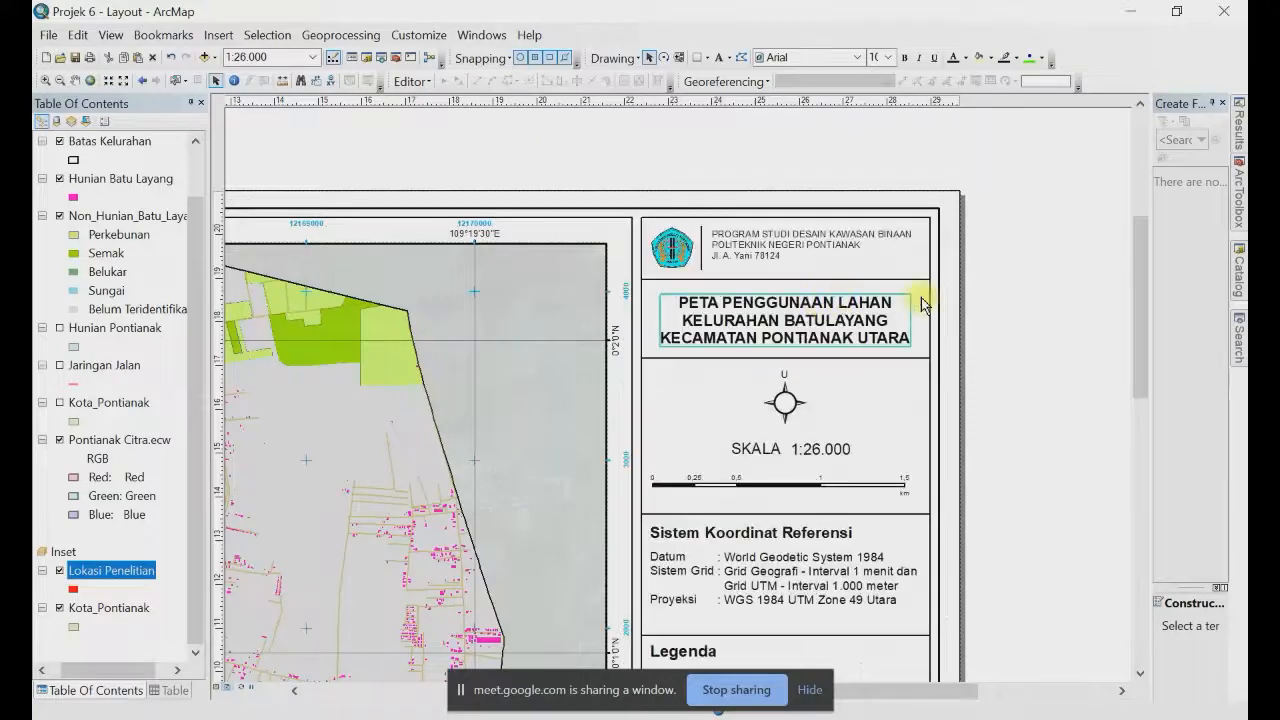
{"action": "left_click", "coordinate": [802, 358]}
{"action": "left_click_drag", "start_coordinate": [802, 358], "coordinate": [800, 364]}
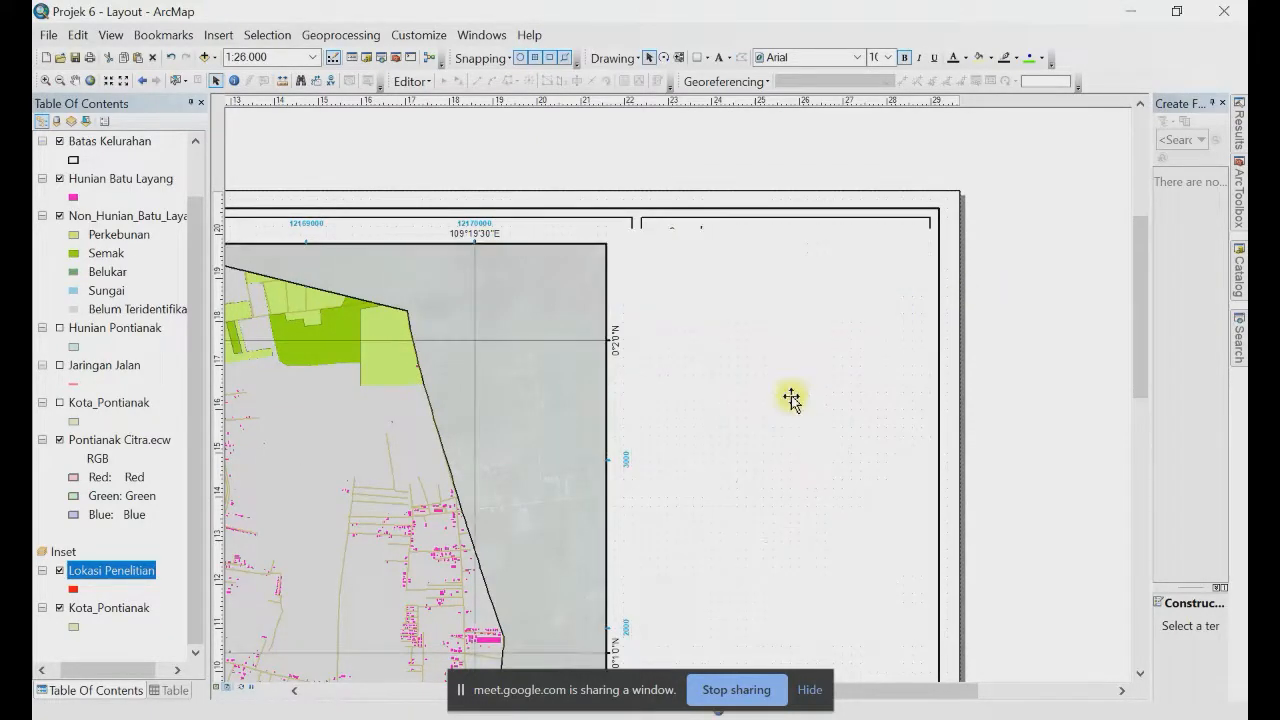
Step: Zoom out to show the whole layout page
{"action": "left_click", "coordinate": [787, 402]}
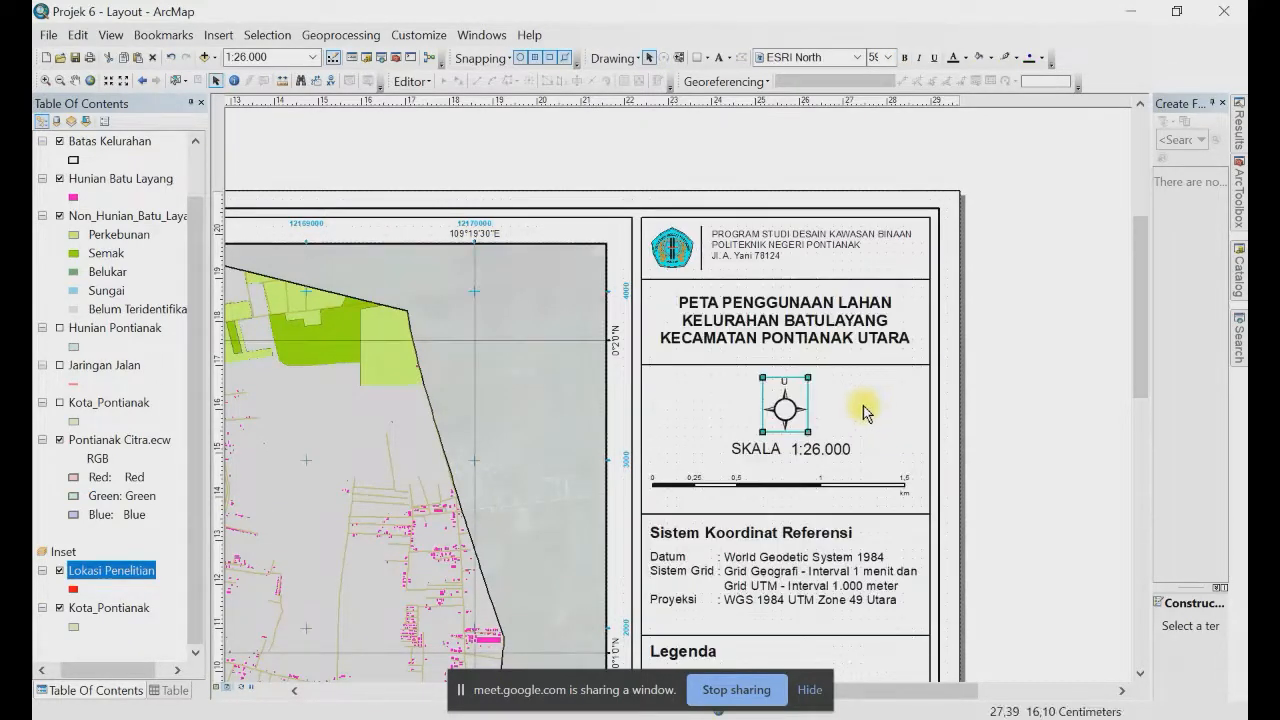
{"action": "left_click", "coordinate": [1037, 403]}
{"action": "right_click", "coordinate": [997, 347]}
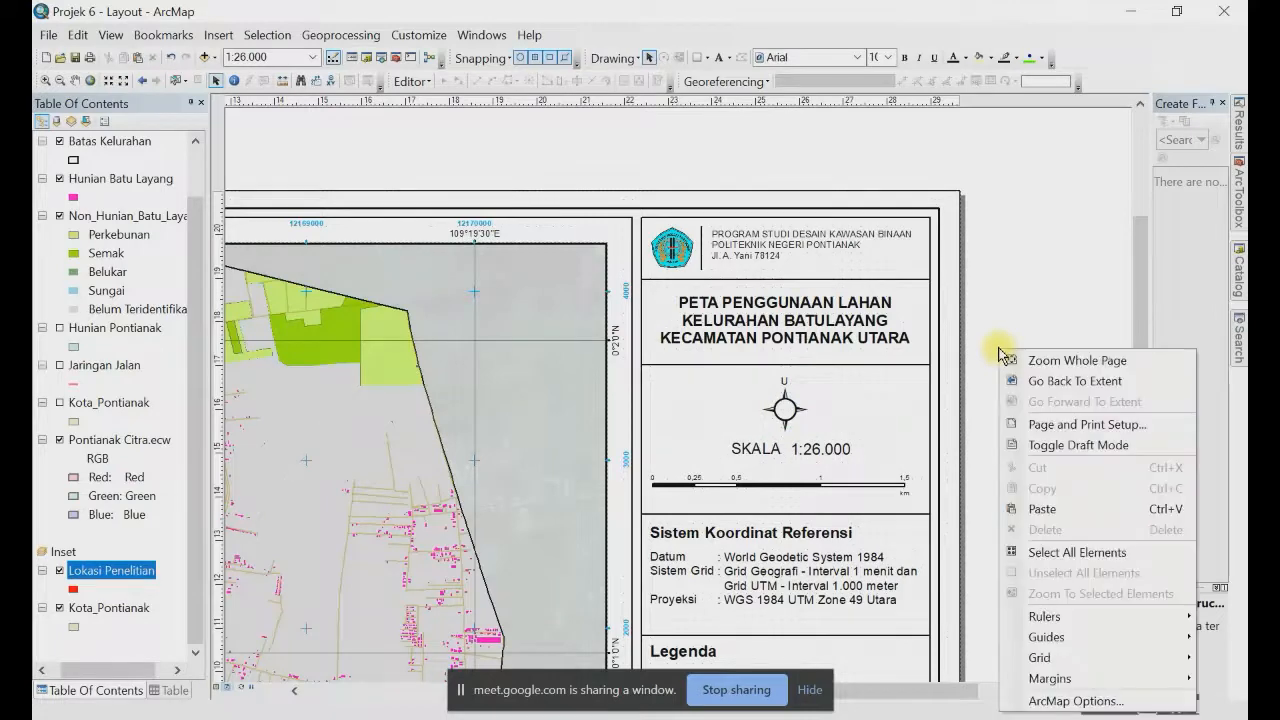
{"action": "left_click", "coordinate": [1040, 358]}
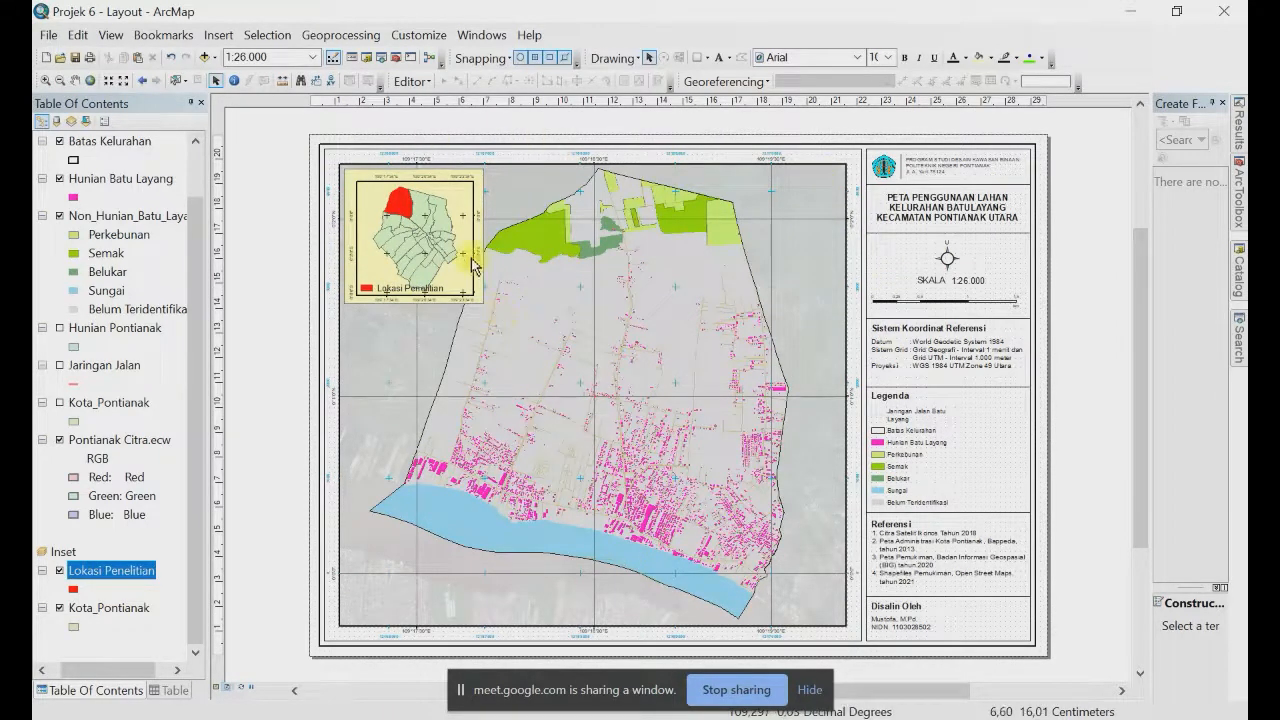
{"action": "scroll", "coordinate": [470, 268], "scroll_direction": "up", "scroll_amount": 3}
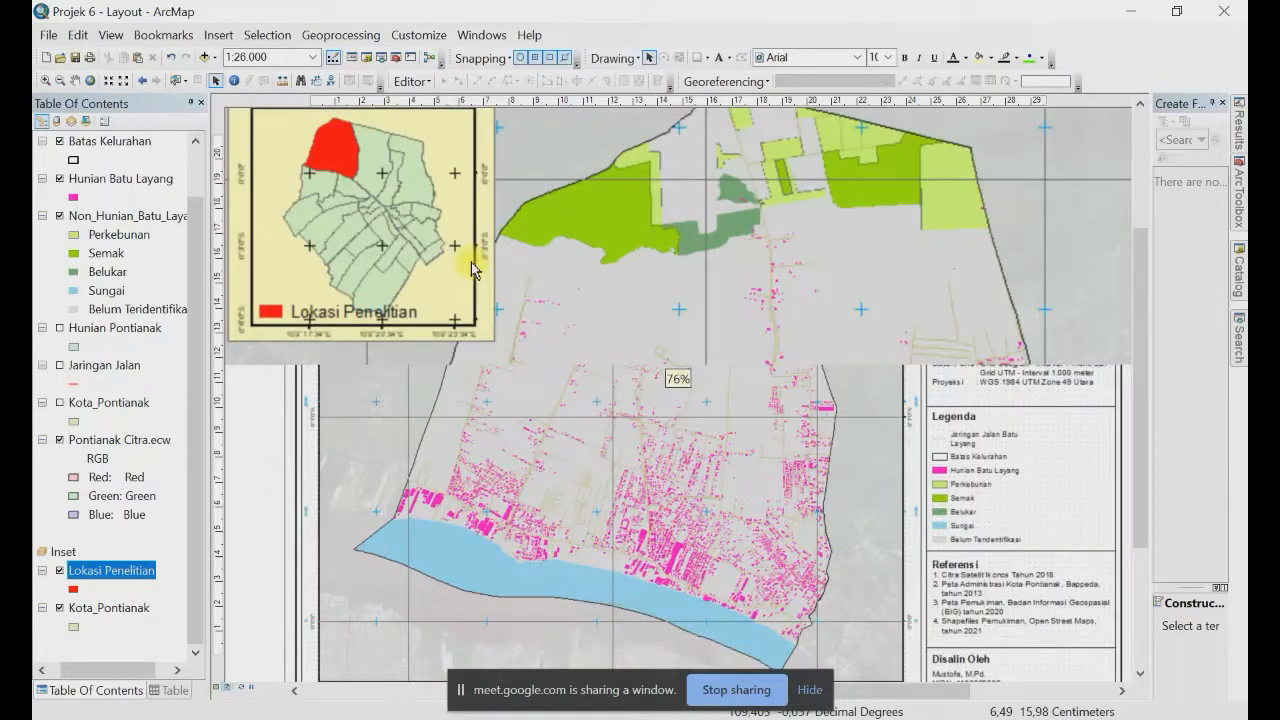
{"action": "scroll", "coordinate": [480, 266], "scroll_direction": "up", "scroll_amount": 3}
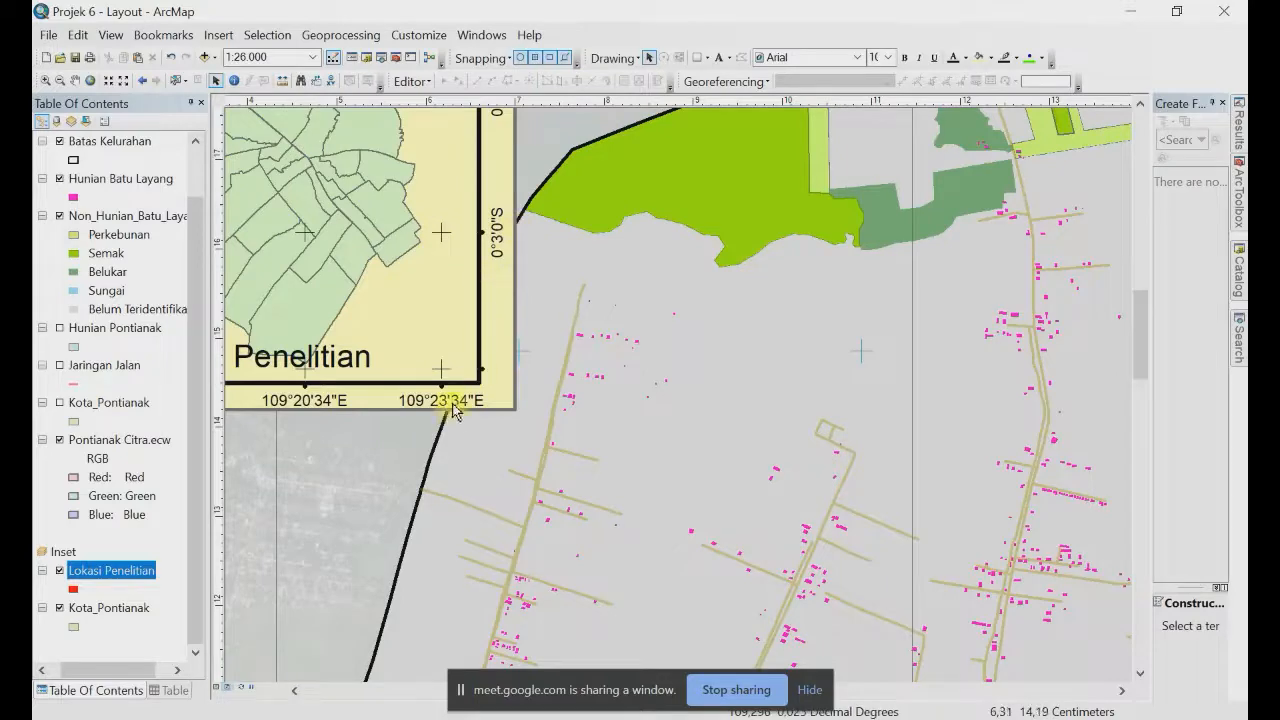
{"action": "right_click", "coordinate": [386, 440]}
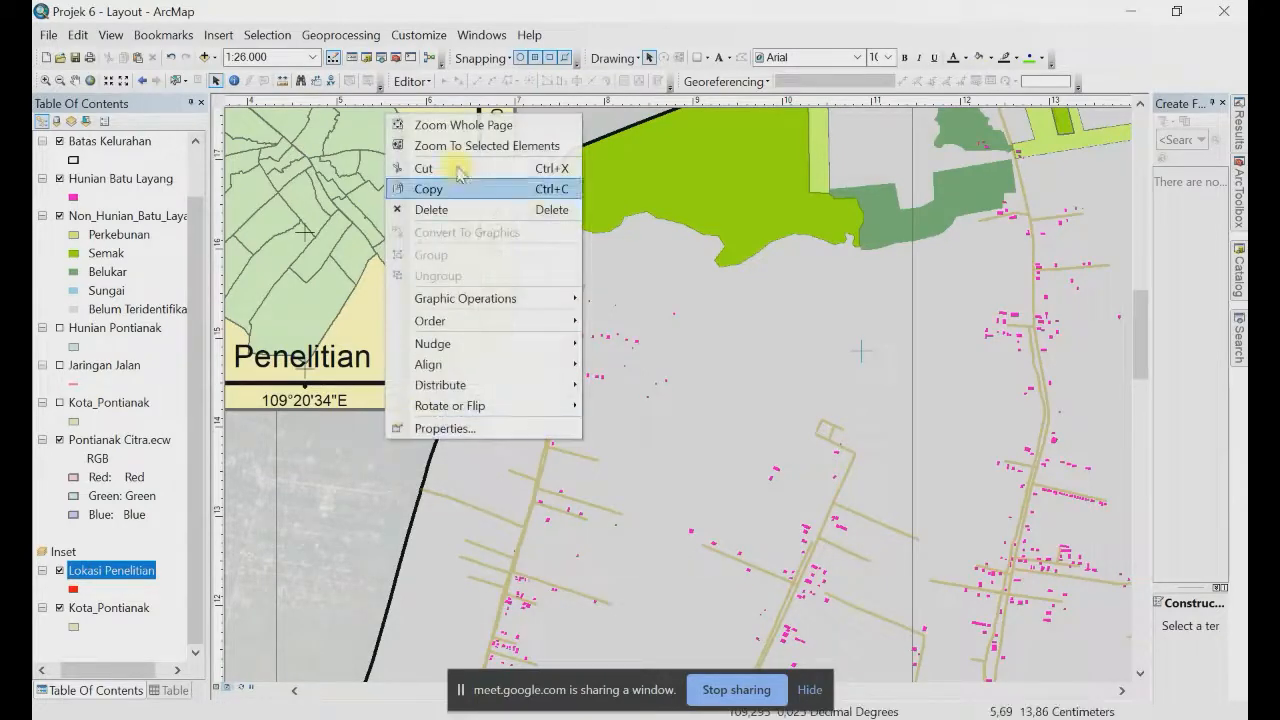
{"action": "left_click", "coordinate": [471, 124]}
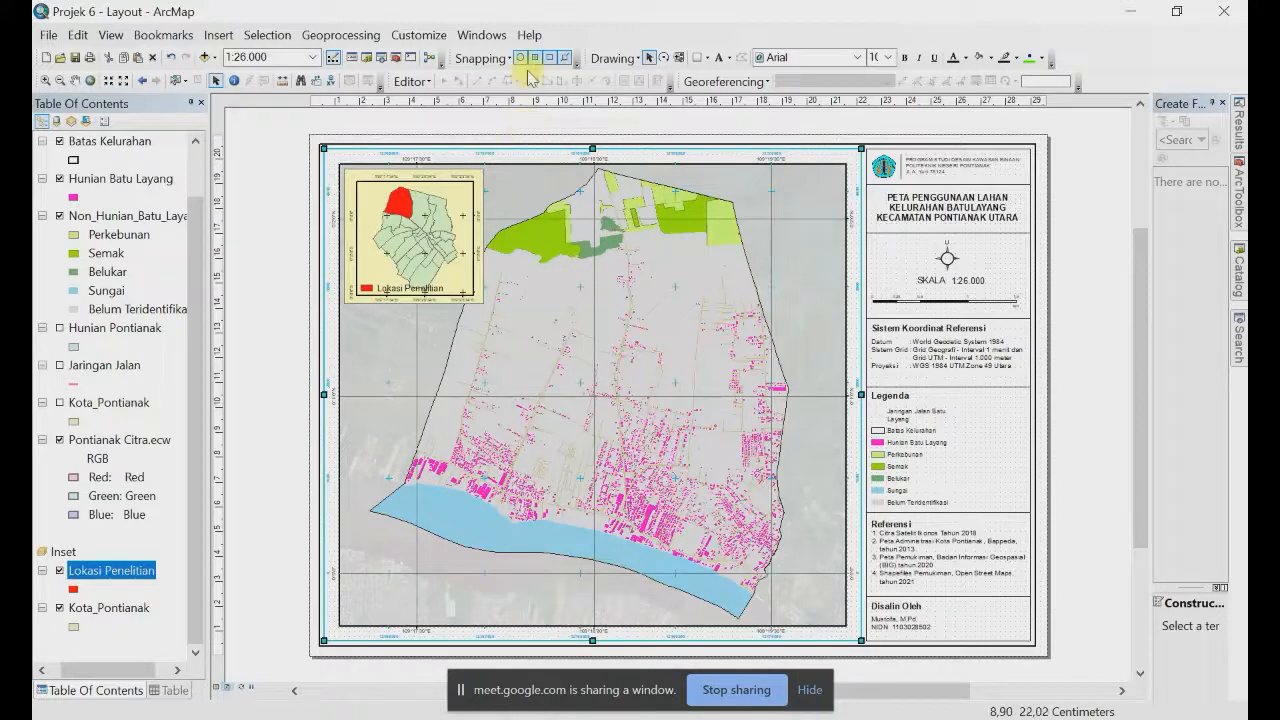
Step: Pan the Batulayang map slightly right within its data frame
{"action": "left_click", "coordinate": [75, 80]}
{"action": "left_click_drag", "start_coordinate": [592, 291], "coordinate": [614, 287]}
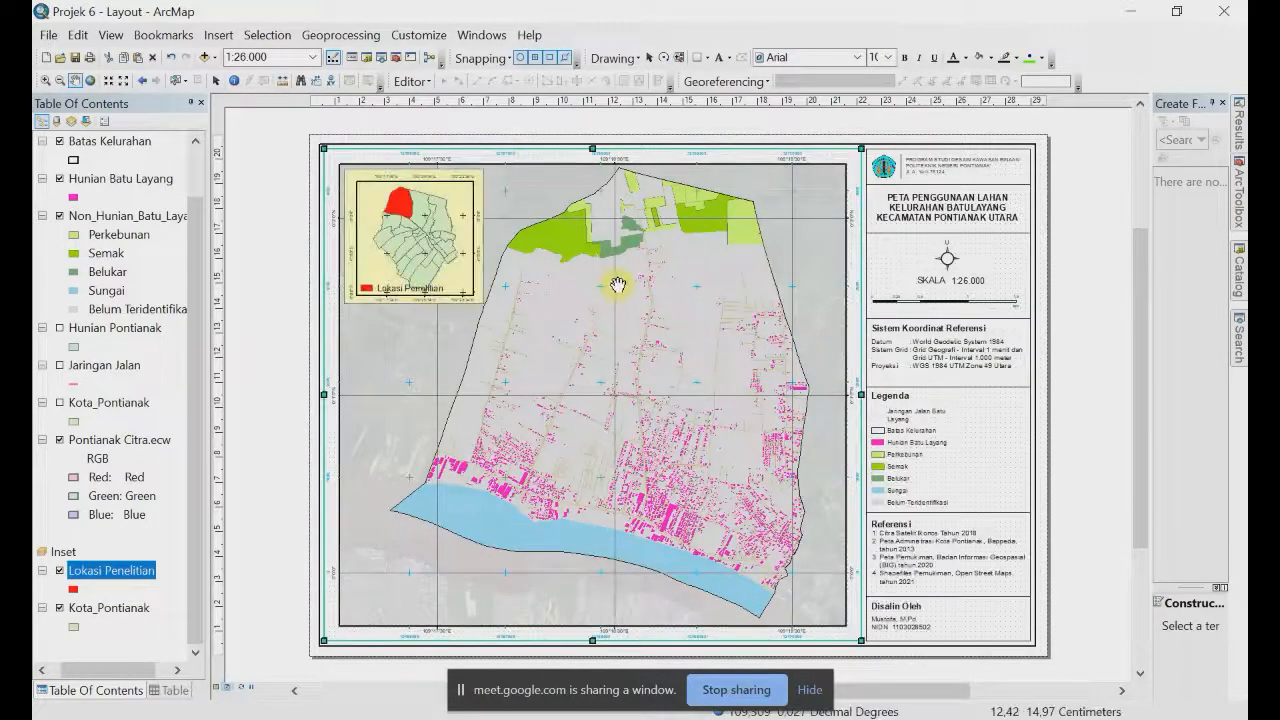
{"action": "left_click_drag", "start_coordinate": [614, 287], "coordinate": [624, 288]}
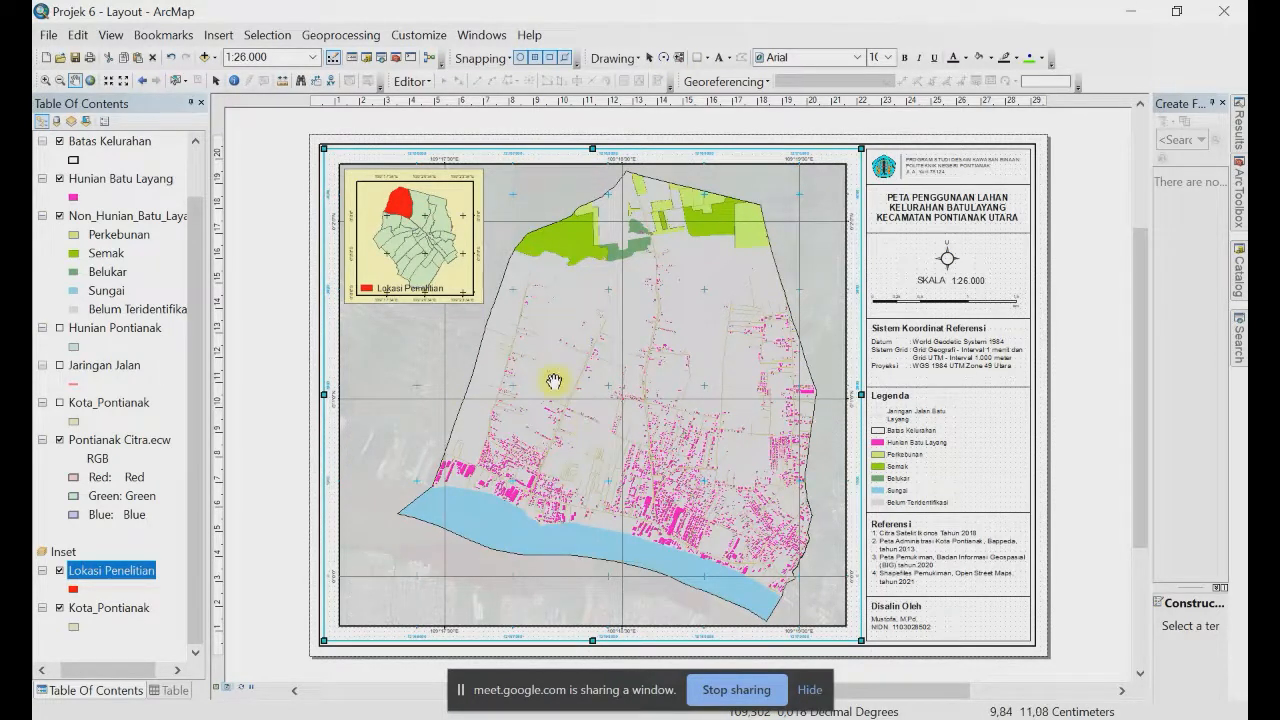
{"action": "left_click", "coordinate": [75, 58]}
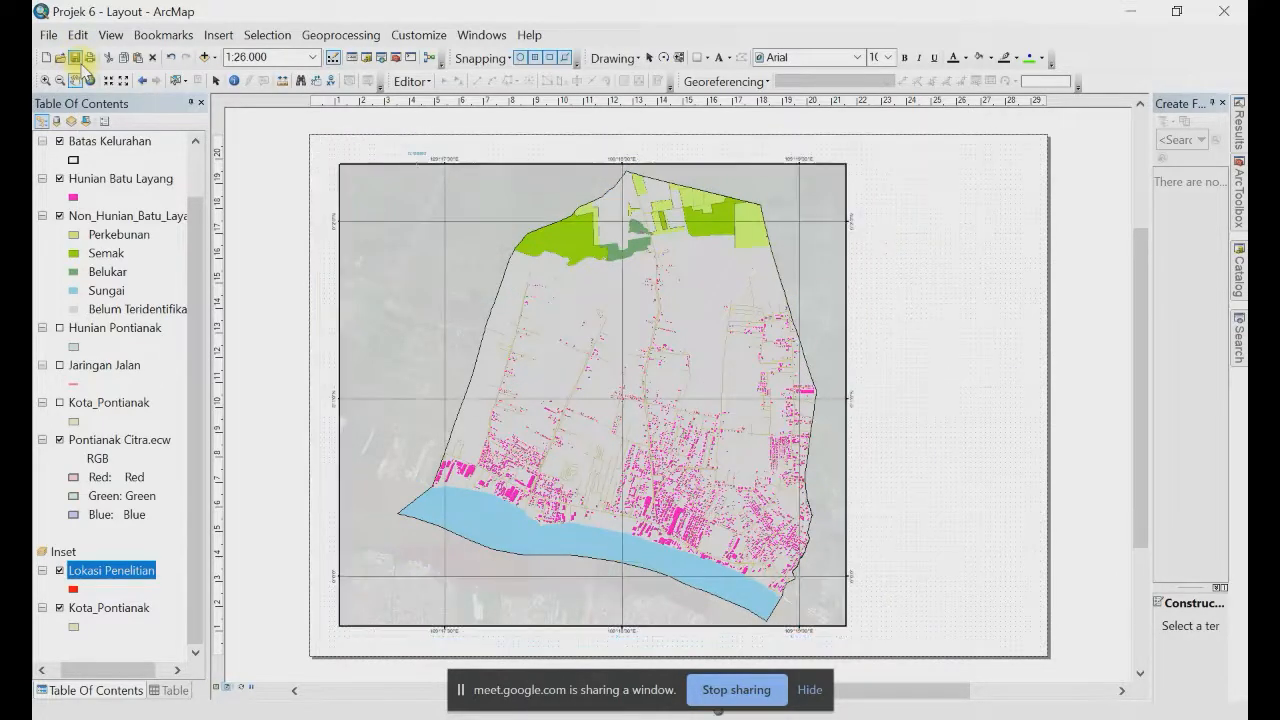
{"action": "left_click", "coordinate": [47, 36]}
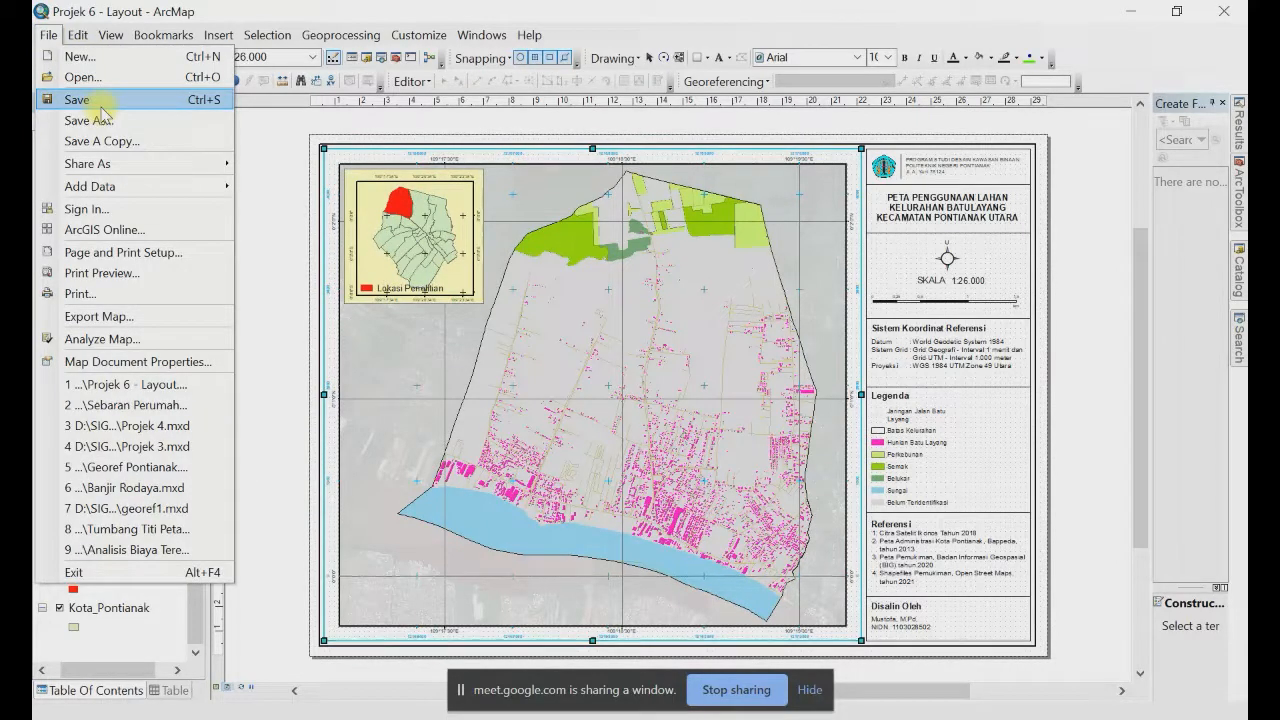
Step: Start a map export, naming the file with the ID number plus 'Penggunaan Lahan Batulayang'
{"action": "left_click", "coordinate": [136, 318]}
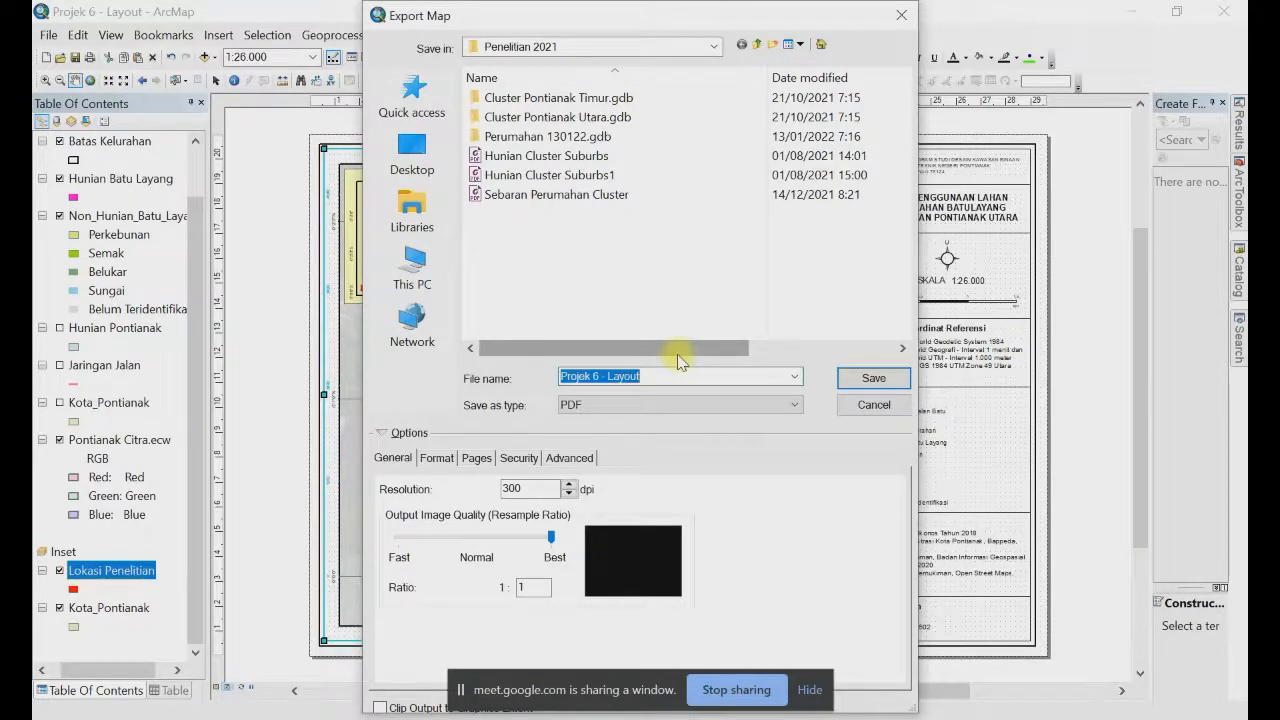
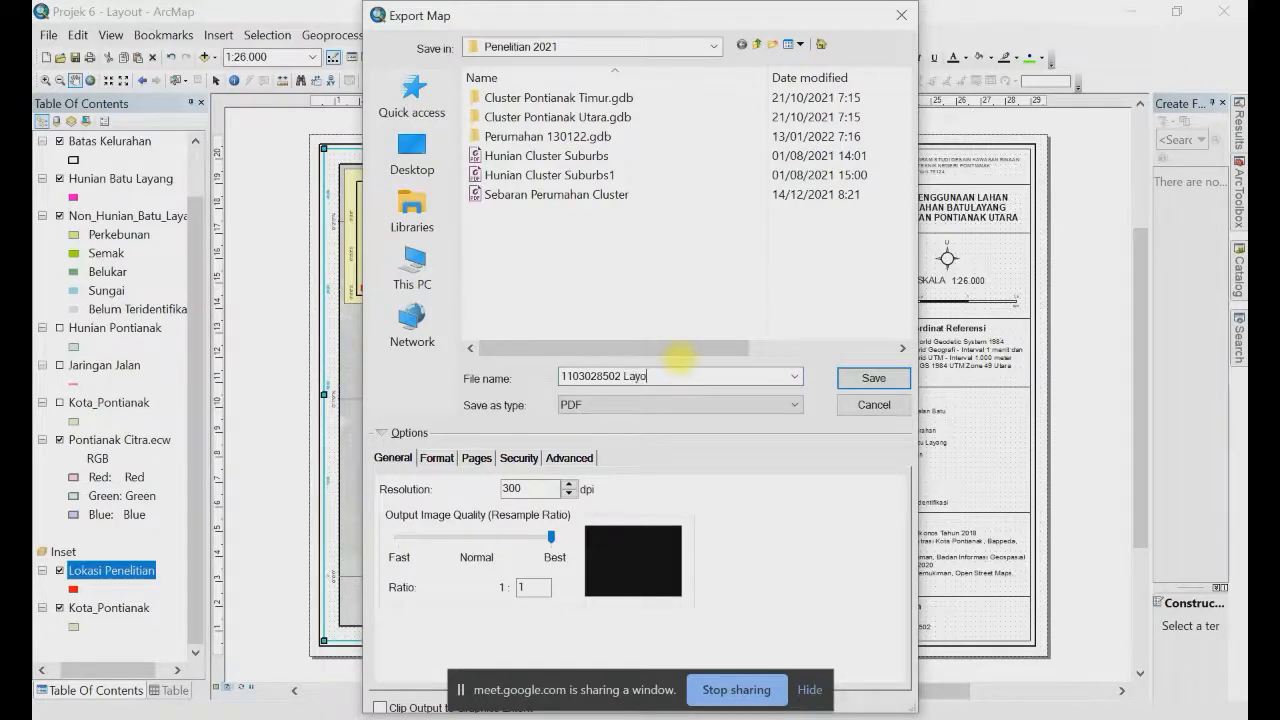
{"action": "type", "text": "Penggunaan Lahan Batula"}
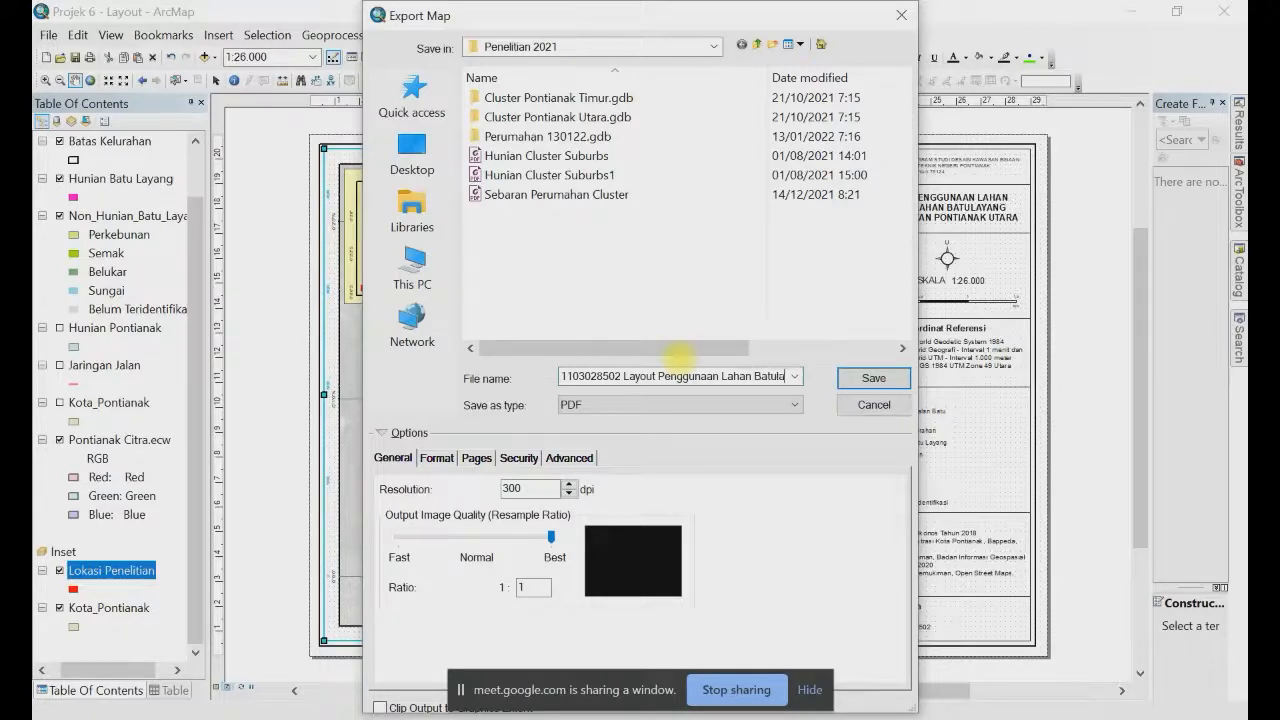
{"action": "type", "text": "yang"}
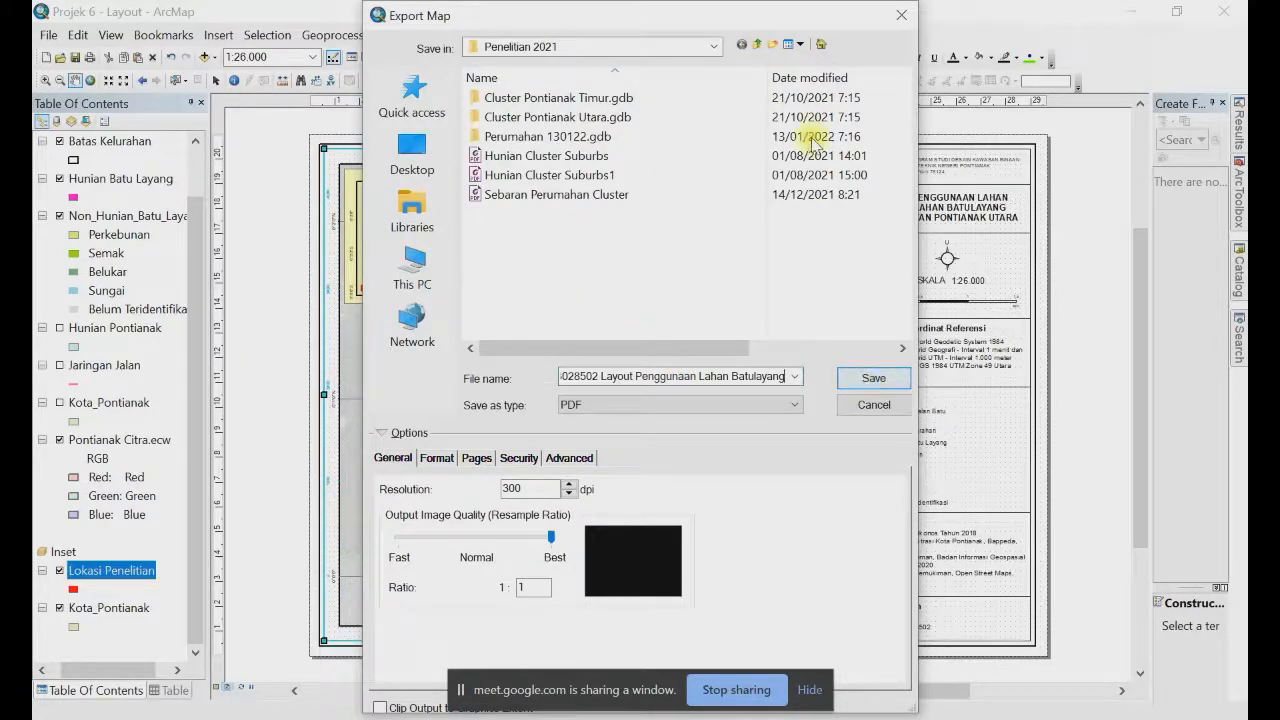
Step: Set the export's save location to folder 3B inside TSIG 2122
{"action": "left_click", "coordinate": [757, 44]}
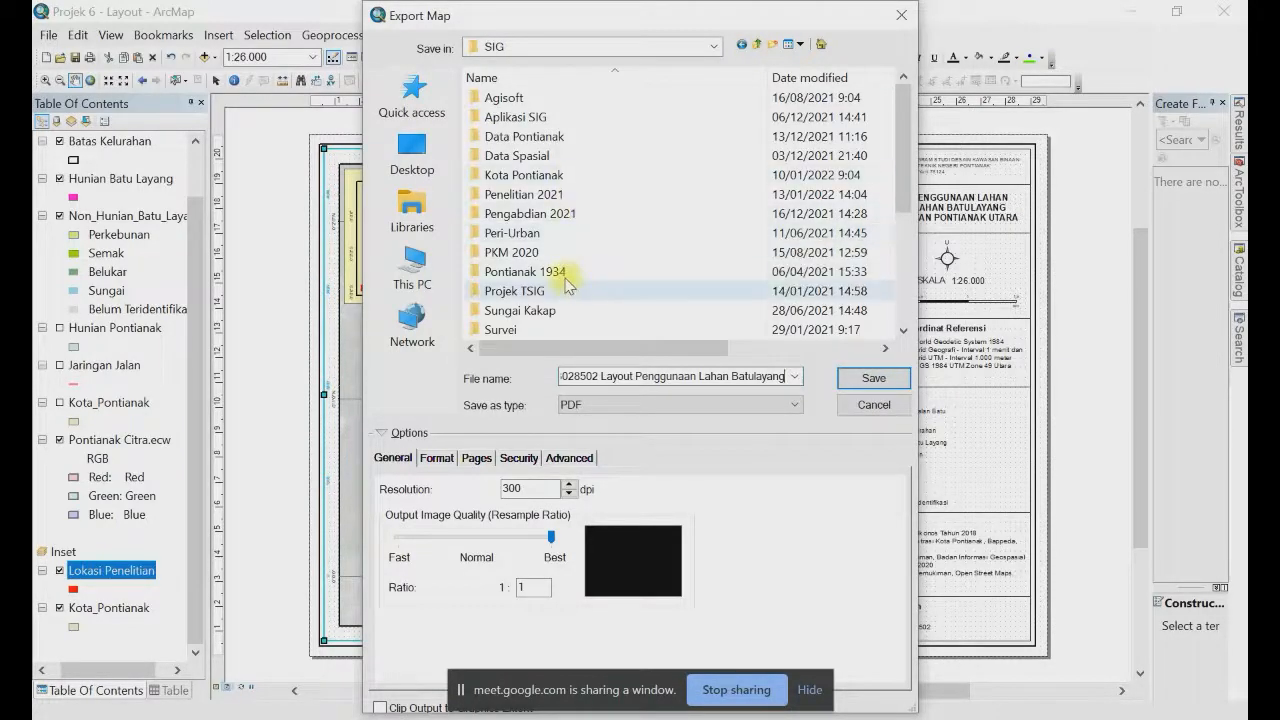
{"action": "scroll", "coordinate": [560, 280], "scroll_direction": "down", "scroll_amount": 3}
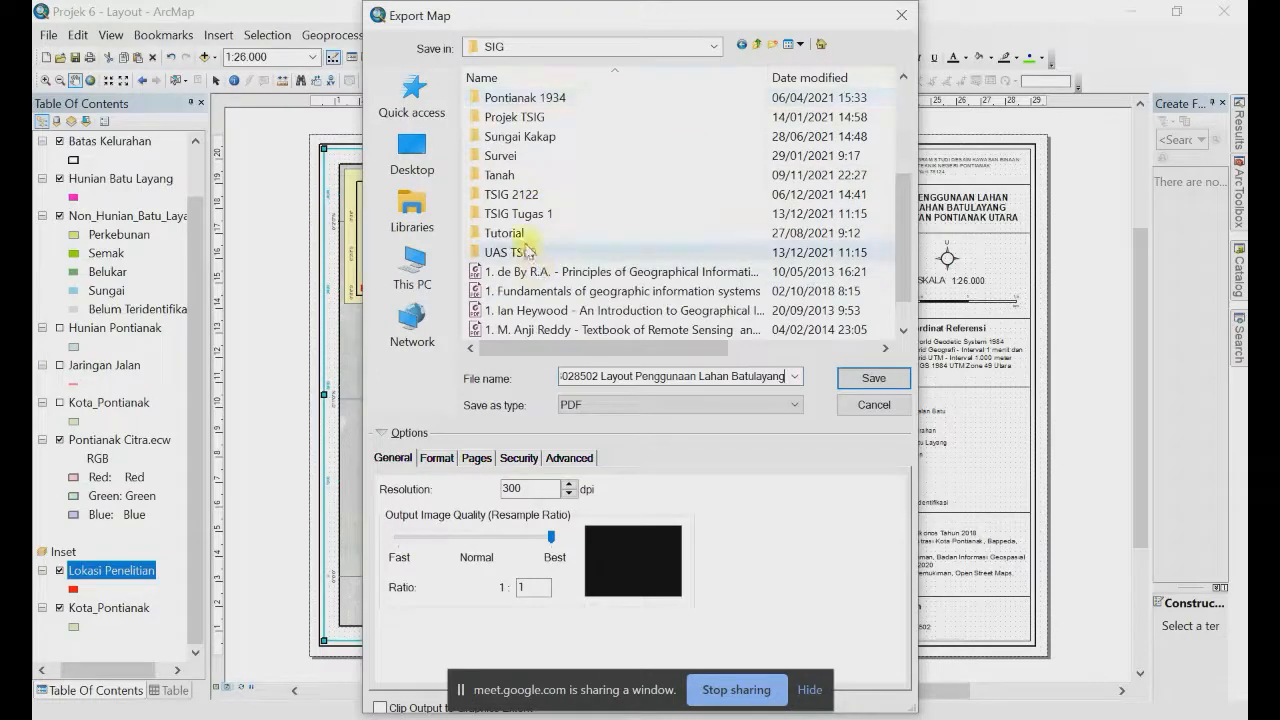
{"action": "double_click", "coordinate": [519, 197]}
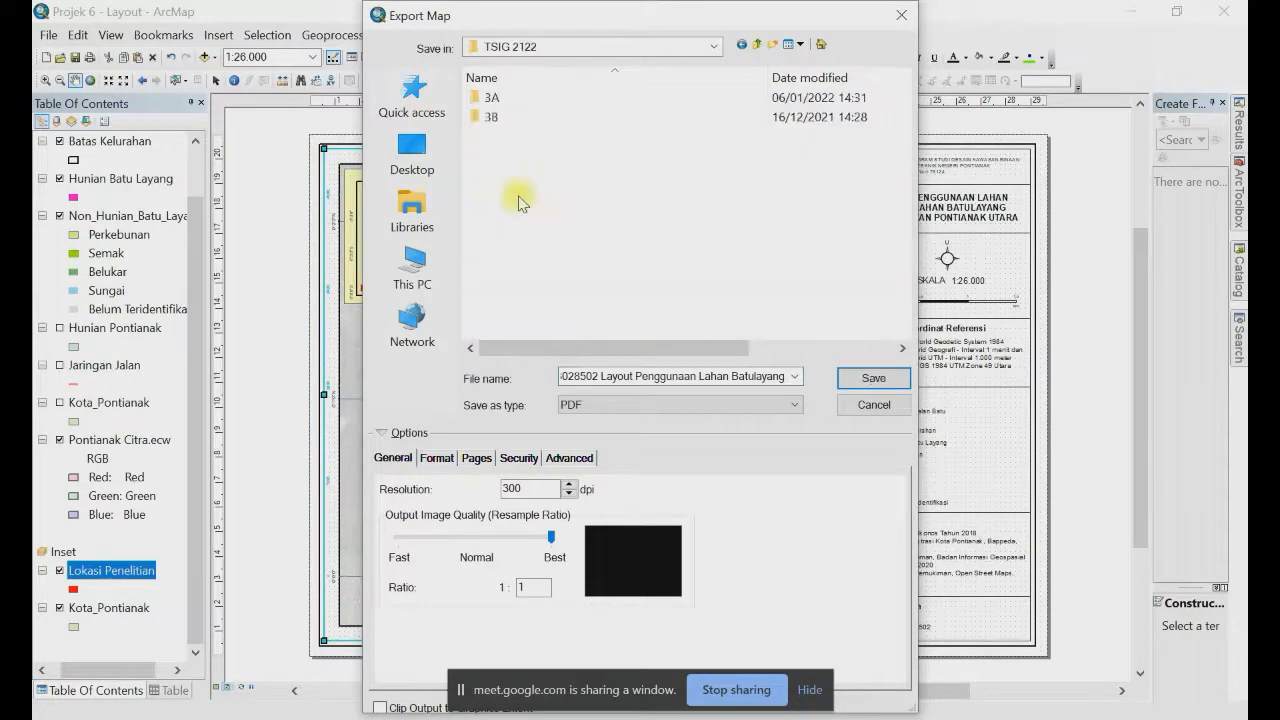
{"action": "double_click", "coordinate": [500, 118]}
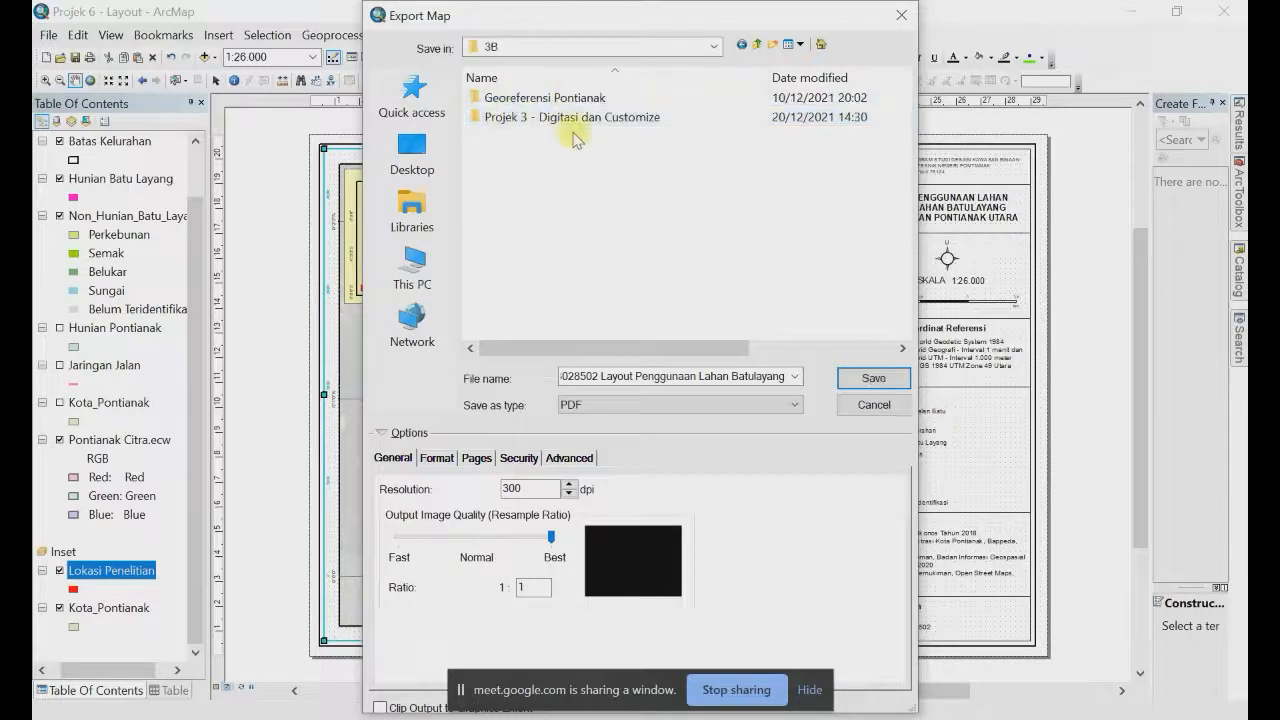